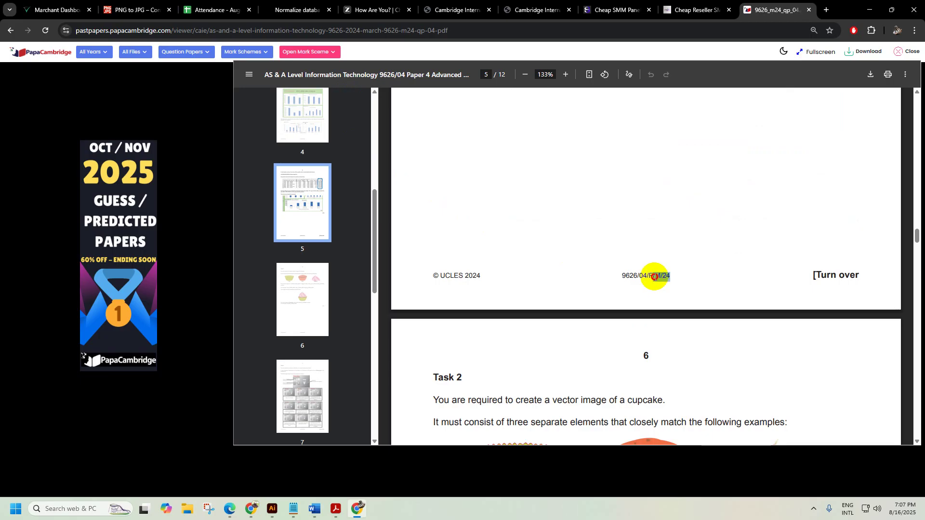
Read the Task 2 brief on page 6 of the exam paper, covering the vector cupcake and its three required elements
scroll(674, 277, "down", 5)
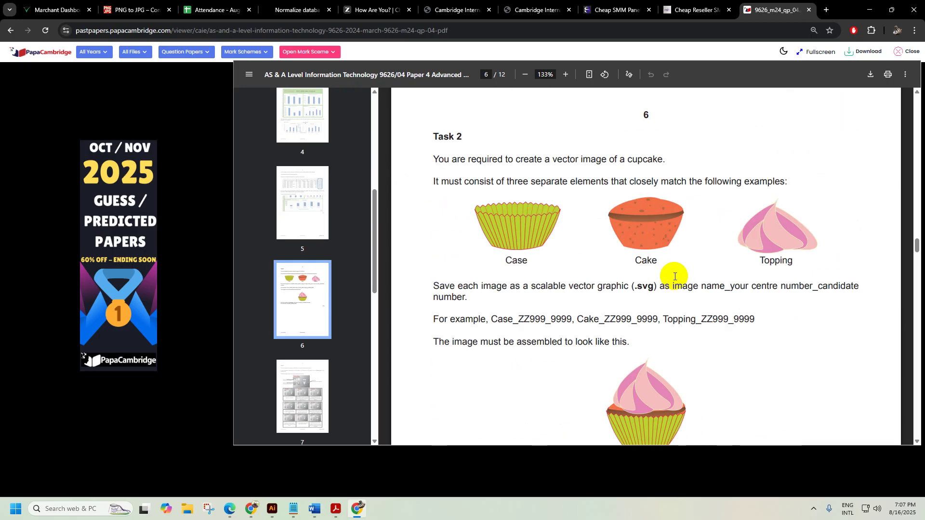
scroll(674, 276, "up", 3)
scroll(674, 276, "down", 15)
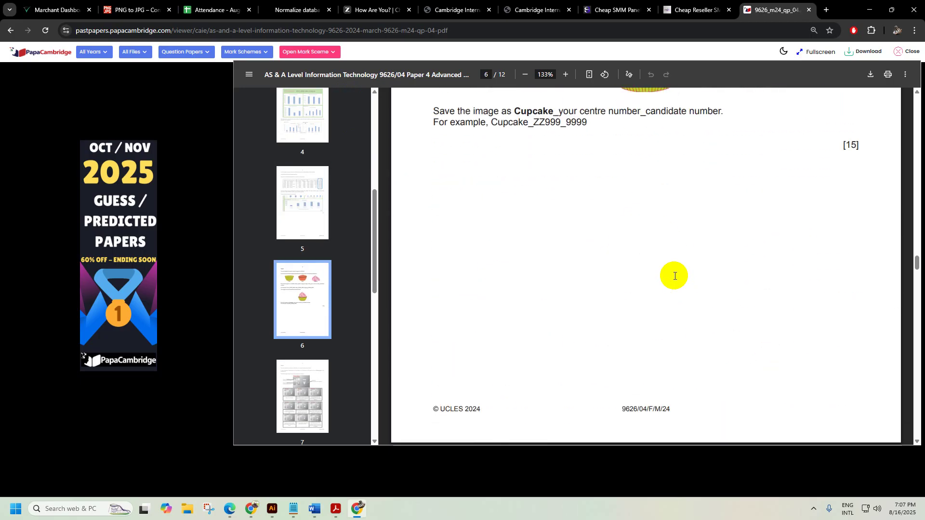
scroll(614, 275, "down", 2)
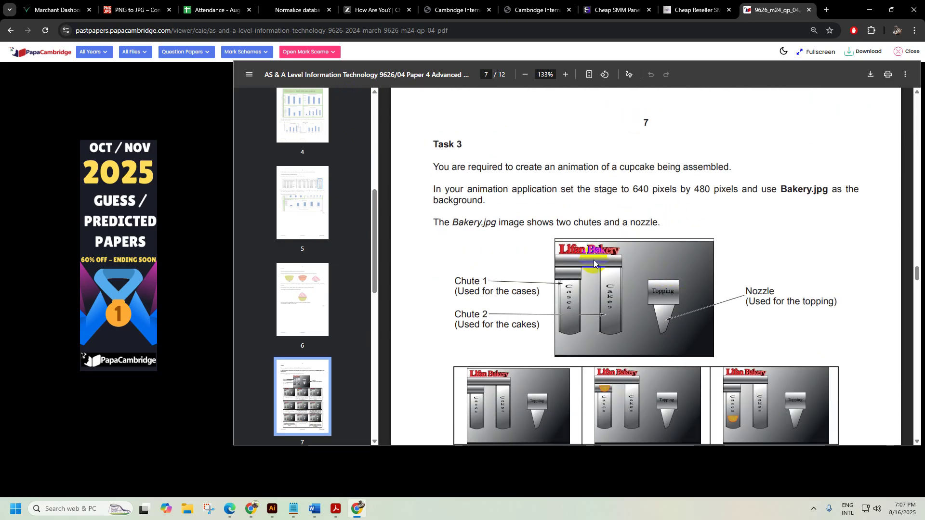
scroll(619, 292, "up", 15)
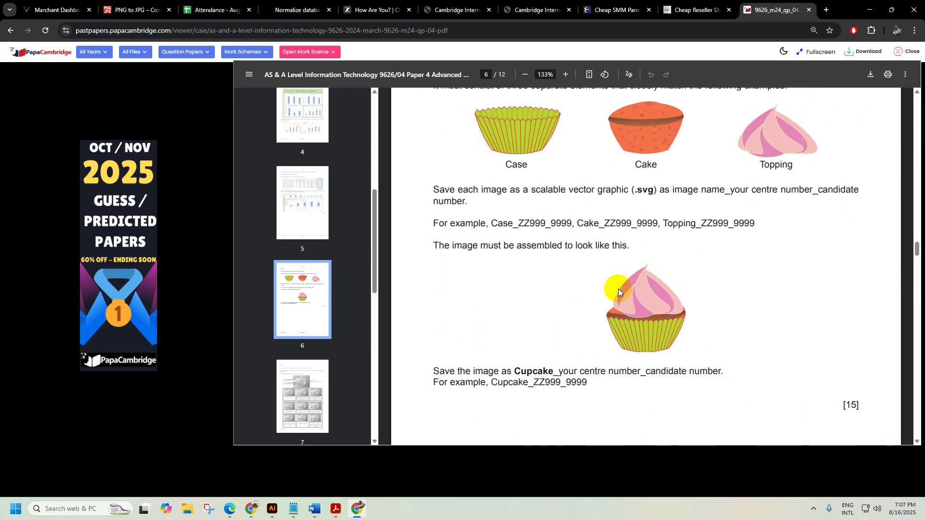
scroll(619, 289, "down", 1)
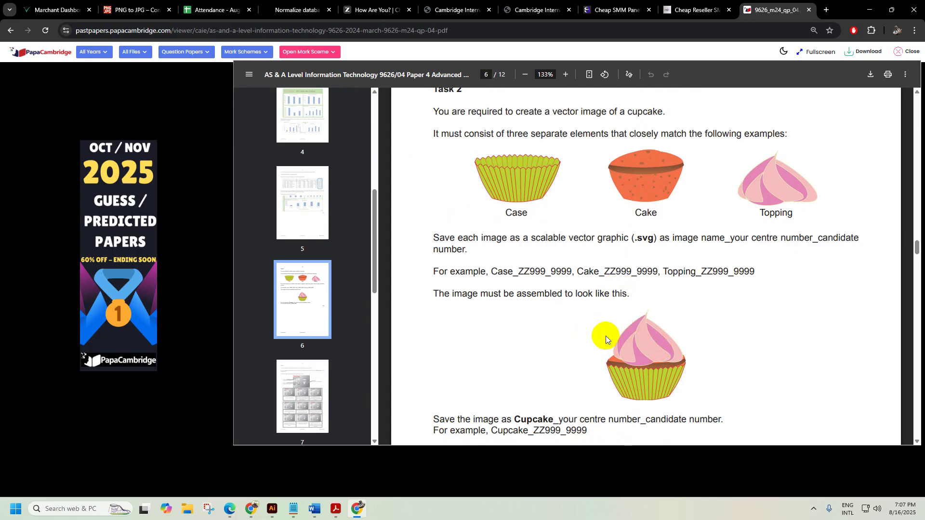
scroll(605, 337, "down", 3)
scroll(605, 337, "up", 6)
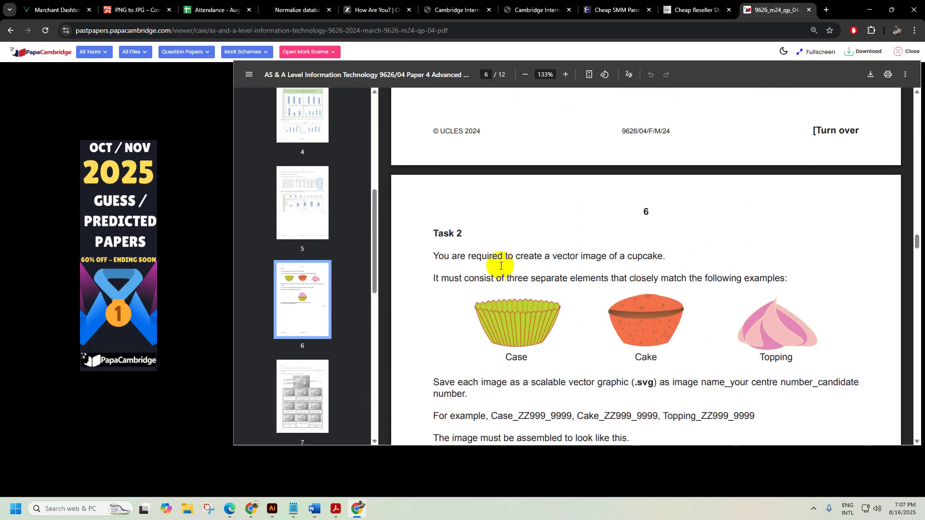
left_click_drag(441, 262, 533, 259)
scroll(545, 289, "up", 2)
left_click_drag(427, 275, 661, 279)
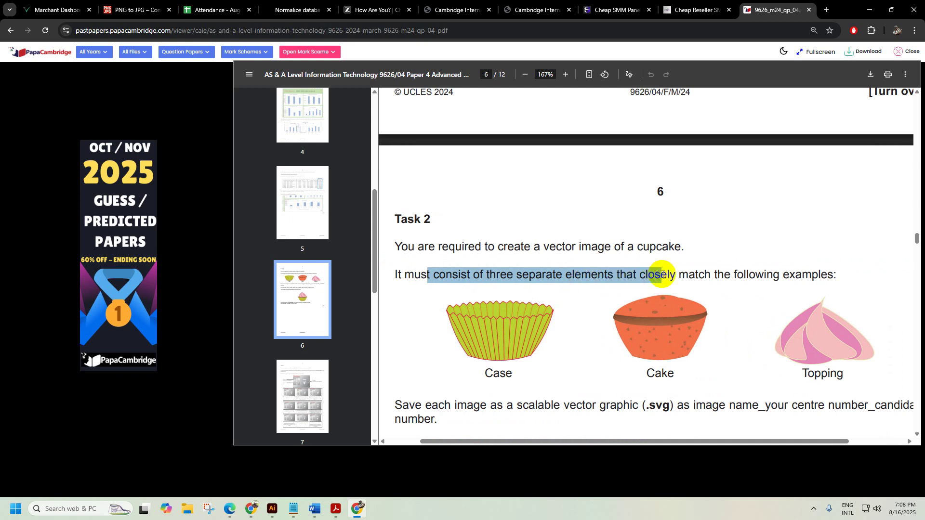
left_click(573, 299)
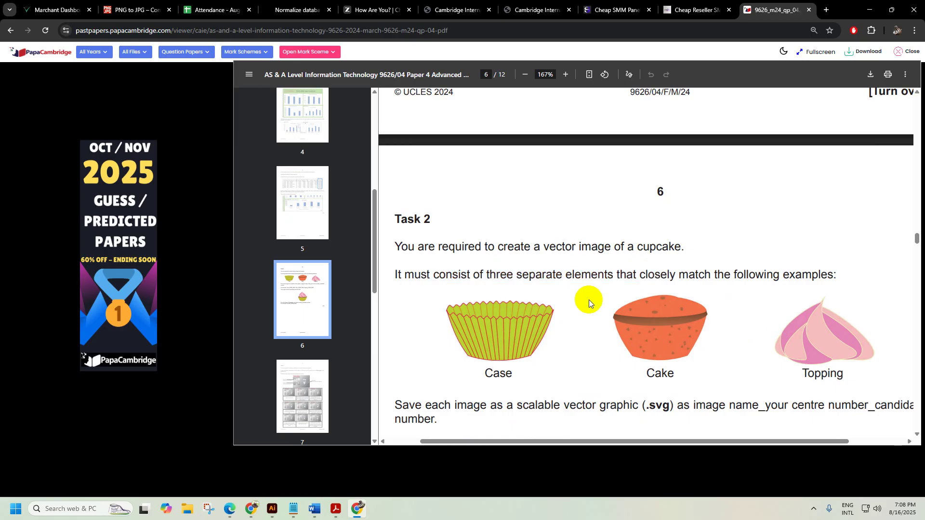
Read Task 2's requirements for SVG format, file naming, and assembling and saving the finished cupcake
scroll(592, 282, "down", 2)
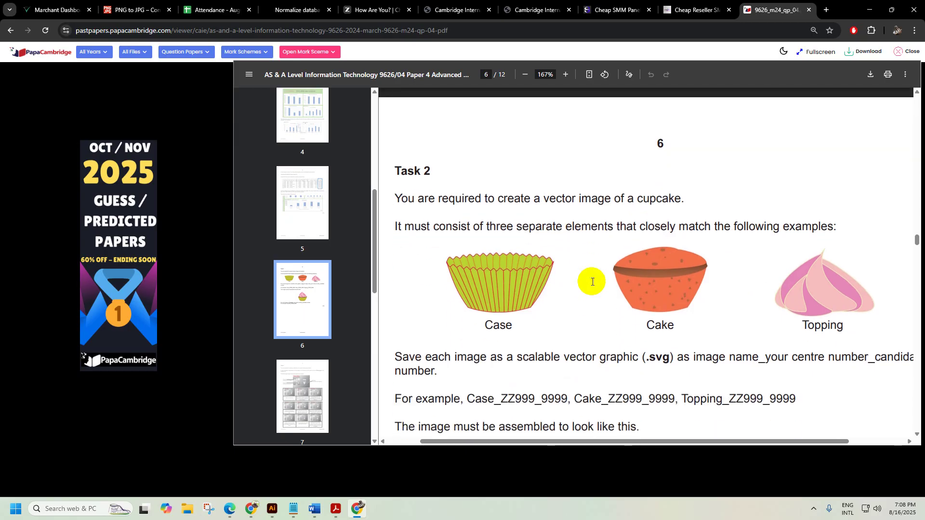
scroll(592, 282, "down", 2)
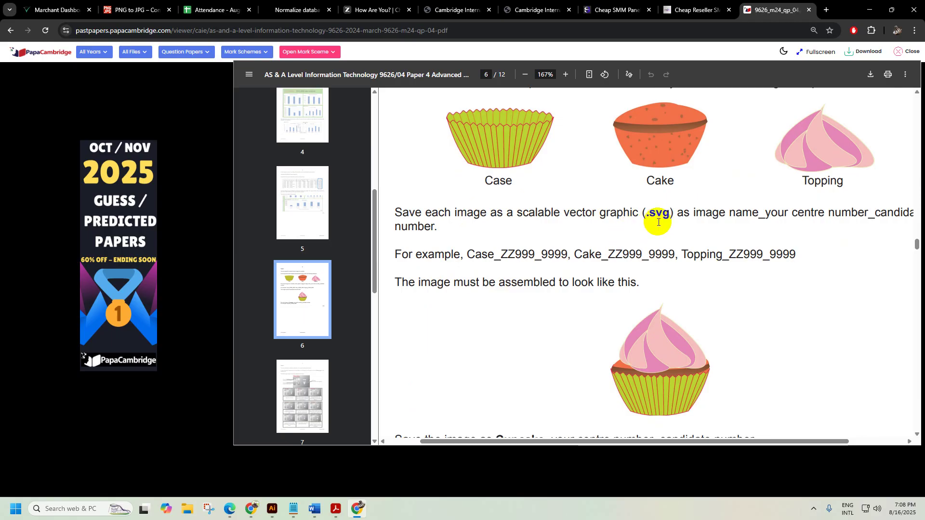
scroll(696, 217, "up", 1)
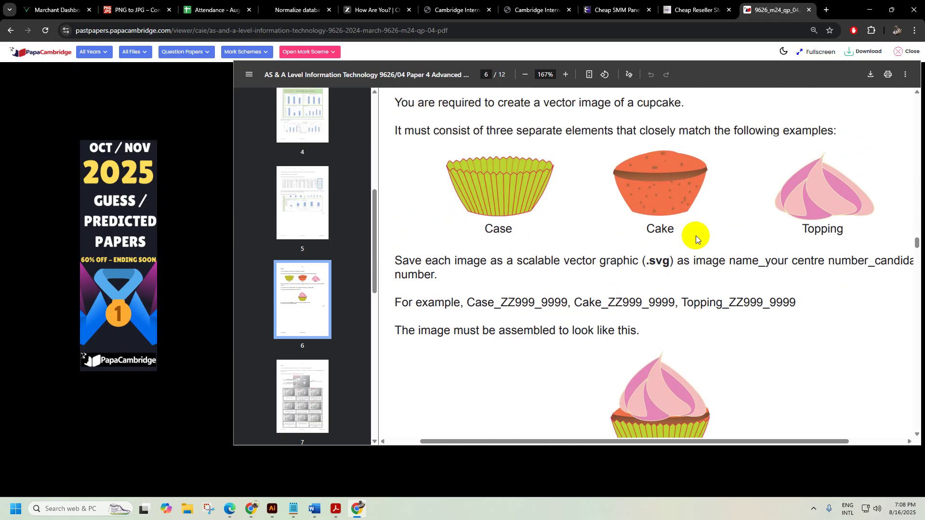
left_click_drag(671, 263, 552, 263)
left_click_drag(428, 302, 750, 300)
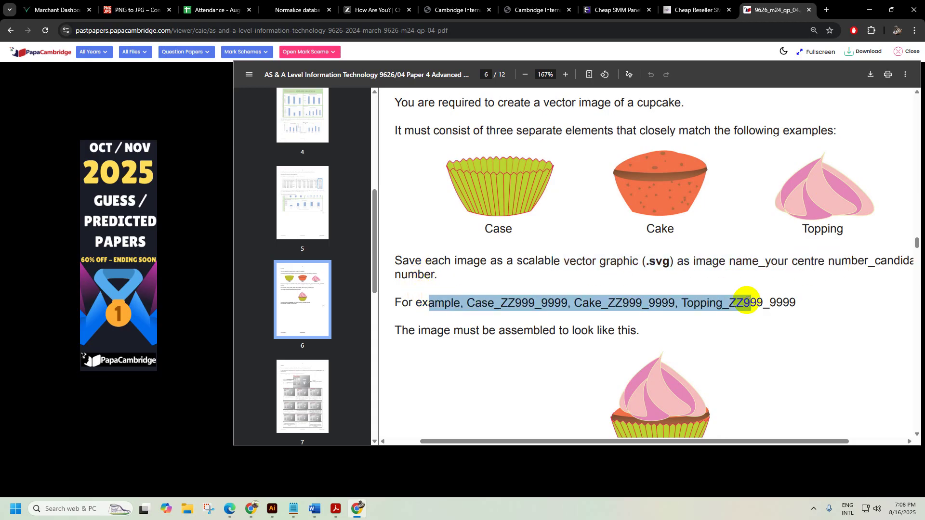
scroll(747, 299, "down", 3)
left_click_drag(432, 187, 615, 182)
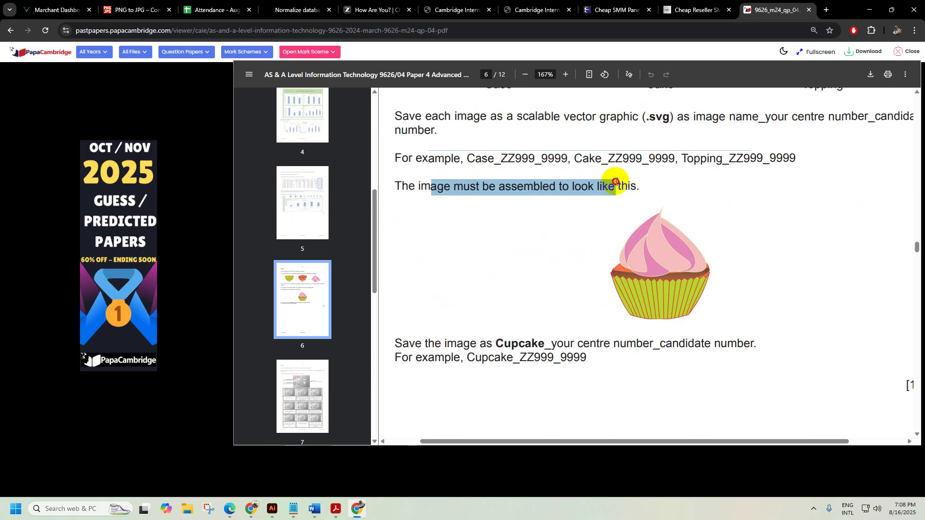
left_click(641, 272)
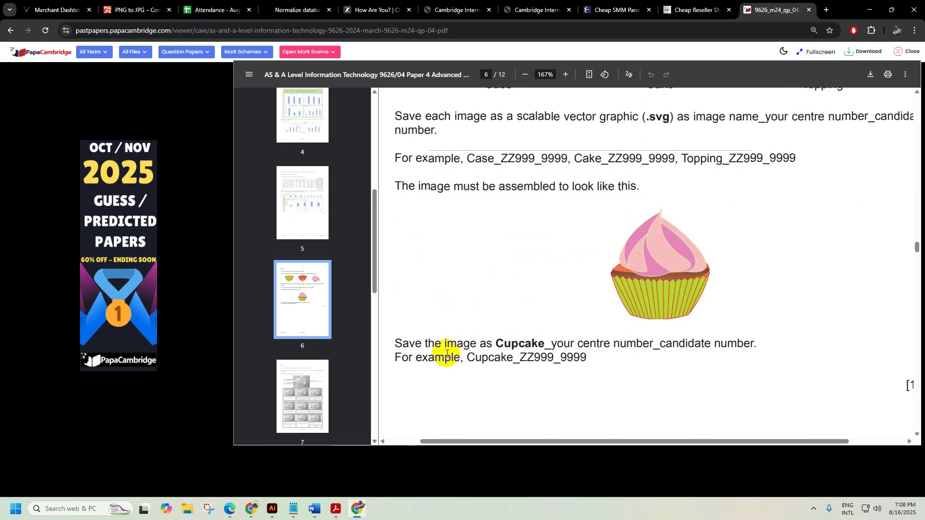
left_click_drag(423, 357, 641, 351)
Check where Task 2 ends, and examine the assembled cupcake example on page 6 enlarged
scroll(641, 351, "down", 8)
scroll(641, 353, "down", 3)
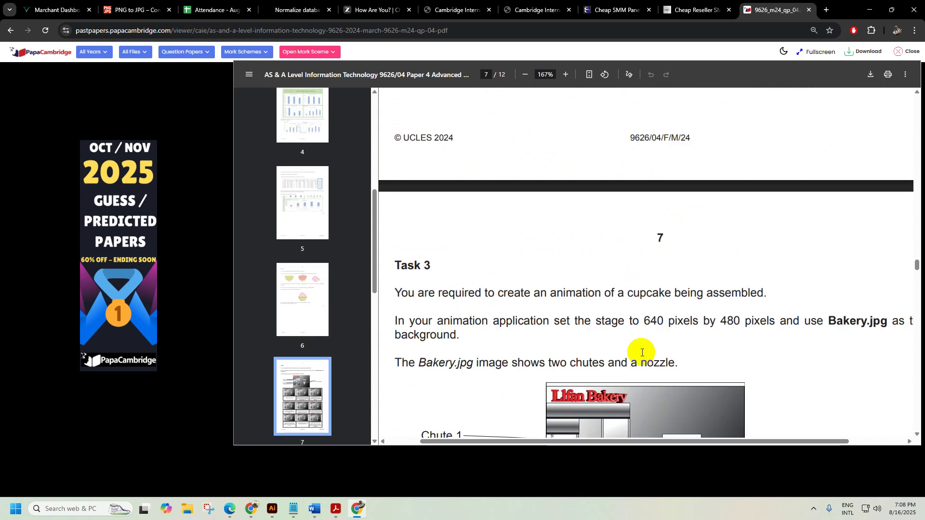
scroll(642, 353, "down", 5)
scroll(750, 346, "up", 5)
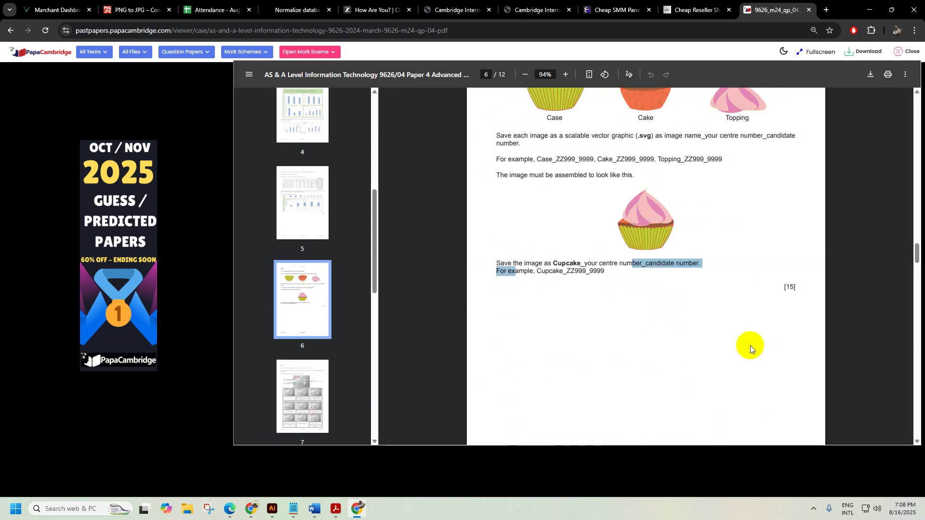
scroll(750, 345, "up", 1)
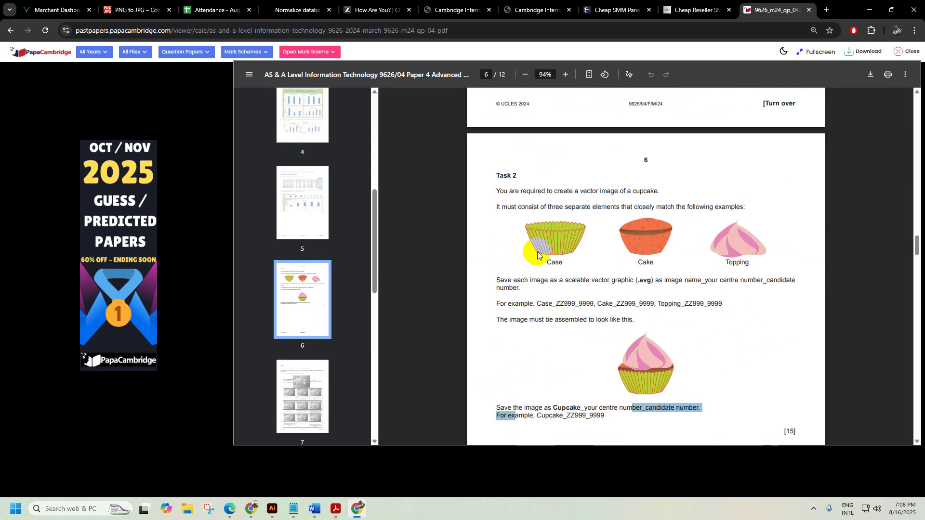
scroll(646, 378, "up", 5)
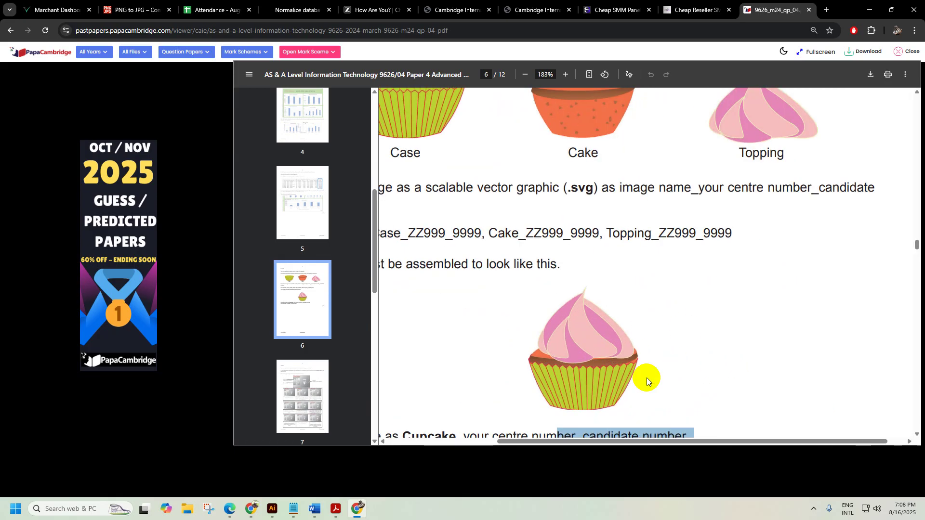
scroll(469, 328, "down", 2)
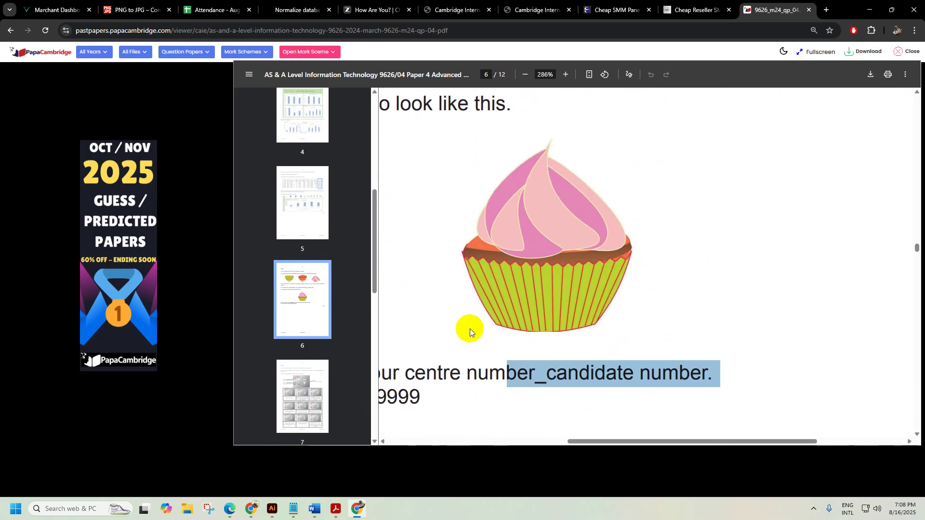
left_click(537, 142)
left_click(594, 327)
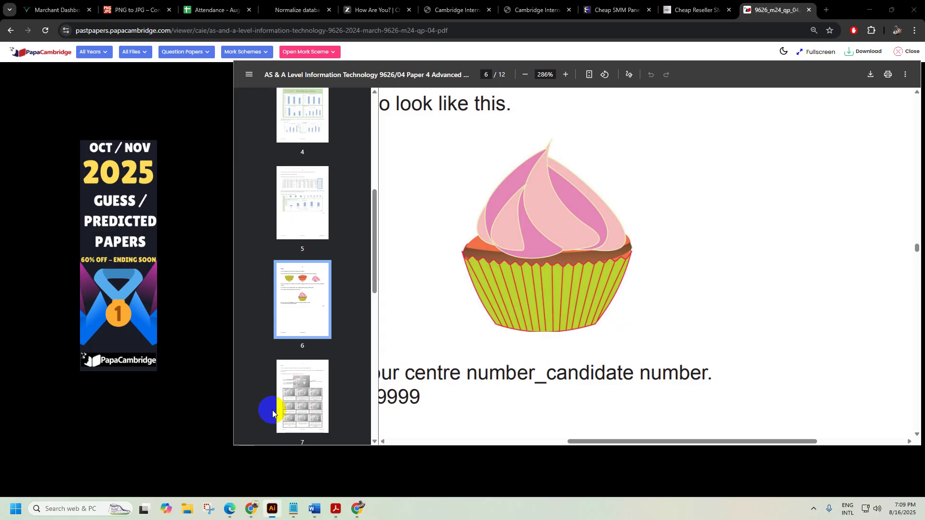
Switch to Illustrator and delete all existing artwork from the Untitled-1 document
left_click(271, 509)
scroll(223, 347, "down", 3)
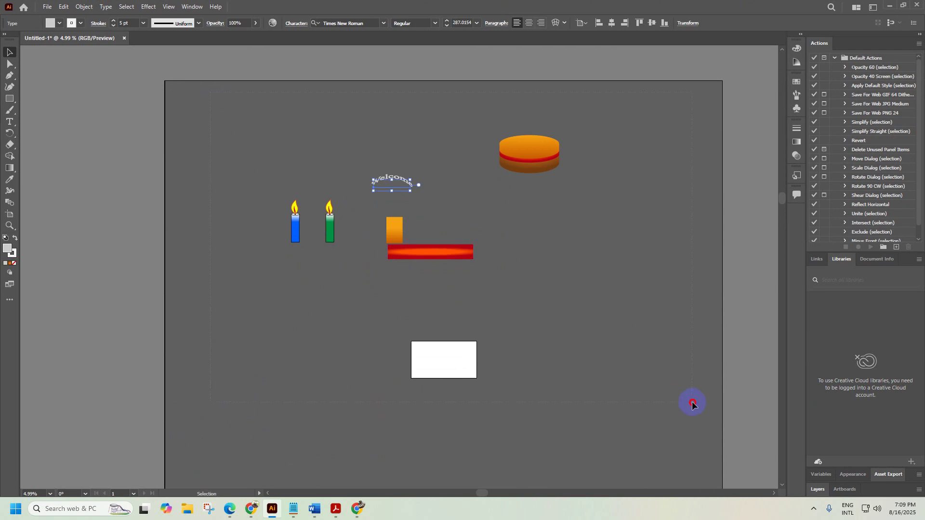
left_click(692, 403)
key("ctrl+a")
key("Delete")
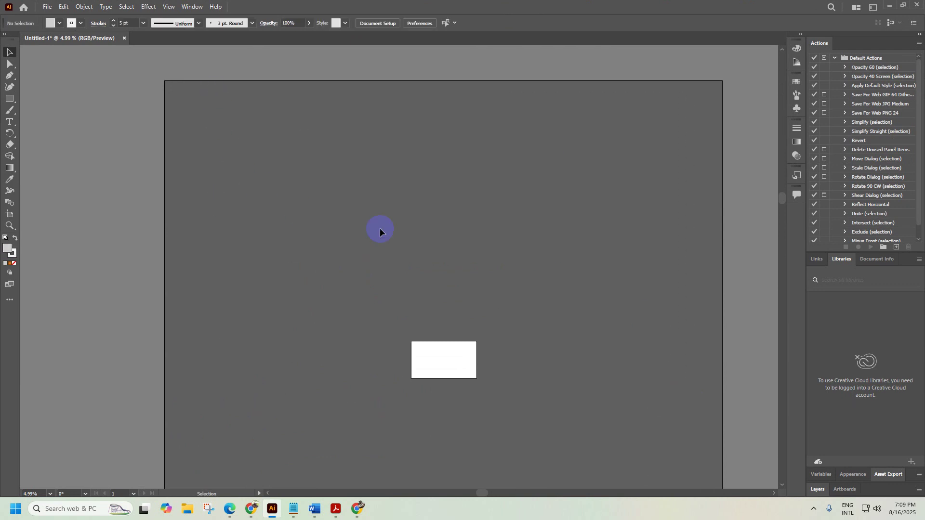
left_click_drag(406, 294, 393, 174)
scroll(435, 209, "up", 2)
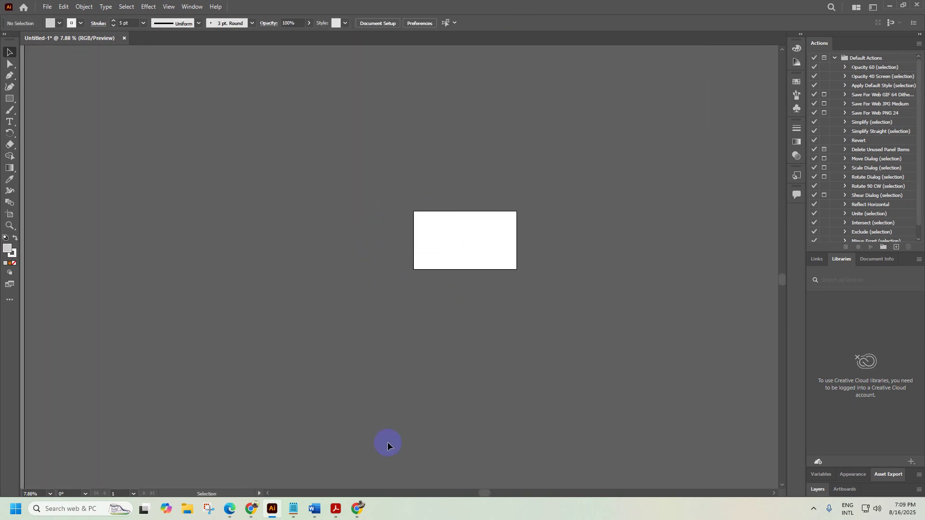
Switch back to the exam paper in Chrome and capture the enlarged assembled cupcake as a rectangular screenshot with Snipping Tool
mouse_move(259, 511)
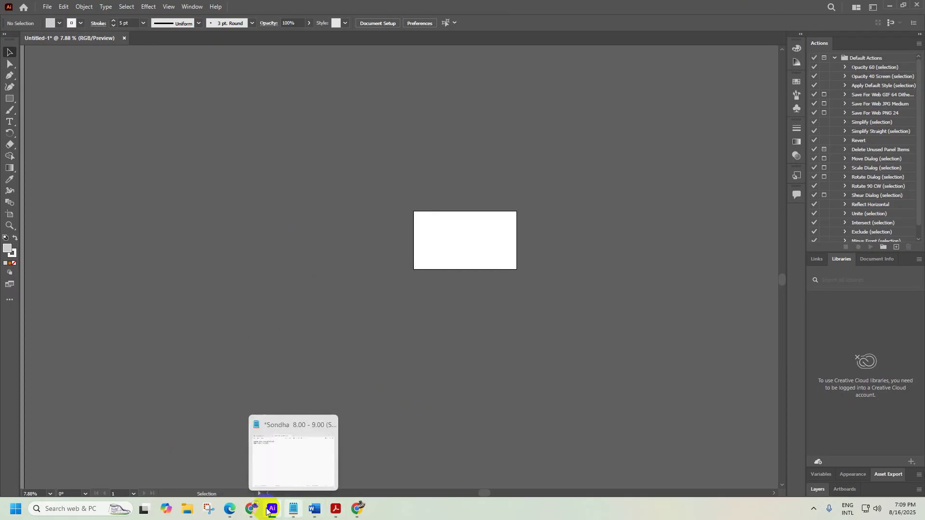
left_click(356, 511)
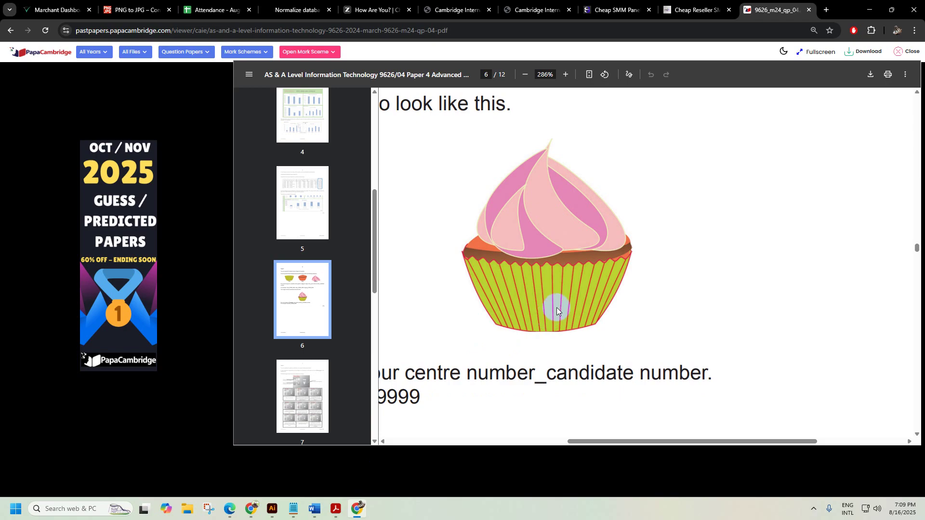
scroll(487, 232, "down", 5)
scroll(521, 233, "up", 5)
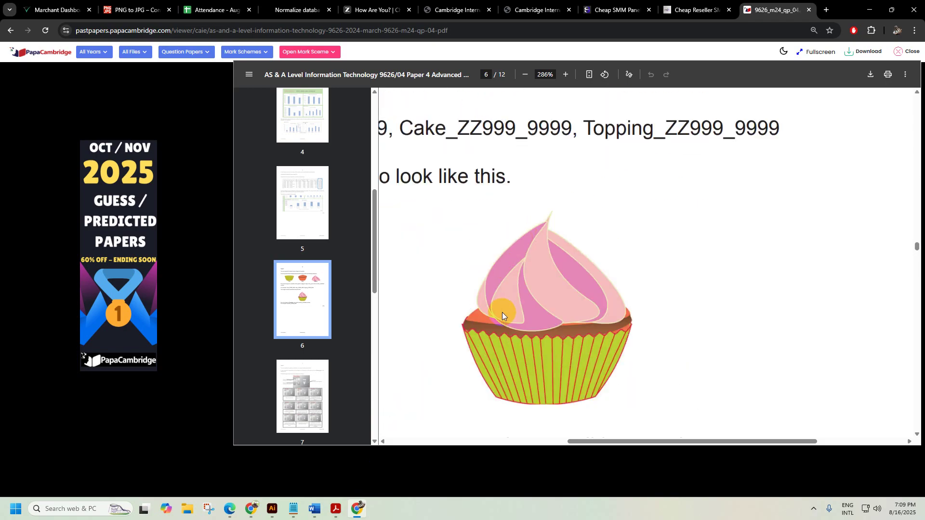
scroll(500, 311, "up", 2, "ctrl")
scroll(526, 311, "down", 1)
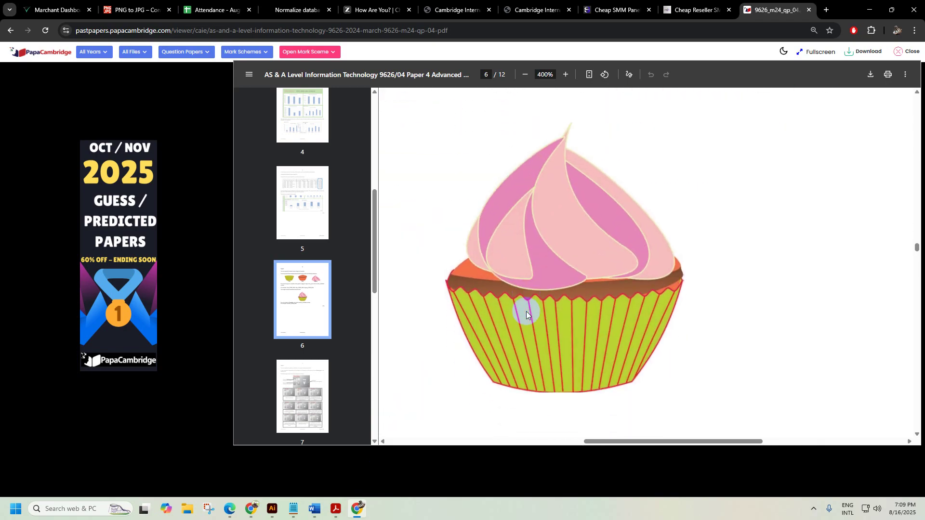
left_click(210, 512)
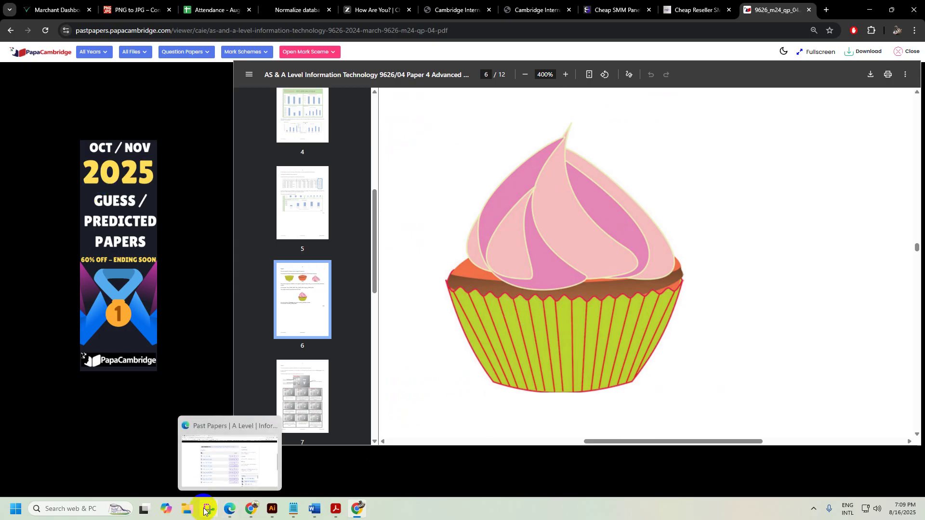
left_click(368, 140)
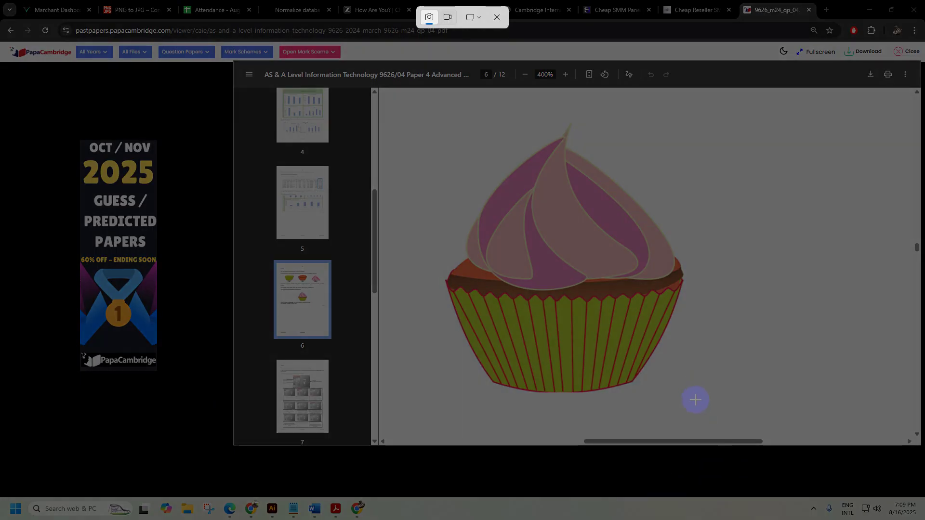
left_click_drag(616, 406, 438, 115)
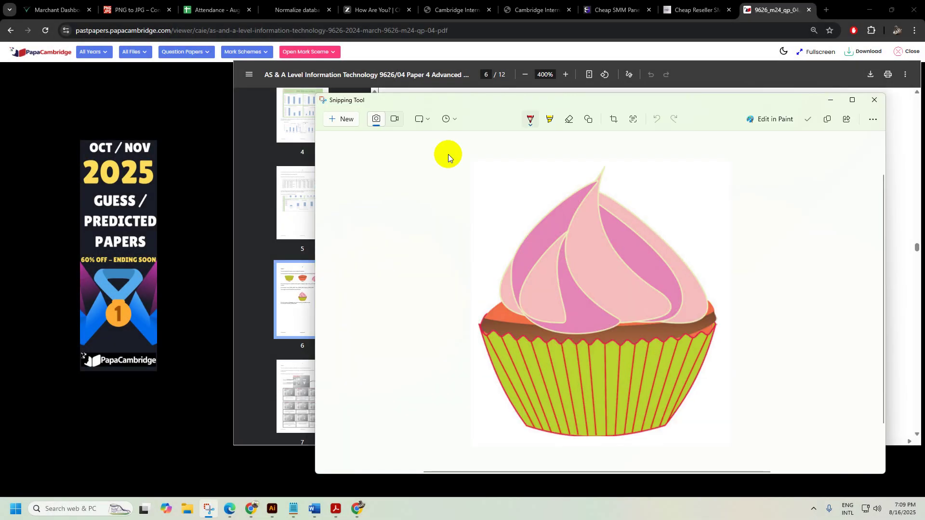
Save the cupcake capture to Downloads as Screenshot 2025-08-16 190936.png and close Snipping Tool
key("ctrl+s")
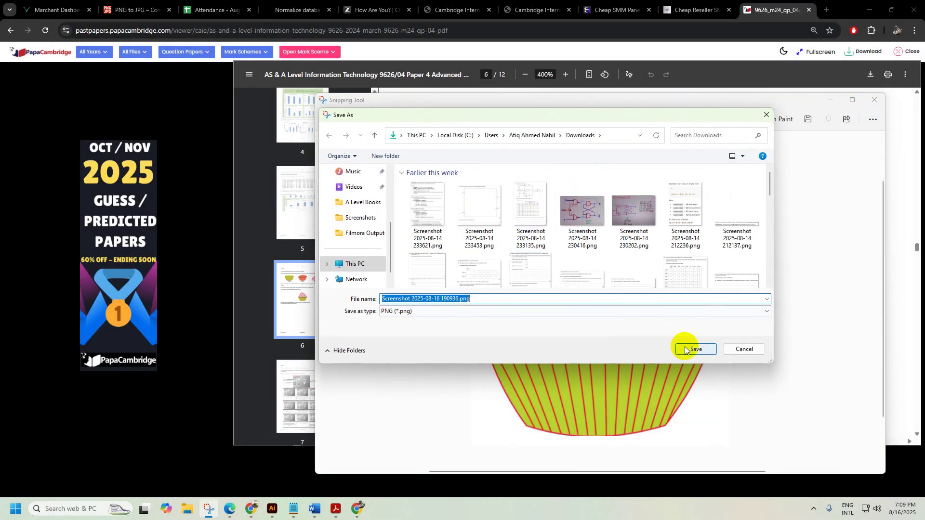
left_click(695, 350)
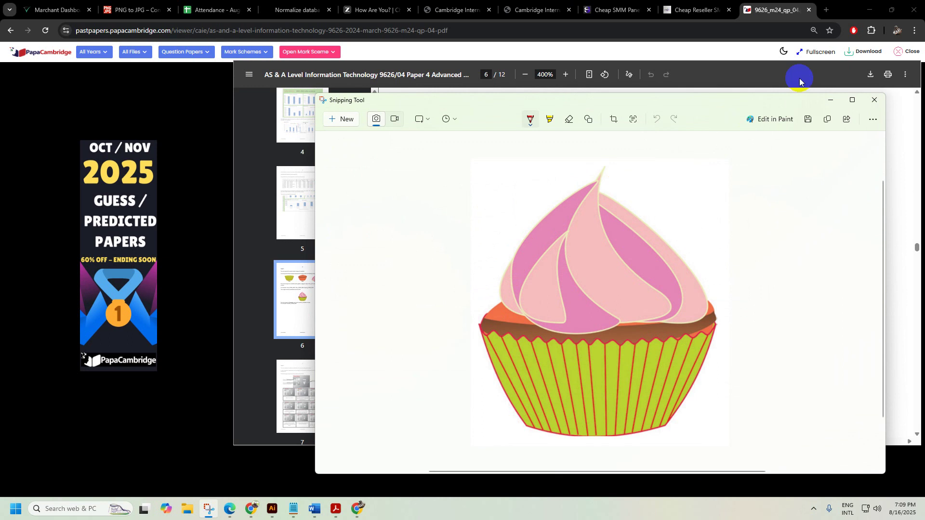
left_click(874, 101)
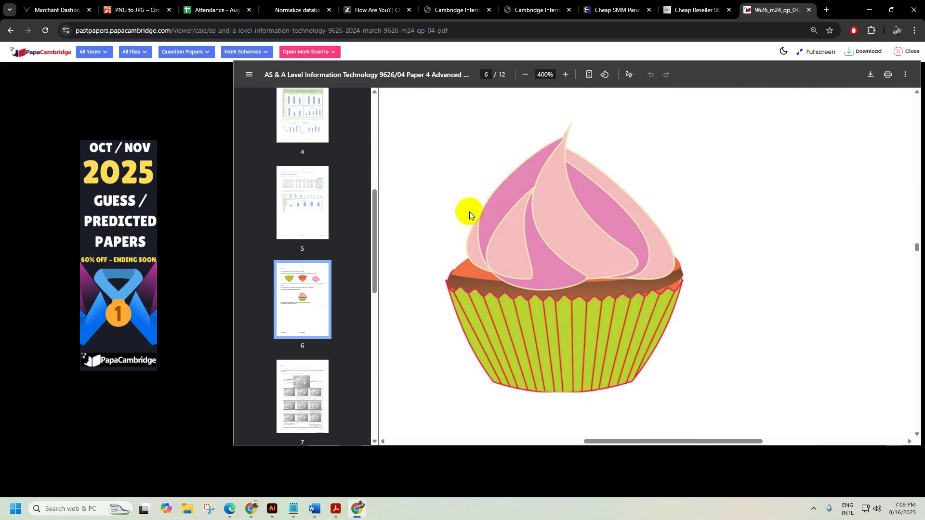
Switch to Illustrator and place Screenshot 2025-08-16 190936.png from Downloads as a linked image on the canvas beside the artboard
scroll(469, 214, "down", 1)
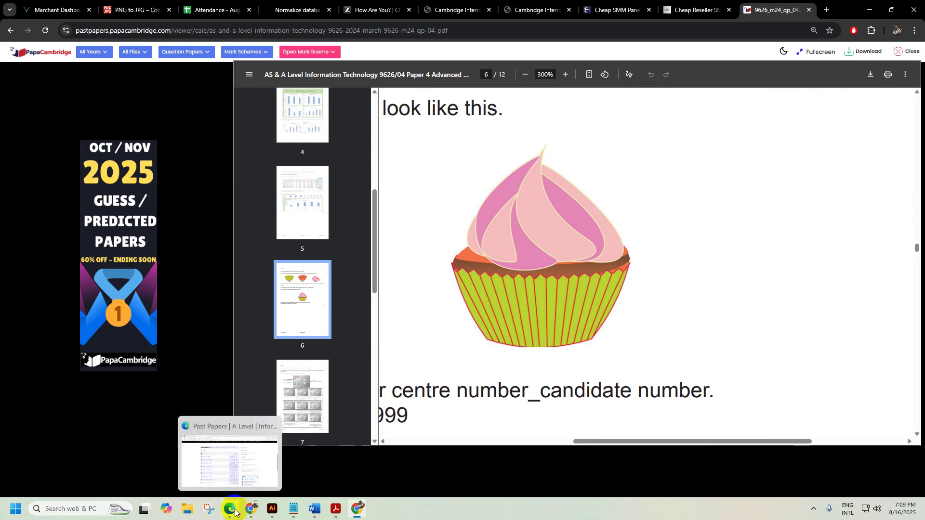
left_click(273, 514)
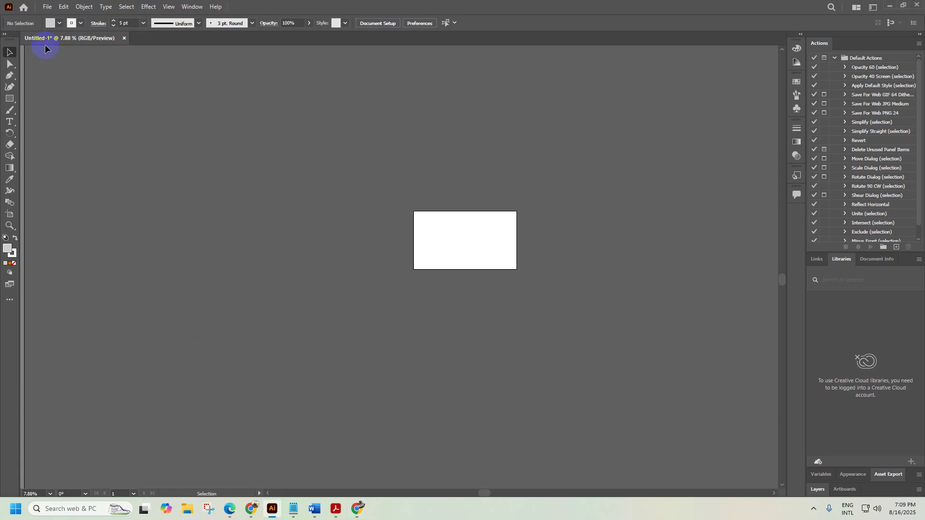
left_click(47, 6)
left_click(74, 181)
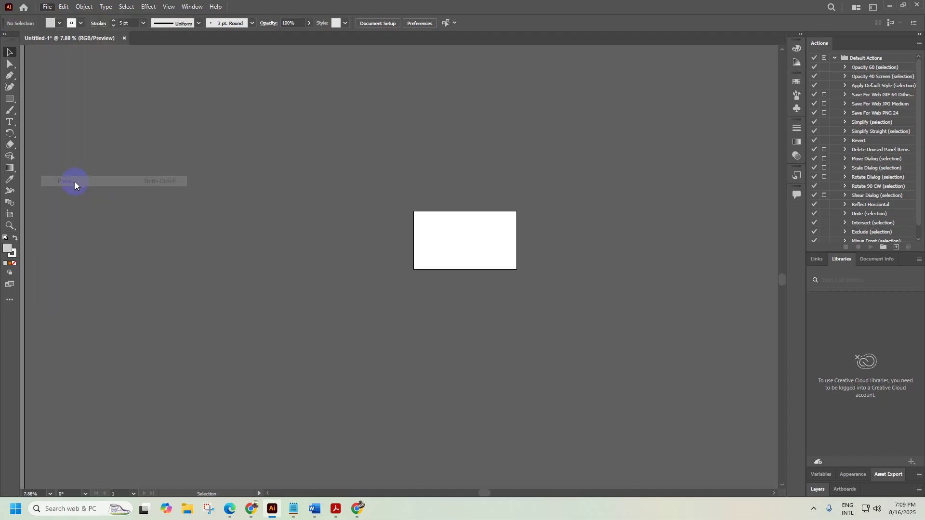
left_click(130, 104)
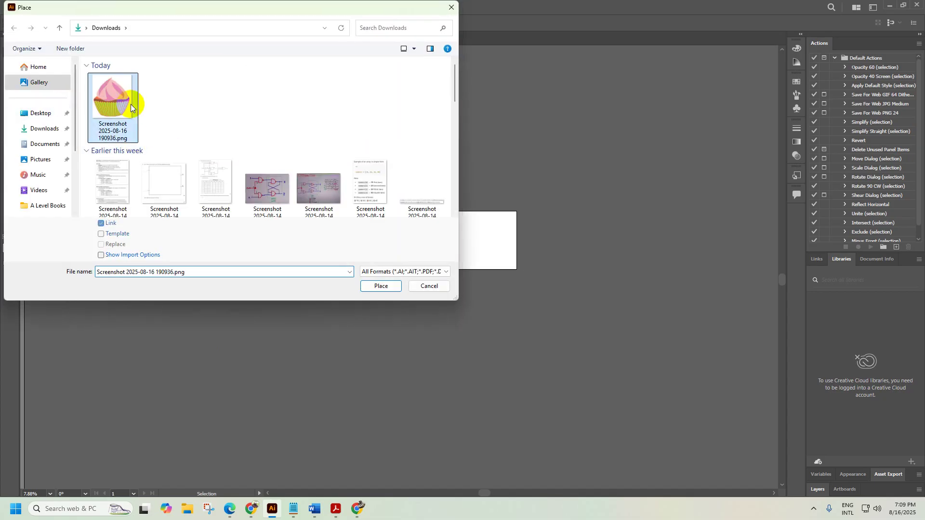
left_click(365, 285)
left_click_drag(257, 179, 389, 306)
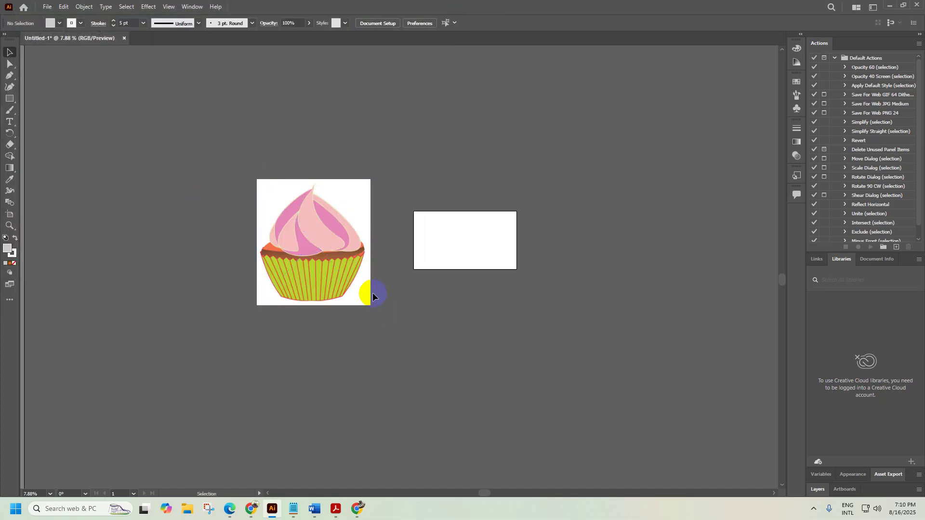
Scale the placed cupcake image down to about 1213 by 1349 px, reposition it away from the artboard and lock it
scroll(324, 269, "up", 5)
left_click(326, 241)
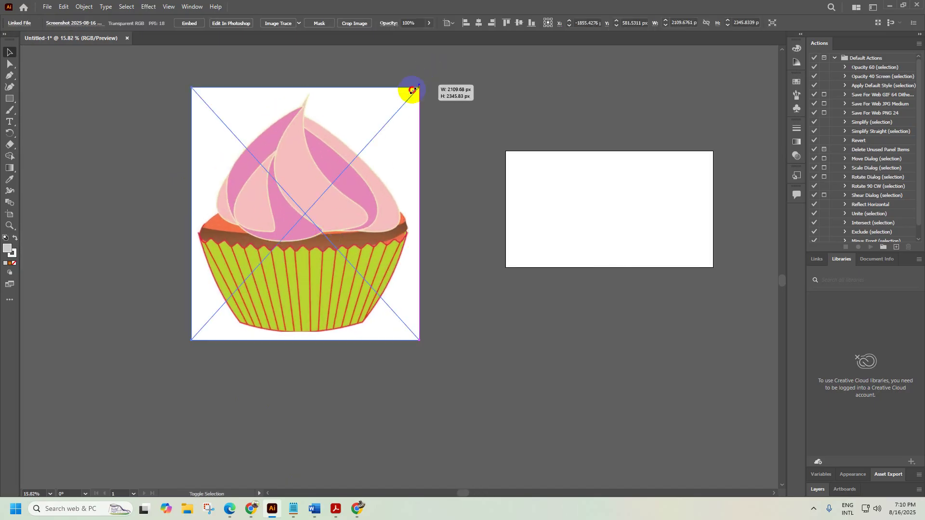
left_click_drag(419, 86, 320, 138)
left_click_drag(246, 306, 231, 251)
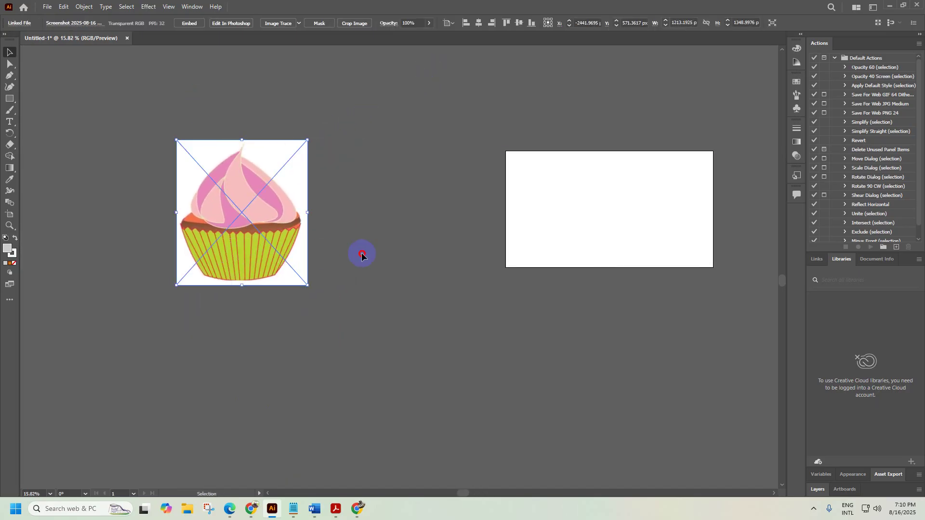
scroll(192, 227, "up", 3)
key("ctrl+2")
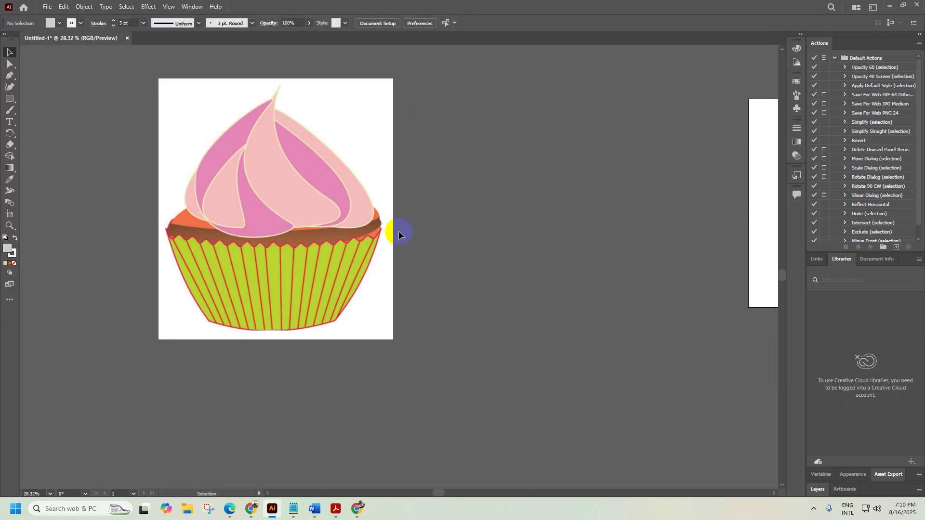
left_click_drag(135, 269, 207, 232)
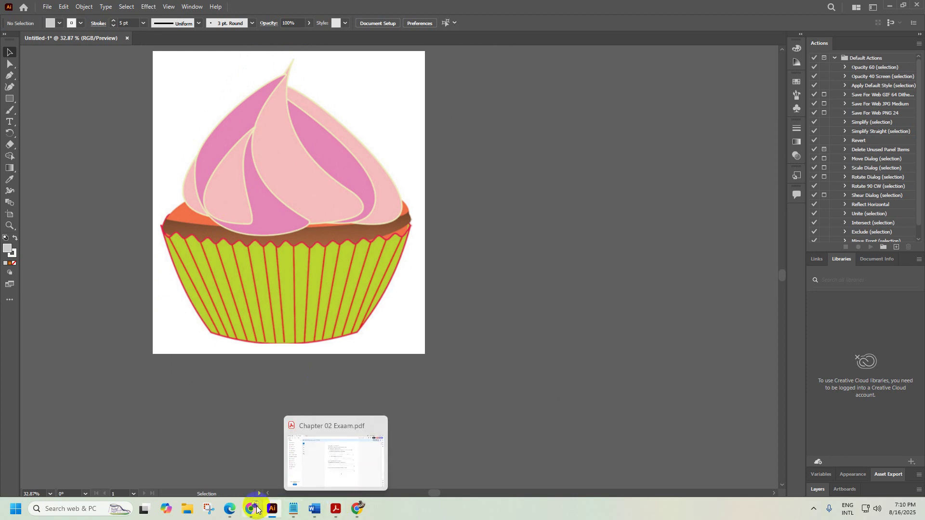
Switch to the exam paper in Chrome, review the separate Case, Cake and Topping examples on page 6, and return to Illustrator
left_click(270, 511)
scroll(508, 359, "up", 5)
scroll(508, 359, "left", 2)
mouse_move(424, 193)
left_mouse_down()
mouse_move(547, 181)
mouse_move(708, 192)
mouse_move(678, 221)
left_mouse_up()
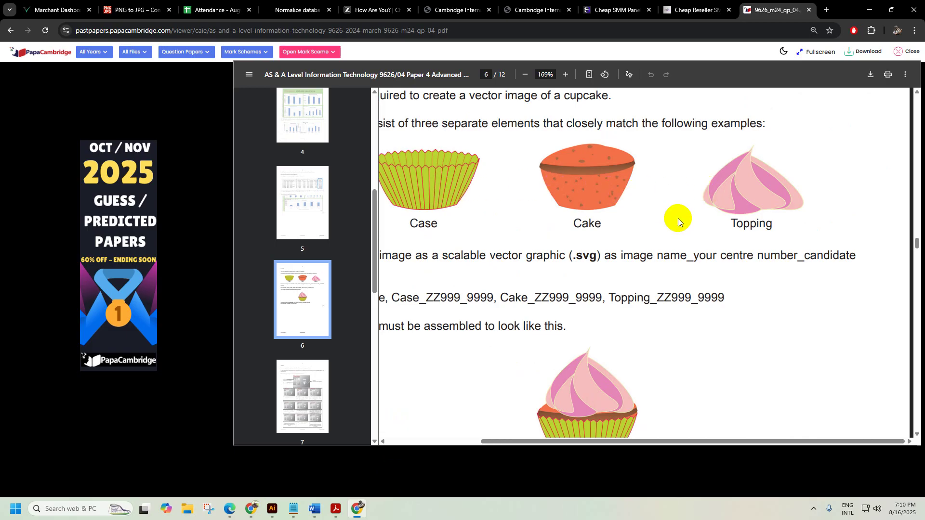
left_click(876, 8)
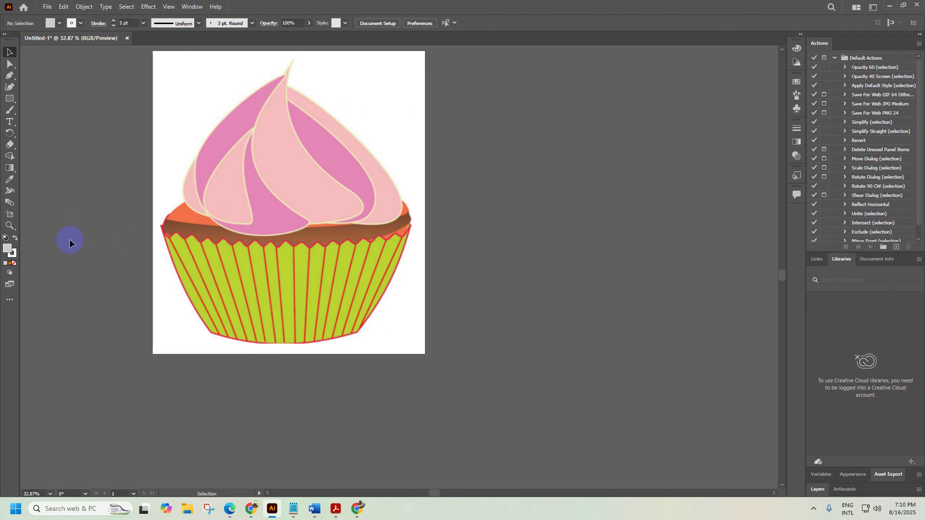
Examine the case's wavy upper rim and both of its outer corners enlarged on the cupcake reference
left_click(7, 101)
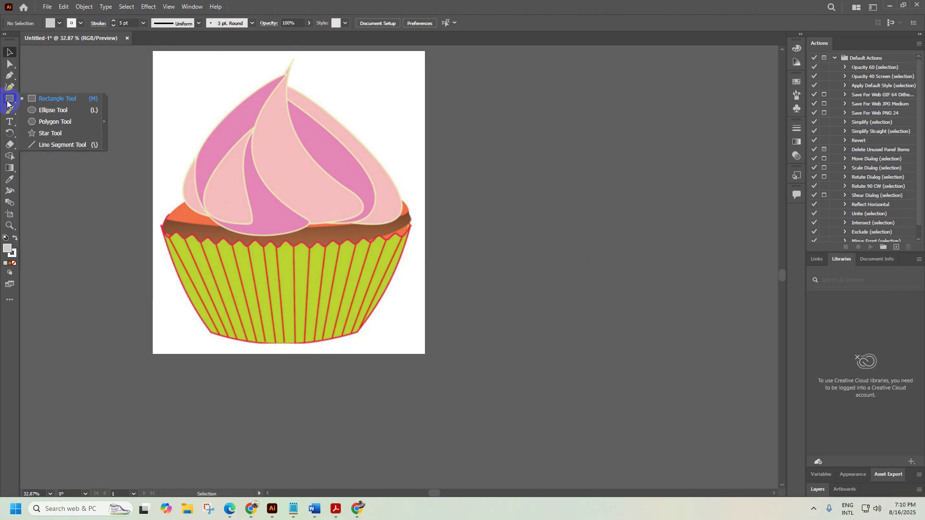
left_click(41, 145)
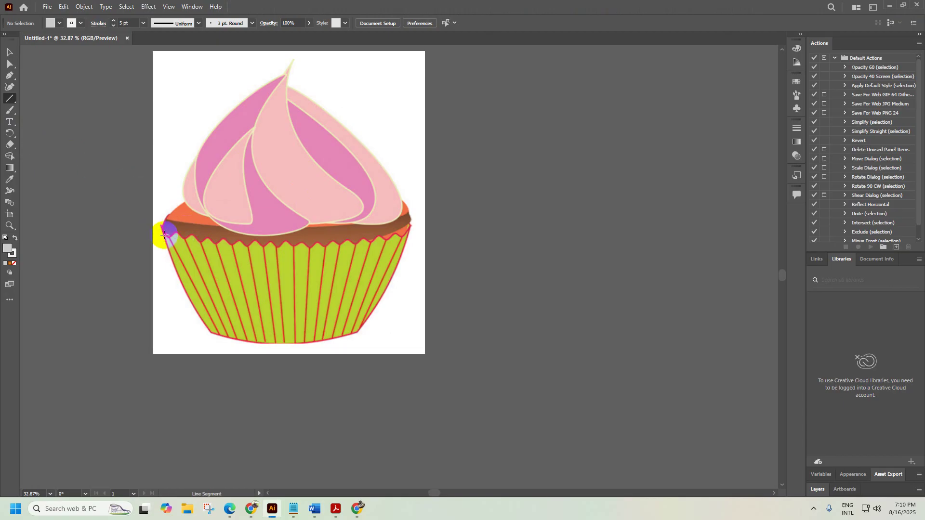
left_click(9, 52)
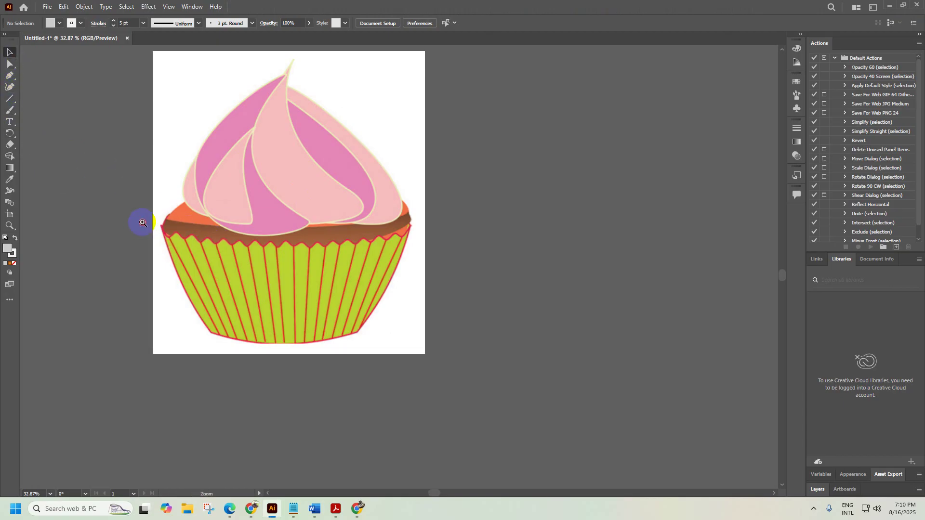
scroll(136, 221, "up", 5)
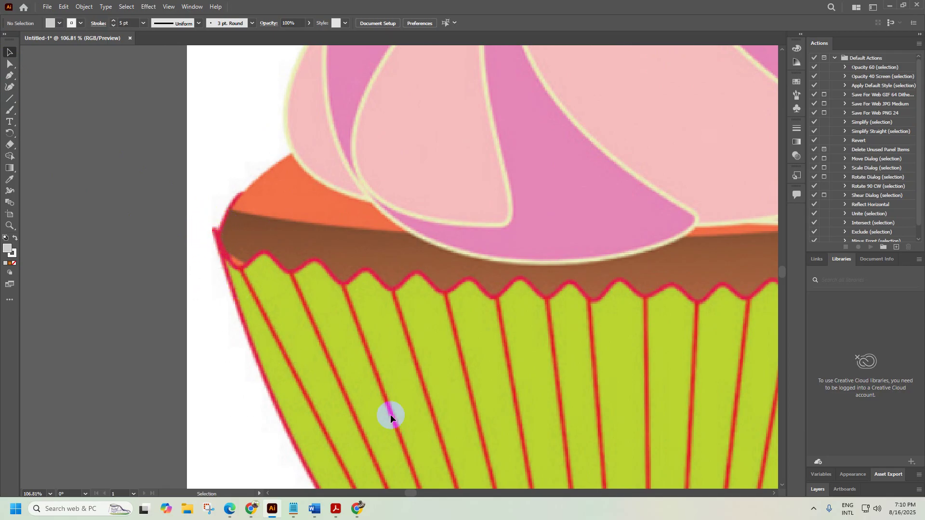
left_click_drag(438, 329, 492, 340)
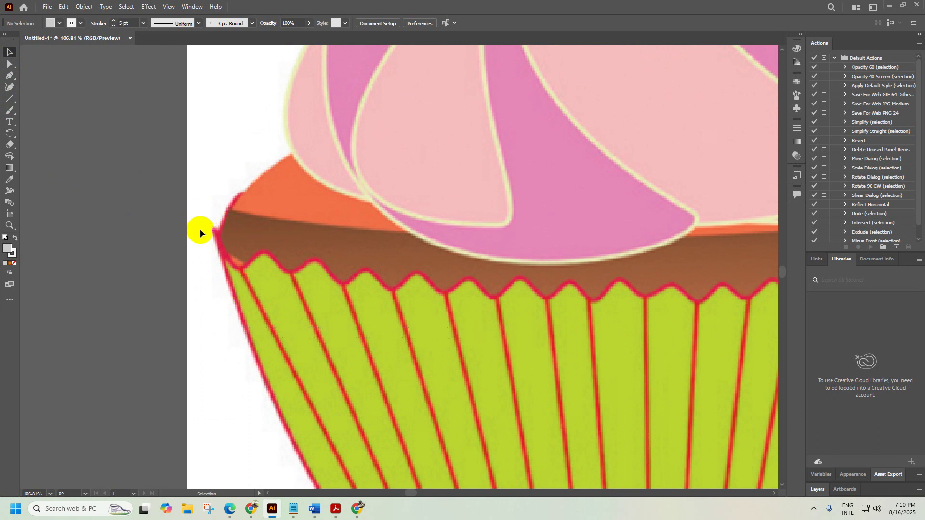
scroll(362, 308, "down", 2)
left_click_drag(574, 305, 211, 314)
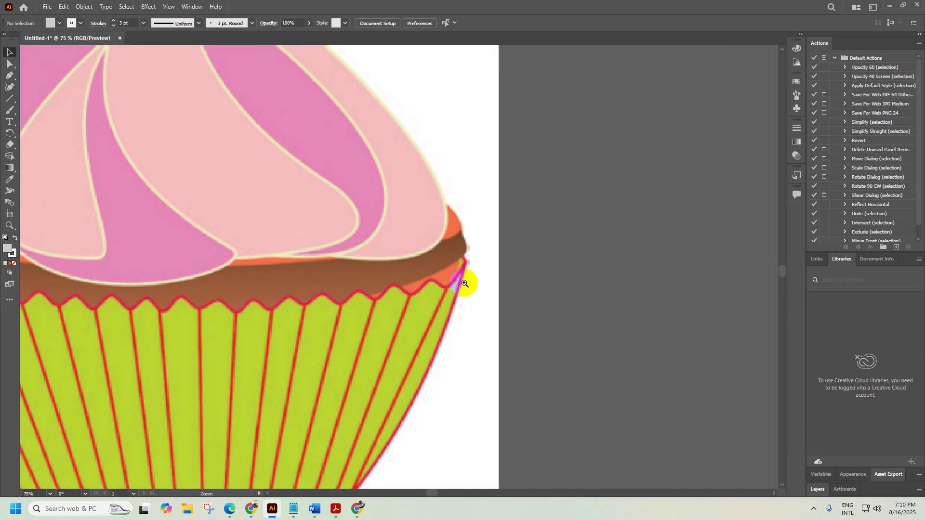
scroll(464, 283, "up", 4)
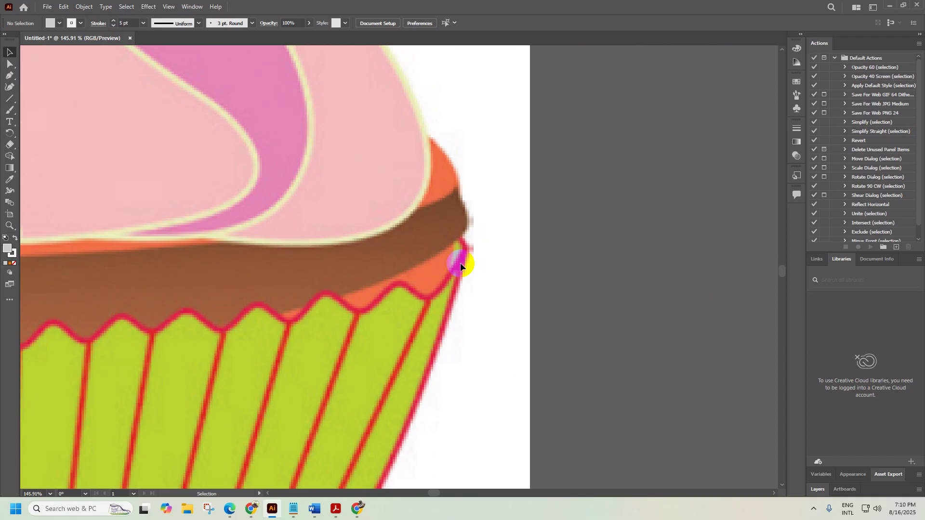
scroll(337, 283, "down", 4)
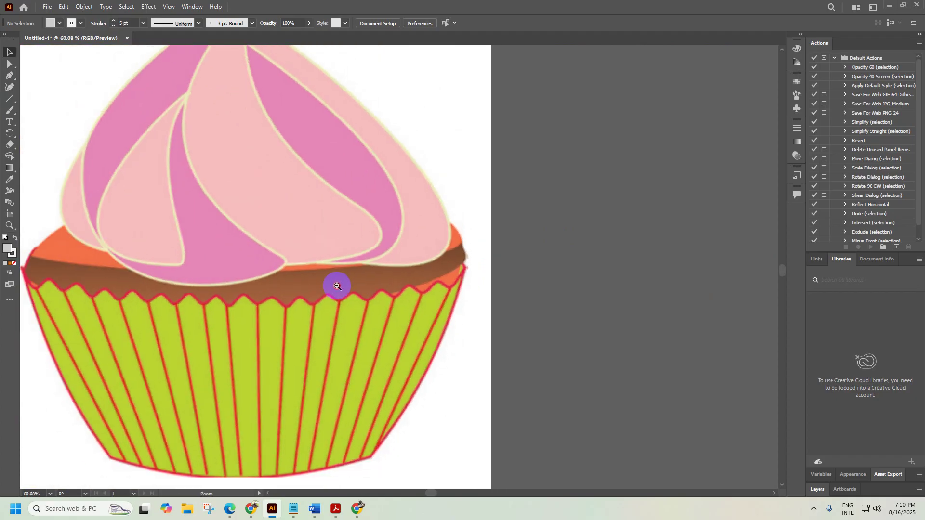
left_click_drag(268, 309, 270, 263)
scroll(270, 263, "up", 1)
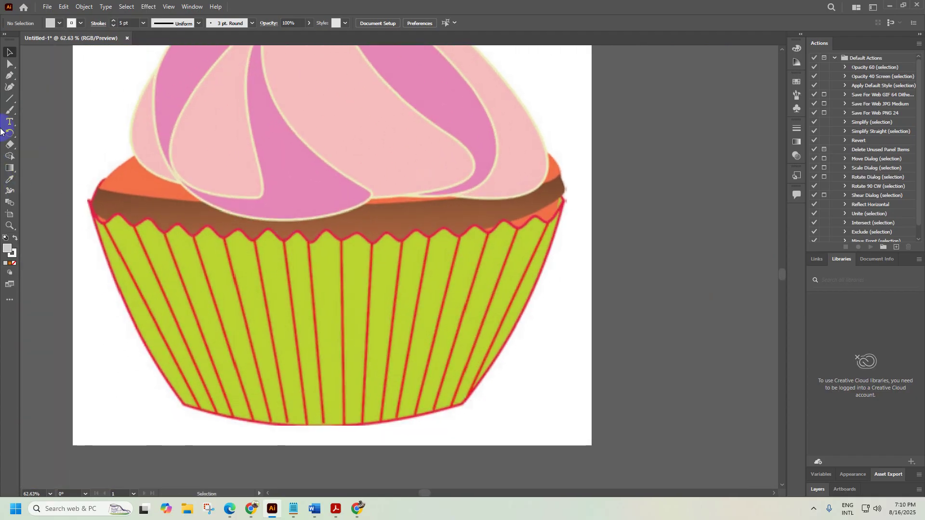
Draw a straight horizontal line about 1111 px long between the two outer upper corners of the reference's case
left_click(10, 99)
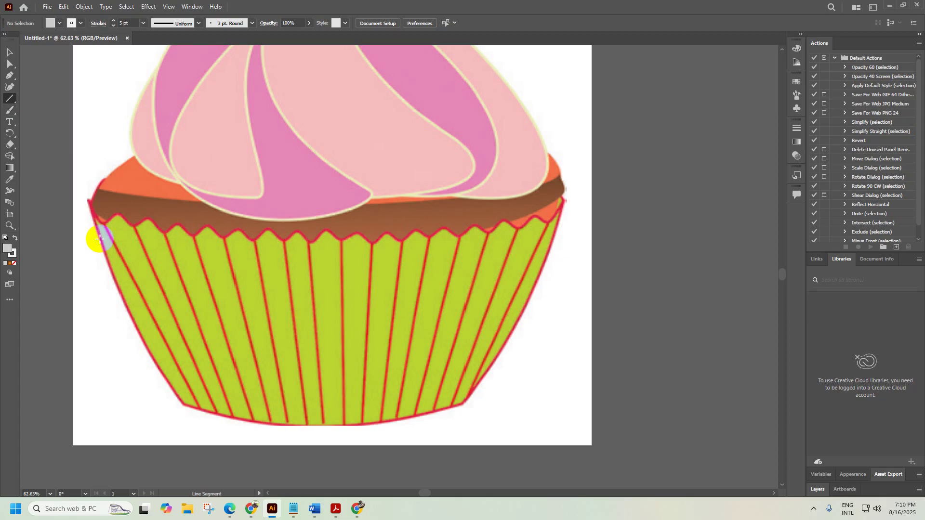
left_click(89, 202)
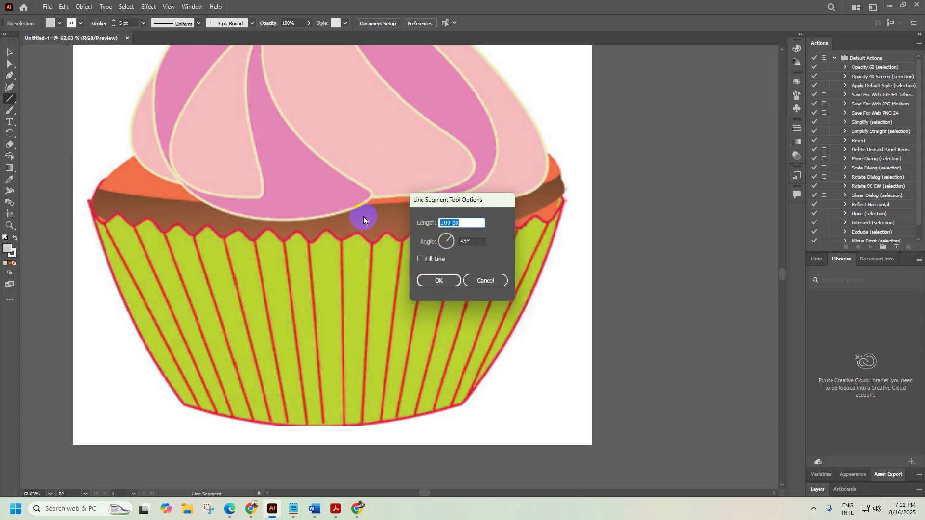
left_click(486, 282)
left_click_drag(89, 200, 565, 201)
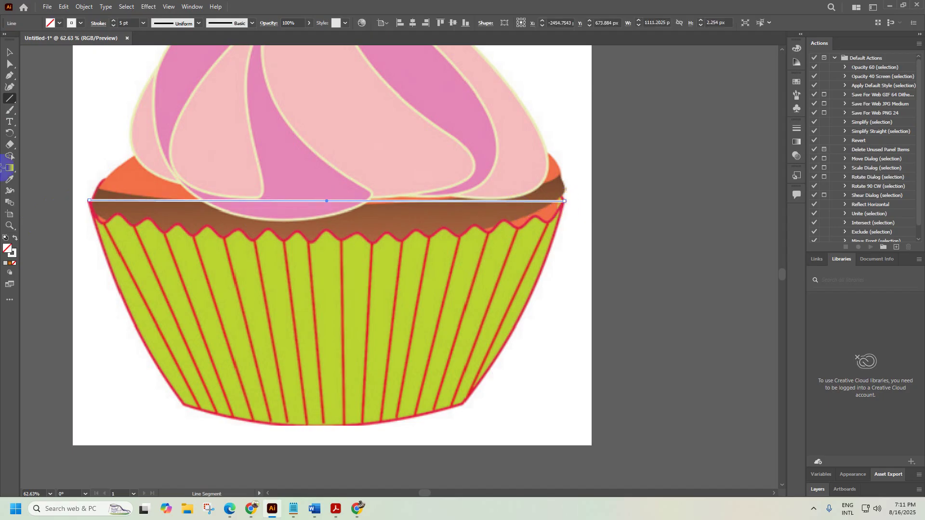
left_click(8, 54)
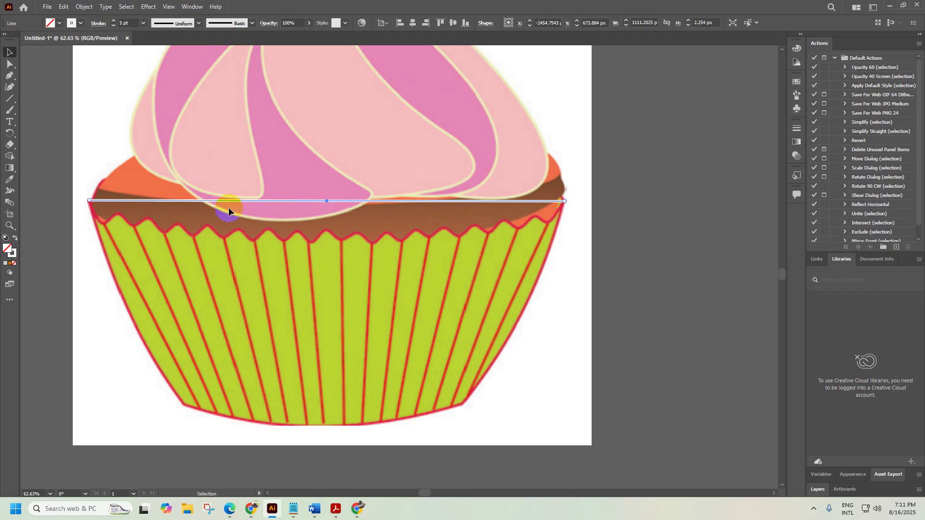
mouse_move(189, 203)
left_mouse_down()
mouse_move(201, 218)
mouse_move(190, 213)
left_mouse_up()
key("ctrl+z")
Start a Zig Zag effect on the horizontal line with 16 ridges per segment
left_click(148, 7)
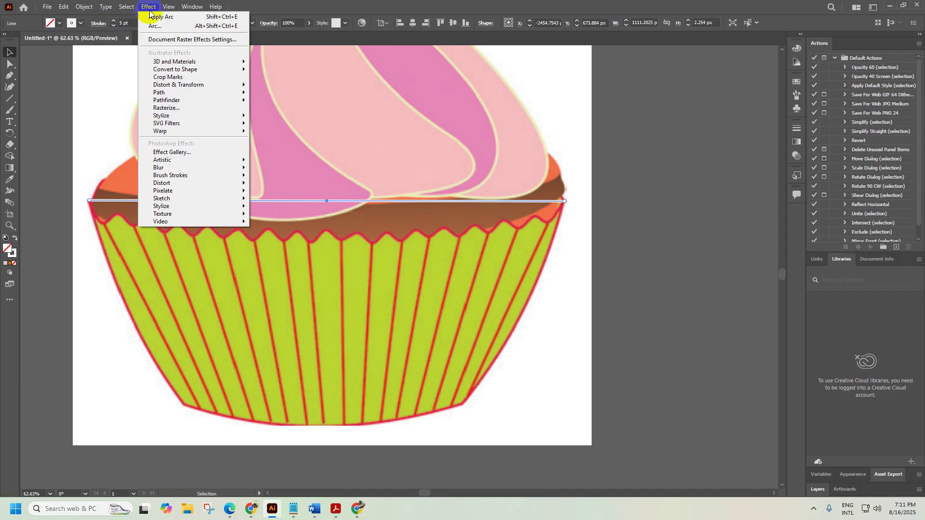
mouse_move(186, 85)
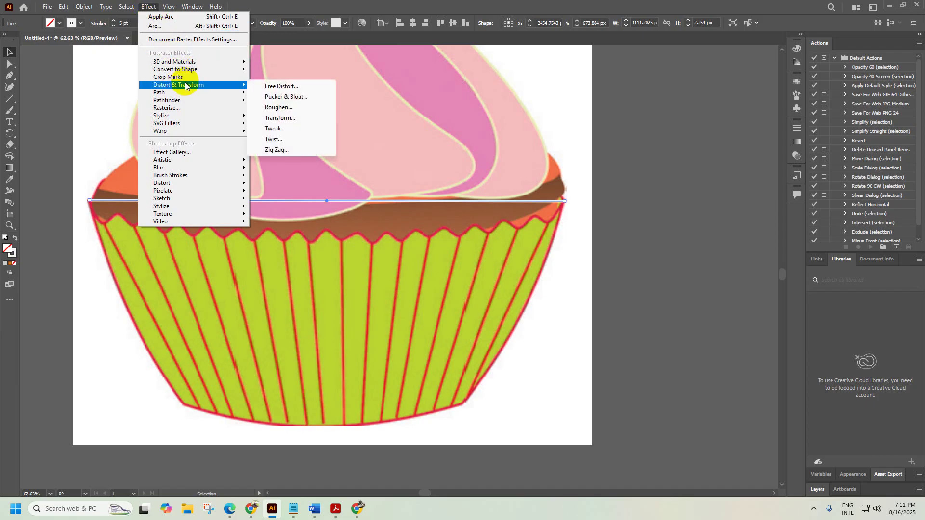
left_click(287, 149)
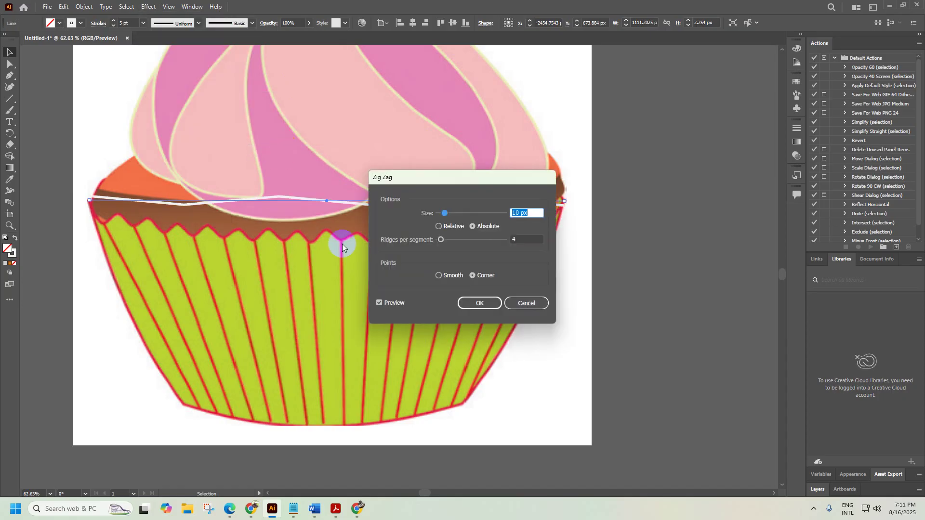
left_click_drag(446, 180, 476, 250)
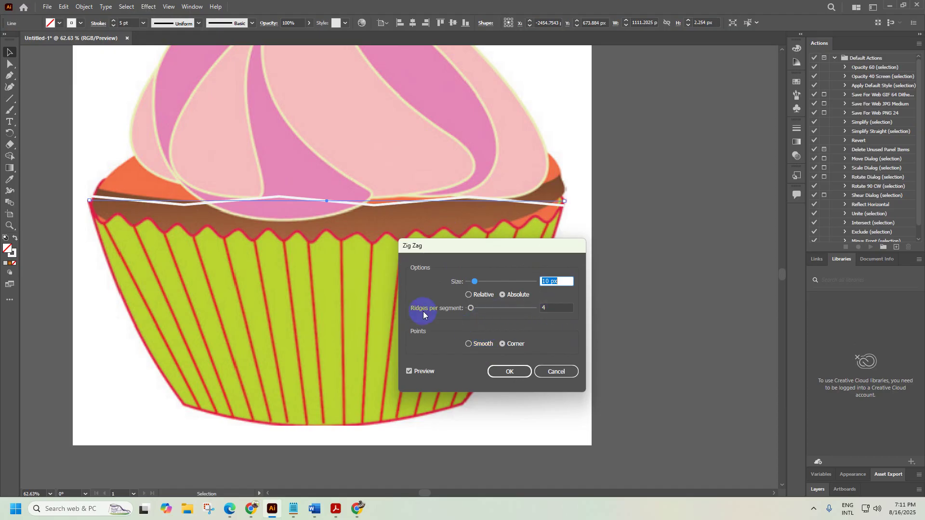
double_click(553, 308)
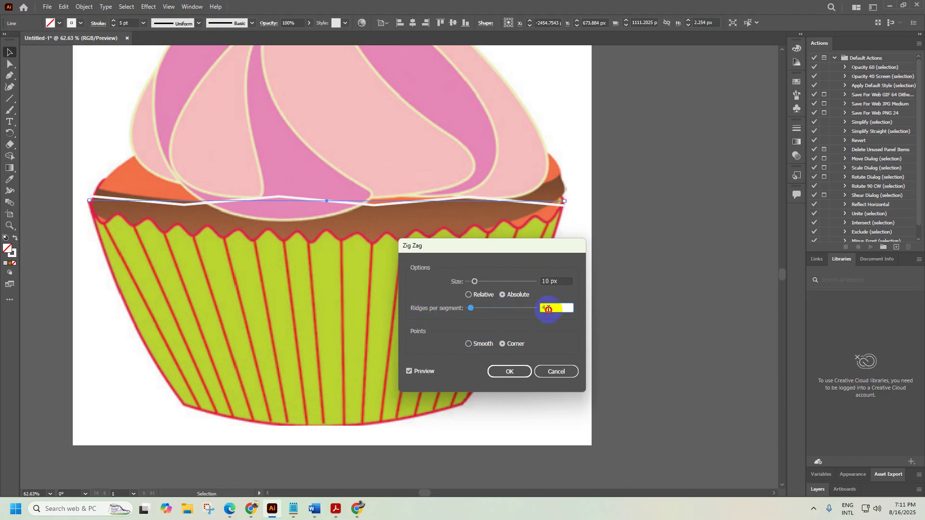
type("16")
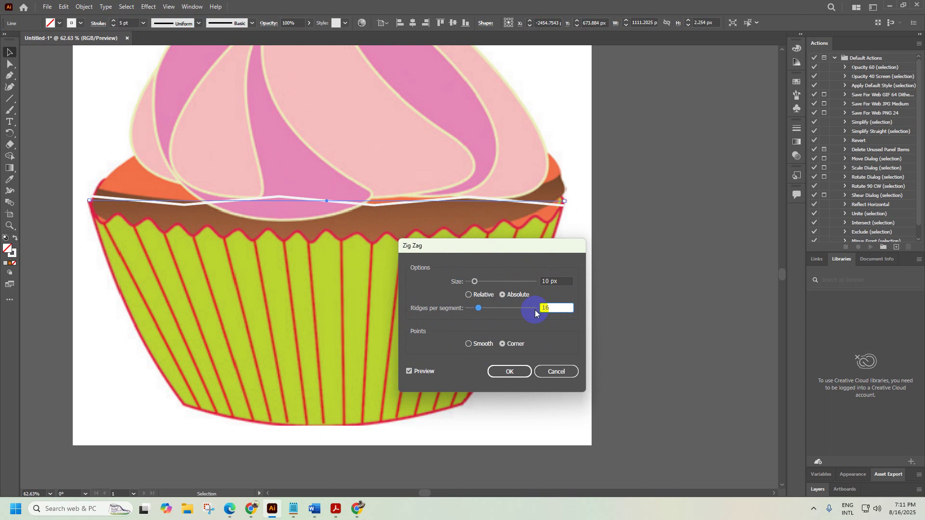
Set the Zig Zag effect's size to 31 px and its ridges per segment to 32
left_click_drag(475, 283, 498, 283)
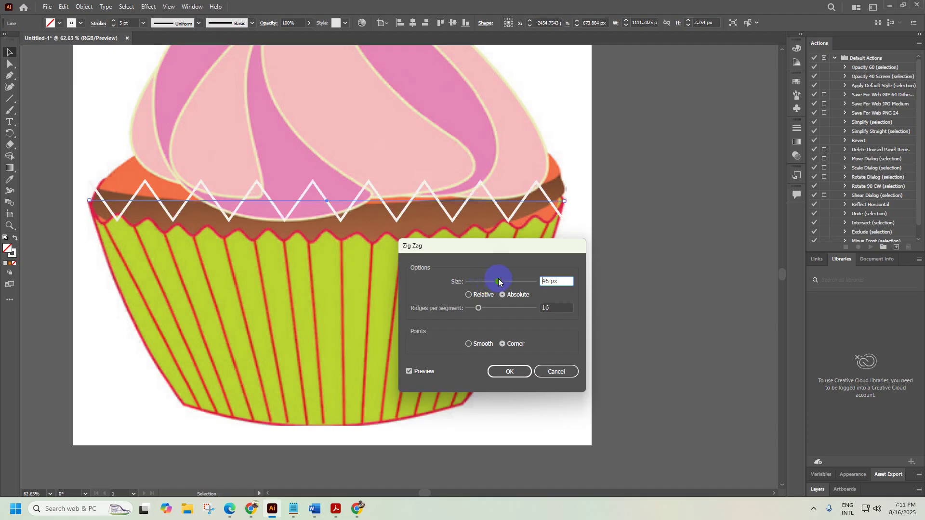
left_click_drag(498, 279, 489, 279)
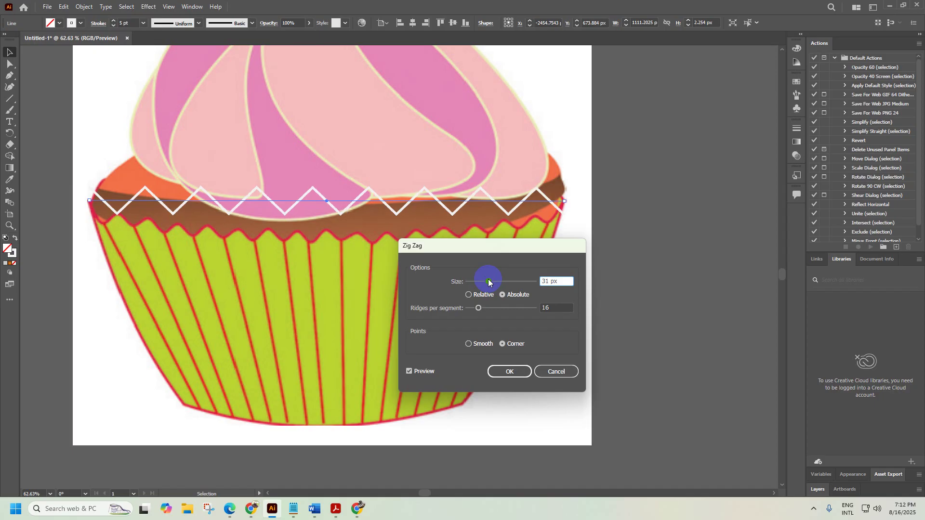
left_click_drag(464, 260, 465, 346)
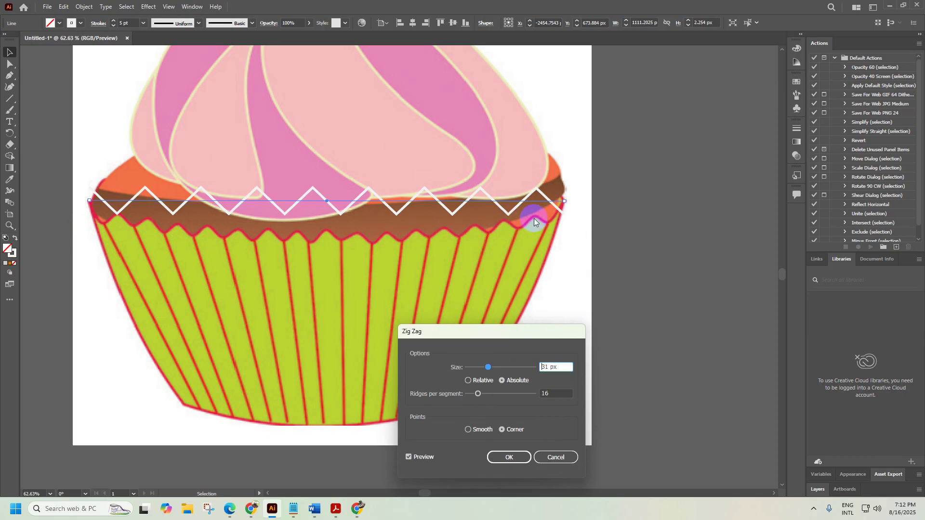
left_click_drag(538, 330, 535, 247)
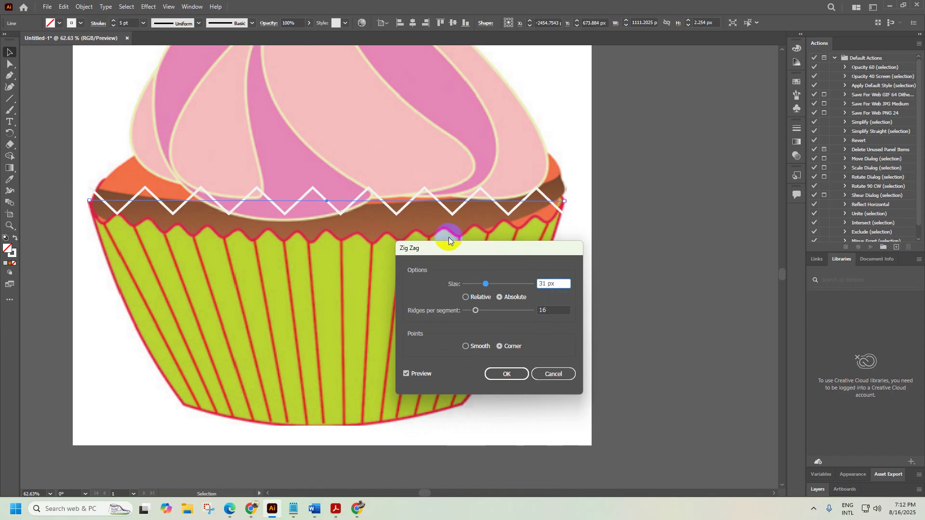
double_click(548, 309)
type("32")
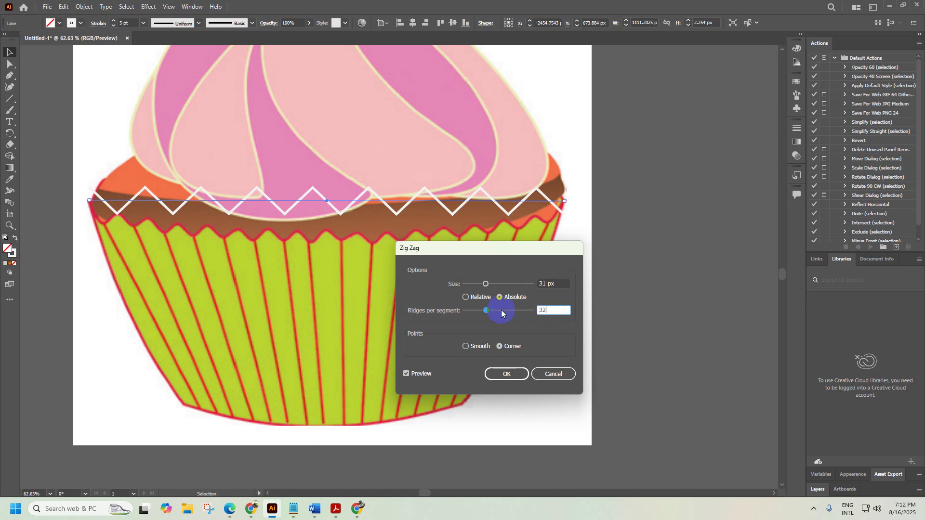
Switch the Zig Zag effect to smooth points with a size of 28 px and 28 ridges per segment
left_click_drag(487, 285, 480, 286)
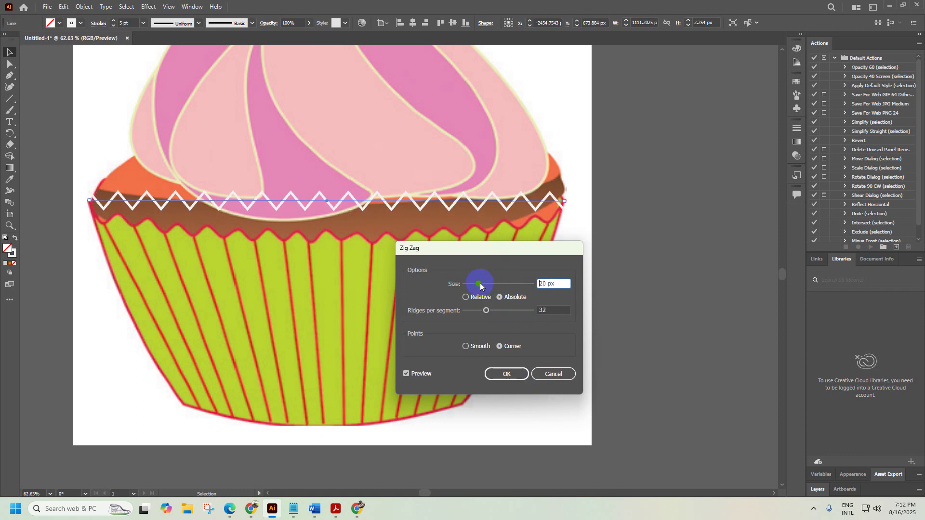
left_click(465, 346)
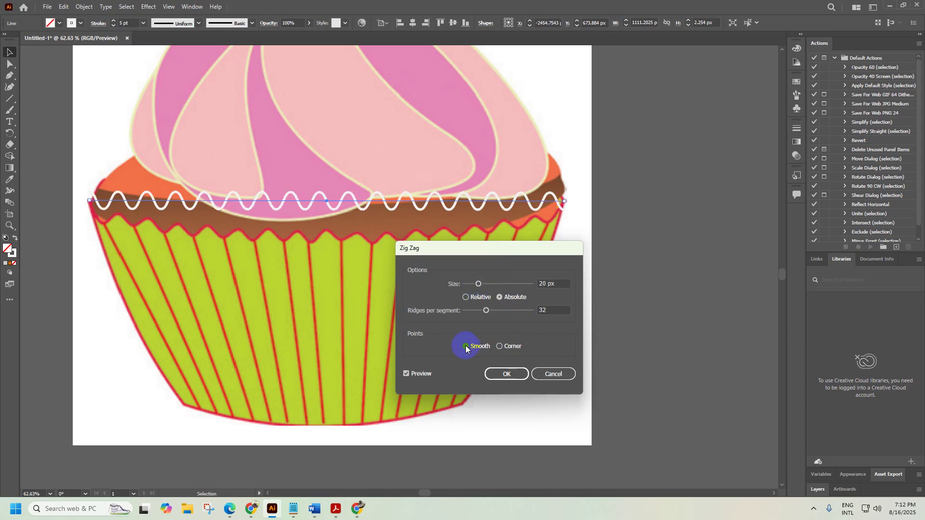
left_click_drag(478, 285, 476, 287)
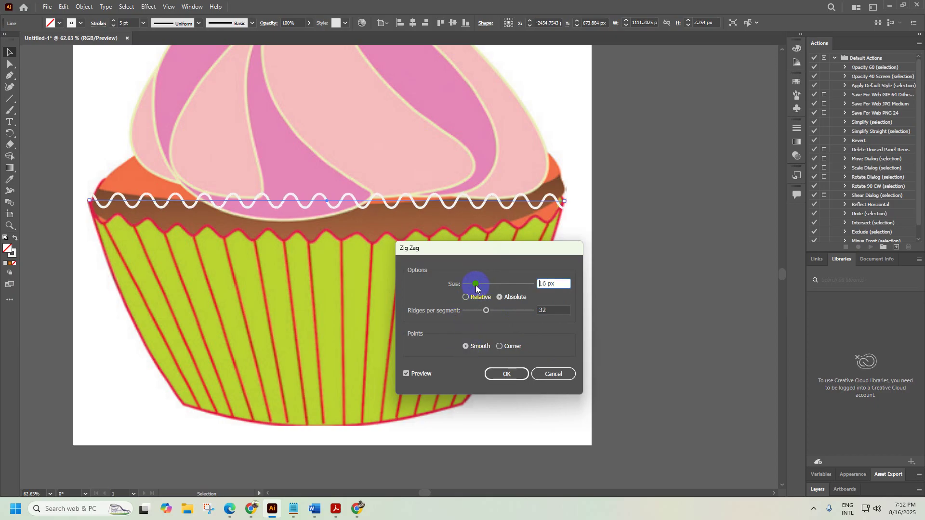
left_click(553, 310)
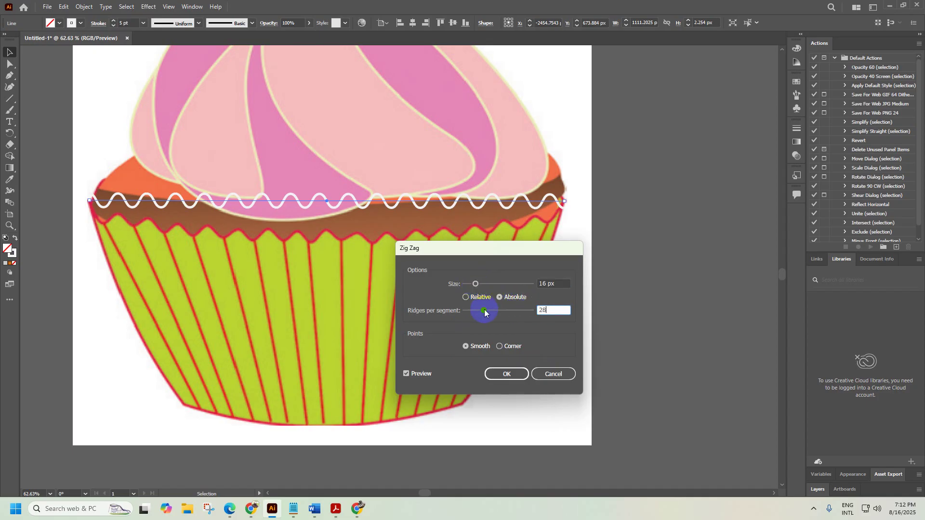
left_click(483, 285)
key("super")
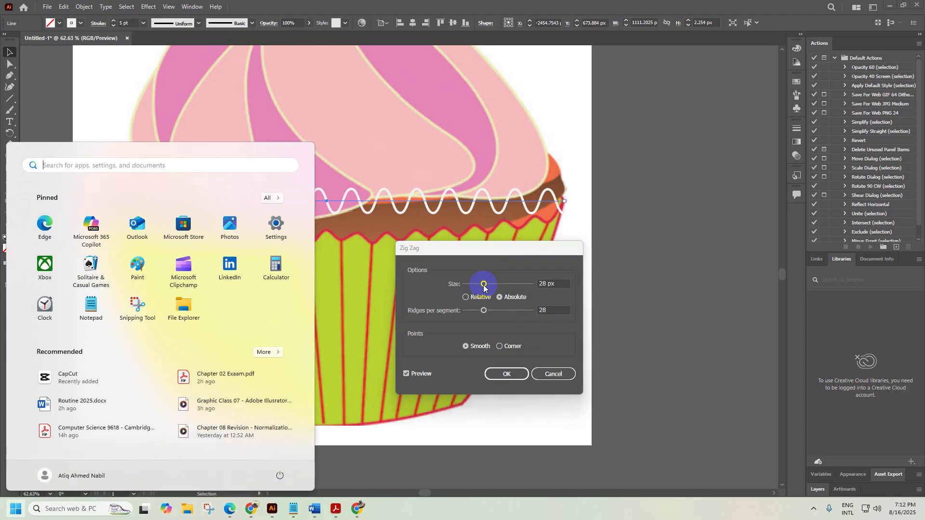
type("fast")
left_click(465, 361)
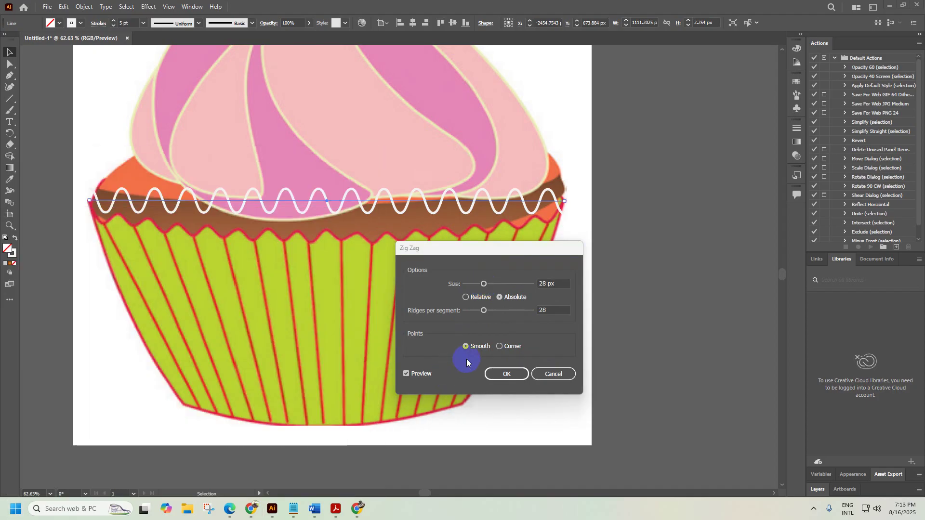
Set the Zig Zag size to 18 px, compare smooth and corner points, and apply the effect with corner points
left_click_drag(485, 292, 475, 291)
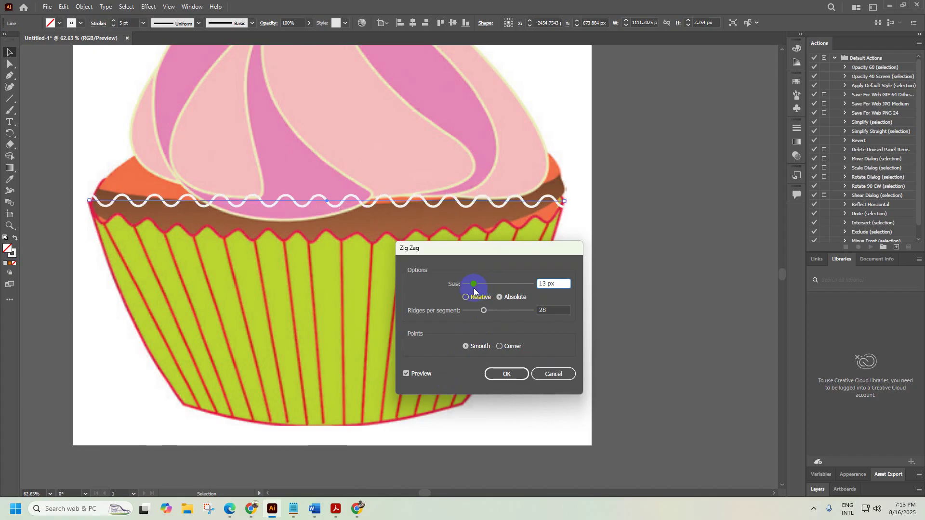
left_click(474, 291)
left_click_drag(473, 291, 477, 284)
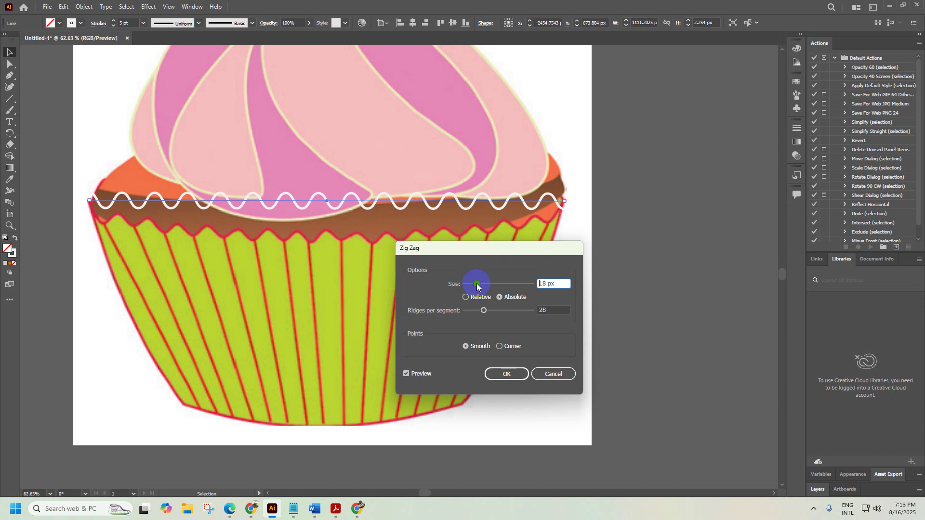
left_click(533, 318)
left_click(499, 346)
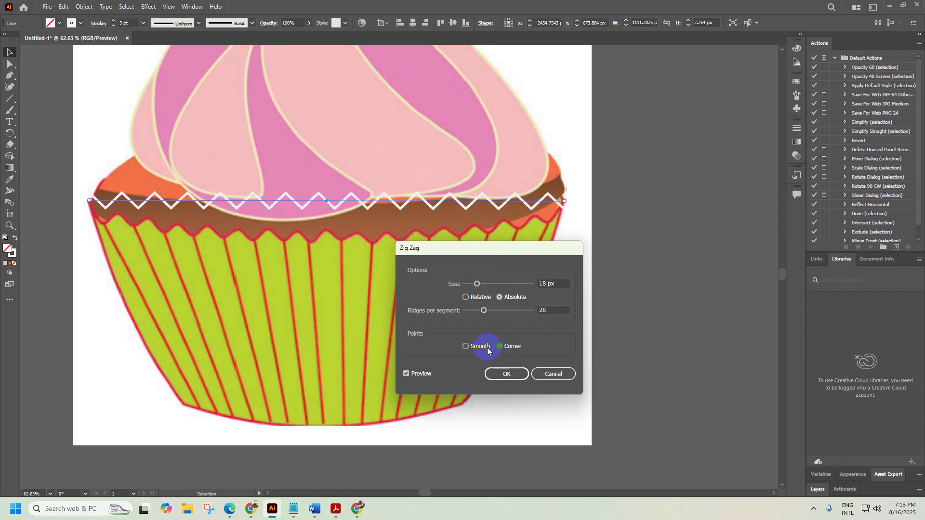
left_click(465, 345)
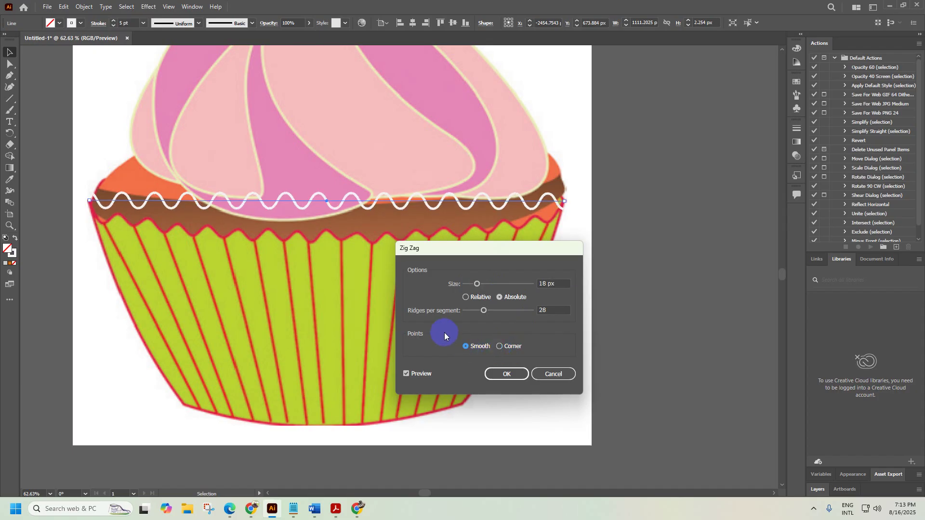
left_click(498, 346)
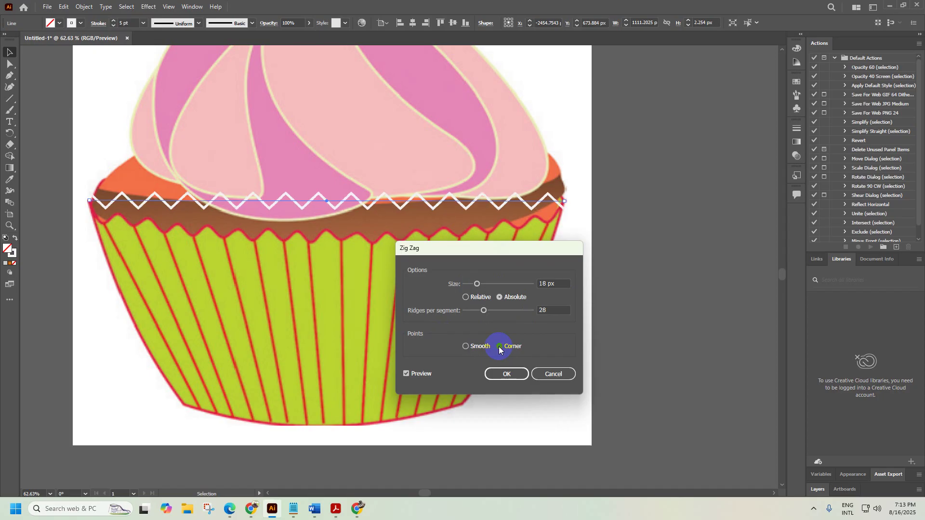
left_click(508, 374)
Try to edit a single ridge of the zigzag line beside the reference, and undo back to the plain line
left_click_drag(320, 196, 436, 213)
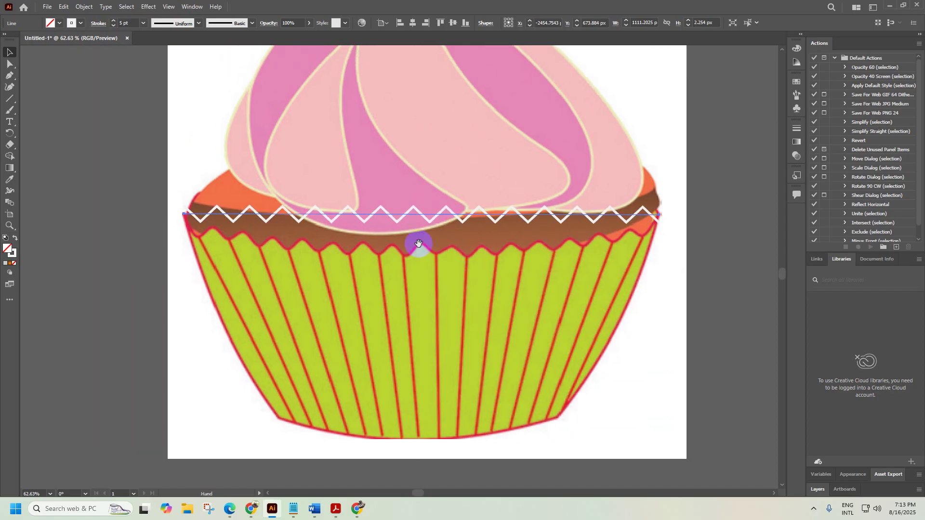
left_click_drag(291, 235, 207, 259)
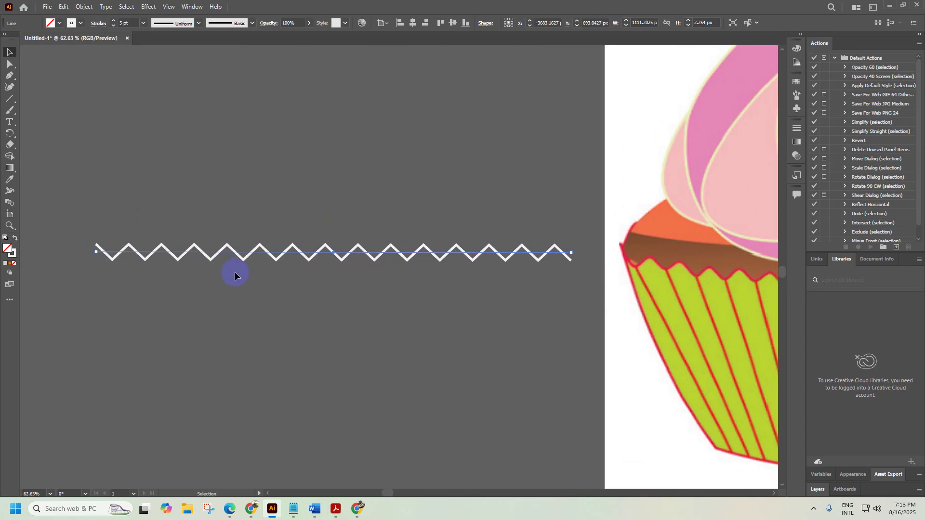
left_click(9, 64)
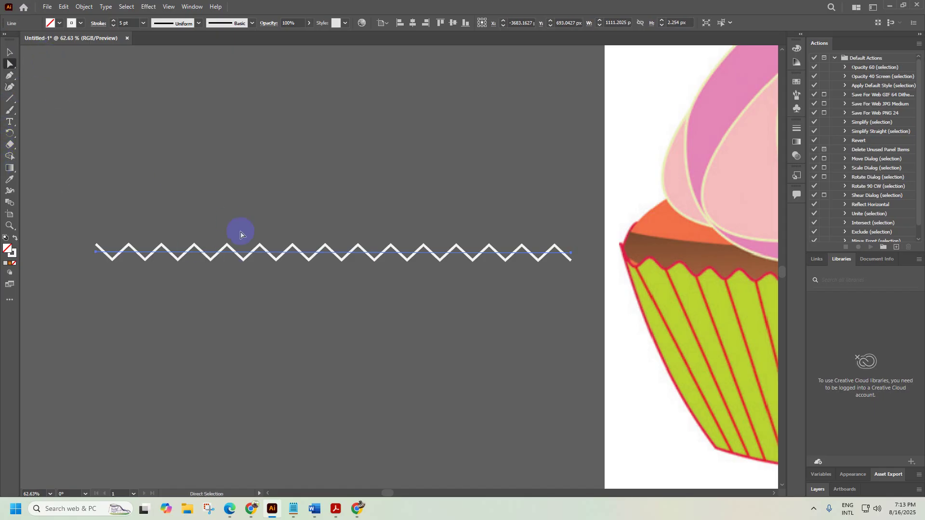
left_click_drag(230, 239, 235, 207)
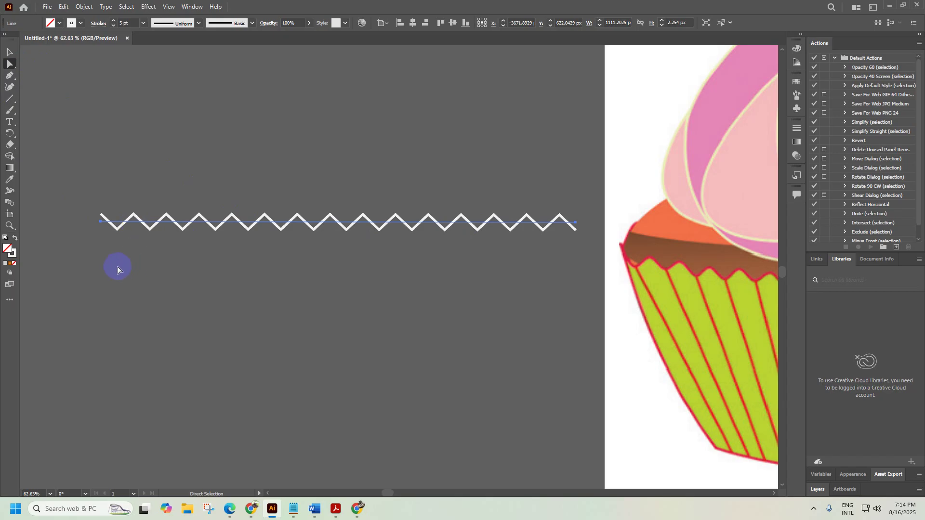
left_click_drag(430, 233, 3, 257)
key("ctrl+z")
left_click_drag(312, 273, 312, 274)
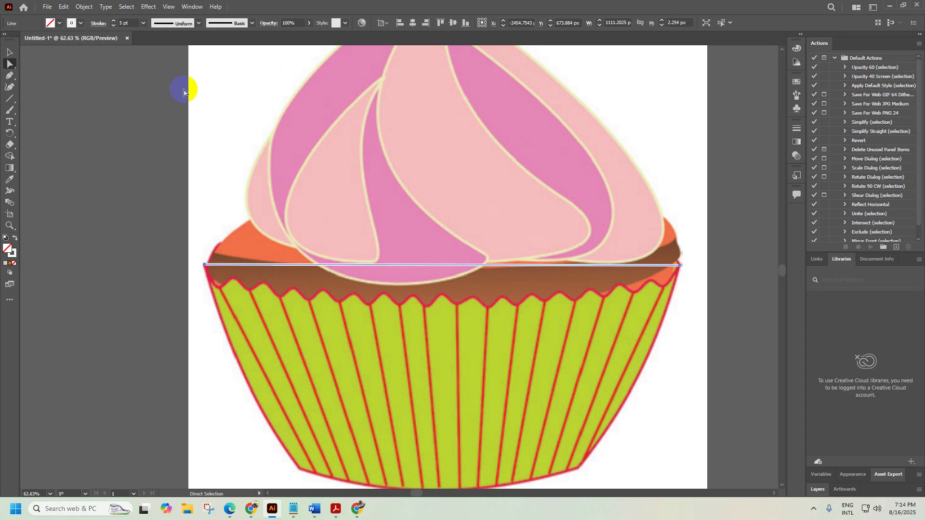
Start a Zig Zag effect on the horizontal line with 28 ridges per segment, smooth points and a 15 px size
left_click(148, 7)
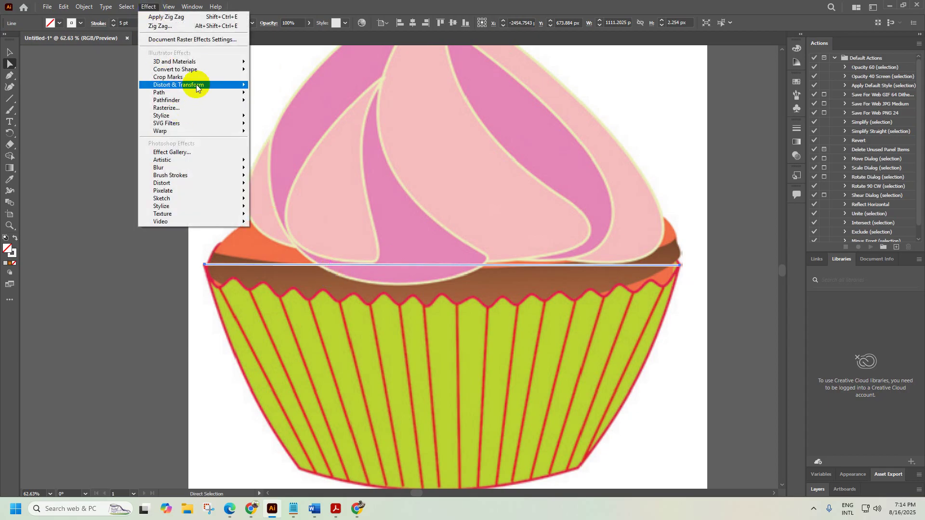
mouse_move(210, 83)
left_click(272, 151)
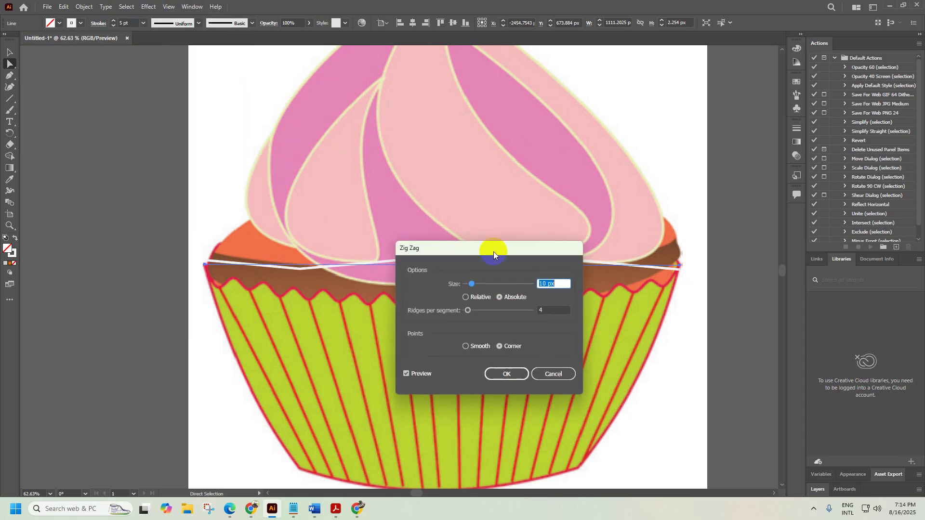
left_click_drag(550, 310, 519, 311)
type("28")
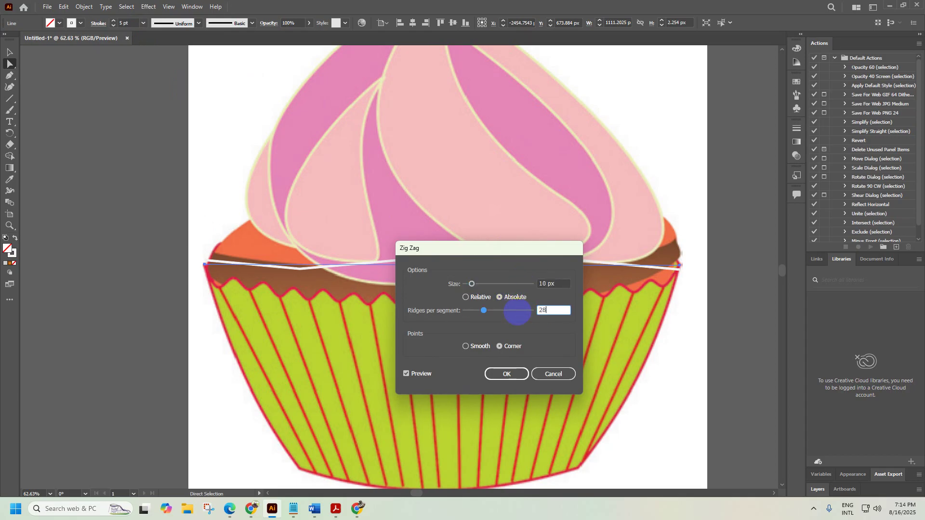
left_click_drag(424, 256, 85, 100)
left_click_drag(133, 126, 136, 126)
left_click(129, 180)
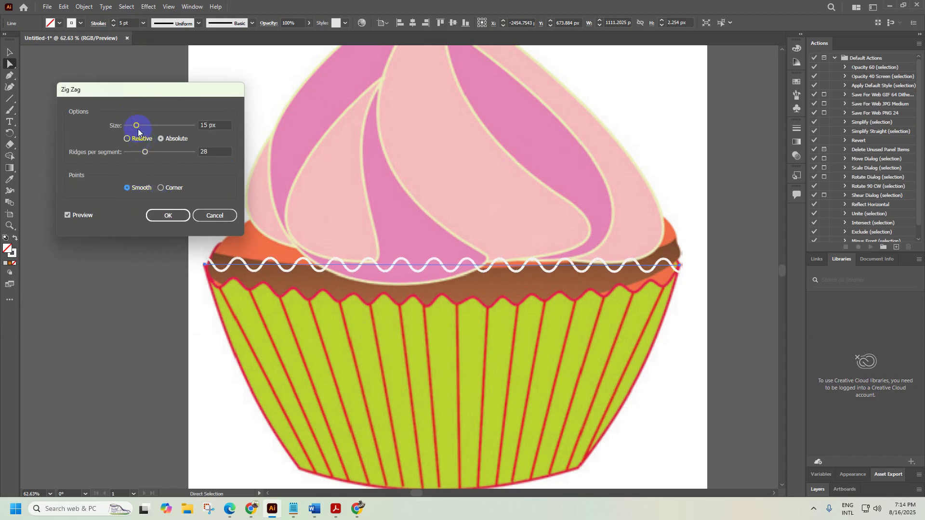
Fine-tune the wave height against the case's rim and apply the Zig Zag effect with a size of 15 px
left_click_drag(138, 127, 136, 127)
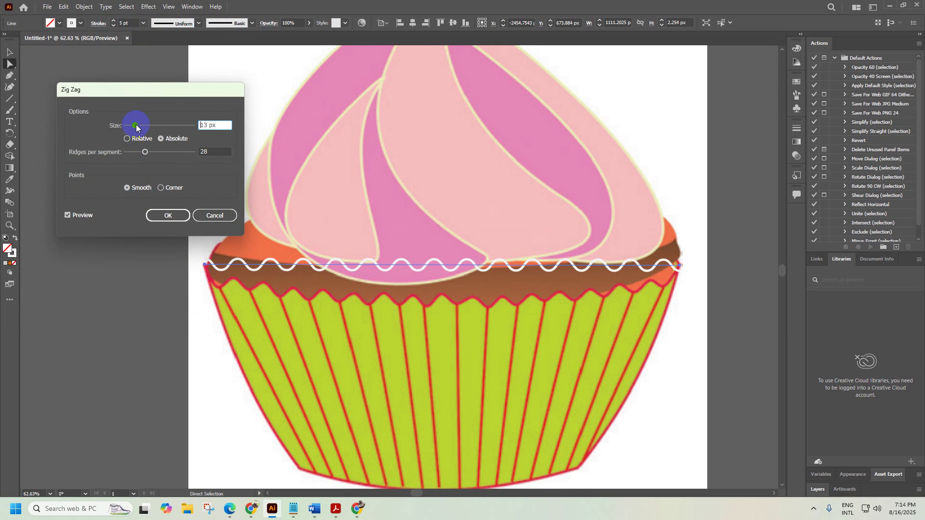
left_click(136, 126)
left_click(211, 124)
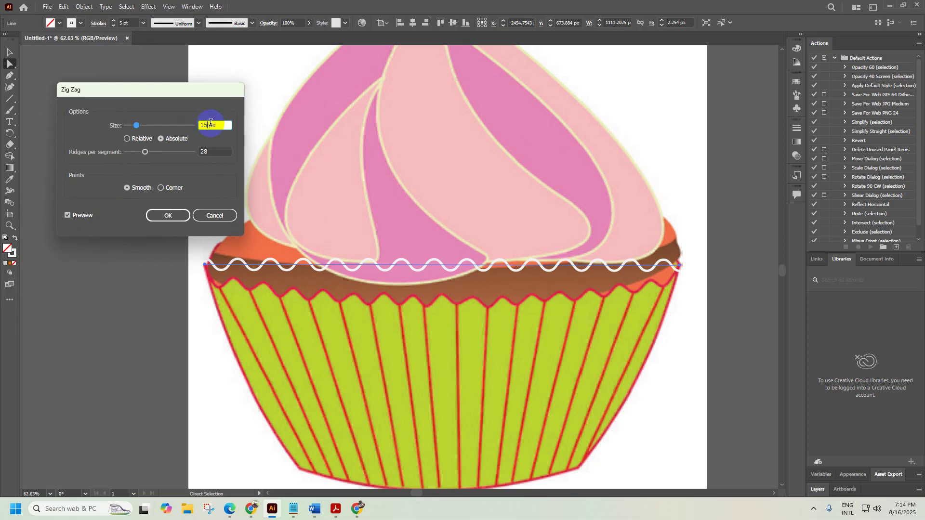
mouse_move(145, 137)
left_mouse_down()
mouse_move(143, 123)
mouse_move(129, 125)
mouse_move(137, 124)
left_mouse_up()
left_click(138, 126)
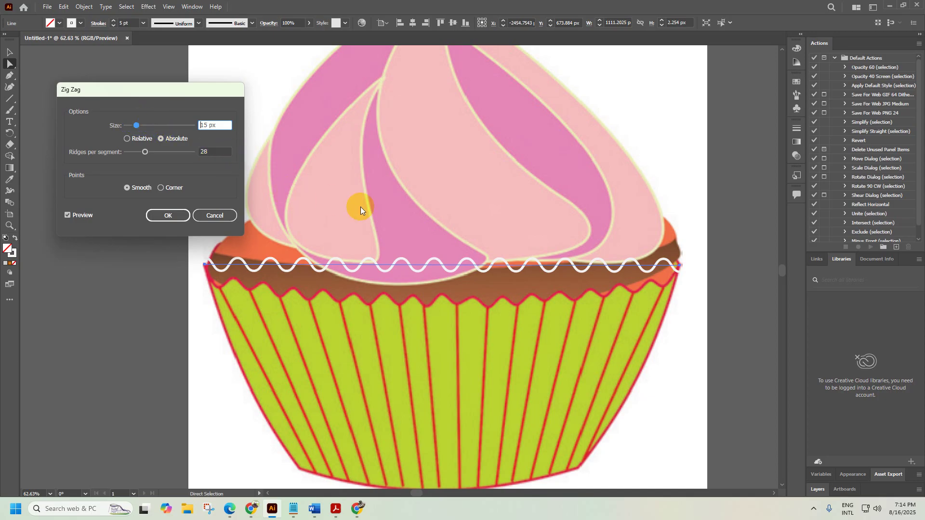
left_click(159, 215)
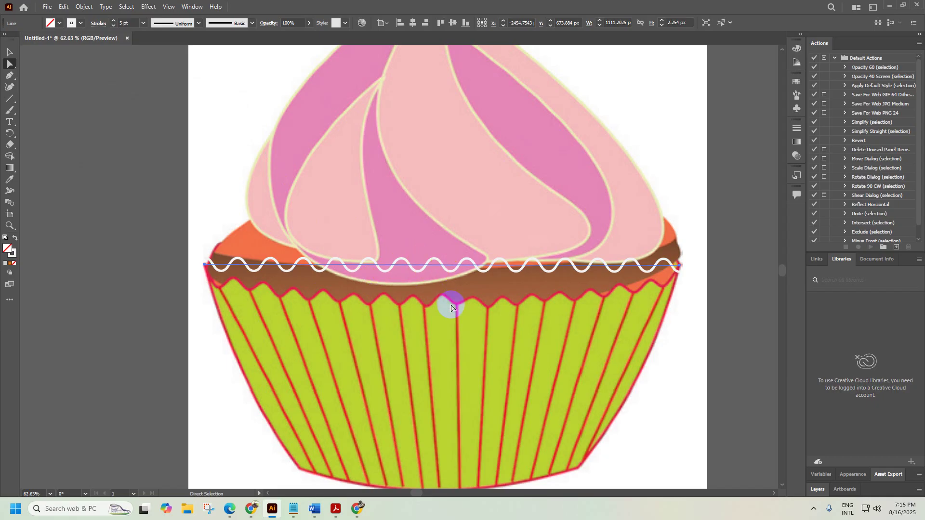
Bend the middle of the wavy line down to the case's rim with the Curvature tool, making it about 94 px high
left_click(10, 88)
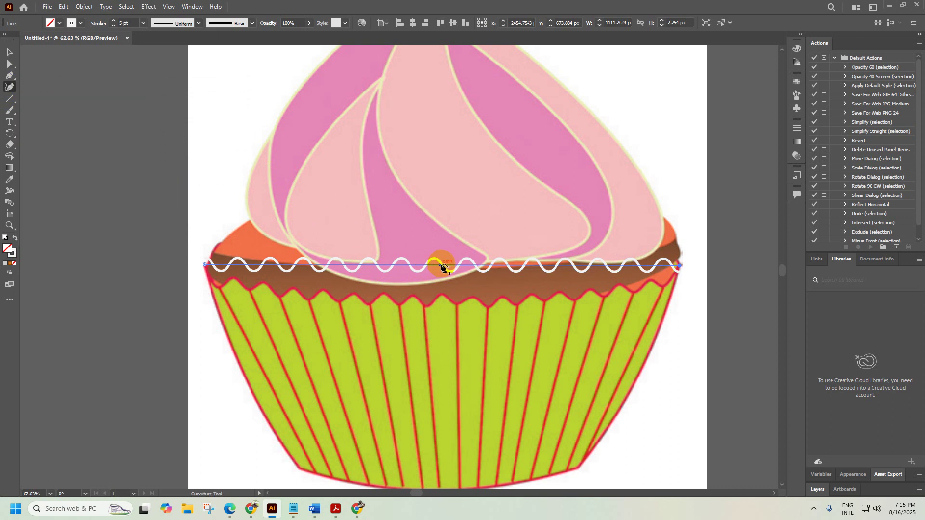
left_click_drag(445, 266, 445, 306)
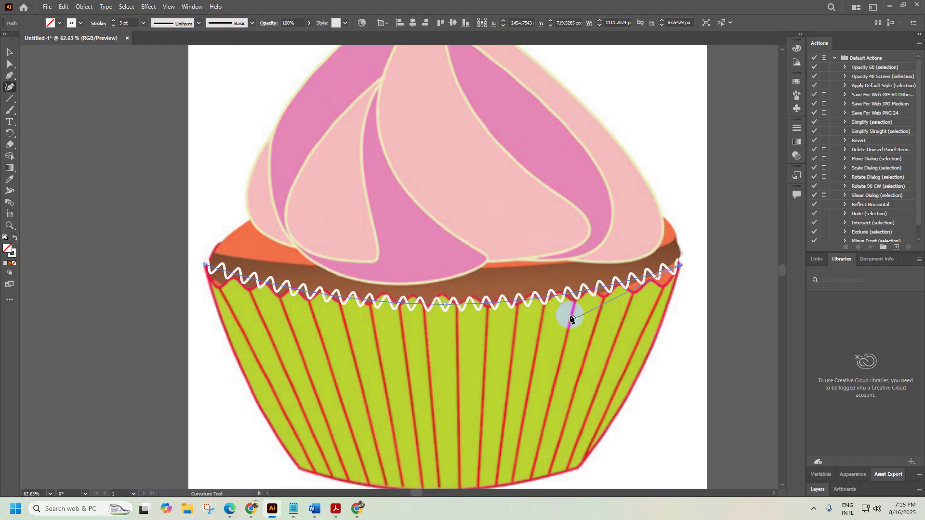
left_click_drag(683, 295, 678, 317)
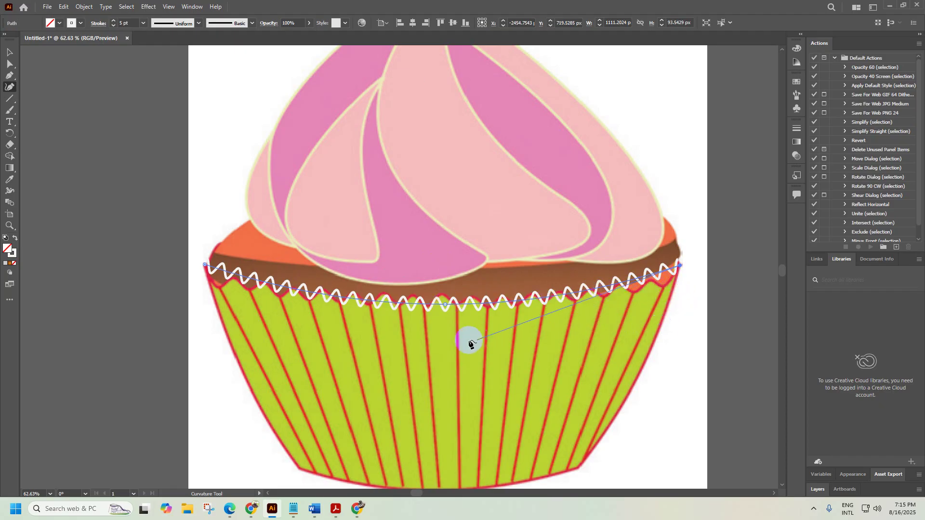
Try moving the curved wavy line off the reference, and undo back to the straight line without the Zig Zag effect
left_click(9, 52)
left_click(378, 270)
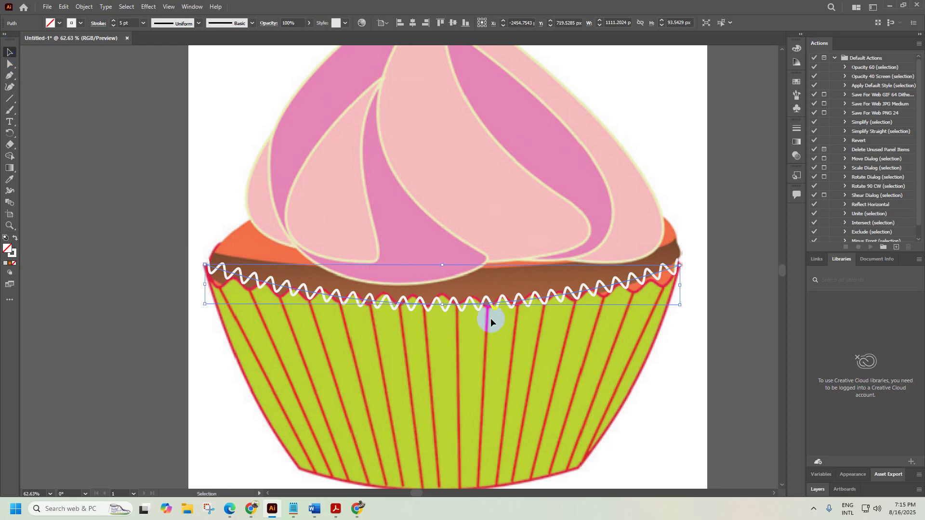
left_click(396, 304, "ctrl+alt")
left_click(396, 305, "ctrl+alt")
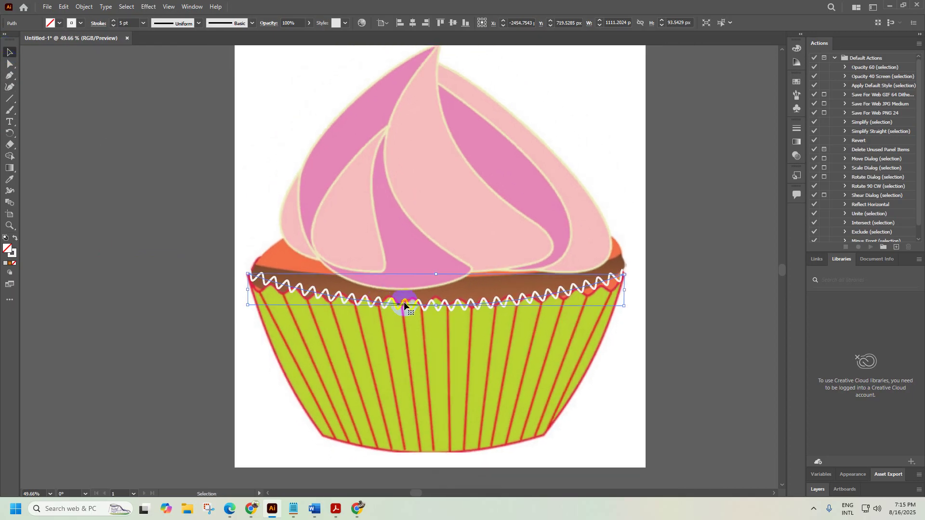
left_click_drag(417, 307, 141, 180)
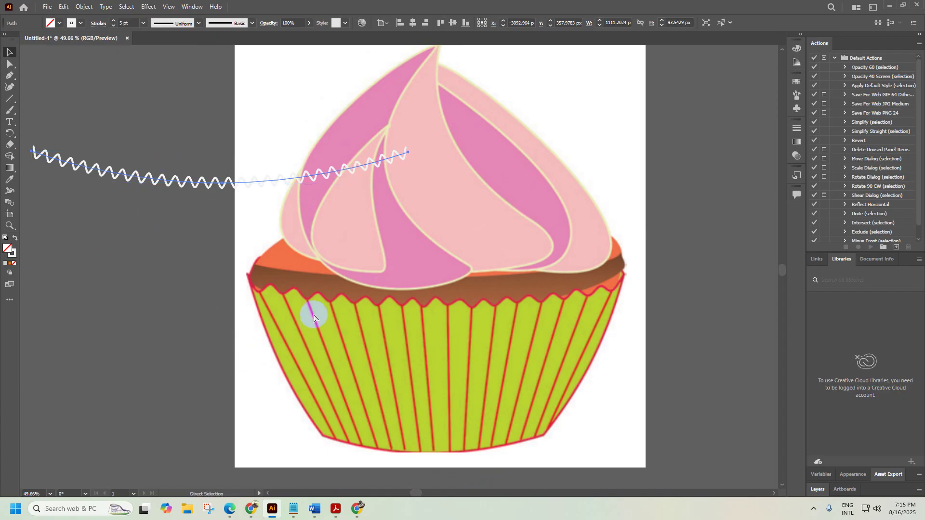
key("ctrl+z")
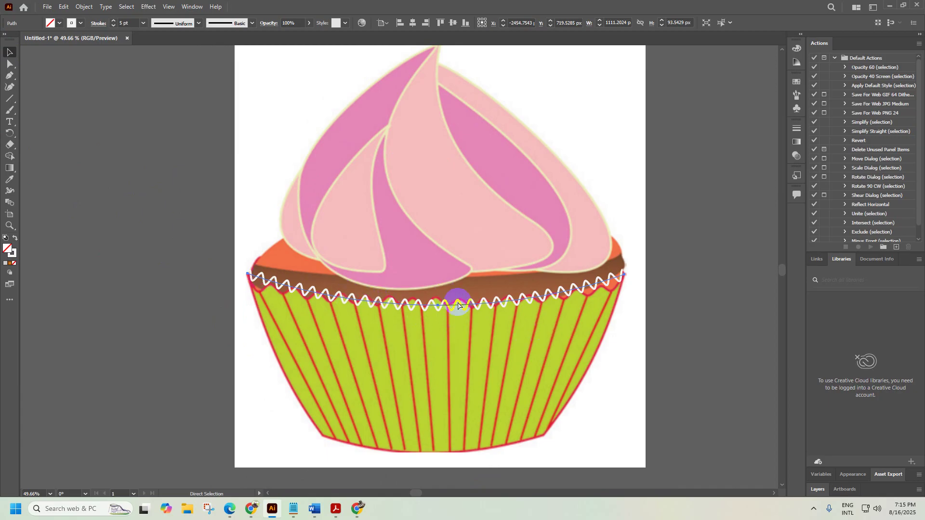
key("ctrl+z")
key("ctrl+z")
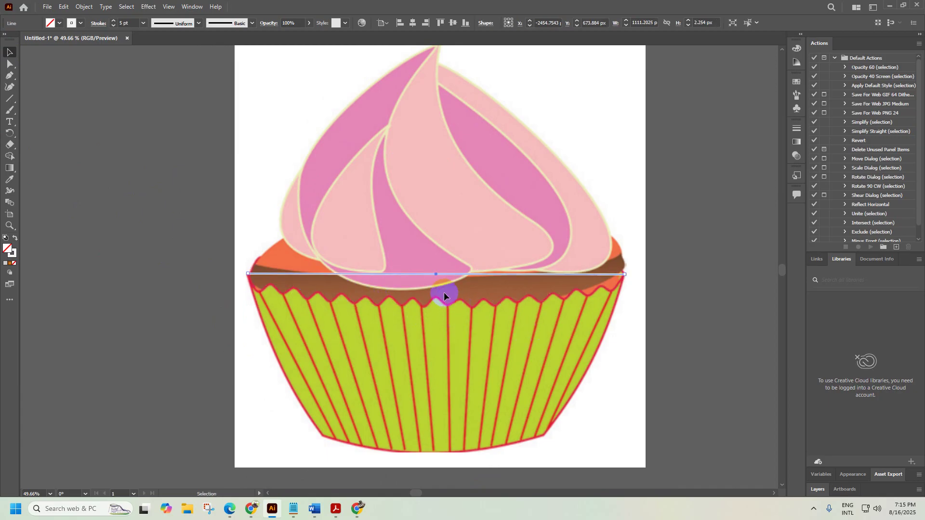
Change the stroke colour of the straight line across the top of the case to black
left_click_drag(408, 288, 419, 273)
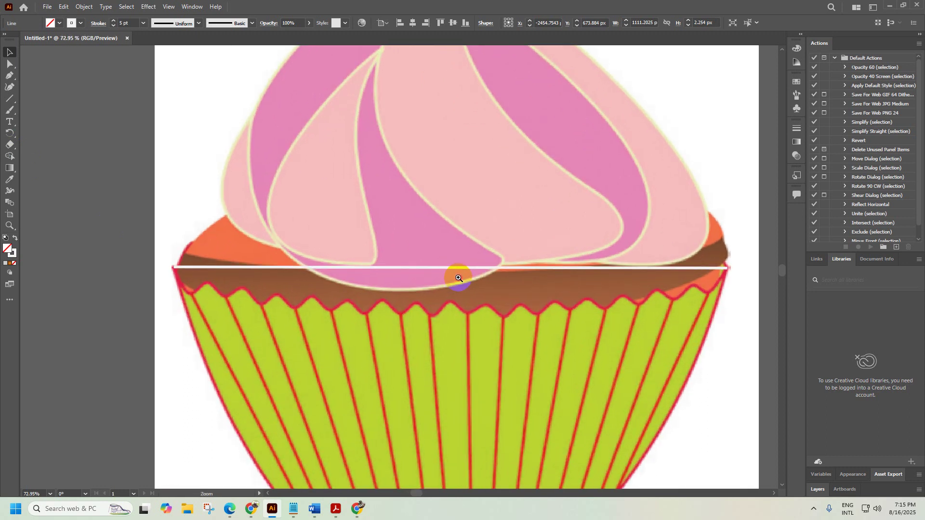
left_click(59, 23)
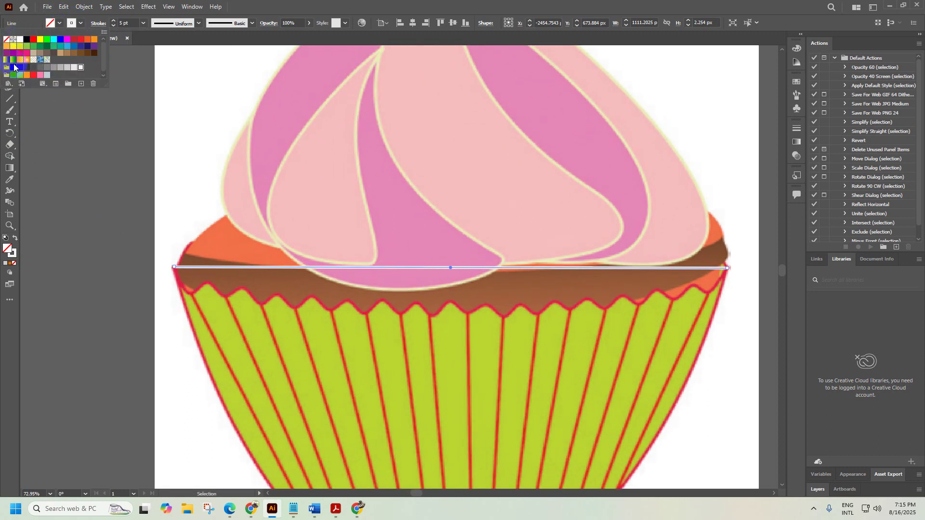
left_click(13, 67)
left_click(107, 183)
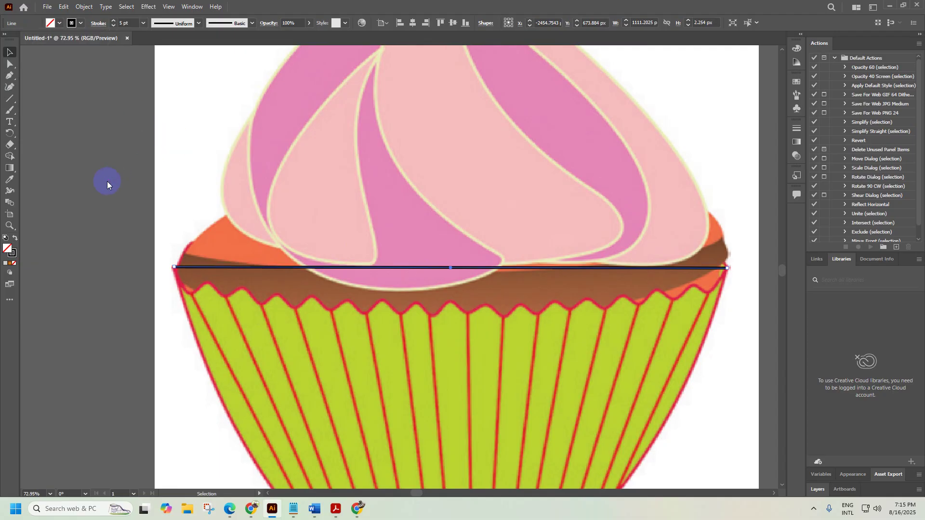
Bend the middle of the straight line down to the case's rim with the Curvature tool, making the curve about 94 px high
left_click(5, 88)
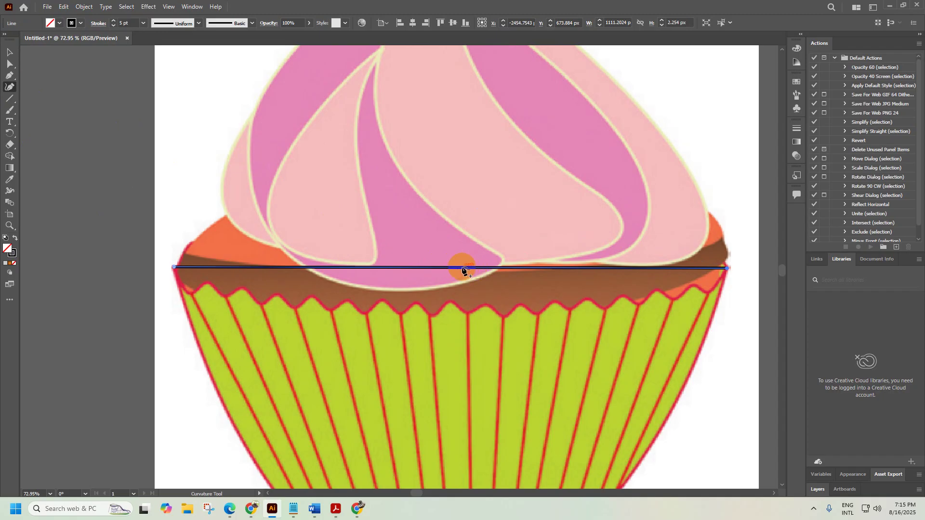
left_click_drag(463, 268, 454, 302)
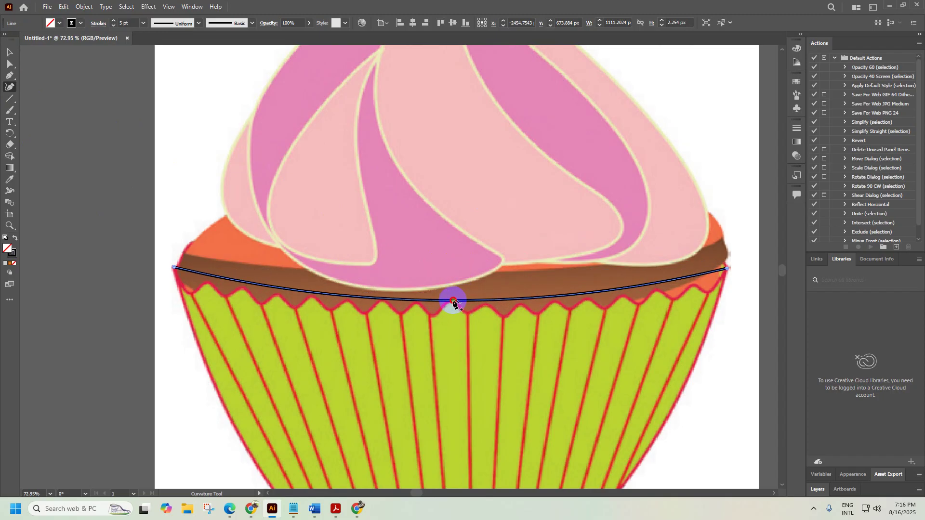
left_click_drag(454, 302, 453, 310)
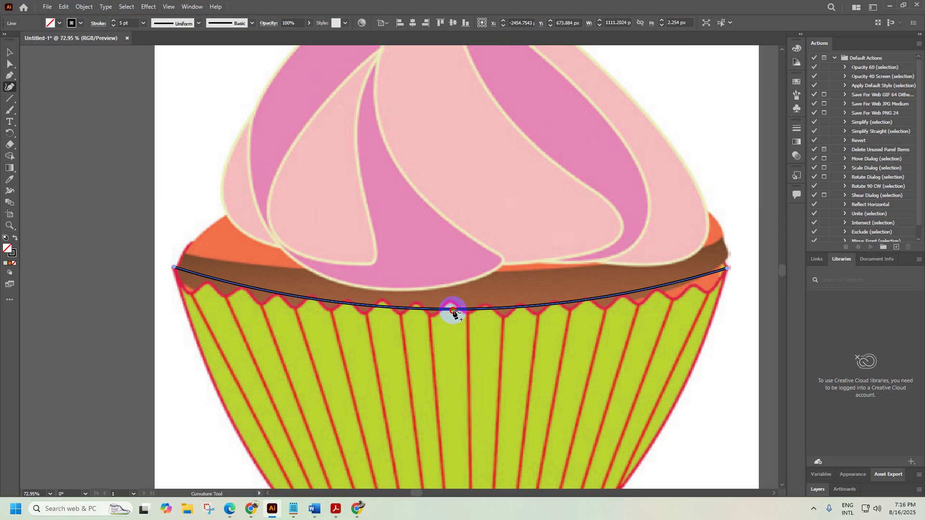
left_click_drag(453, 315, 454, 318)
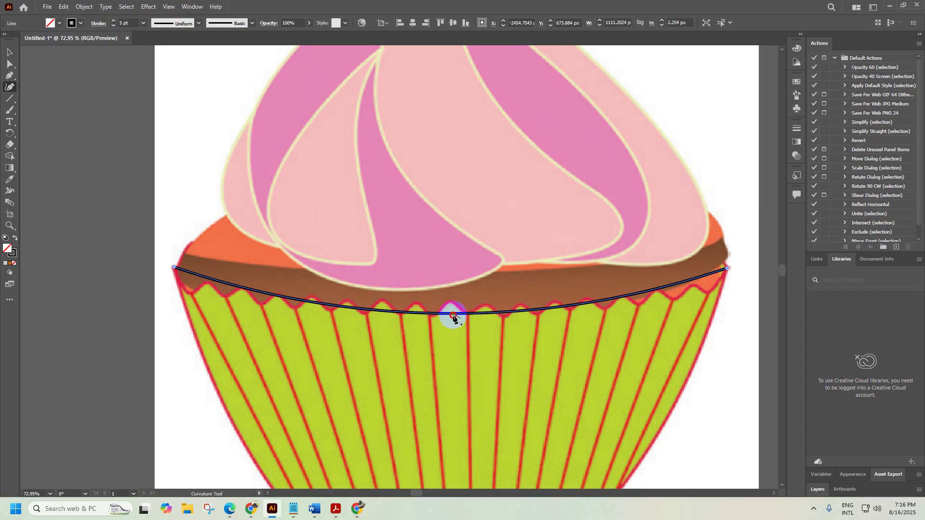
left_click_drag(453, 318, 453, 318)
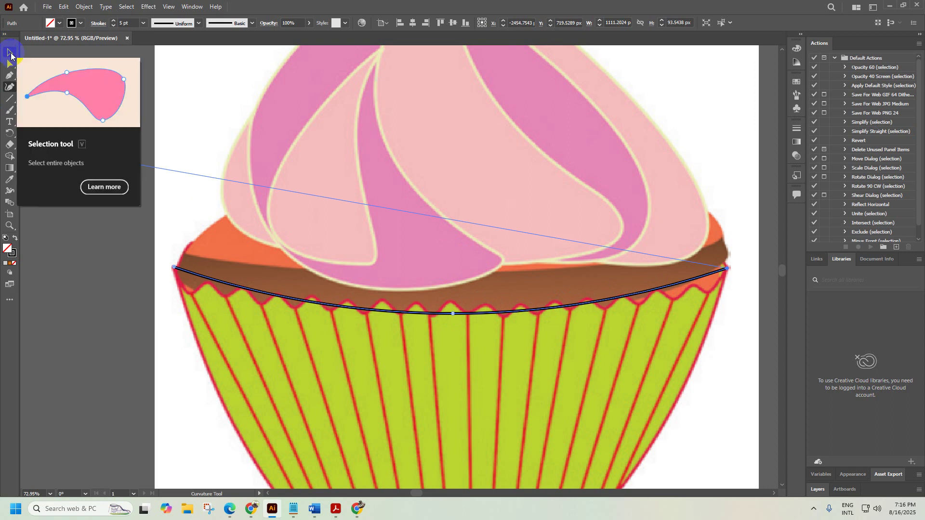
left_click(10, 54)
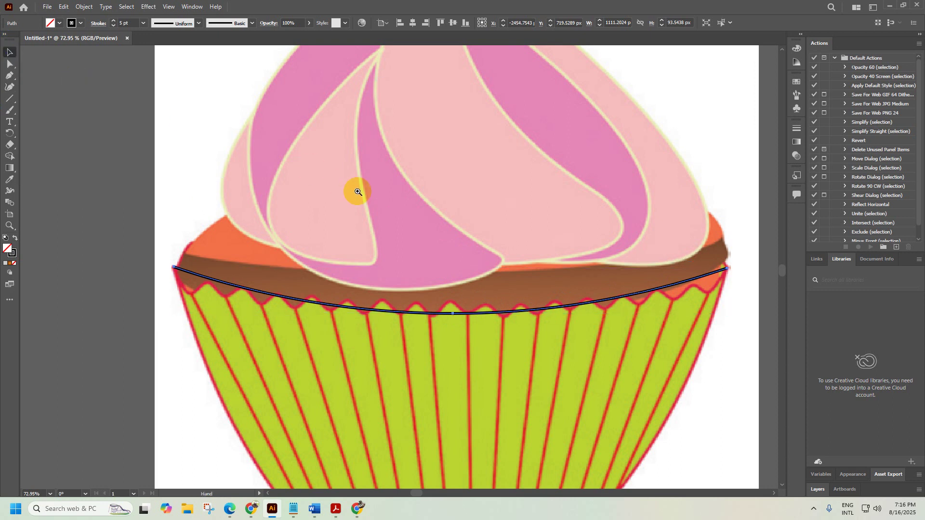
Apply a Zig Zag effect to the curved line with an absolute size of 15 px, 16 ridges per segment and smooth points
scroll(355, 191, "down", 3)
left_click(147, 7)
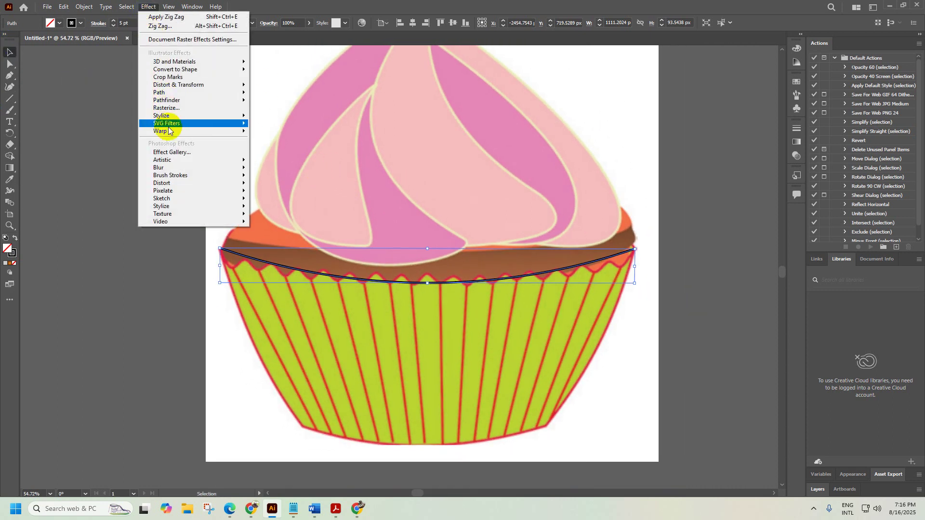
mouse_move(178, 85)
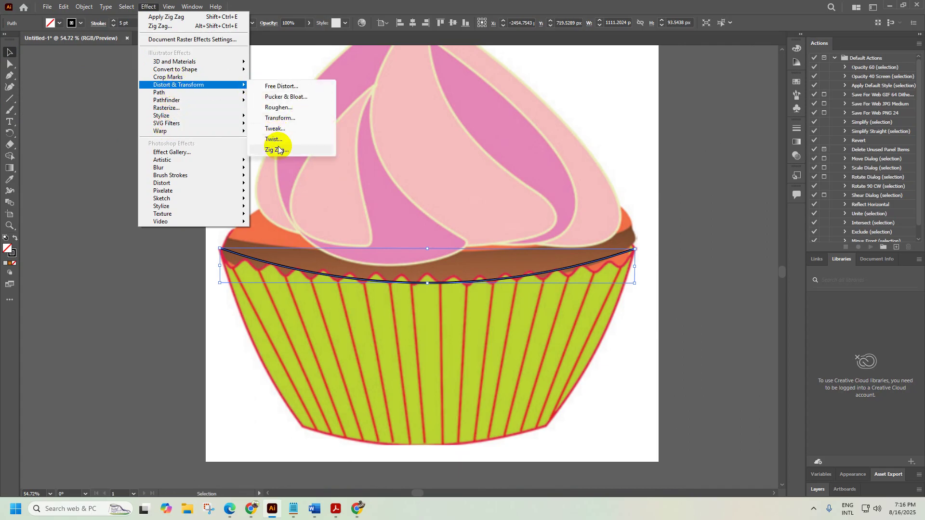
left_click(274, 149)
left_click(206, 153)
type("16")
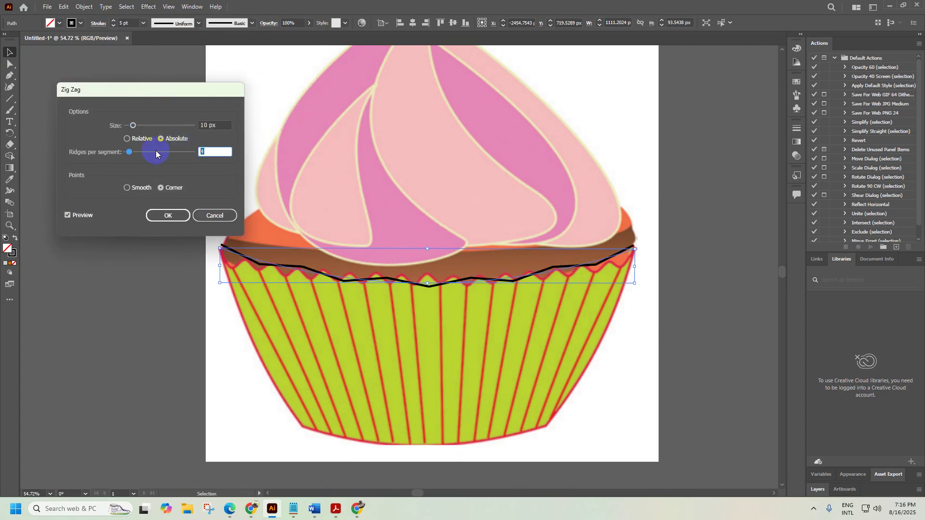
left_click_drag(134, 126, 137, 126)
left_click(127, 188)
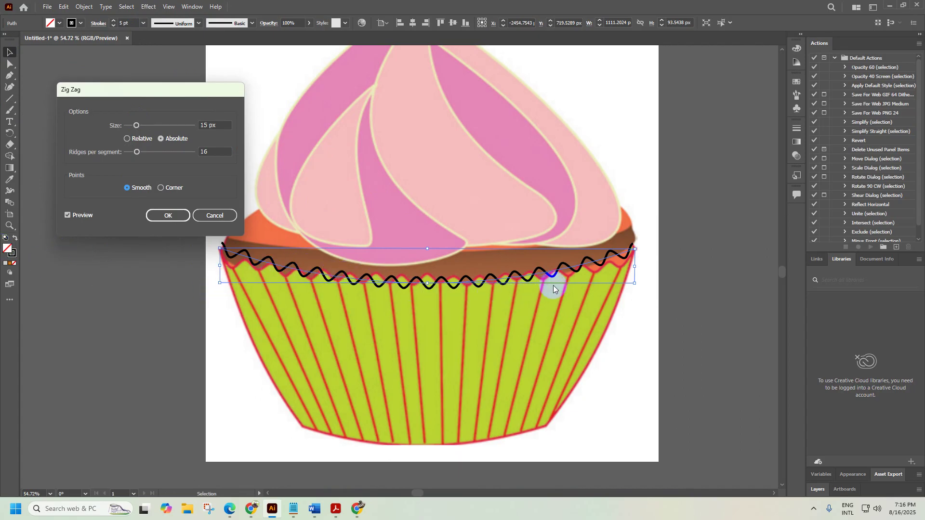
left_click(172, 216)
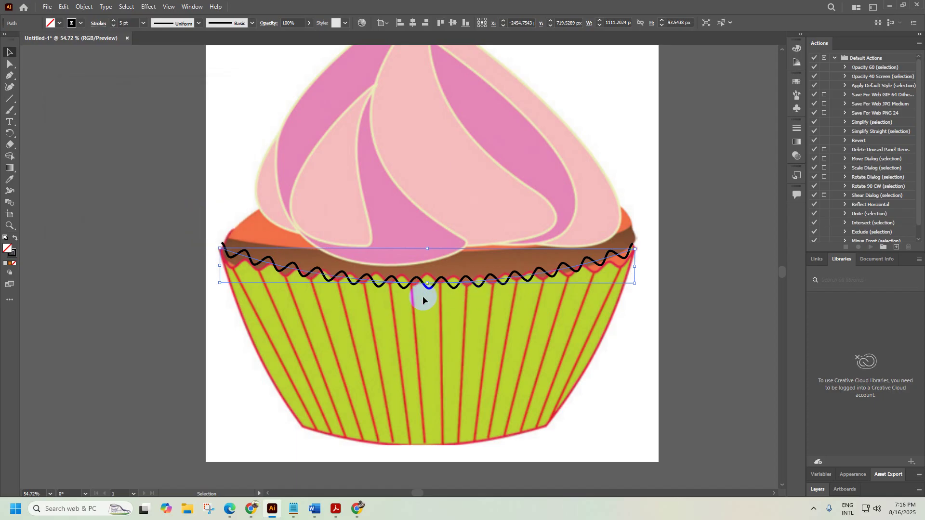
Move the wavy curve off the reference image into the empty canvas beside it
scroll(442, 314, "down", 1)
left_click_drag(427, 318, 451, 316)
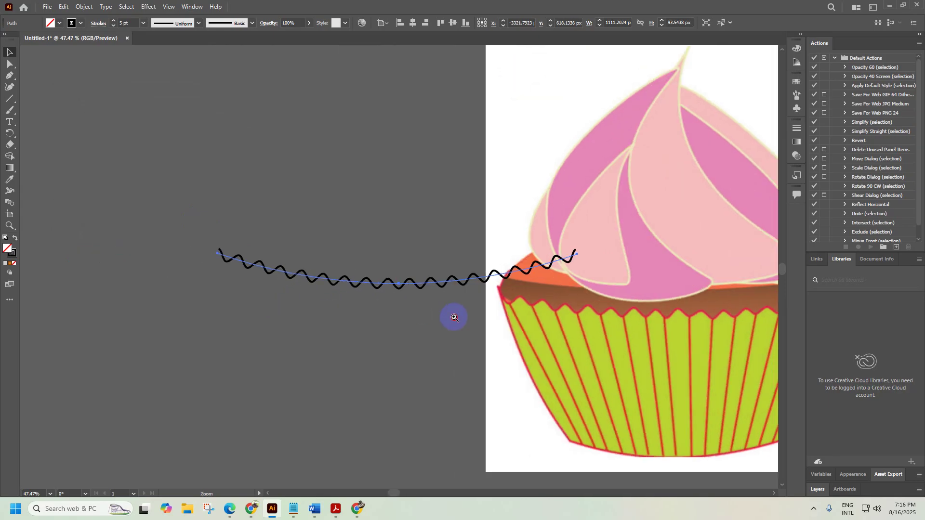
scroll(402, 299, "down", 2)
left_click_drag(393, 295, 313, 284)
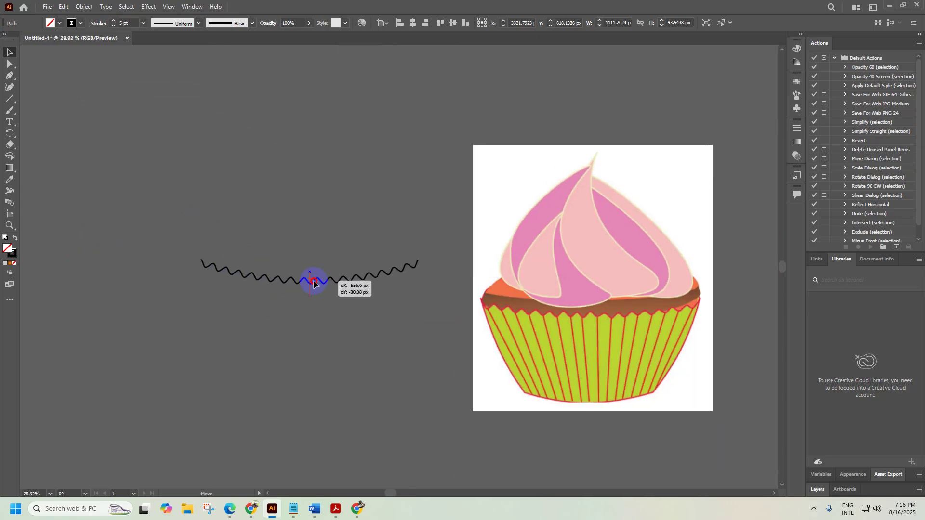
Check the front and back rims of the case example in the browser's exam paper, and place a copy of the wavy curve above the original
left_click(357, 509)
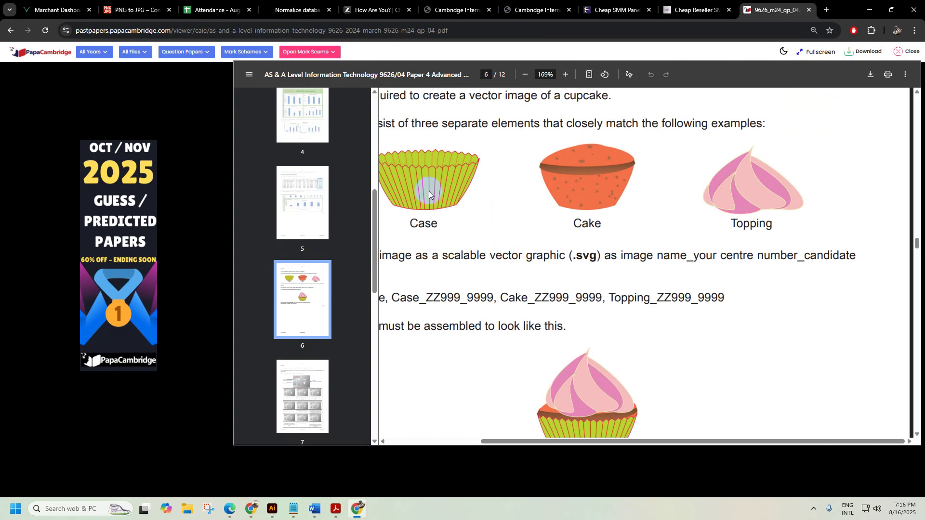
scroll(405, 190, "up", 3)
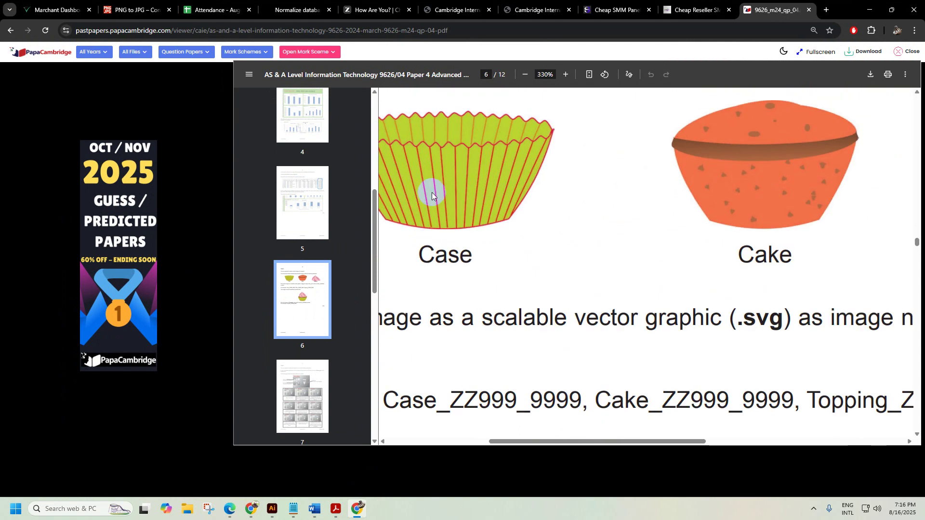
scroll(431, 192, "up", 2)
left_click_drag(558, 442, 530, 330)
scroll(489, 186, "up", 1)
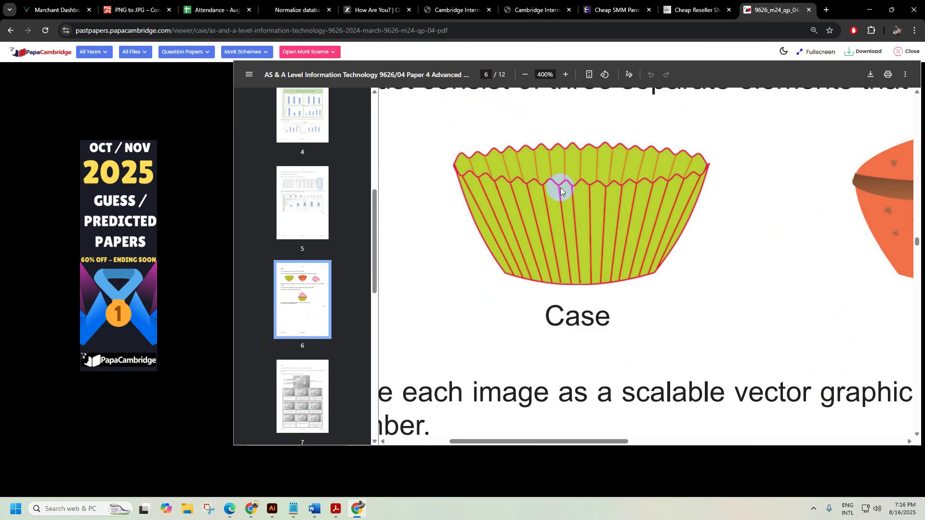
left_click(870, 10)
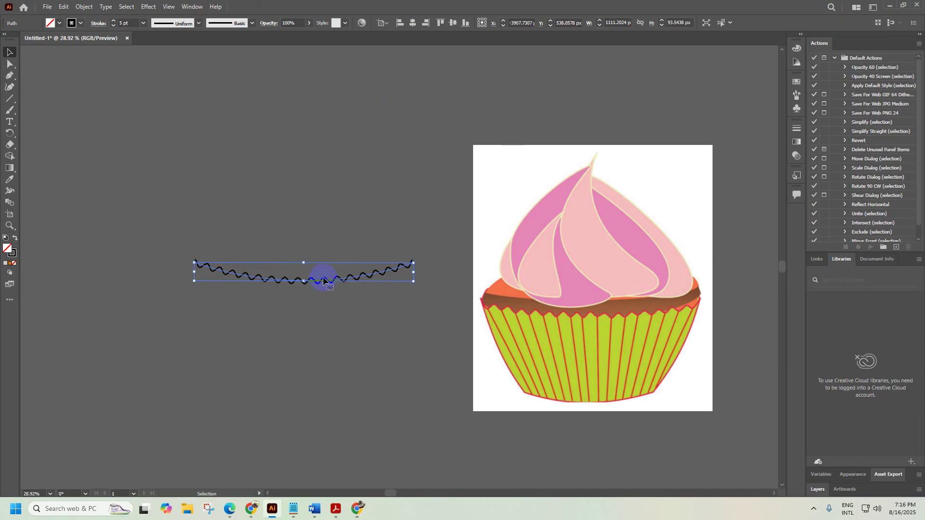
mouse_move(324, 281)
left_mouse_down()
mouse_move(313, 232)
mouse_move(337, 127)
mouse_move(404, 95)
mouse_move(422, 98)
left_mouse_up()
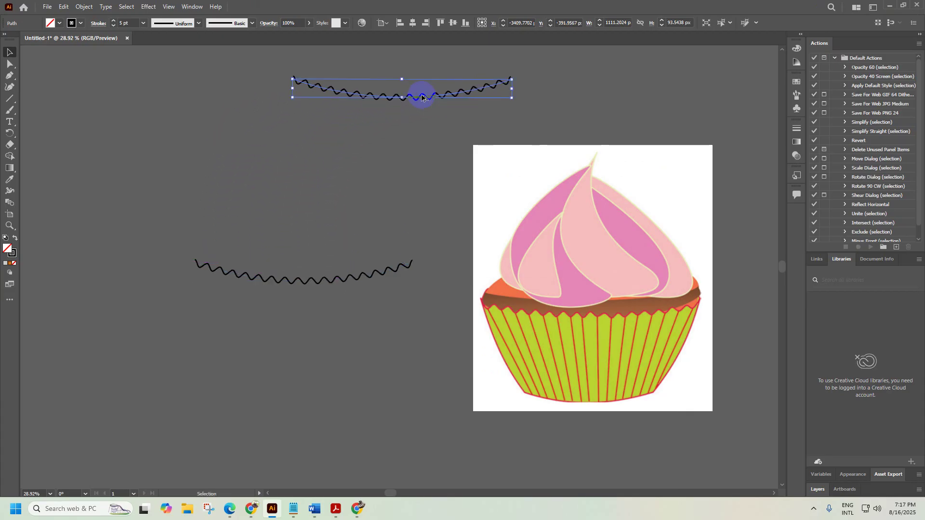
Trace the right side and curved bottom of the case on the reference with the Pen tool, ending at the bottom-left corner
left_click_drag(567, 335, 446, 278)
left_click_drag(446, 277, 493, 268)
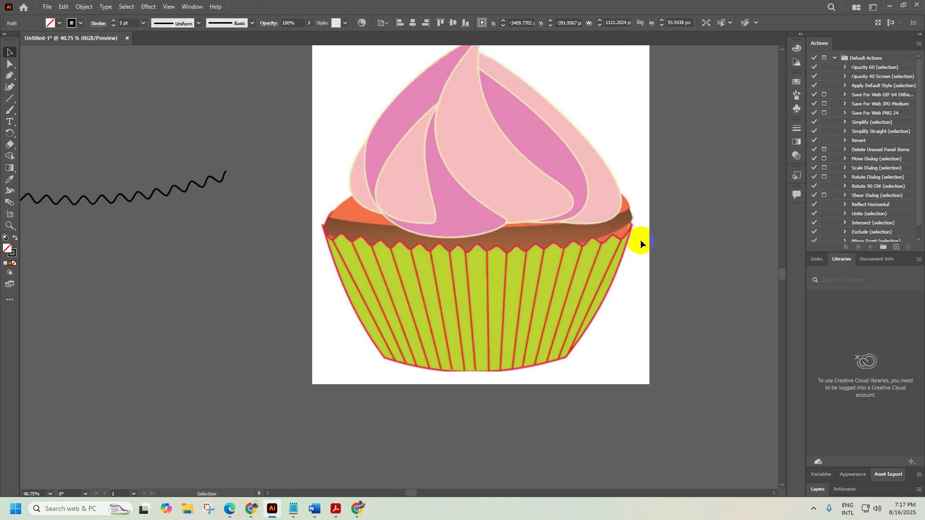
left_click(14, 77)
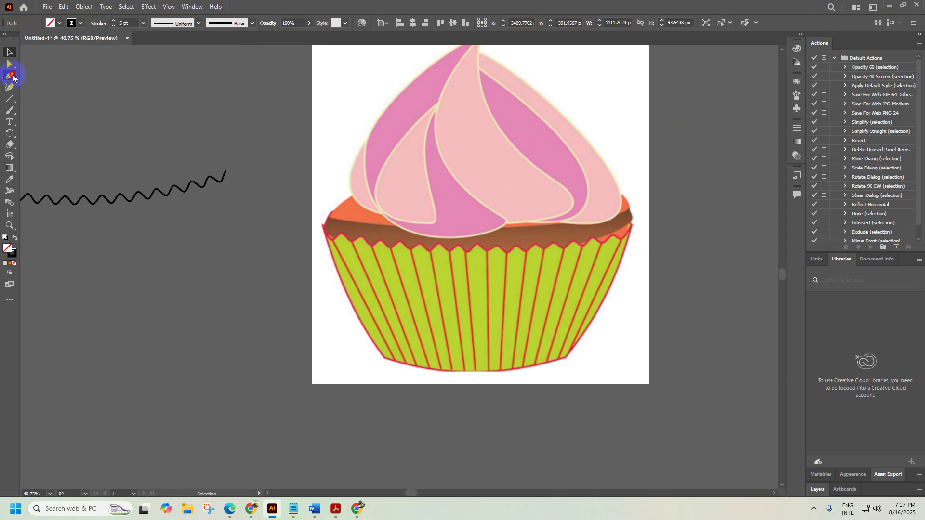
left_click(632, 225)
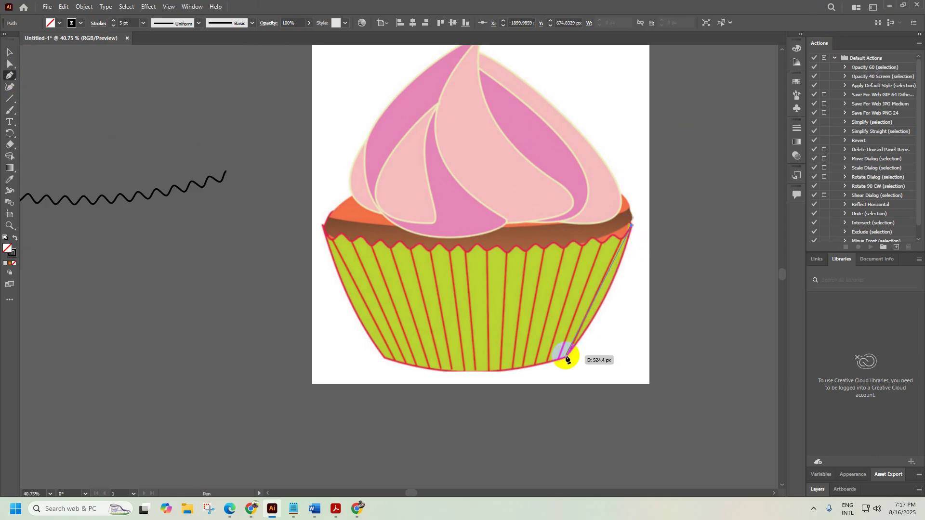
left_click_drag(537, 382, 518, 412)
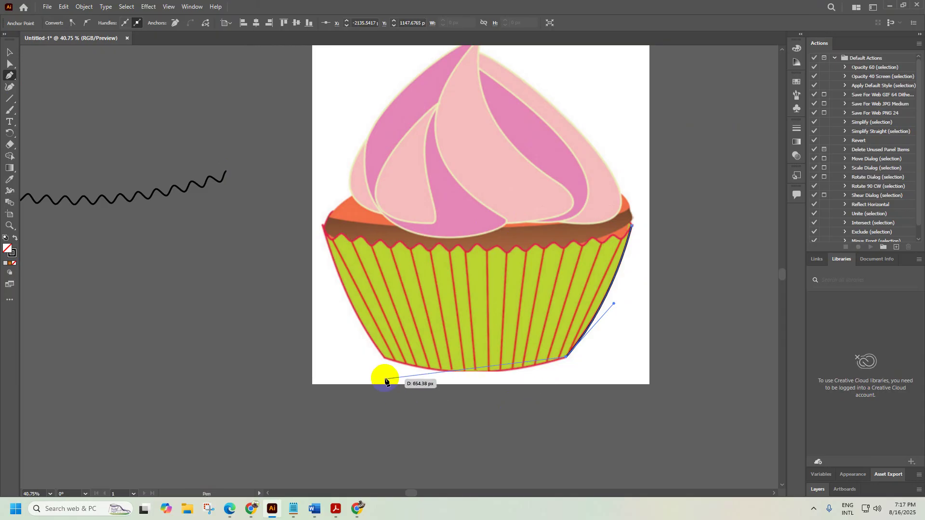
scroll(382, 369, "up", 1)
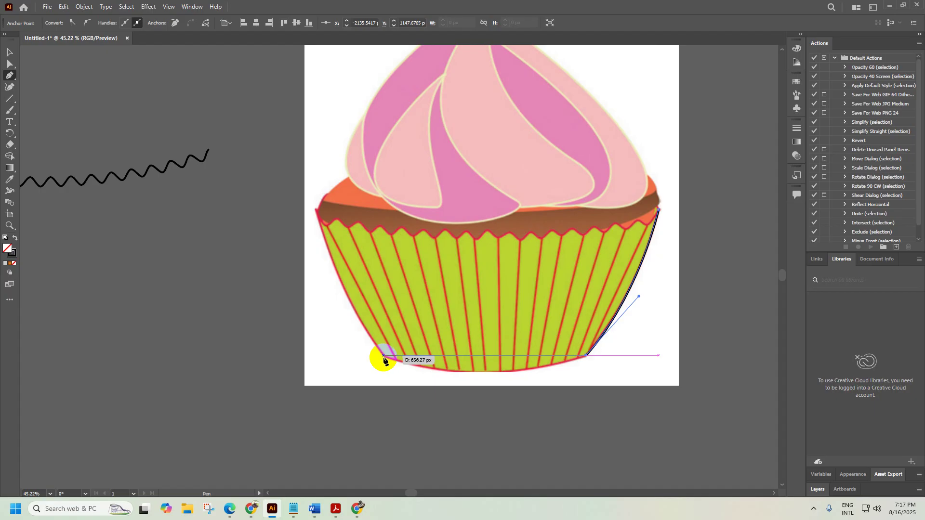
left_click_drag(383, 358, 273, 318)
left_click(383, 356)
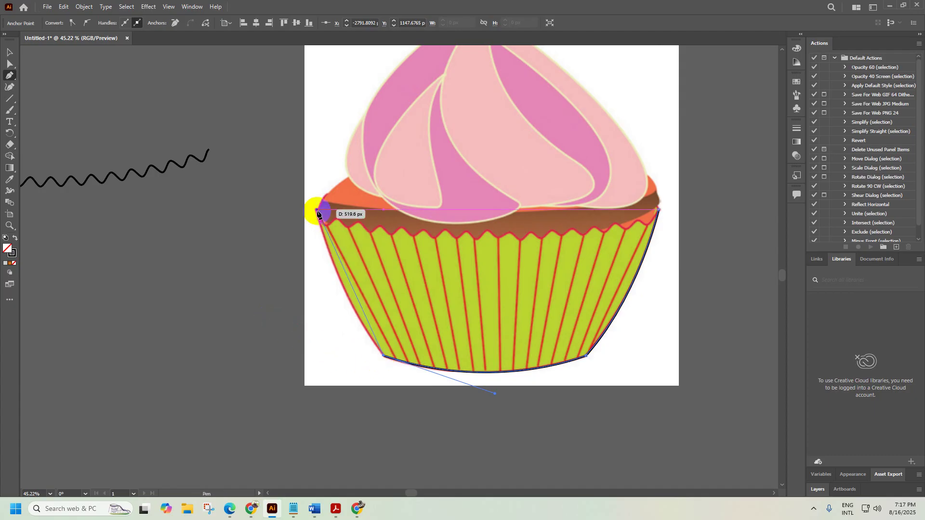
Trace the curved left side of the case up to the rim and finish the path, leaving its top open
left_click_drag(316, 210, 283, 99)
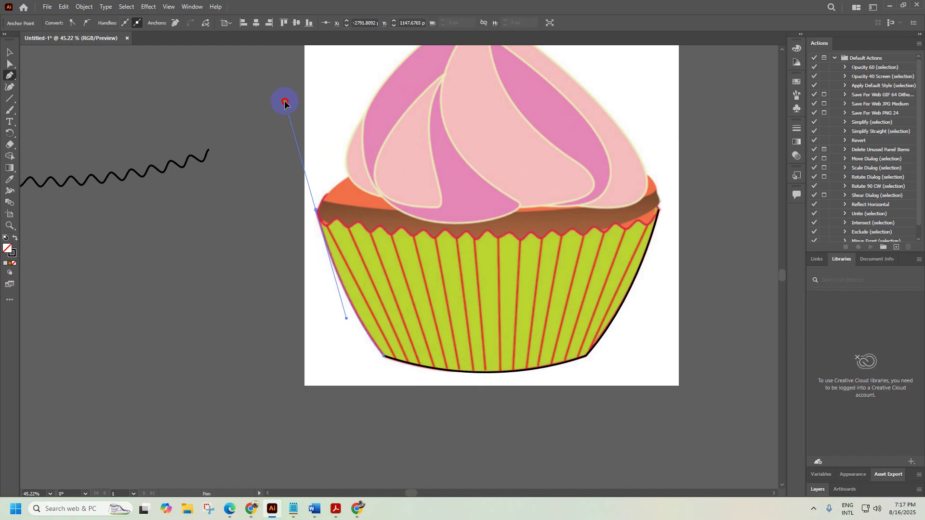
left_click_drag(285, 103, 283, 99)
left_click(317, 211)
left_click_drag(317, 211, 326, 219)
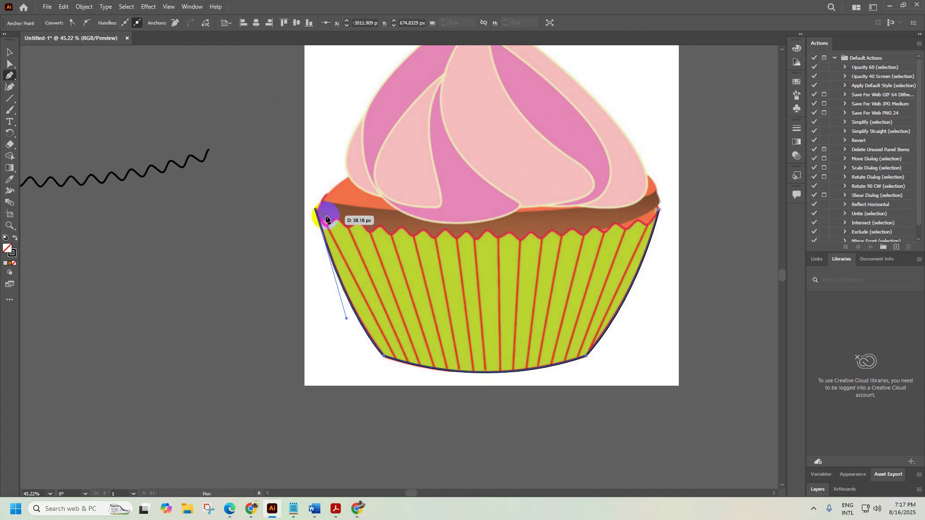
left_click_drag(327, 219, 2, 67)
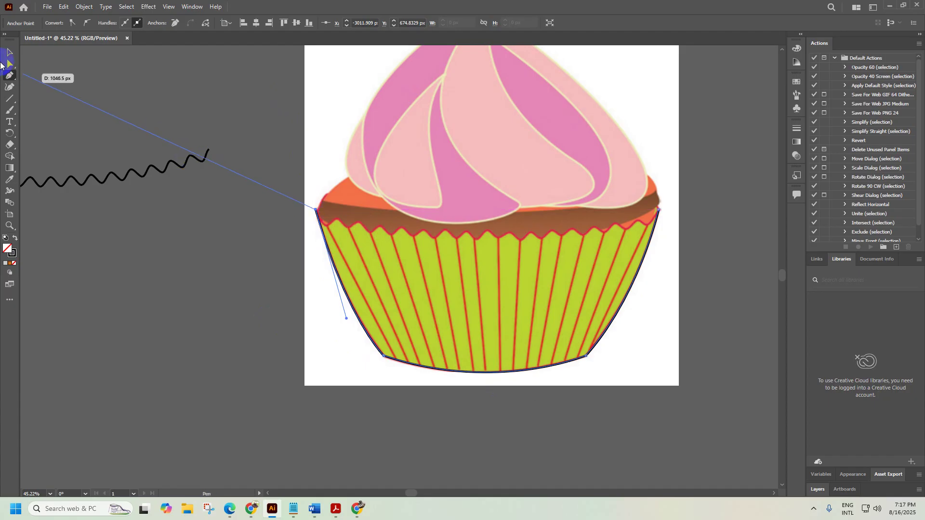
left_click(9, 52)
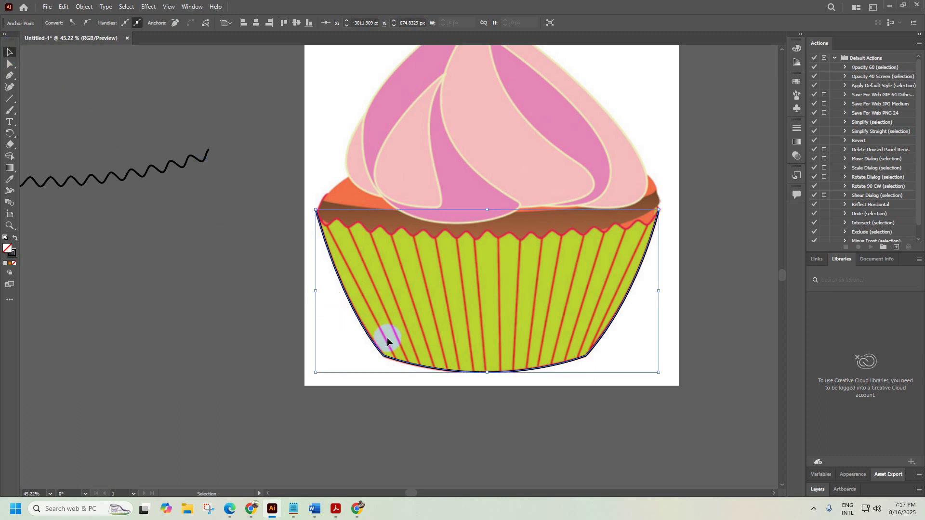
Move the case outline off the reference image to just below the lower wavy curve
left_click_drag(379, 351, 228, 348)
key("space")
left_click_drag(381, 324, 617, 302)
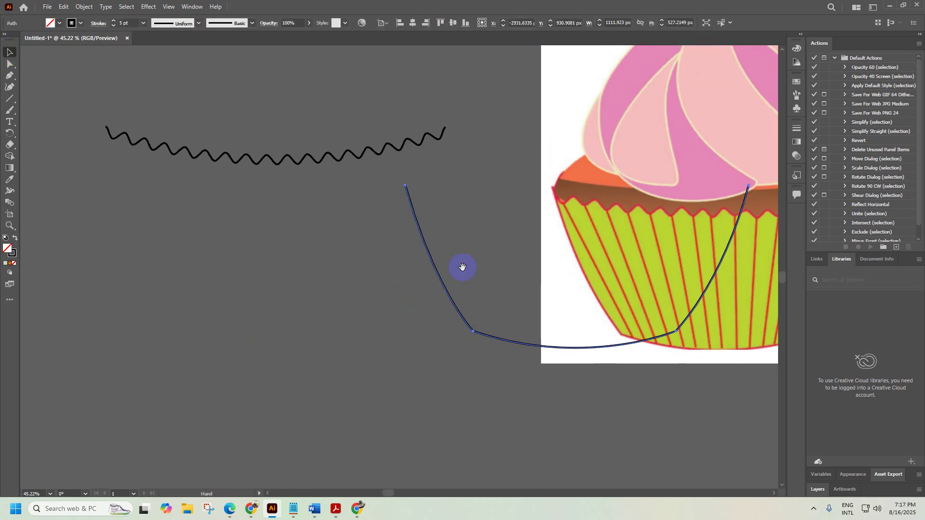
left_click_drag(437, 275, 111, 270)
key("space")
left_click_drag(207, 250, 239, 314)
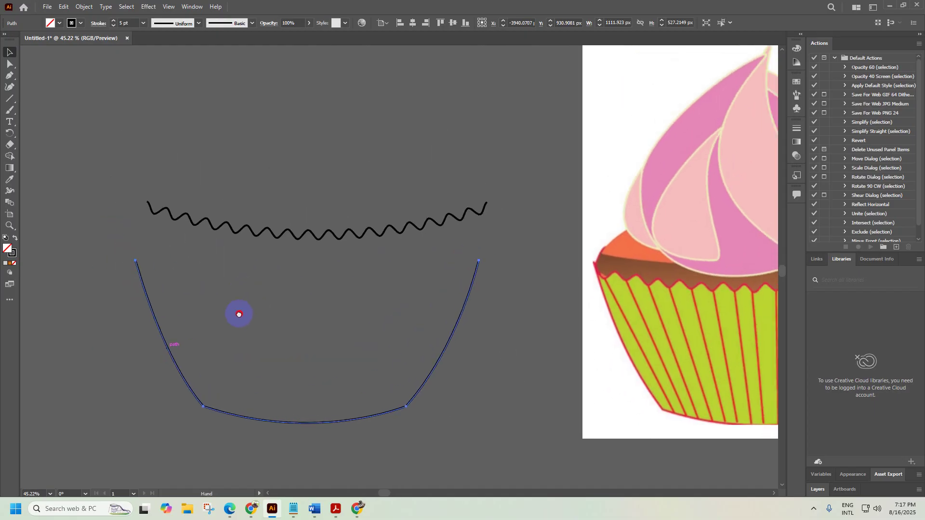
Move the case outline up and fine-tune its position so its top-left end meets the left end of the wavy curve
left_click_drag(258, 424, 274, 374)
key("ctrl+space")
mouse_move(116, 192)
left_mouse_down()
mouse_move(189, 205)
mouse_move(366, 345)
left_mouse_up()
left_click_drag(340, 377, 328, 309)
key("ctrl+space")
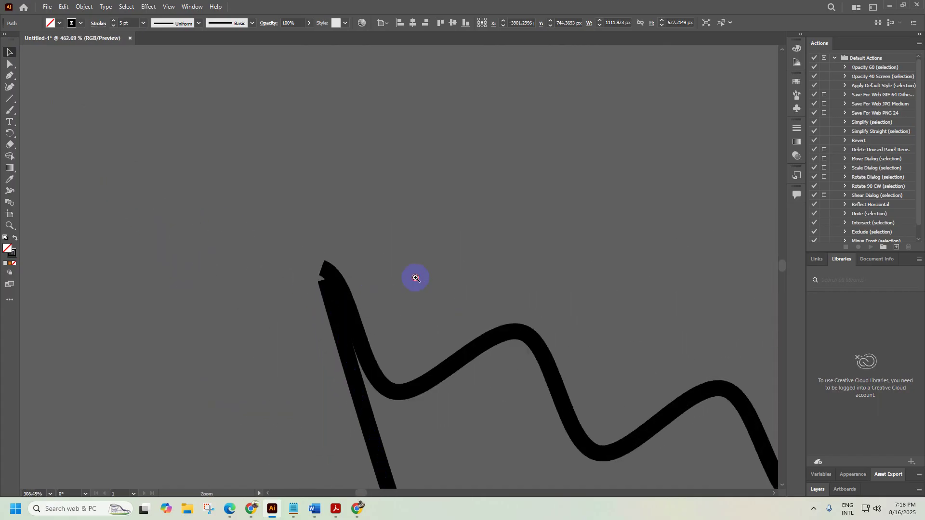
left_click_drag(360, 278, 713, 212)
left_click_drag(561, 324, 579, 249)
Move the case outline's top-right anchor point onto the right end of the wavy rim curve with Direct Selection
key("ctrl+space")
left_click_drag(652, 308, 363, 303)
left_click_drag(642, 368, 426, 333)
key("space")
left_click_drag(594, 373, 276, 295)
left_click_drag(558, 337, 323, 278)
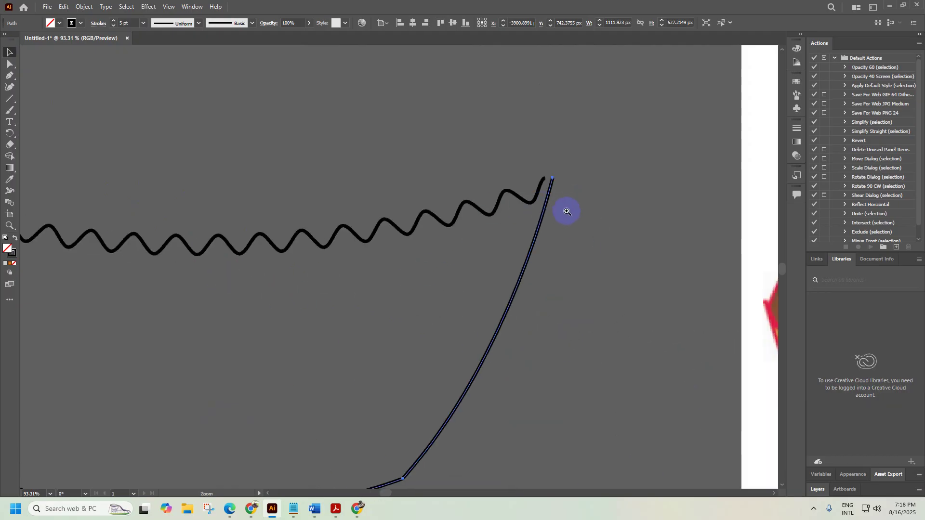
left_click_drag(566, 212, 492, 212)
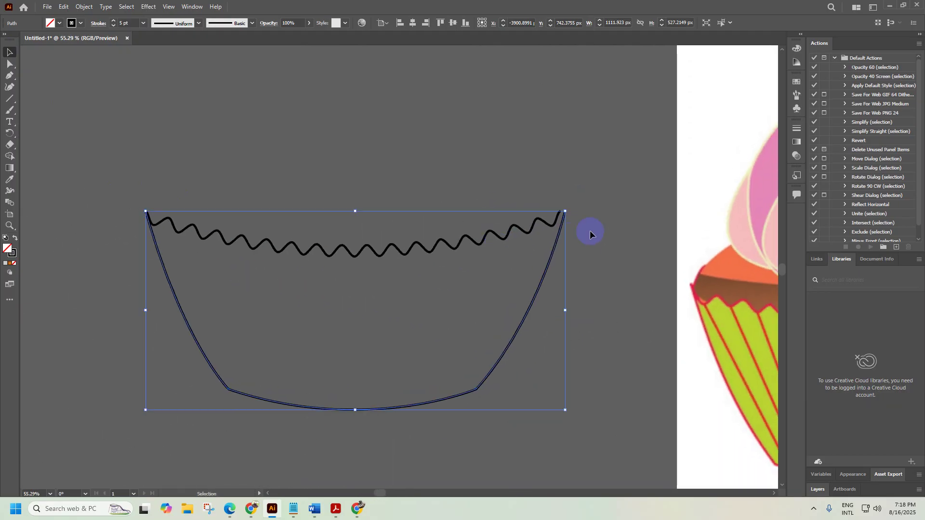
left_click(10, 65)
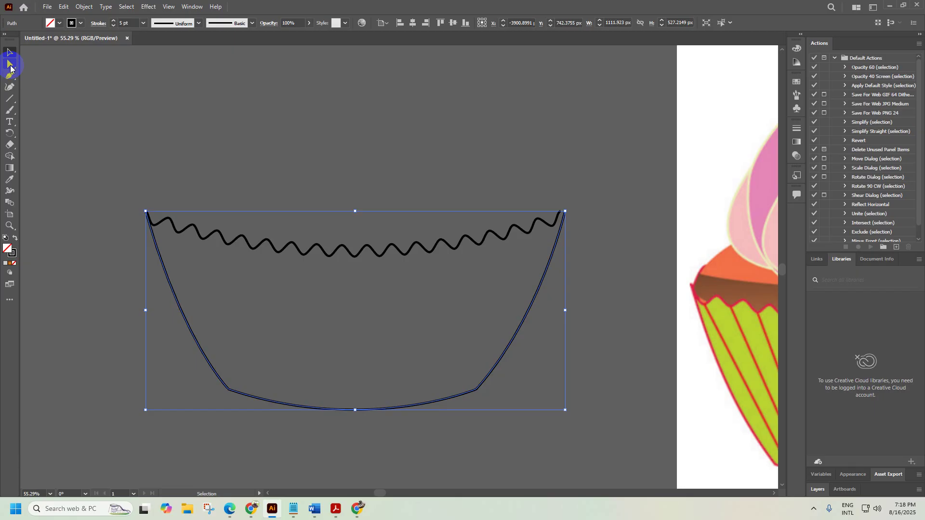
left_click(10, 66)
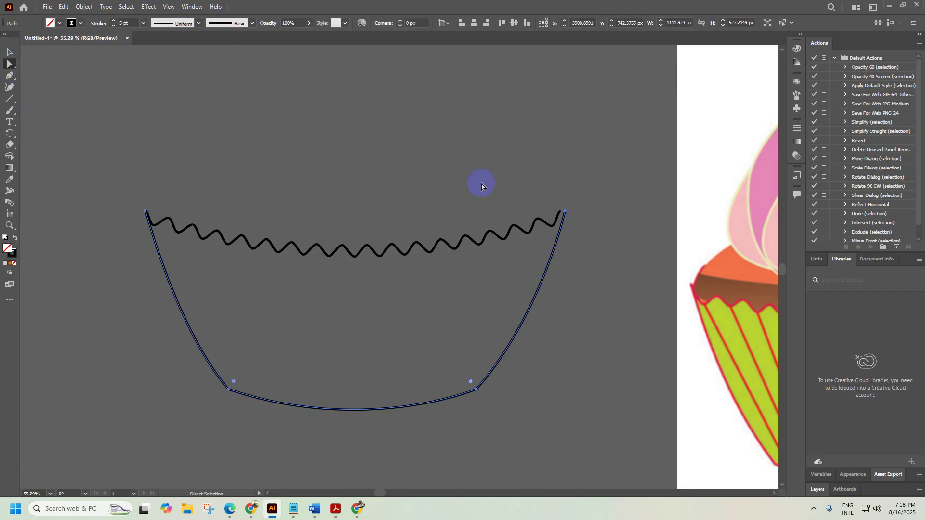
scroll(565, 217, "up", 6)
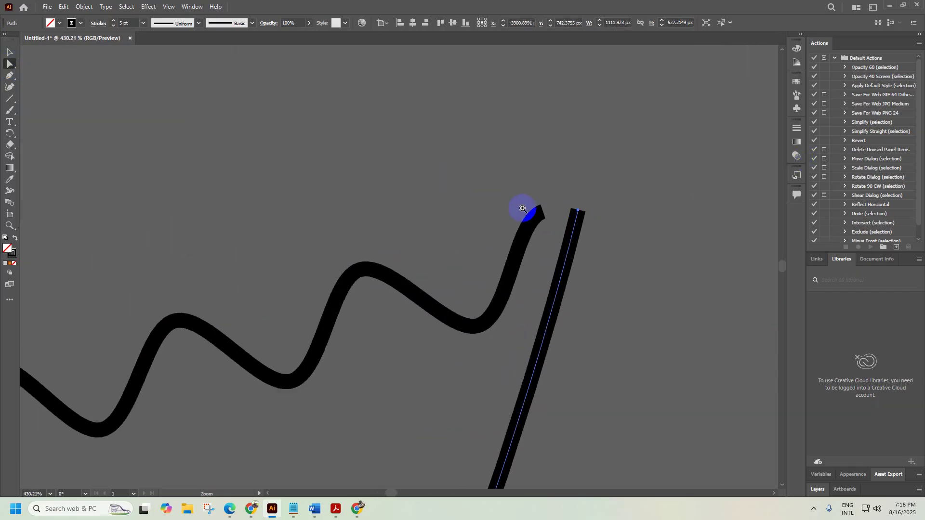
left_click_drag(7, 68, 29, 64)
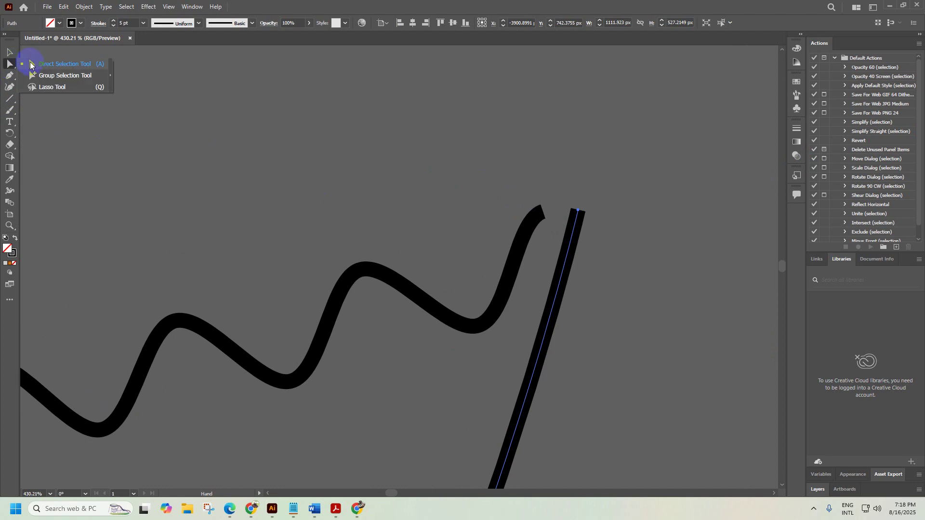
left_click(31, 64)
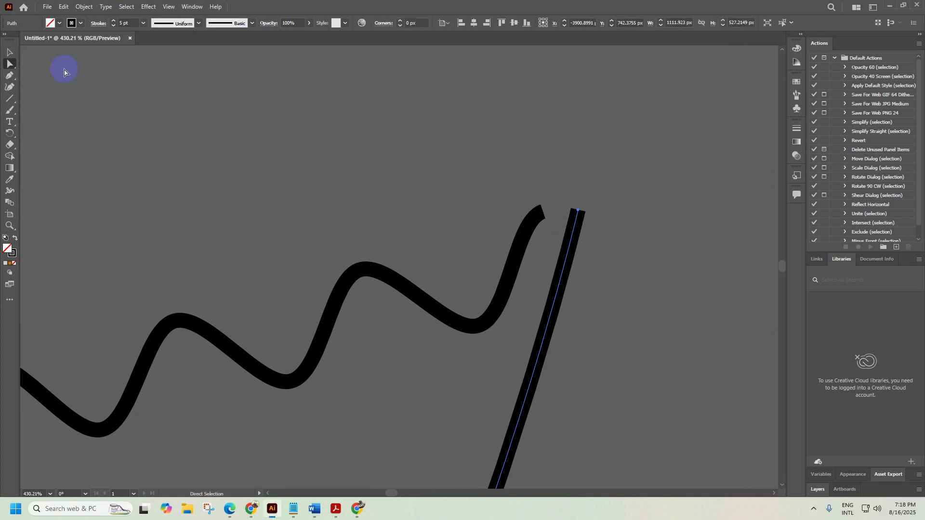
left_click_drag(580, 212, 538, 217)
key("ctrl+space")
left_click_drag(569, 299, 294, 268)
left_click_drag(400, 394, 310, 289)
left_click_drag(489, 340, 431, 355)
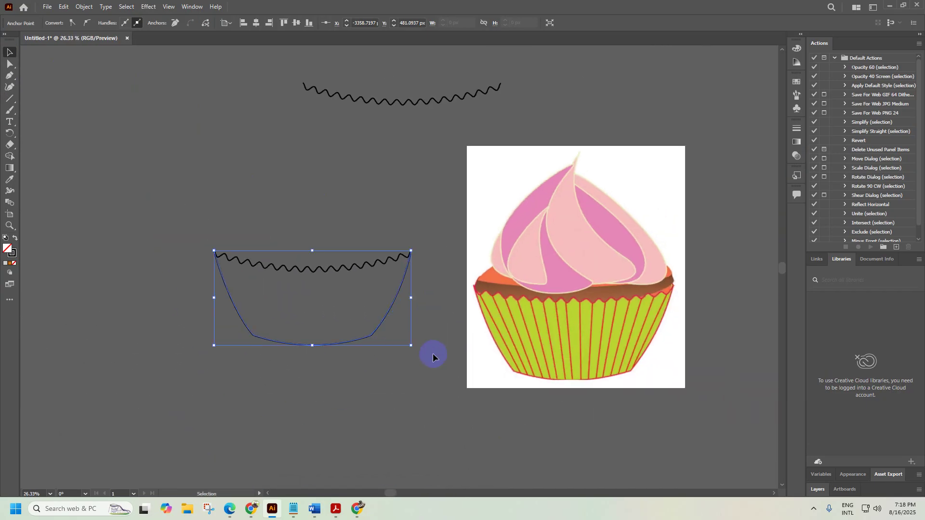
left_click(431, 355)
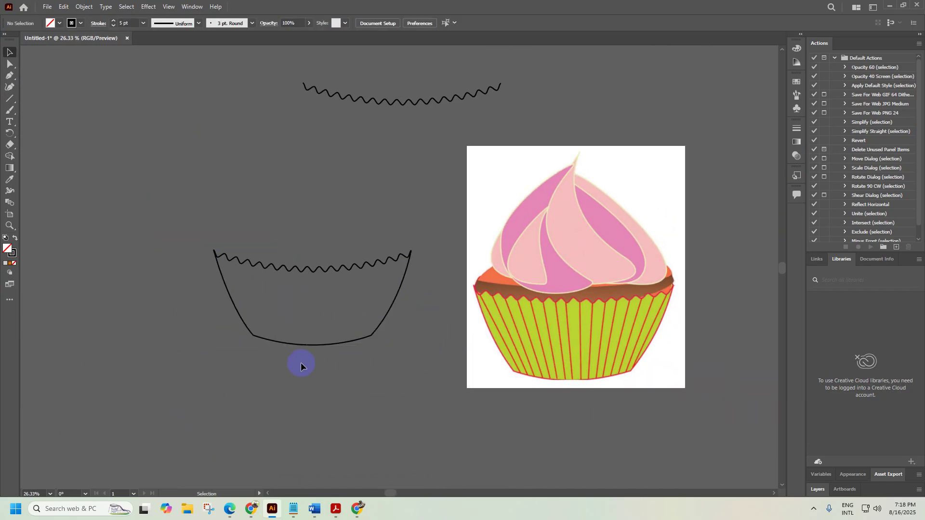
left_click_drag(297, 360, 381, 343)
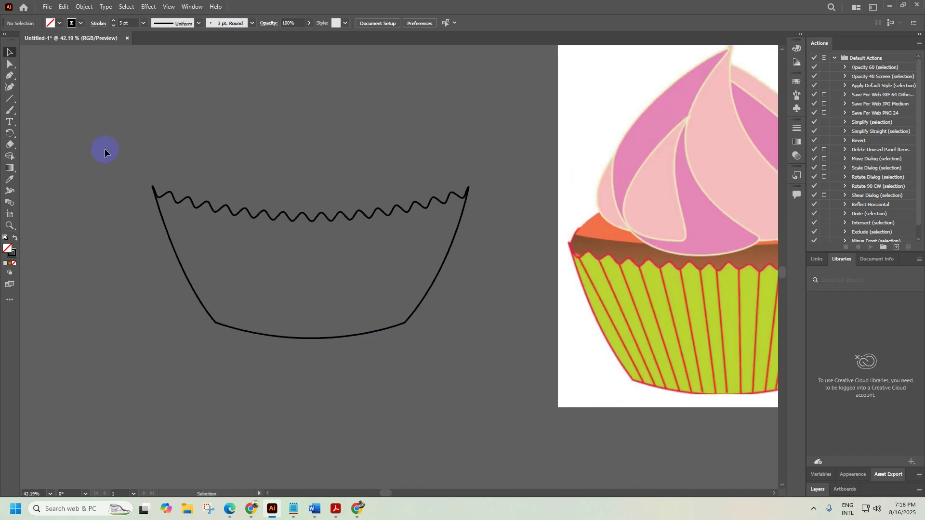
Try moving the wavy rim curve up off the case outline, and undo the move
key("ctrl+a")
left_click(495, 341)
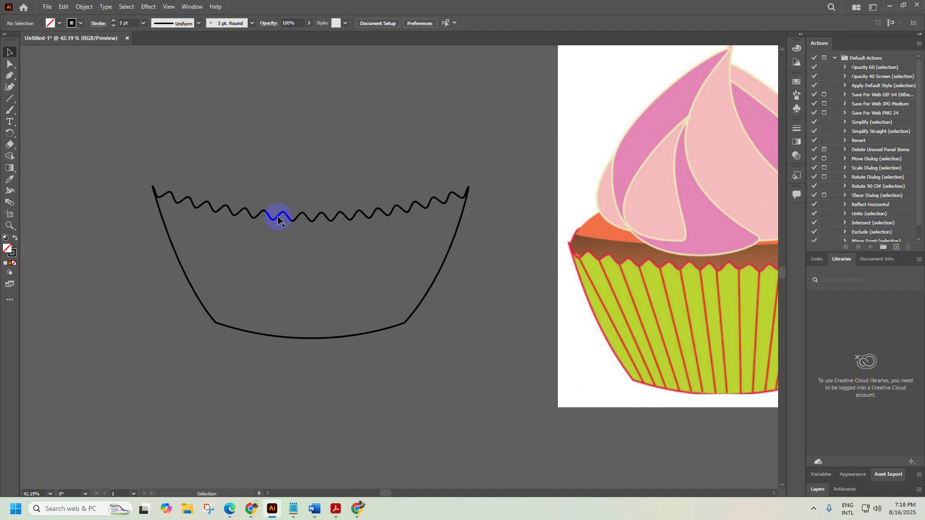
left_click_drag(279, 213, 276, 155)
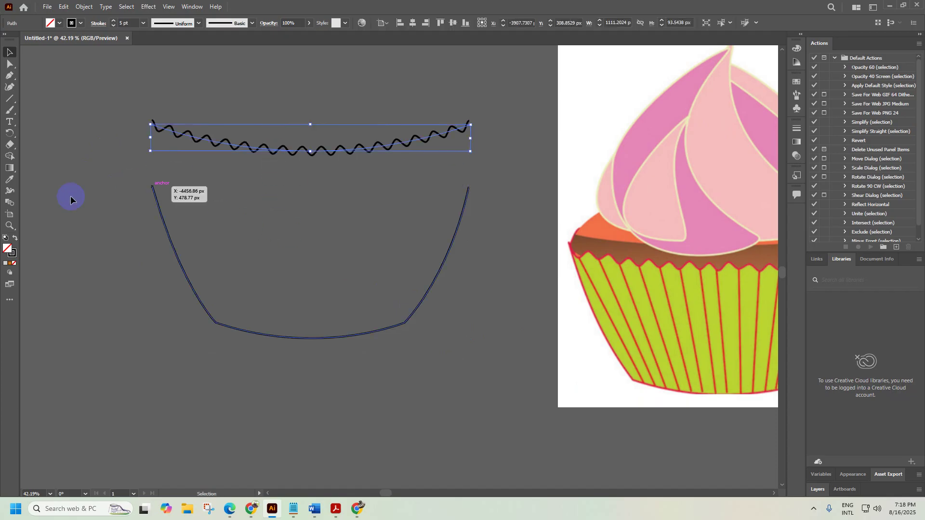
key("ctrl+z")
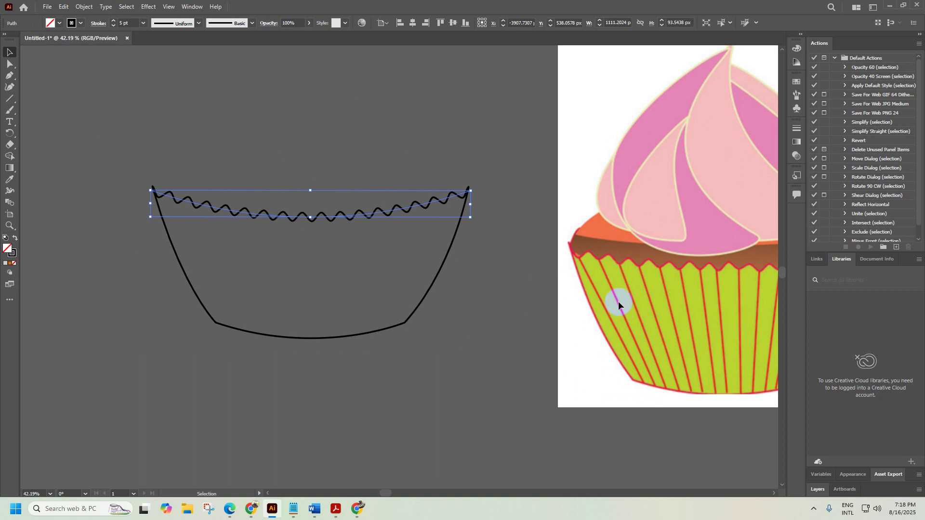
Switch to Chrome to check the Case picture in the exam paper, and return to the Illustrator drawing
scroll(578, 293, "down", 4)
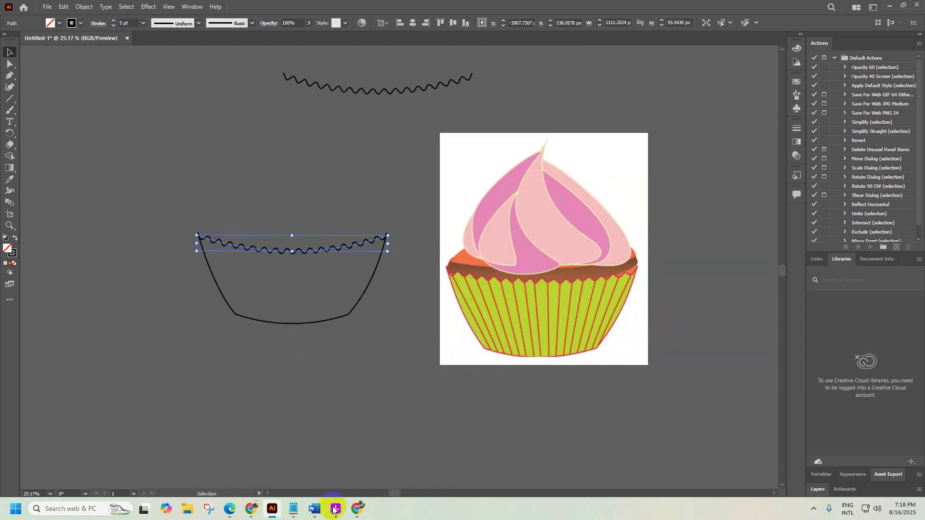
left_click(356, 509)
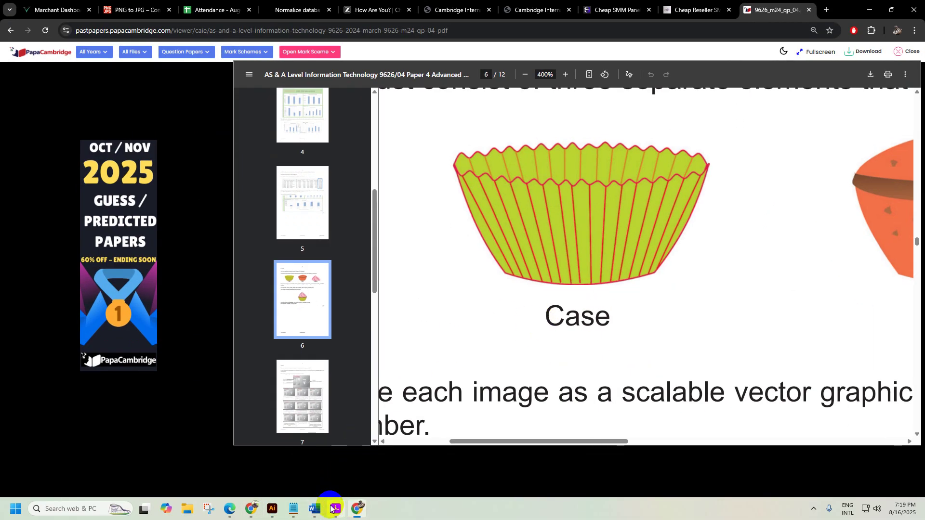
left_click(335, 509)
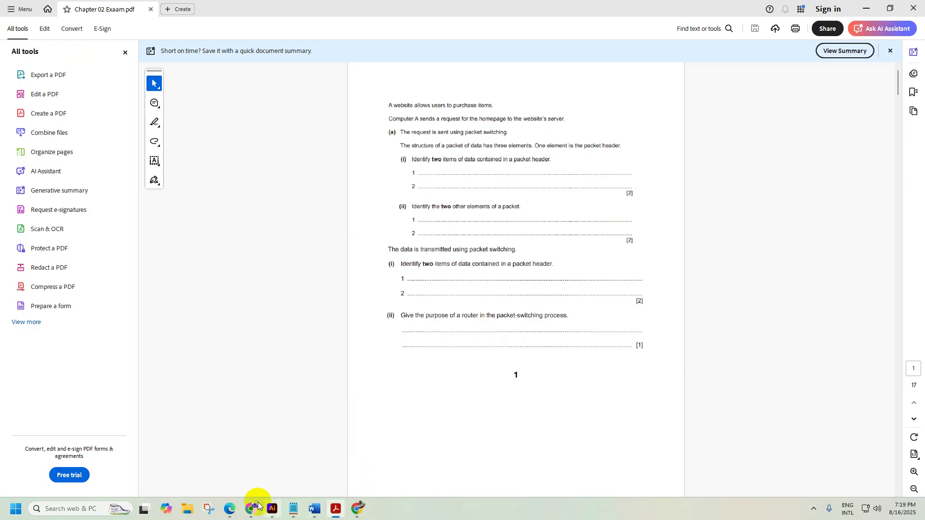
left_click(272, 508)
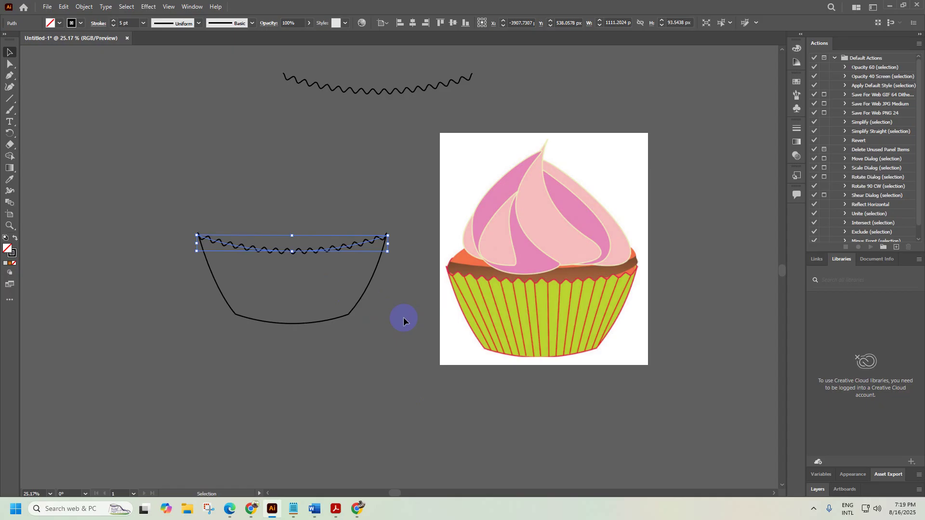
scroll(423, 289, "up", 2)
scroll(109, 167, "left", 2)
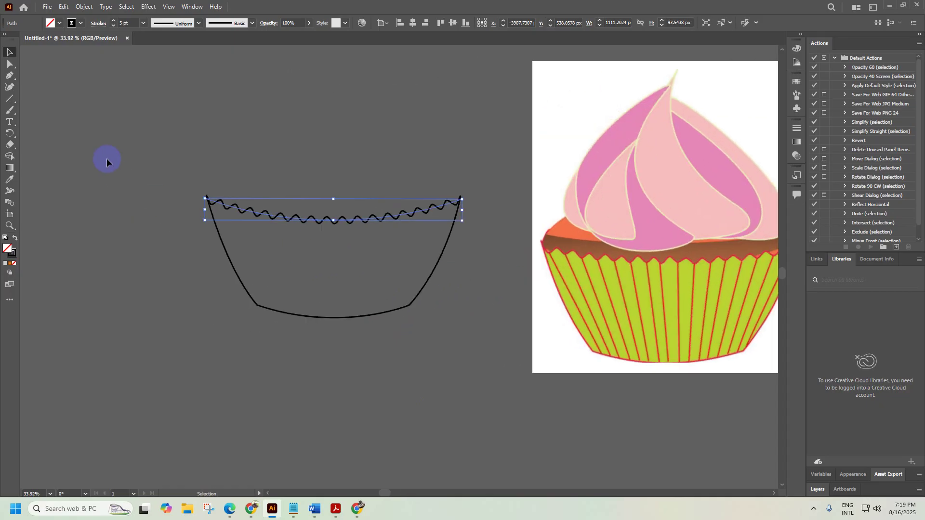
Select the wavy rim curve and the case outline together and group them
left_click(337, 256)
left_click(174, 202)
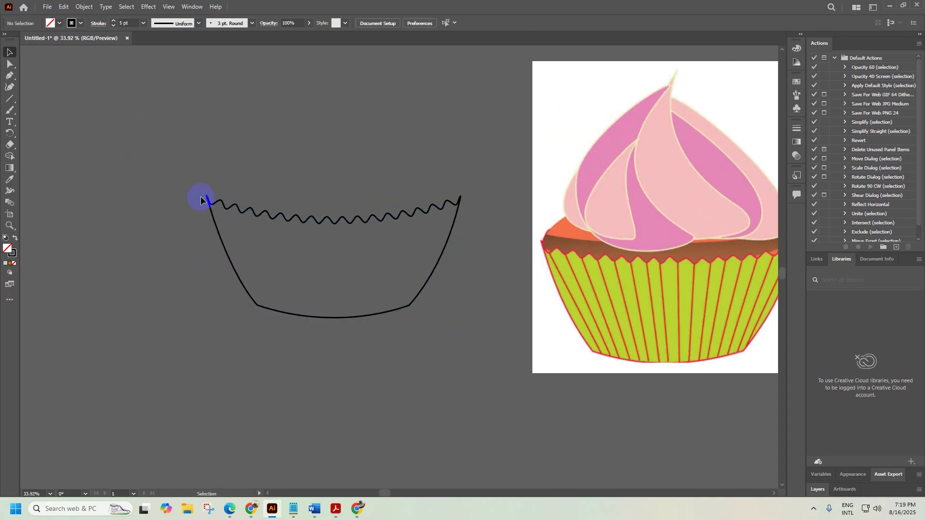
left_click(225, 206)
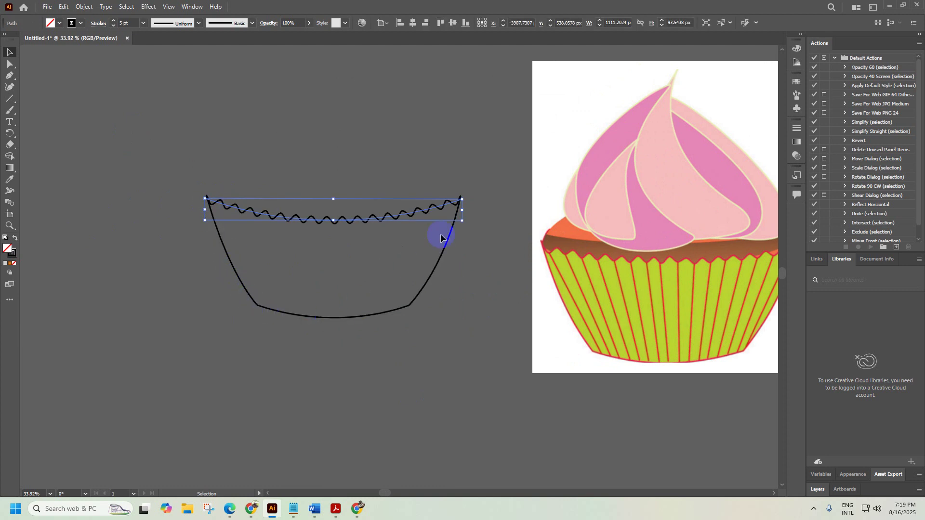
left_click(464, 251)
mouse_move(188, 171)
left_mouse_down()
mouse_move(299, 223)
mouse_move(475, 331)
left_mouse_up()
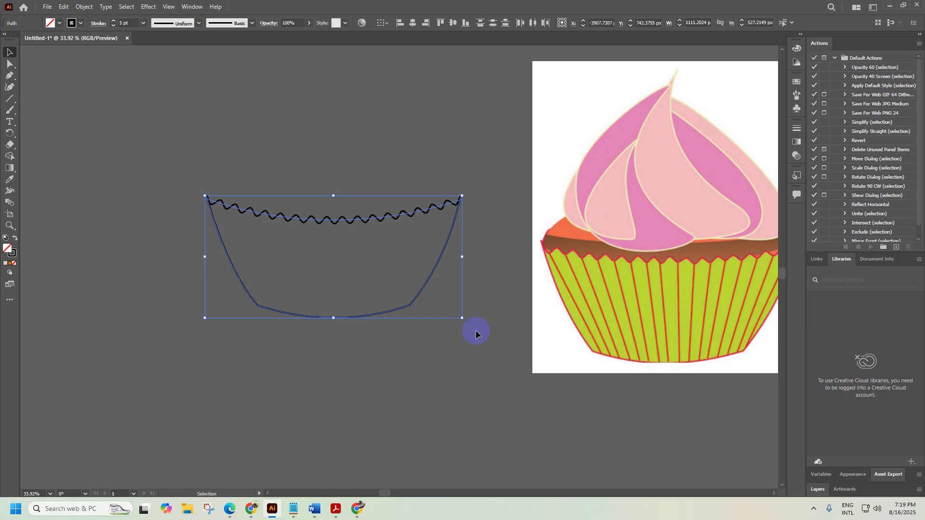
mouse_move(169, 155)
left_mouse_down()
mouse_move(184, 159)
mouse_move(261, 248)
mouse_move(490, 352)
left_mouse_up()
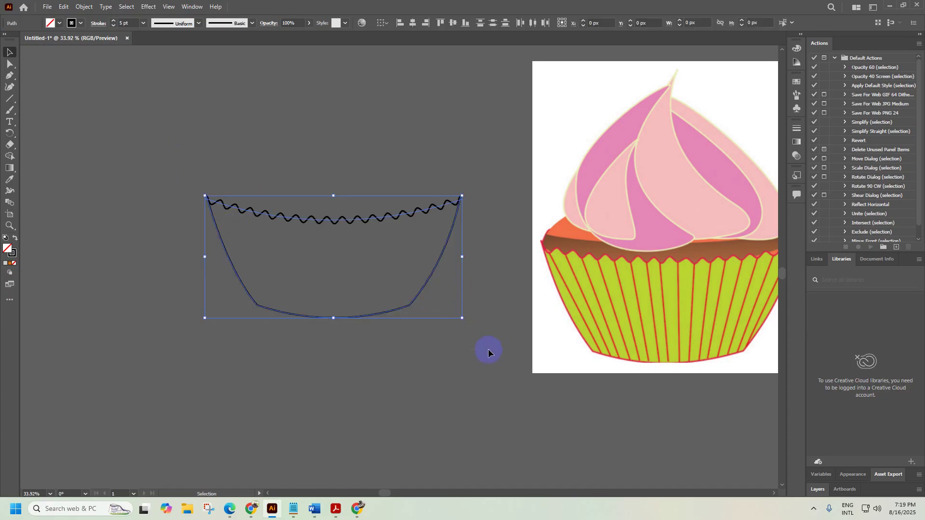
key("a")
key("v")
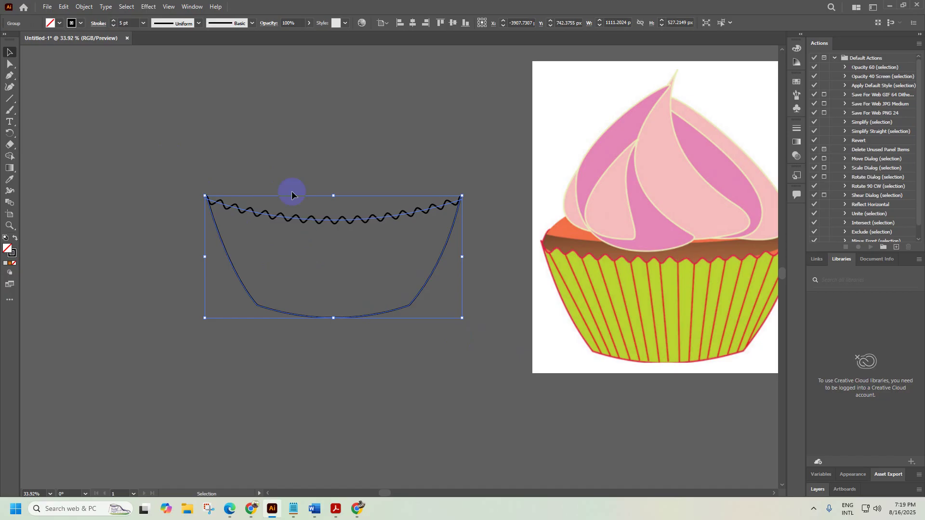
Expand the appearance of the grouped case and rim, and move the group slightly up and to the left
left_click(85, 8)
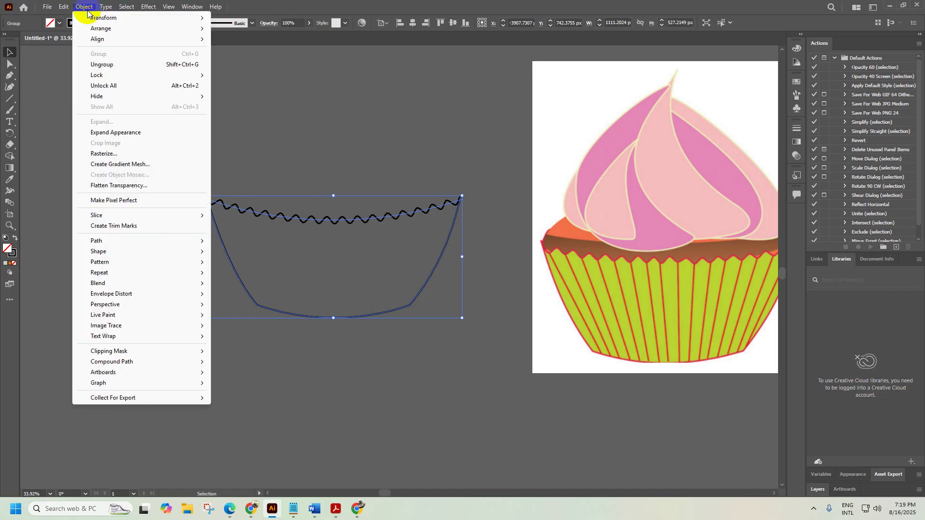
left_click(115, 134)
left_click(282, 170)
mouse_move(291, 220)
left_mouse_down()
mouse_move(233, 180)
mouse_move(259, 197)
left_mouse_up()
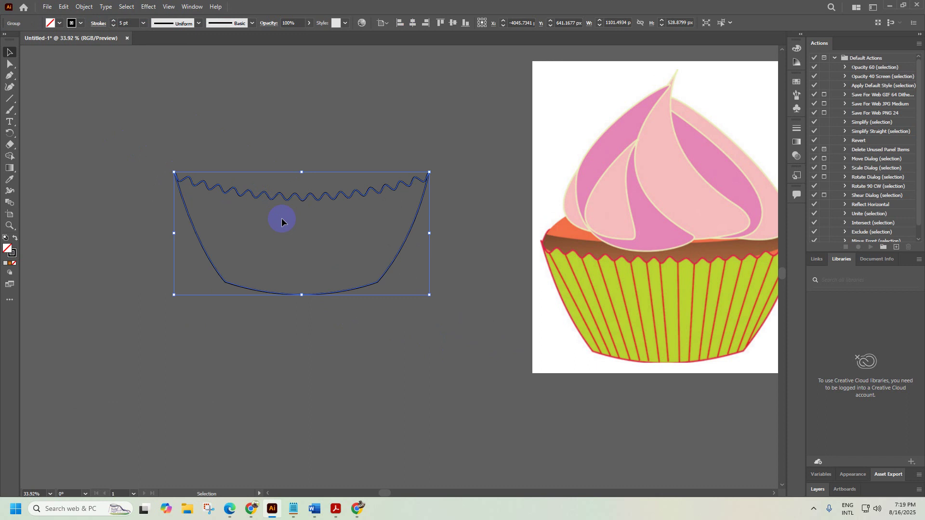
left_click(282, 218)
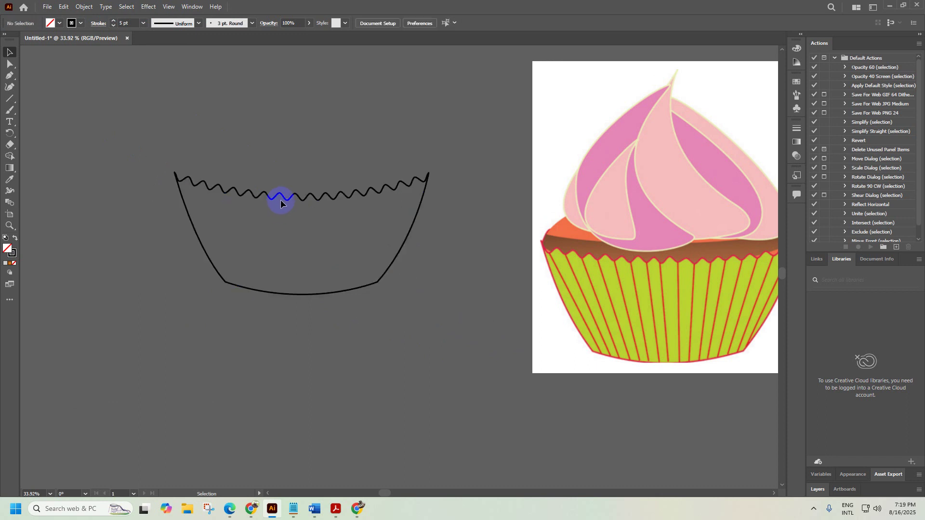
Ungroup the expanded rim curve and case outline
left_click(282, 202)
right_click(282, 201)
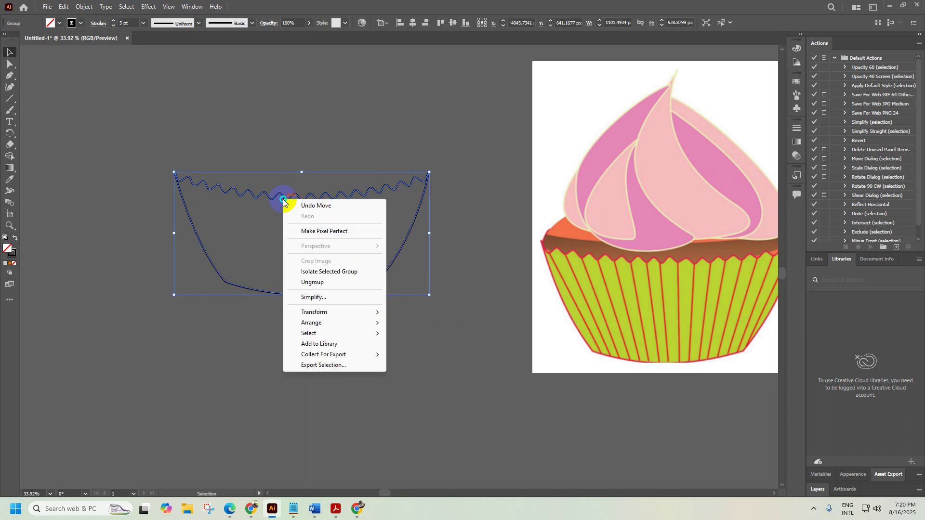
left_click(321, 283)
left_click(166, 227)
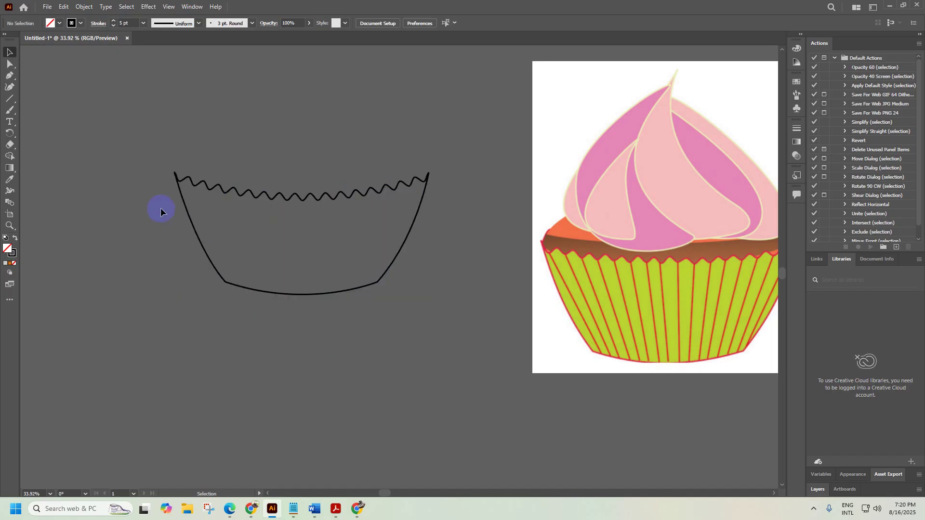
Join the wavy rim and case outline into one path, and shift it slightly up and to the left
key("ctrl+a")
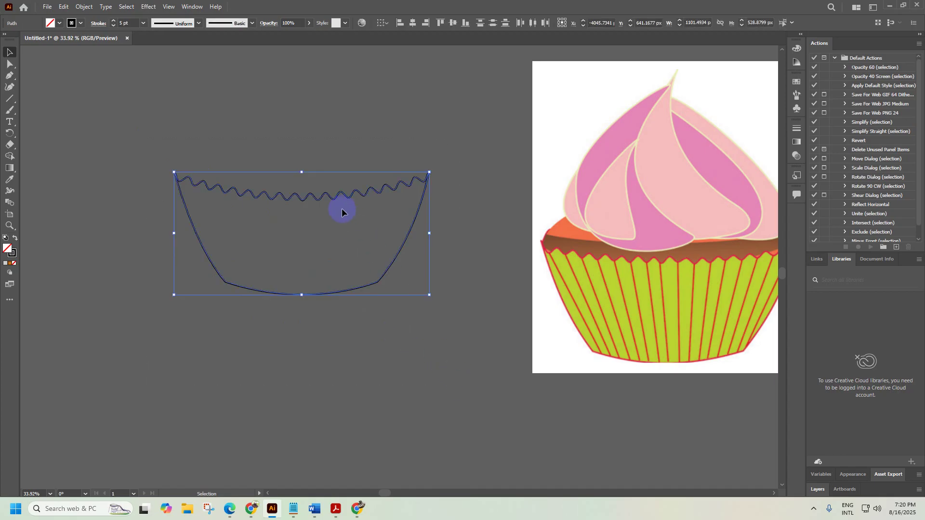
left_click(329, 200)
right_click(329, 201)
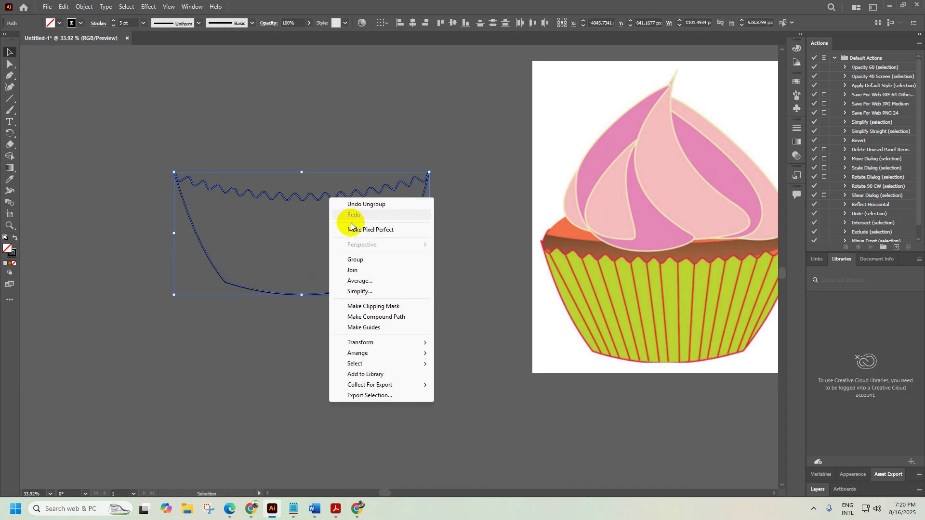
left_click(358, 271)
left_click(357, 323)
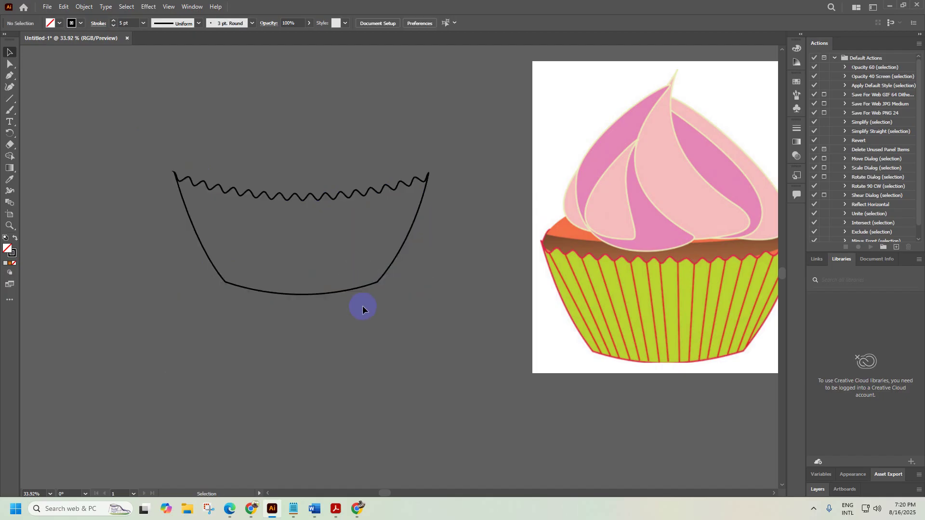
left_click_drag(392, 268, 379, 252)
left_click(250, 328)
Fill the joined case shape with the teal swatch, keeping its black stroke
left_click(191, 168)
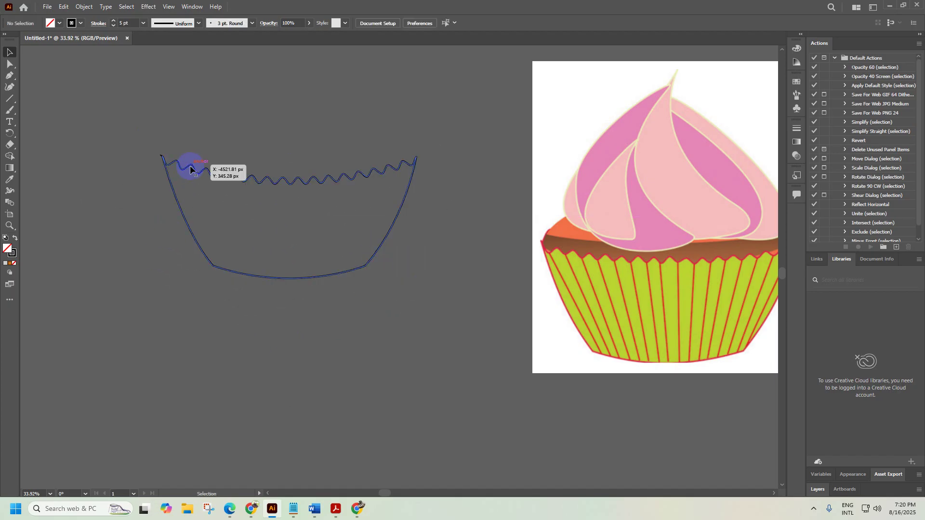
key("ctrl+space")
mouse_move(151, 148)
left_mouse_down()
mouse_move(448, 186)
mouse_move(163, 143)
left_mouse_up()
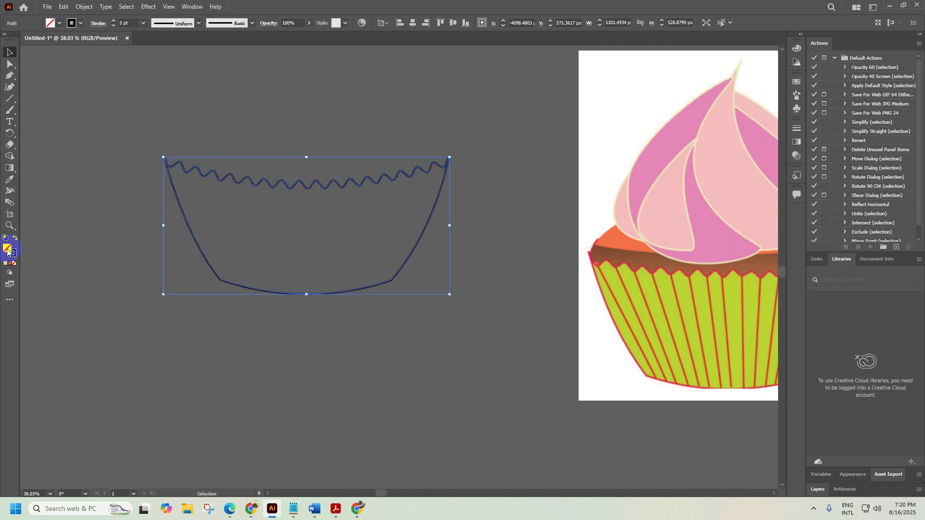
left_click(59, 23)
left_click(60, 46)
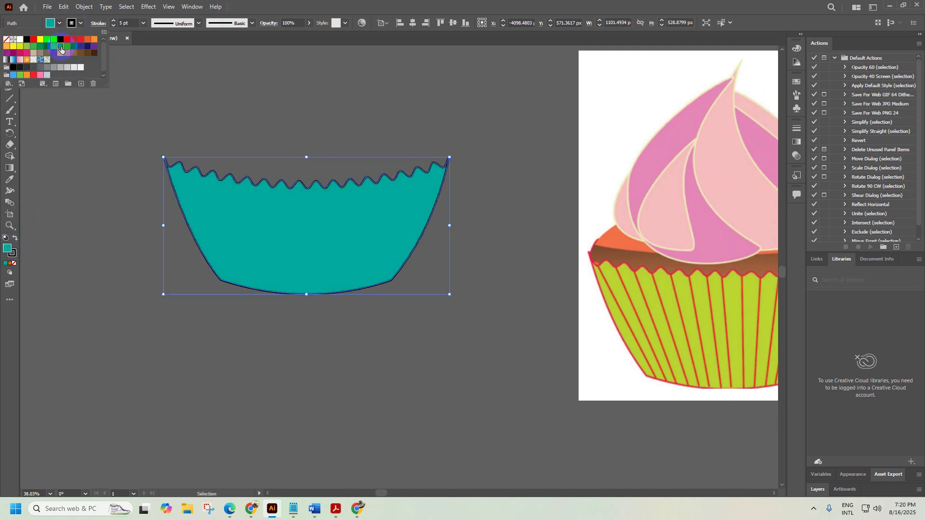
left_click(296, 117)
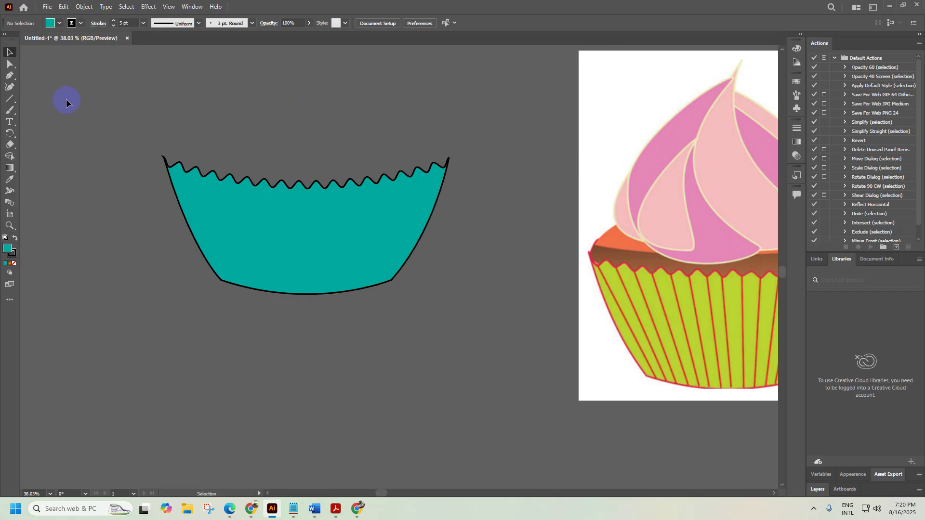
Switch to the exam paper in the browser, examine the reference picture of the case, and return to Illustrator
left_click_drag(464, 208, 432, 218)
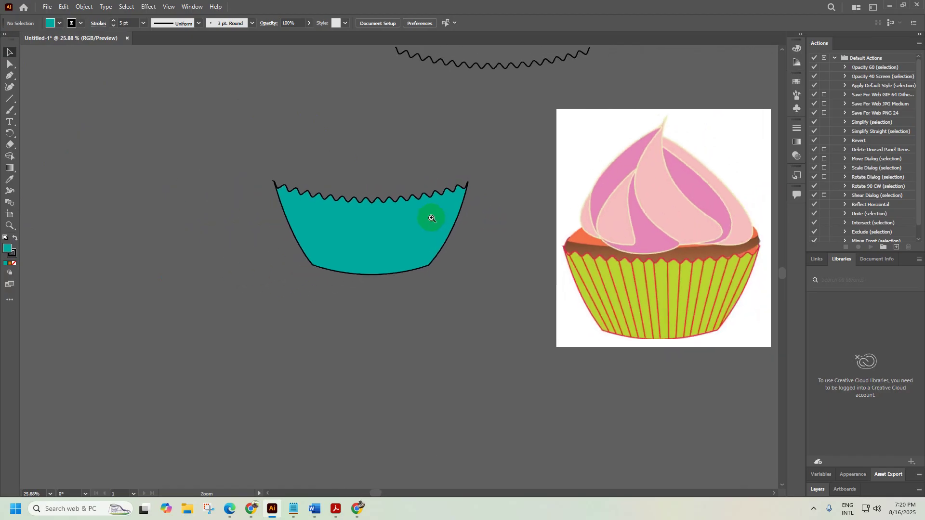
left_click_drag(531, 299, 393, 283)
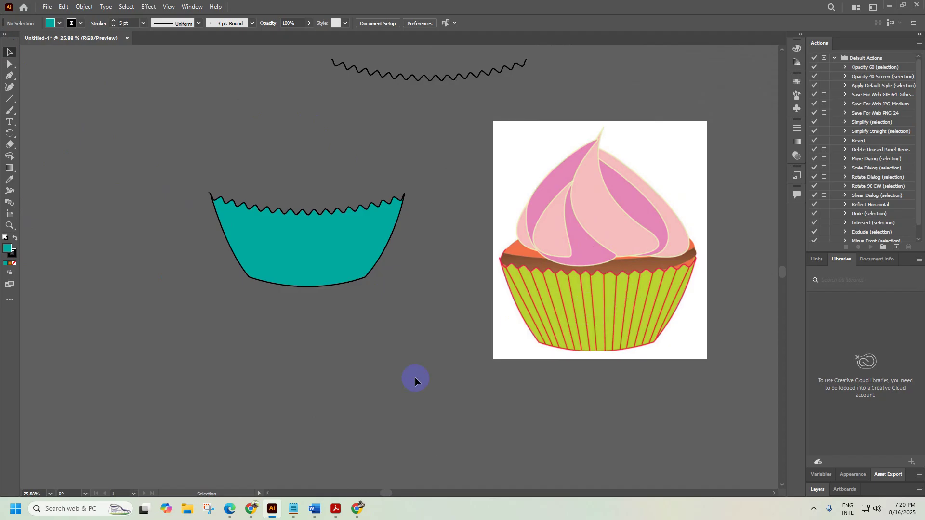
left_click(358, 509)
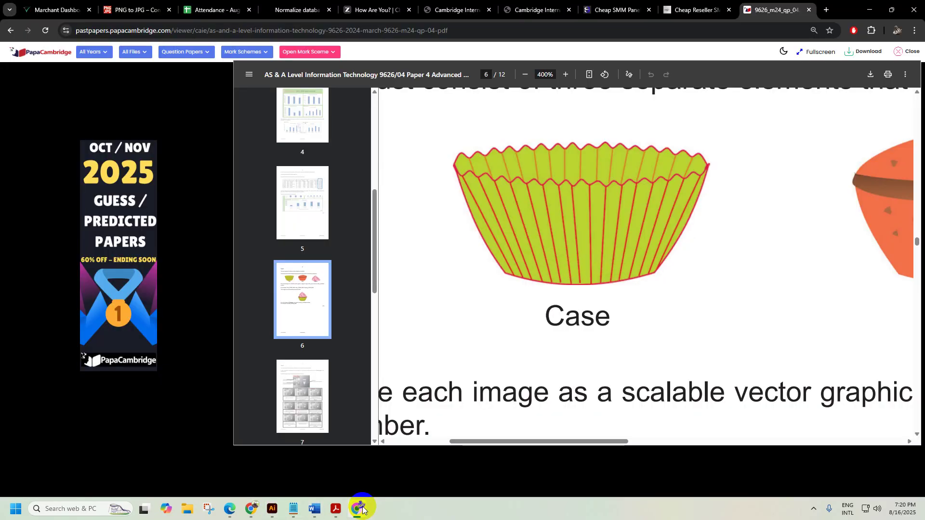
key("alt+Tab")
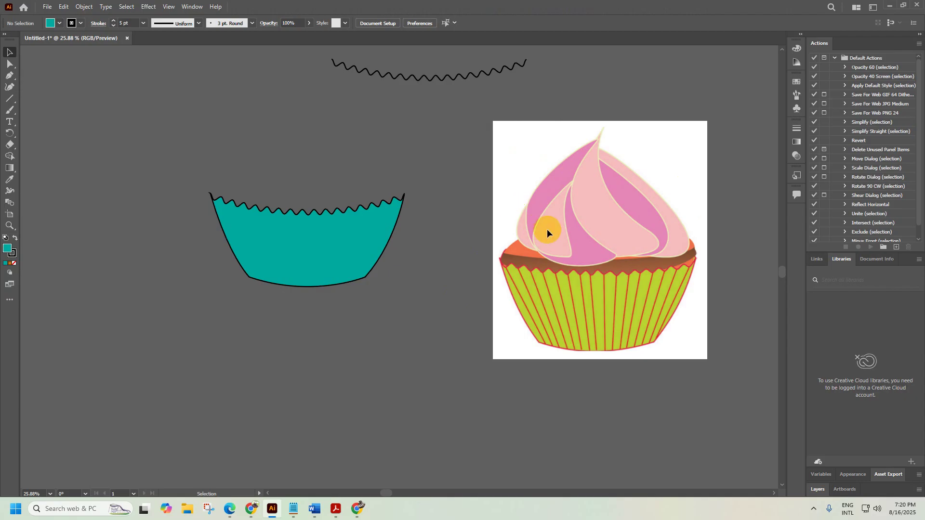
left_click(358, 508)
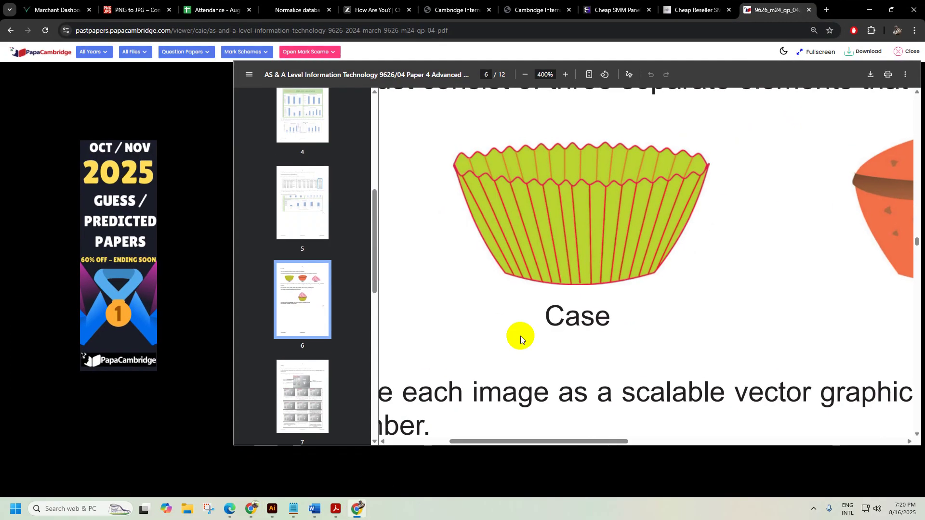
left_click(863, 13)
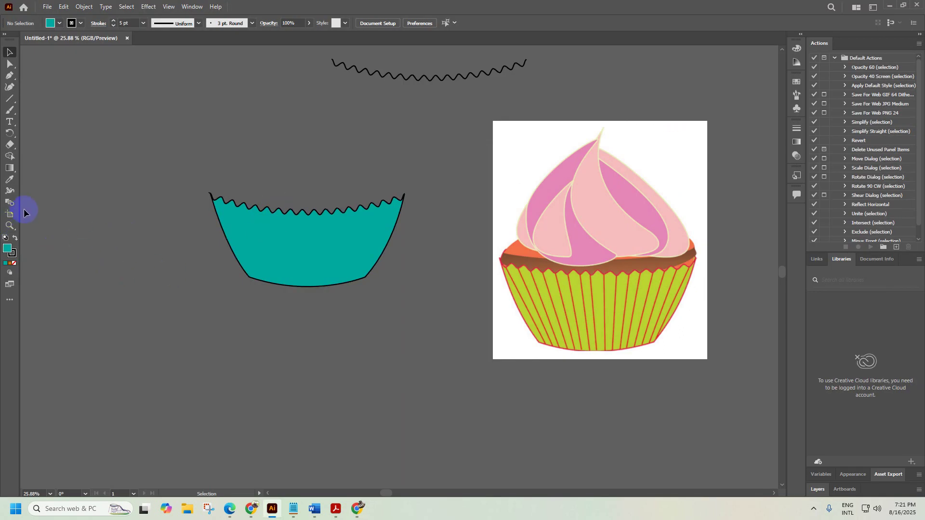
Set the current fill colour to yellowish green 99BC02 with nothing selected
double_click(8, 248)
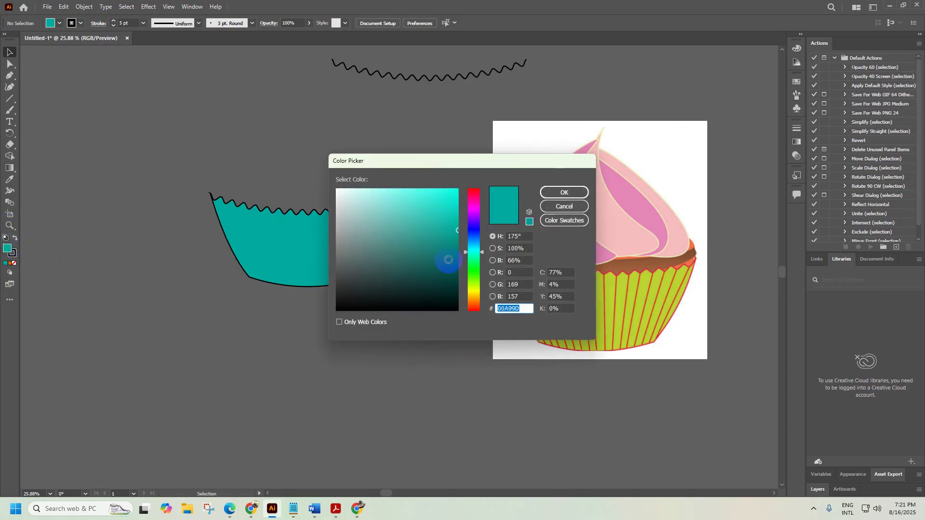
left_click_drag(480, 256, 485, 288)
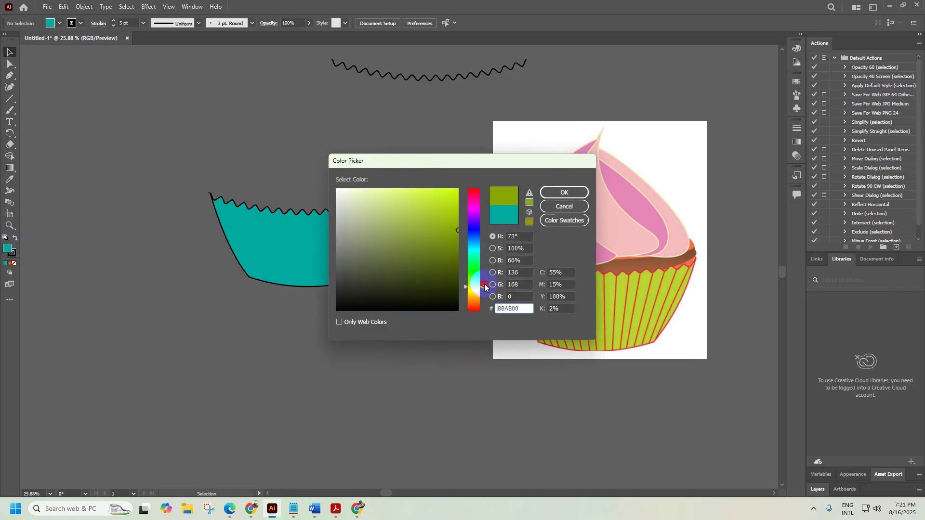
mouse_move(457, 230)
left_mouse_down()
mouse_move(455, 209)
mouse_move(458, 220)
left_mouse_up()
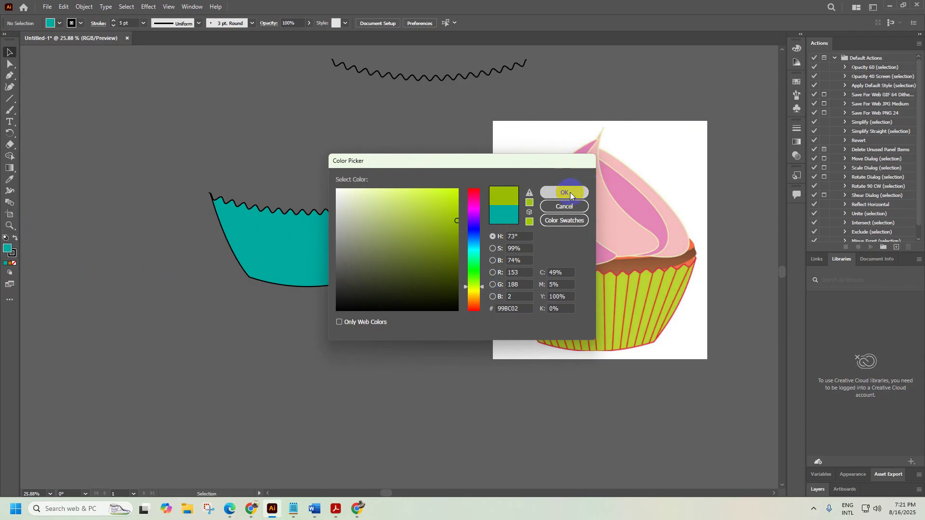
left_click(568, 192)
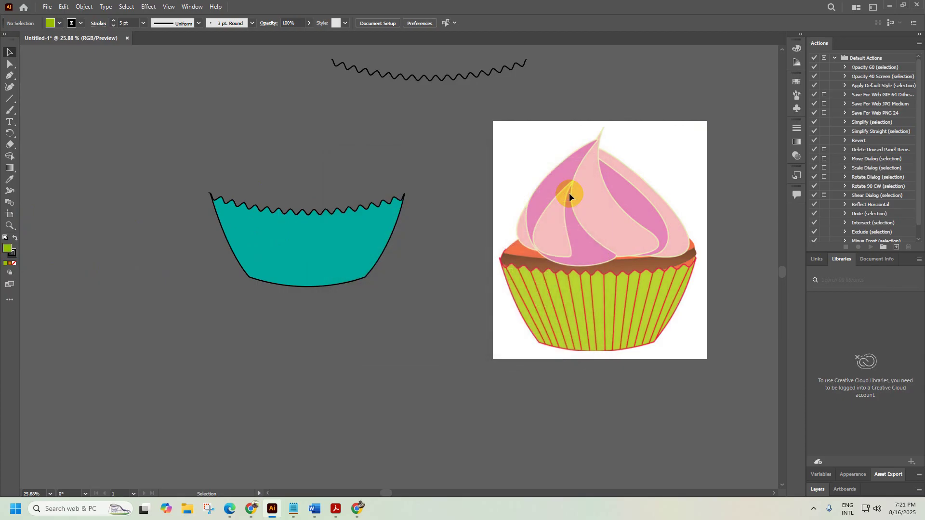
left_click(325, 239)
double_click(6, 248)
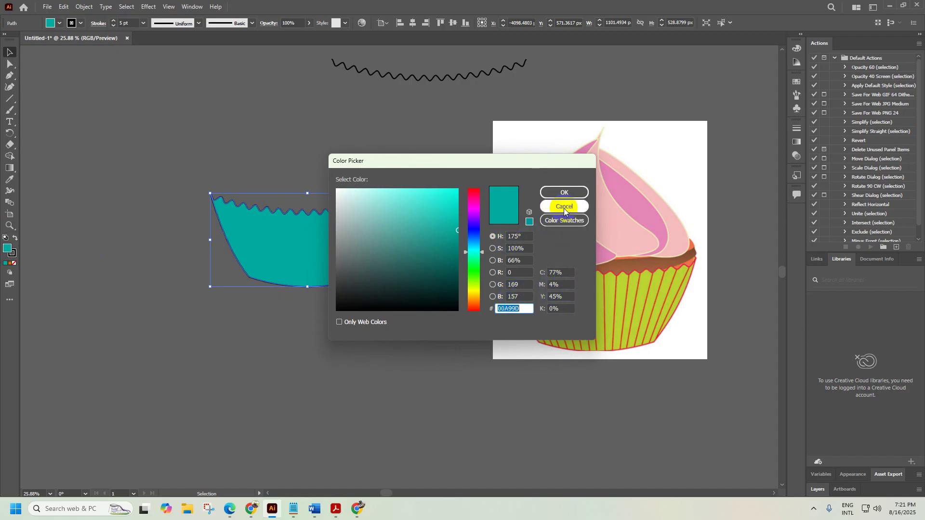
left_click(567, 193)
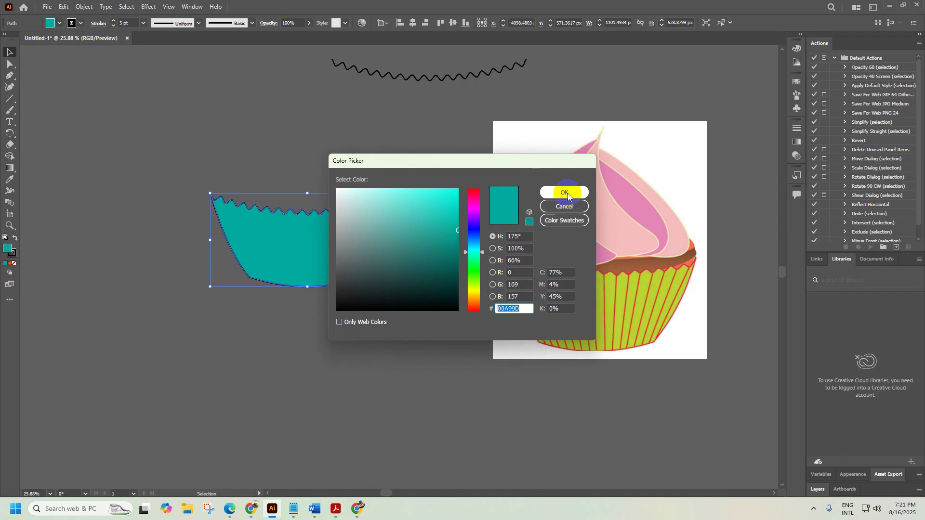
left_click_drag(475, 266, 481, 289)
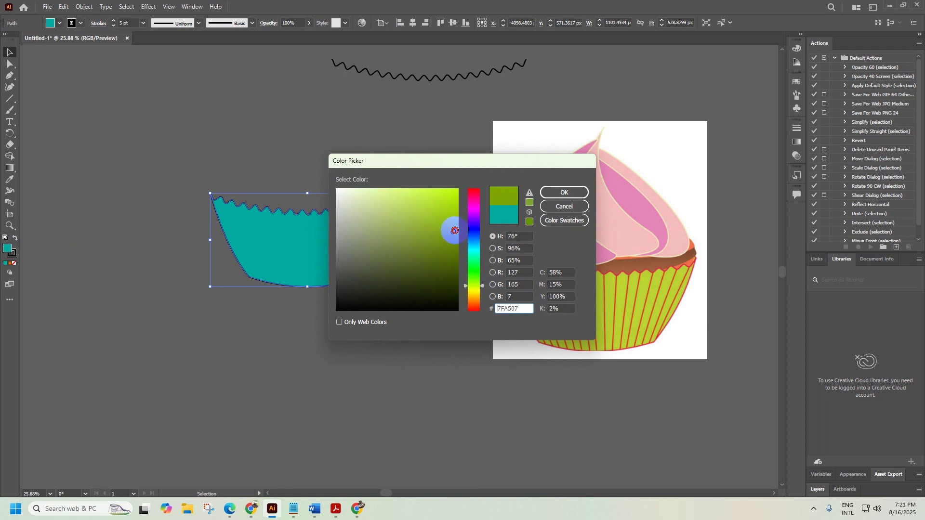
left_click(448, 221)
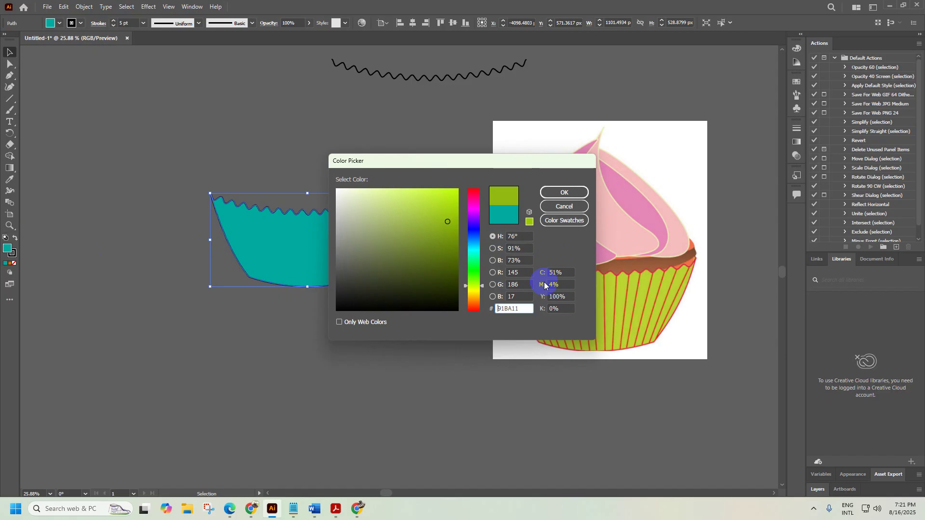
key("Escape")
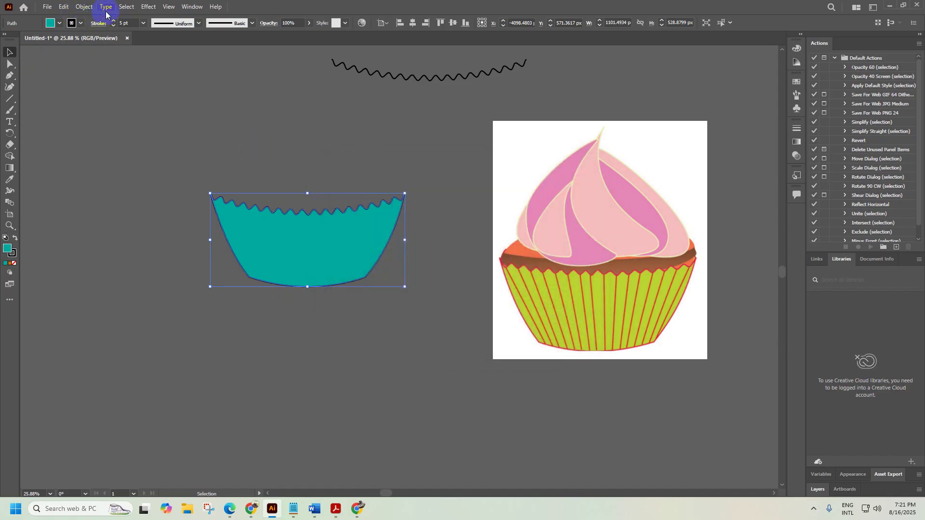
Check the colour model in the Document Raster Effects Settings, keep RGB, and deselect the case
left_click(125, 8)
left_click(145, 8)
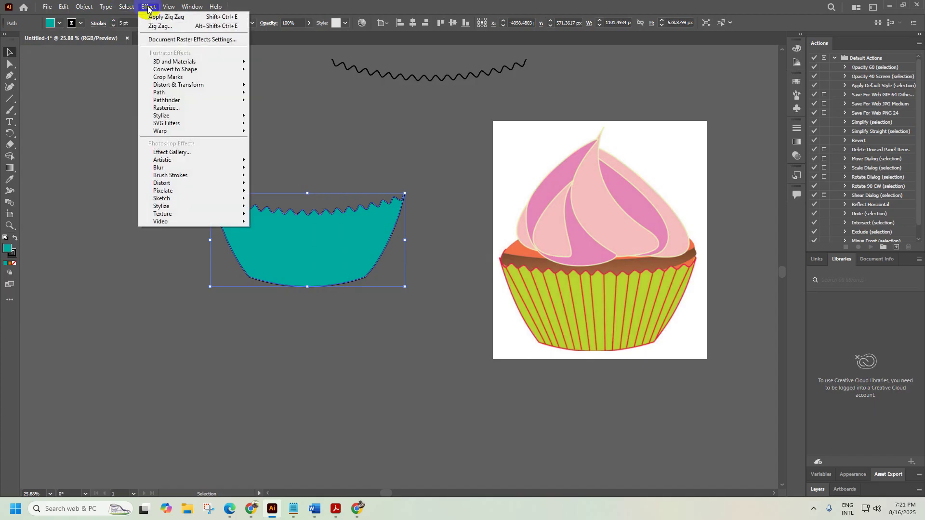
mouse_move(71, 7)
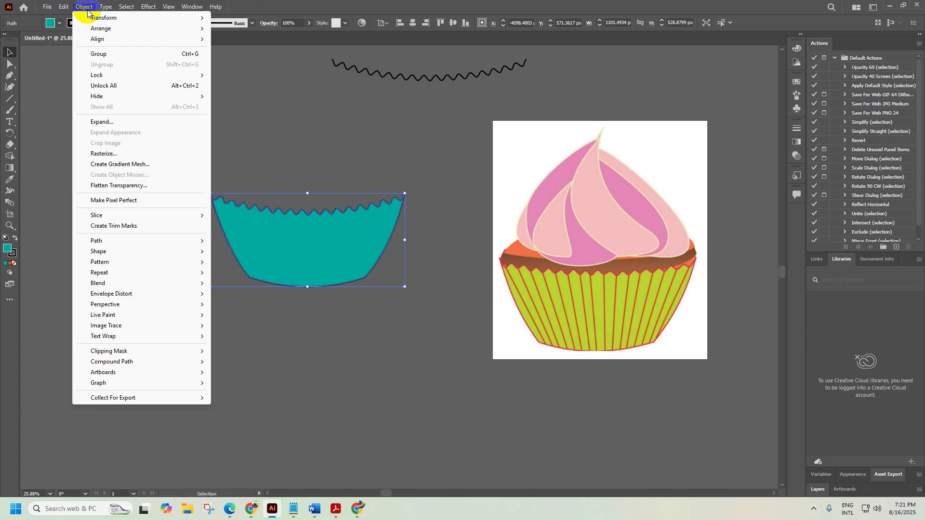
mouse_move(120, 8)
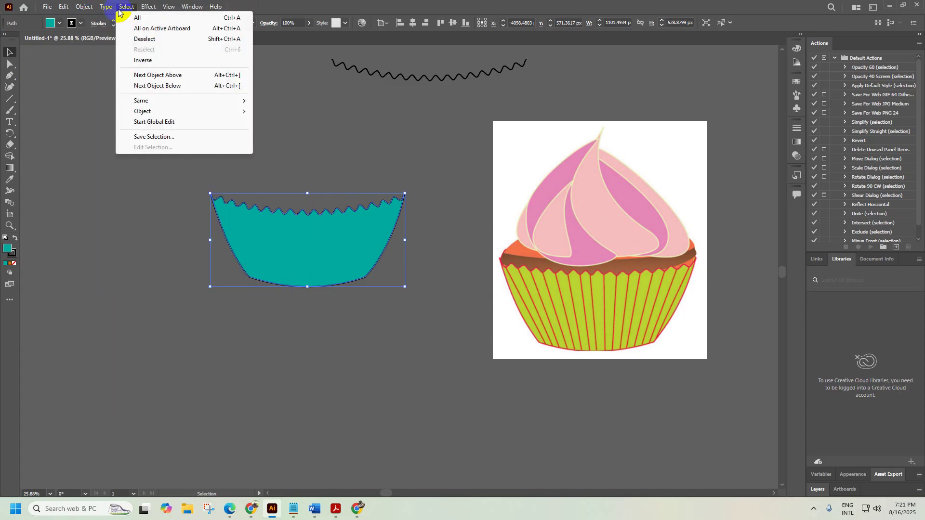
mouse_move(168, 9)
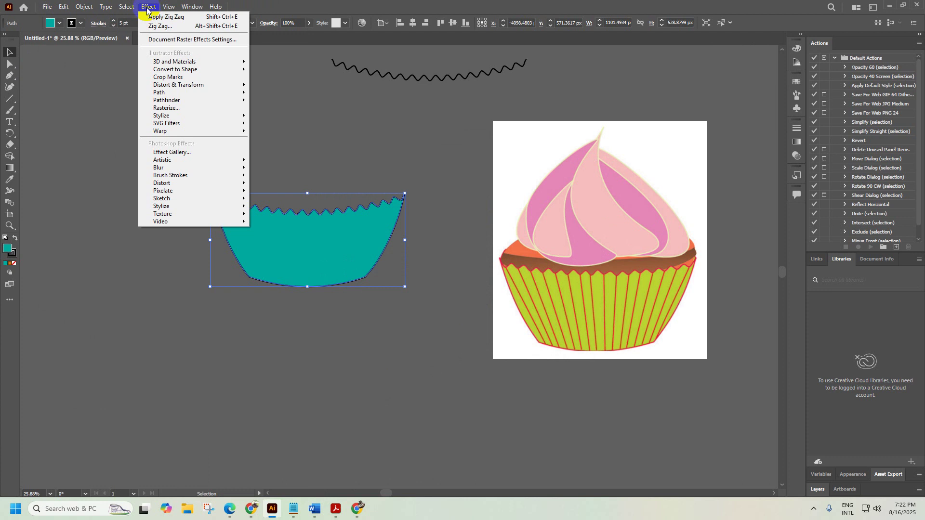
left_click(163, 43)
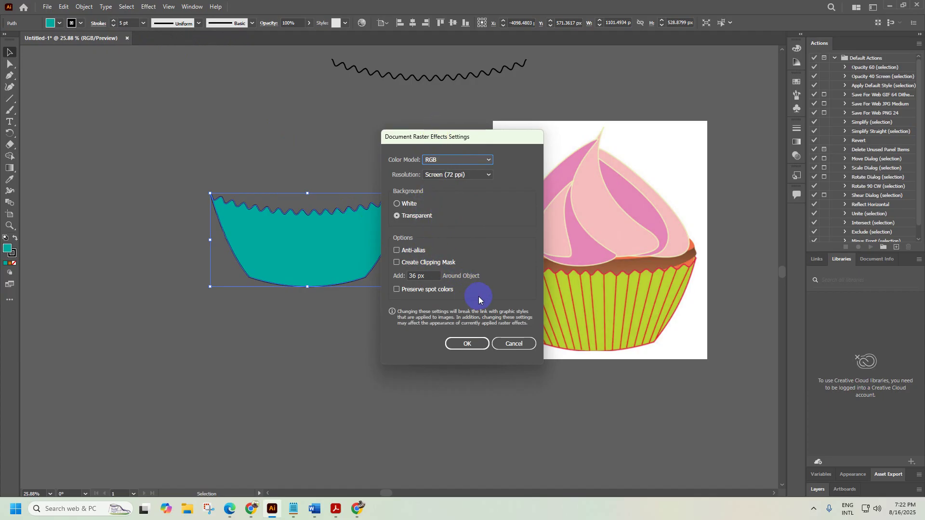
left_click(454, 163)
left_click(455, 163)
left_click(455, 163)
left_click(478, 343)
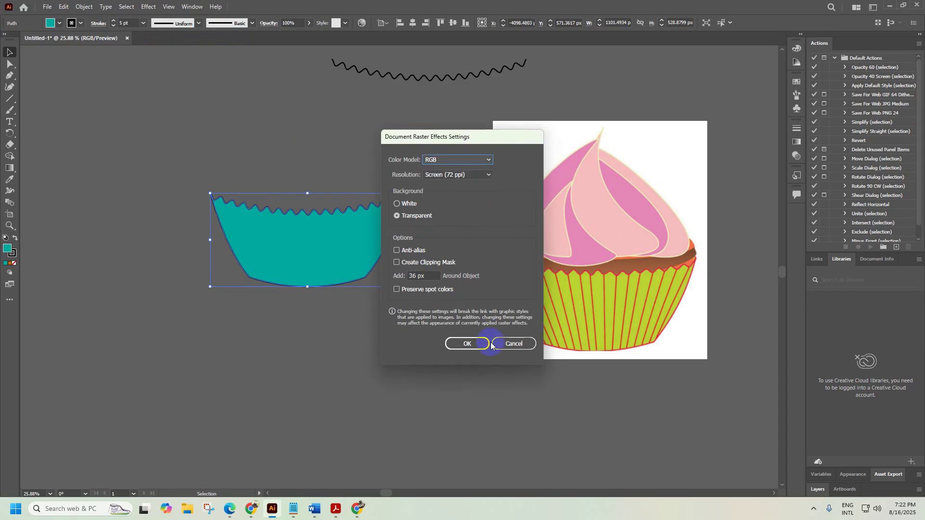
key("ctrl+shift+a")
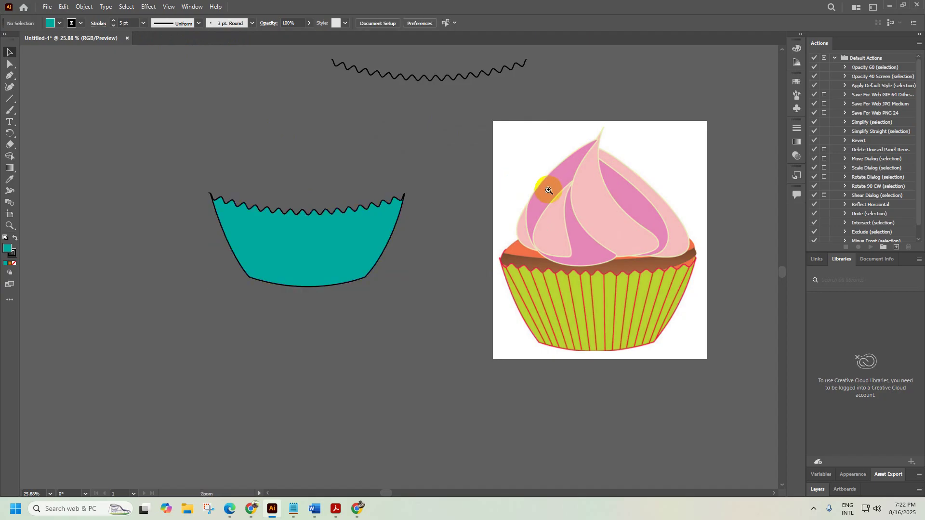
Review the Document Raster Effects Settings once more with no object selected
scroll(545, 188, "down", 2)
left_click_drag(457, 193, 275, 274)
scroll(469, 276, "down", 2)
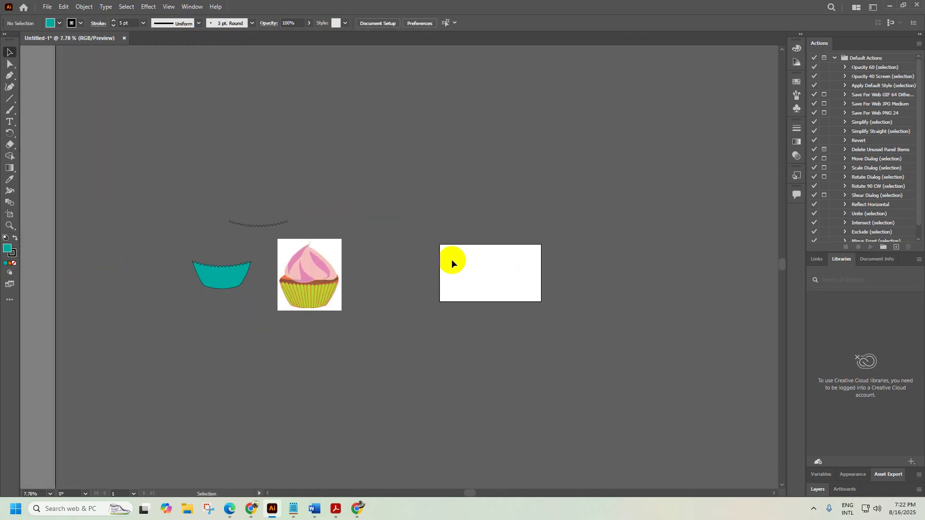
left_click_drag(412, 210, 563, 326)
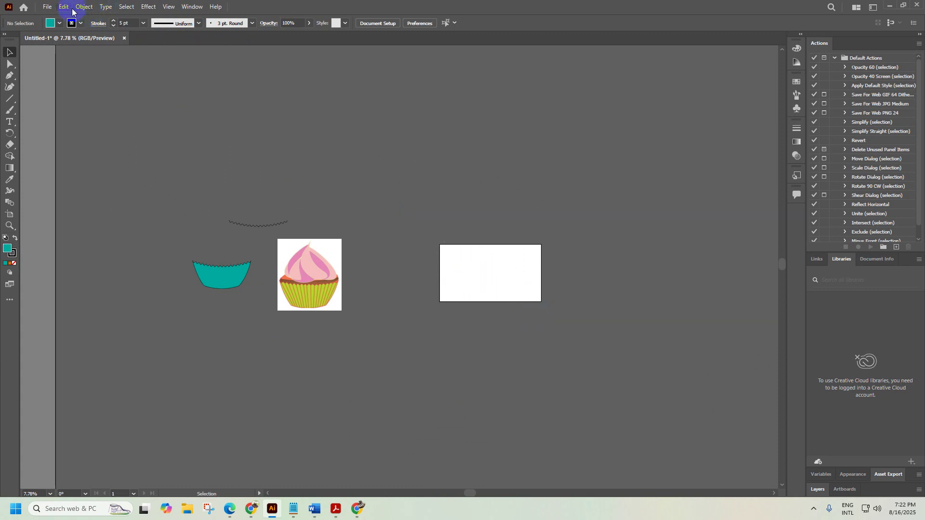
left_click(148, 7)
left_click(178, 38)
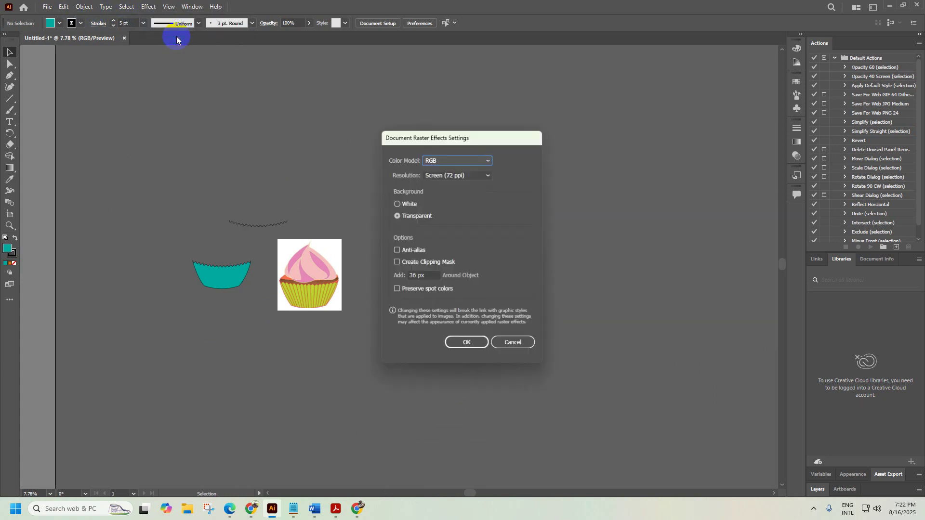
left_click(481, 342)
Select the case front, open its fill colour, and compare the colour field's red, green, blue and hue views
scroll(192, 272, "up", 5)
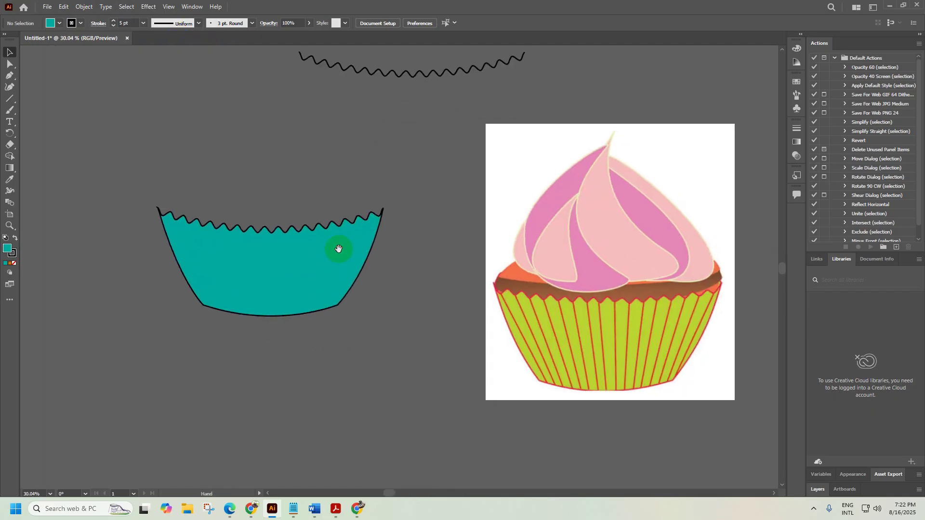
left_click(339, 250)
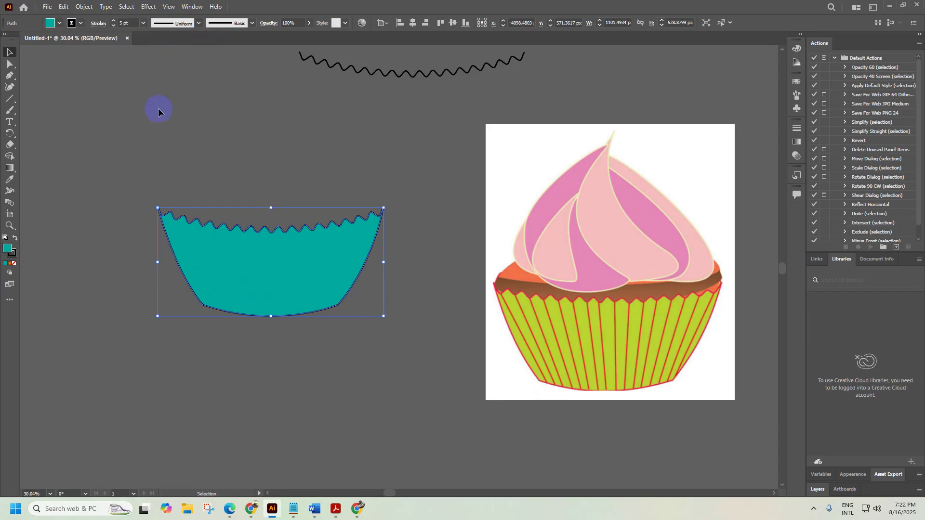
double_click(7, 248)
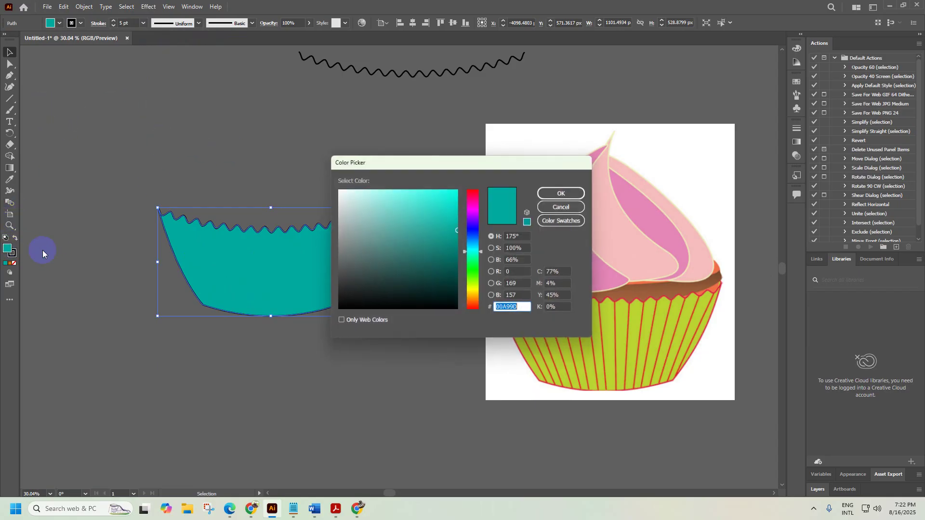
left_click(492, 274)
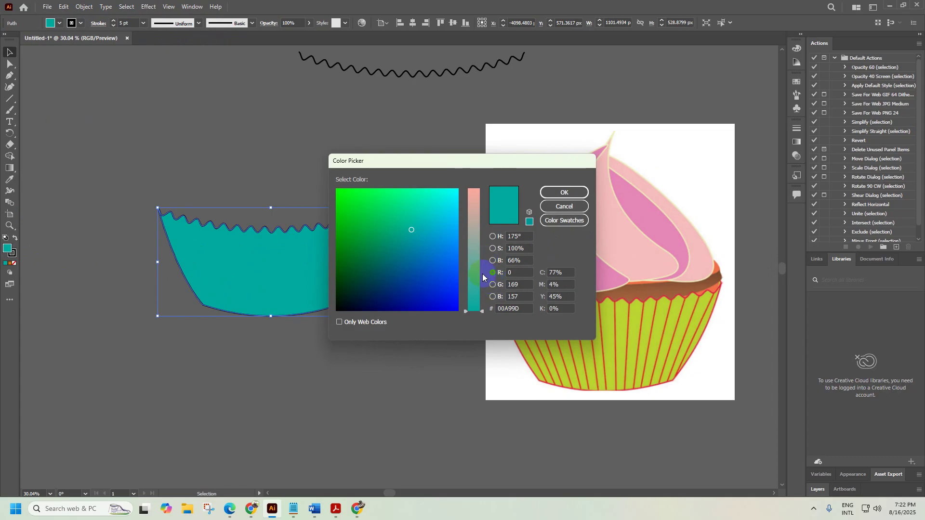
key("Down")
key("Down")
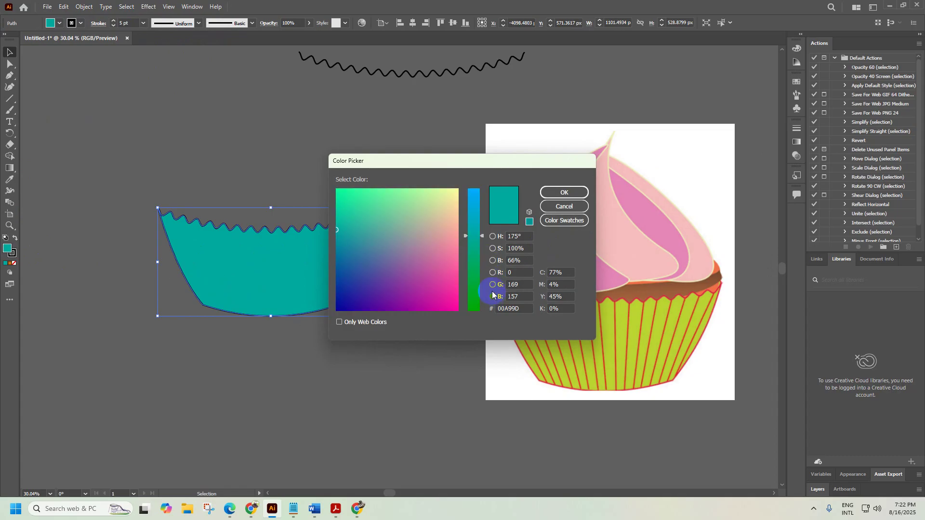
left_click(493, 273)
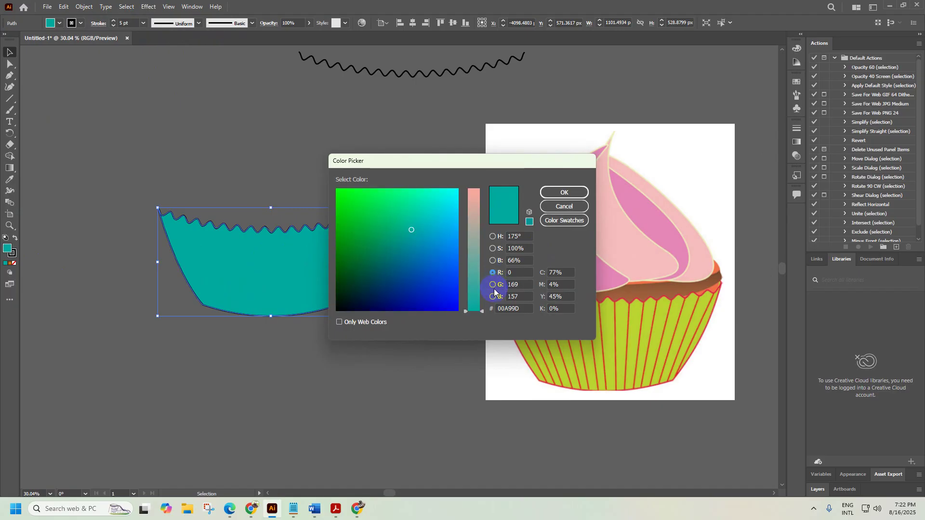
left_click(493, 286)
left_click(493, 297)
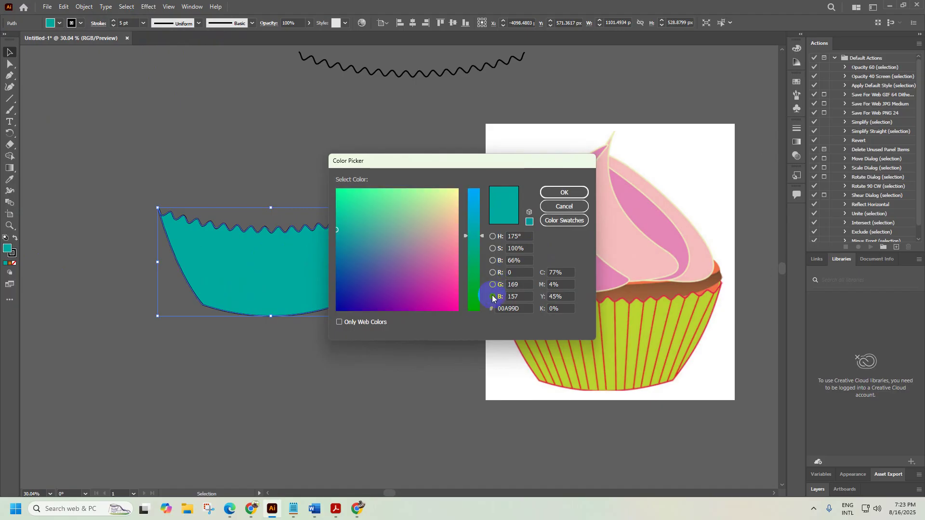
left_click(493, 237)
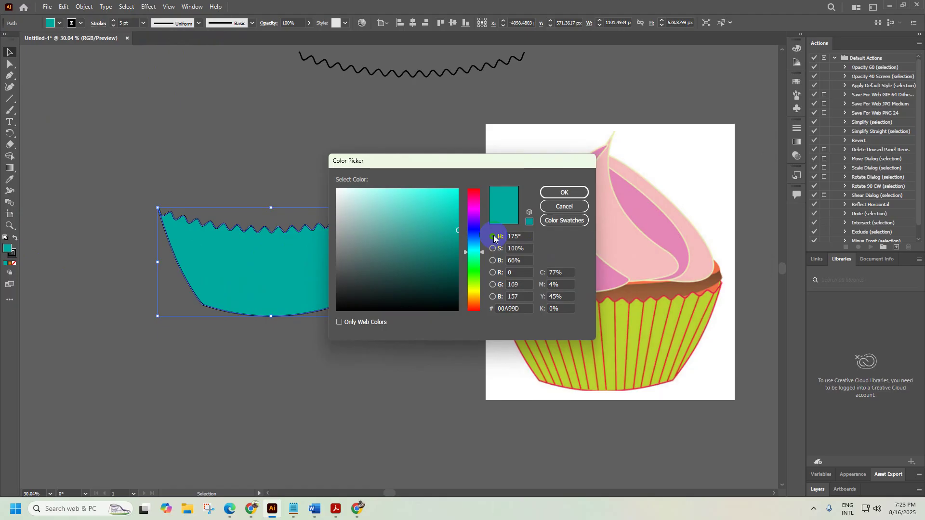
Pick yellowish green 8CB200 for the case front's fill, then apply the suggested colour correction to 999900
left_click_drag(483, 252, 483, 287)
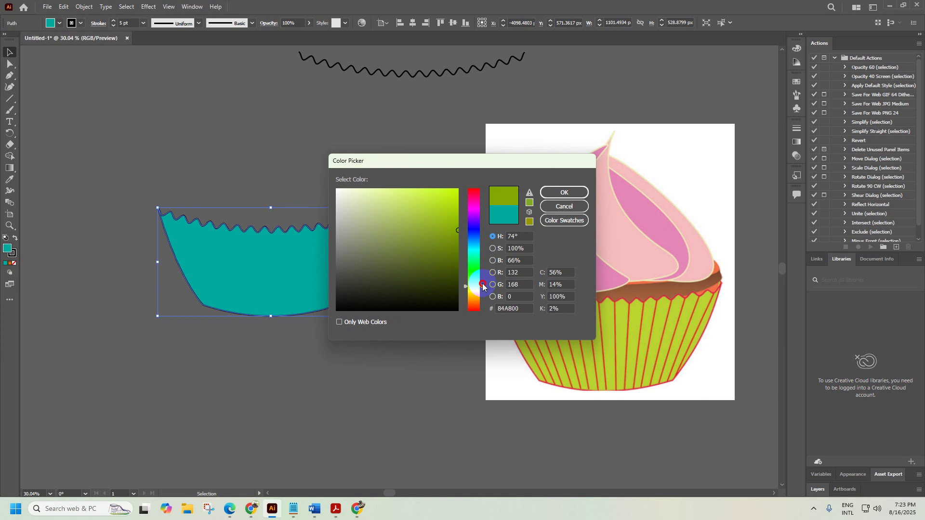
mouse_move(451, 233)
left_mouse_down()
mouse_move(449, 204)
mouse_move(455, 226)
mouse_move(464, 225)
left_mouse_up()
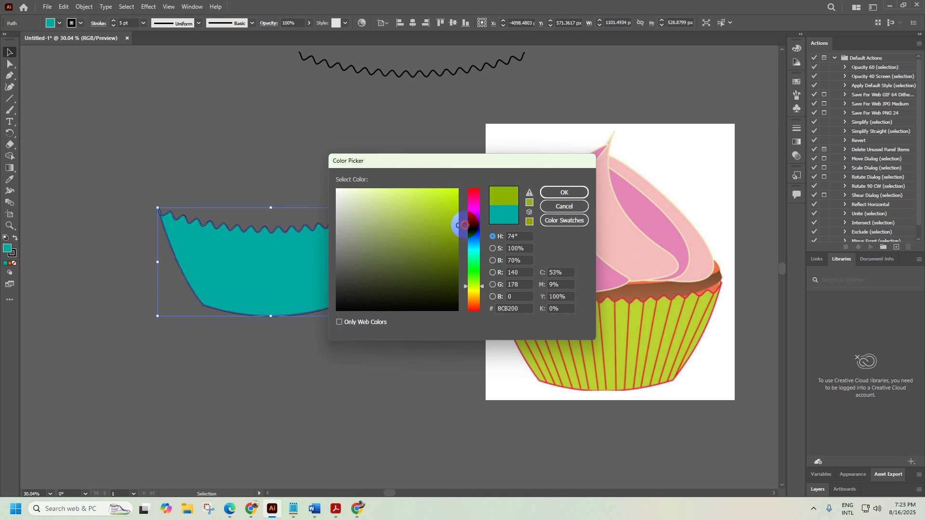
left_click(529, 194)
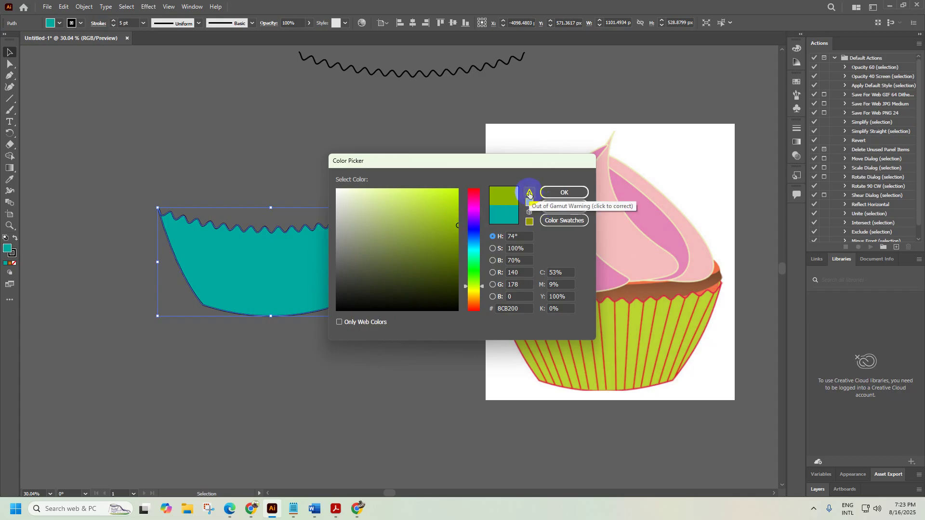
left_click(529, 194)
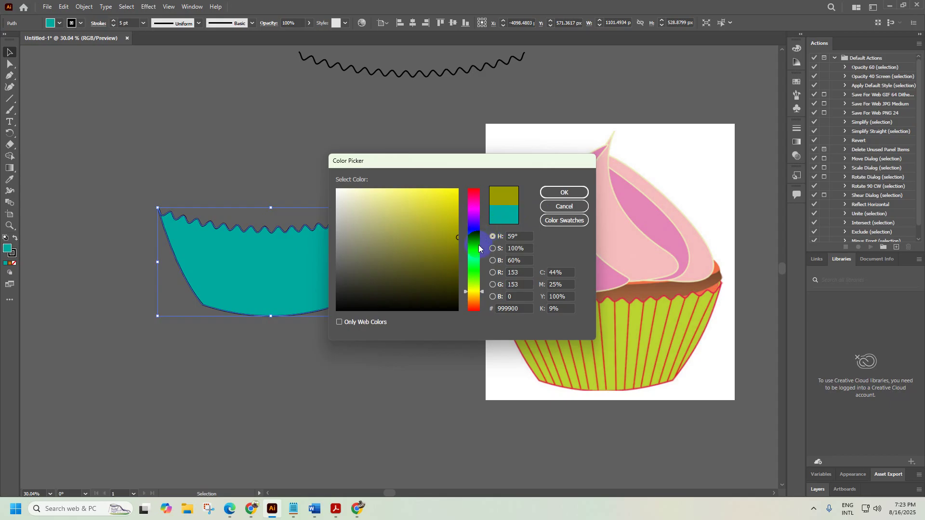
Try to fill the case front with the lighter yellowish green 96BC0A
left_click(483, 292)
left_click_drag(482, 292, 484, 288)
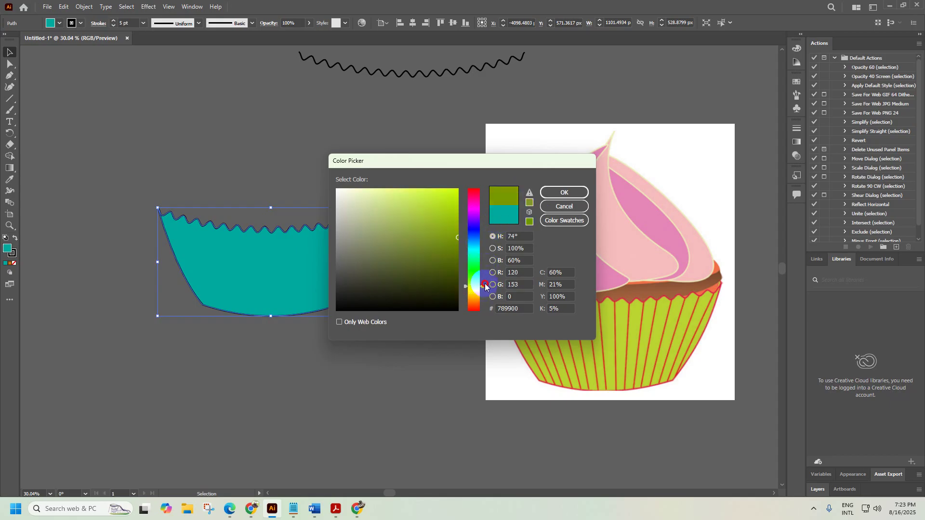
left_click(452, 220)
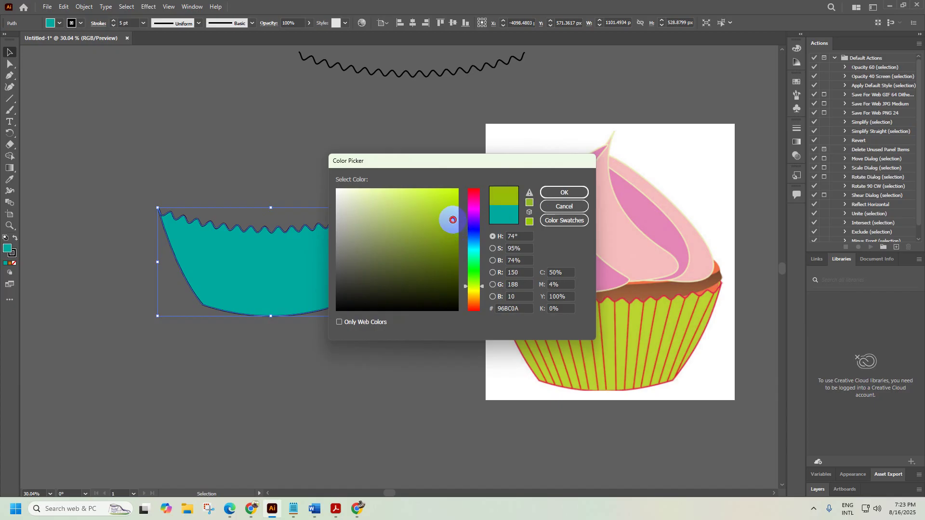
left_click(530, 203)
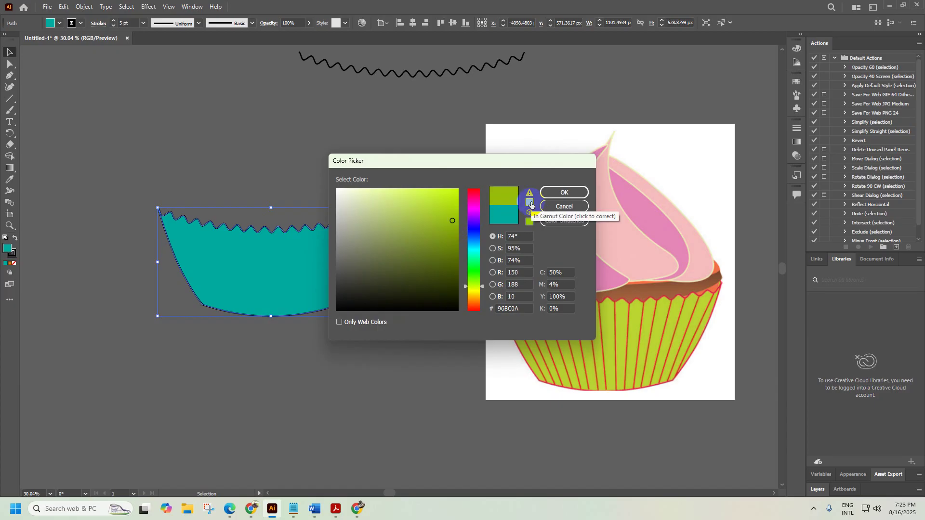
left_click(552, 207)
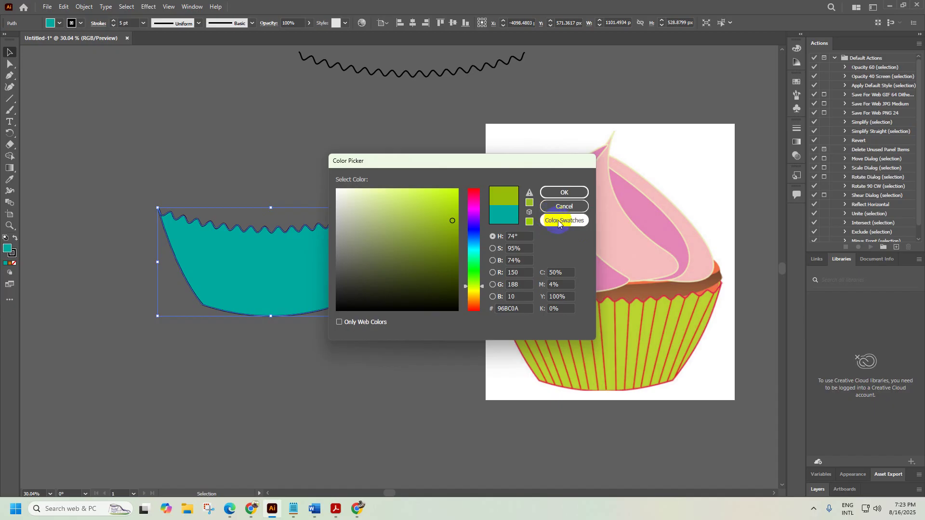
left_click(563, 193)
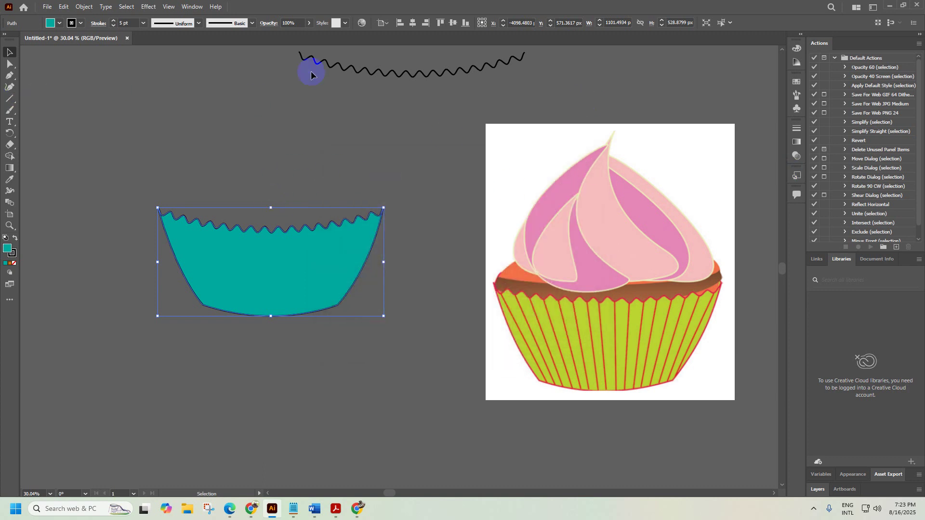
Close the cupcake document without saving and set up a new one 1500 px wide and 15000 px high
left_click(127, 38)
left_click(502, 265)
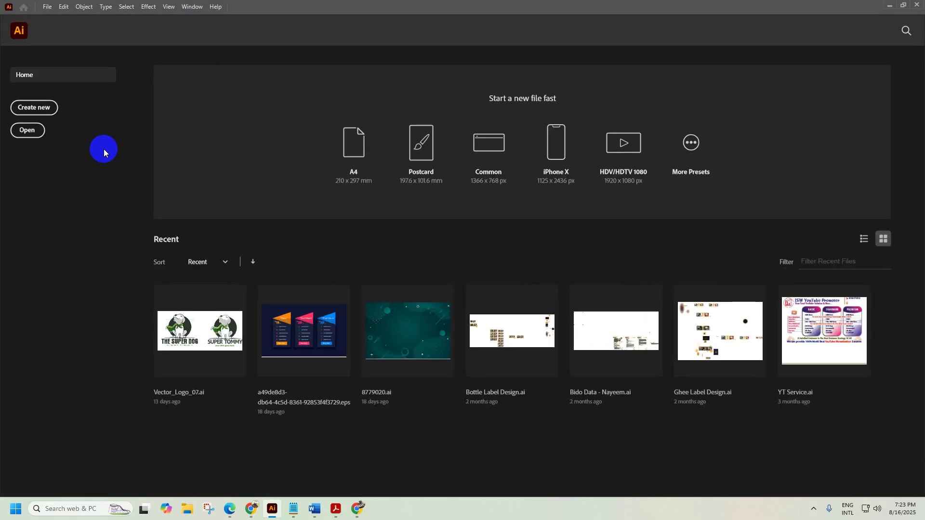
left_click(52, 108)
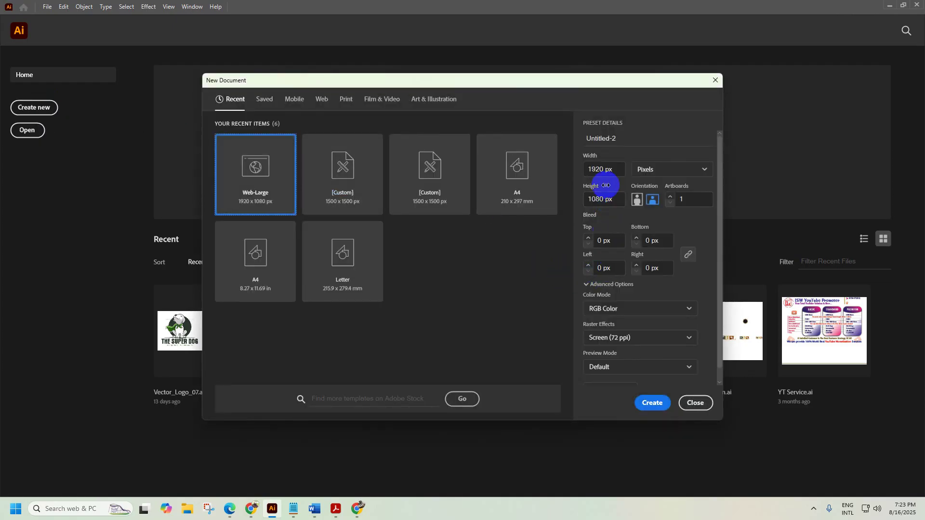
double_click(604, 170)
type("1500")
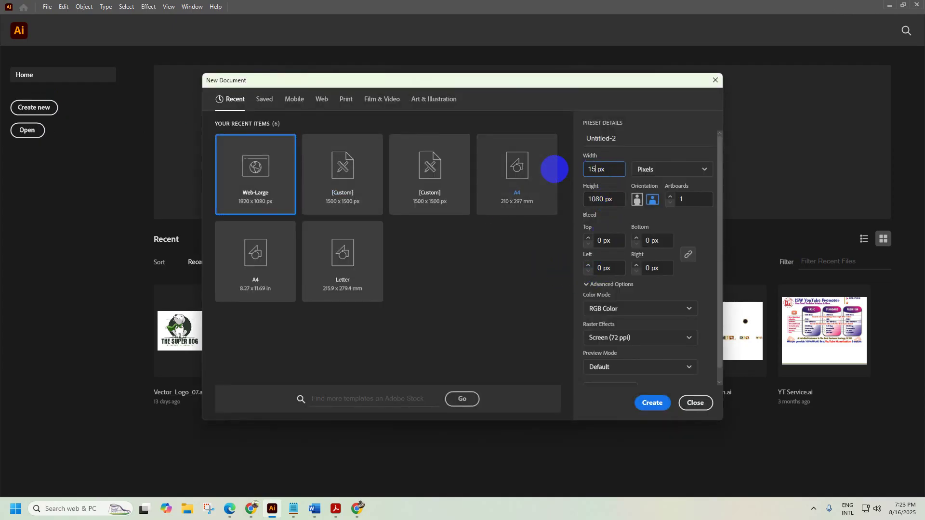
double_click(599, 199)
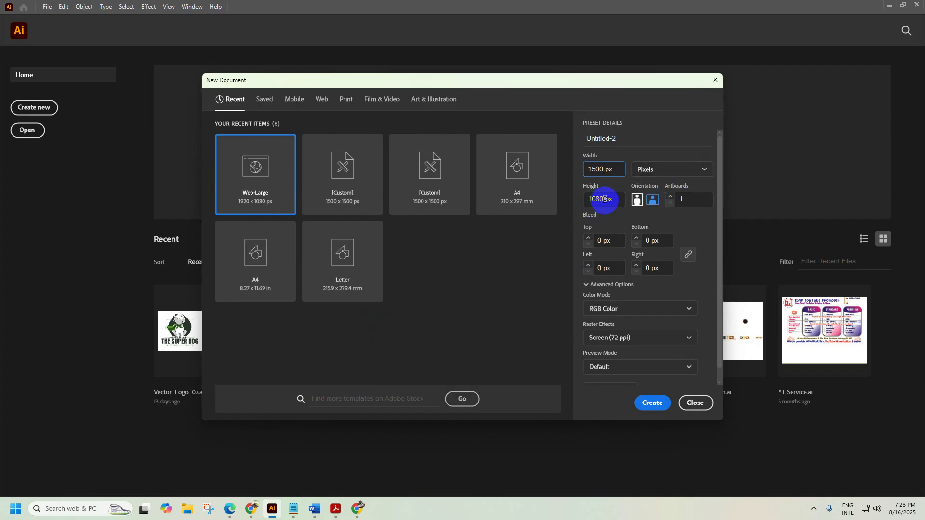
type("15000")
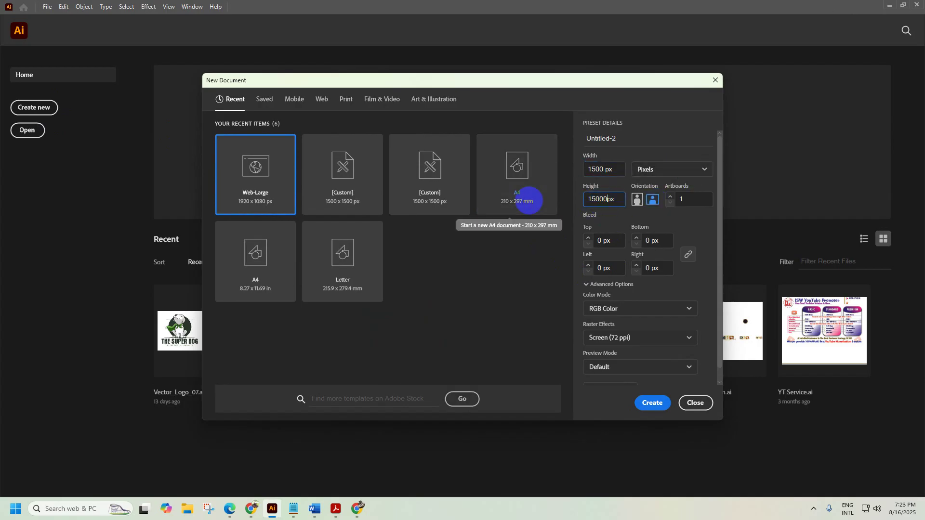
Choose RGB Color and High (300 ppi) raster effects for the new document and create it
left_click(600, 309)
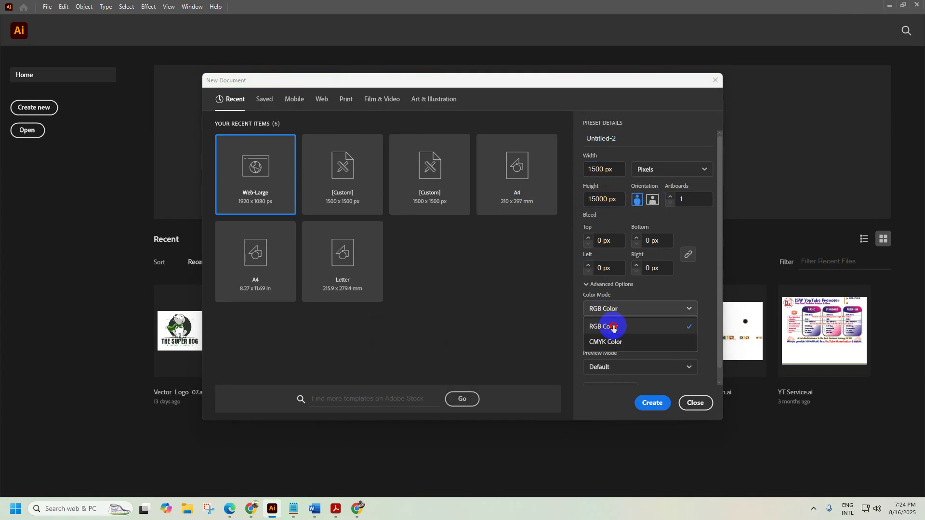
left_click(613, 328)
left_click(643, 342)
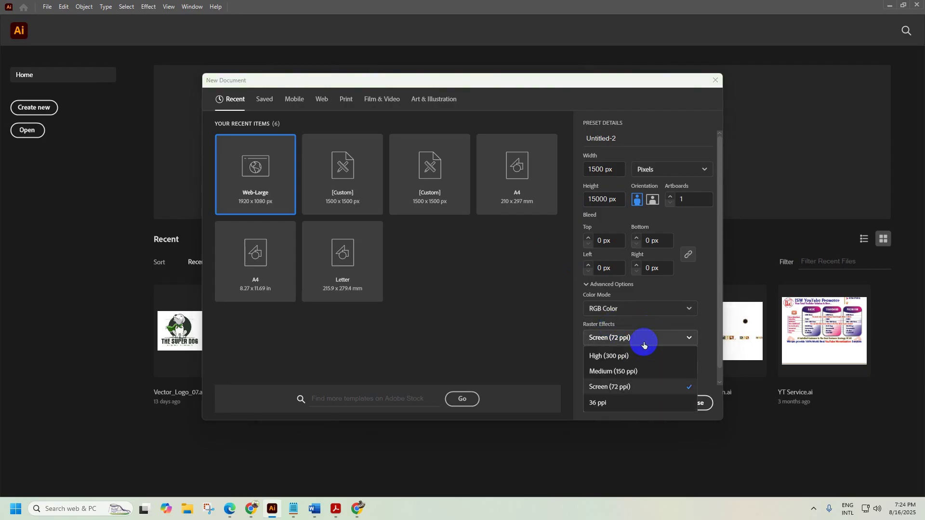
left_click(635, 356)
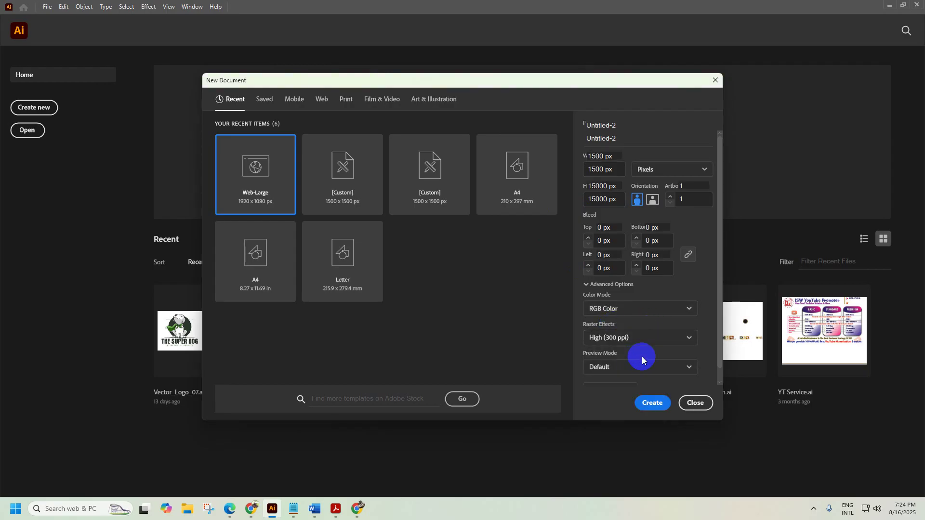
scroll(642, 360, "down", 1)
scroll(679, 303, "up", 1)
left_click(656, 411)
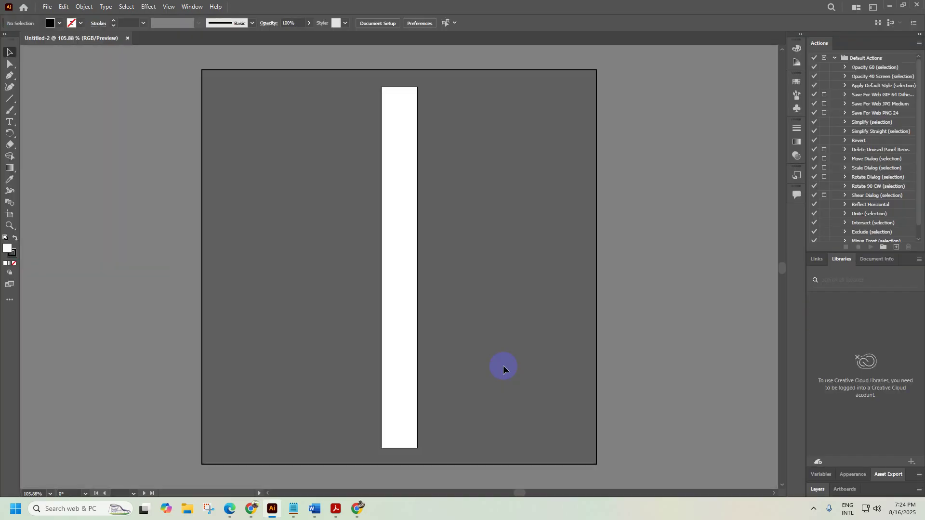
key("z")
left_click_drag(452, 316, 412, 259)
key("v")
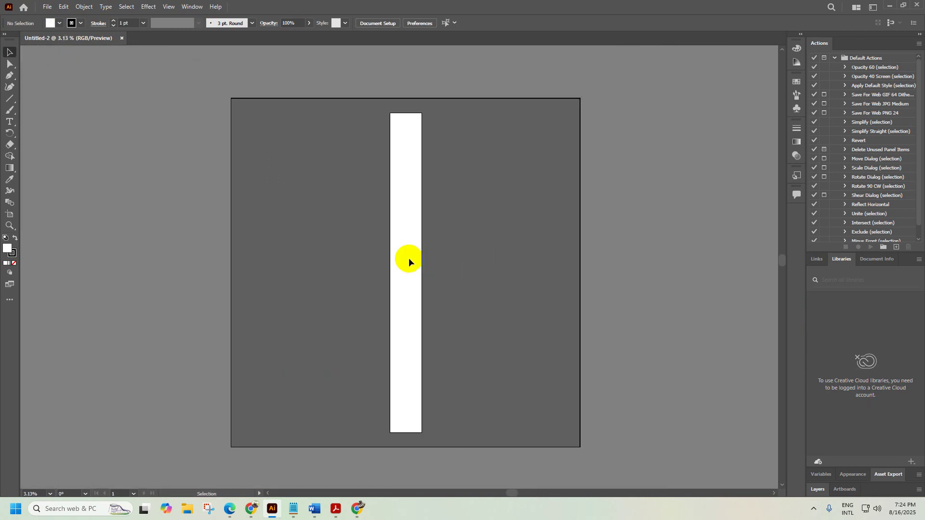
key("z")
left_click_drag(384, 103, 261, 166)
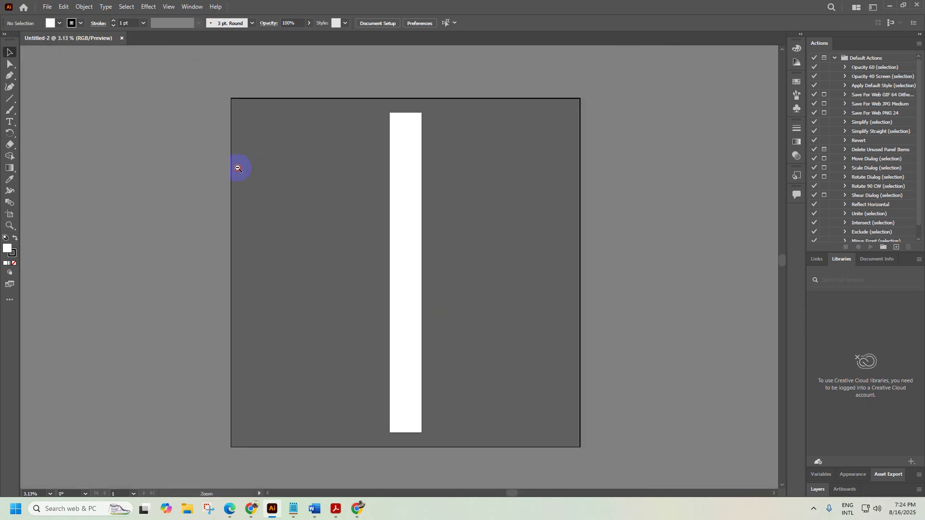
key("v")
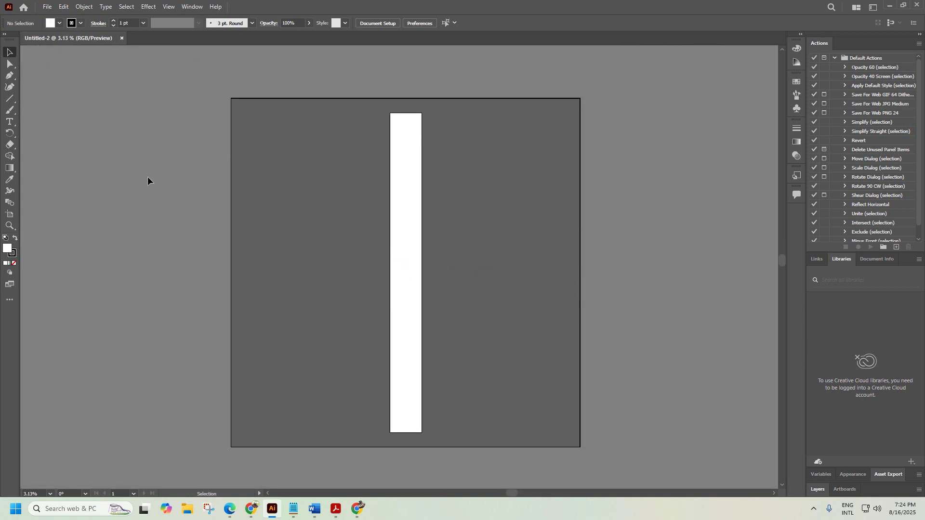
Close the 300 ppi document and create another 1500 x 15000 px RGB document with Screen (72 ppi) raster effects
left_click(122, 38)
left_click(34, 107)
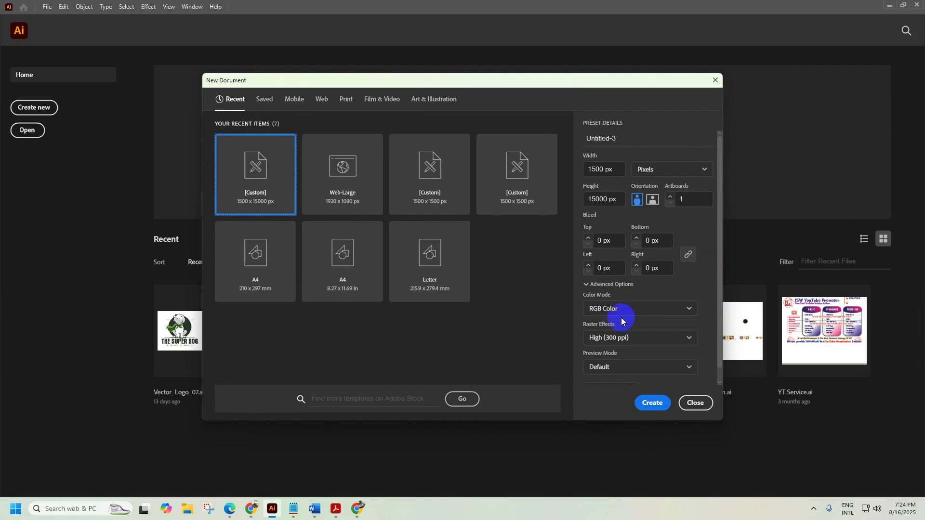
left_click(626, 339)
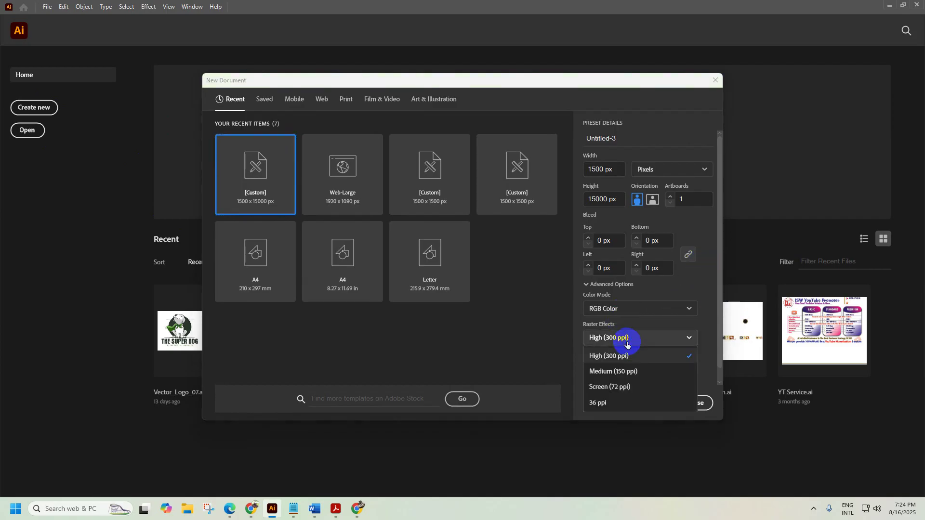
left_click(623, 391)
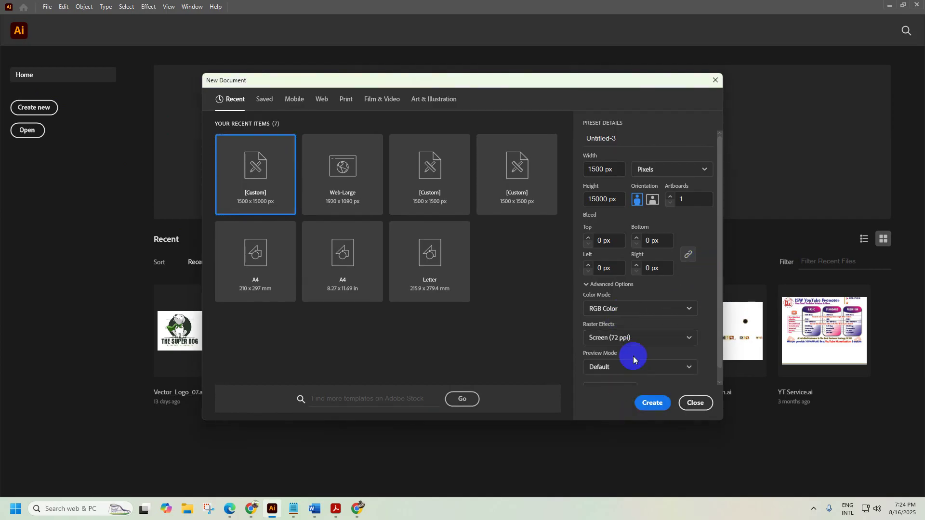
left_click(656, 403)
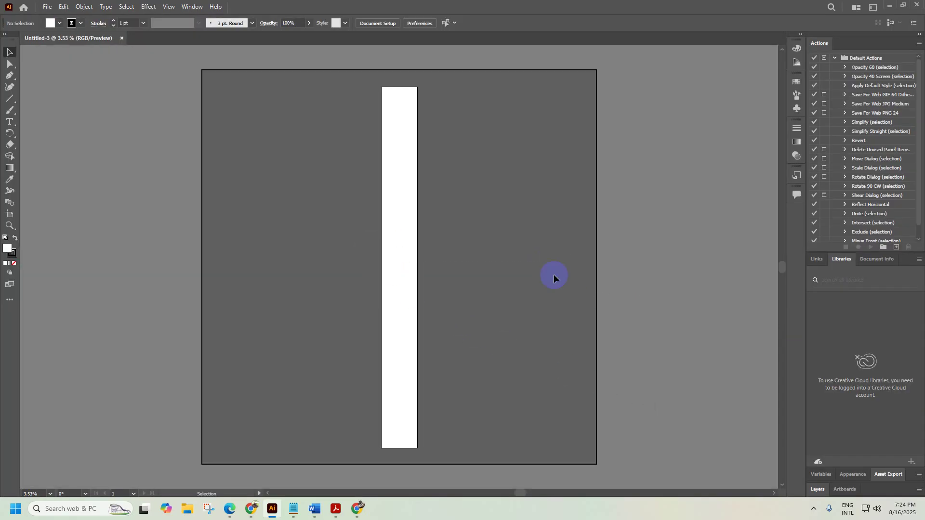
Check the artboard dimensions and close the wrongly proportioned 1500 x 15000 px document
key("ctrl+minus")
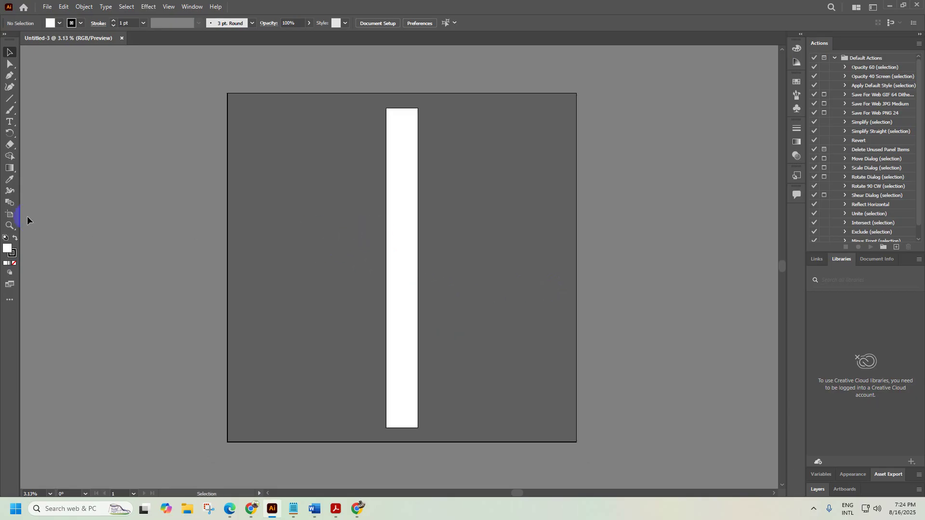
left_click(6, 214)
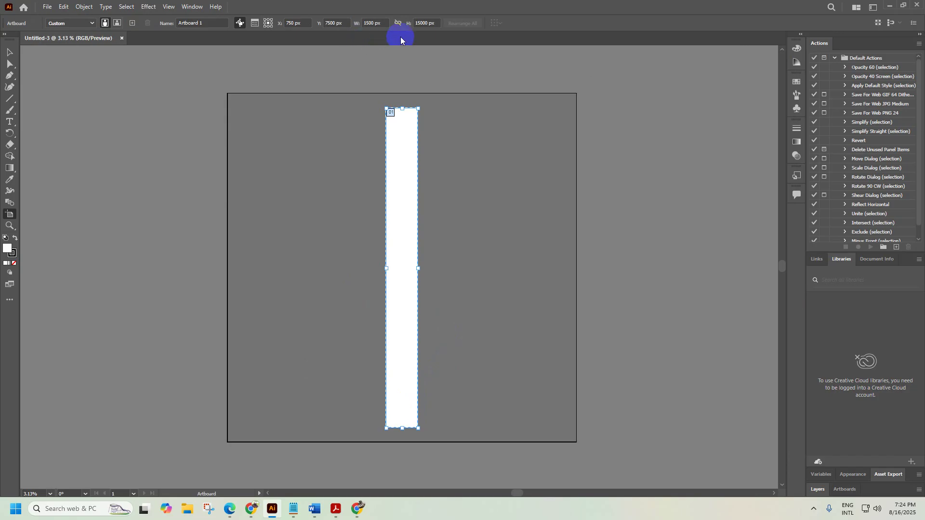
left_click(51, 38)
left_click(122, 38)
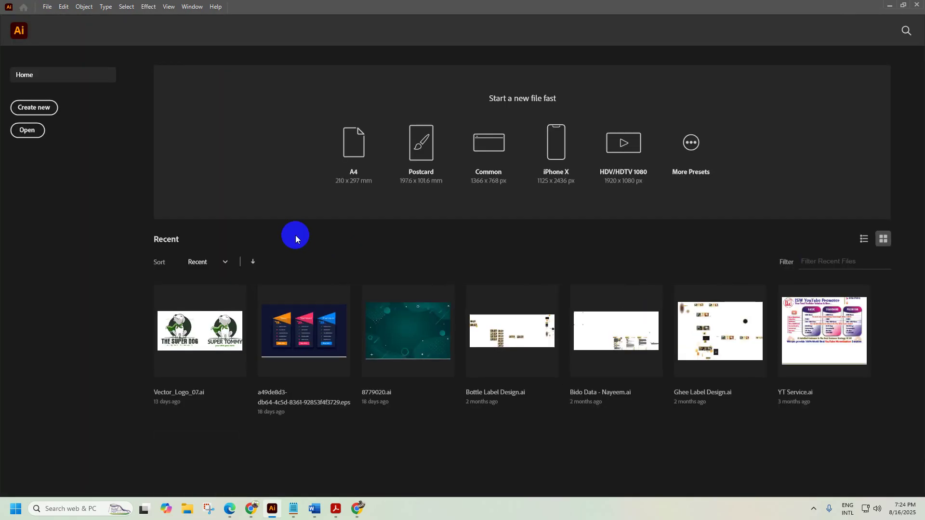
Create a new RGB document 1500 px wide and 1500 px high
left_click(23, 107)
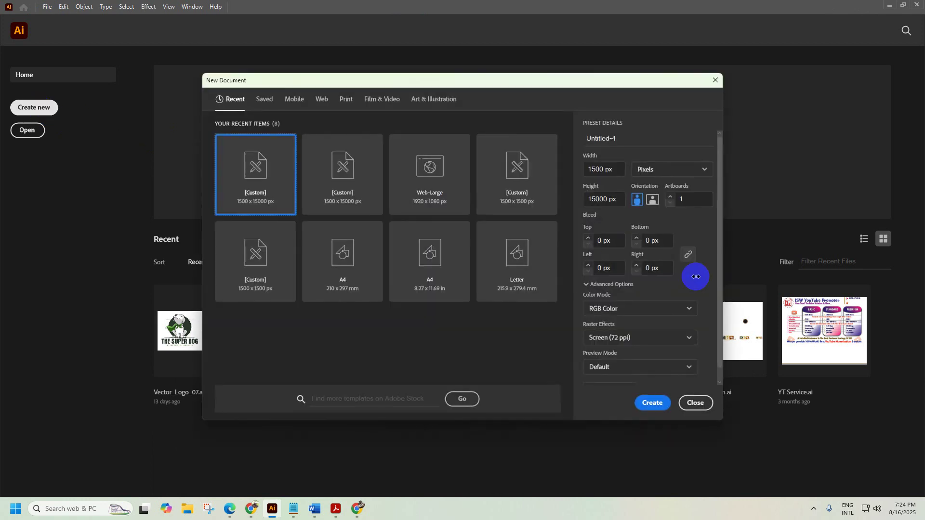
left_click(606, 199)
key("BackSpace")
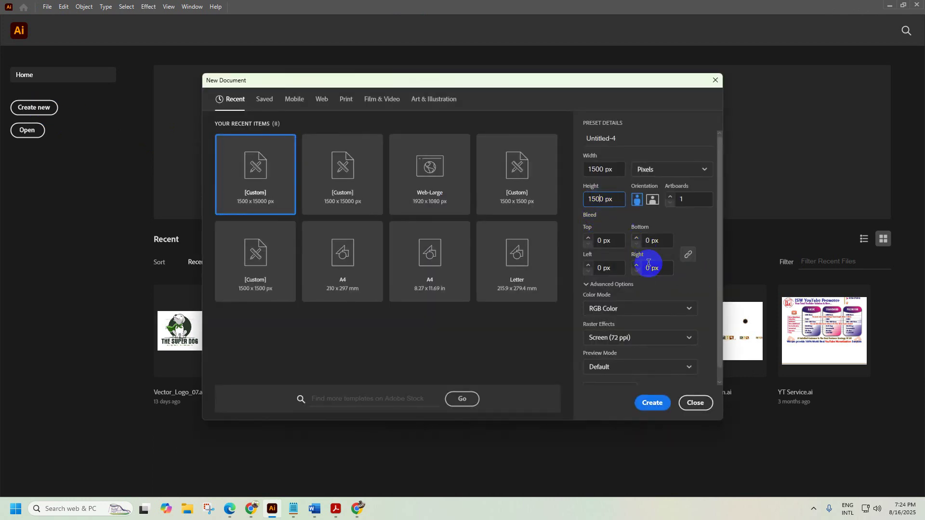
left_click(625, 337)
left_click(619, 355)
left_click(647, 403)
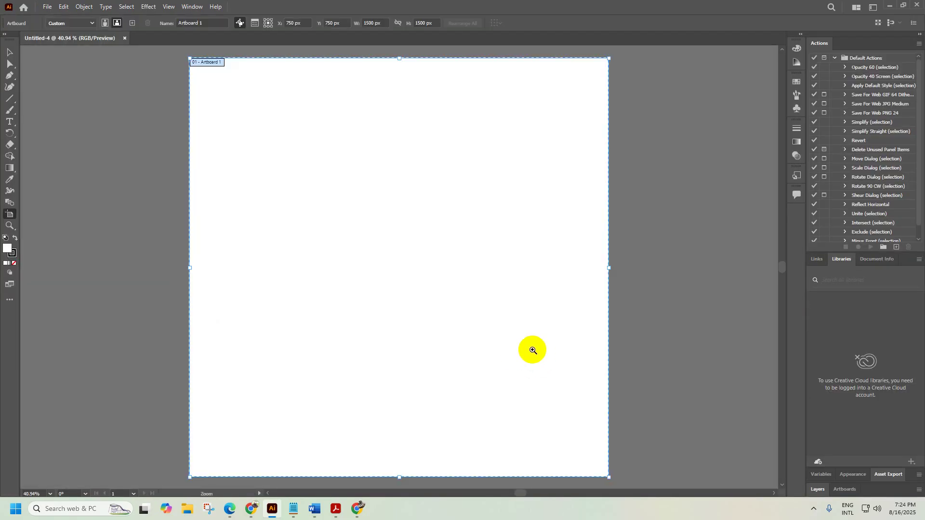
Place the cupcake reference image "Screenshot 2025-08-16 190936.png" from Downloads on the empty canvas beside the artboard
left_click_drag(580, 344, 464, 265)
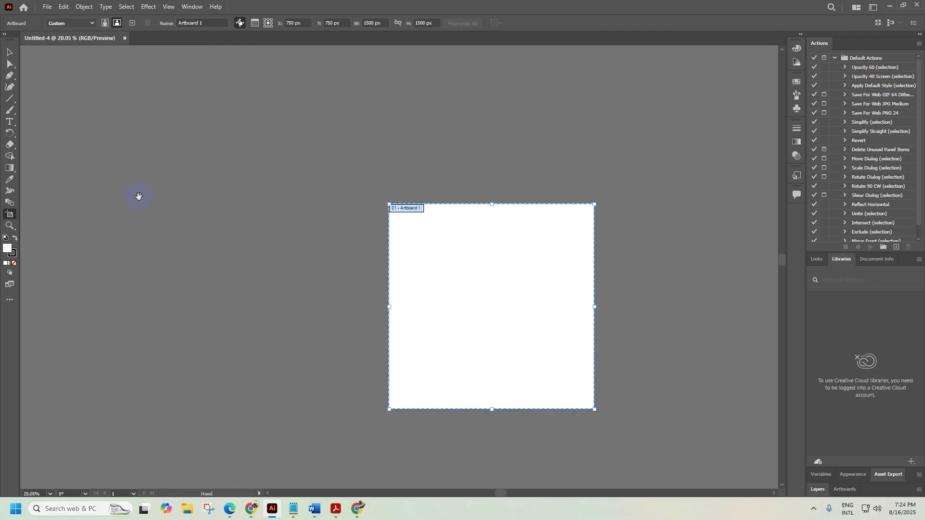
left_click(47, 7)
left_click(68, 181)
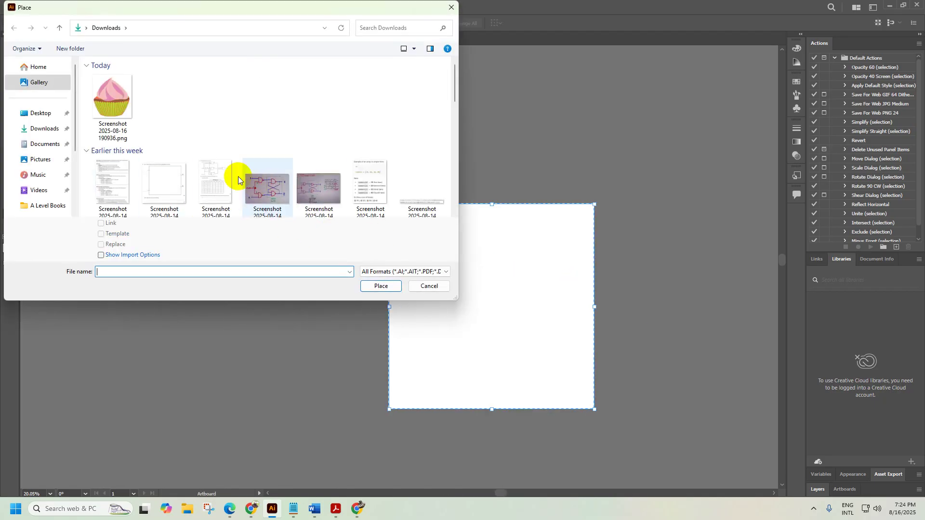
left_click(112, 98)
left_click(376, 286)
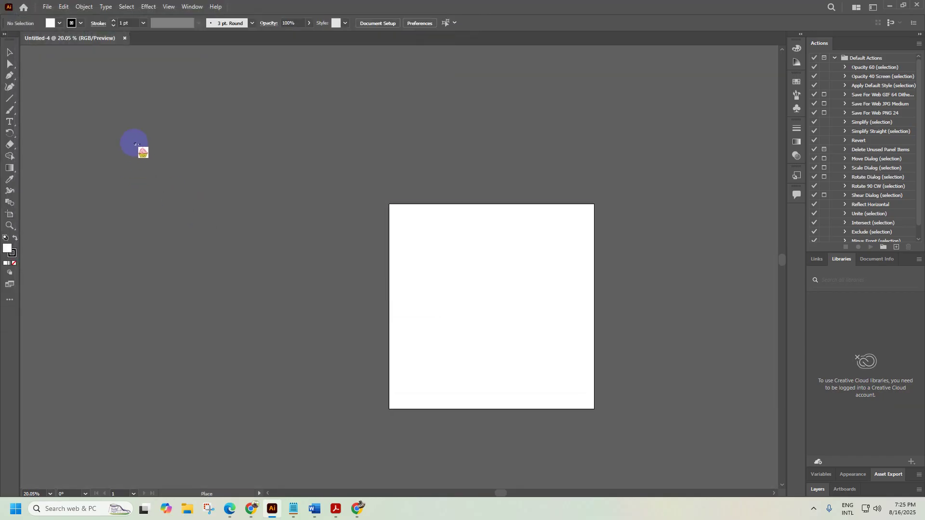
left_click_drag(116, 116, 436, 312)
left_click(10, 51)
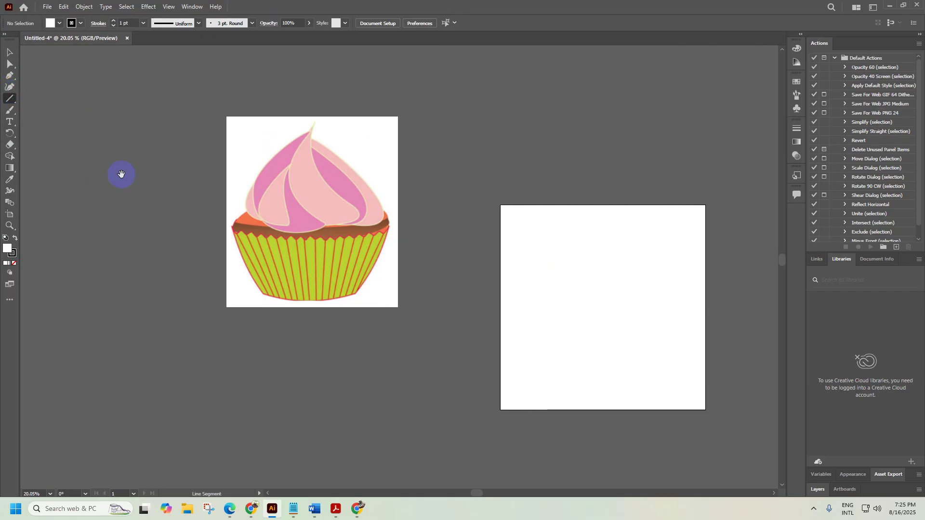
Draw a nearly horizontal line about 1151 px long between the case's two upper corners and give it a 5 pt stroke
scroll(372, 221, "up", 5)
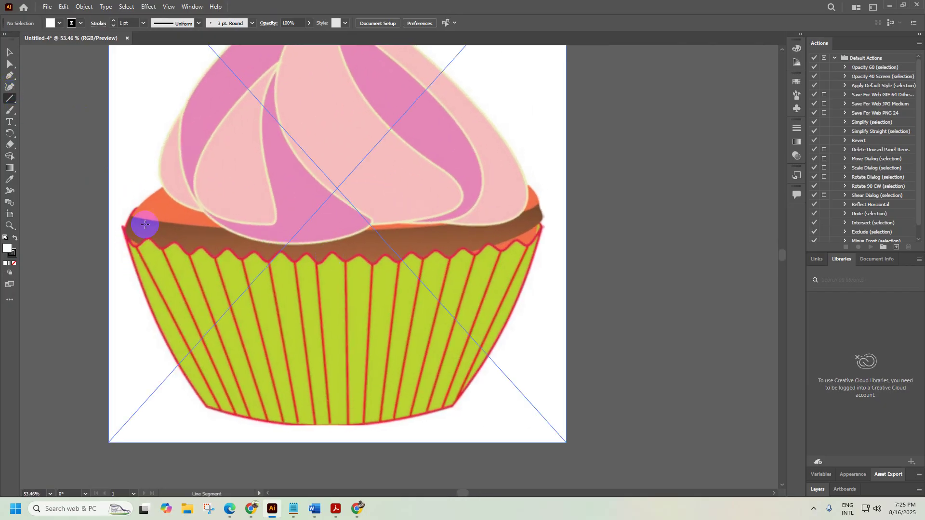
left_click(10, 53)
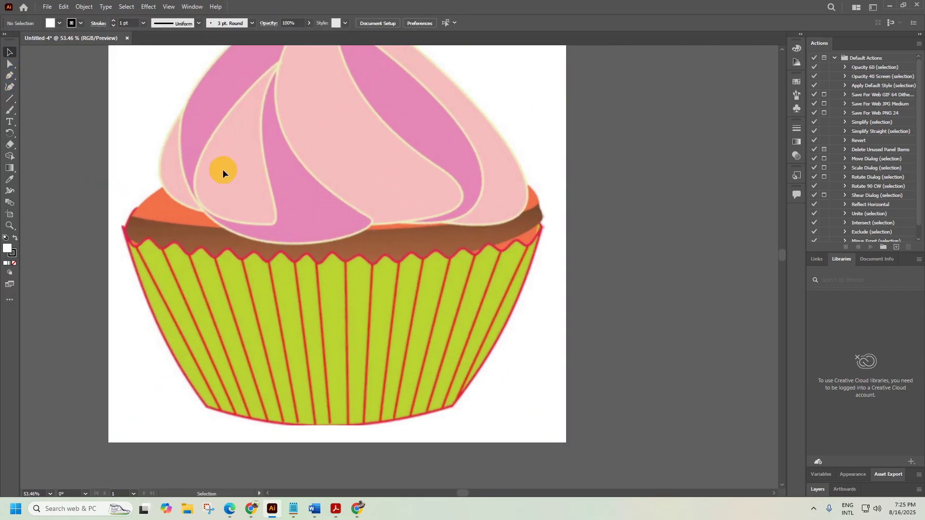
left_click(9, 100)
left_click_drag(121, 225, 542, 228)
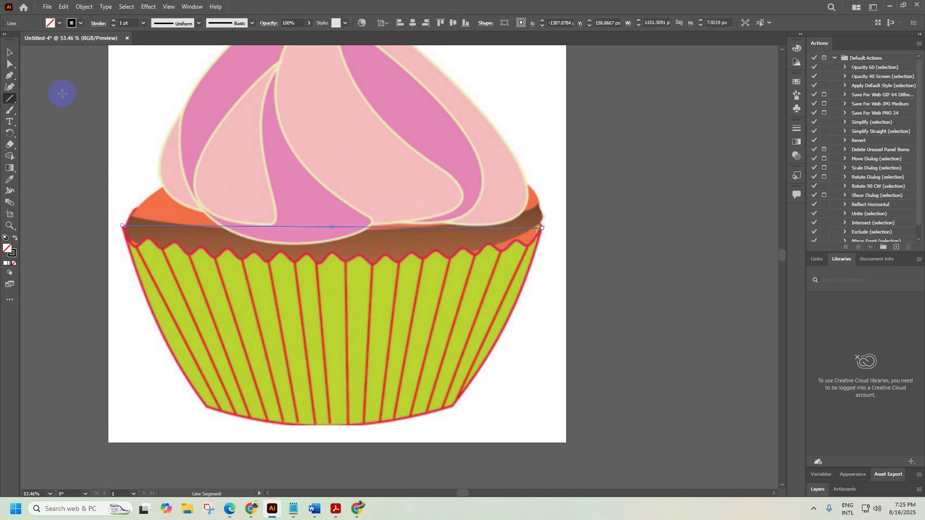
left_click(81, 23)
left_click(144, 23)
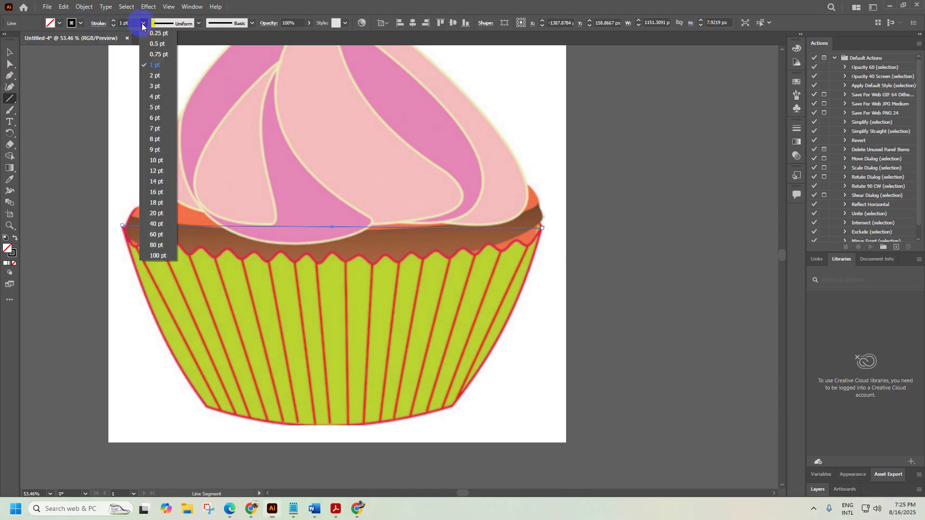
left_click(155, 107)
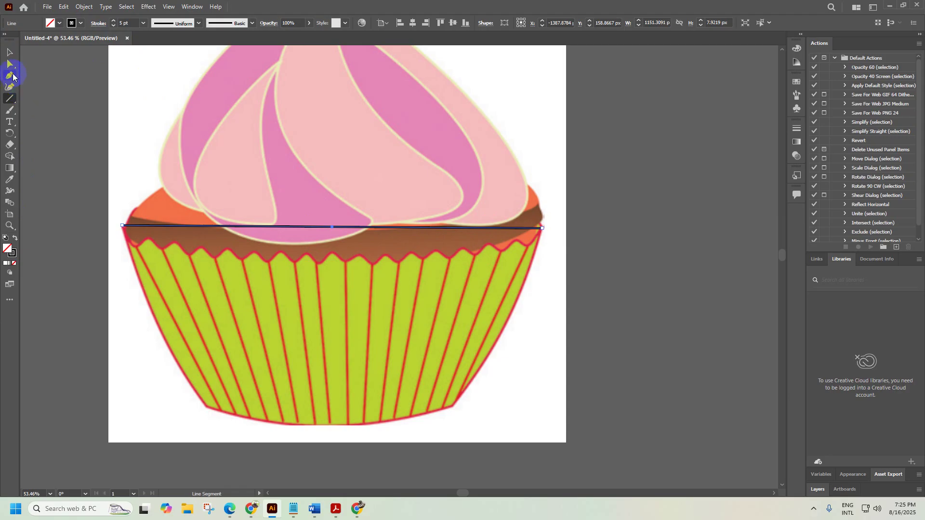
Bend the line's middle downward with the Curvature tool into an arc about 102 px deep following the case rim
left_click(12, 89)
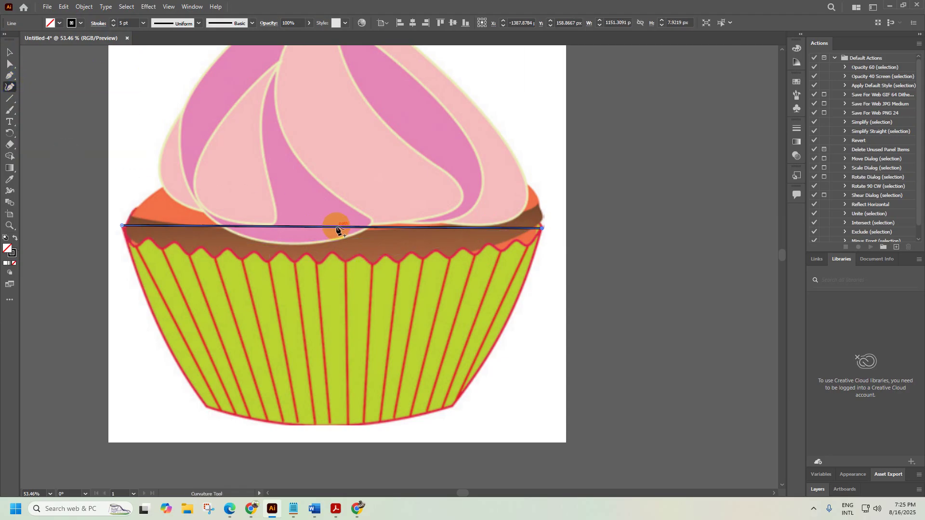
left_click_drag(336, 230, 333, 263)
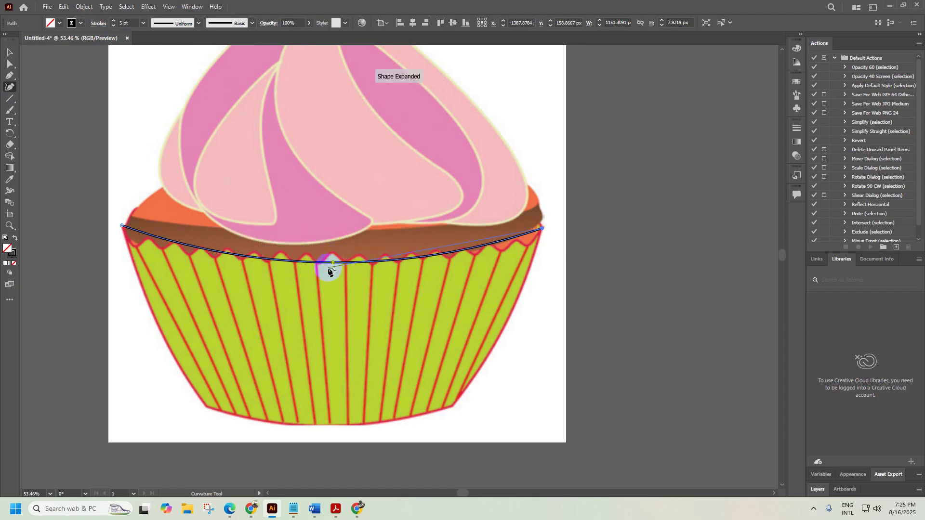
left_click(8, 54)
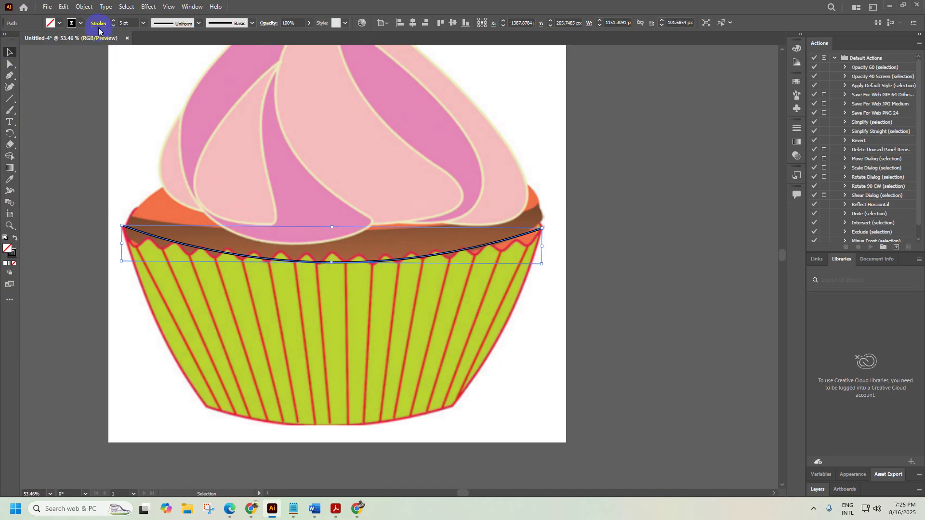
Apply a Zig Zag effect to the rim curve with absolute size 15 px, 16 ridges per segment and smooth points
left_click(147, 6)
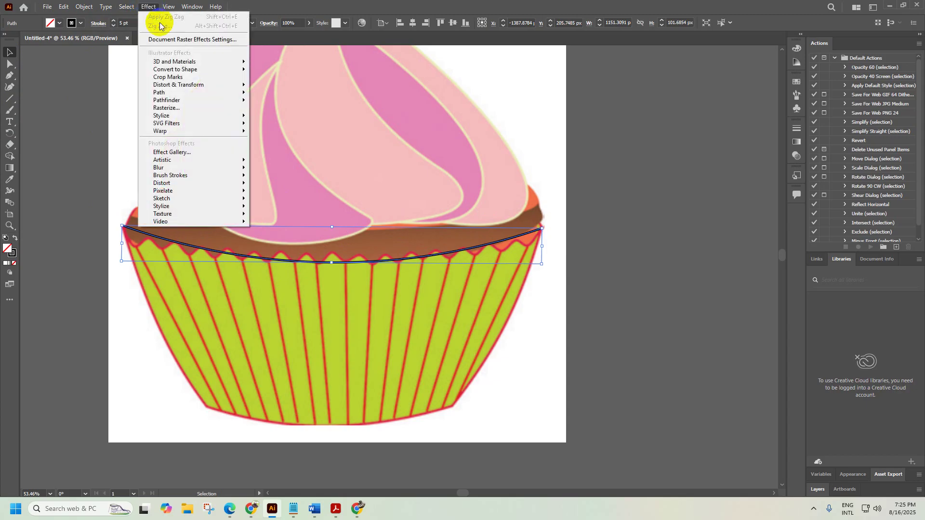
mouse_move(201, 86)
left_click(292, 150)
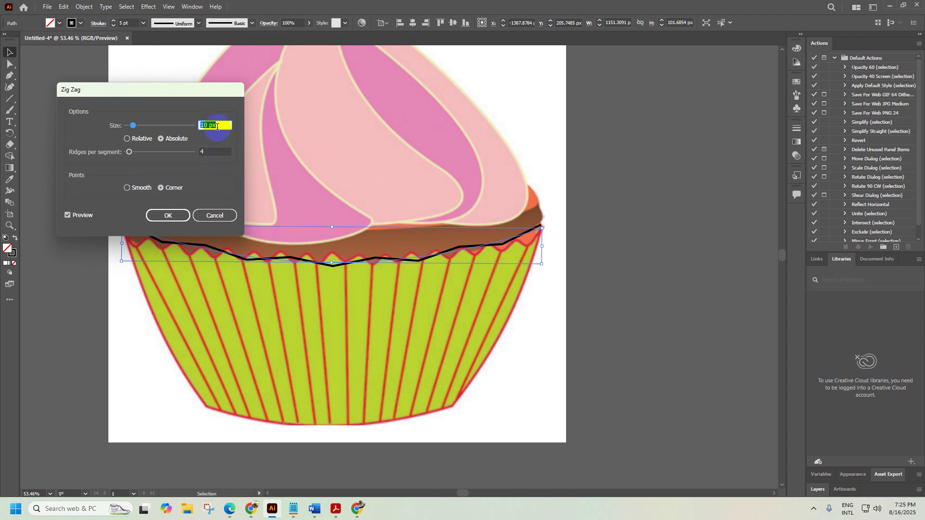
left_click(207, 151)
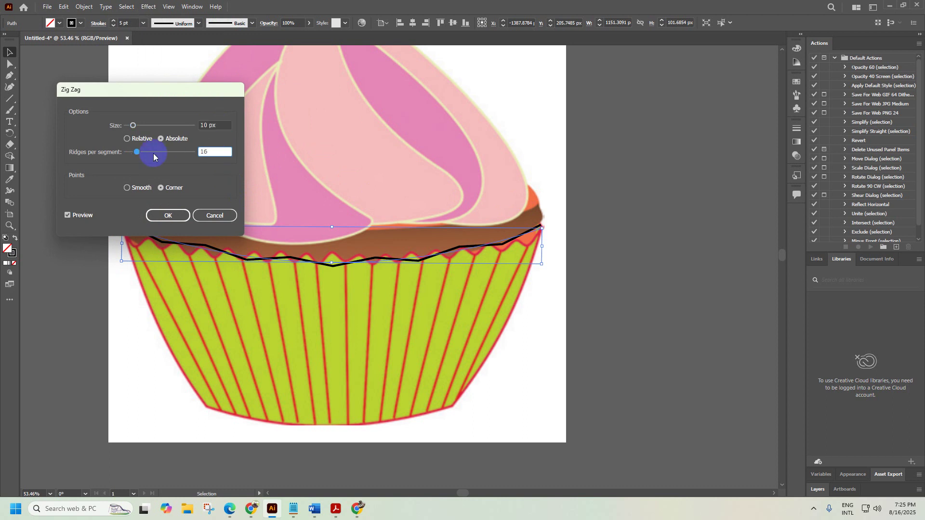
key("Tab")
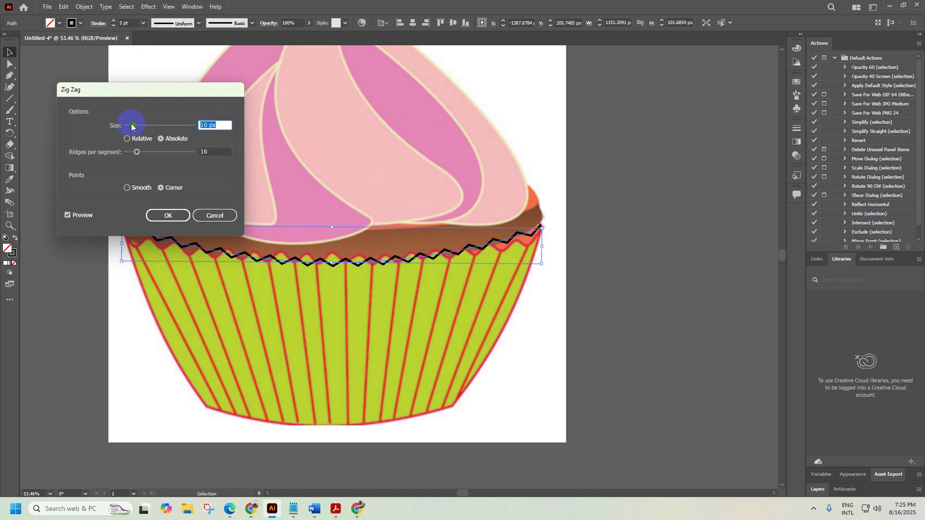
left_click(128, 187)
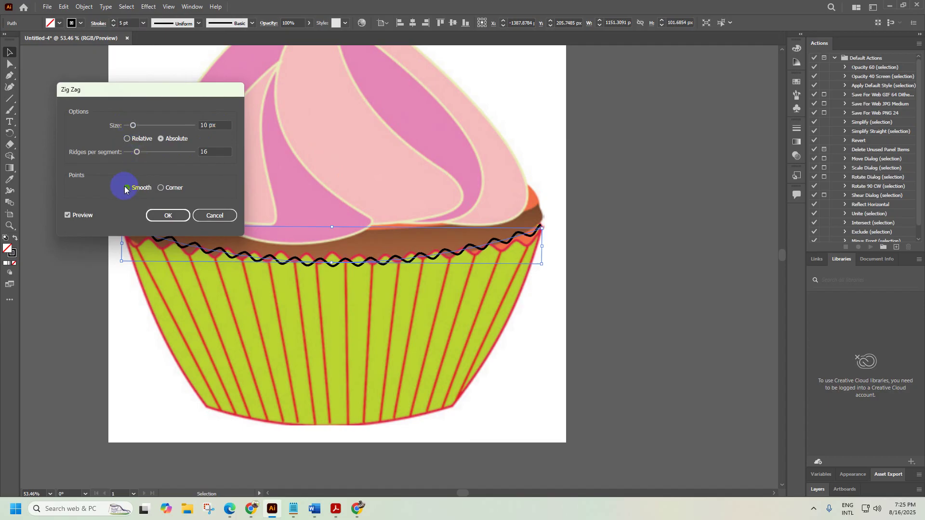
left_click(135, 127)
left_click_drag(138, 126, 138, 128)
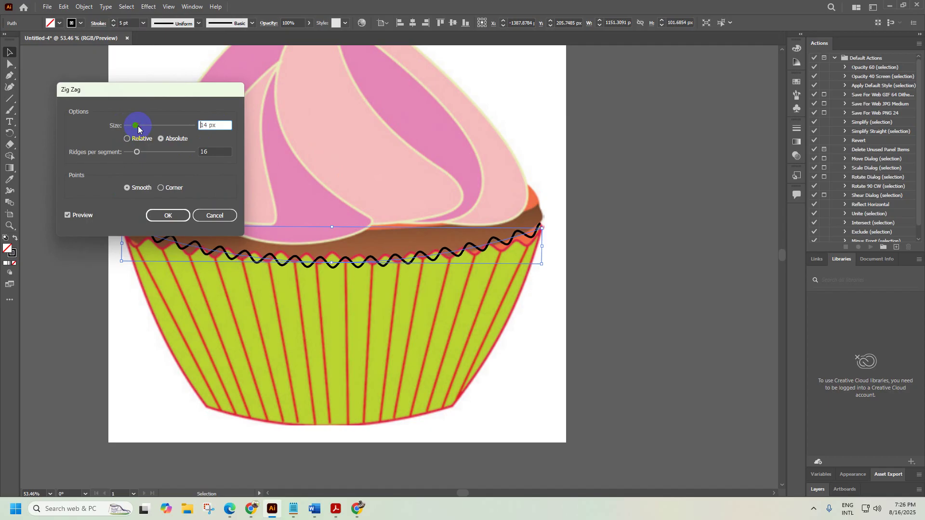
left_click_drag(139, 129, 139, 129)
left_click(175, 215)
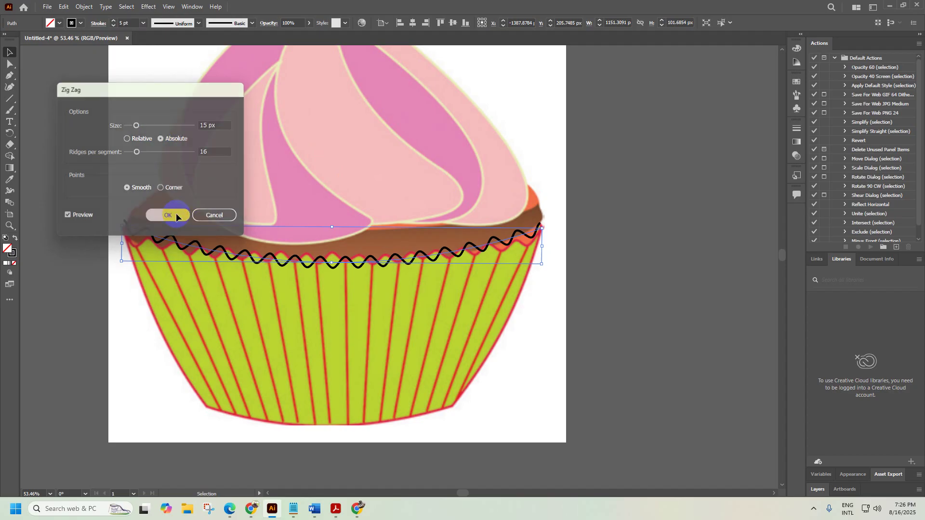
Move the wavy rim line off the reference image onto the empty canvas beside it
left_click_drag(380, 305, 321, 287)
left_click_drag(322, 288, 121, 185)
left_click(192, 237)
Trace the case's right side and curved base on the reference with the Pen tool, starting at the upper right corner
left_click(9, 76)
left_click_drag(510, 351, 605, 197)
left_click_drag(584, 159, 567, 137)
left_click(566, 130)
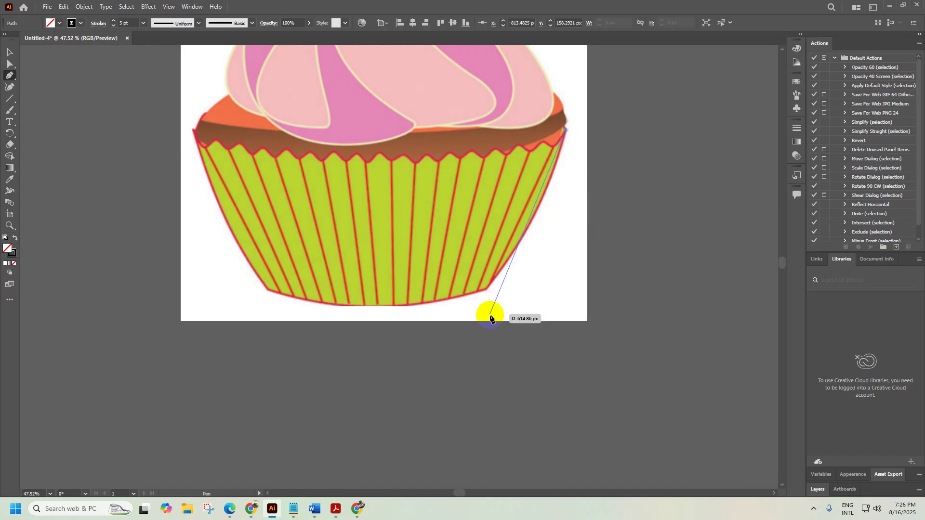
left_click_drag(488, 291, 423, 372)
left_click(488, 291)
mouse_move(267, 290)
left_mouse_down()
mouse_move(143, 244)
mouse_move(171, 279)
mouse_move(265, 296)
left_mouse_up()
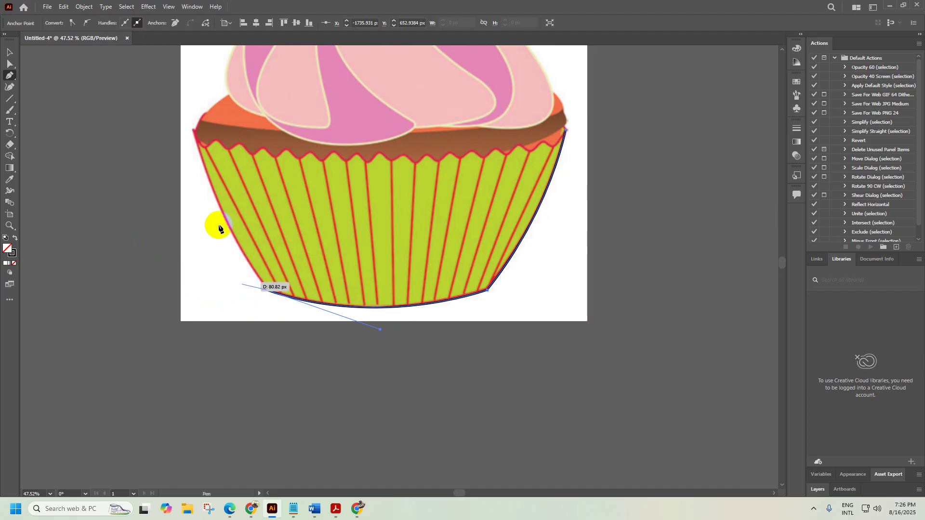
Continue the path up the case's curved left side to its upper left corner and finish the outline
left_click_drag(194, 131, 156, 86)
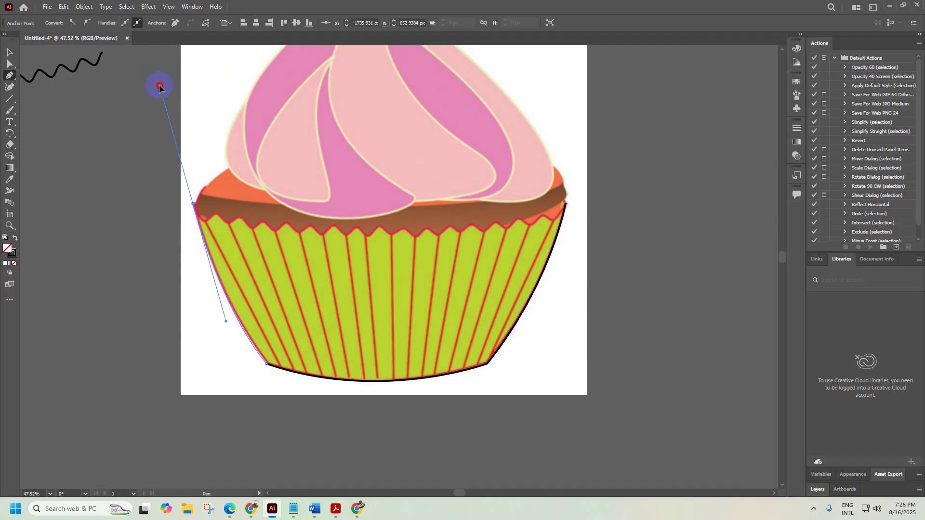
left_click_drag(158, 86, 158, 85)
left_click(192, 203)
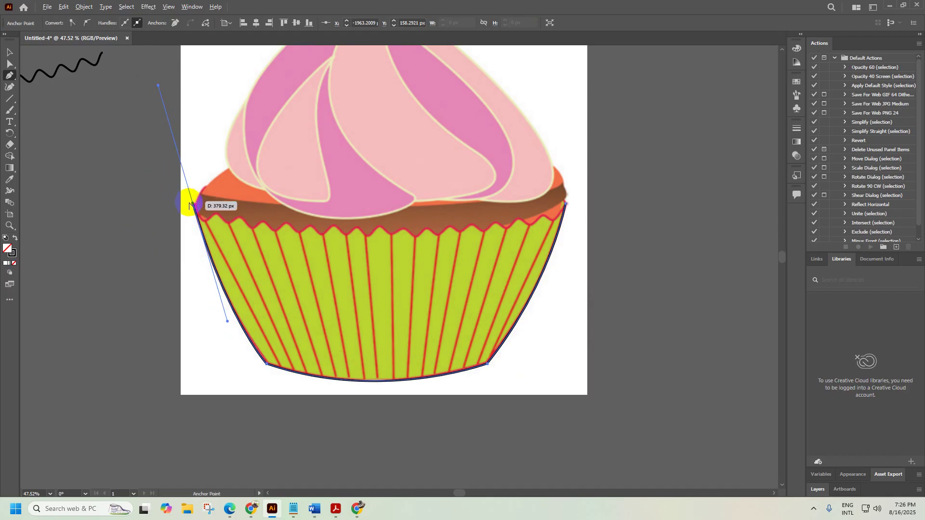
left_click_drag(192, 204, 10, 53)
left_click(11, 52)
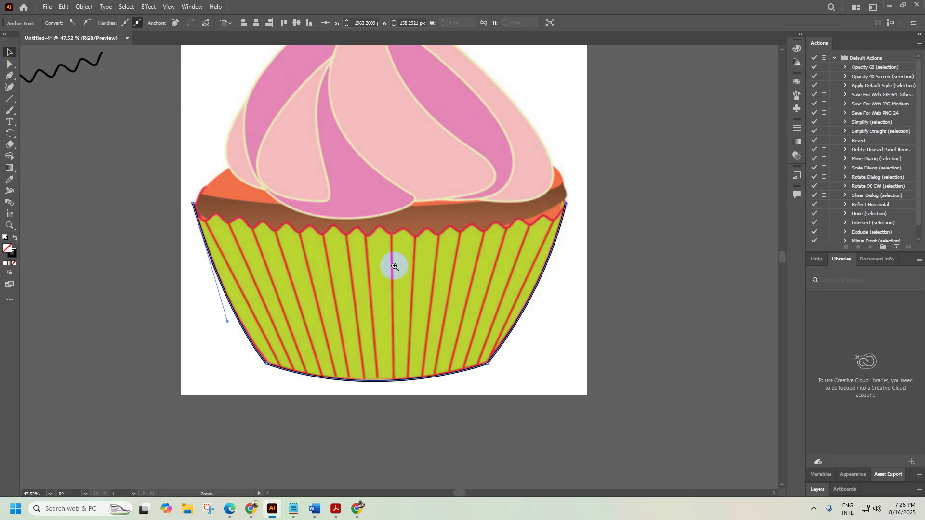
Move the traced case outline off the reference image to meet the wavy rim line
scroll(392, 263, "down", 2)
mouse_move(300, 268)
left_mouse_down()
mouse_move(419, 254)
mouse_move(275, 254)
mouse_move(121, 193)
left_mouse_up()
key("ctrl+space")
mouse_move(145, 123)
left_mouse_down()
mouse_move(155, 122)
mouse_move(196, 295)
mouse_move(138, 128)
mouse_move(490, 197)
mouse_move(307, 318)
mouse_move(252, 294)
mouse_move(200, 215)
mouse_move(169, 230)
mouse_move(174, 205)
left_mouse_up()
key("ctrl+space")
key("ctrl+alt+space")
Line up the outline's upper right end with the end of the wavy rim line
mouse_move(323, 247)
left_mouse_down()
mouse_move(273, 245)
mouse_move(438, 325)
mouse_move(499, 324)
mouse_move(336, 264)
mouse_move(383, 225)
mouse_move(532, 163)
mouse_move(236, 154)
left_mouse_up()
left_click(16, 69)
key("ctrl+space")
left_click_drag(444, 161, 390, 197)
left_click(448, 161)
left_click(448, 161)
key("ctrl+space")
left_click_drag(452, 204, 188, 200)
left_click(9, 52)
left_click(305, 190)
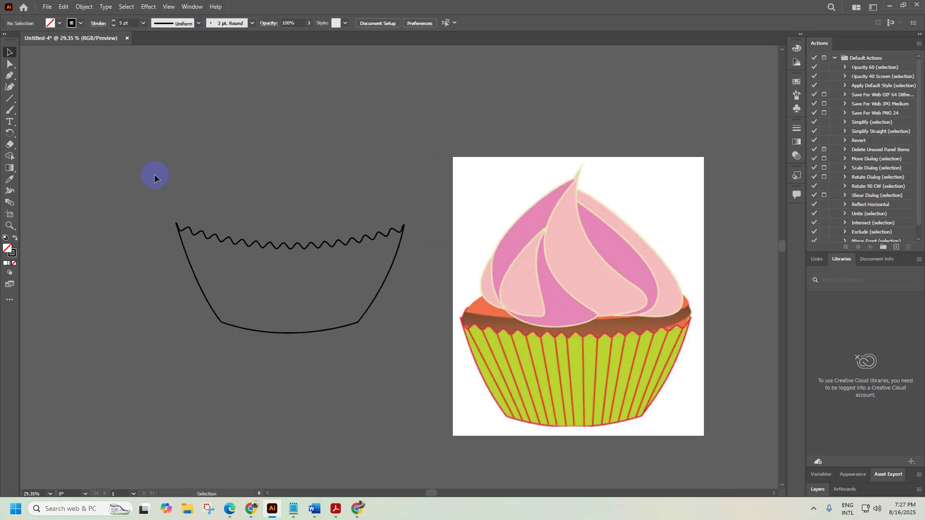
Select the case outline together with the wavy rim, expand their appearance and ungroup them
left_click_drag(410, 387, 410, 388)
key("a")
key("v")
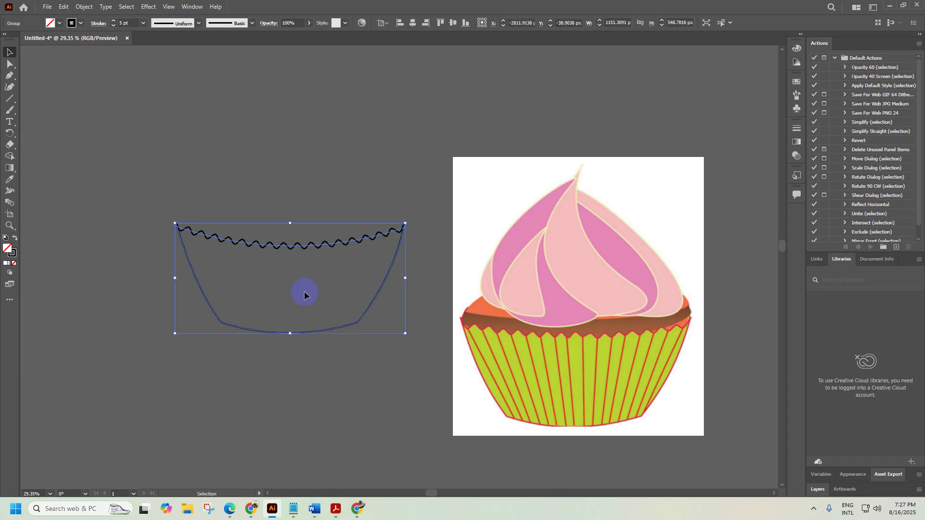
left_click(81, 11)
left_click(145, 134)
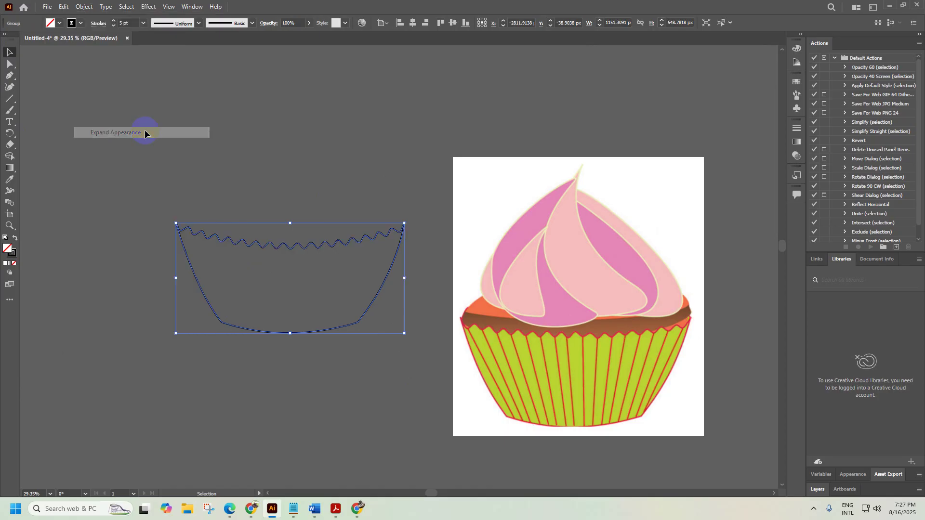
right_click(241, 240)
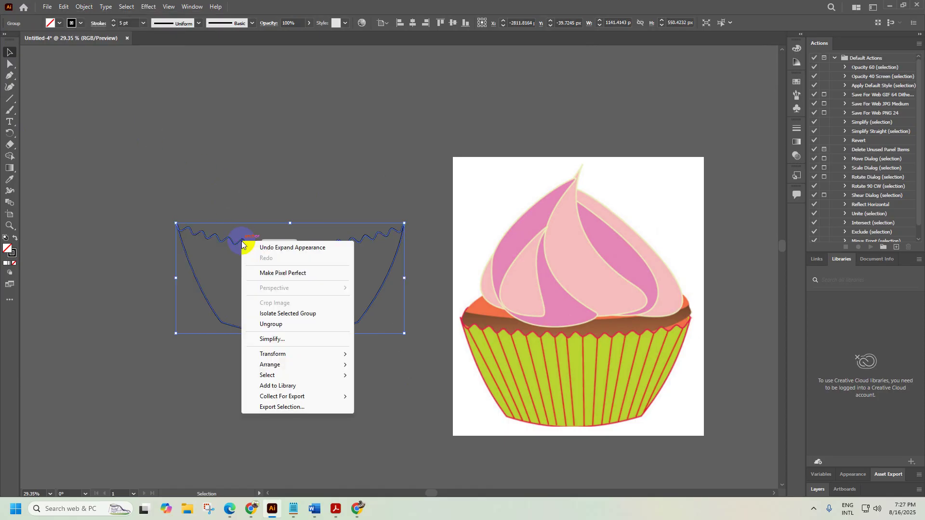
left_click(272, 323)
left_click(139, 162)
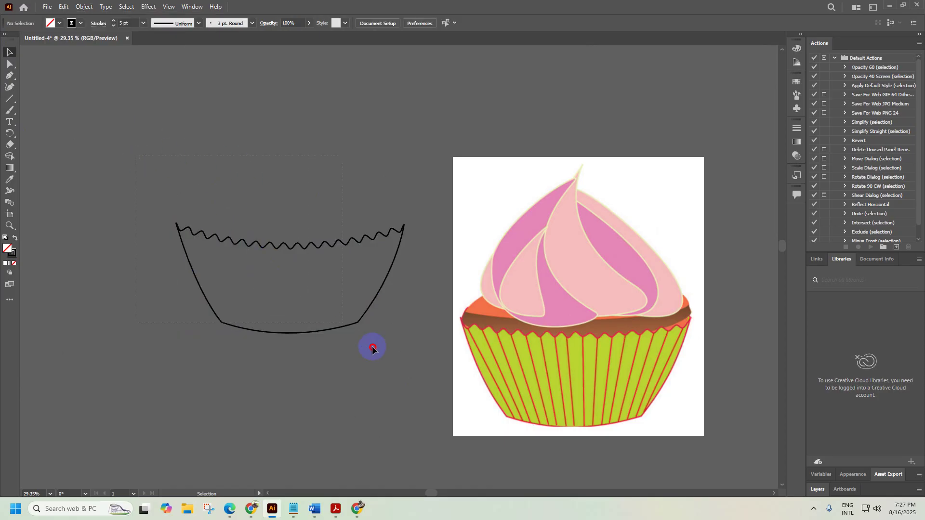
Join the case outline and the wavy rim into one closed path and move it up and to the left
left_click_drag(441, 410, 236, 265)
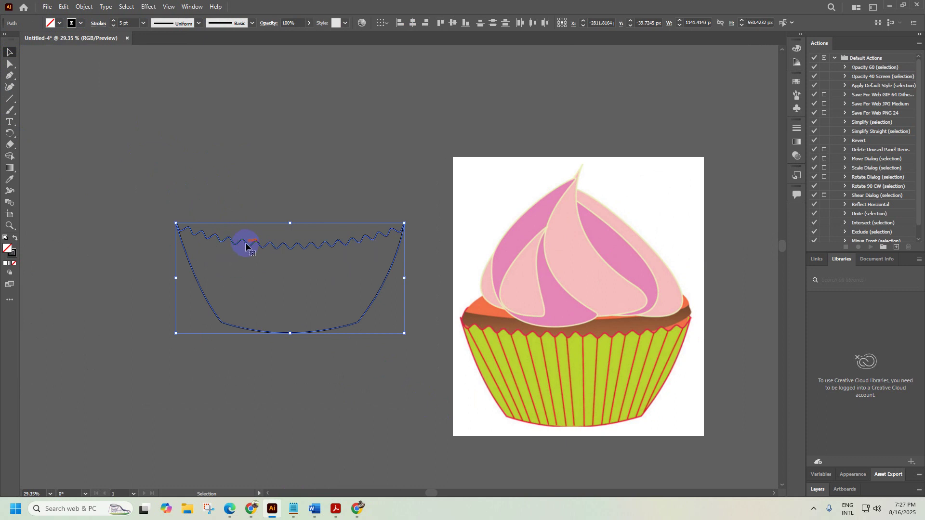
right_click(245, 247)
left_click(159, 272)
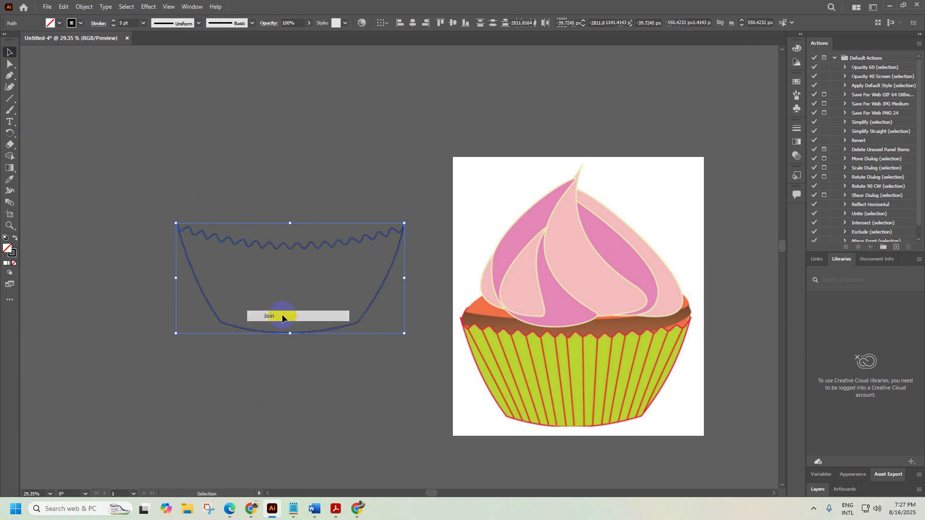
left_click(283, 275)
left_click(334, 278)
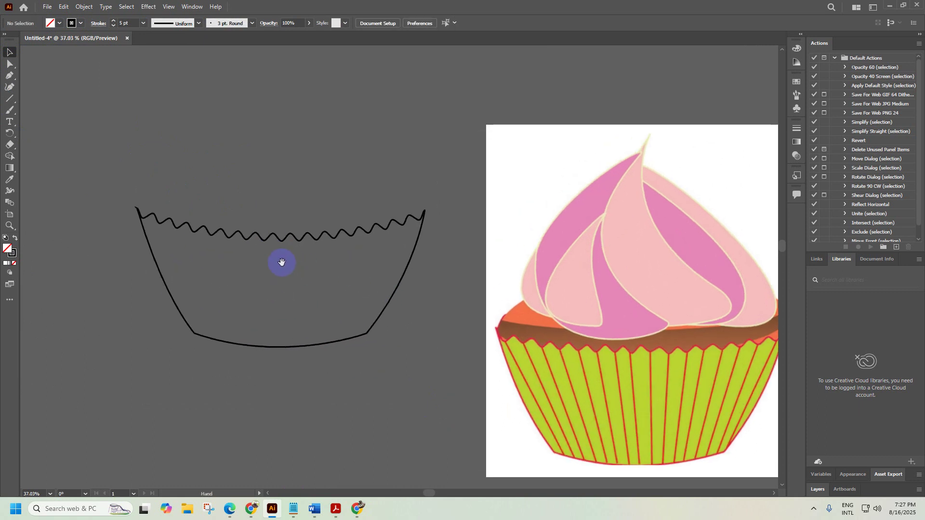
left_click_drag(270, 235, 226, 180)
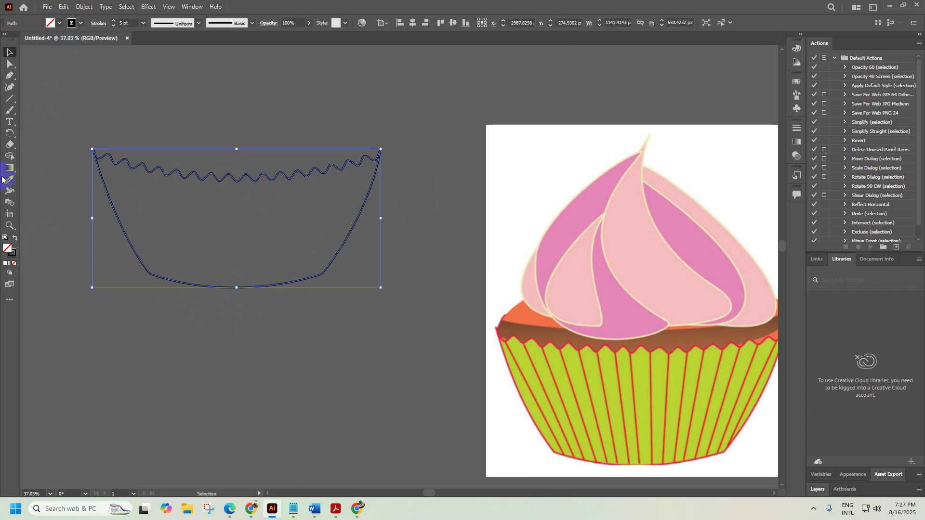
Fill the joined case shape with yellow-green A9BA06 and shift it slightly down and to the right
double_click(6, 247)
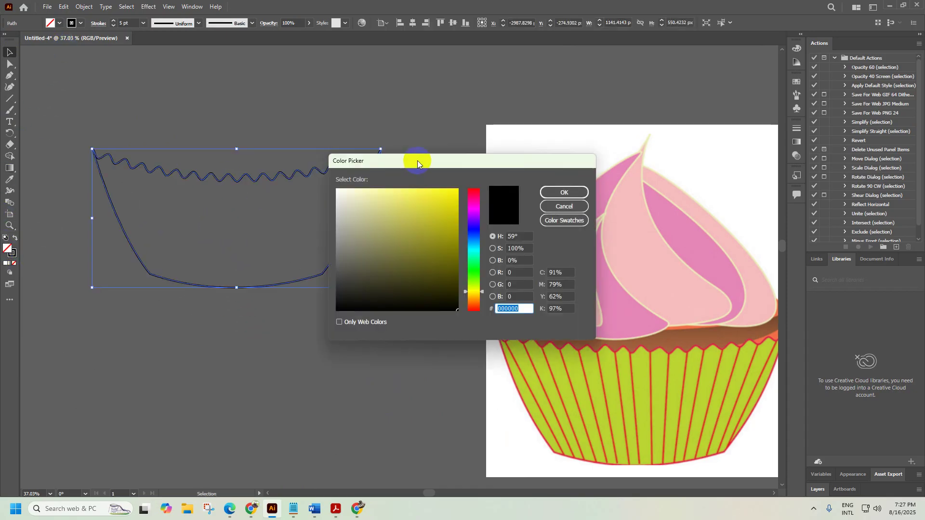
left_click_drag(417, 160, 509, 140)
mouse_move(565, 268)
left_mouse_down()
mouse_move(562, 249)
mouse_move(573, 268)
left_mouse_up()
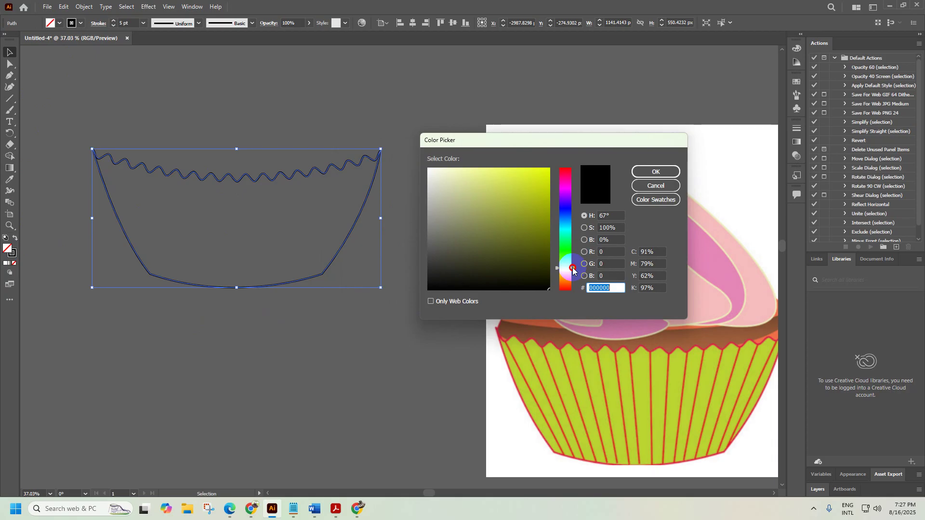
left_click(545, 203)
mouse_move(546, 188)
left_mouse_down()
mouse_move(544, 231)
mouse_move(546, 200)
left_mouse_up()
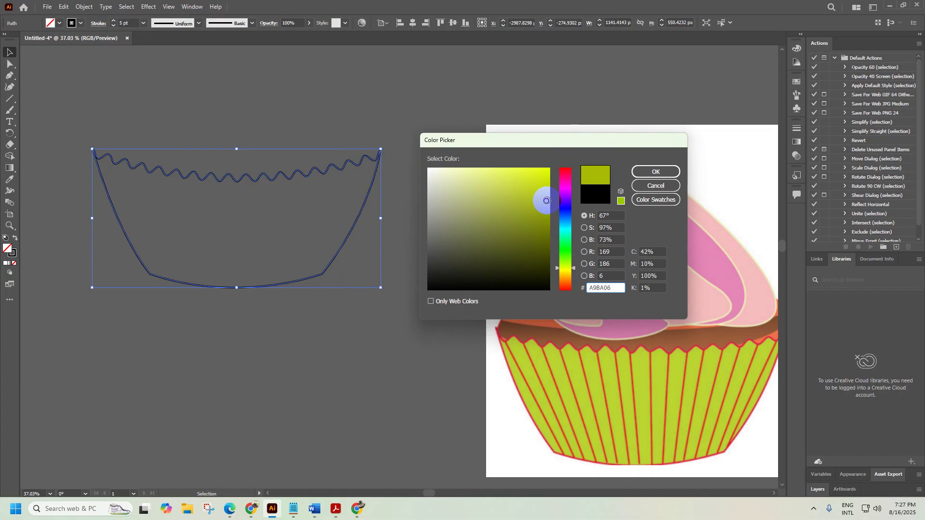
left_click(644, 173)
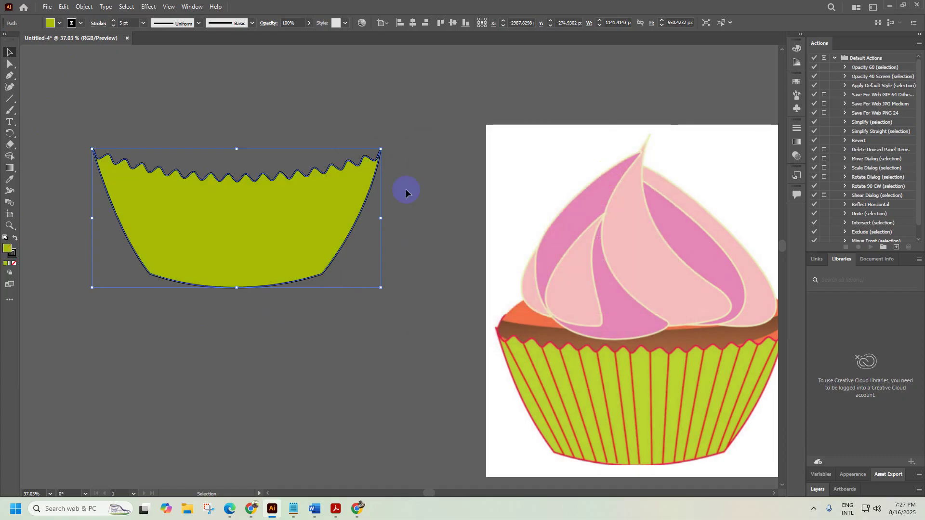
left_click(243, 273)
left_click_drag(243, 273, 271, 298)
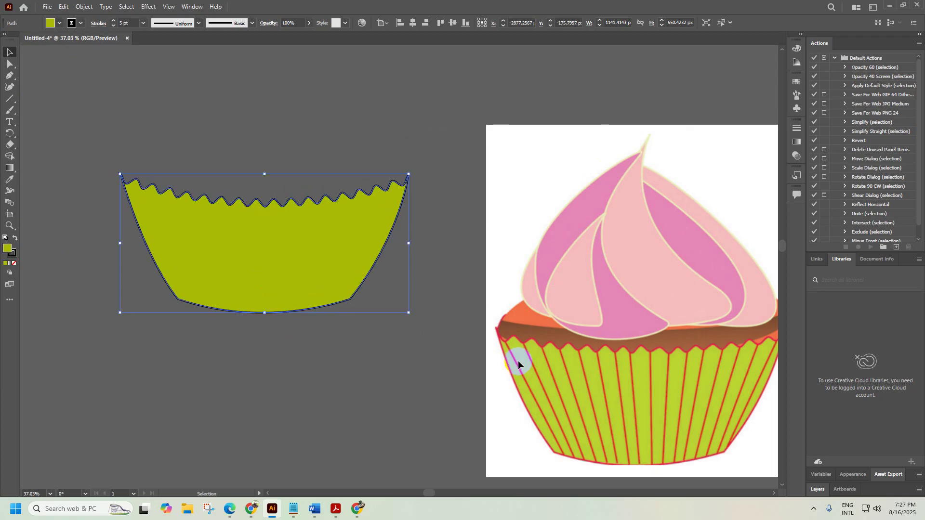
Try the R=212 G=20 B=90 swatch as the case's fill and undo it
left_click(59, 22)
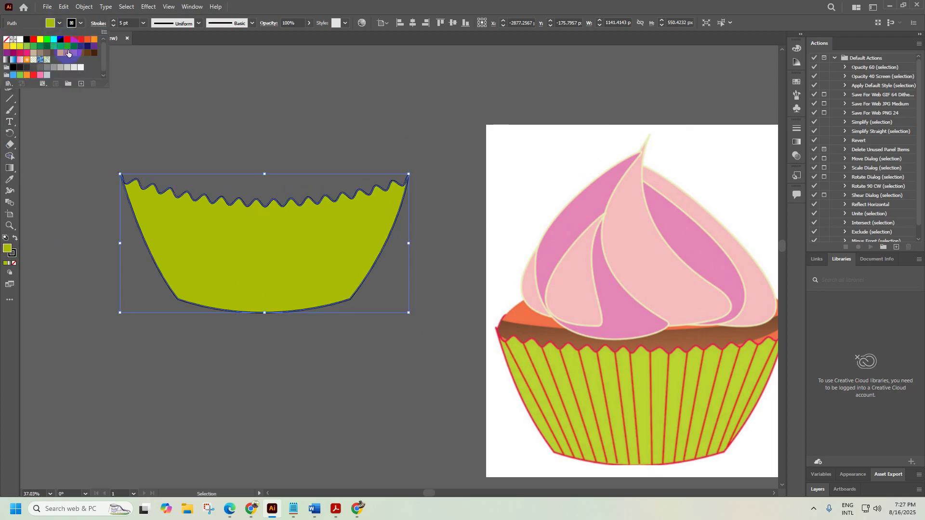
left_click(20, 54)
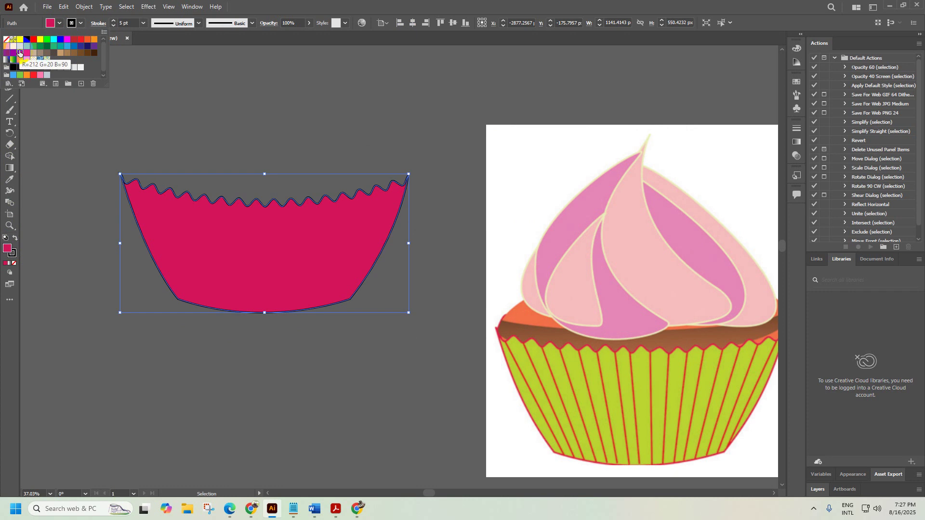
key("Escape")
key("ctrl+z")
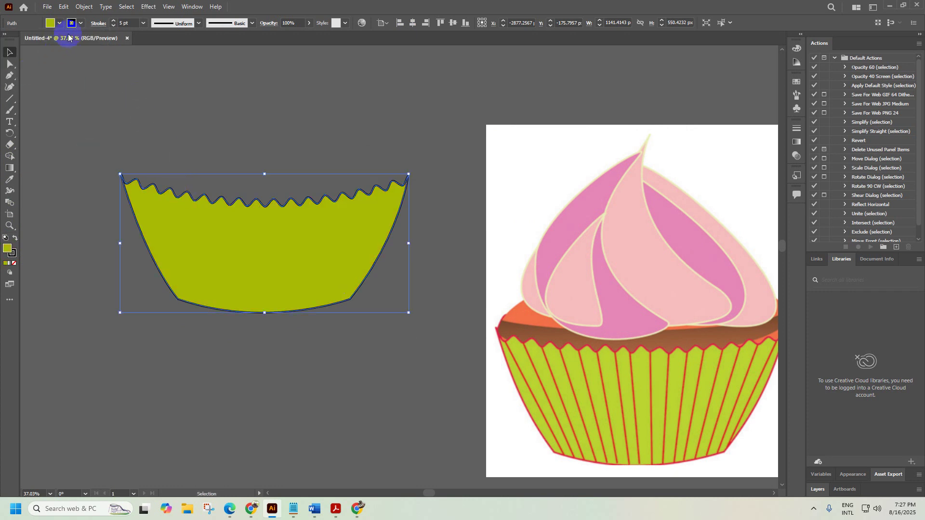
Set the case's stroke colour to the crimson swatch R=212 G=20 B=90 and deselect the shape
left_click(81, 23)
left_click(20, 56)
left_click(271, 132)
left_click(271, 132)
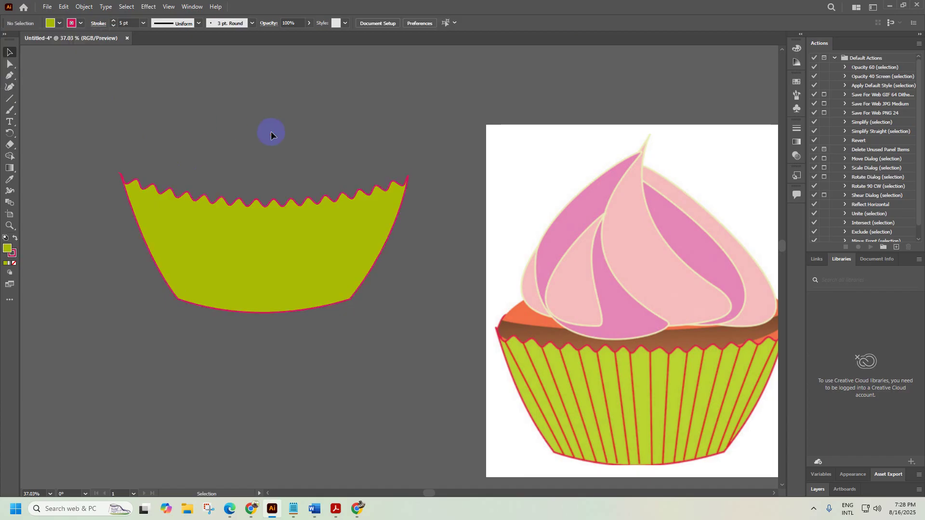
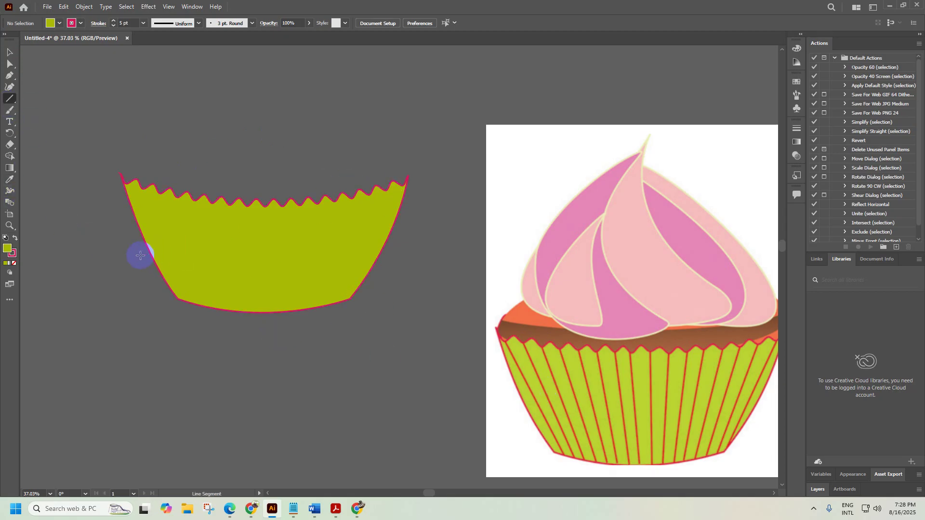
Draw six straight pleat lines fanning from the six leftmost rim valleys down to the case's bottom edge with the Line Segment tool
left_click(131, 194)
left_click(484, 278)
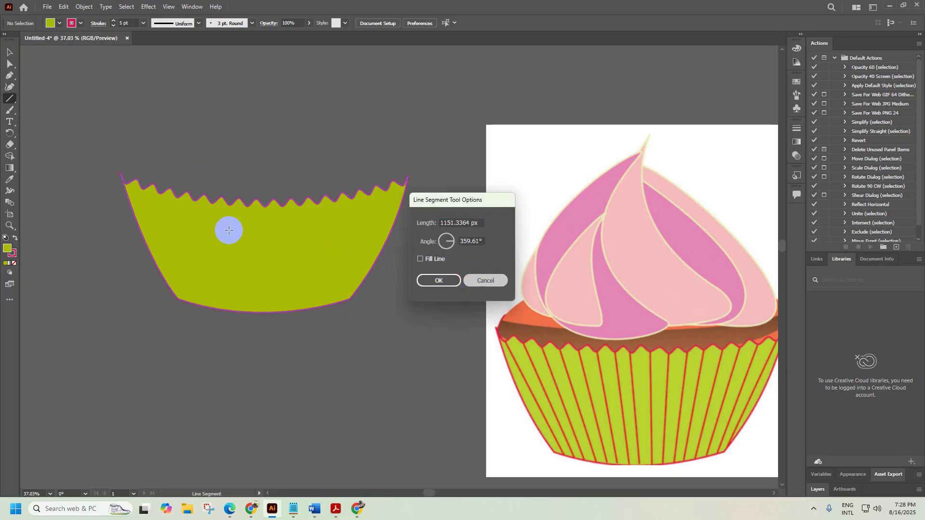
left_click_drag(127, 186, 185, 299)
left_click(242, 284)
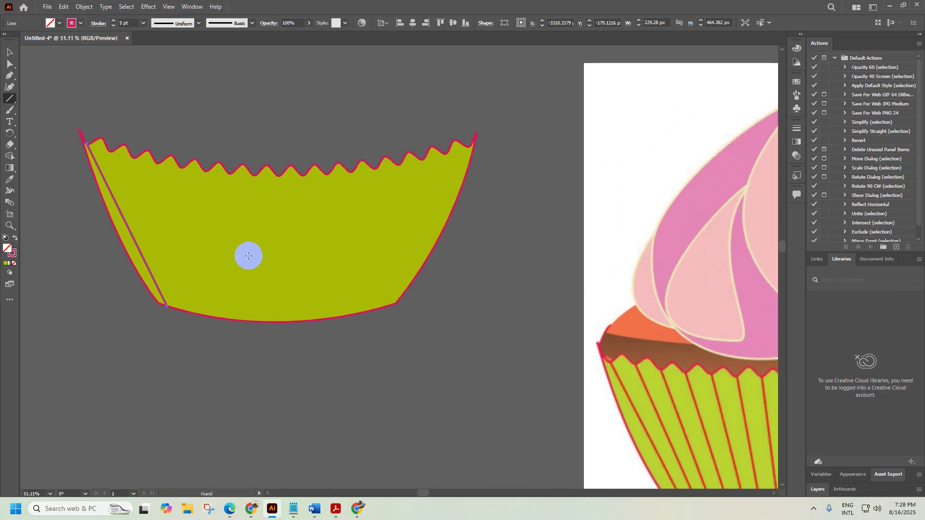
left_click_drag(111, 152, 177, 308)
left_click_drag(134, 157, 188, 312)
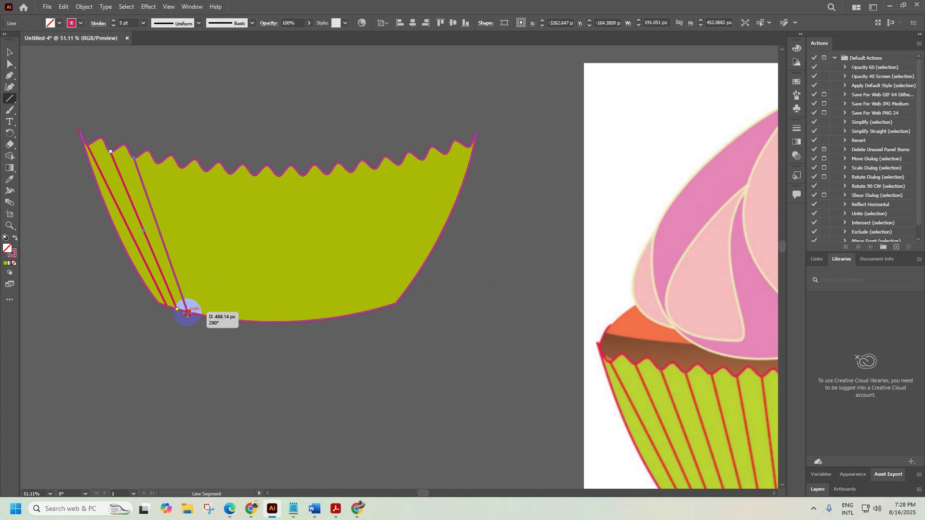
left_click_drag(187, 312, 187, 313)
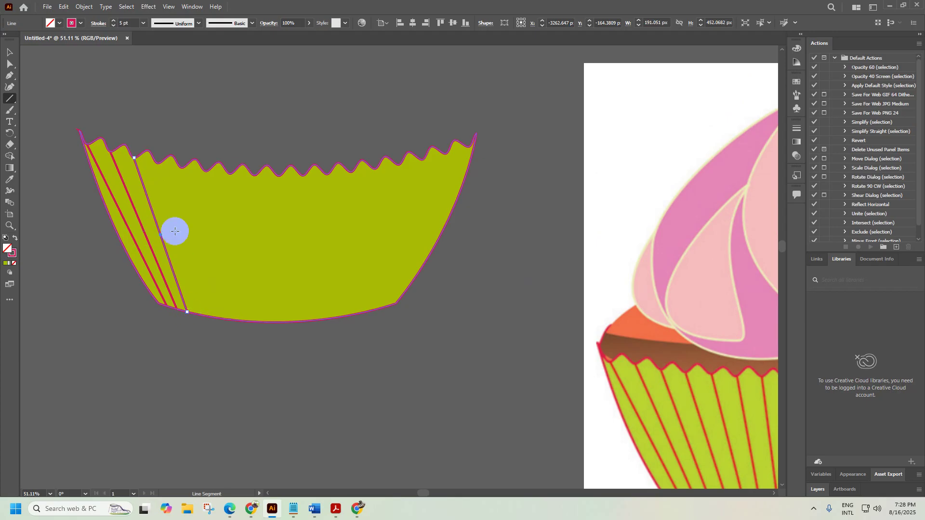
left_click_drag(157, 163, 196, 314)
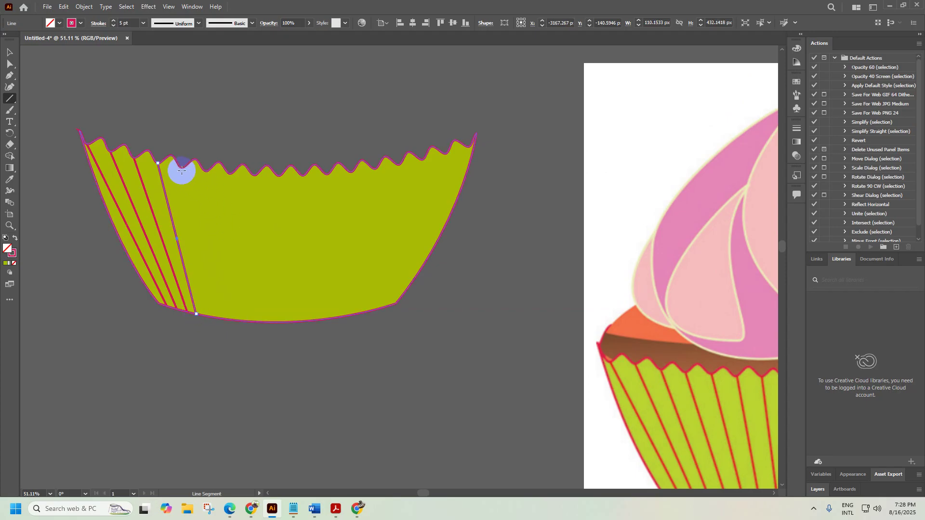
left_click_drag(181, 168, 207, 316)
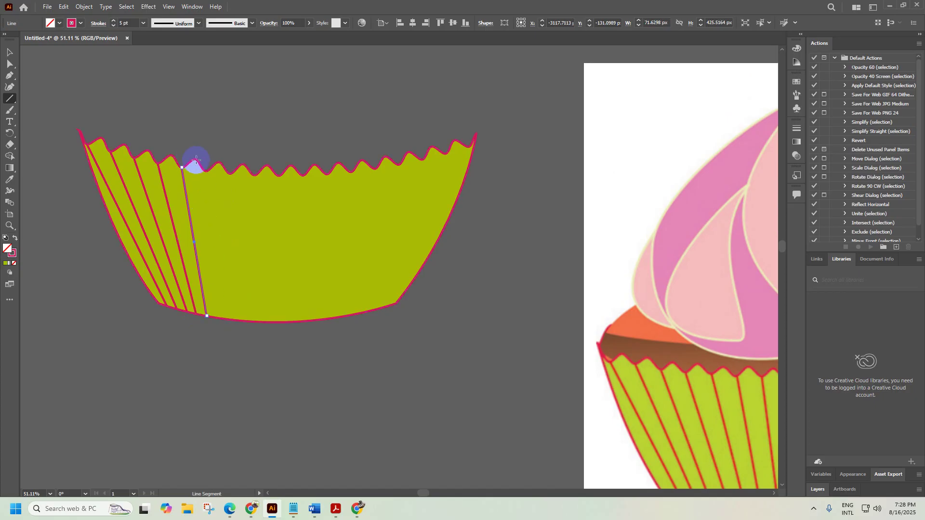
left_click_drag(205, 171, 217, 319)
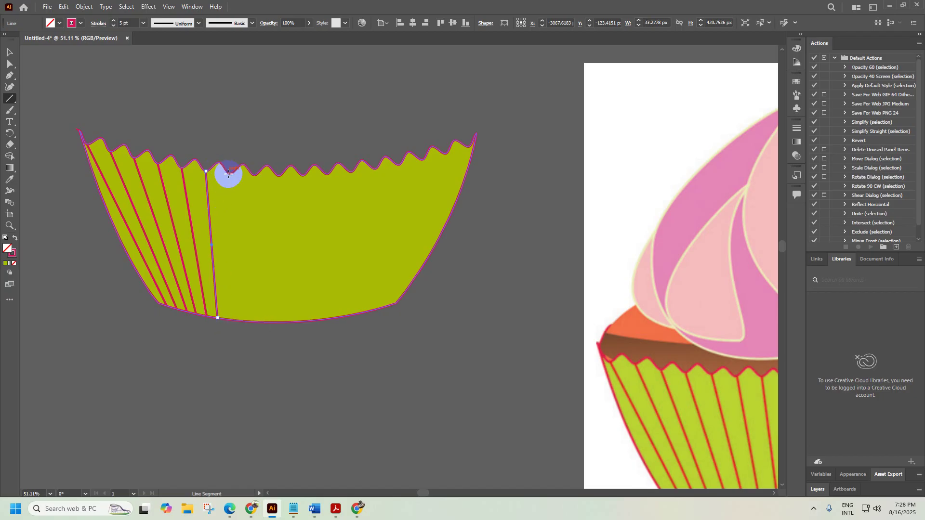
Draw the seventh and eighth pleat lines from the next rim valleys to the case's bottom edge
left_click_drag(230, 173, 228, 319)
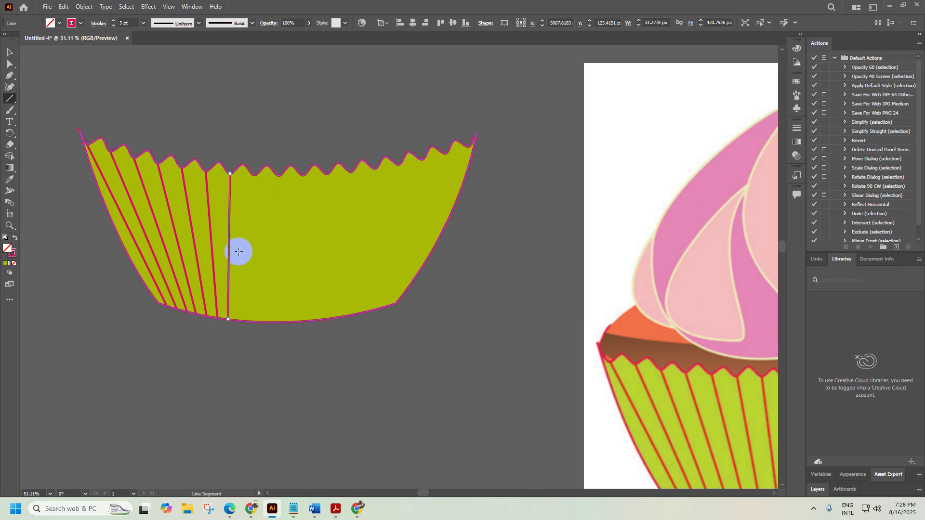
left_click_drag(253, 176, 240, 321)
scroll(516, 301, "down", 2)
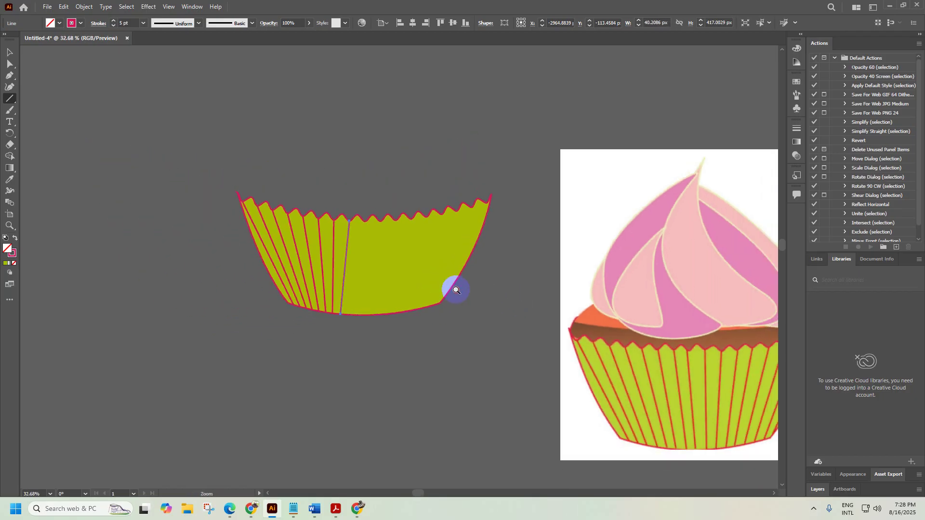
left_click_drag(454, 289, 403, 285)
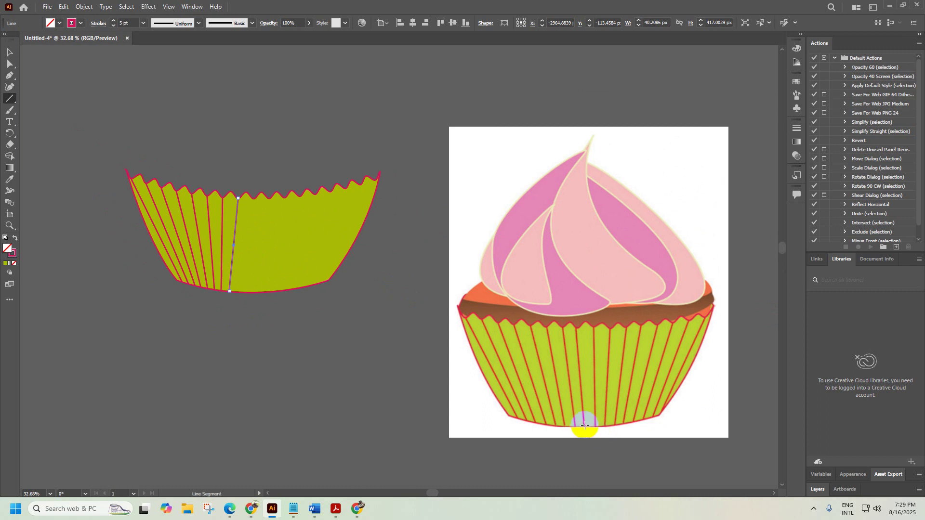
Move the lower ends of the seventh and eighth pleat lines slightly right along the bottom edge
left_click_drag(241, 283, 255, 262)
key("a")
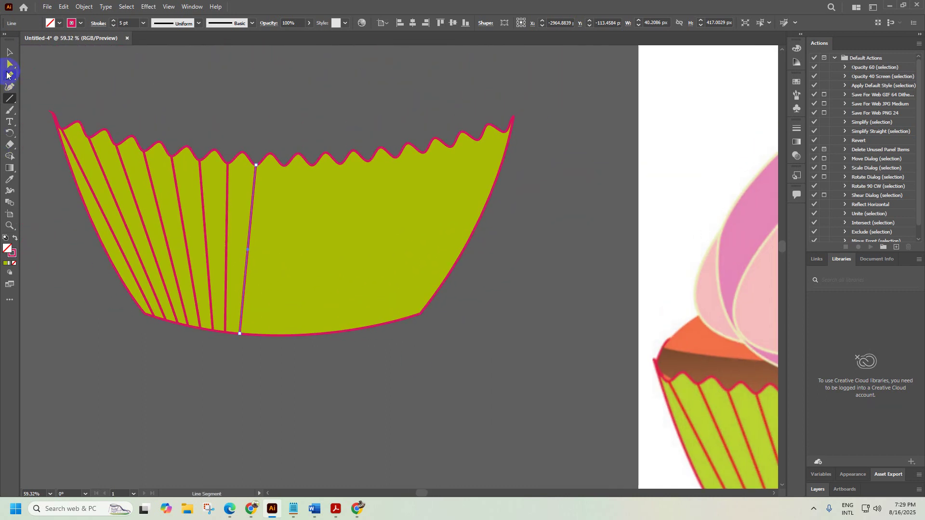
mouse_move(242, 333)
left_mouse_down()
mouse_move(252, 334)
mouse_move(221, 324)
mouse_move(228, 331)
left_mouse_up()
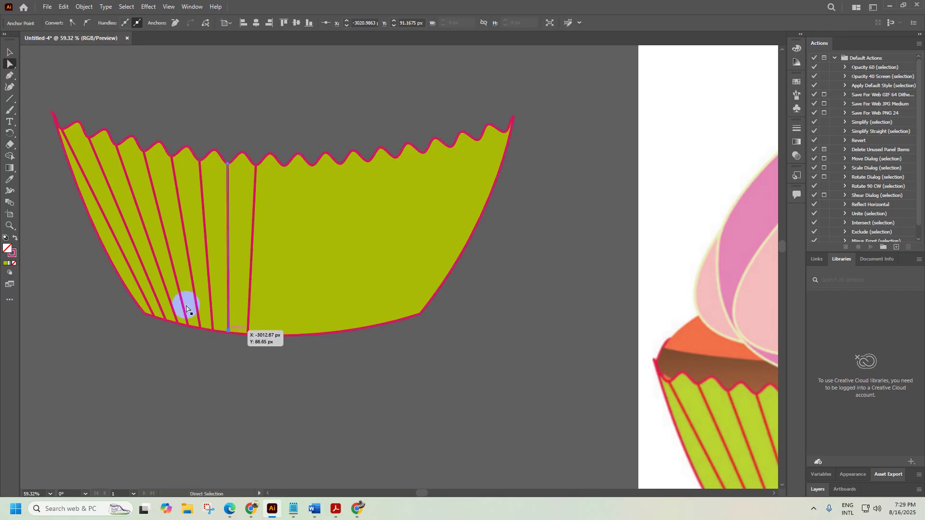
Draw a ninth pleat line from the next rim valley to the bottom edge
left_click(8, 99)
left_click_drag(265, 222, 266, 332)
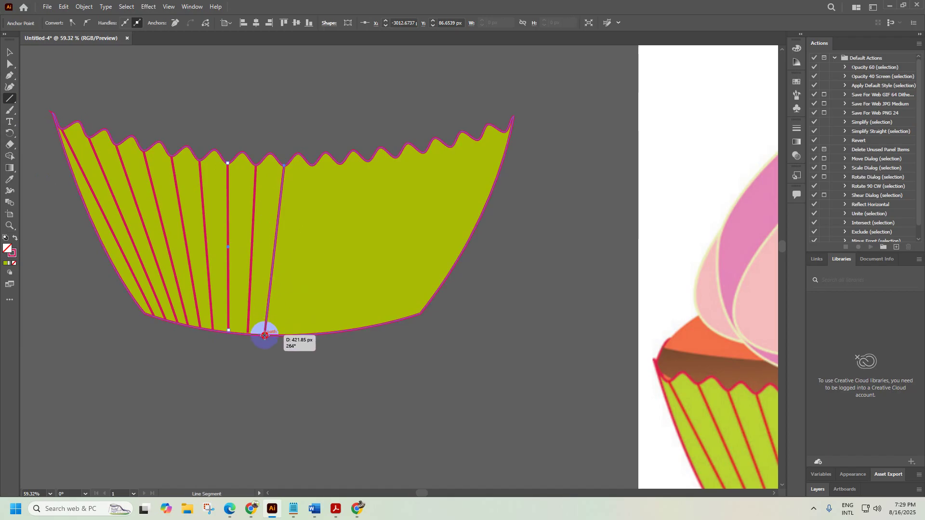
left_click_drag(266, 333, 266, 334)
Undo the pleat lines drawn after the sixth one from the left
left_click(337, 306, "ctrl+alt")
left_click_drag(341, 306, 417, 299)
key("ctrl+z")
key("ctrl+z")
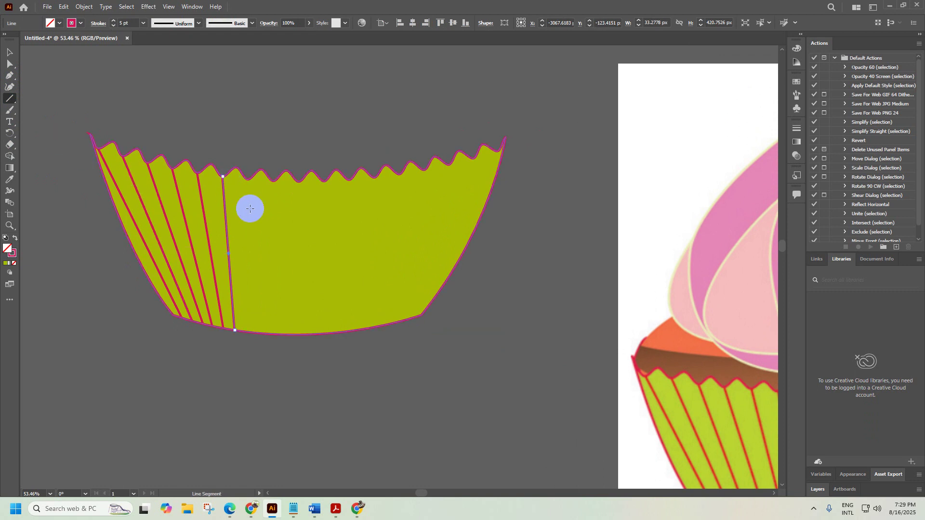
Draw near-vertical pleat lines from the seventh and eighth rim valleys, and move the seventh's lower end slightly right along the bottom edge
left_click_drag(247, 180, 246, 332)
left_click_drag(273, 182, 272, 334)
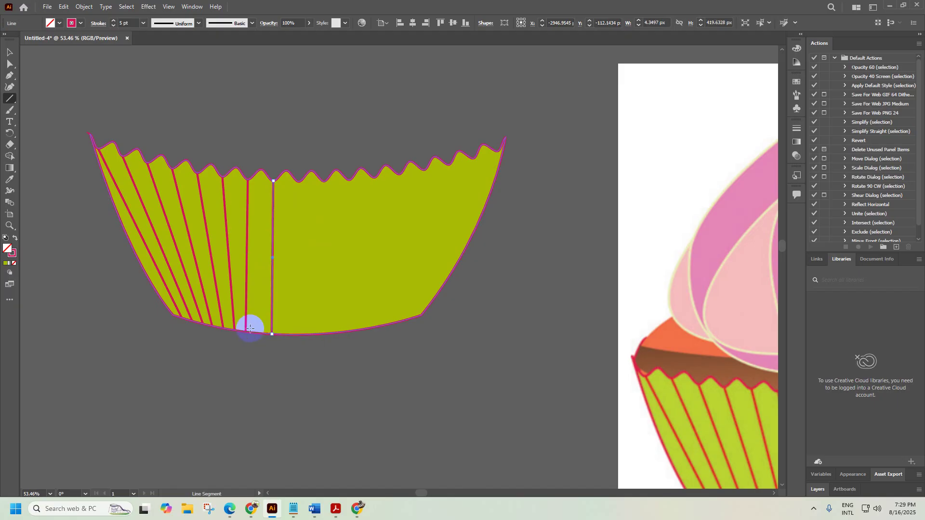
left_click(10, 63)
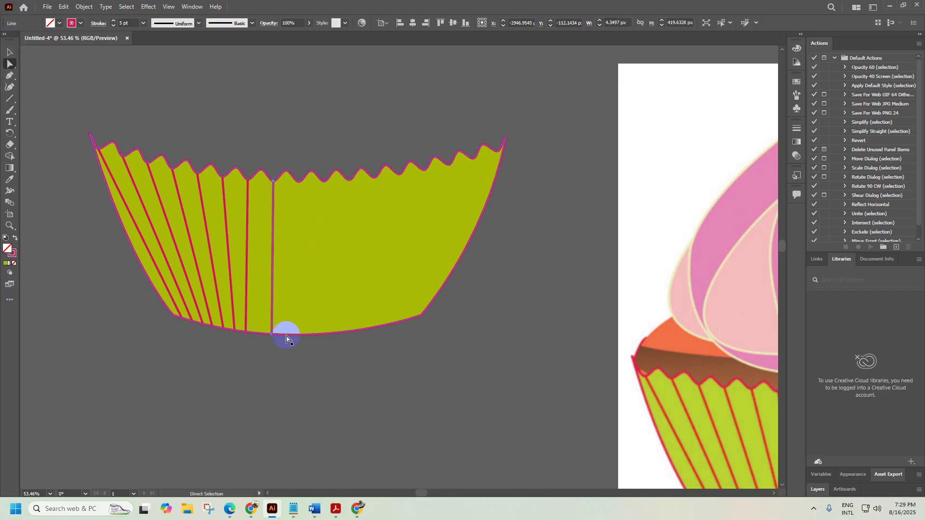
left_click(246, 333)
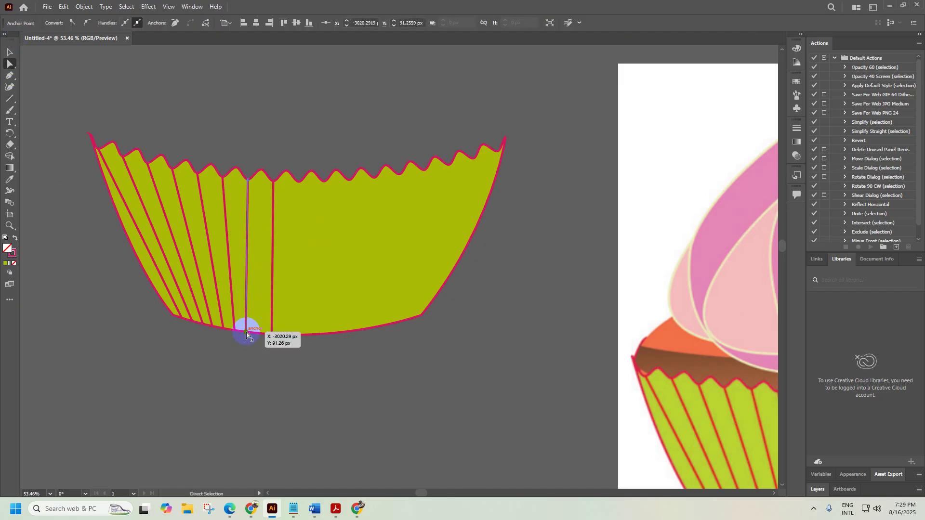
left_click_drag(248, 332, 250, 333)
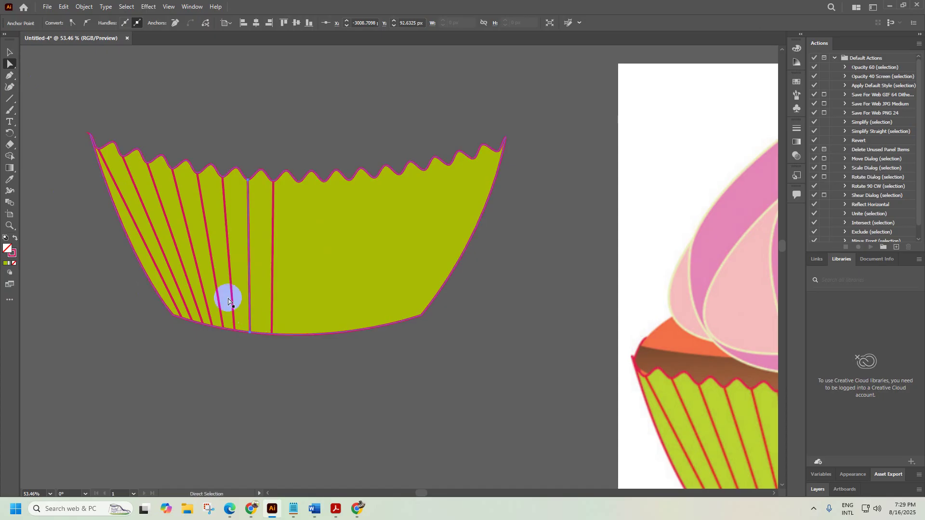
Undo the redrawn seventh and eighth pleat lines, leaving the six leftmost ones
left_click(10, 101)
left_click_drag(298, 235, 299, 185)
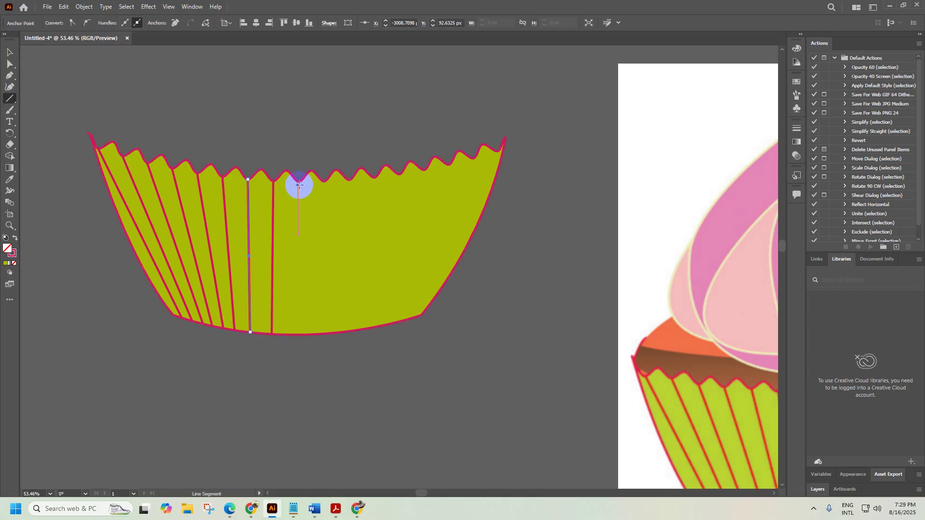
left_click_drag(543, 274, 397, 273)
scroll(601, 263, "down", 2)
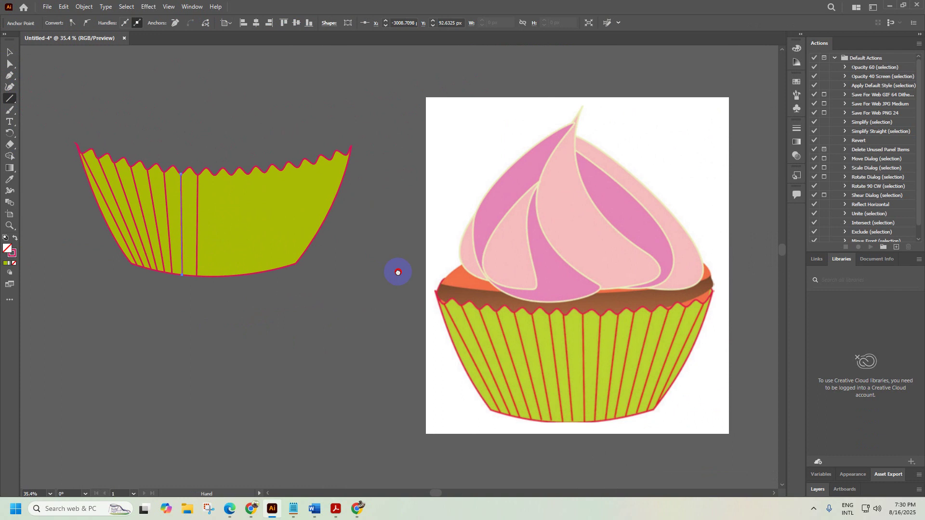
left_click_drag(398, 272, 408, 275)
key("ctrl+z")
key("ctrl+z")
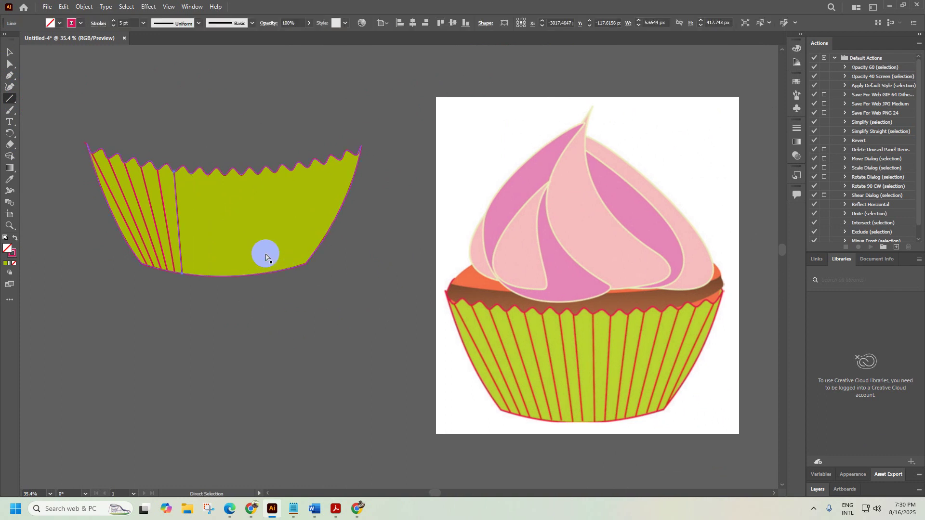
Undo the pleat lines drawn after the fourth one from the left
scroll(149, 206, "up", 3)
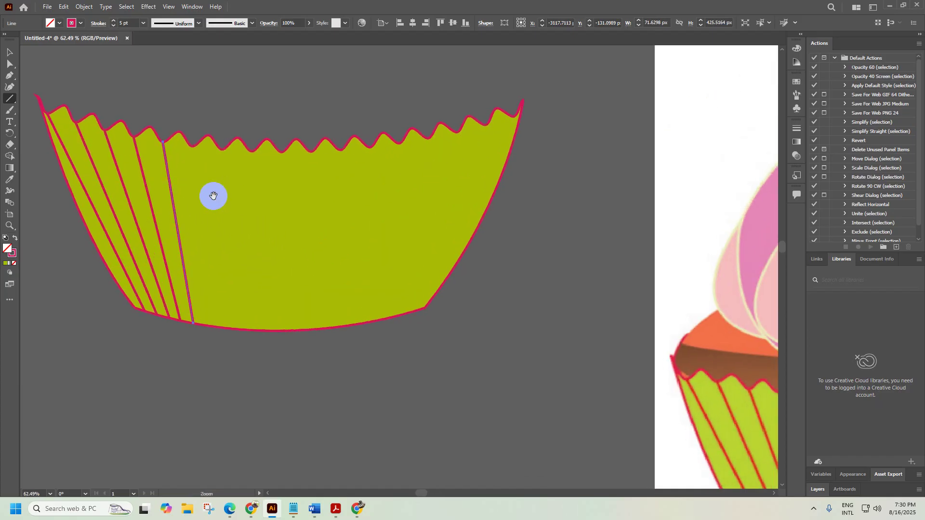
key("ctrl+z")
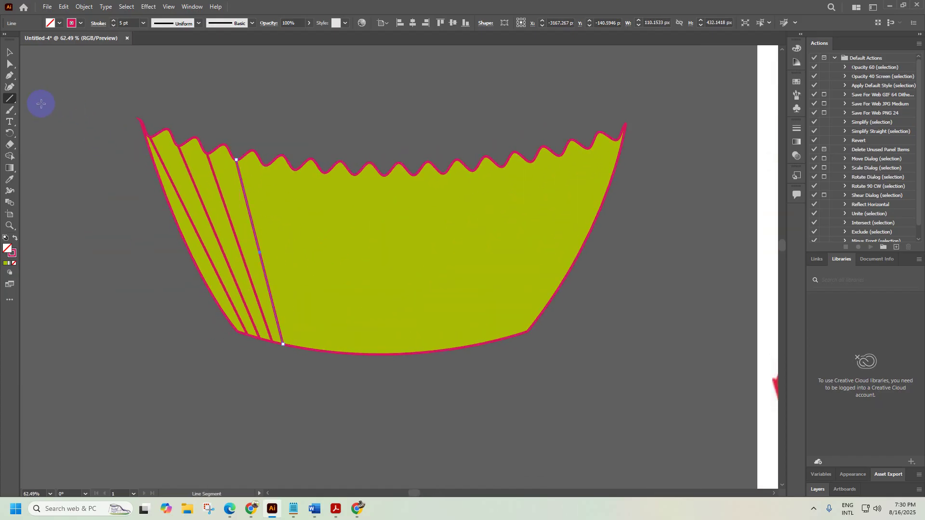
Try different slants for the pleat lines from the fifth, sixth and seventh rim valleys, then undo them
left_click_drag(265, 166, 291, 346)
left_click_drag(296, 170, 297, 347)
left_click_drag(325, 172, 313, 350)
key("ctrl+z")
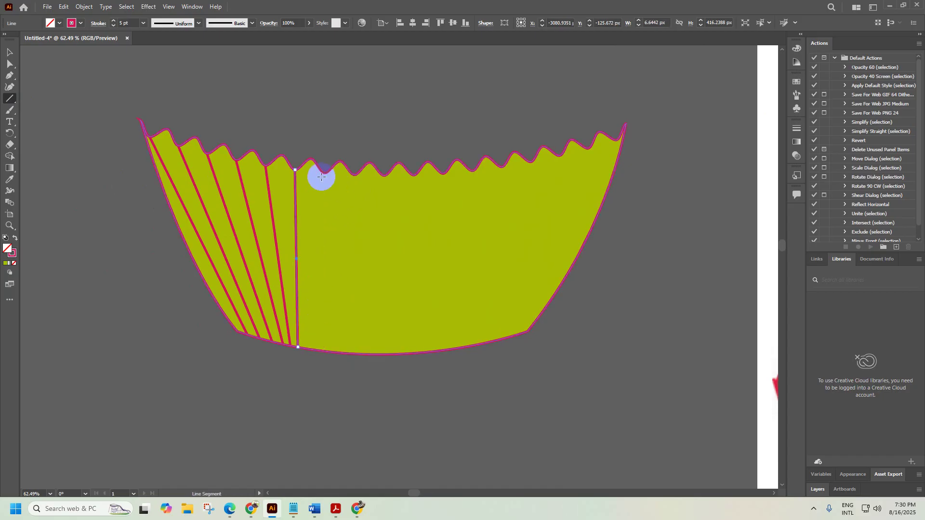
key("ctrl+z")
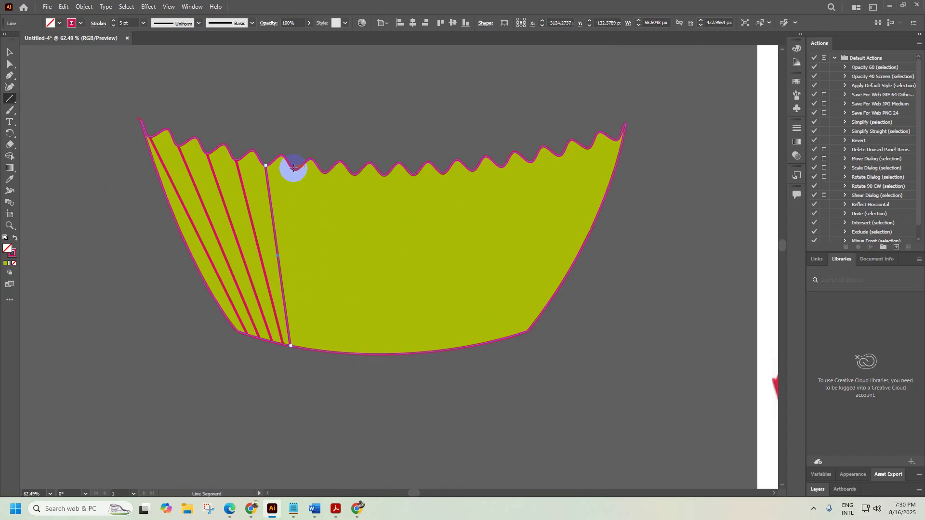
left_click_drag(295, 170, 312, 349)
key("ctrl+z")
key("ctrl+z")
Draw pleat lines from the fifth to tenth rim valleys down to the bottom edge, turning from a right slant through vertical to a left slant
left_click_drag(265, 165, 299, 347)
left_click_drag(295, 170, 320, 350)
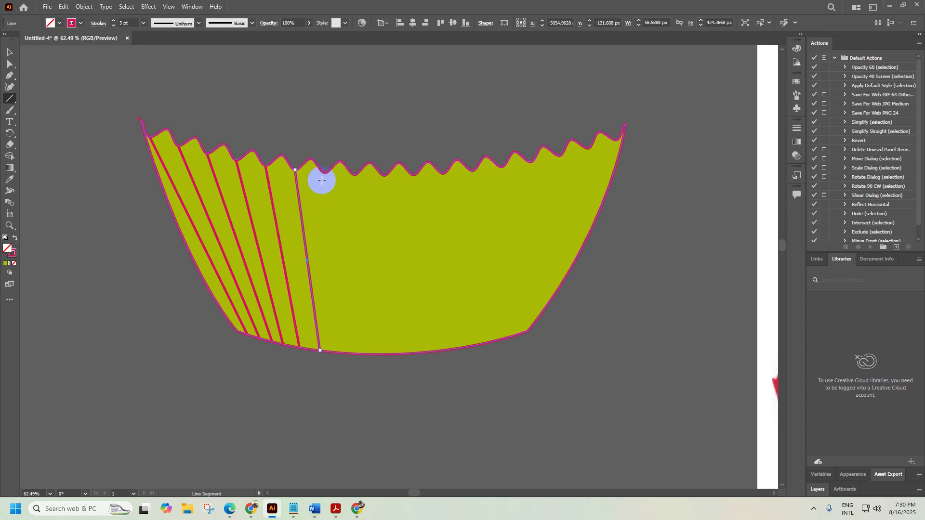
left_click_drag(325, 176, 340, 353)
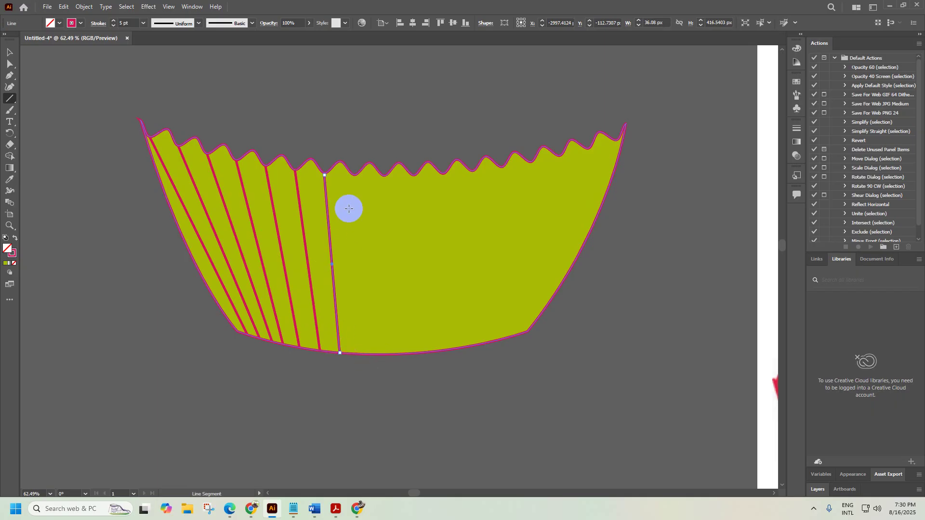
left_click_drag(354, 175, 356, 354)
left_click_drag(385, 175, 369, 354)
left_click_drag(413, 175, 388, 353)
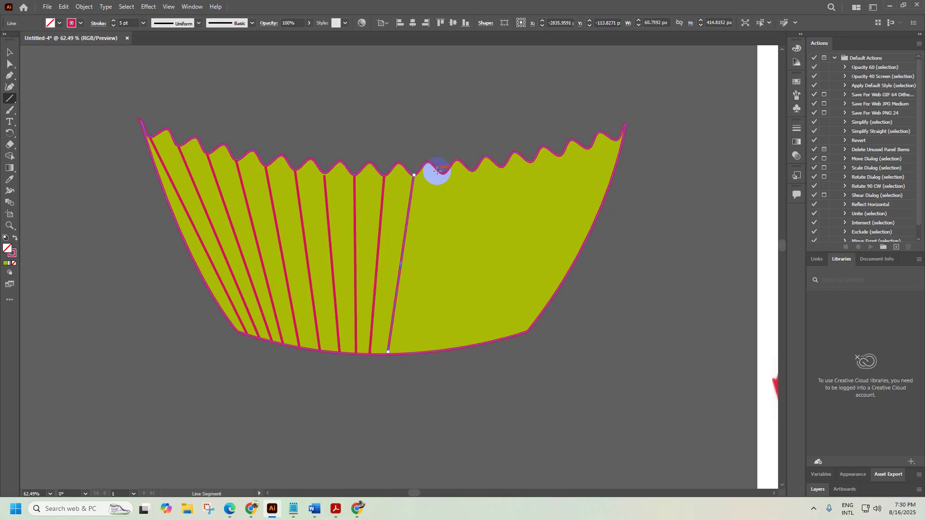
Draw inward-slanting pleat lines from the eleventh to seventeenth rim valleys down to the bottom edge, completing the right half of the case
left_click_drag(444, 173, 406, 354)
left_click_drag(473, 171, 425, 352)
left_click_drag(500, 167, 446, 349)
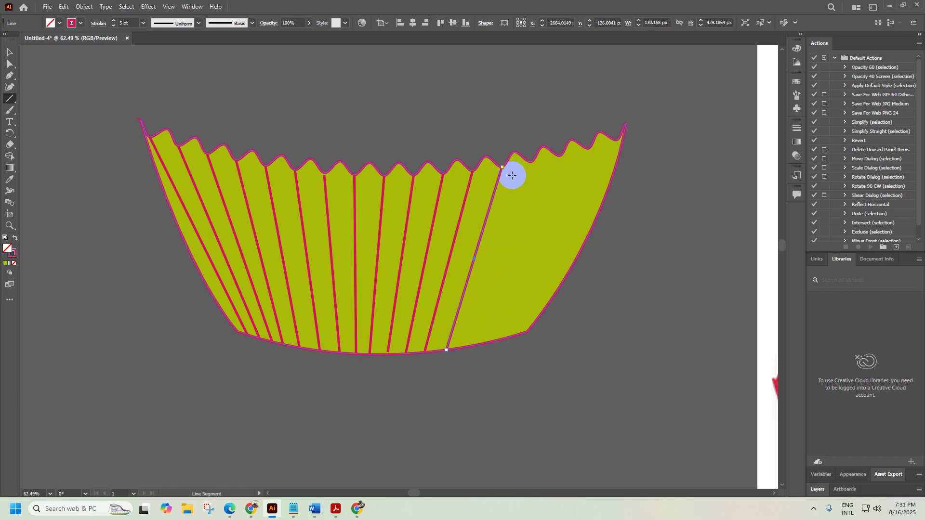
left_click_drag(531, 161, 465, 347)
left_click_drag(559, 157, 484, 344)
left_click_drag(588, 148, 502, 339)
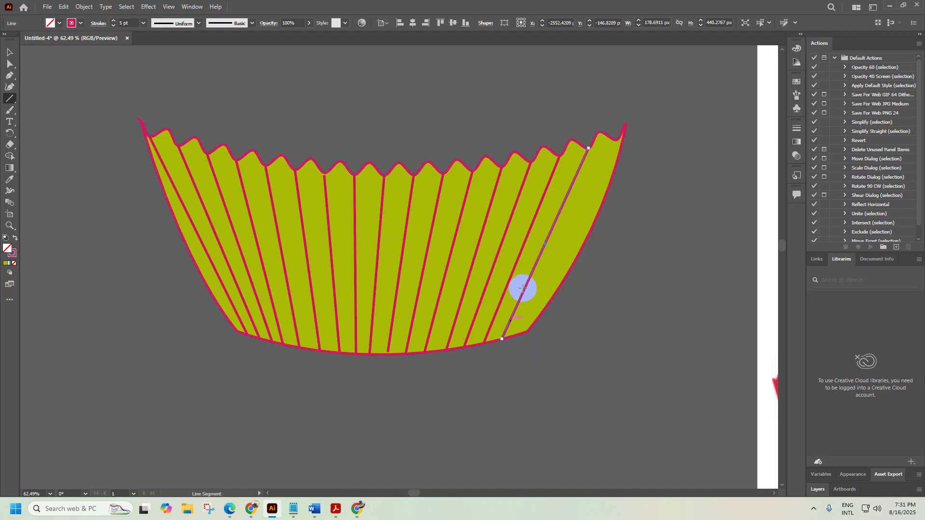
left_click_drag(617, 140, 514, 335)
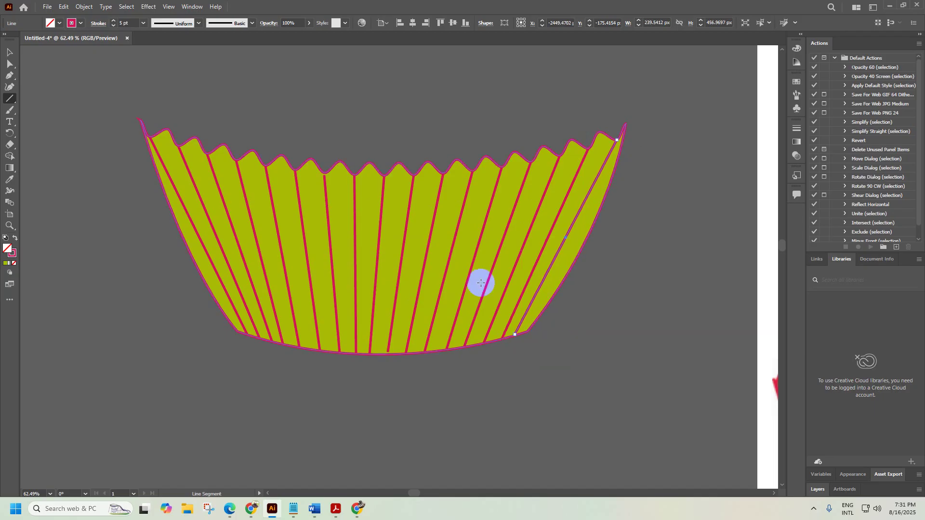
Nudge the lower ends of the thirteenth and eleventh pleat lines slightly right along the case's bottom edge
left_click(11, 56)
left_click_drag(503, 169, 371, 165)
left_click_drag(454, 179, 326, 225)
left_click(551, 225)
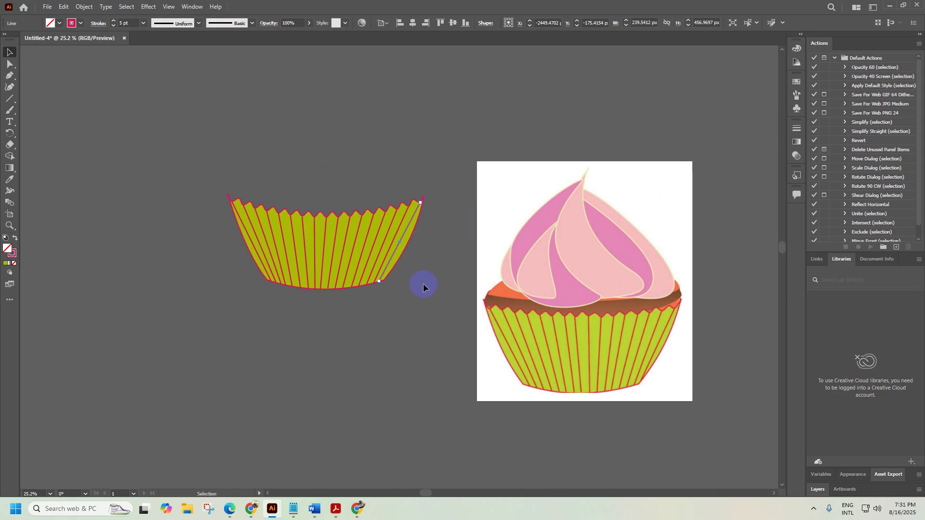
left_click_drag(330, 274, 396, 241)
left_click(10, 64)
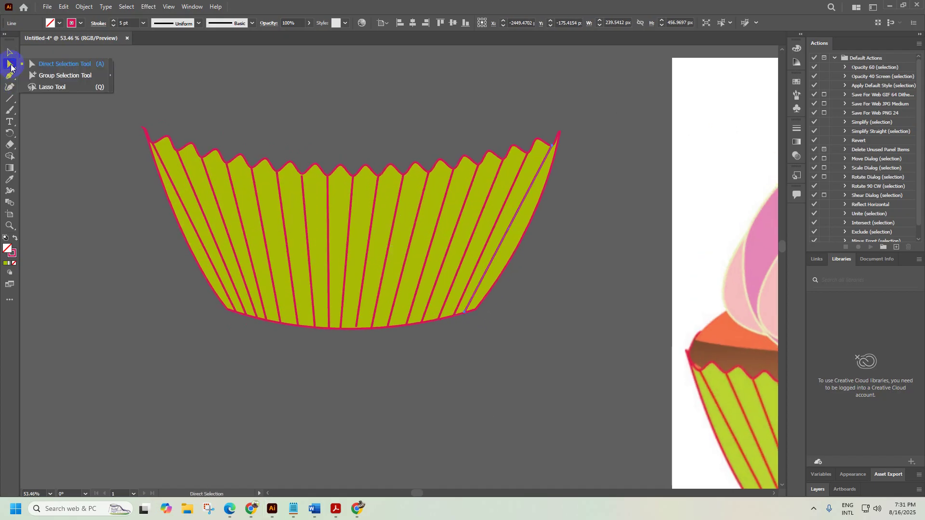
left_click(406, 327)
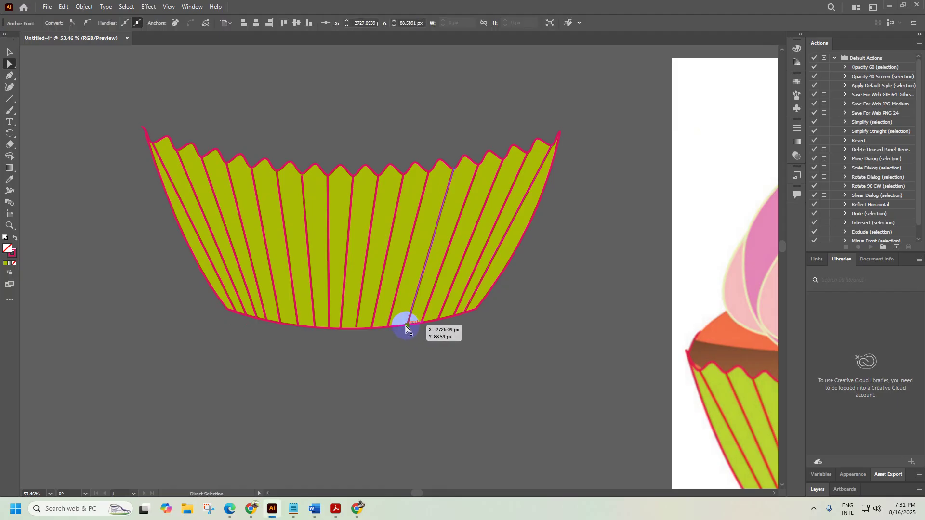
key("Right")
left_click(372, 328)
key("Right")
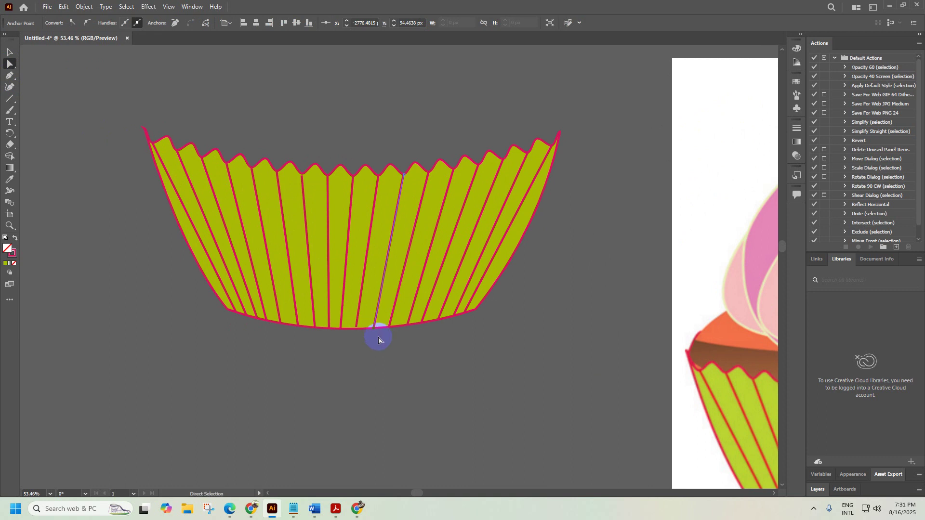
Shift the lower ends of the pleat lines from the tenth back to the third slightly right to even out their spacing
left_click(357, 328)
left_click_drag(356, 328, 357, 329)
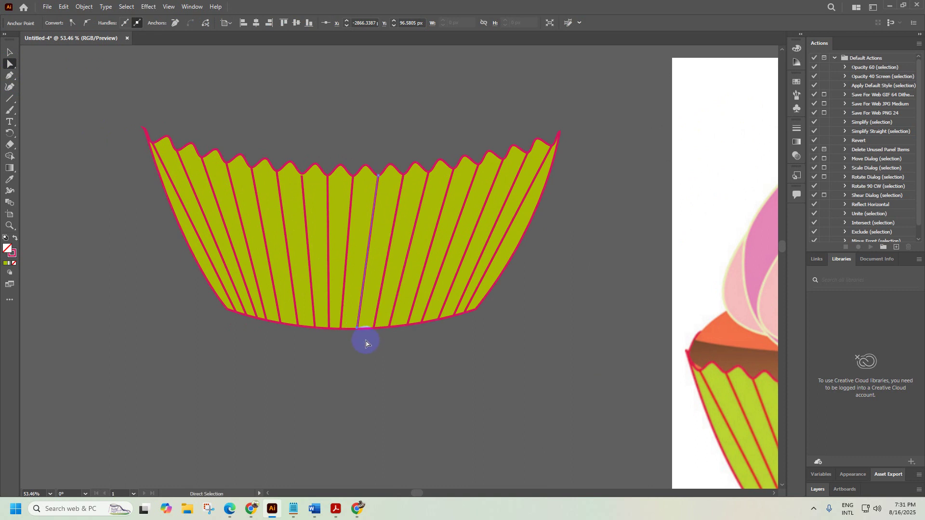
left_click_drag(353, 337, 341, 326)
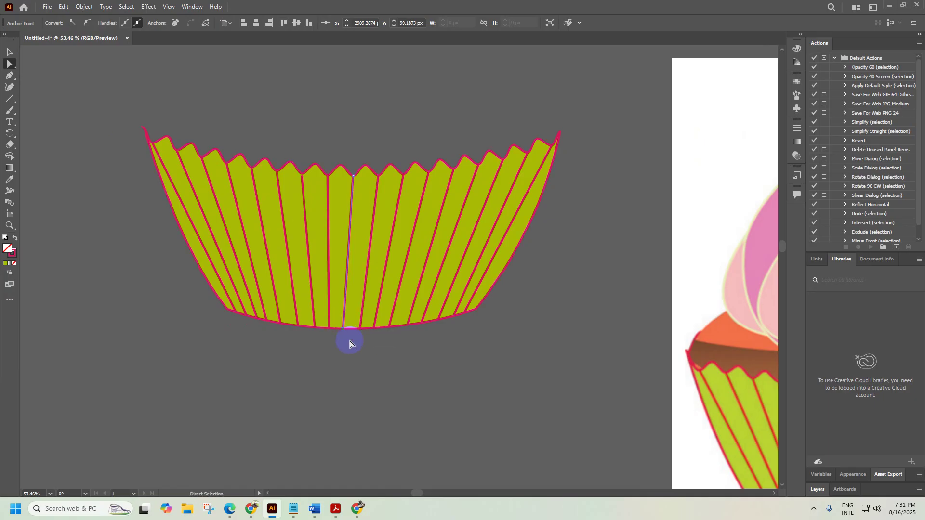
left_click_drag(345, 329, 270, 326)
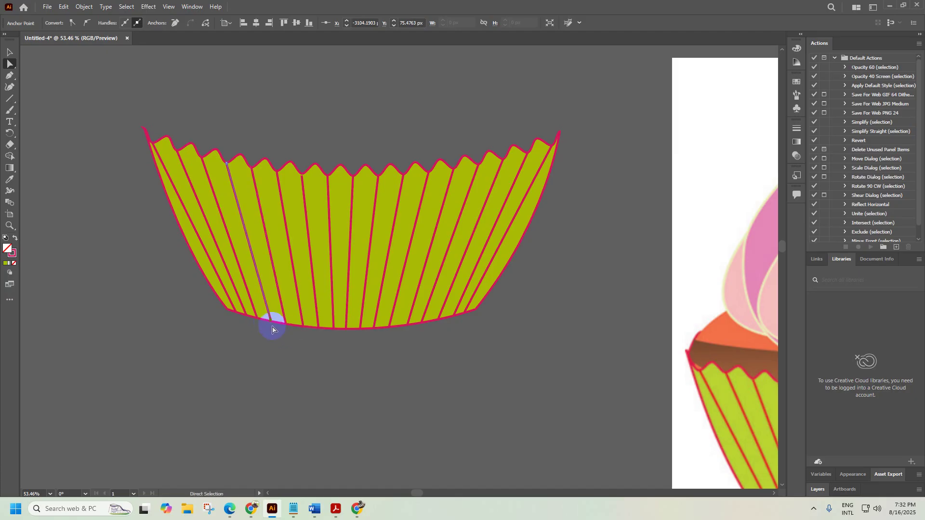
left_click_drag(272, 329, 253, 317)
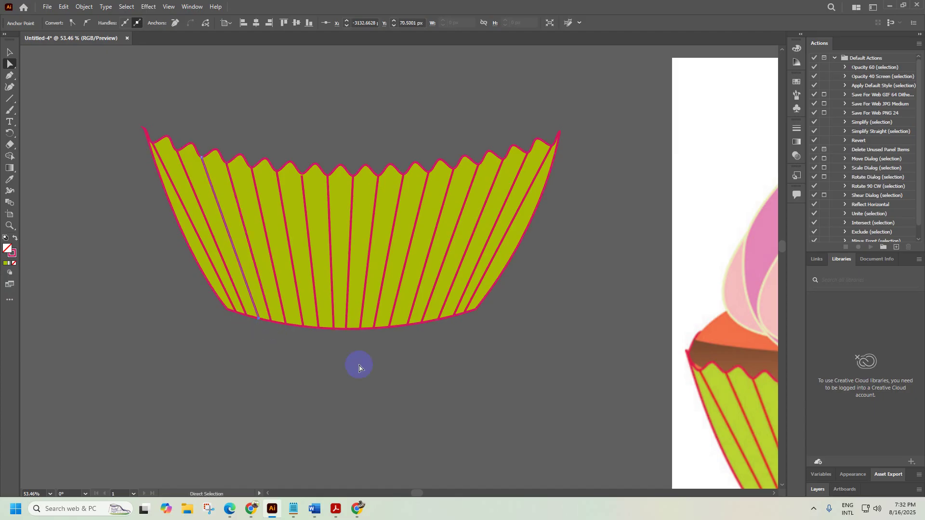
Switch to the browser and check the Case image in the 9626/04 question paper, then return to Illustrator
left_click(10, 52)
left_click(144, 262)
key("ctrl+space")
left_click_drag(419, 362, 341, 272)
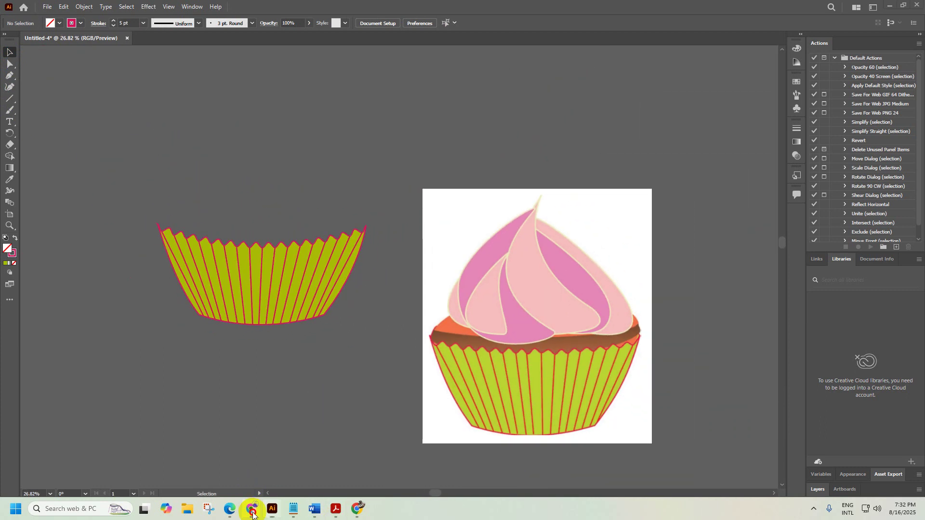
left_click(253, 511)
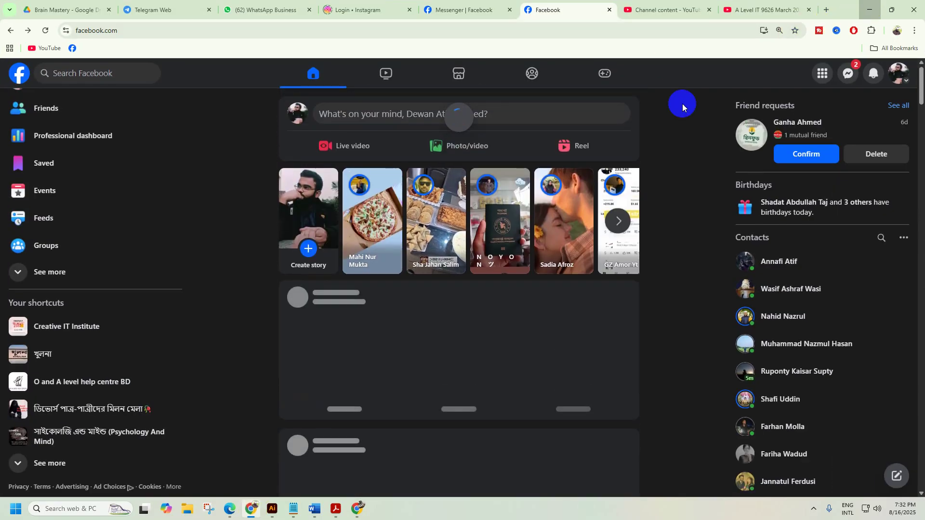
left_click(272, 508)
left_click(357, 508)
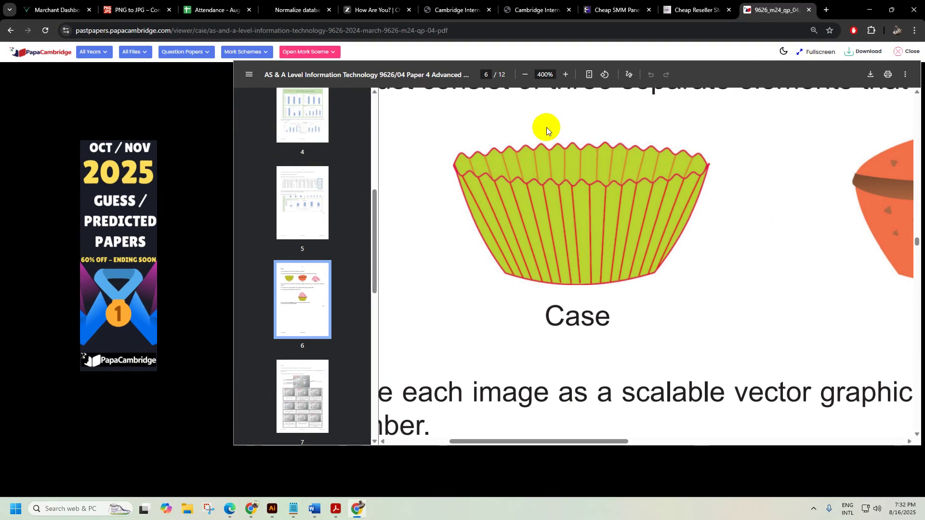
left_click(874, 11)
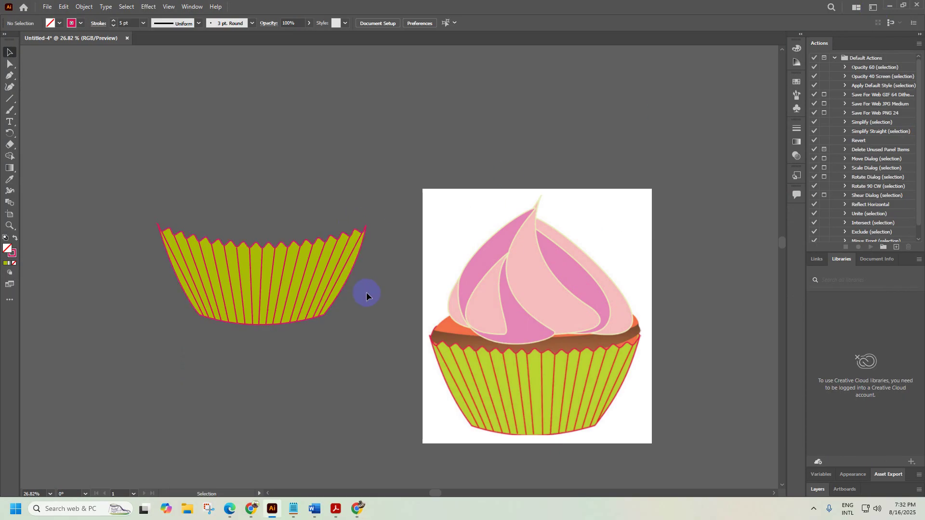
Group the case with its pleat lines and place a duplicate directly above the original
left_click_drag(324, 337, 358, 353)
left_click_drag(412, 368, 159, 225)
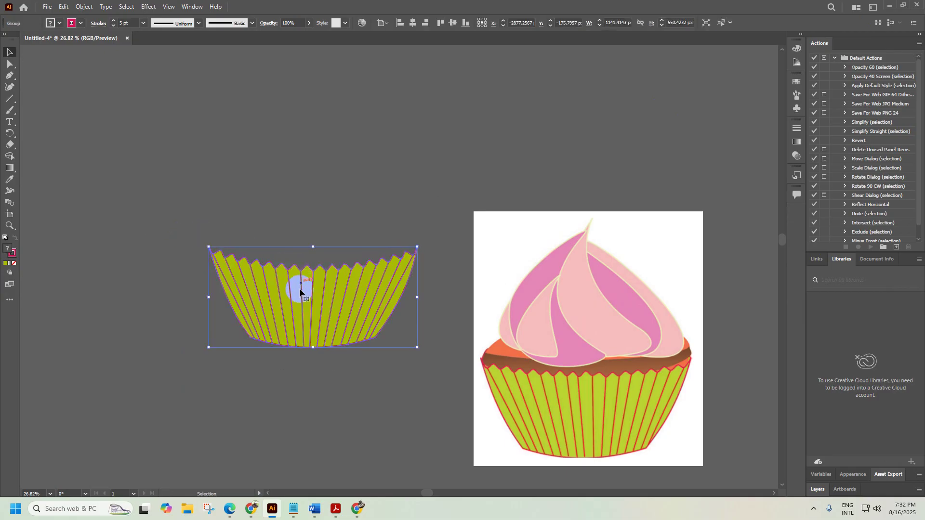
left_click_drag(297, 276, 291, 161)
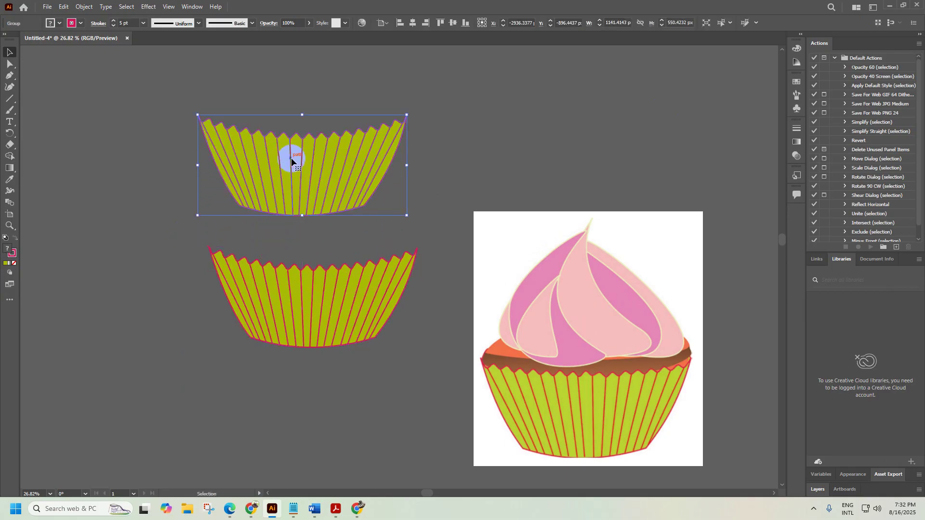
Try the Rotate and Reflect transformations on the upper case copy, and try flipping it upside down by resizing
right_click(334, 179)
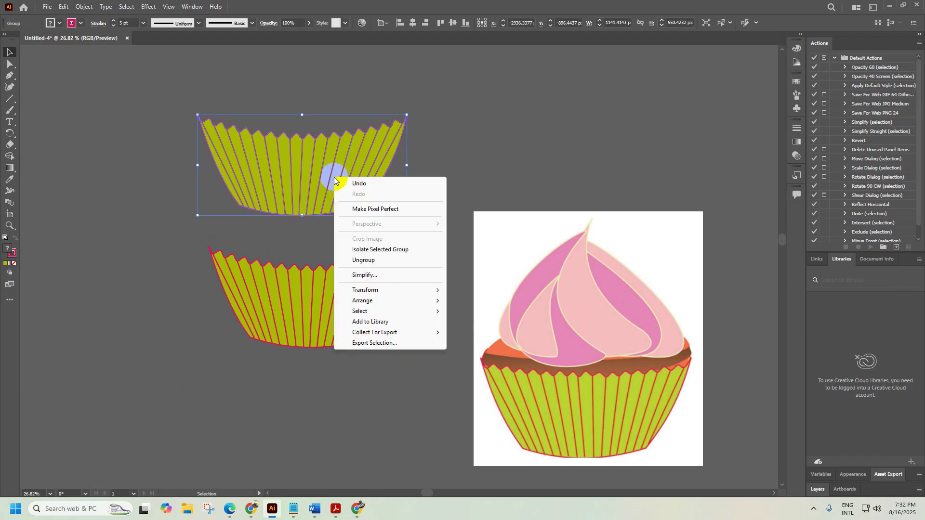
mouse_move(401, 291)
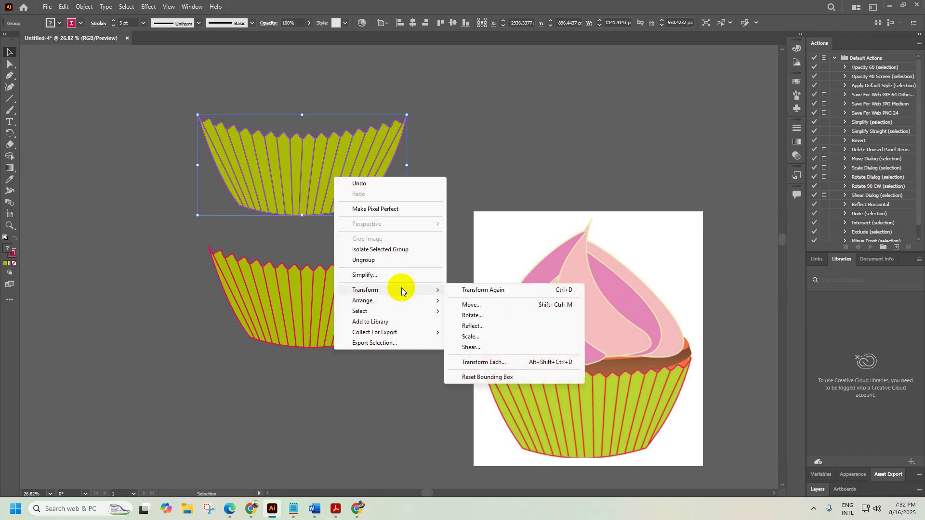
left_click(466, 316)
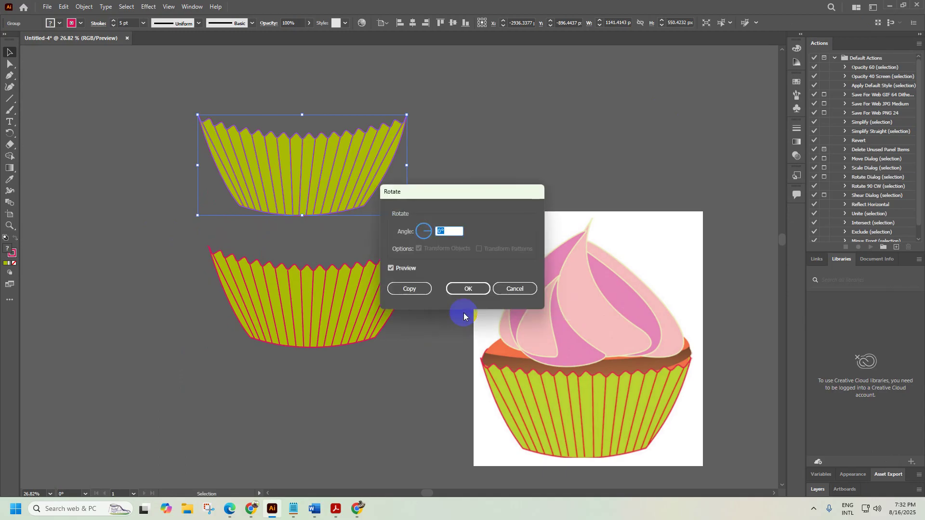
left_click(464, 291)
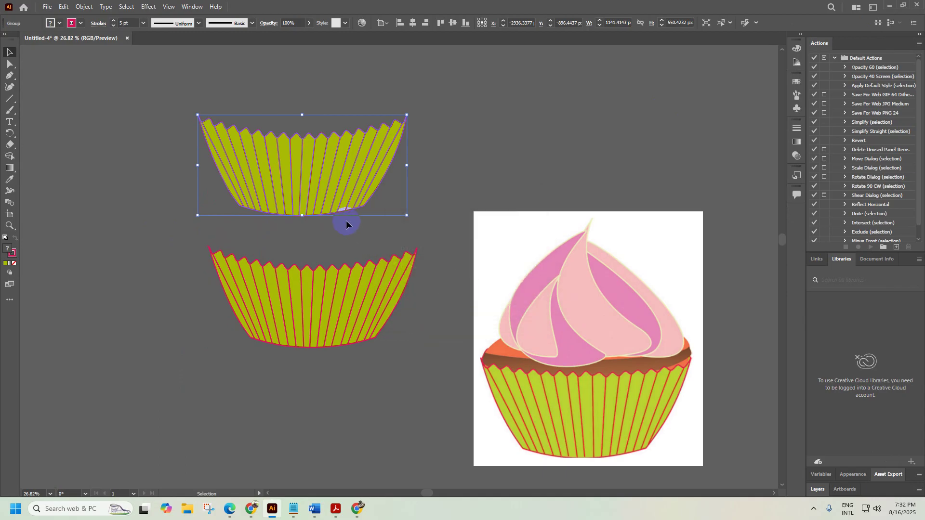
right_click(301, 177)
mouse_move(380, 299)
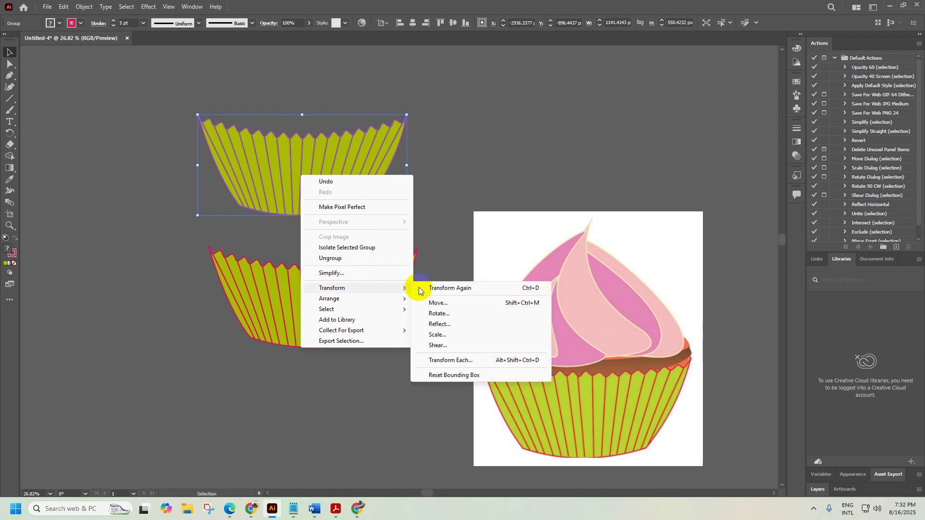
left_click(439, 324)
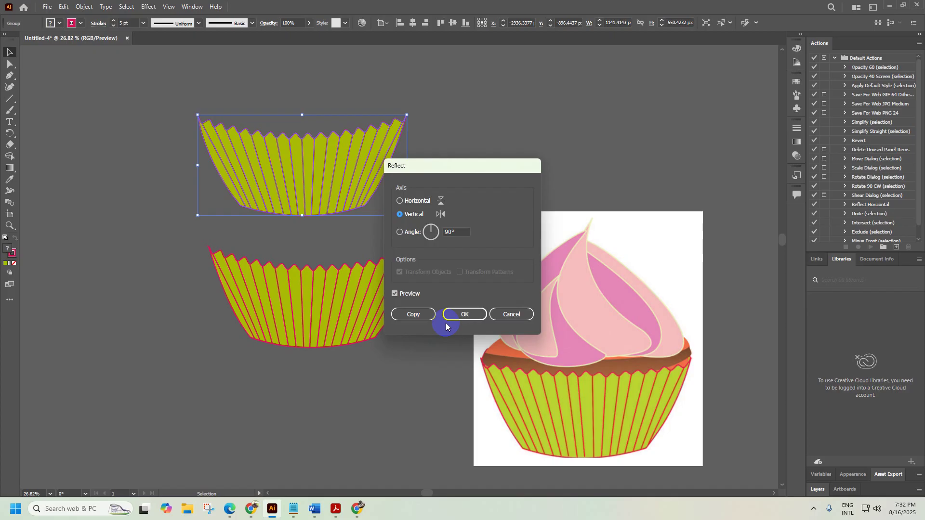
left_click(508, 314)
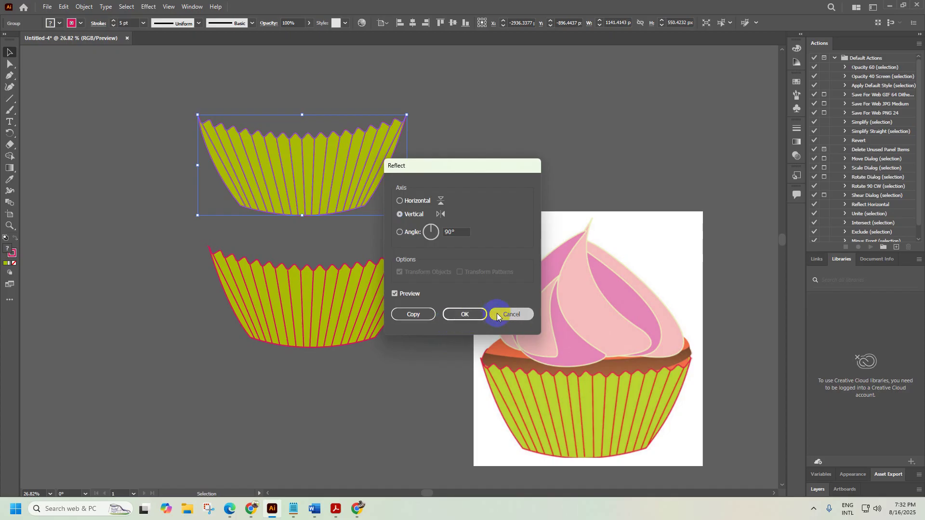
left_click_drag(302, 115, 282, 304)
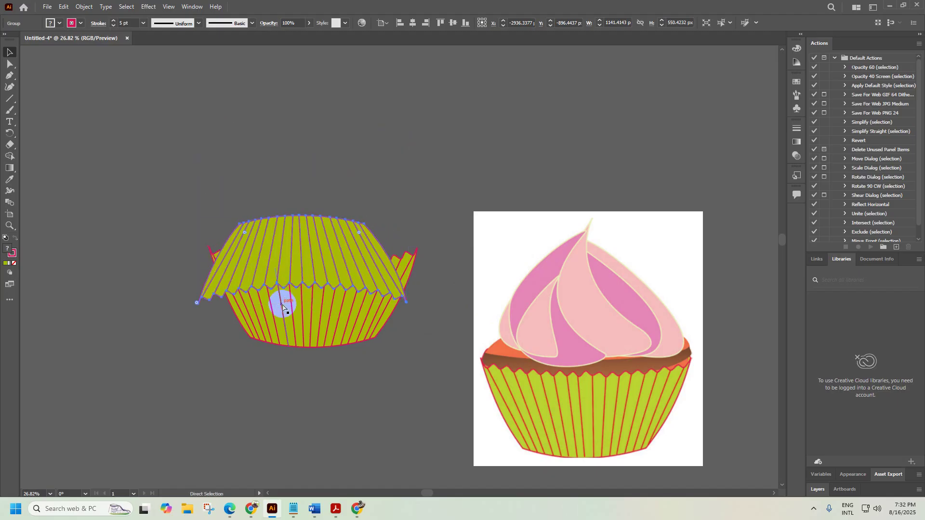
key("ctrl+z")
left_click(443, 208)
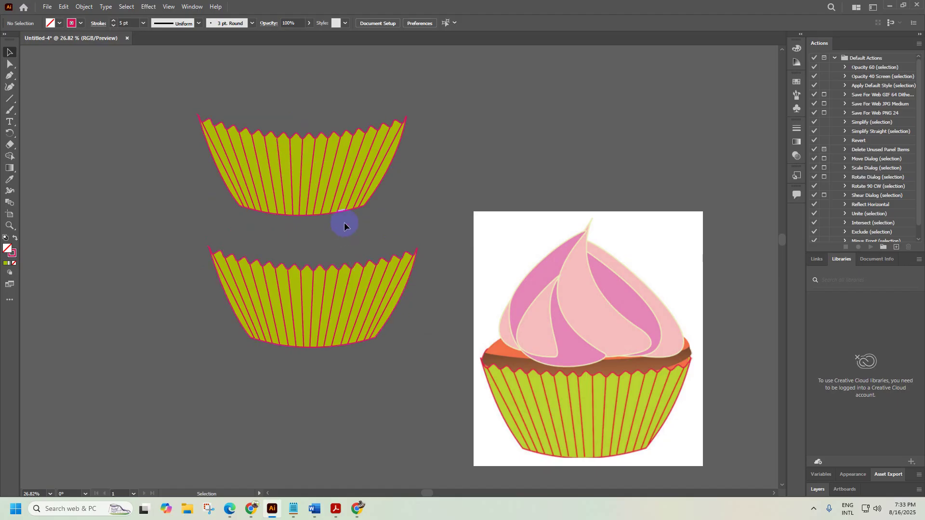
left_click(438, 214, "ctrl+alt")
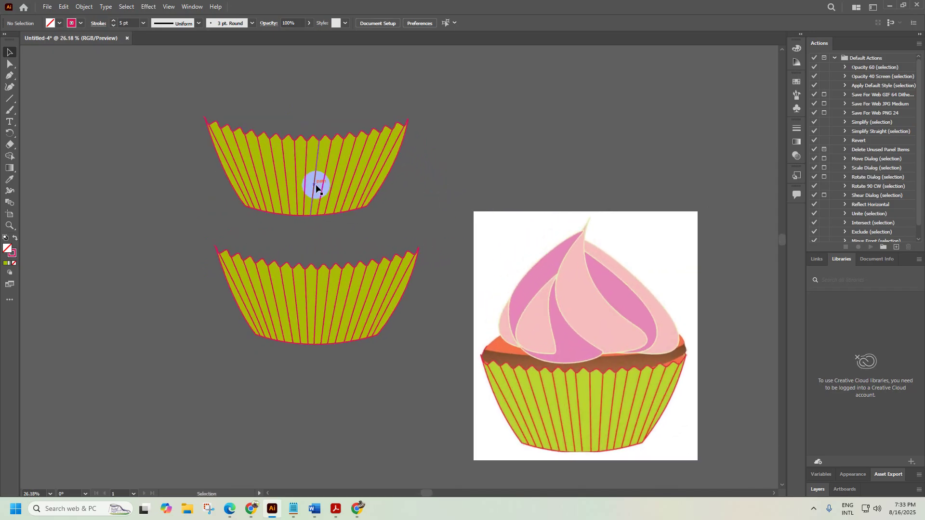
scroll(481, 258, "down", 5)
scroll(481, 241, "up", 5)
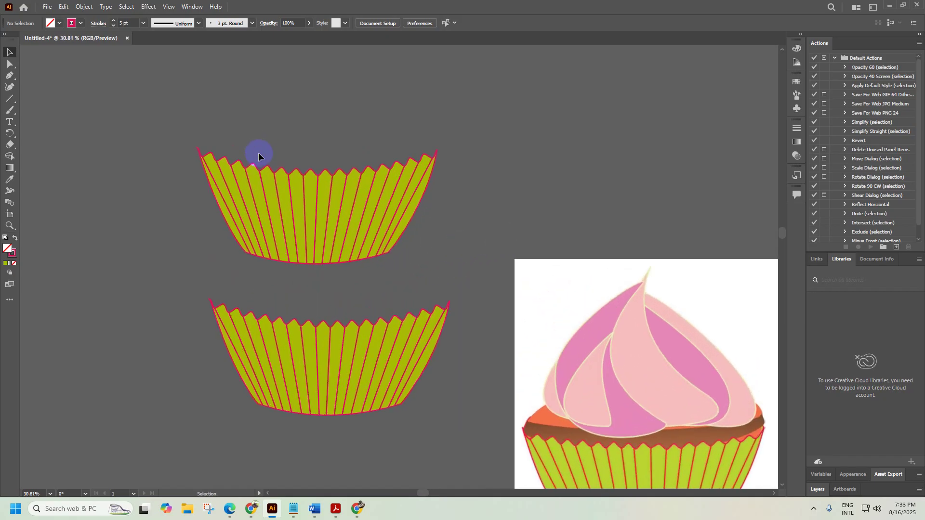
Ungroup the upper case copy and move its plain outline and its pleat lines apart
right_click(272, 202)
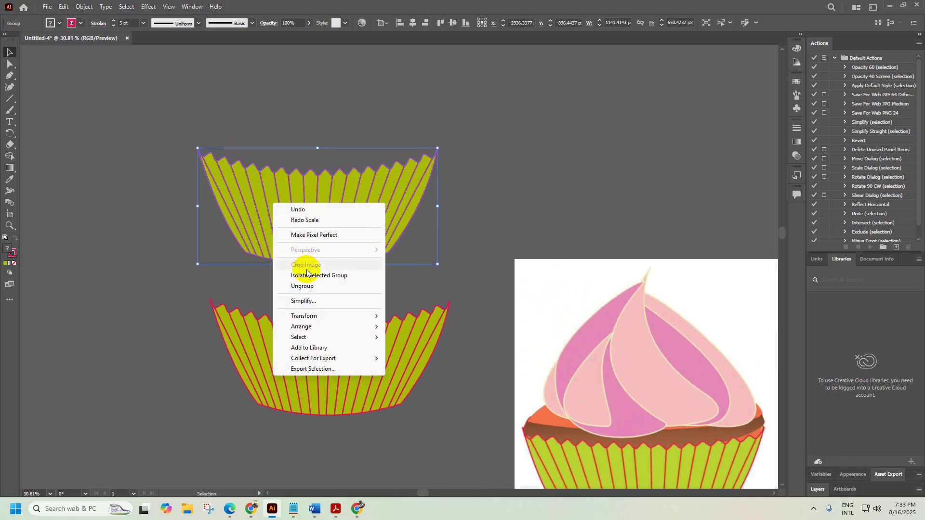
left_click(306, 285)
left_click(456, 187)
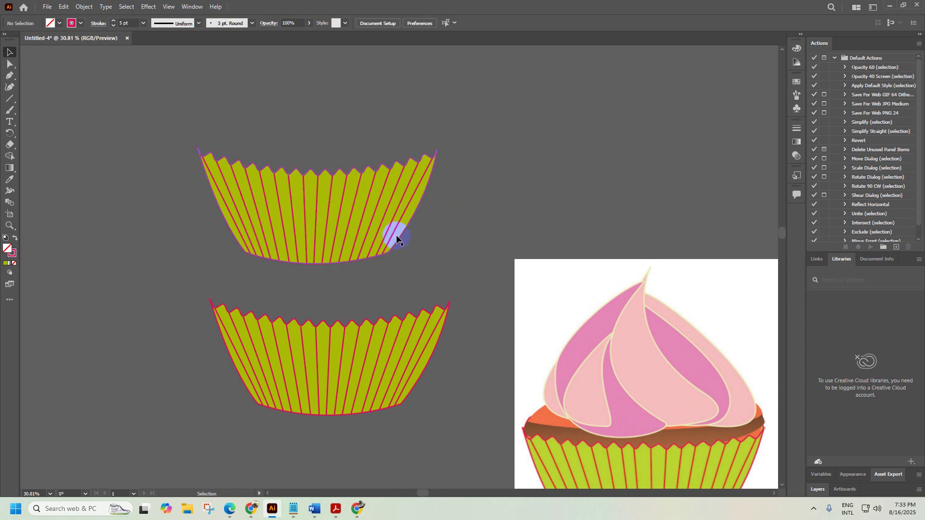
right_click(383, 230)
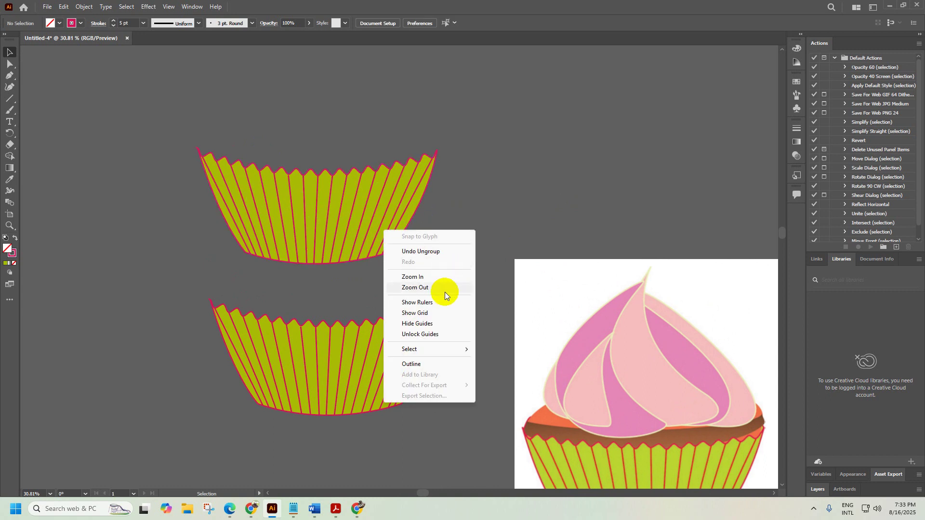
left_click(497, 193)
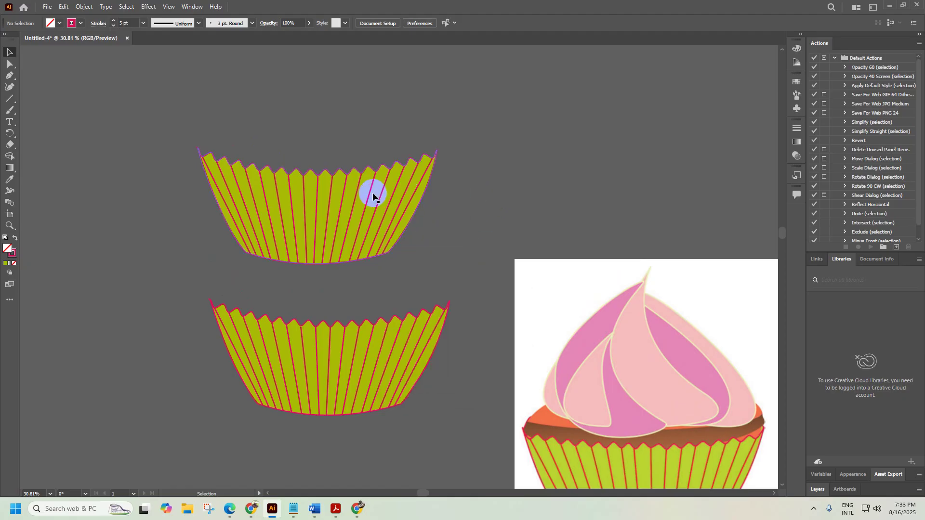
double_click(338, 189)
left_click(465, 148)
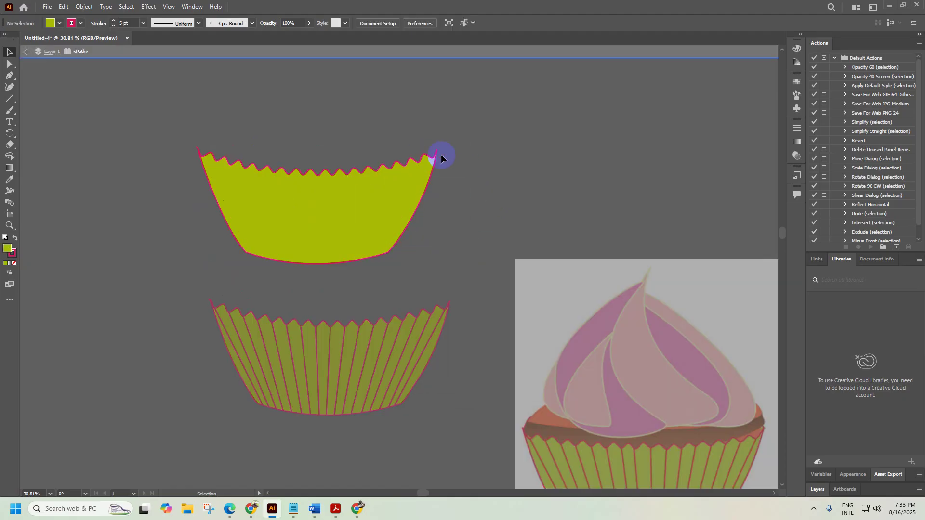
double_click(463, 157)
left_click_drag(435, 168, 650, 110)
left_click_drag(185, 191, 105, 119)
left_click(578, 148)
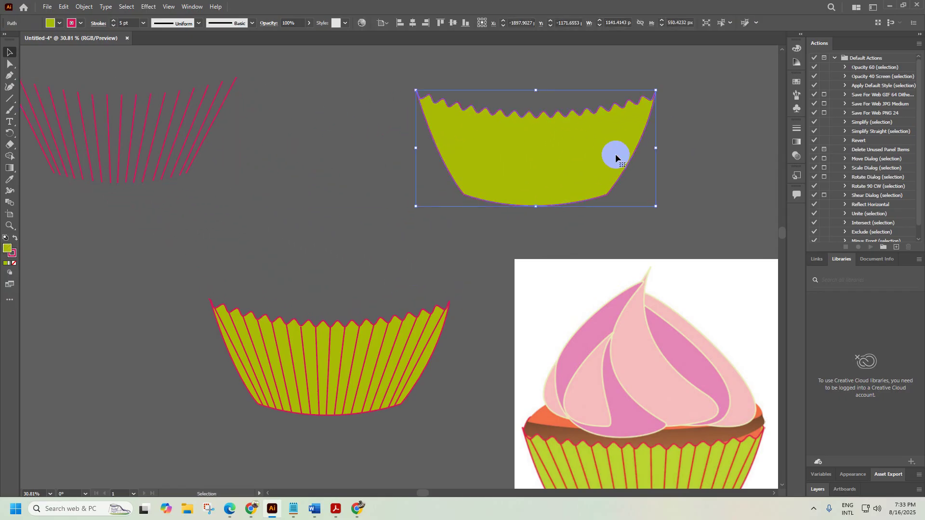
Try to mirror the plain case outline by resizing it past its opposite edge, undo it, and check the other transformation options
left_click_drag(658, 151, 220, 173)
key("ctrl+z")
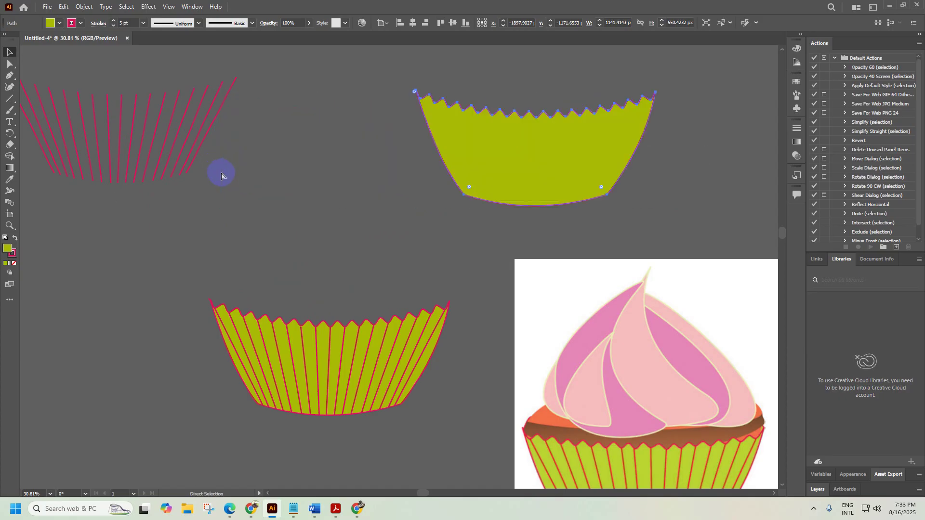
left_click_drag(419, 175, 331, 199)
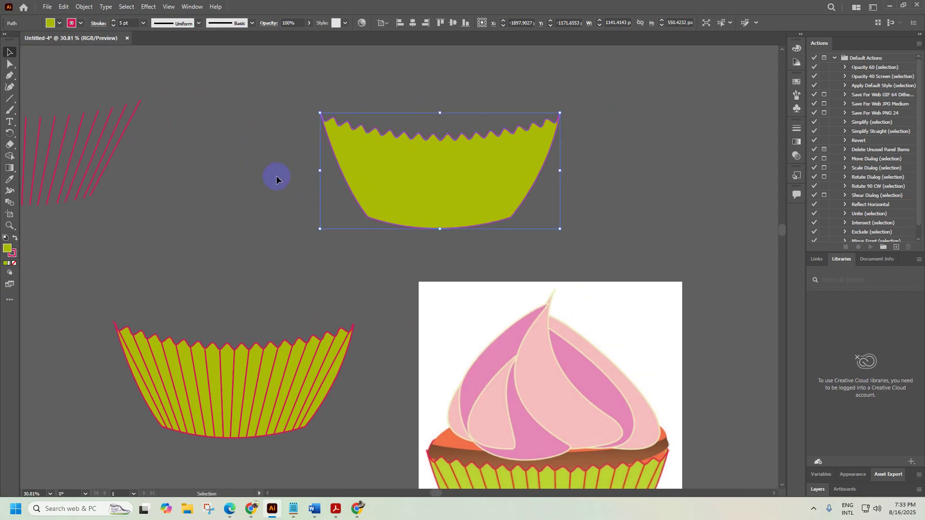
left_click(83, 7)
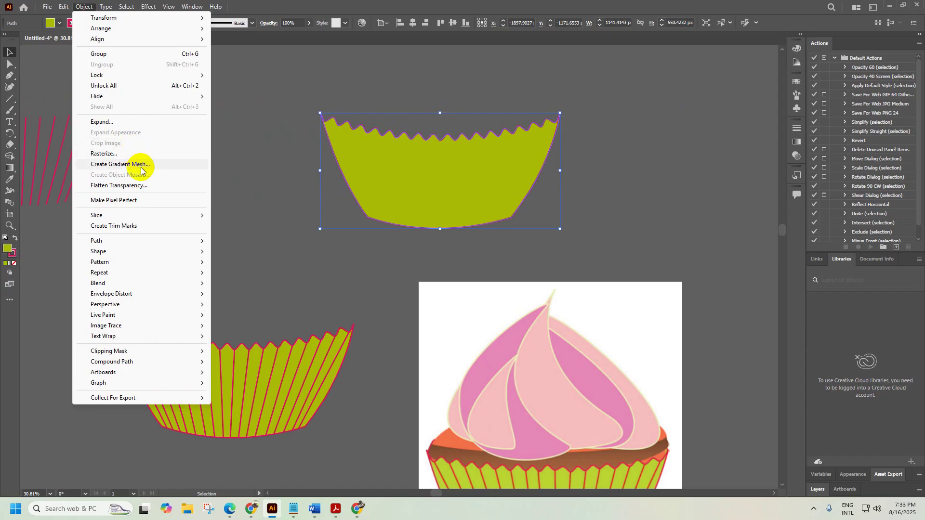
right_click(406, 201)
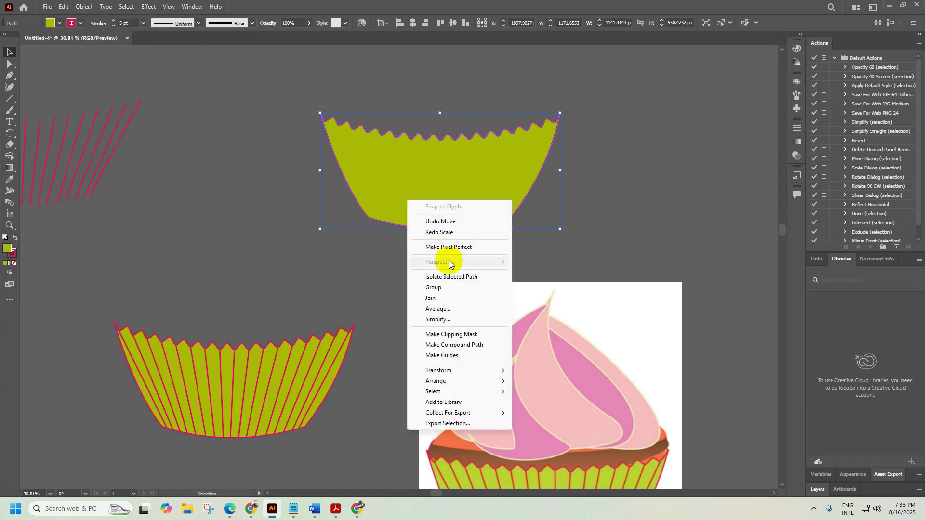
left_click(368, 285)
left_click(448, 192)
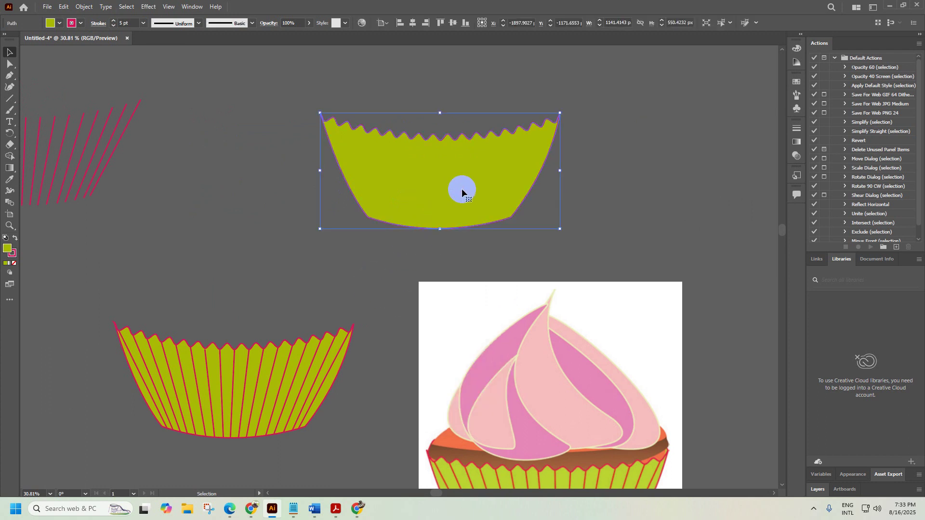
Move the plain case outline back onto its separated pleat lines
left_click_drag(413, 185, 367, 184)
scroll(551, 190, "down", 5)
left_click_drag(500, 196, 370, 218)
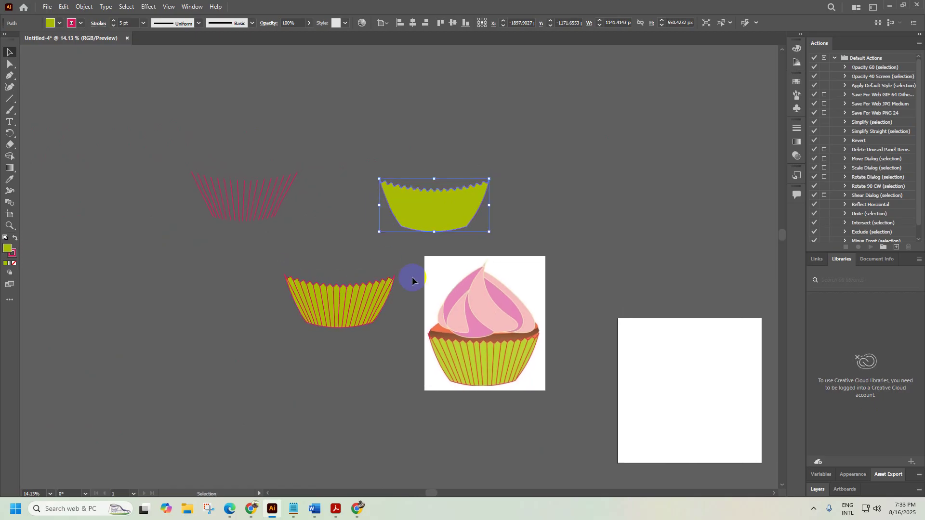
left_click_drag(446, 224, 257, 211)
Draw a horizontal line about 1150 px long between the reference case's upper corners and make its stroke black
scroll(532, 376, "up", 4)
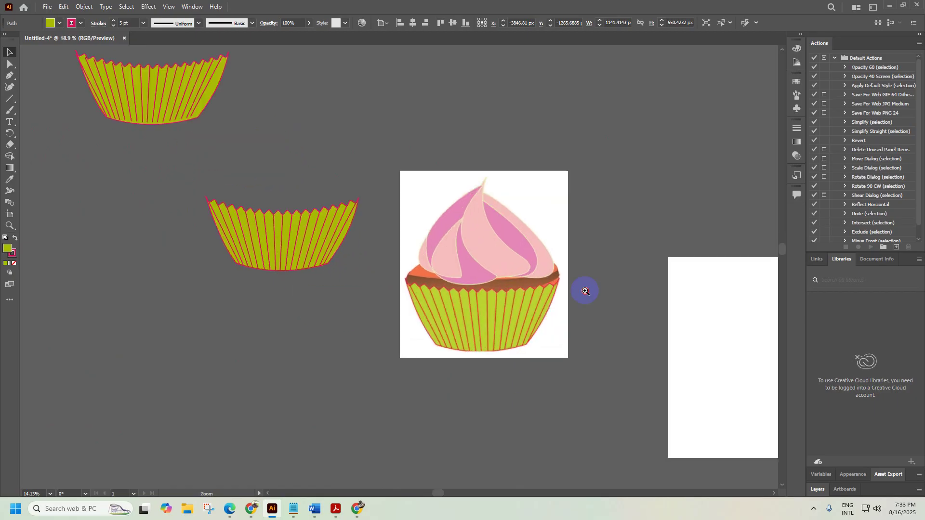
left_click(10, 99)
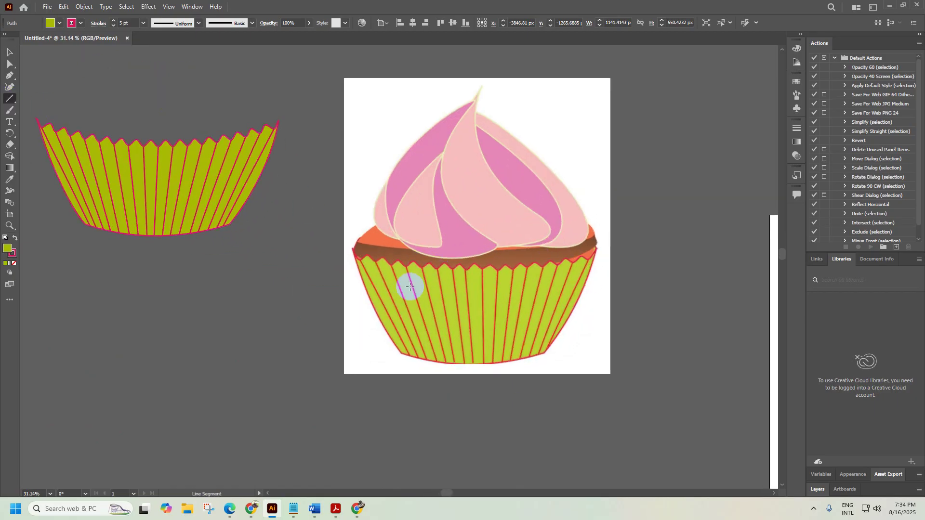
scroll(448, 266, "up", 1)
scroll(504, 253, "up", 2)
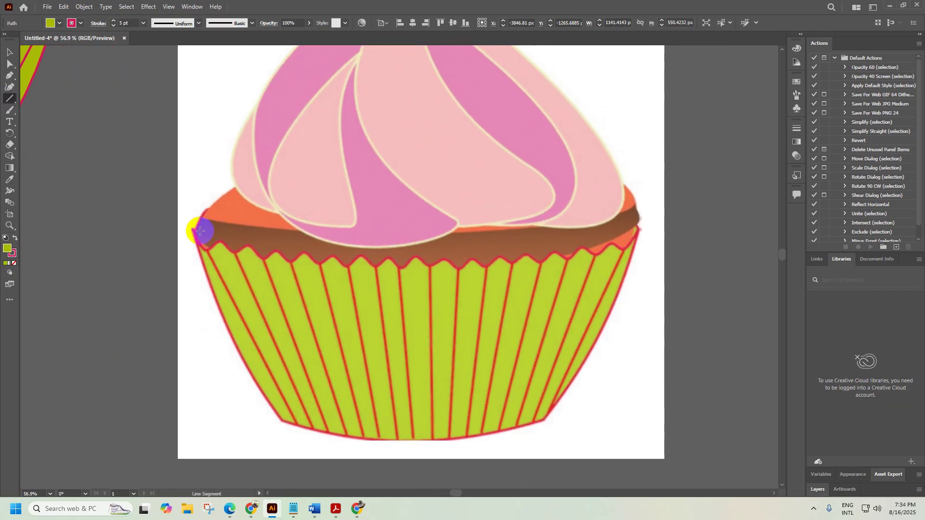
mouse_move(193, 229)
left_mouse_down()
mouse_move(630, 241)
mouse_move(640, 229)
left_mouse_up()
left_click(82, 24)
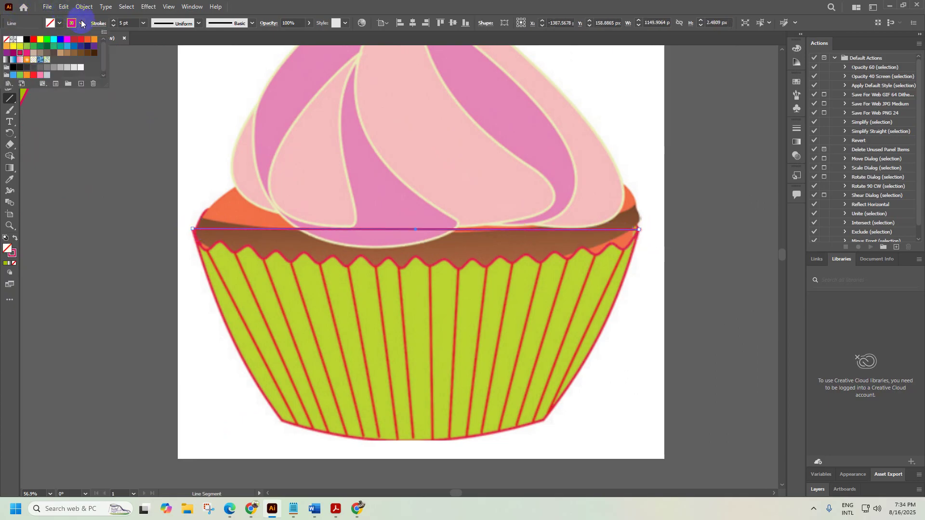
left_click(25, 40)
left_click(9, 76)
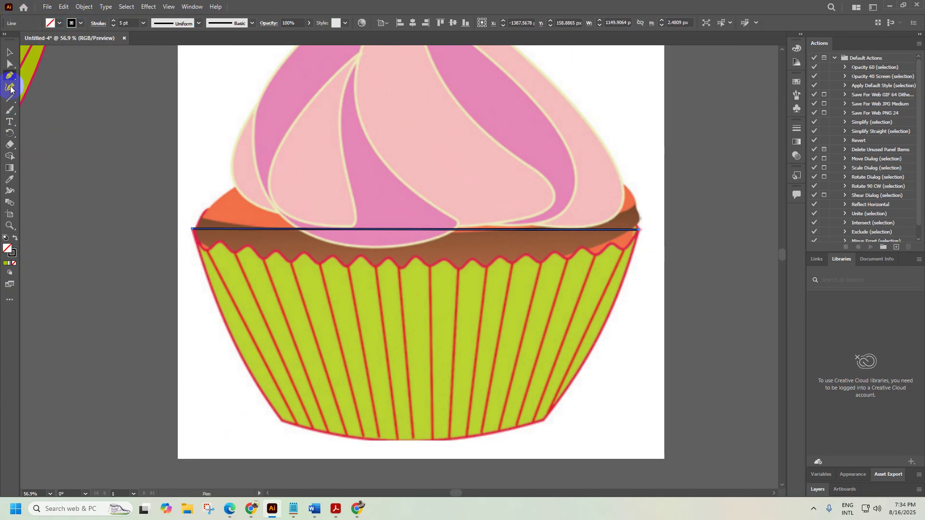
left_click(429, 230)
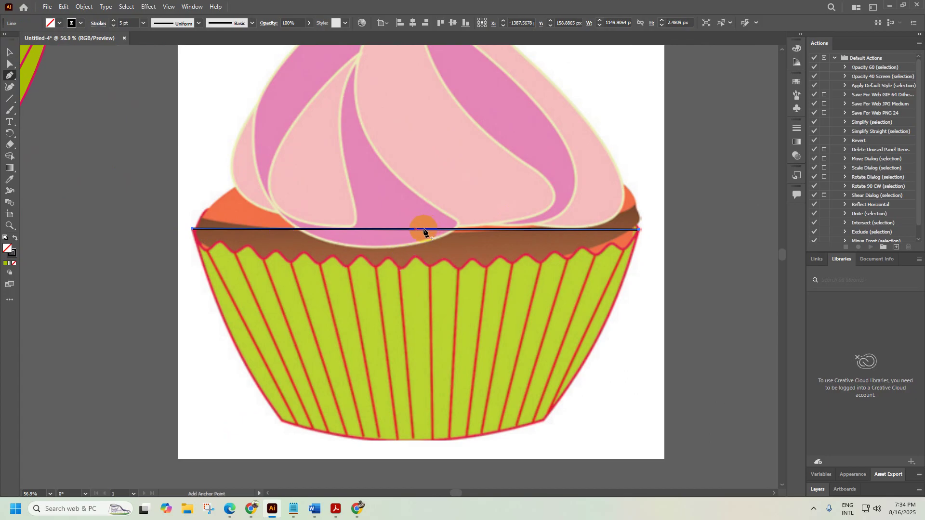
left_click_drag(415, 230, 416, 256)
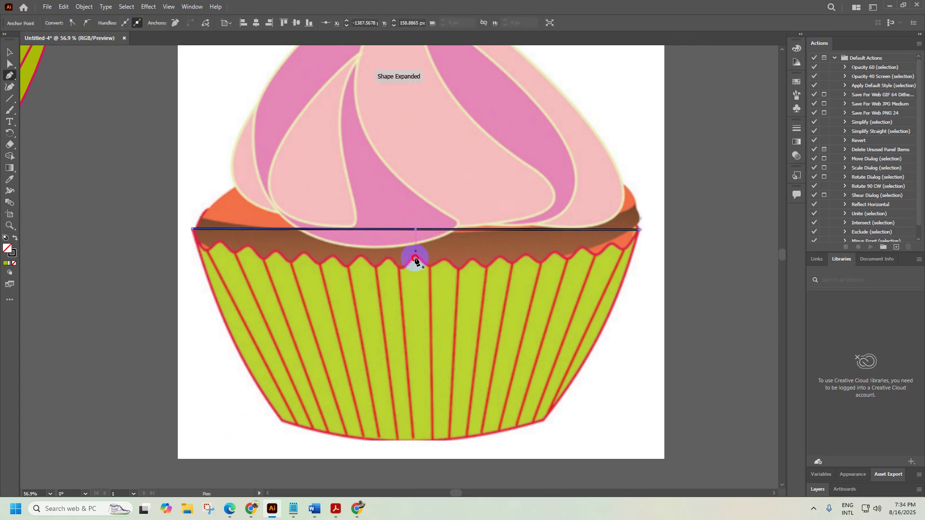
Bend the black line downward at its midpoint with the Curvature tool, making an arc about 102 px high along the reference case's front rim
left_click(10, 89)
left_click(417, 229)
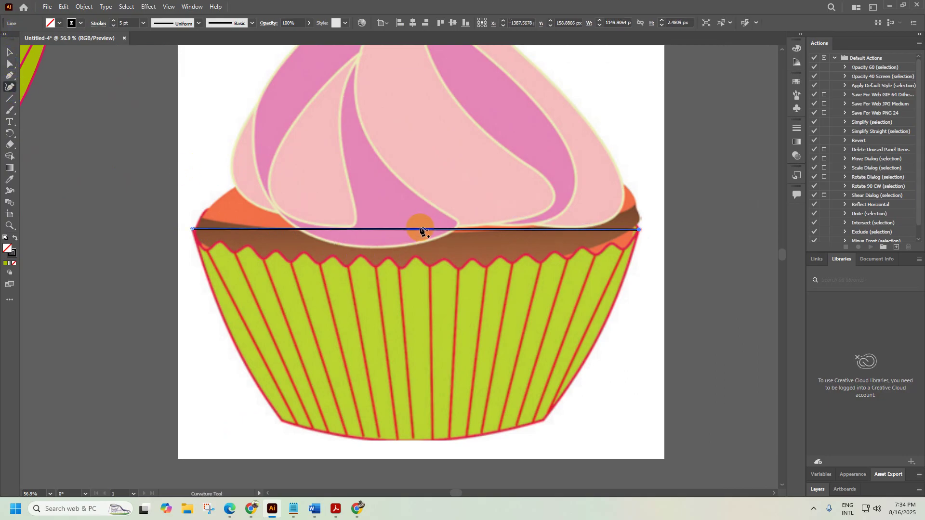
left_click_drag(419, 231, 418, 270)
Apply a Zig Zag effect to the black arc with an absolute size of 15 px, 16 ridges per segment and smooth points
left_click(9, 51)
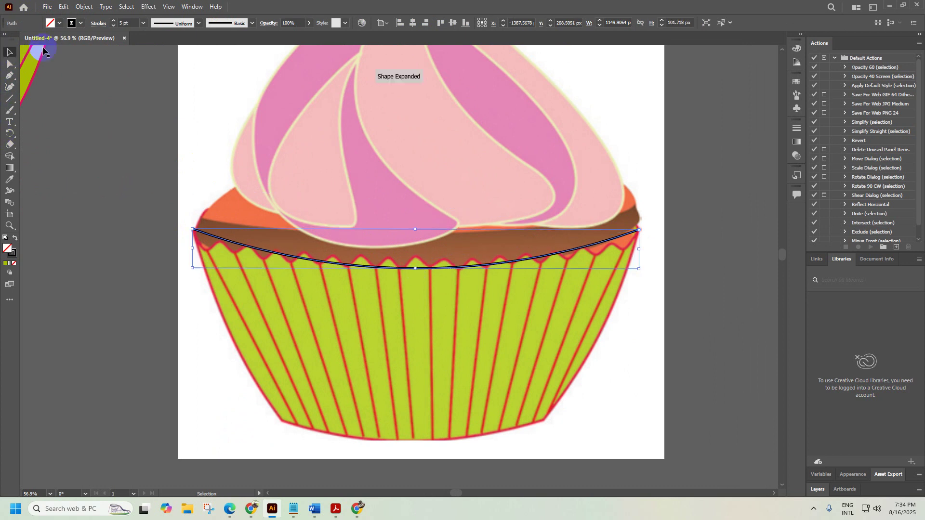
left_click(144, 8)
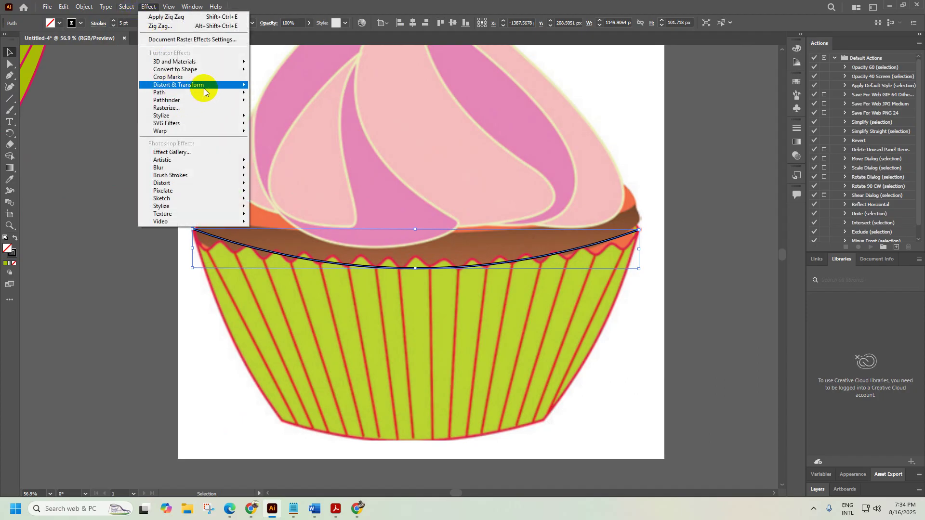
mouse_move(206, 87)
left_click(277, 150)
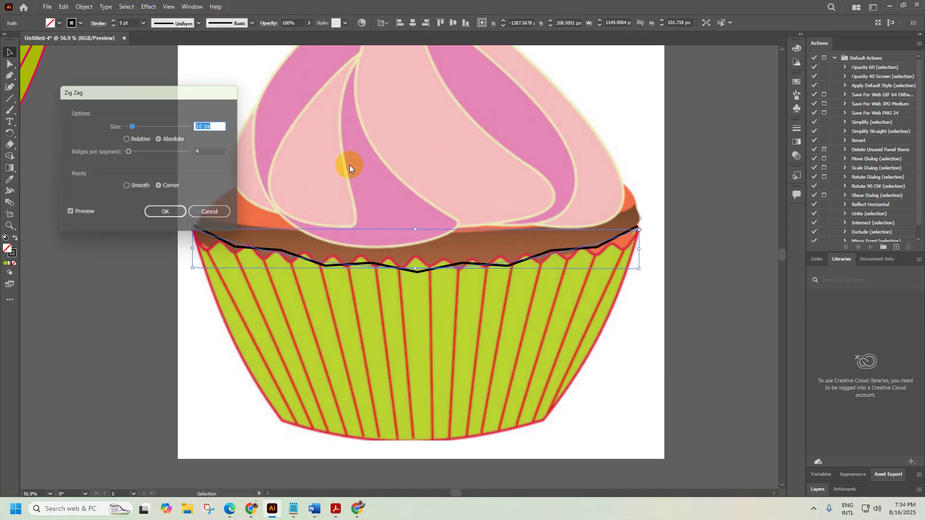
left_click(164, 153)
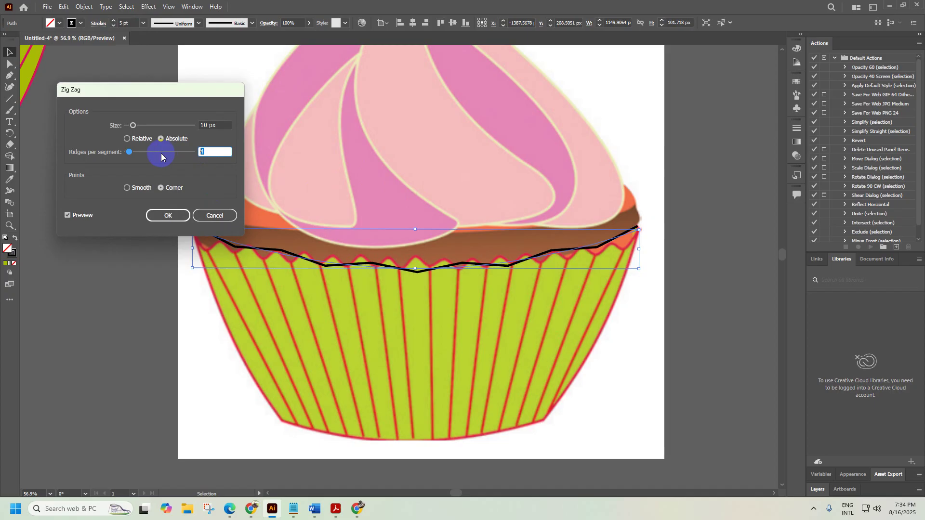
type("16")
left_click(141, 188)
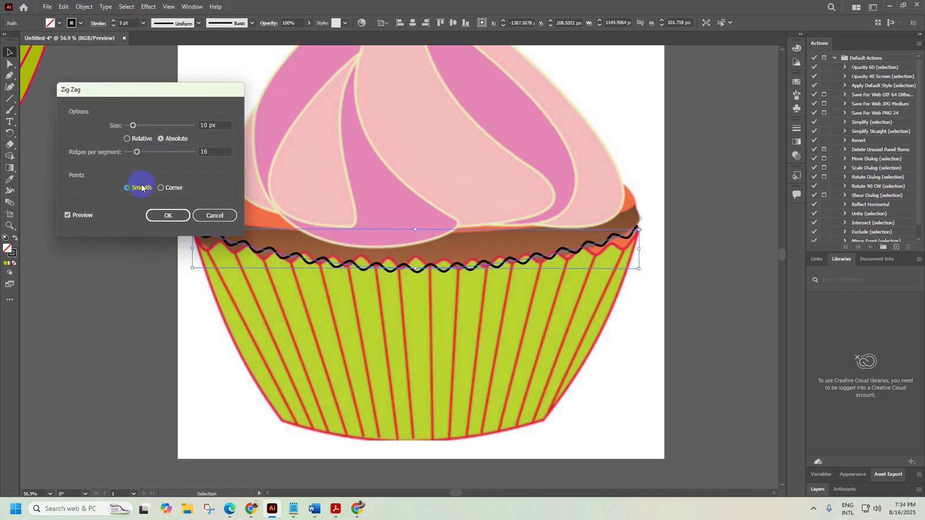
left_click(135, 126)
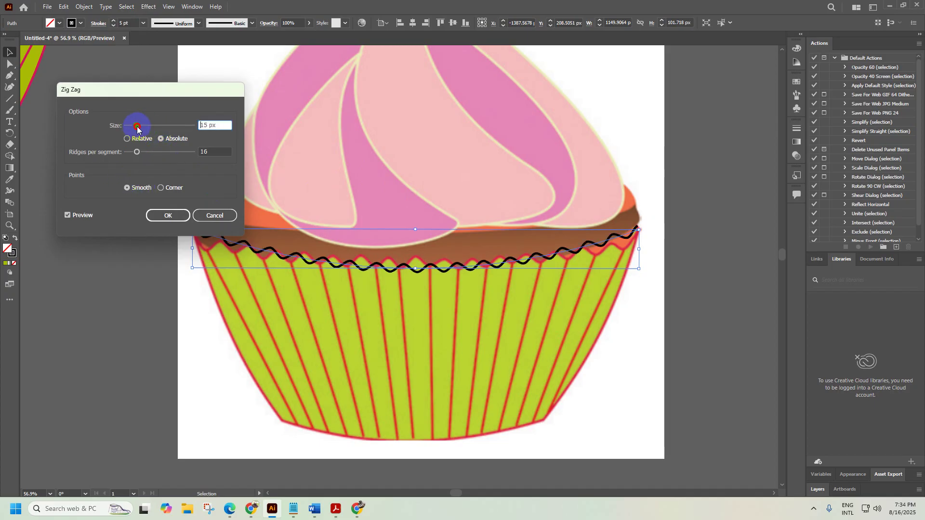
left_click(168, 215)
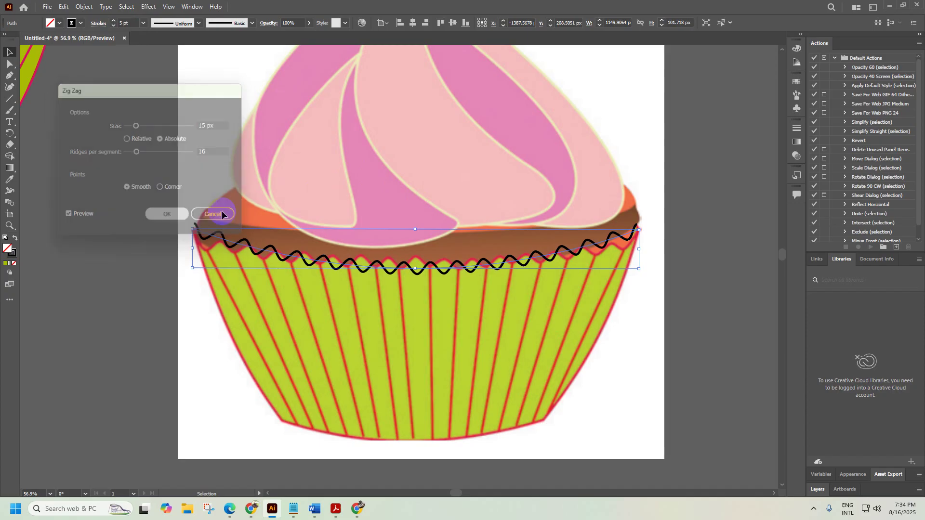
Flip the wavy black line into an upward arch about 184 px high and place it across the original pleated case's top corners
scroll(228, 207, "down", 3, "alt")
left_click_drag(227, 206, 463, 348)
left_click_drag(554, 371, 425, 135)
left_click_drag(345, 153, 300, 173)
scroll(441, 159, "up", 3)
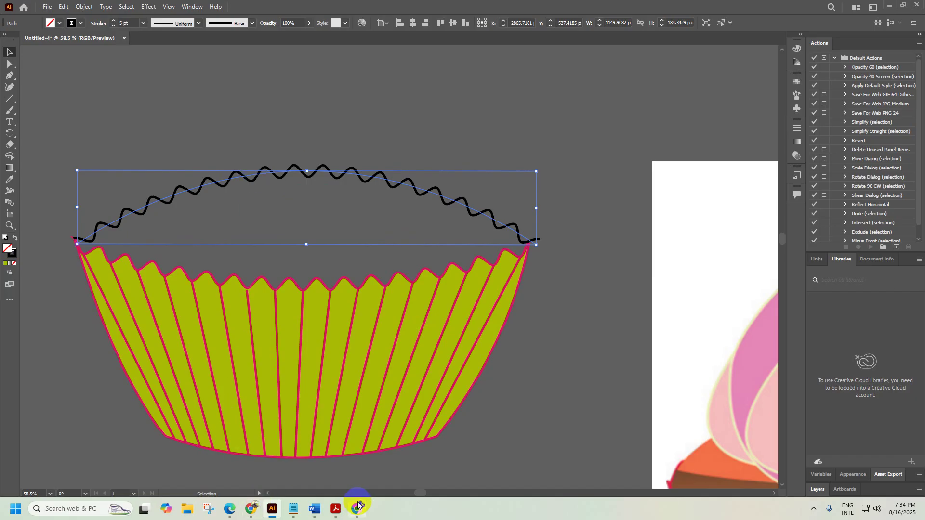
Check the Case reference in the browser and flatten the wavy black arc above the case to about 135 px high
left_click(356, 509)
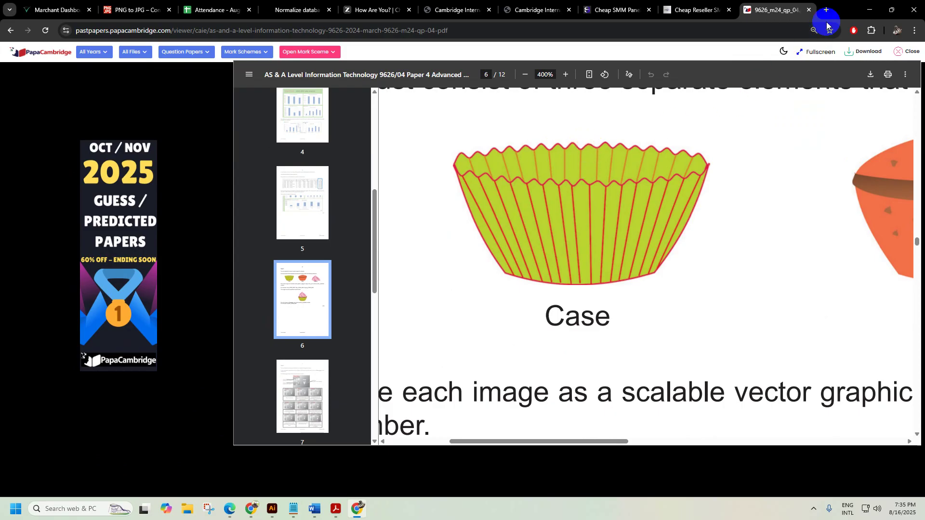
left_click(869, 10)
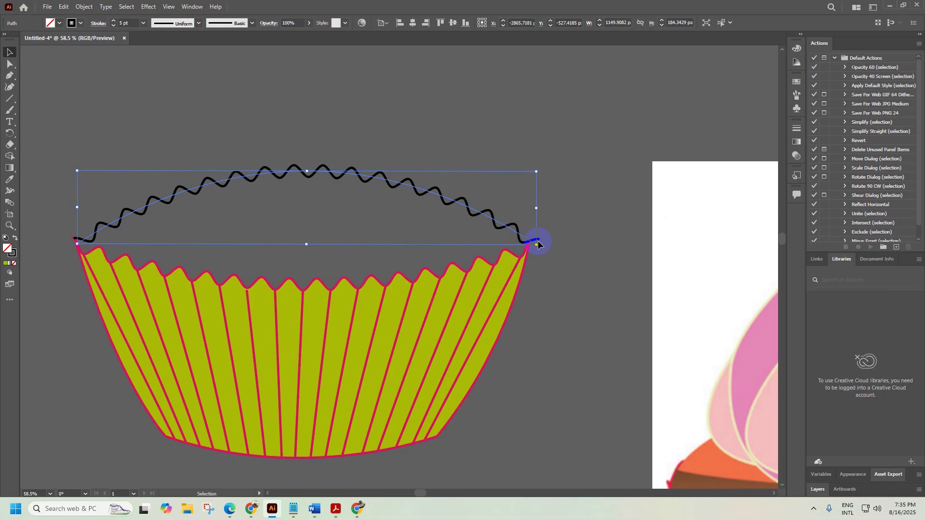
left_click_drag(309, 170, 307, 192)
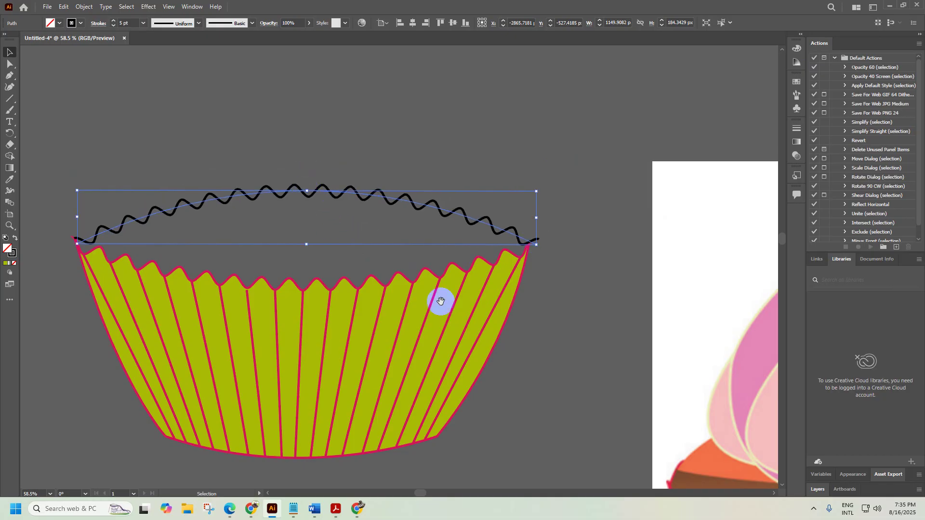
Compare the arc and case drawing with the Case reference image in the exam paper
scroll(326, 223, "down", 3)
left_click_drag(366, 294, 355, 310)
left_click(354, 484)
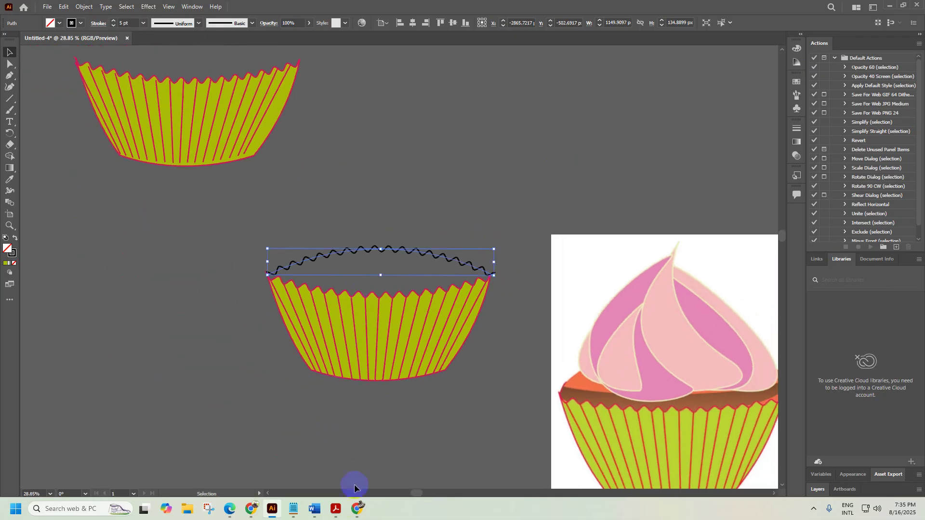
left_click(356, 510)
left_click(356, 509)
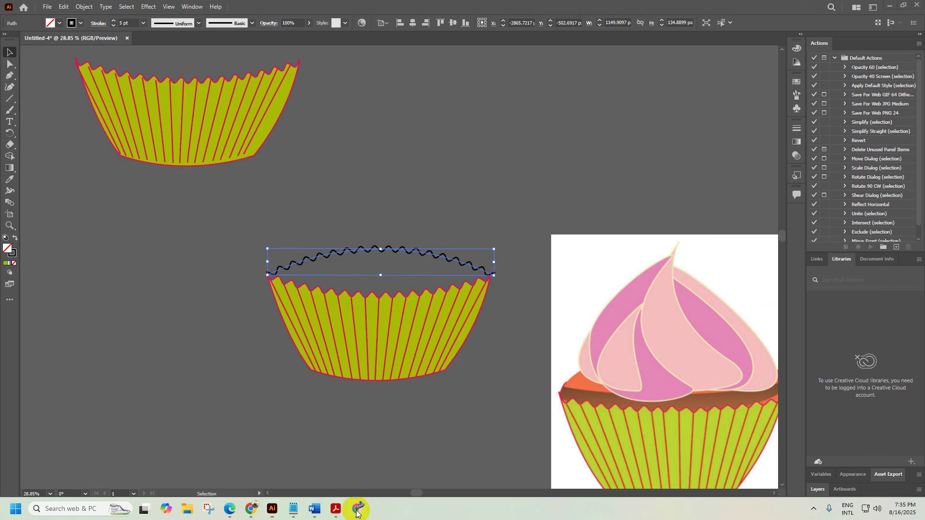
left_click(356, 512)
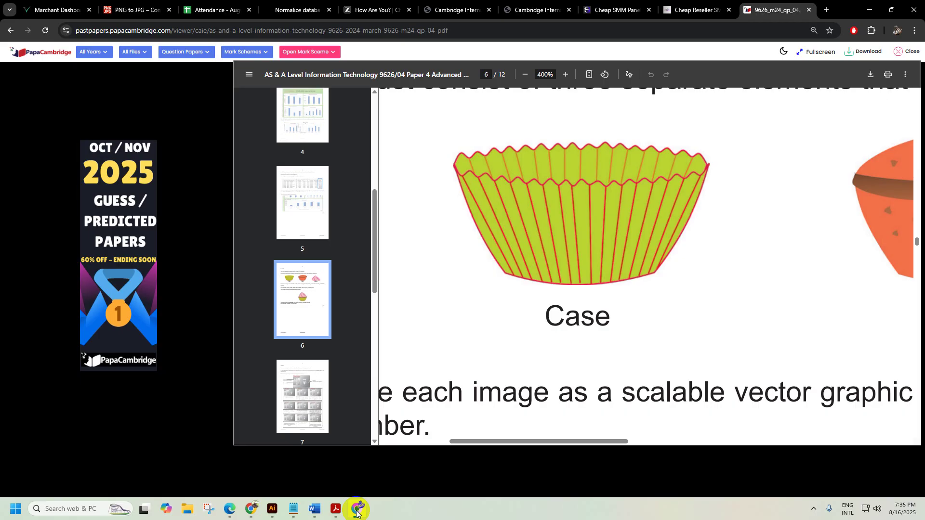
left_click(357, 512)
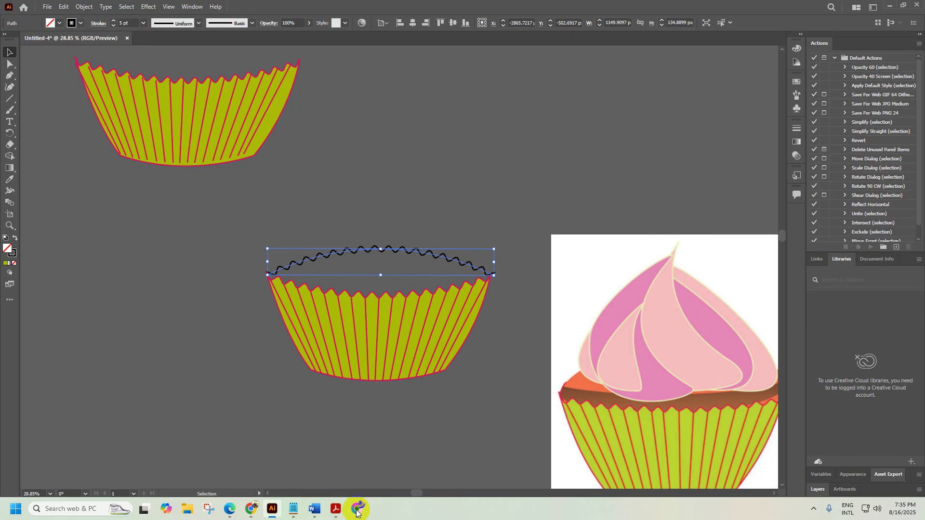
left_click(357, 512)
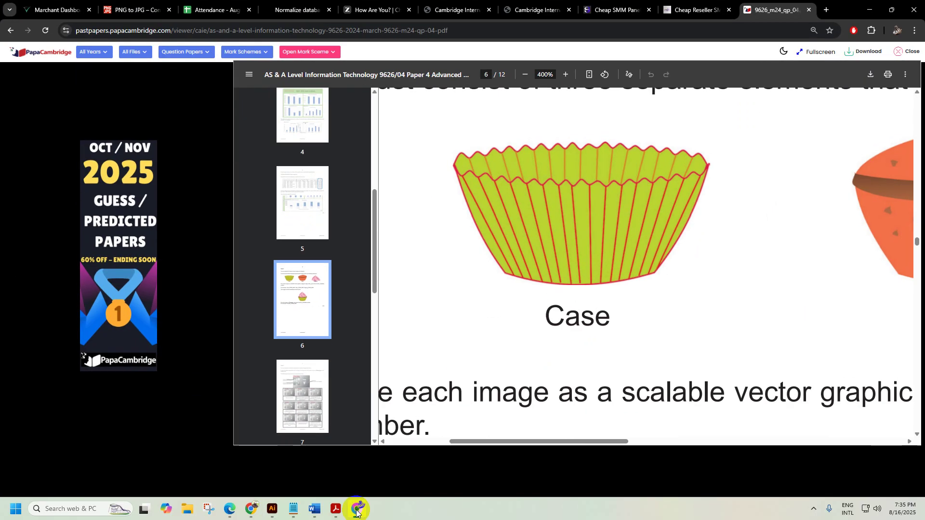
left_click(357, 512)
Narrow the wavy black arc to about 1126 px wide so it ends at the case's upper right corner
scroll(482, 294, "up", 3)
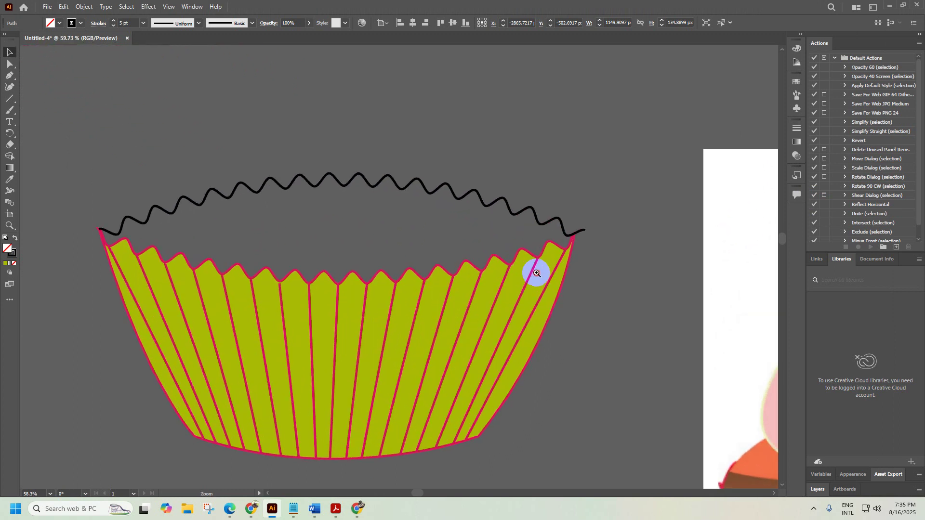
left_click_drag(603, 196, 592, 203)
left_click(368, 133)
scroll(73, 212, "up", 4)
scroll(182, 207, "down", 8)
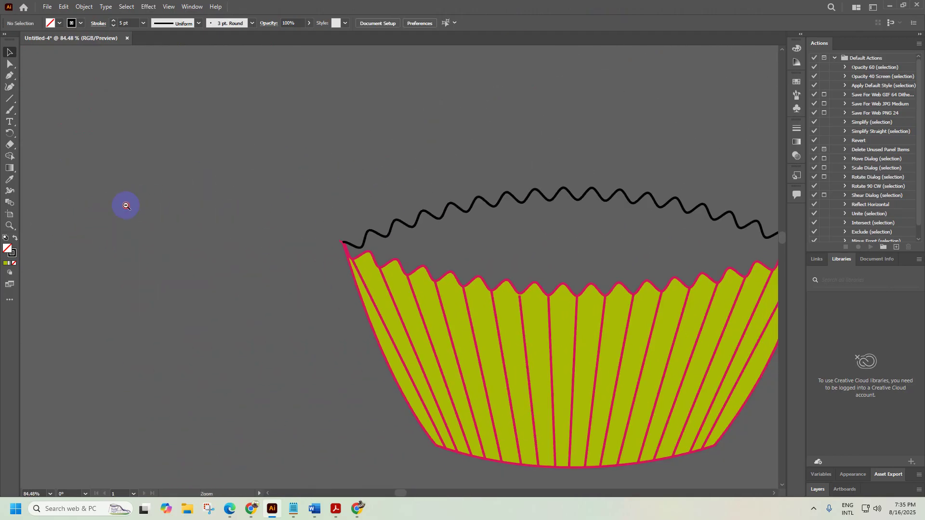
Change the wavy arc's stroke from black to the crimson pink of the case outline and deselect it
left_click(393, 223)
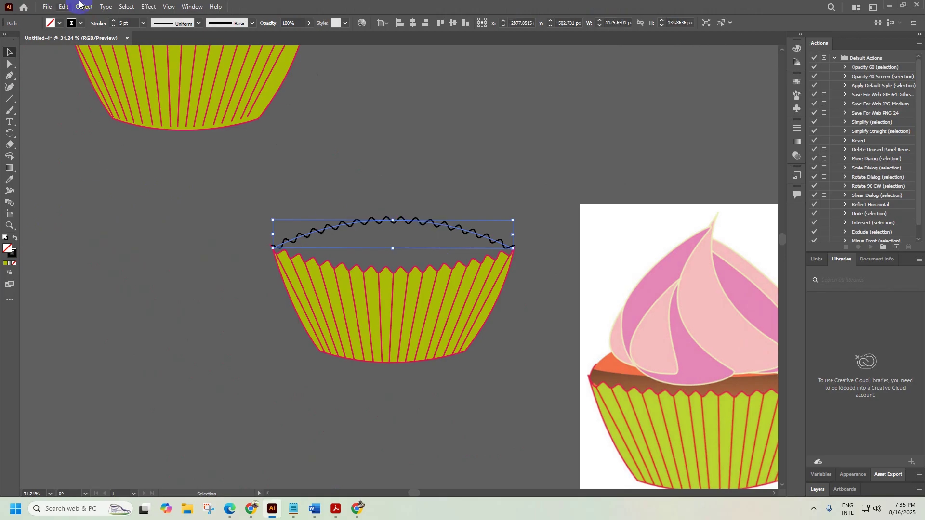
left_click(79, 23)
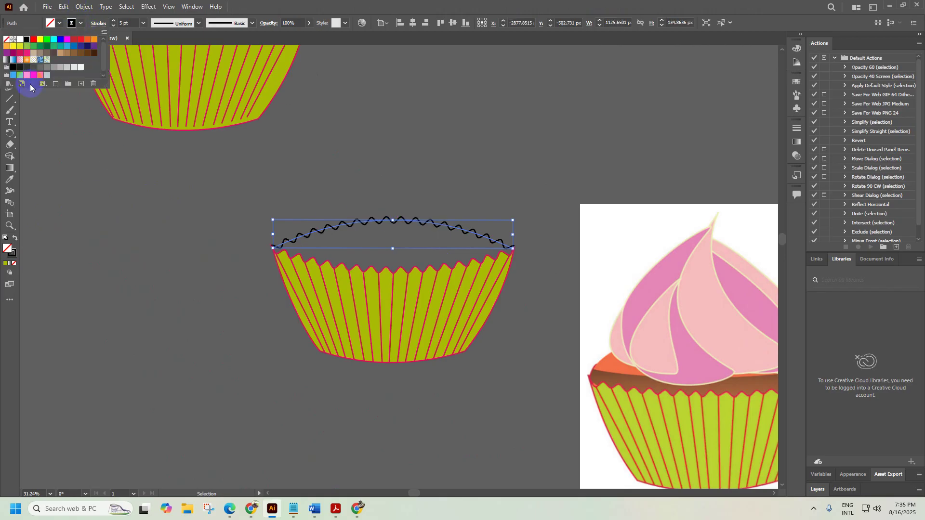
left_click(19, 54)
left_click(100, 127)
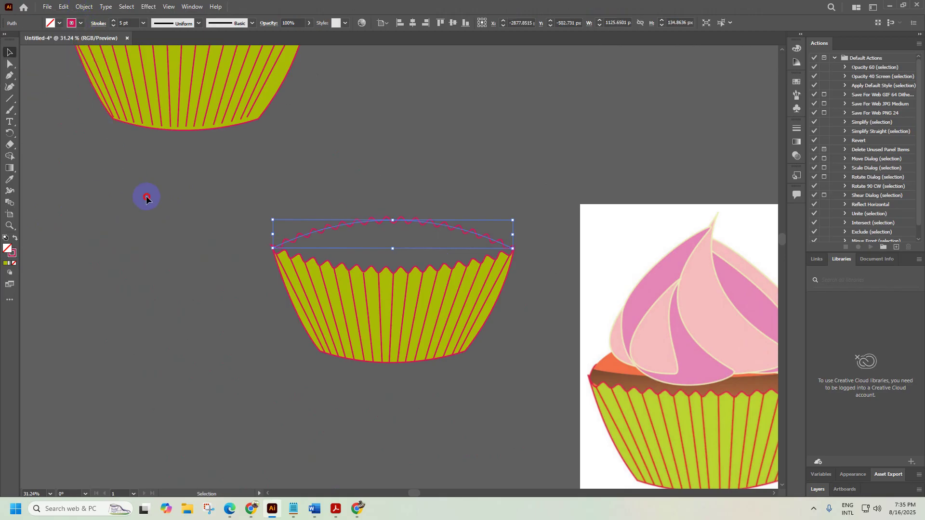
left_click(146, 196)
Move the wavy crimson arc off the case into the empty area beside the upper case copy
key("z")
mouse_move(351, 210)
left_mouse_down()
mouse_move(598, 205)
mouse_move(336, 205)
mouse_move(359, 219)
left_mouse_up()
key("space")
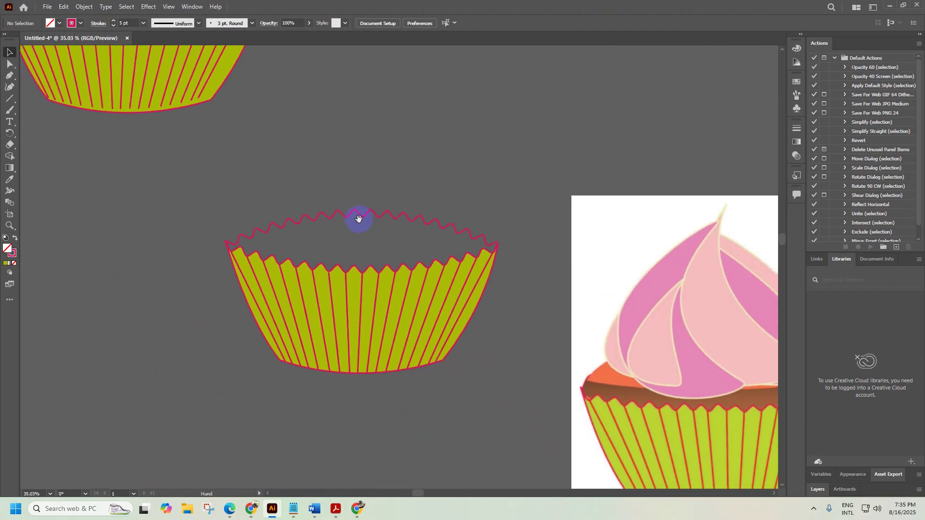
left_click(330, 267)
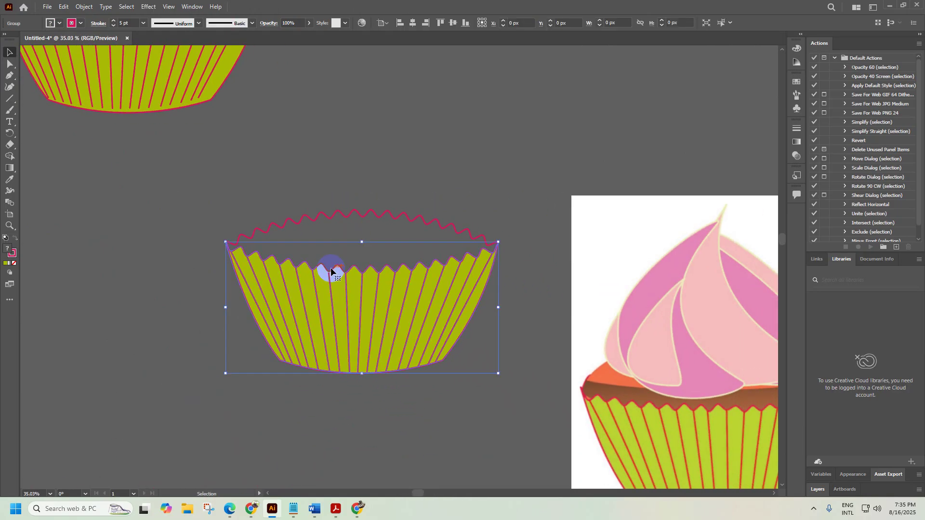
left_click(345, 197)
left_click_drag(384, 194, 355, 196)
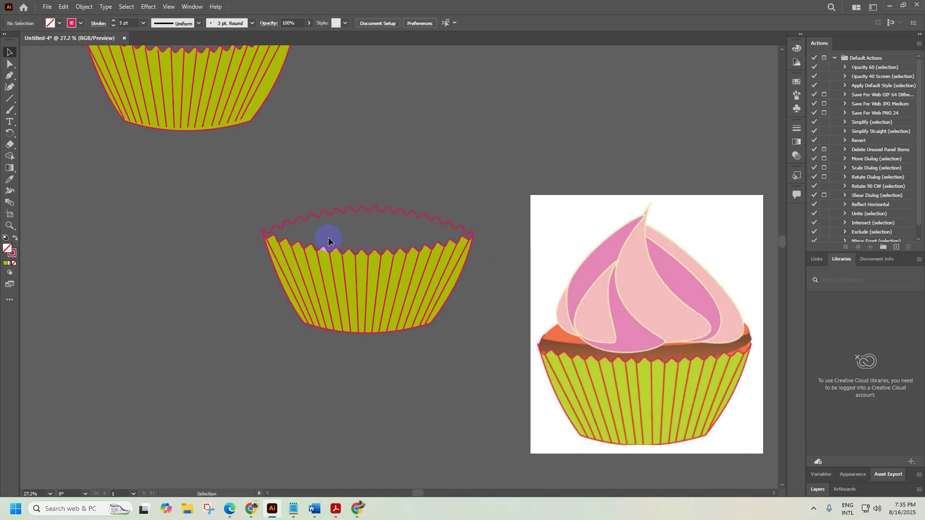
key("space")
left_click_drag(197, 240, 213, 327)
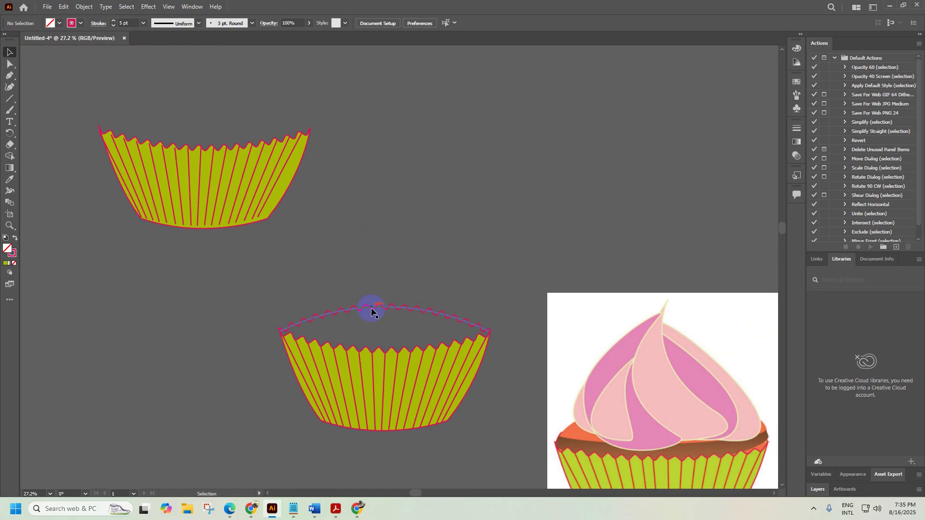
mouse_move(372, 310)
left_mouse_down()
mouse_move(429, 198)
mouse_move(428, 180)
left_mouse_up()
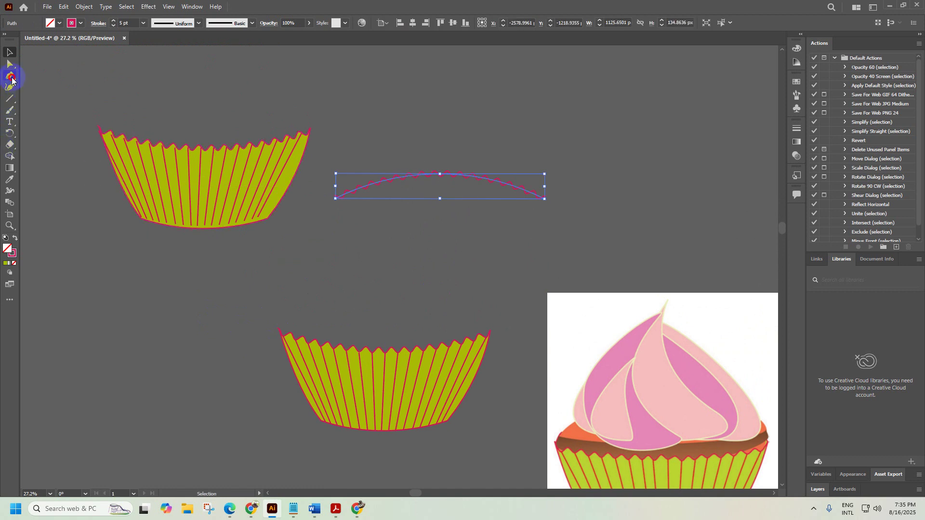
left_click(10, 76)
left_click_drag(570, 196, 639, 171)
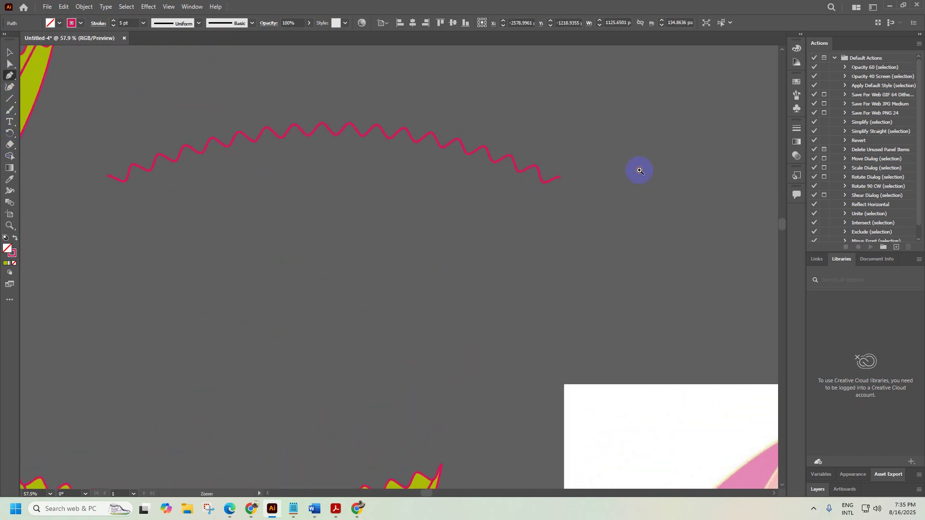
left_click(109, 185, "ctrl")
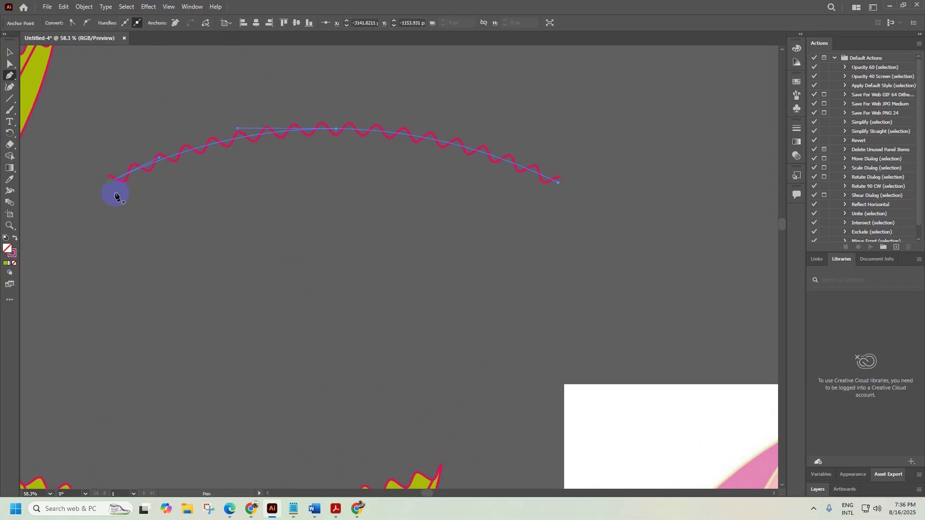
left_click(8, 53)
left_click(268, 140)
Draw an open body outline below the wavy arc with the Pen tool, giving it curved sides and a straight base between the arc's ends
left_click(10, 76)
left_click(113, 194)
left_click(110, 186)
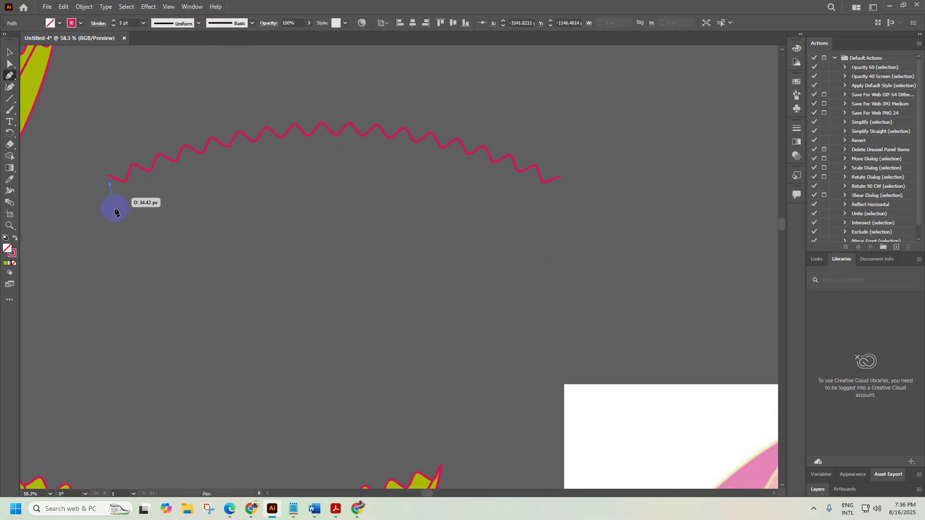
left_click_drag(153, 348, 73, 336)
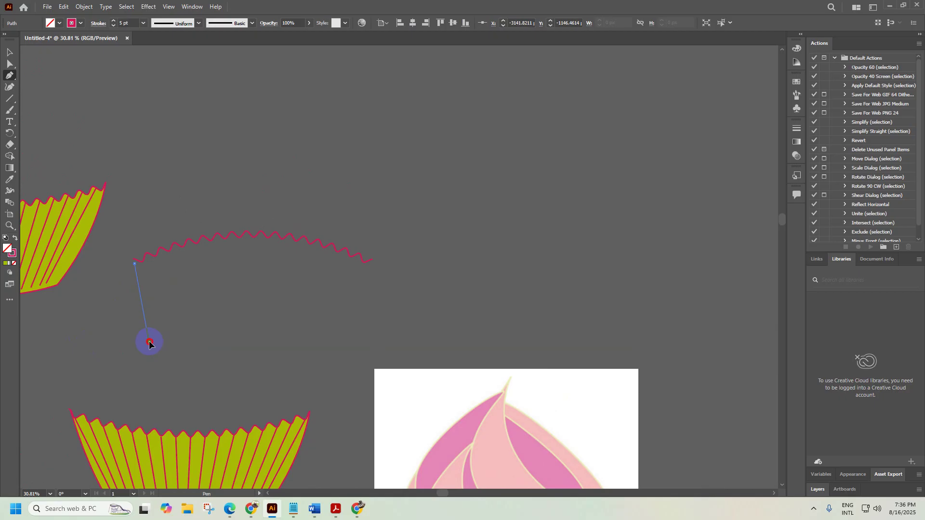
left_click_drag(159, 377, 223, 270)
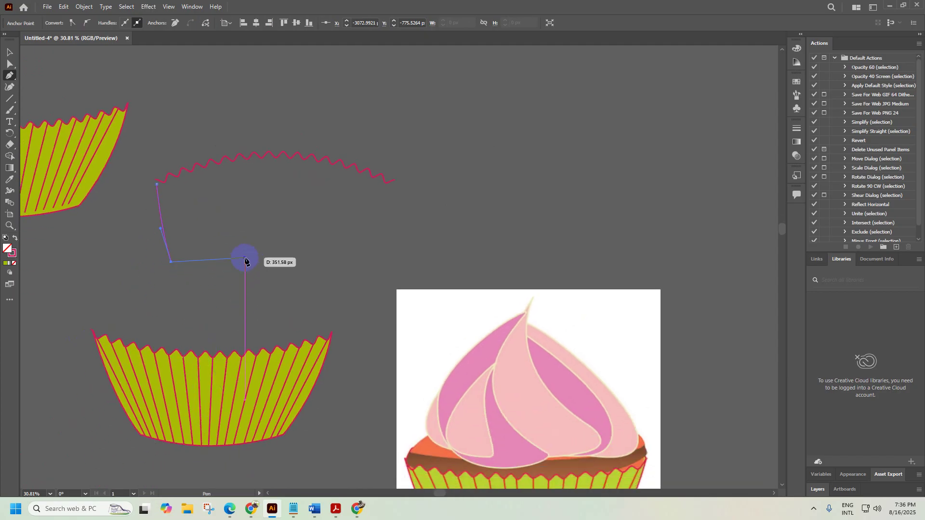
left_click(358, 263)
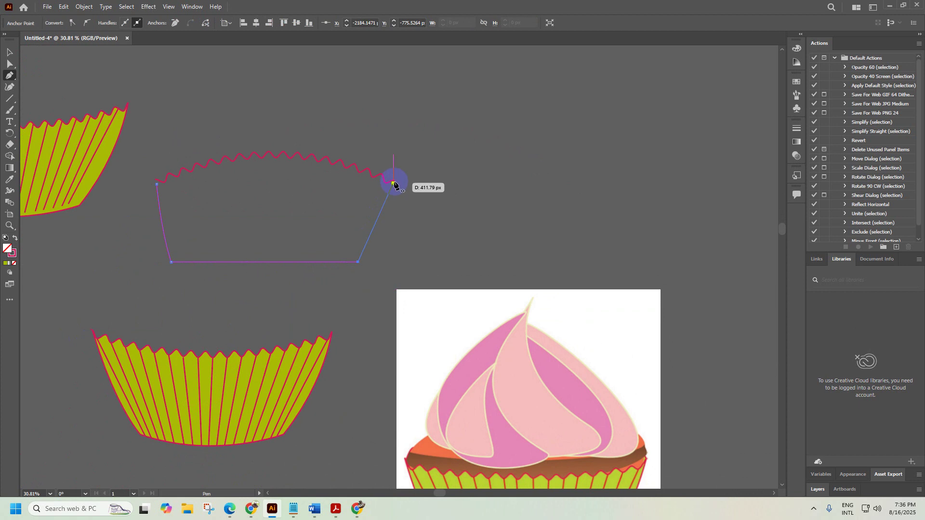
scroll(394, 184, "up", 3, "alt")
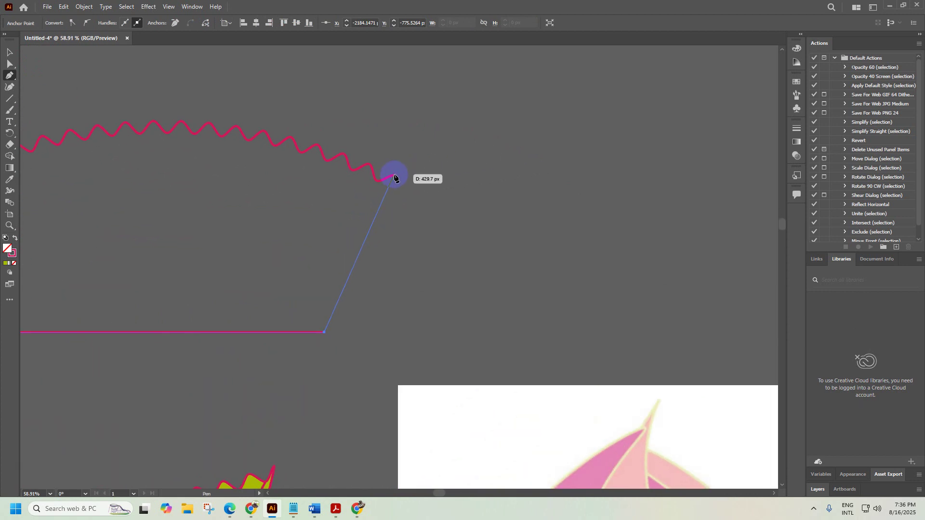
left_click_drag(395, 179, 404, 133)
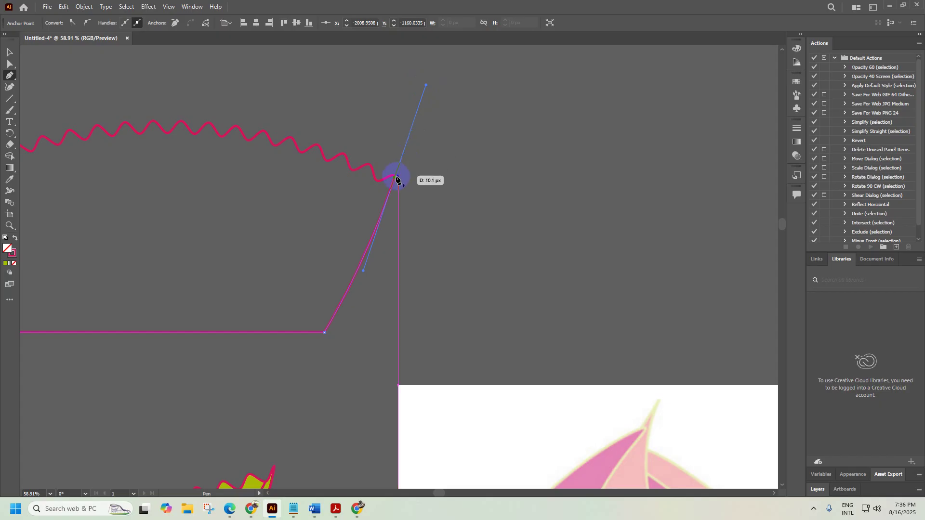
Move the body outline's upper left anchor point onto the left end of the wavy arc
left_click(8, 52)
left_click_drag(347, 235, 470, 149)
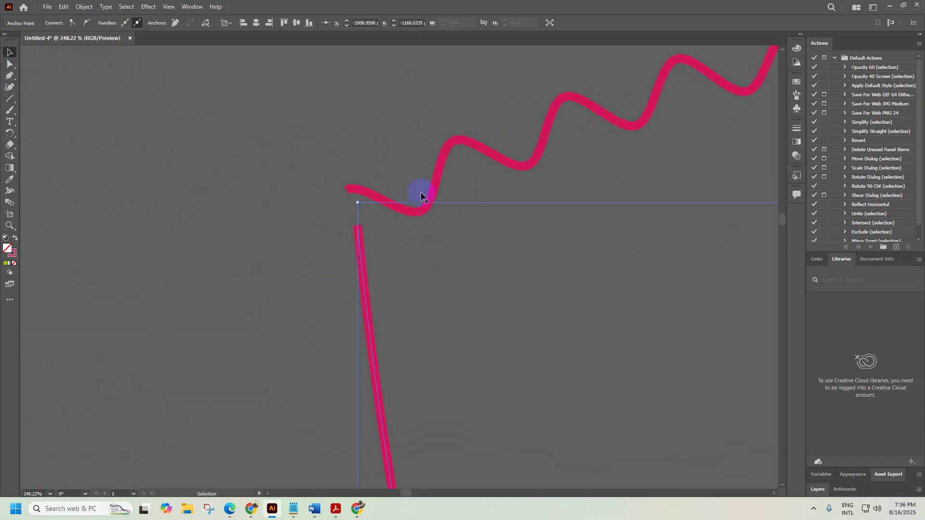
left_click(9, 65)
left_click(394, 262)
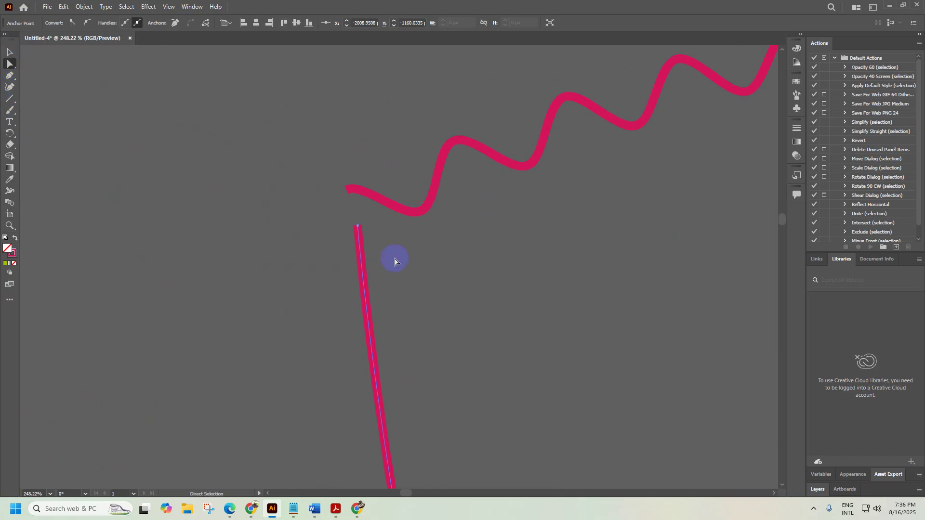
left_click_drag(359, 229, 352, 188)
scroll(375, 199, "down", 3)
Move the body outline's upper right anchor point onto the right end of the wavy arc
left_click_drag(570, 231, 310, 231)
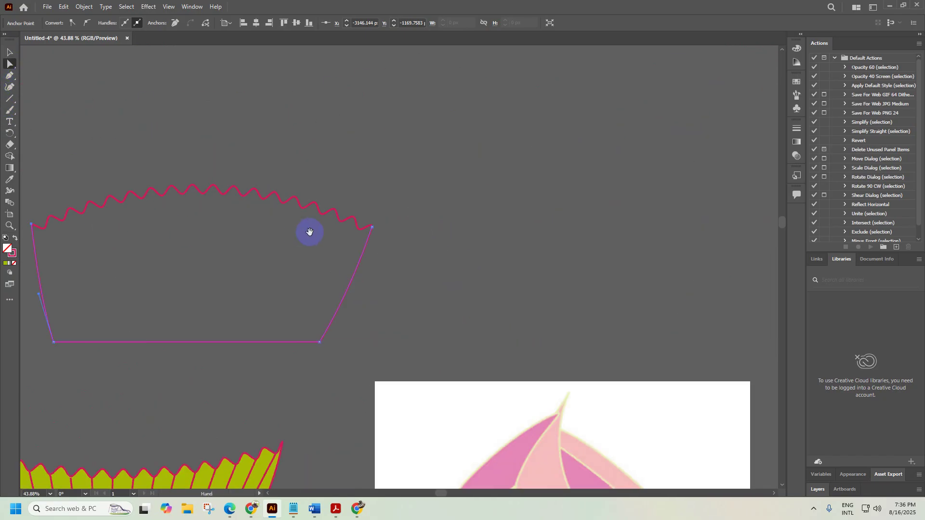
scroll(580, 213, "up", 5)
left_click_drag(651, 296, 166, 268)
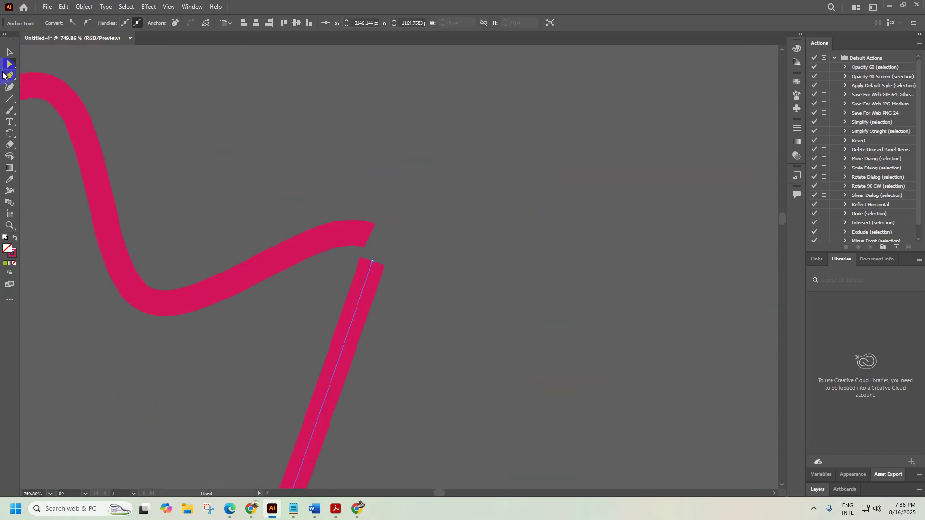
left_click_drag(373, 261, 364, 227)
scroll(340, 287, "down", 3)
scroll(339, 287, "down", 6)
left_click_drag(299, 326, 347, 328)
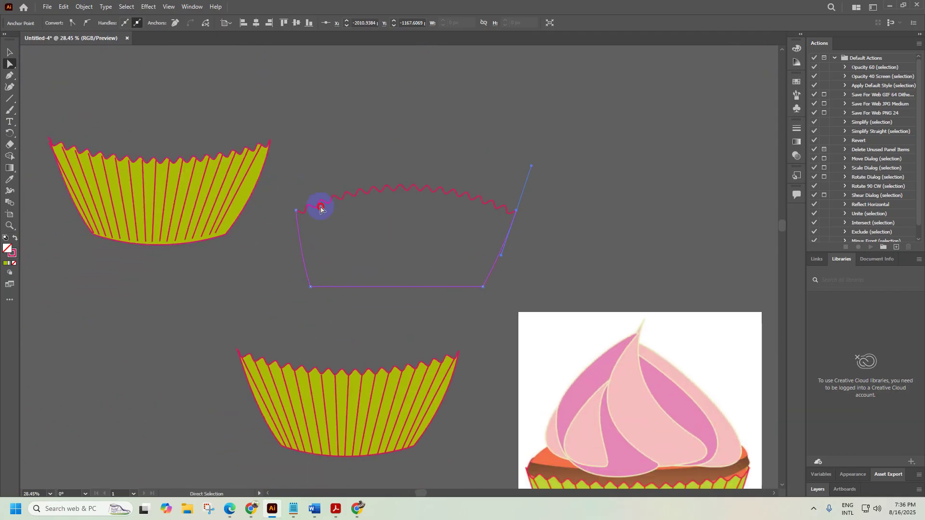
Select the wavy arc together with the body outline and expand their appearance into editable paths
left_click_drag(482, 314, 475, 299)
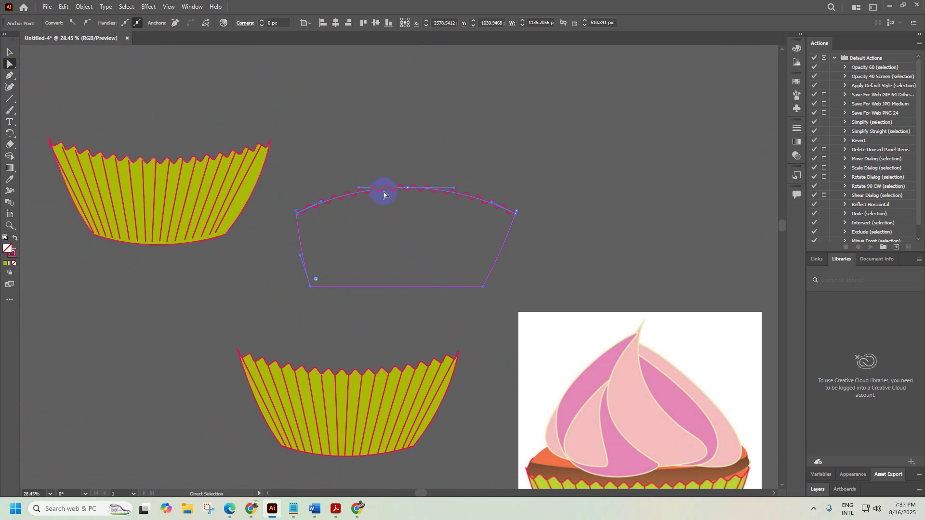
left_click(383, 193)
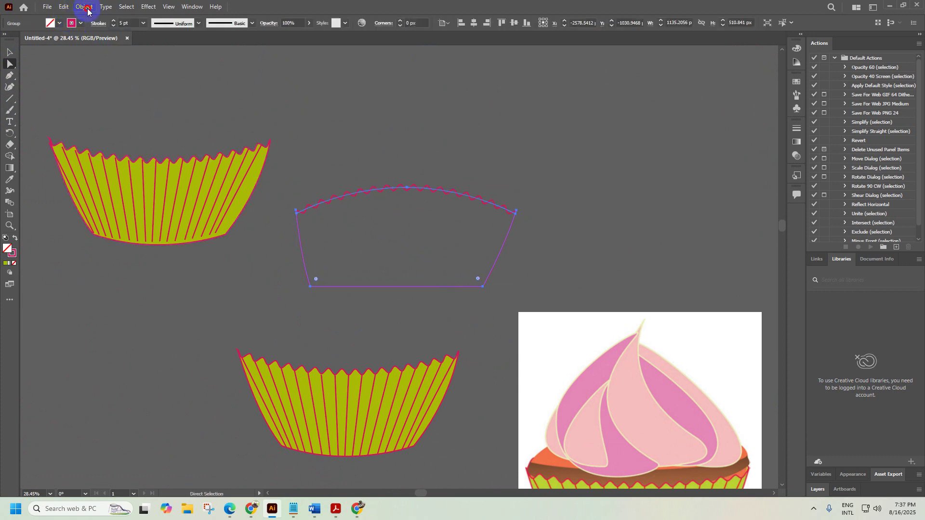
left_click(85, 7)
left_click(94, 128)
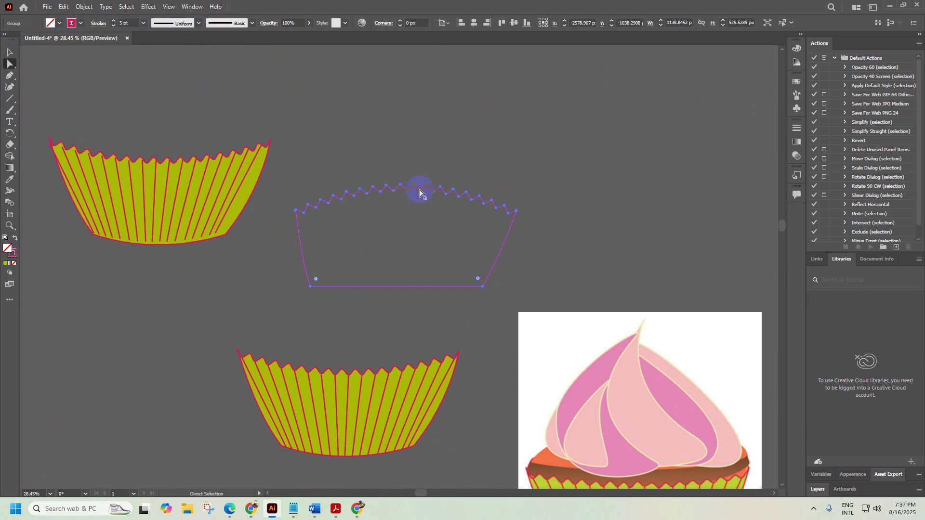
right_click(417, 195)
left_click(447, 269)
left_click(514, 230)
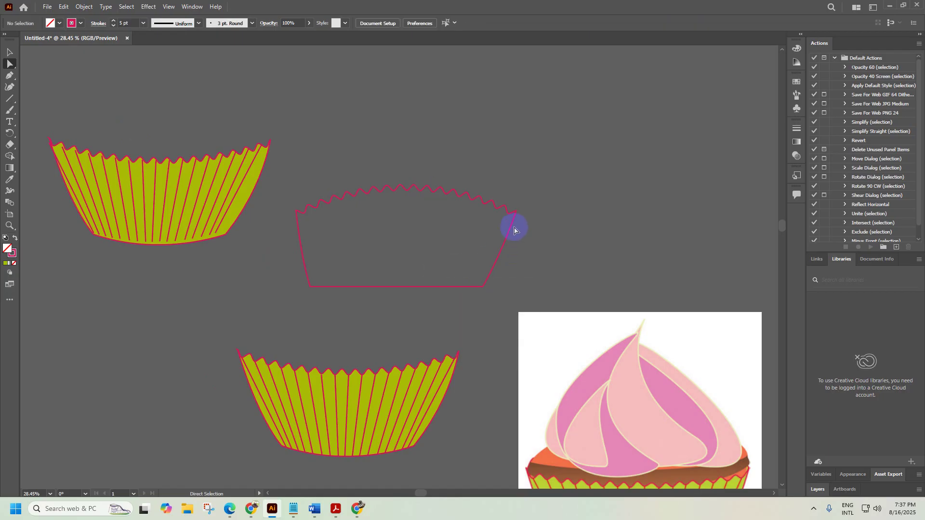
Join the wavy arc and body outline into one path and copy the front case's fill and stroke onto it with the Eyedropper
left_click(430, 189)
right_click(409, 188)
left_click(443, 262)
left_click(341, 316)
left_click(328, 202)
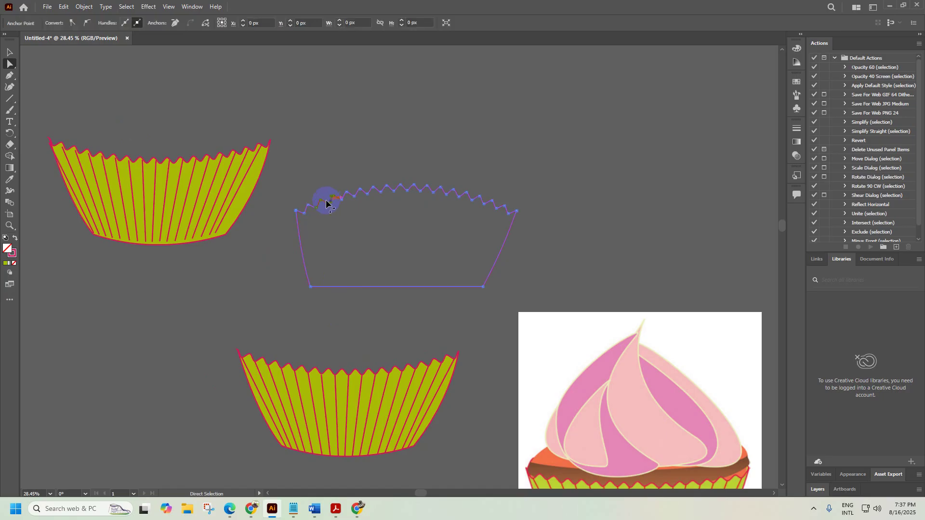
left_click(10, 182)
left_click(307, 394)
left_click(9, 52)
left_click_drag(355, 244, 306, 346)
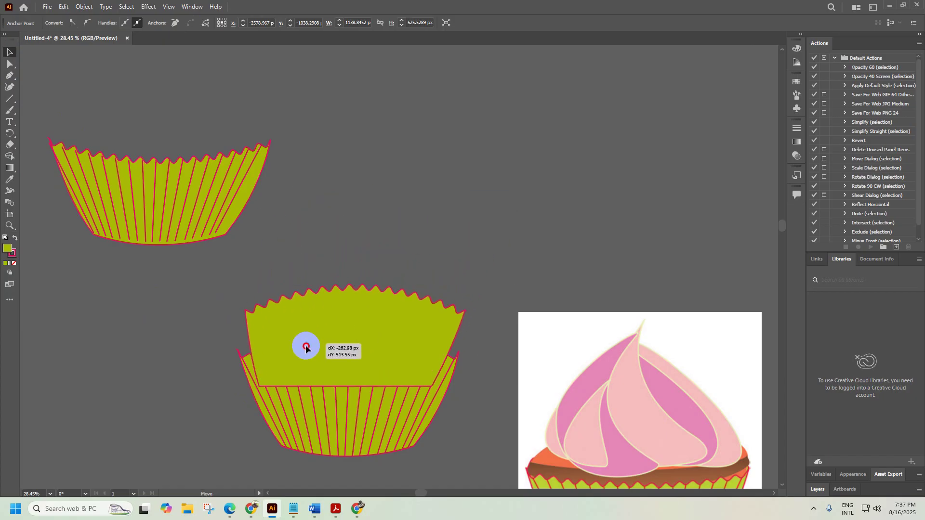
scroll(339, 382, "down", 2)
key("ctrl+z")
Bring the lower pleated case to the front and move the filled back panel behind it
left_click(355, 343)
right_click(356, 343)
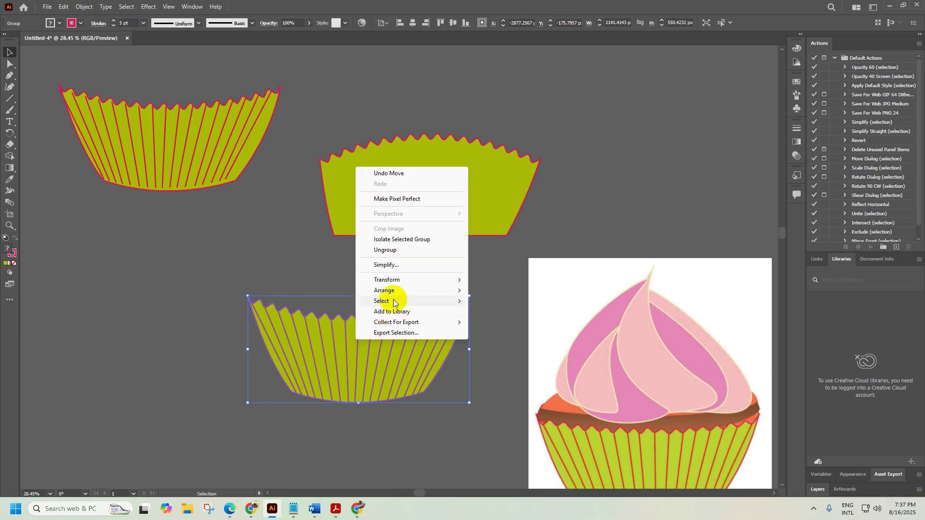
mouse_move(453, 290)
left_click(504, 292)
left_click_drag(419, 233, 380, 334)
scroll(380, 334, "up", 3)
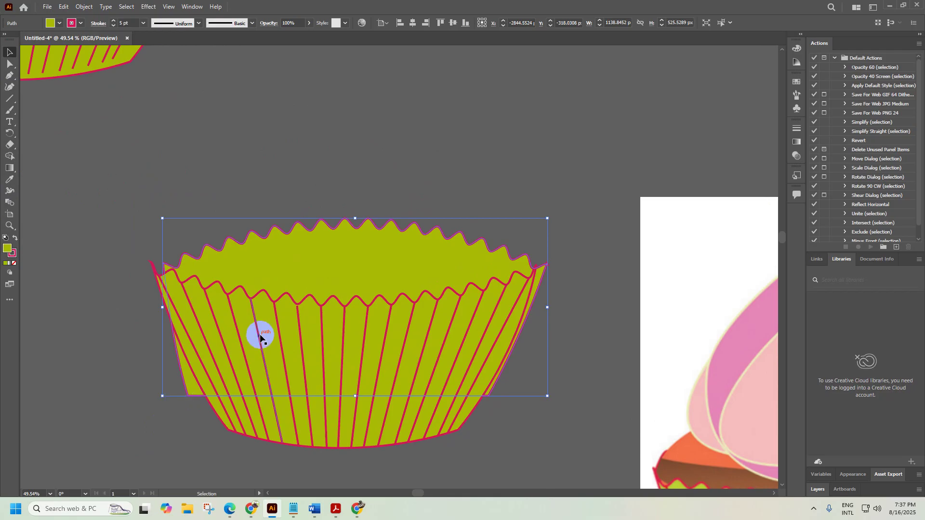
Shift the back panel so its upper left tip meets the front case's upper left tip
left_click_drag(201, 265, 290, 248)
scroll(172, 258, "up", 7)
left_click_drag(304, 281, 221, 268)
scroll(424, 286, "down", 7)
Nudge the back panel so its upper right tip lines up with the front case's upper right tip
left_click_drag(612, 264, 145, 265)
scroll(542, 291, "up", 1)
left_click_drag(631, 263, 700, 200)
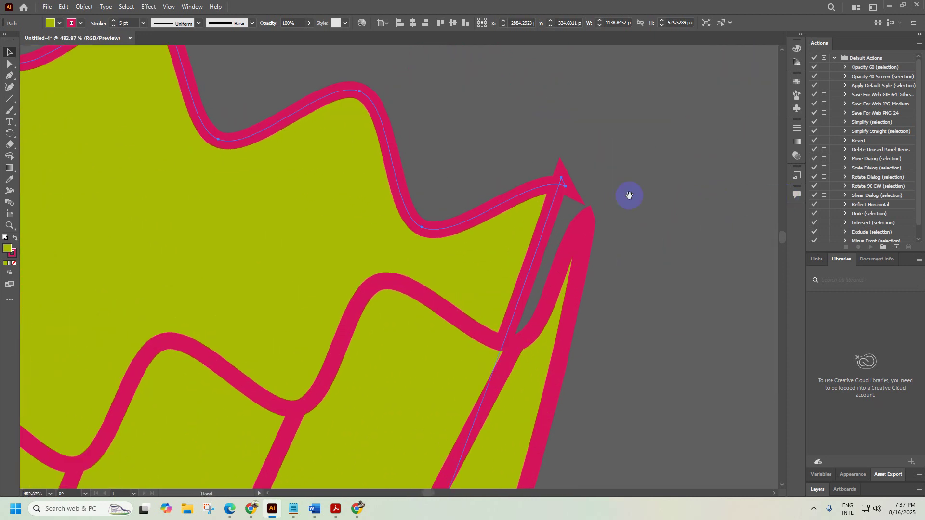
left_click_drag(516, 196, 549, 227)
Fine-tune the back panel's position to balance its fit against the front case at both upper tips
left_click_drag(614, 262, 335, 220)
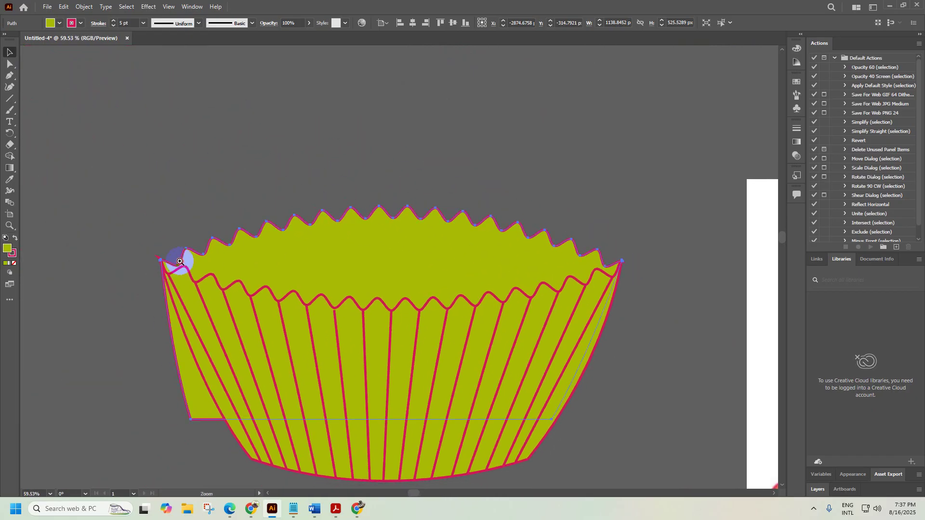
left_click_drag(172, 265, 463, 200)
left_click_drag(108, 209, 181, 250)
left_click_drag(583, 277, 385, 271)
left_click_drag(489, 285, 62, 300)
left_click_drag(174, 285, 172, 276)
left_click_drag(284, 285, 199, 286)
mouse_move(634, 289)
left_mouse_down()
mouse_move(468, 287)
mouse_move(717, 216)
left_mouse_up()
left_click_drag(469, 276, 611, 229)
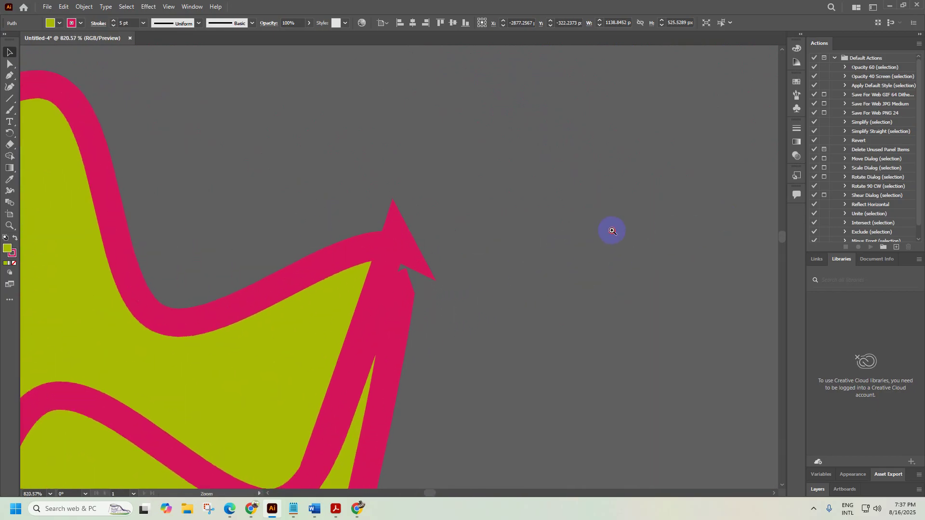
Move the anchor points at the back panel's upper right corner onto the front case's right tip to remove the protruding spike
left_click(10, 67)
left_click(399, 256)
left_click_drag(404, 251, 395, 273)
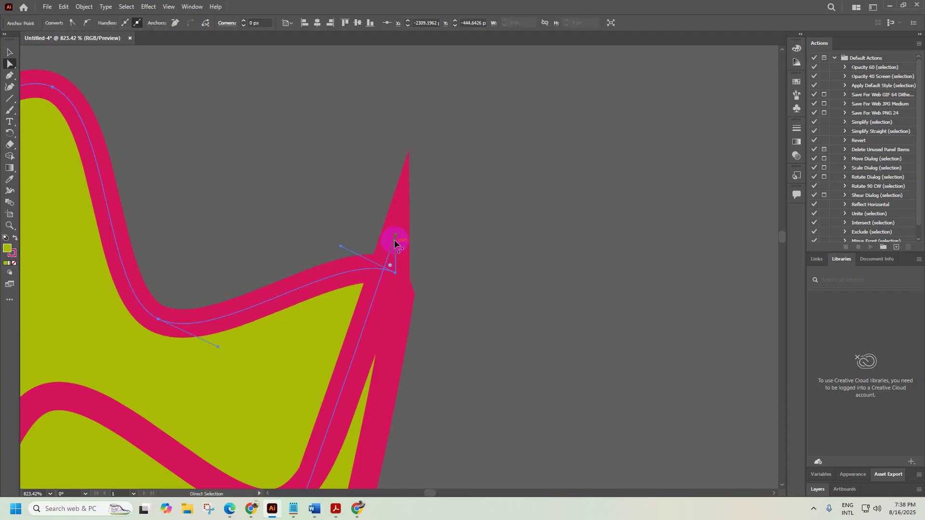
left_click_drag(396, 236, 398, 286)
left_click(459, 323)
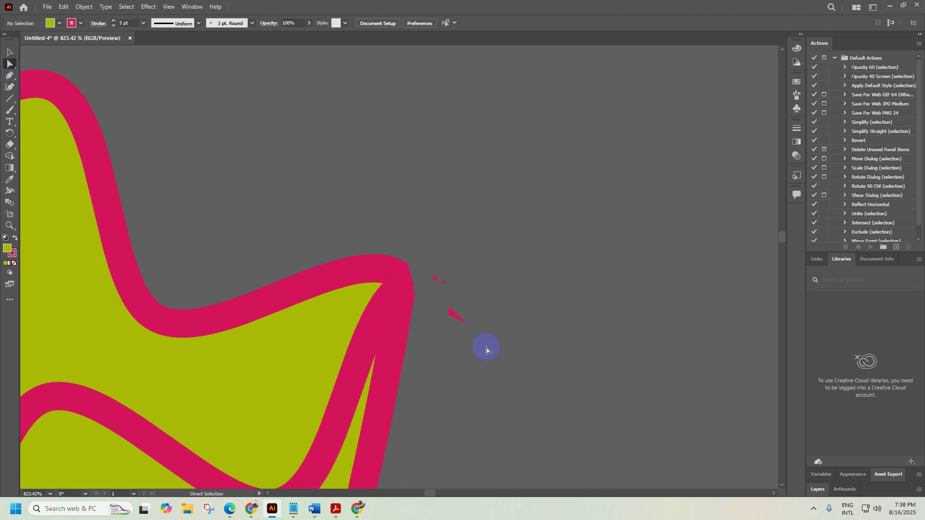
Adjust the front case outline's upper left anchor point so it meets the back panel's left tip
left_click(7, 51)
left_click_drag(418, 273, 201, 245)
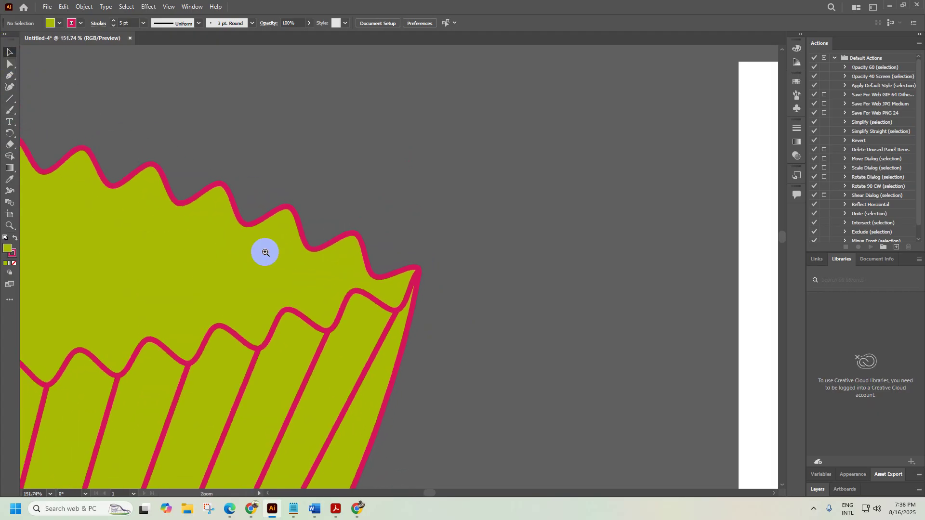
left_click_drag(351, 275, 527, 287)
left_click_drag(582, 317, 159, 242)
left_click_drag(79, 206, 396, 208)
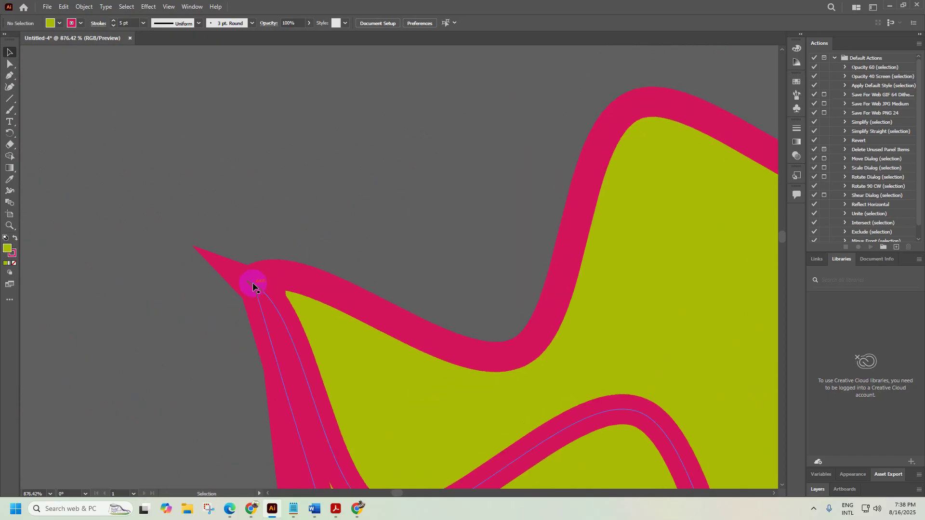
left_click(253, 286)
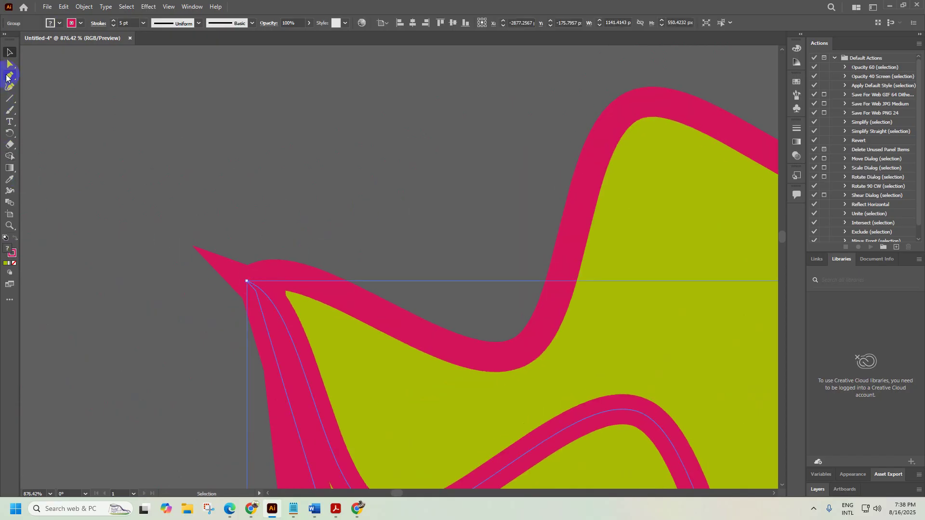
left_click(8, 67)
left_click_drag(230, 255, 268, 301)
left_click(254, 291)
left_click_drag(265, 295, 269, 290)
key("ctrl+space")
scroll(337, 235, "down", 15)
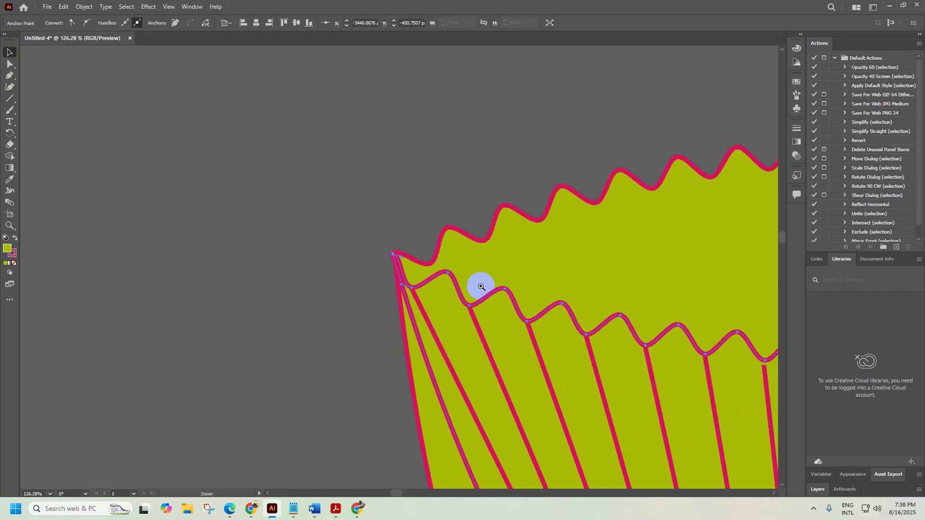
Move the back panel's lower left anchor point inward so the corner is hidden behind the front case
left_click_drag(365, 287, 277, 277)
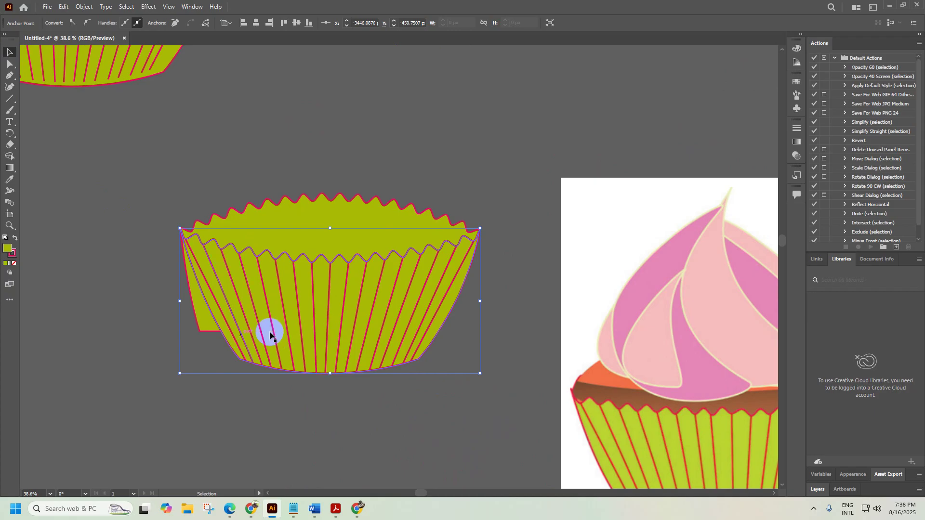
left_click(207, 397)
key("ctrl+space")
left_click_drag(174, 308, 384, 261)
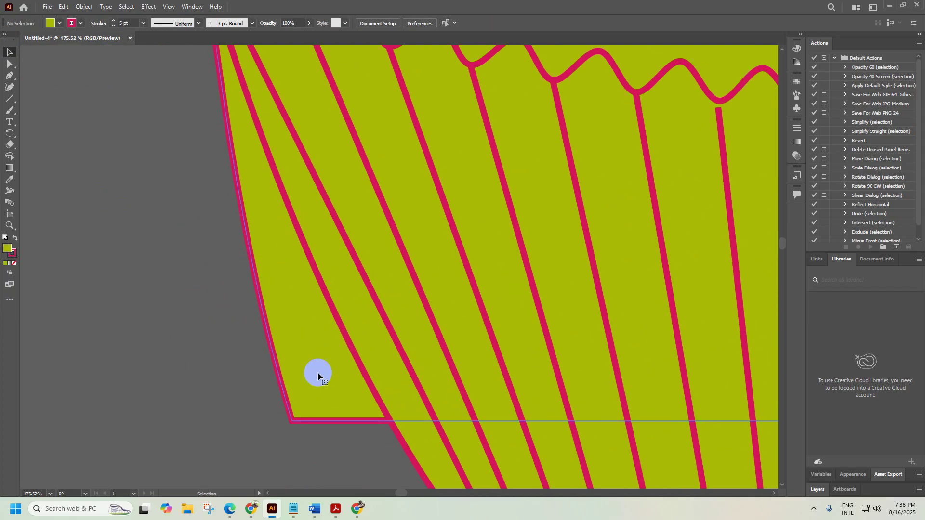
scroll(313, 337, "down", 2)
left_click(312, 318)
left_click(10, 65)
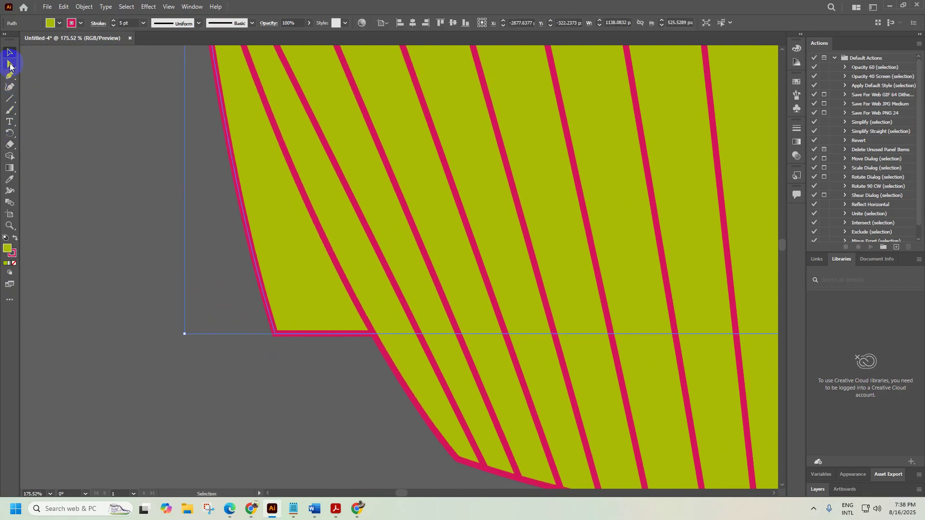
left_click_drag(257, 328, 337, 306)
left_click(286, 340)
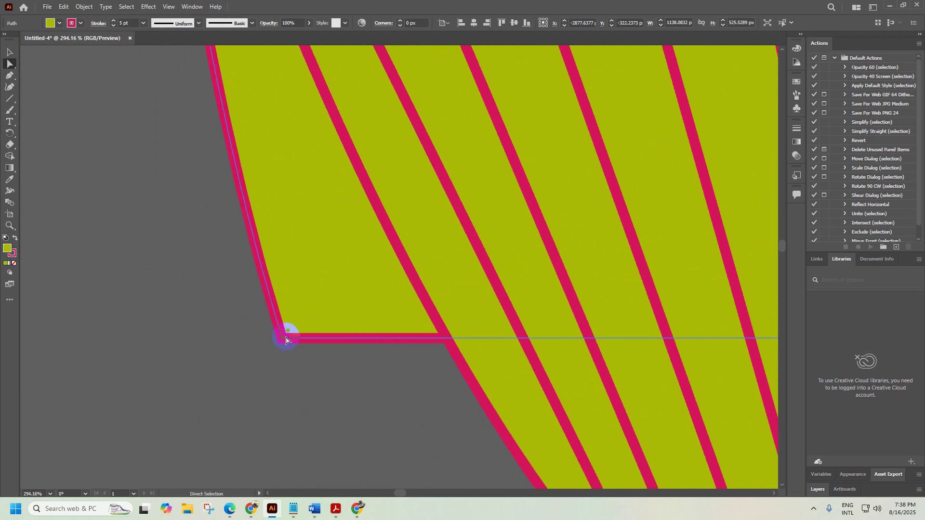
left_click_drag(279, 340, 471, 327)
left_click(6, 54)
left_click(143, 186)
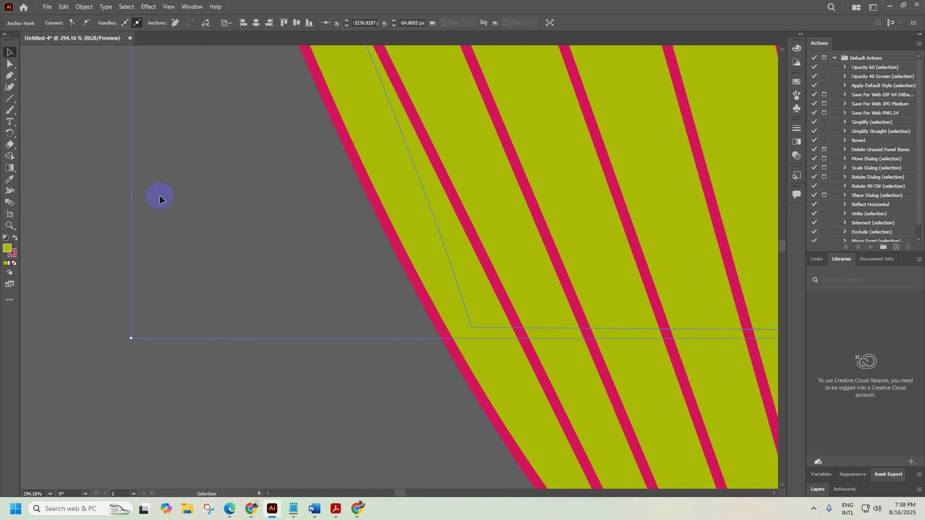
Examine how the back panel fits behind the front case along the rim, the right side and the base
scroll(142, 186, "down", 6)
left_click_drag(657, 250, 450, 252)
left_click_drag(617, 273, 501, 261)
left_click_drag(508, 298, 547, 258)
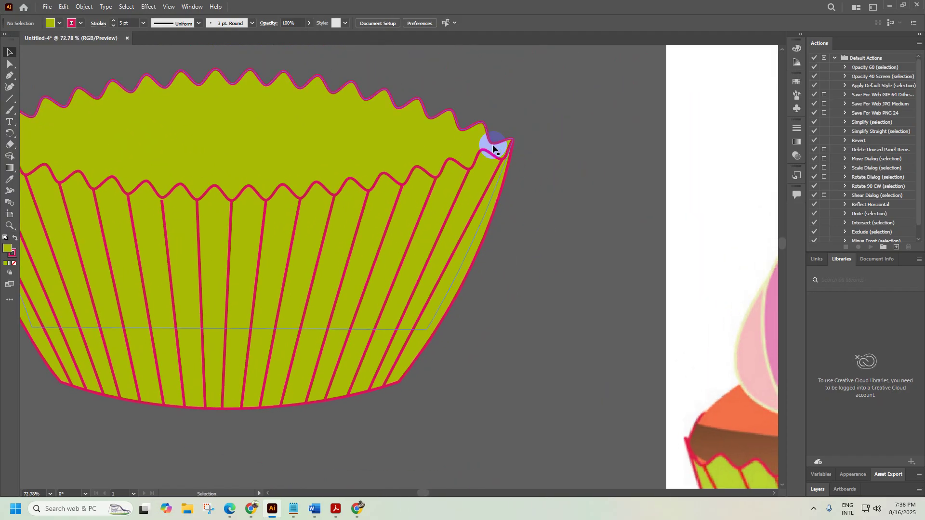
left_click(465, 146)
left_click_drag(337, 190, 446, 213)
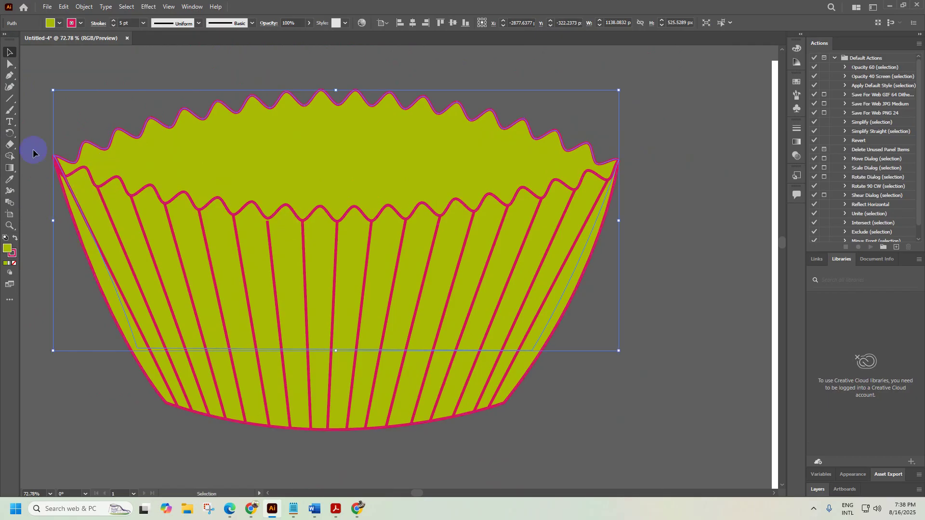
left_click_drag(433, 212, 237, 205)
left_click_drag(169, 148, 522, 280)
left_click_drag(552, 339, 553, 338)
key("a")
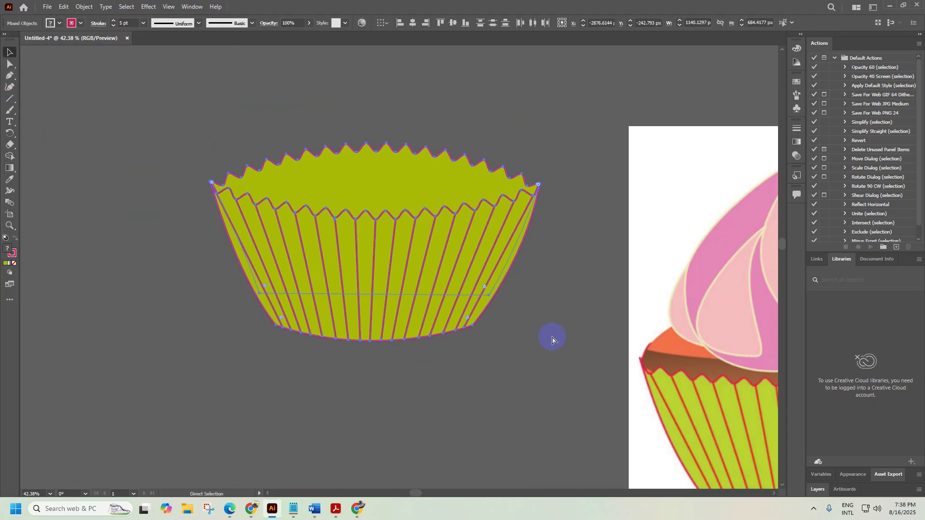
left_click(553, 340)
Draw four crease lines from the back rim's central and left-of-centre valleys to the front rim's crests, following the exam paper's case in Chrome
left_click(9, 86)
scroll(333, 160, "up", 3)
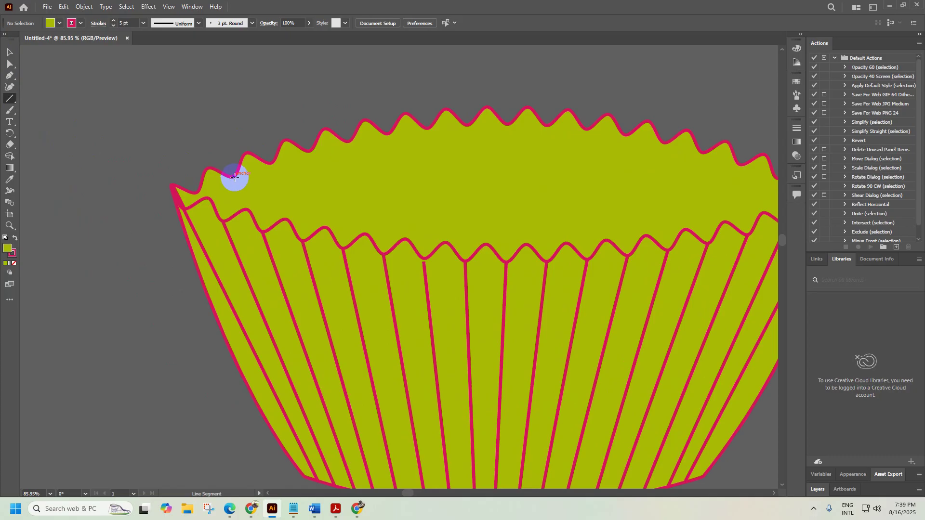
left_click(359, 510)
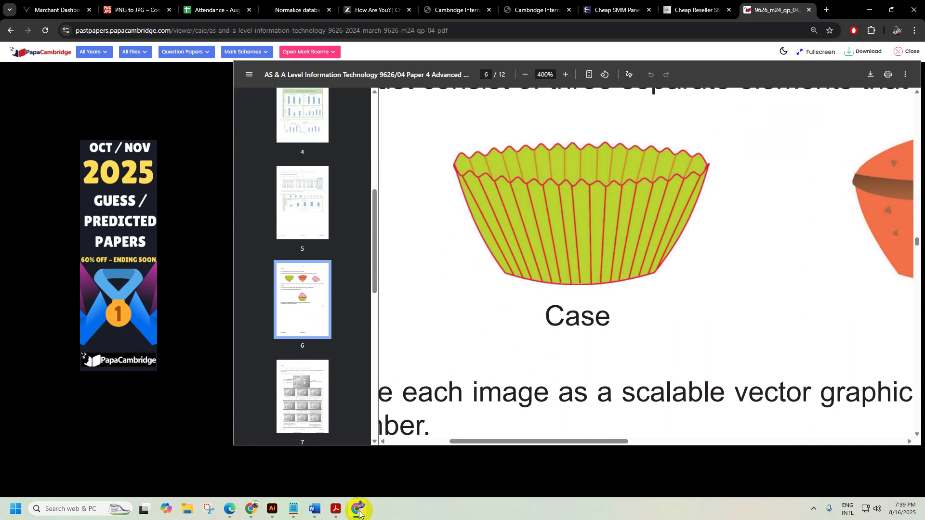
left_click(358, 511)
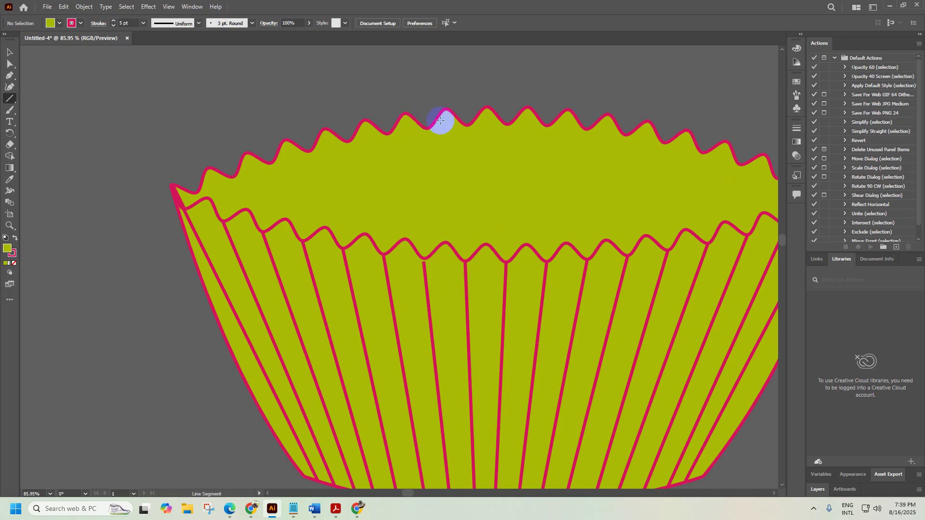
left_click_drag(508, 127, 526, 245)
left_click_drag(467, 127, 485, 244)
left_click_drag(427, 128, 446, 242)
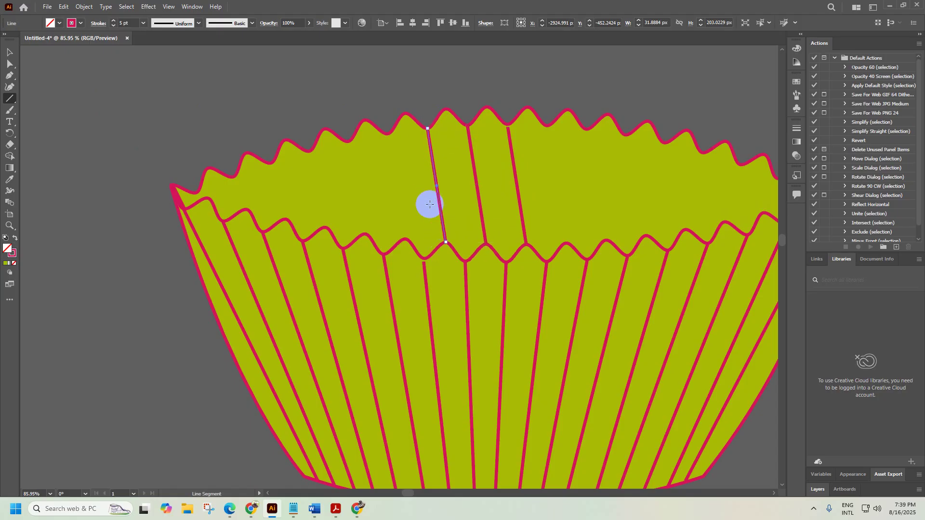
left_click_drag(389, 136, 407, 239)
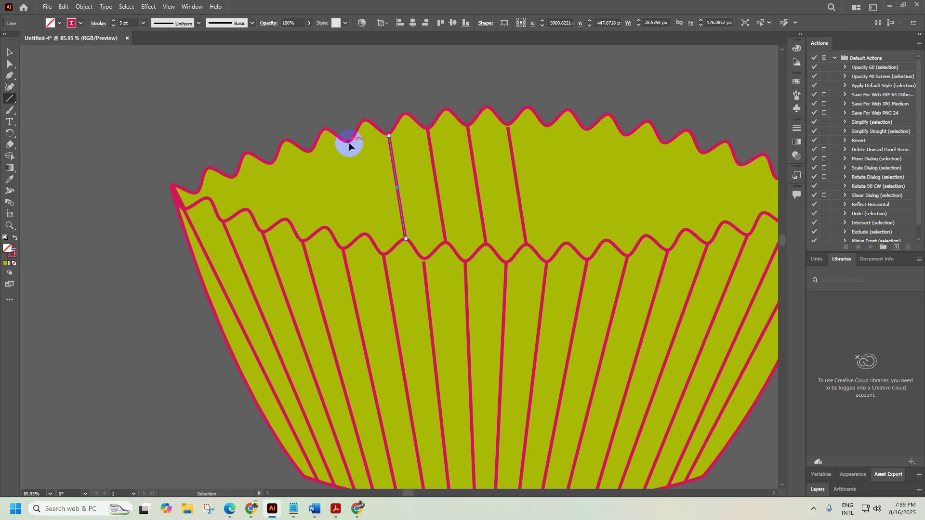
Recheck the exam paper's case in Chrome and draw five more crease lines between the back and front rims towards the left tip
left_click(356, 511)
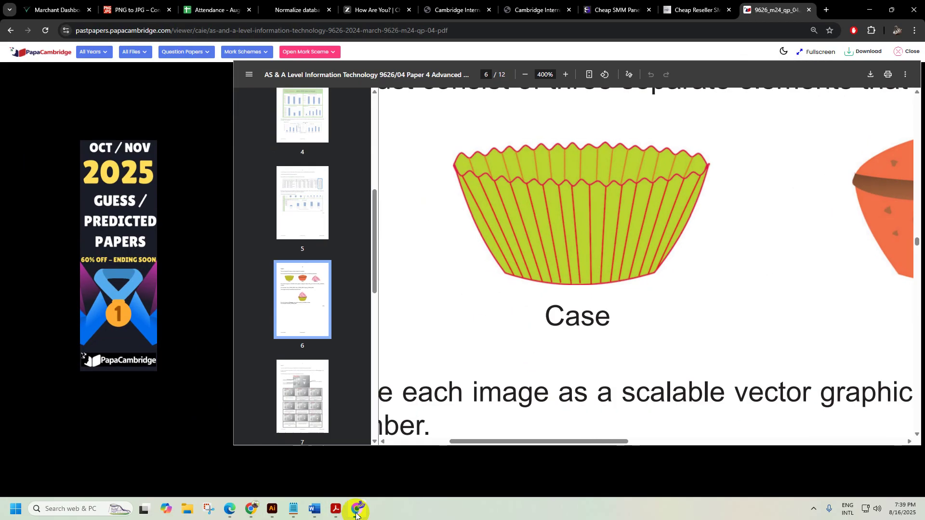
left_click(357, 511)
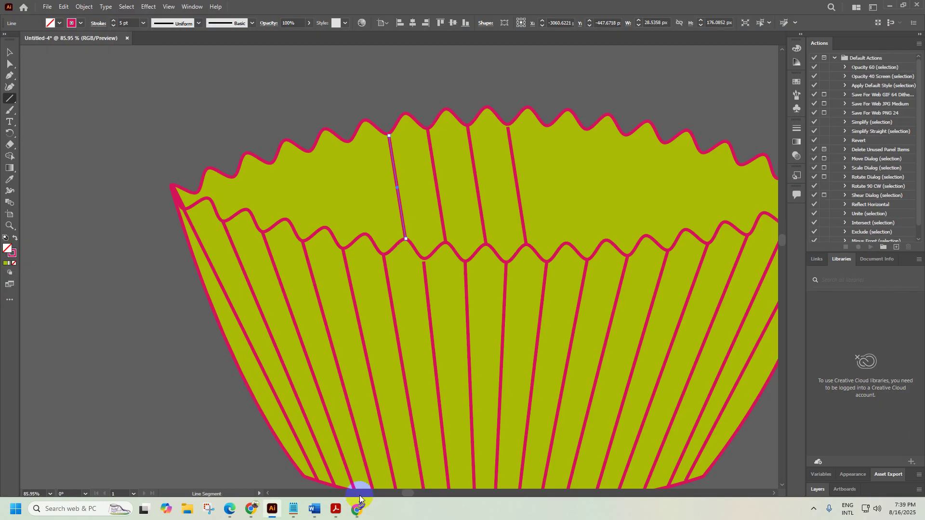
left_click_drag(350, 146, 363, 234)
left_click_drag(315, 150, 320, 230)
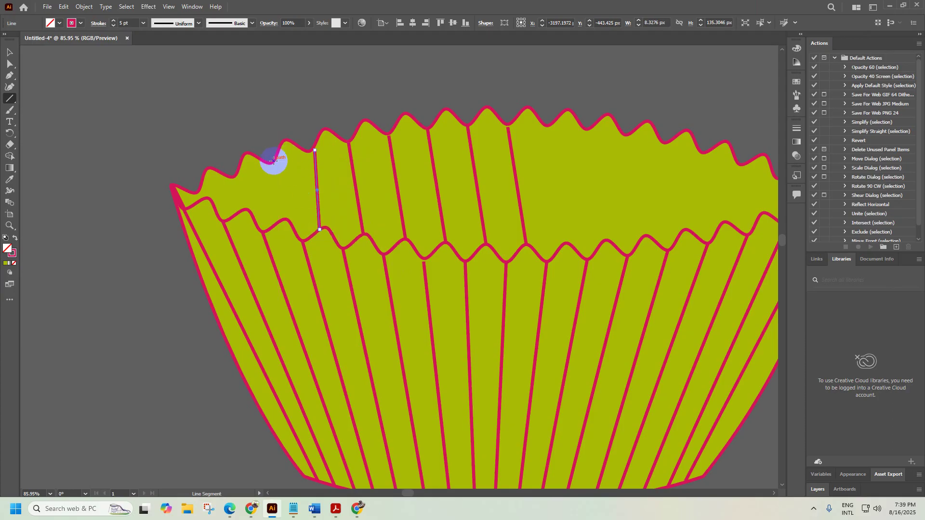
left_click_drag(273, 162, 287, 219)
left_click_drag(237, 178, 248, 209)
left_click_drag(199, 191, 208, 198)
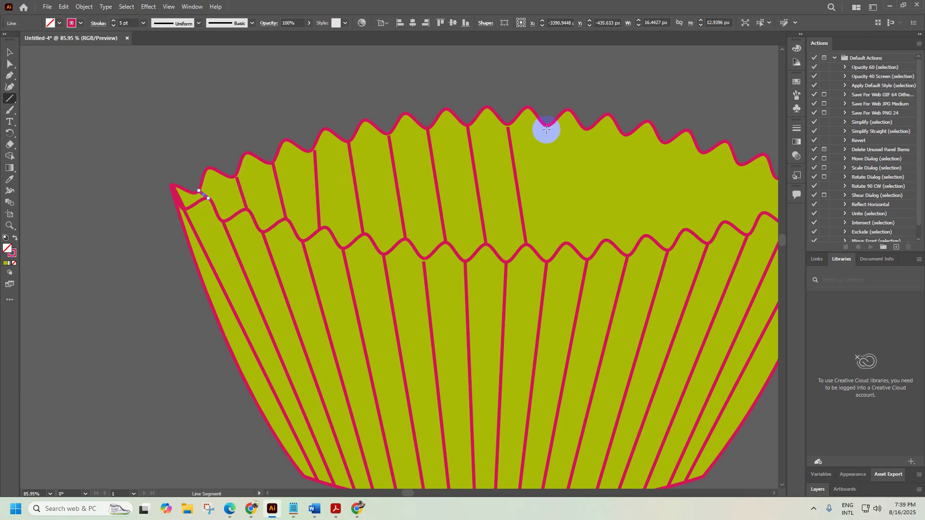
Draw the remaining crease lines from the back rim's right-hand valleys to the front rim, continuing to the right tip
left_click_drag(548, 128, 559, 247)
left_click_drag(588, 131, 594, 251)
left_click_drag(628, 134, 625, 254)
left_click_drag(664, 142, 654, 240)
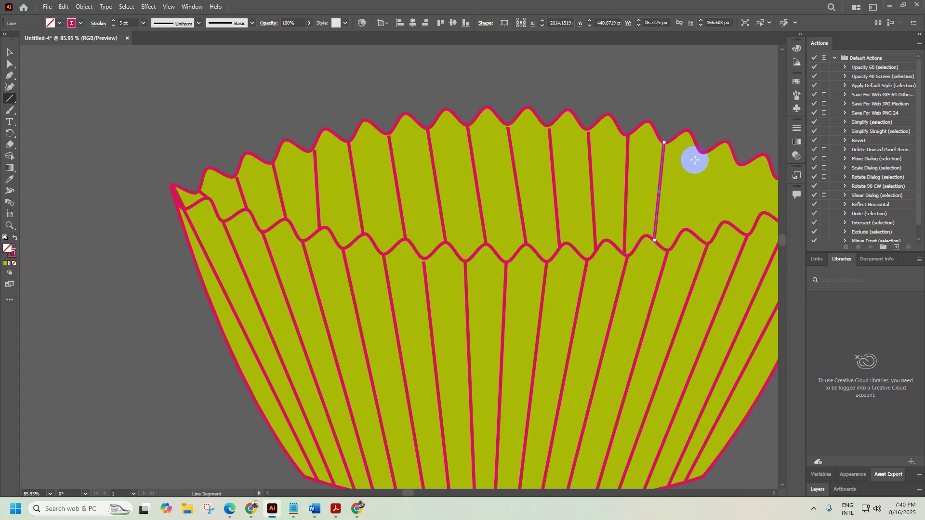
left_click_drag(702, 153, 685, 229)
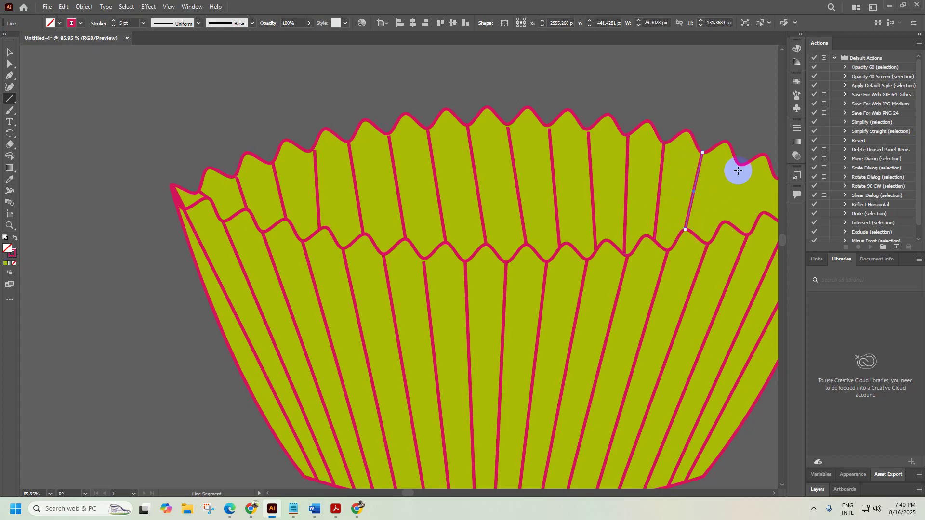
scroll(718, 224, "right", 5)
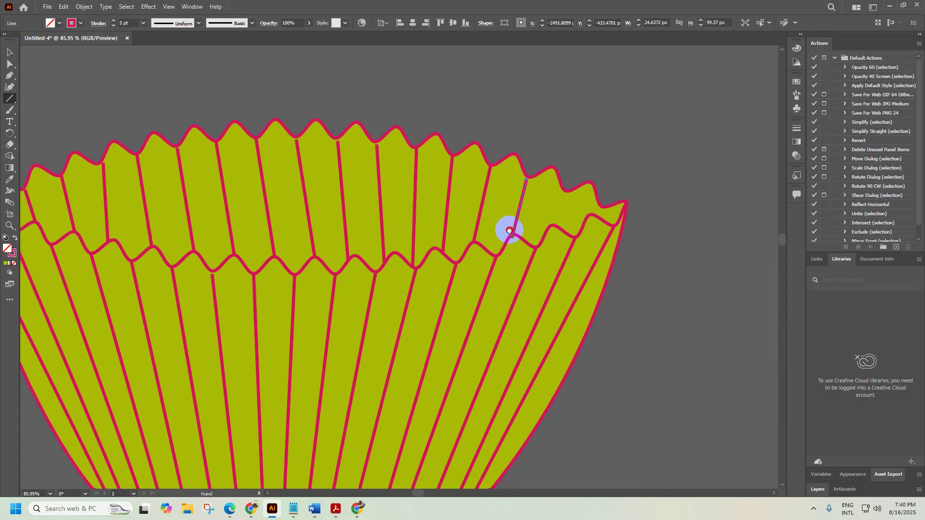
mouse_move(563, 193)
left_mouse_down()
mouse_move(555, 226)
mouse_move(753, 151)
mouse_move(609, 161)
left_mouse_up()
left_click_drag(557, 178, 335, 175)
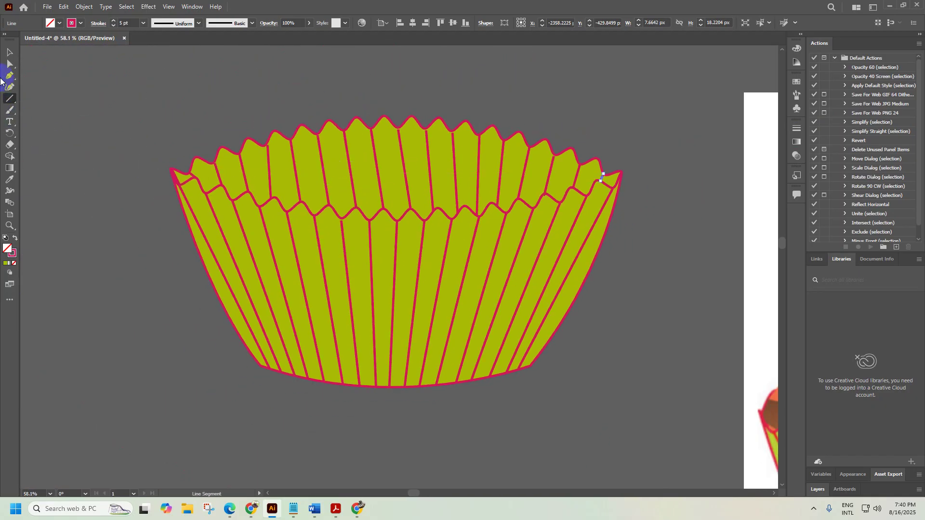
Select all the crease lines on the case's back panel and lower their opacity to 47%
left_click(9, 53)
left_click_drag(201, 171, 603, 181)
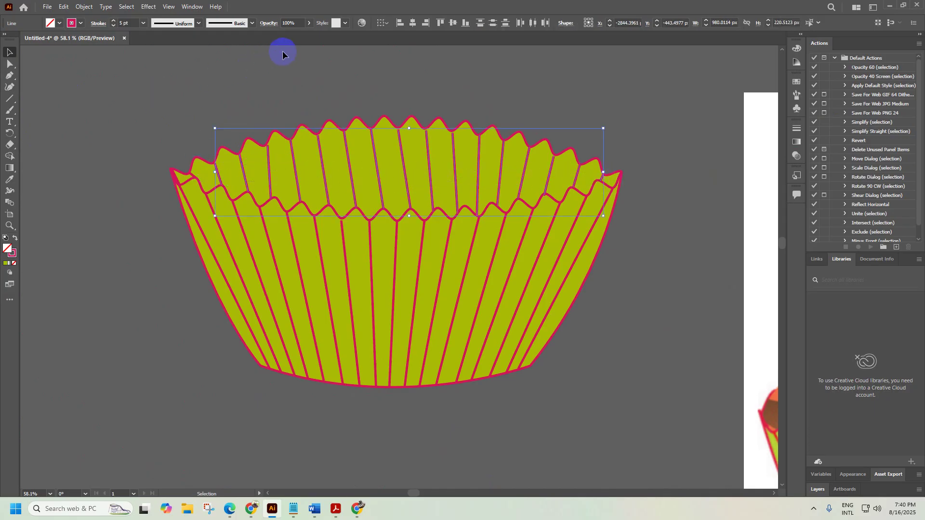
left_click(309, 26)
left_click(289, 36)
left_click(282, 97)
left_click_drag(399, 161, 341, 145)
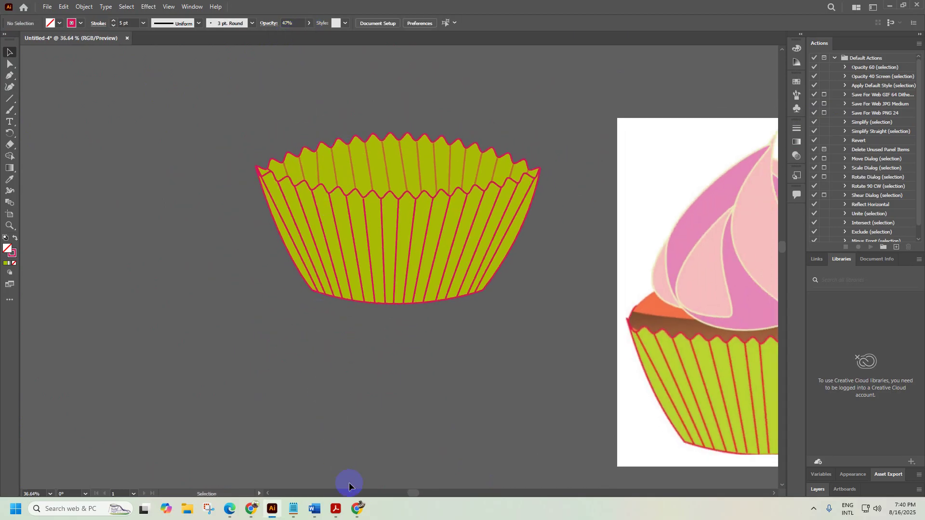
Compare the back crease lines with the exam paper's case in Chrome and set their opacity to 40%
left_click(360, 510)
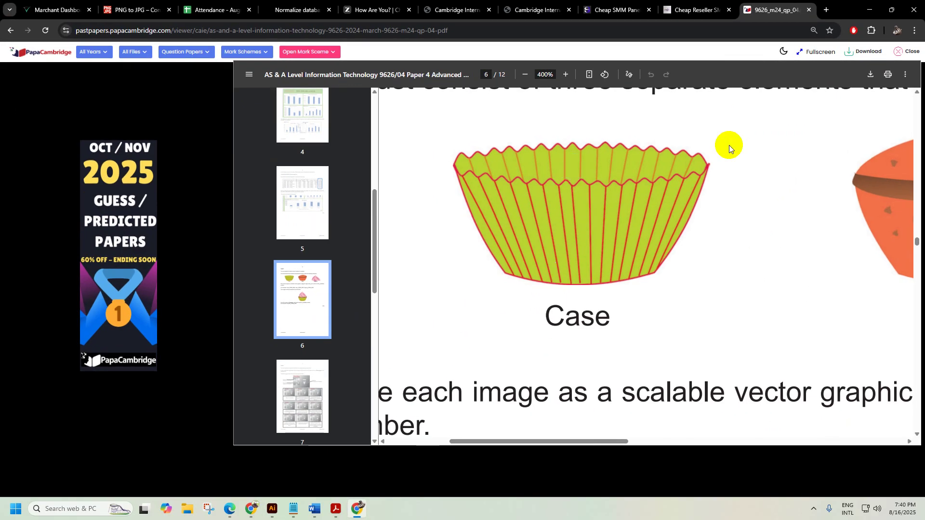
left_click(873, 13)
left_click_drag(413, 185, 146, 119)
left_click(624, 199)
left_click(292, 22)
left_click(309, 22)
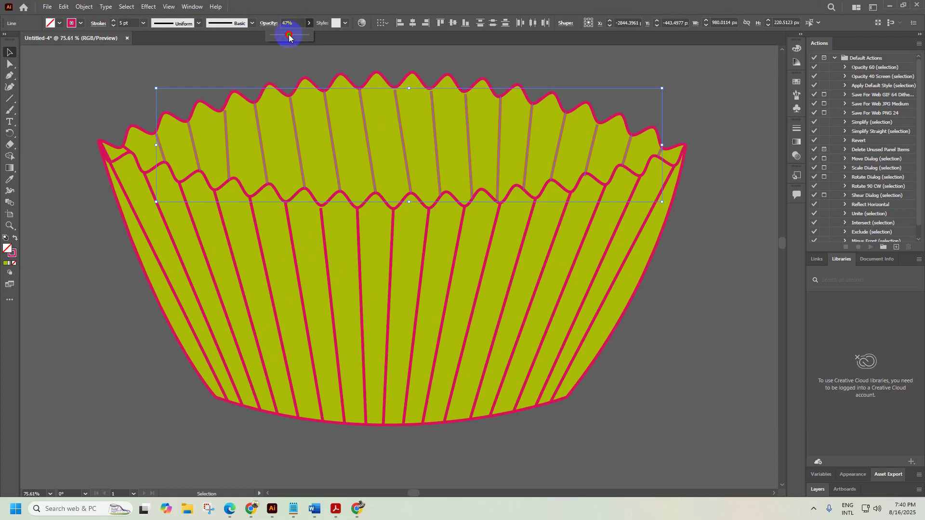
left_click(248, 66)
left_click_drag(368, 149, 237, 150)
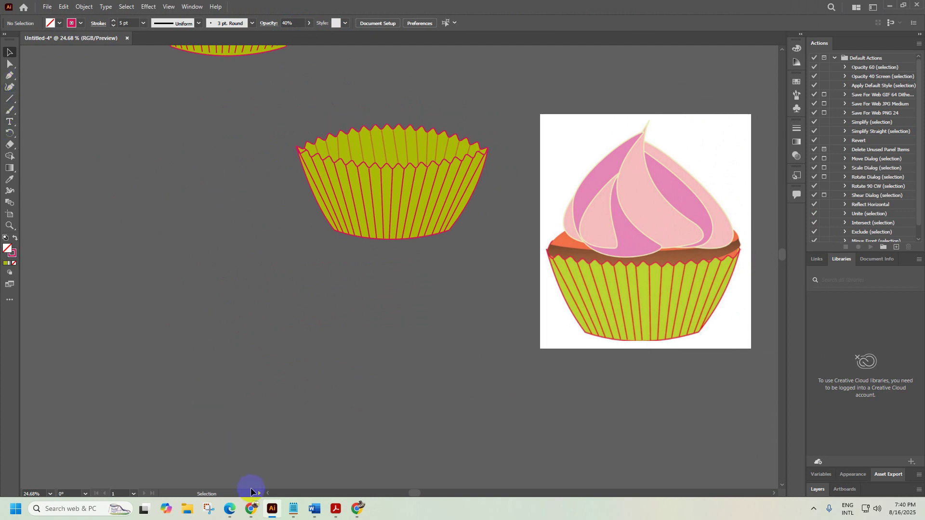
key("a")
key("ctrl+a")
key("v")
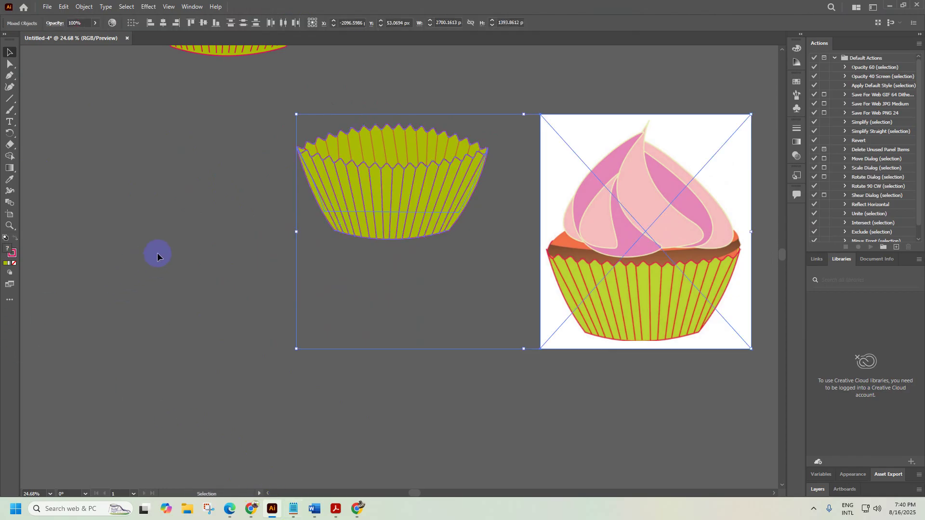
left_click(171, 251)
left_click_drag(337, 150, 354, 166)
left_click_drag(390, 160, 452, 167)
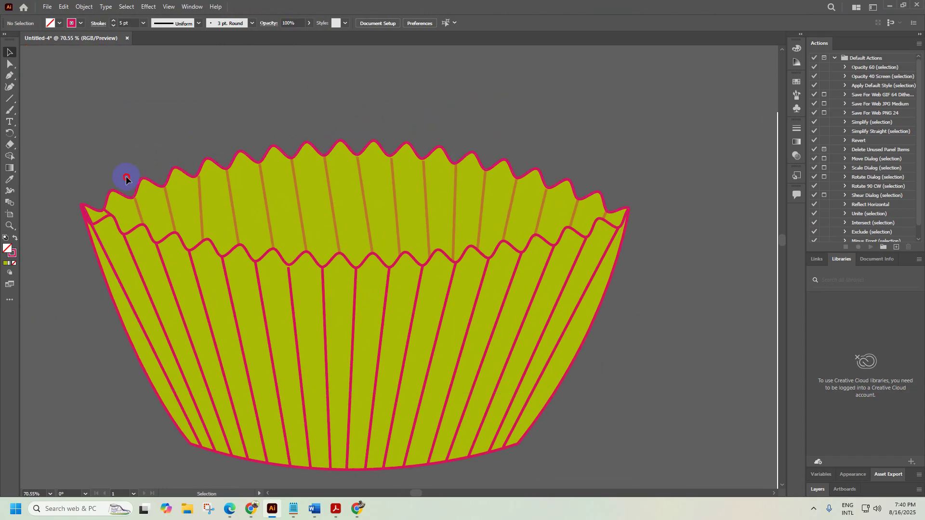
left_click_drag(175, 210, 588, 210)
left_click_drag(613, 214, 585, 252)
left_click_drag(465, 302, 405, 310)
left_click_drag(404, 309, 527, 199)
left_click_drag(605, 204, 605, 204)
left_click(171, 196)
left_click(123, 182)
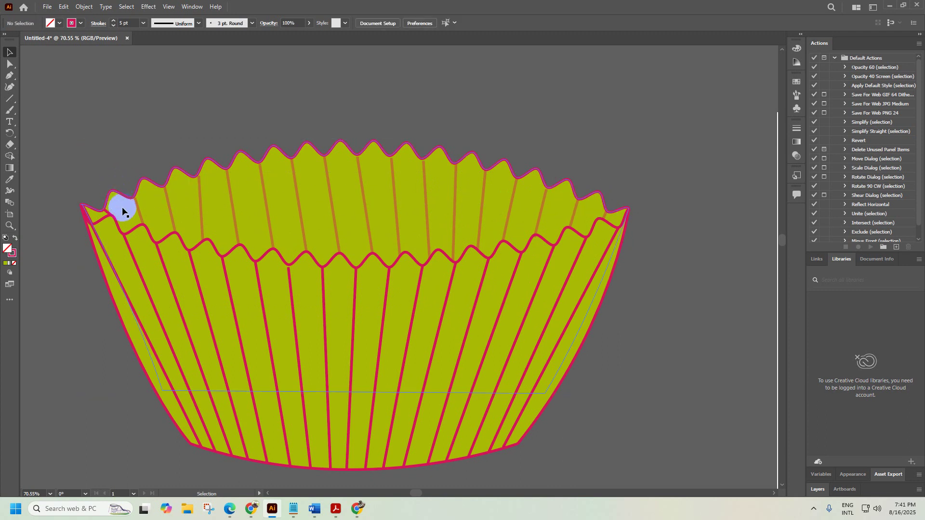
left_click(109, 212)
left_click(117, 162)
left_click_drag(108, 210, 360, 180)
left_click(198, 130)
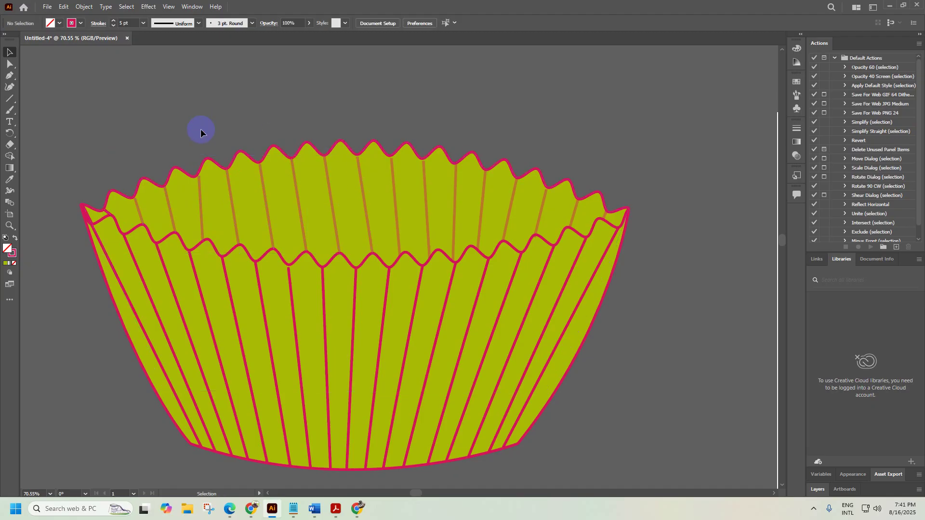
Select all the crease lines on the back panel together with the wavy-rimmed panel itself and group them
left_click(108, 215)
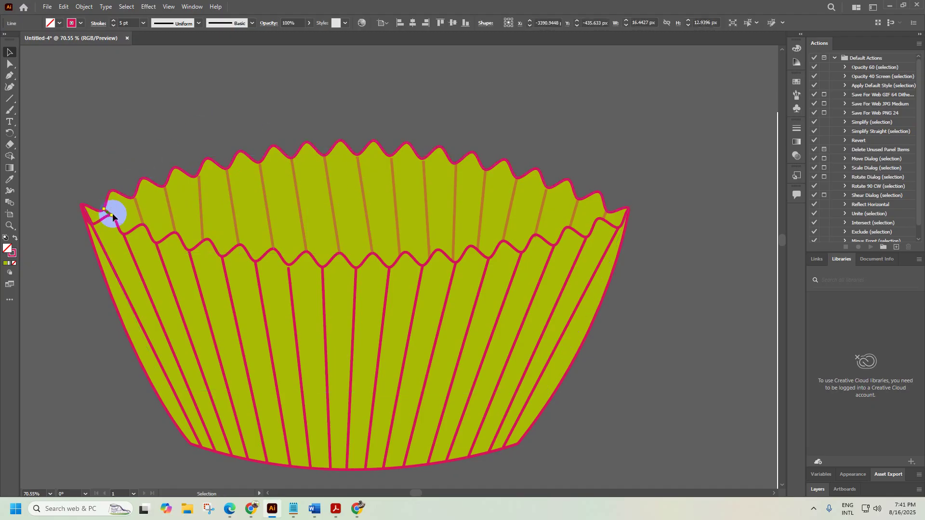
left_click(140, 217, "shift")
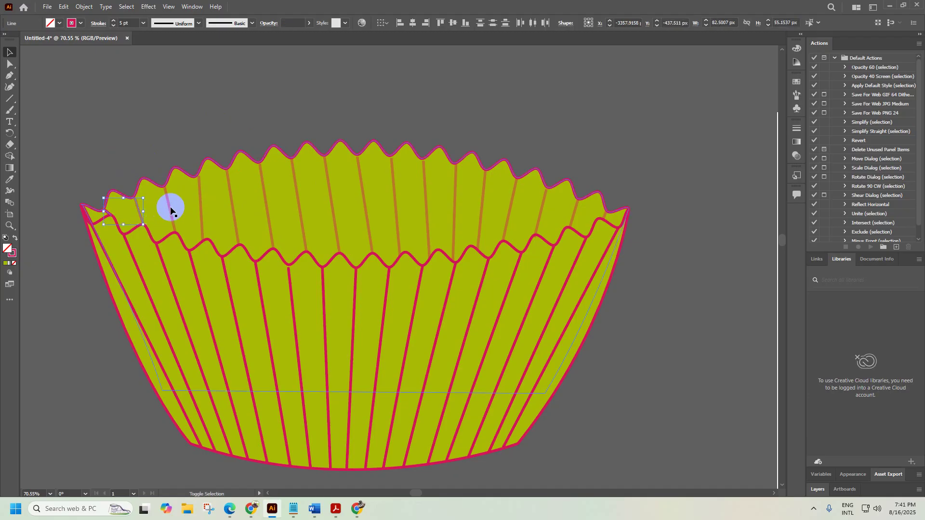
left_click(169, 206, "shift")
left_click(198, 203, "shift")
left_click(231, 196, "shift")
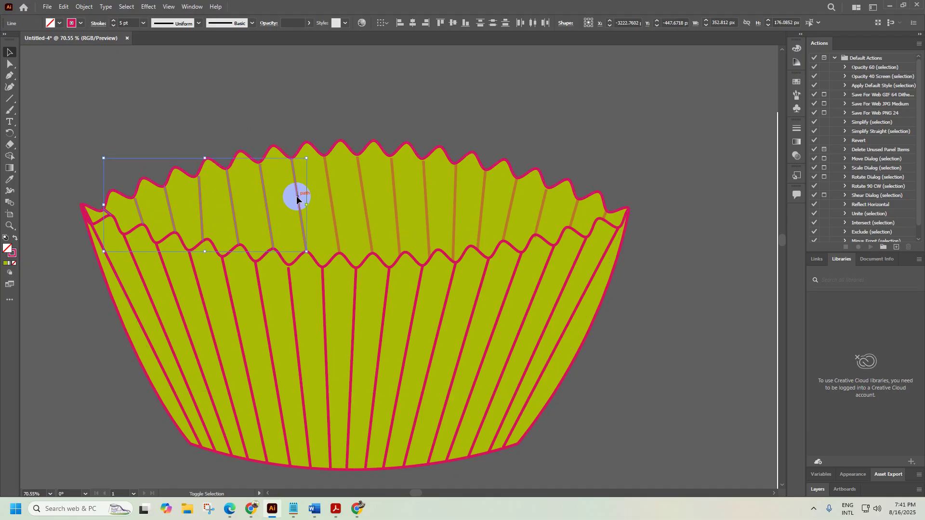
left_click(328, 200)
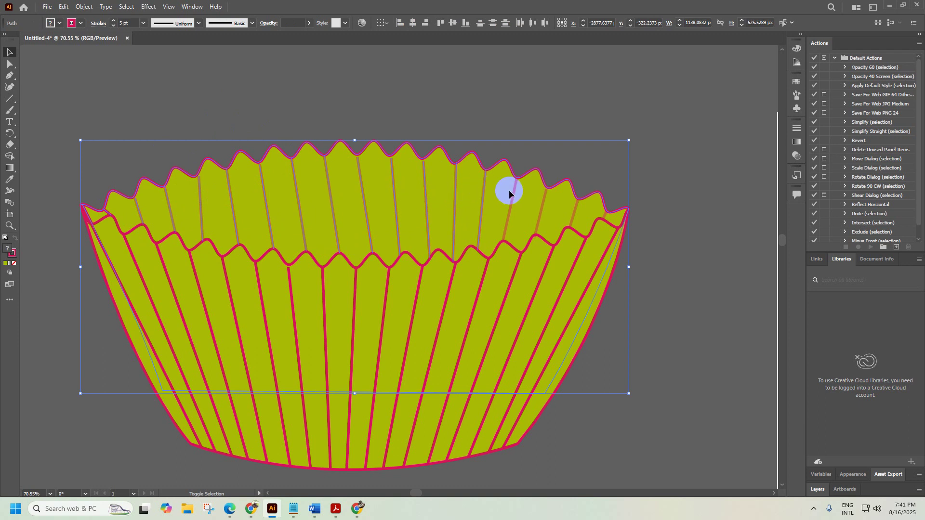
left_click(576, 209)
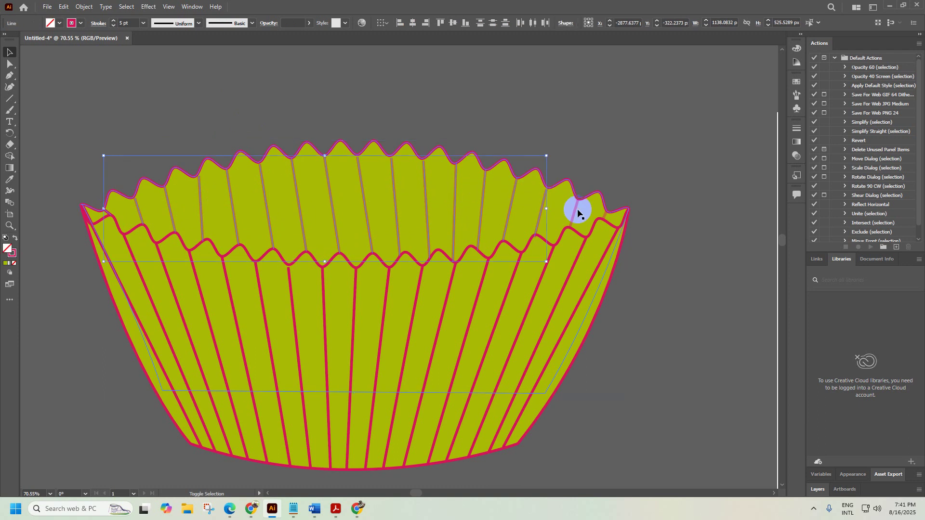
left_click(572, 211, "shift")
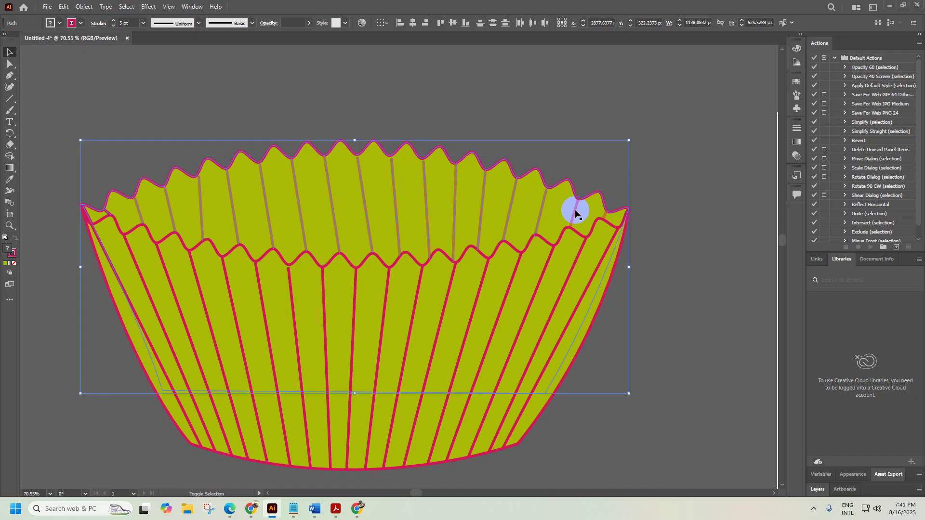
left_click(600, 212)
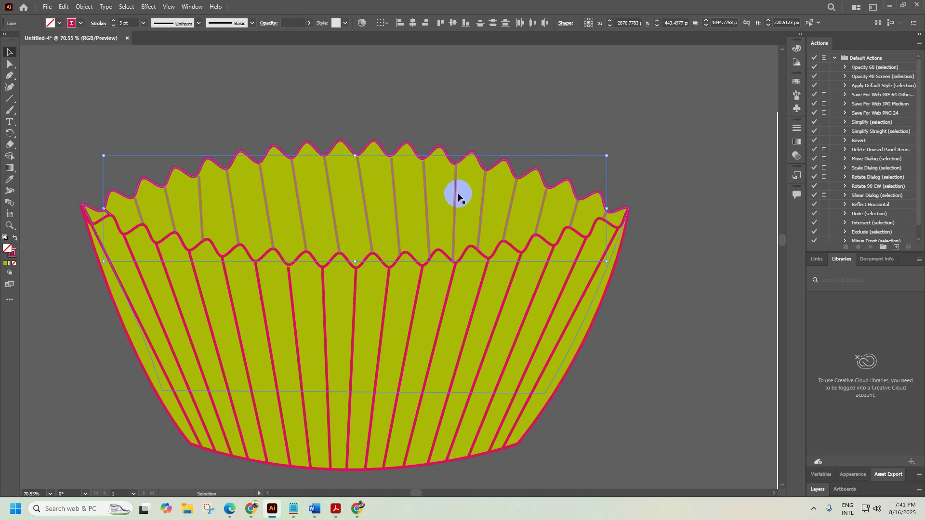
left_click_drag(458, 197, 478, 210)
key("ctrl+z")
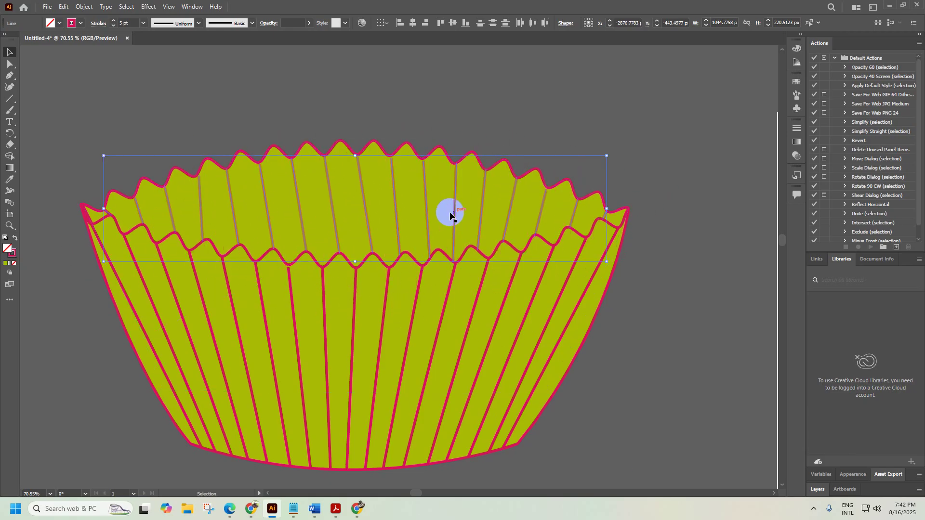
left_click(373, 200, "shift")
left_click_drag(375, 202, 423, 158)
key("ctrl+z")
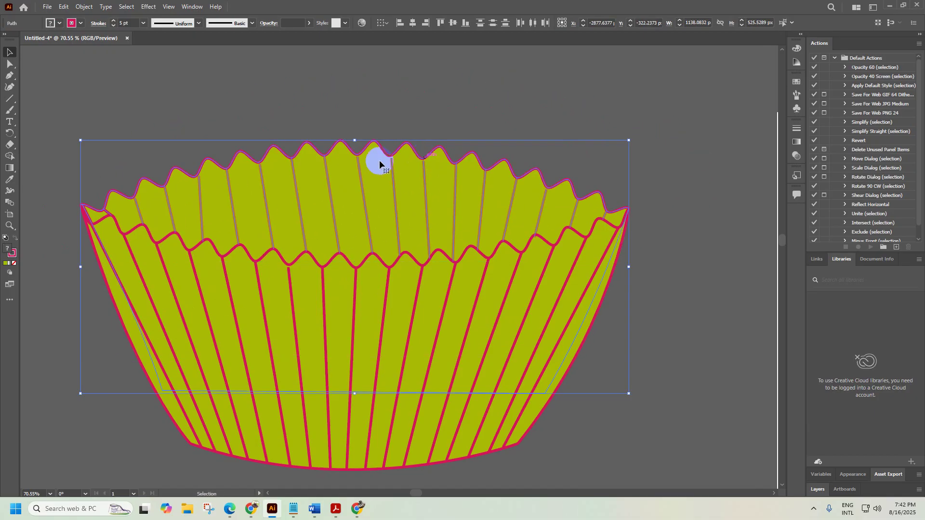
key("ctrl+g")
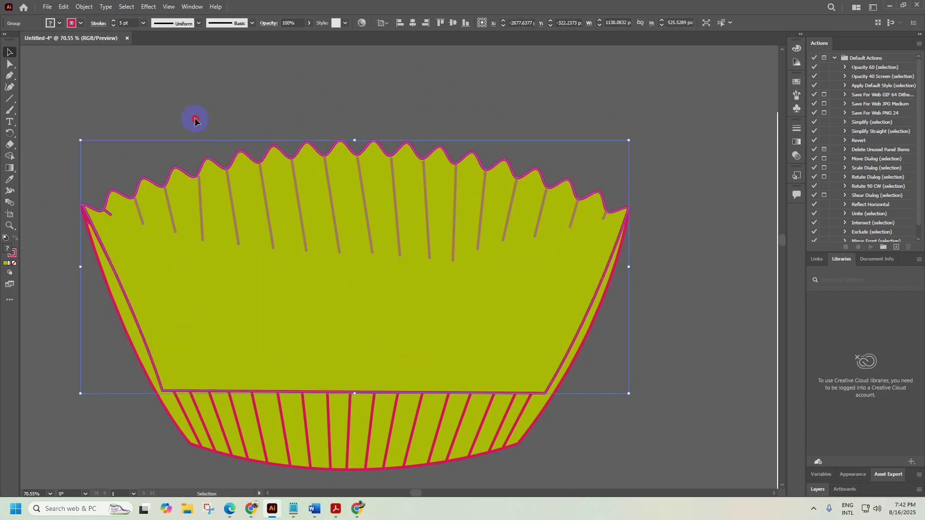
left_click(194, 120)
Bring the front case group to the front so that it overlaps the grouped back panel
scroll(276, 276, "down", 1)
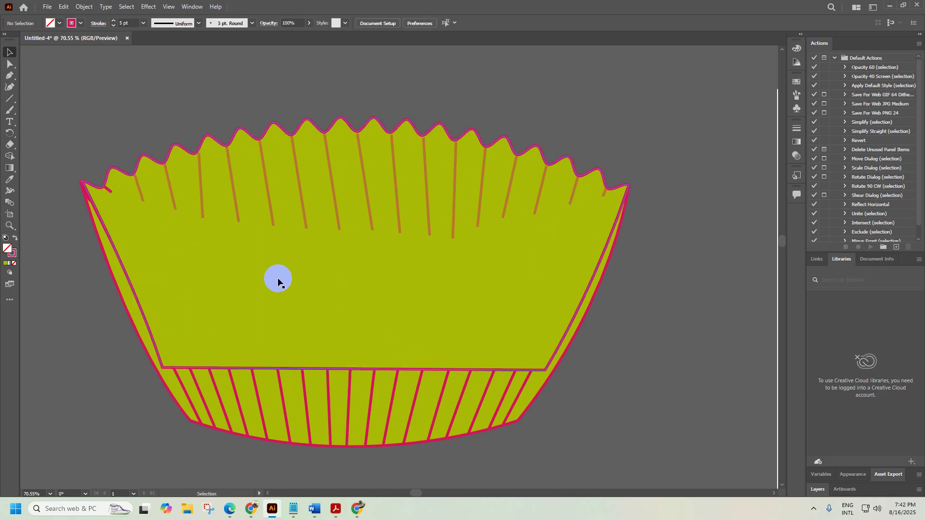
left_click(314, 411)
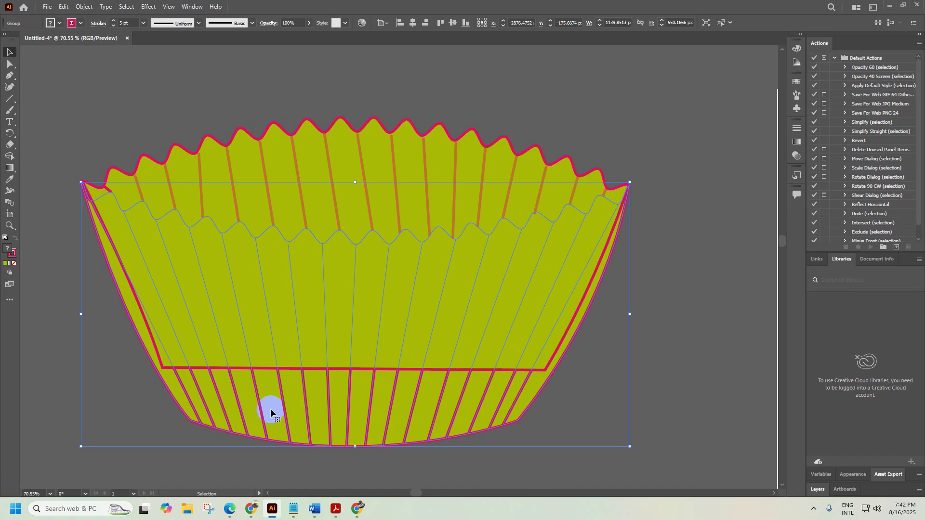
right_click(271, 410)
mouse_move(336, 361)
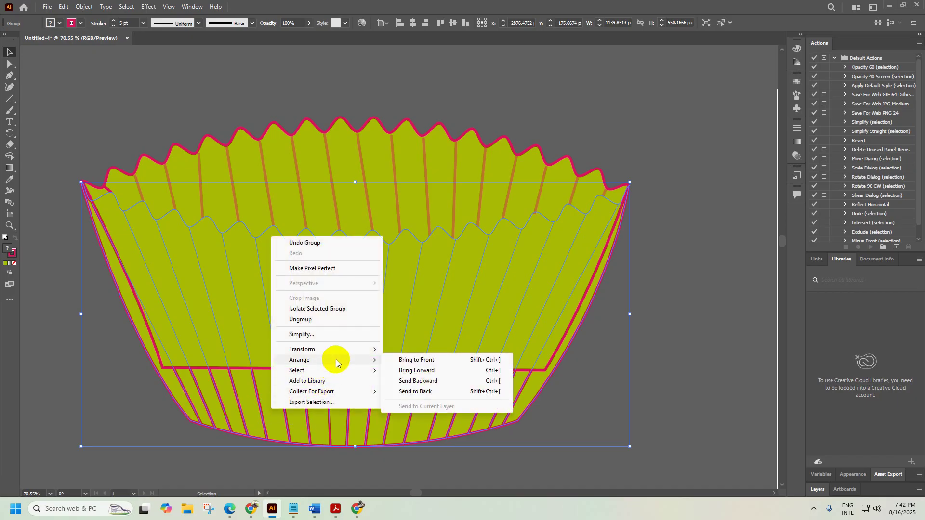
left_click(416, 359)
left_click(681, 355)
key("z")
left_click_drag(640, 337, 329, 261)
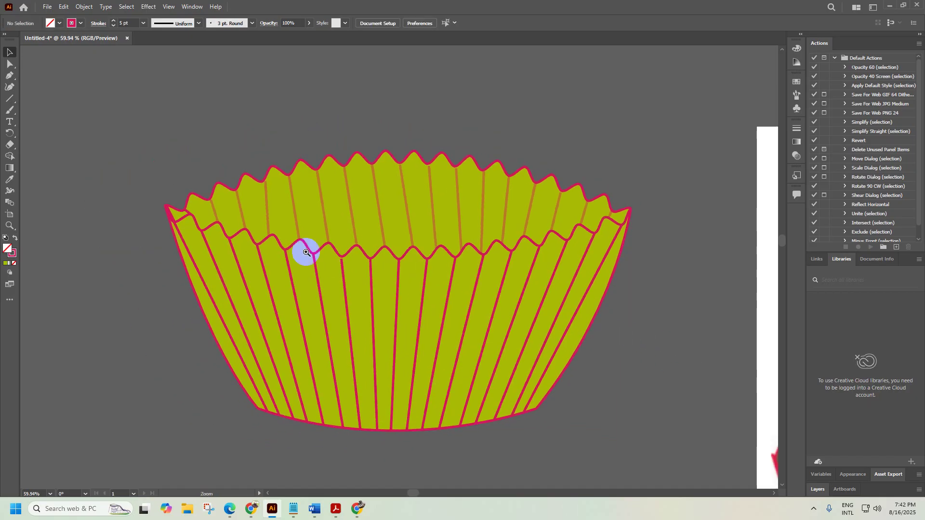
left_click_drag(196, 207, 392, 161)
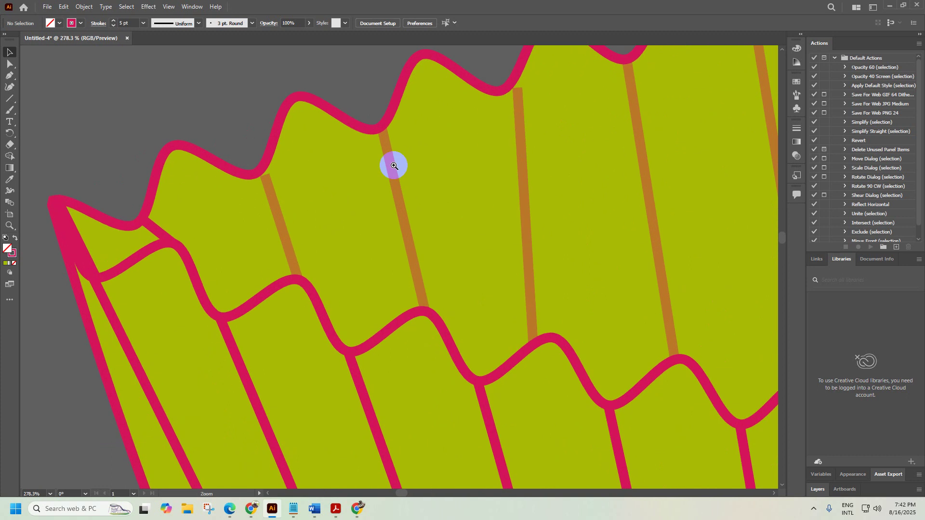
left_click(157, 229)
left_click_drag(444, 240, 248, 227)
left_click(565, 287)
left_click_drag(545, 282, 526, 283)
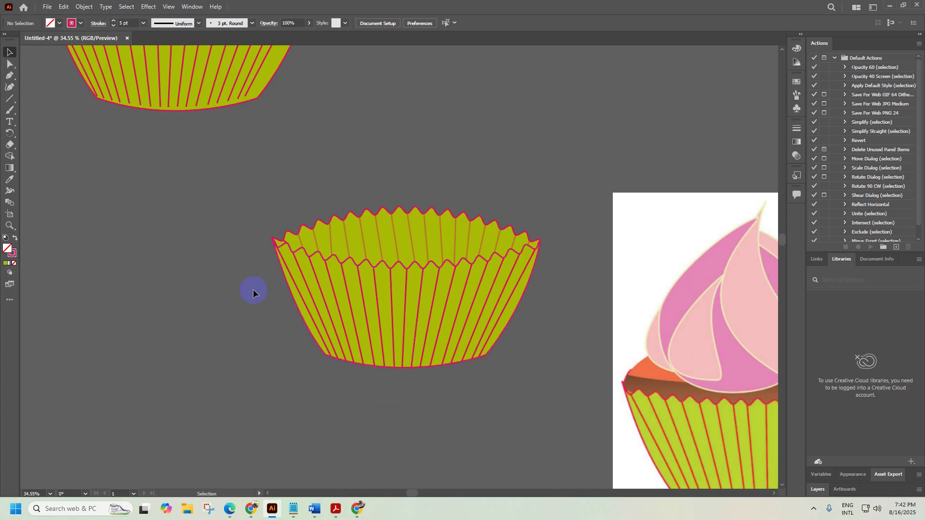
Move the complete case, front and back groups together, onto the artboard and centre it at X 750 px, Y 750 px
left_click(382, 221)
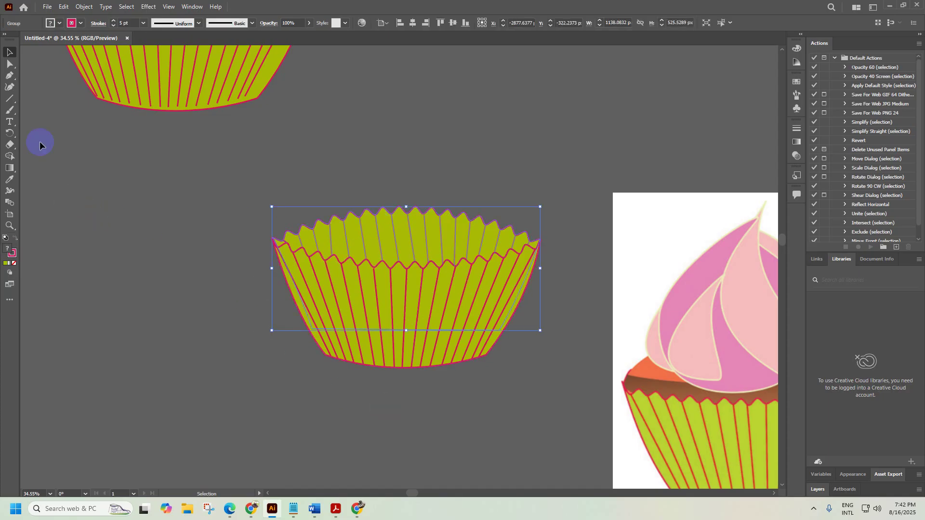
scroll(398, 278, "down", 3)
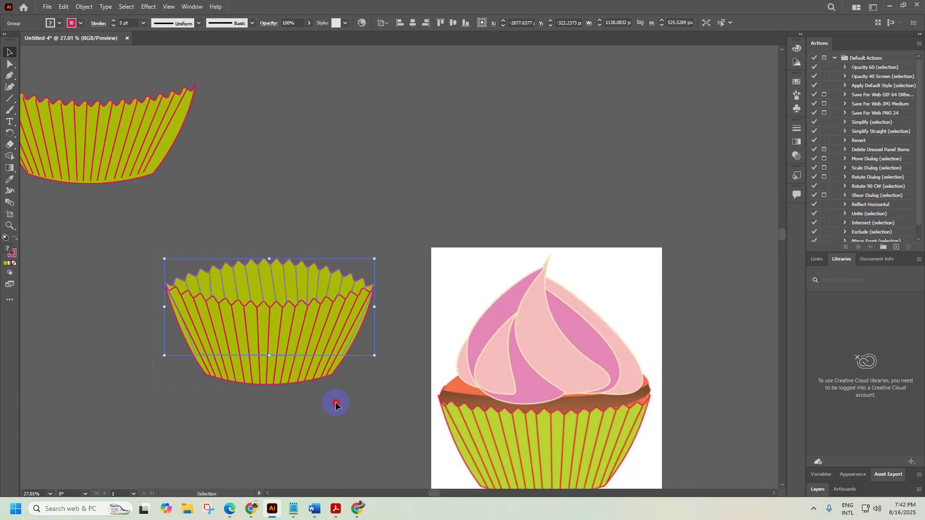
left_click_drag(152, 252, 348, 420)
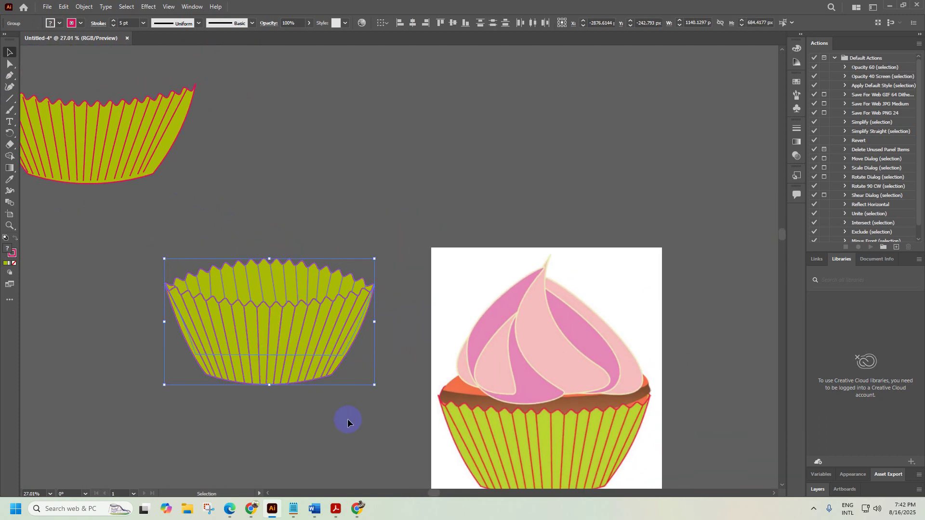
left_click_drag(314, 345, 545, 159)
left_click(554, 354, "ctrl+alt")
left_click(597, 337, "ctrl+alt")
left_click_drag(599, 324, 248, 291)
left_click_drag(216, 256, 408, 404)
scroll(409, 407, "up", 5)
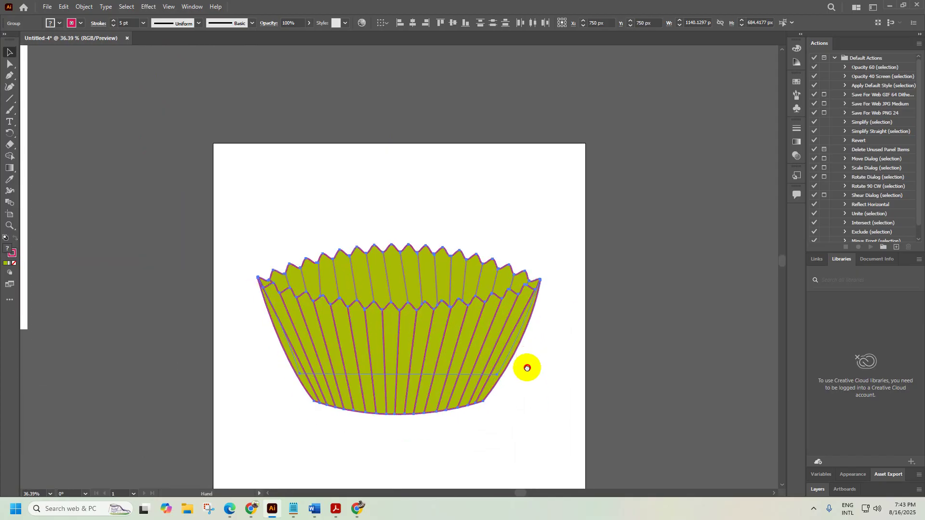
Check the exam paper in Chrome for the required file format and naming of the case image, and return to Illustrator
left_click(356, 510)
scroll(530, 323, "down", 3)
scroll(563, 328, "down", 2)
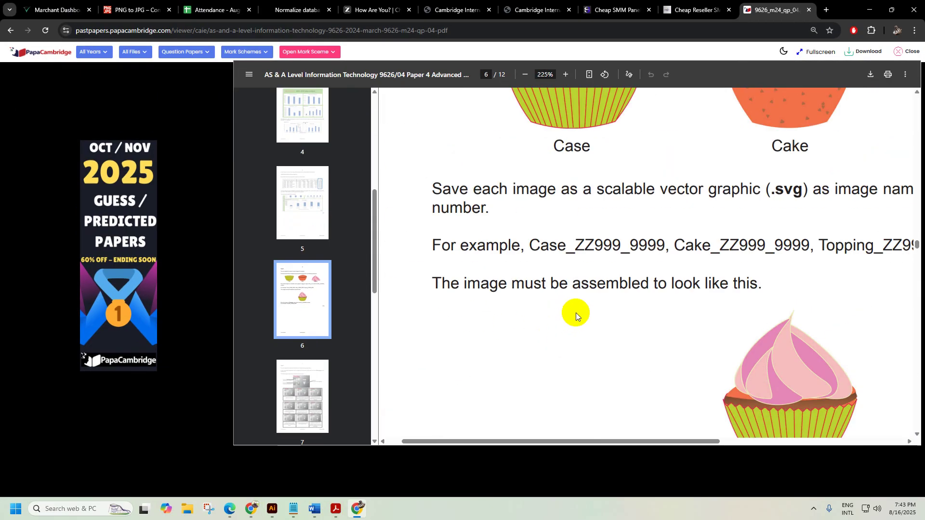
scroll(763, 204, "up", 1)
scroll(644, 203, "up", 1)
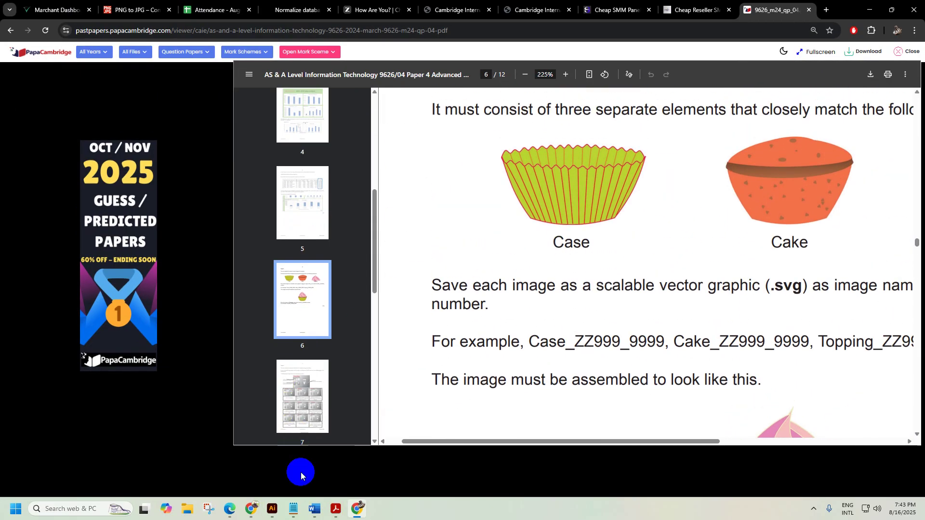
left_click(272, 510)
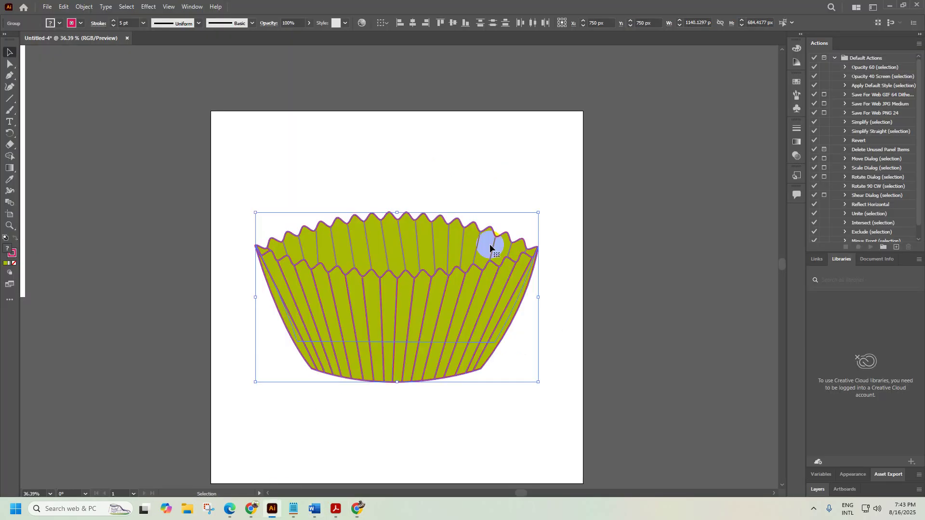
Save the document to the Desktop under the name Case in SVG format
left_click(50, 12)
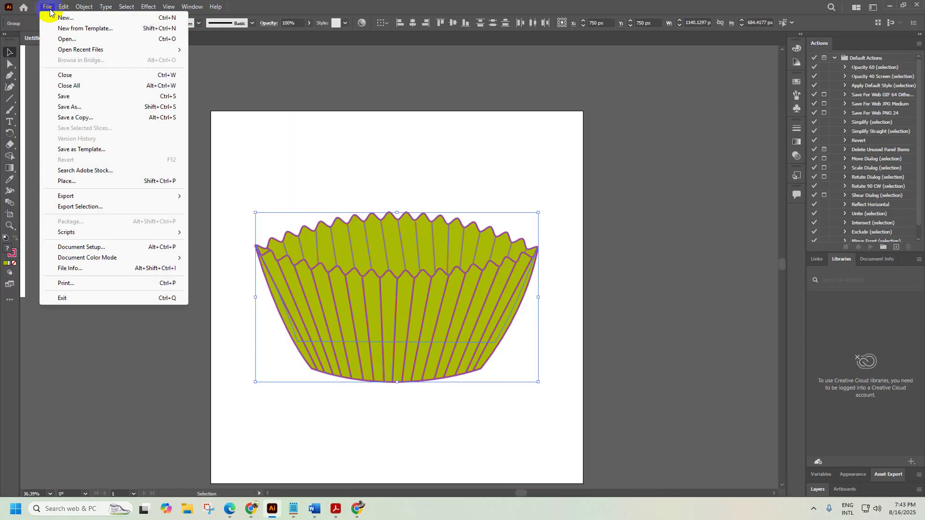
left_click(75, 107)
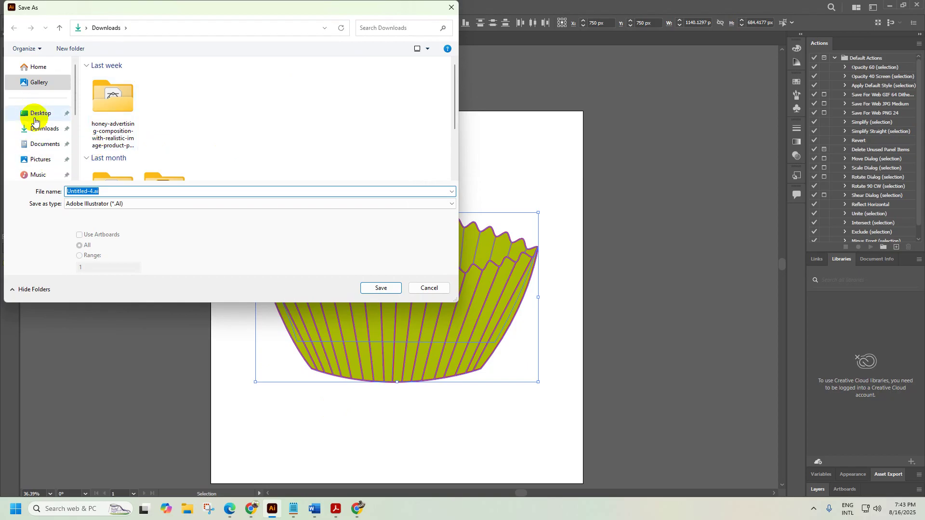
left_click(35, 117)
left_click(80, 220)
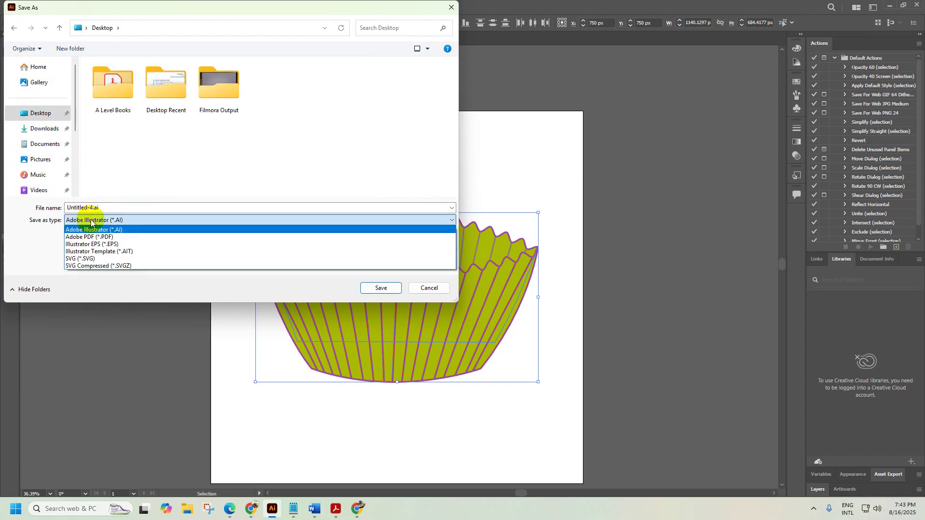
left_click(103, 258)
double_click(104, 208)
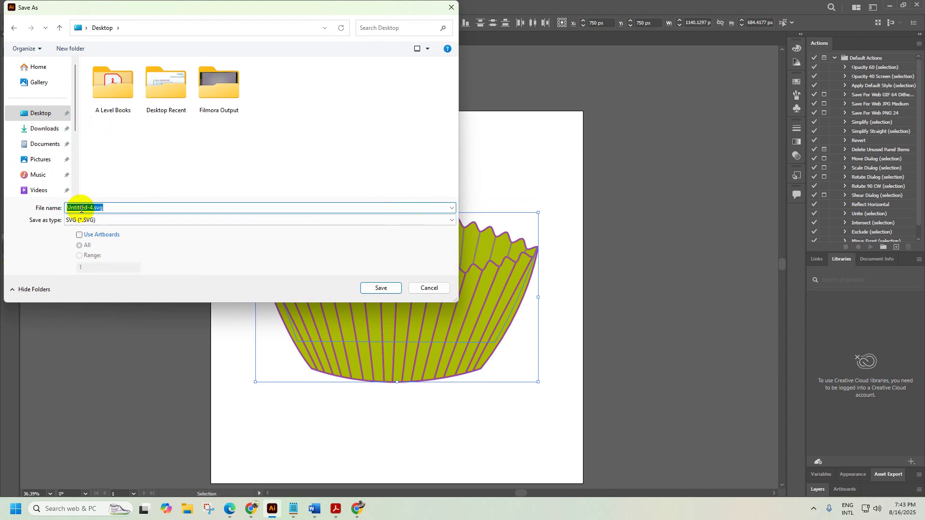
type("Case")
left_click(372, 289)
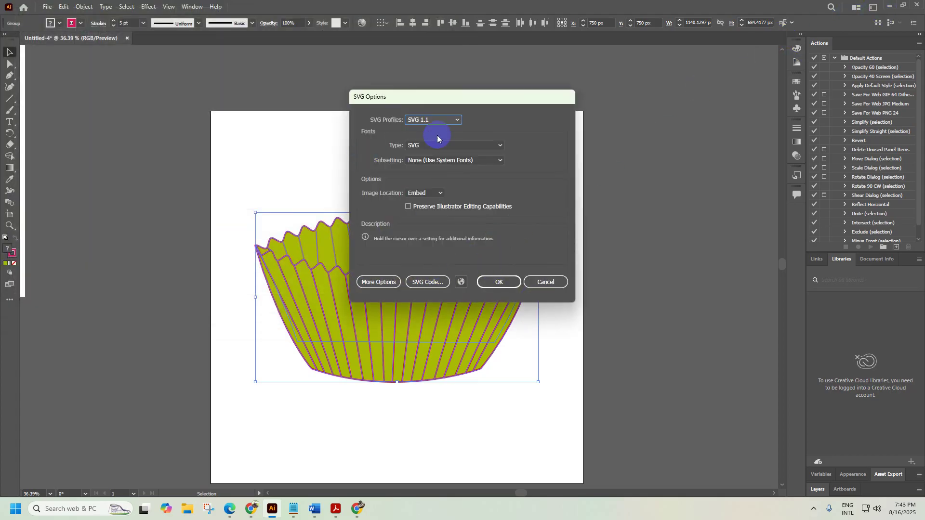
Complete the SVG save with profile SVG 1.1, font type SVG and subsetting None (Use System Fonts)
left_click(436, 120)
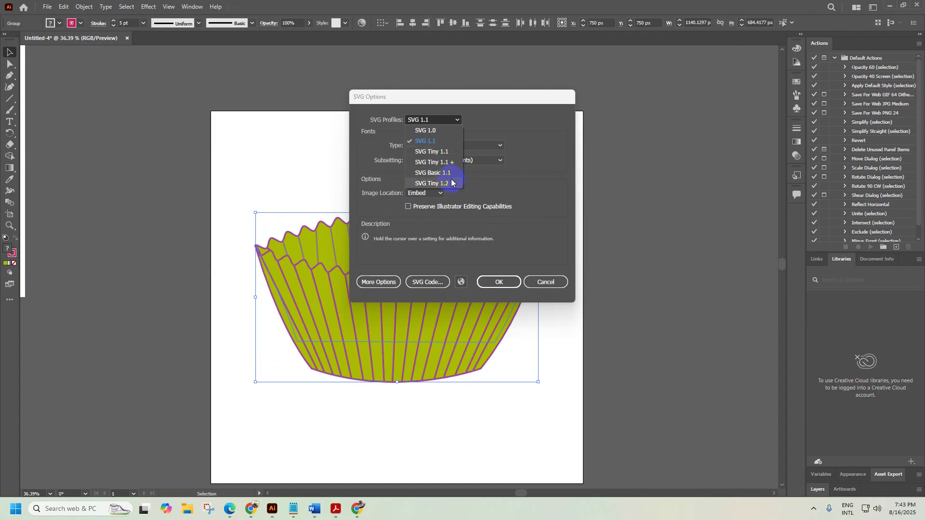
left_click(427, 141)
left_click(437, 146)
left_click(436, 145)
left_click(440, 159)
left_click(440, 159)
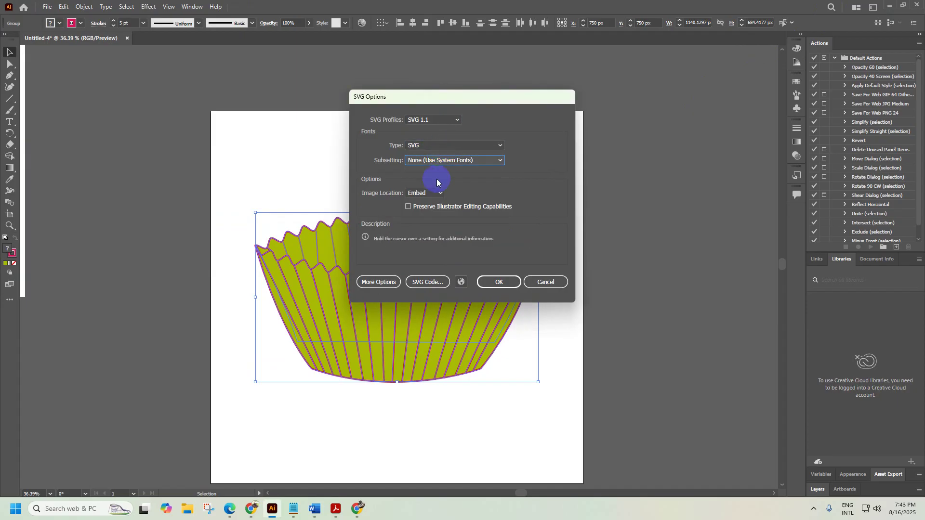
left_click(499, 283)
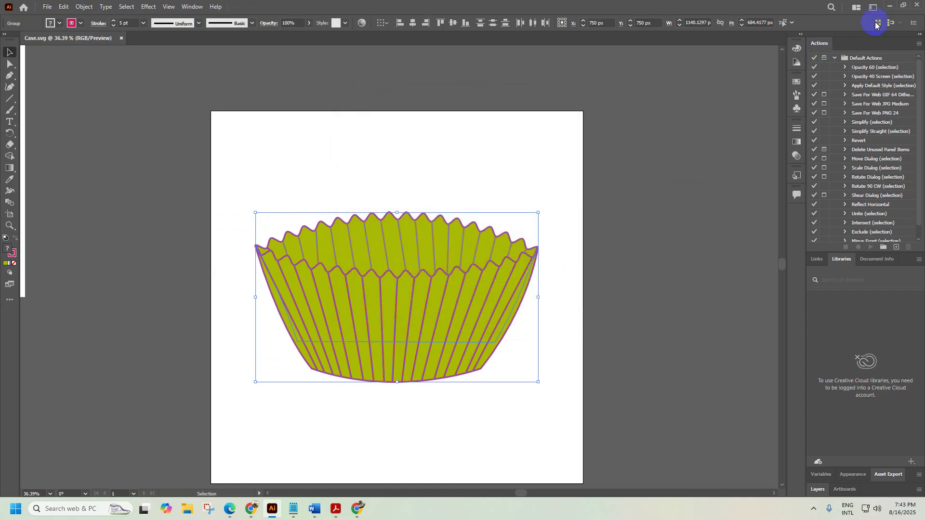
Open the saved Case.svg from the desktop, choosing Microsoft Edge as the permanent app for SVG files, then inspect the image and close it
left_click(890, 5)
left_click(891, 6)
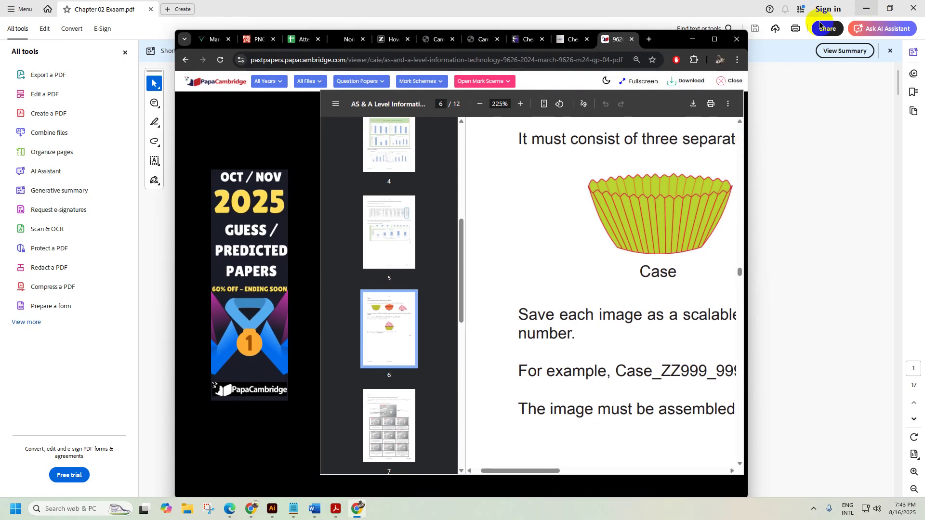
left_click(714, 38)
left_click(871, 10)
left_click(870, 9)
left_click(869, 10)
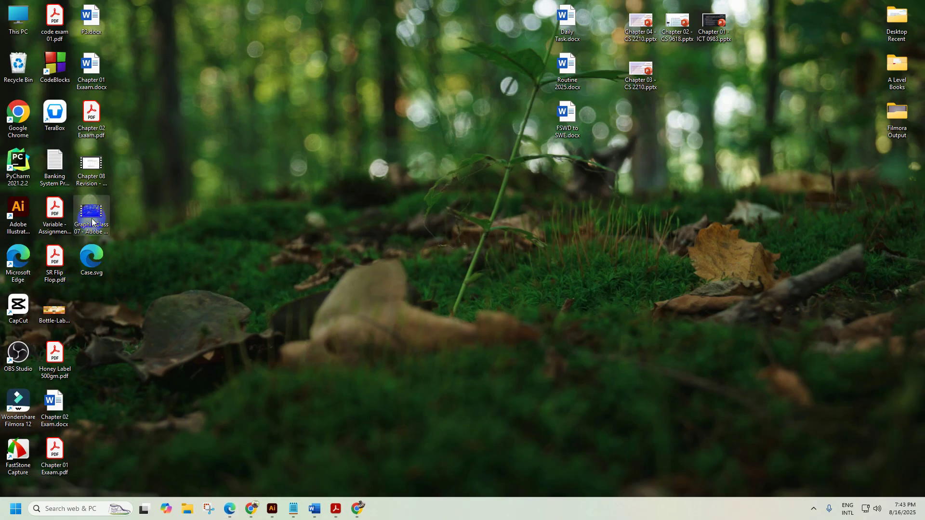
left_click(100, 273)
double_click(95, 261)
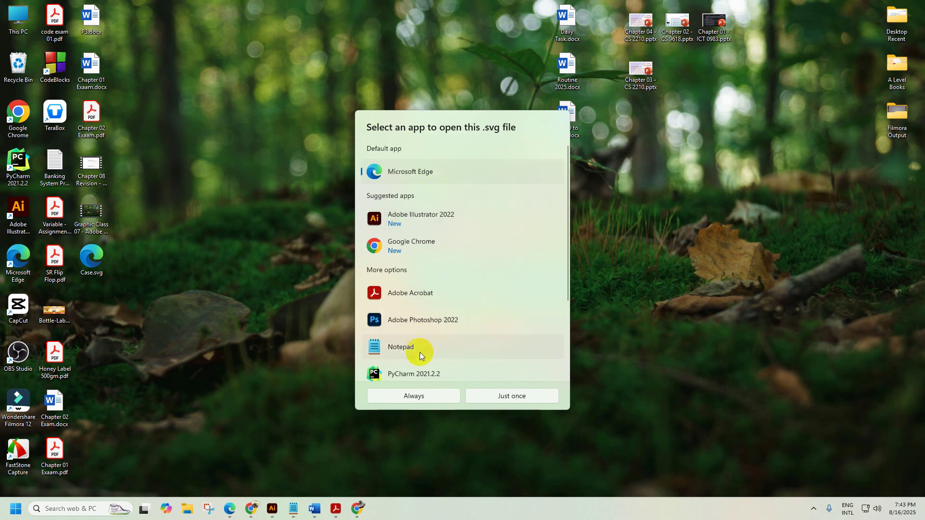
left_click(426, 398)
scroll(494, 314, "up", 3)
scroll(550, 317, "down", 4)
left_click(924, 0)
left_click(522, 82)
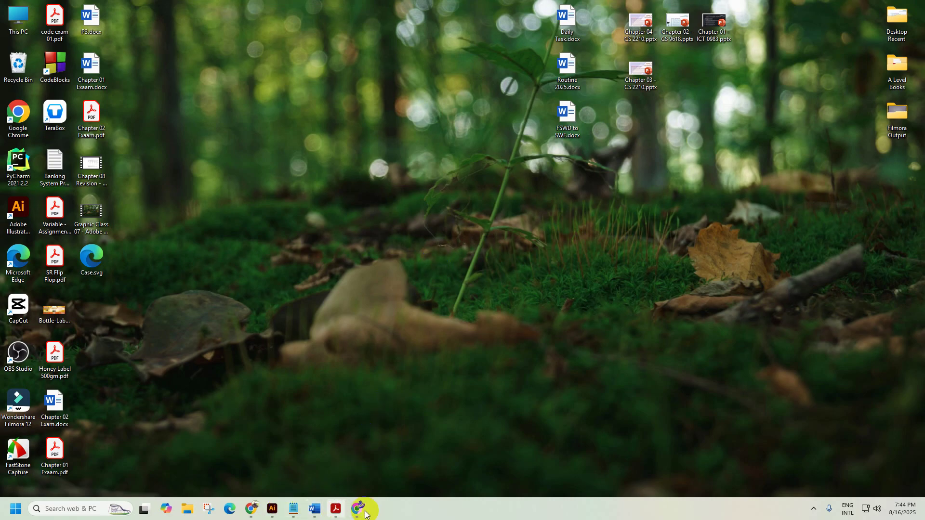
Return to Illustrator and move the complete case off the artboard into the empty canvas at its upper right
left_click(813, 509)
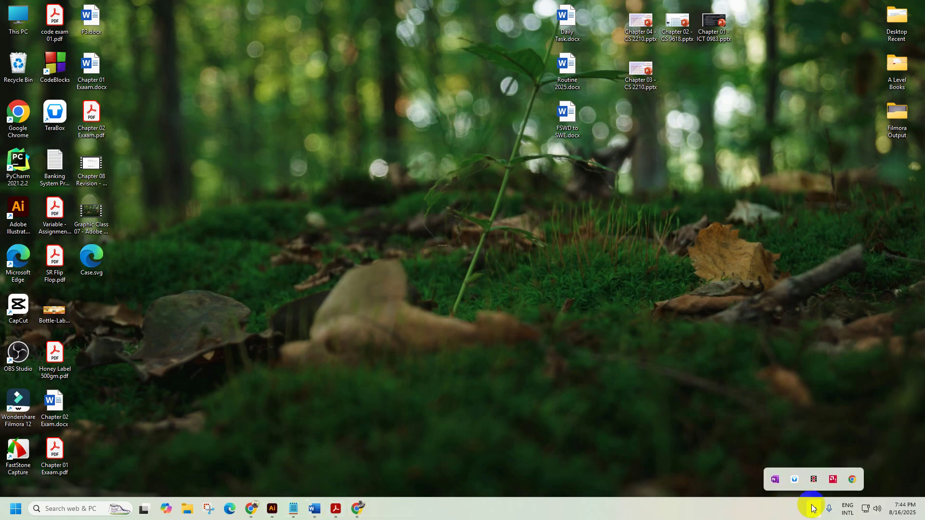
left_click(273, 508)
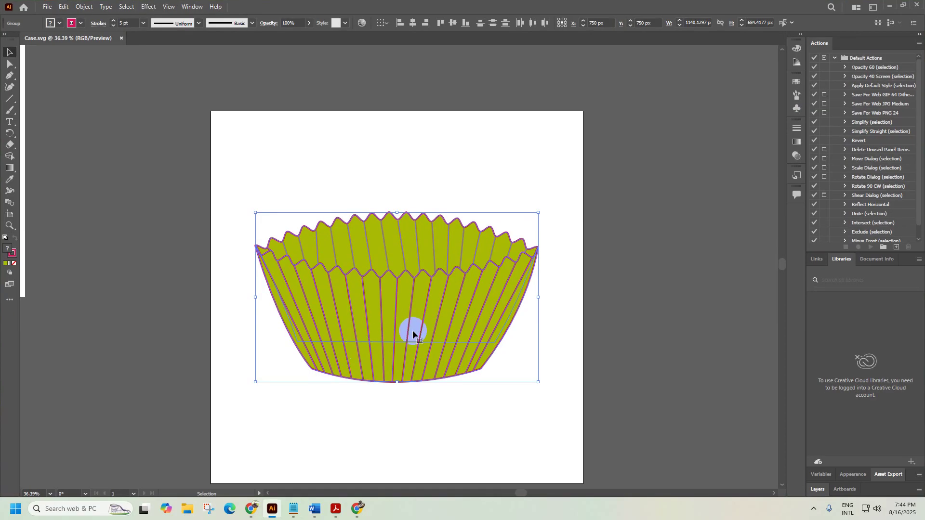
left_click_drag(440, 369, 298, 287)
left_click_drag(420, 311, 635, 166)
left_click(671, 213)
left_click(667, 166)
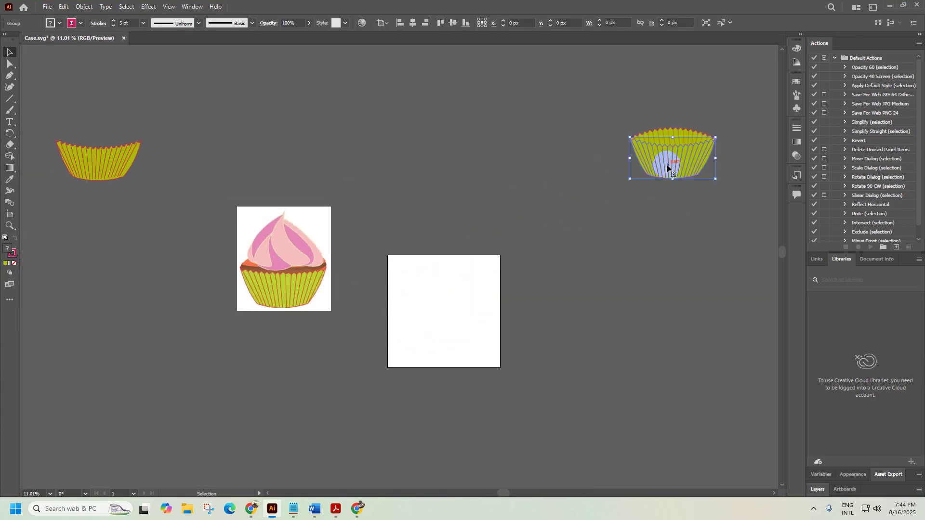
left_click(675, 217)
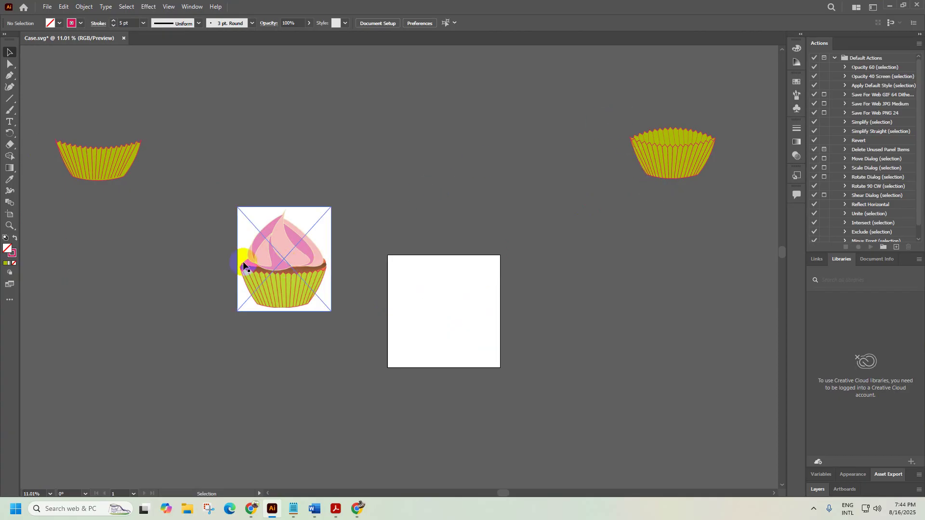
Check the exam paper in Chrome for the next cupcake element, the cake, and return to Illustrator
left_click(335, 511)
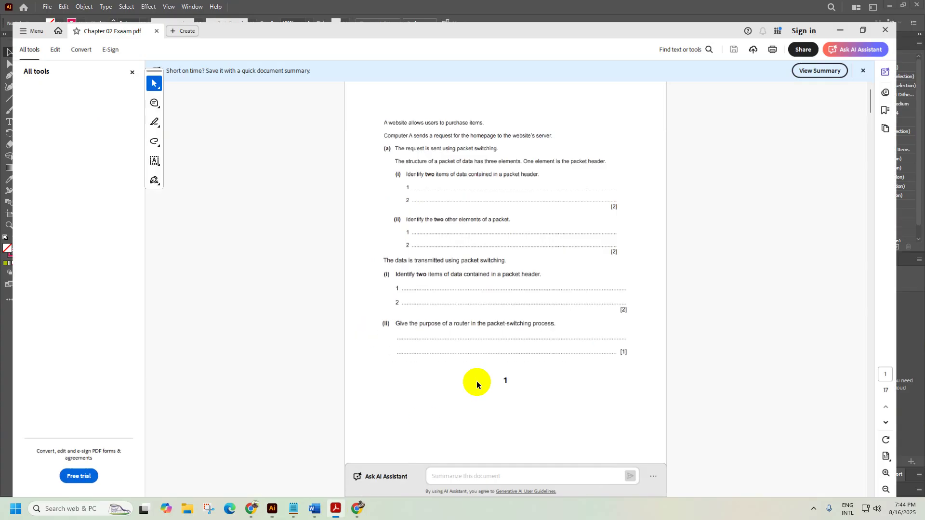
left_click(357, 509)
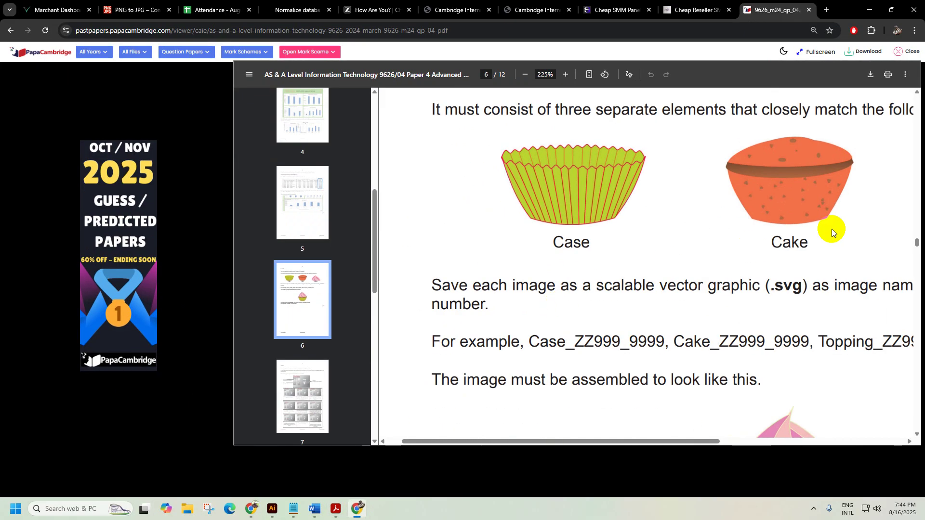
scroll(832, 229, "up", 1)
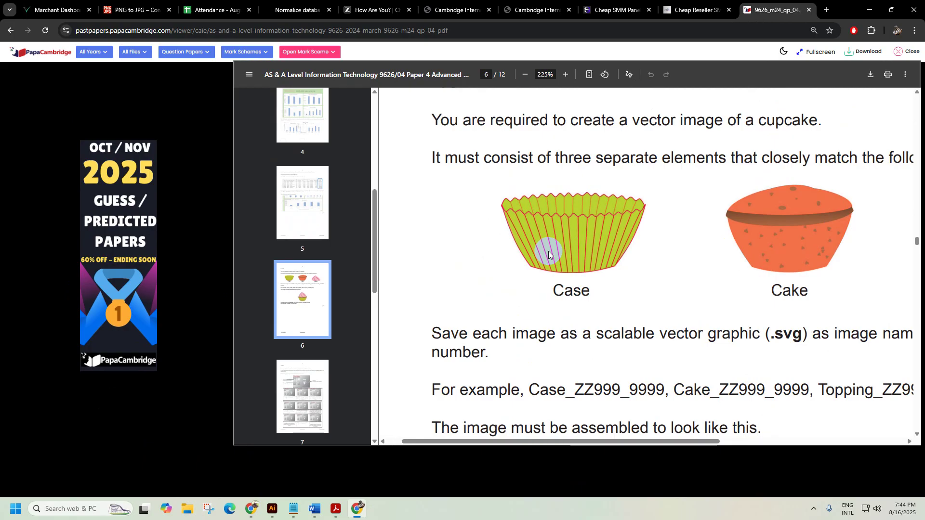
left_click(870, 9)
mouse_move(362, 509)
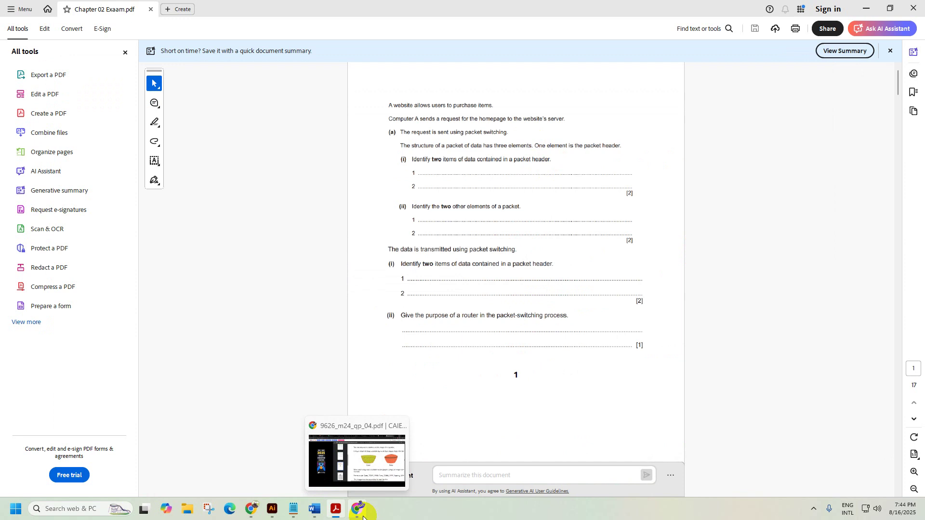
left_click(272, 509)
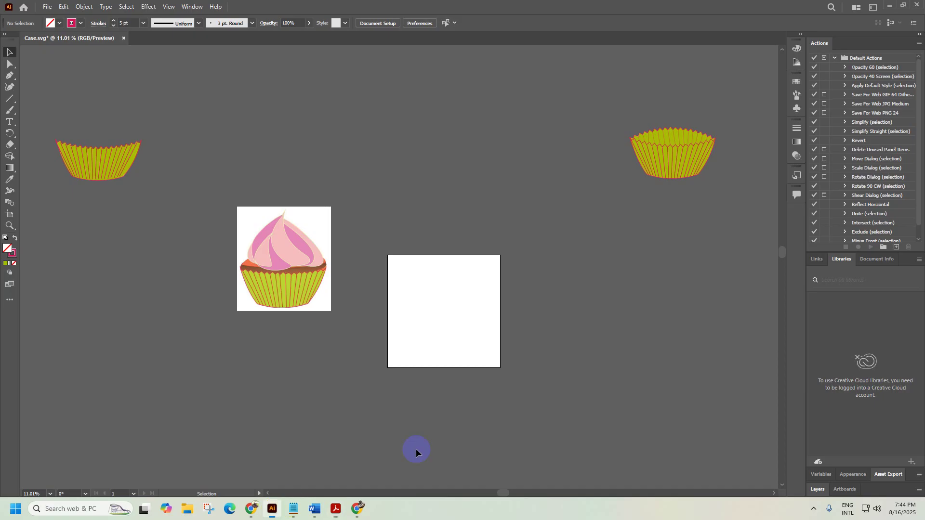
Duplicate the front group of the complete case and place the copy to the left of the cupcake reference image
left_click(661, 165)
left_click_drag(661, 165, 533, 297)
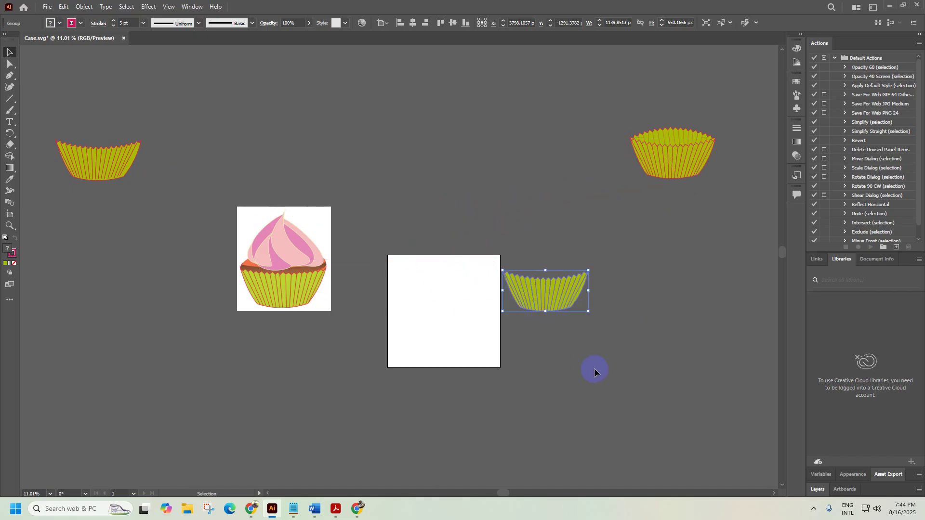
left_click_drag(523, 345, 472, 326)
left_click_drag(376, 312, 504, 327)
left_click_drag(624, 286, 123, 290)
Delete the older spare copy of the front case above the new duplicate
left_click_drag(133, 235, 125, 231)
left_click_drag(108, 108, 250, 216)
key("Delete")
Ungroup the duplicated front case beside the cupcake reference image and delete all its pieces
left_click_drag(151, 278, 328, 233)
left_click_drag(179, 276, 281, 265)
left_click_drag(533, 320, 435, 318)
right_click(273, 291)
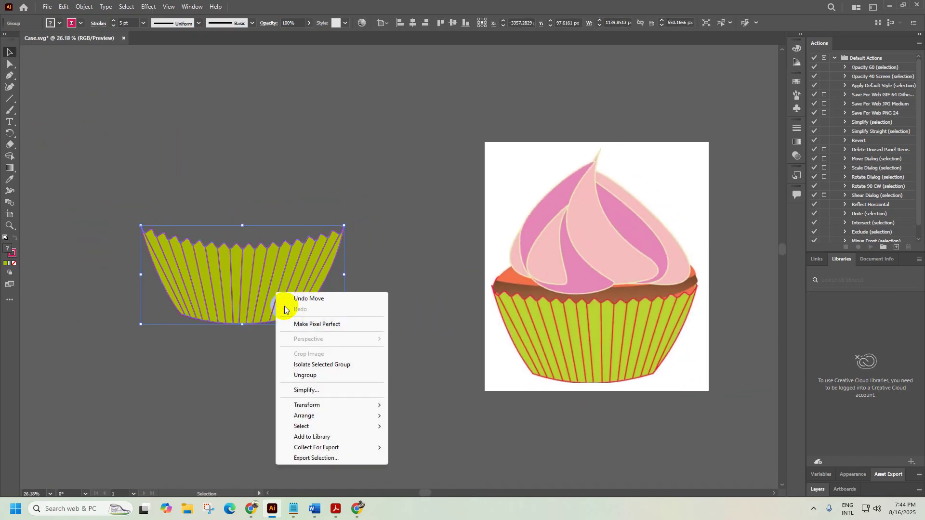
left_click(302, 375)
left_click(302, 375)
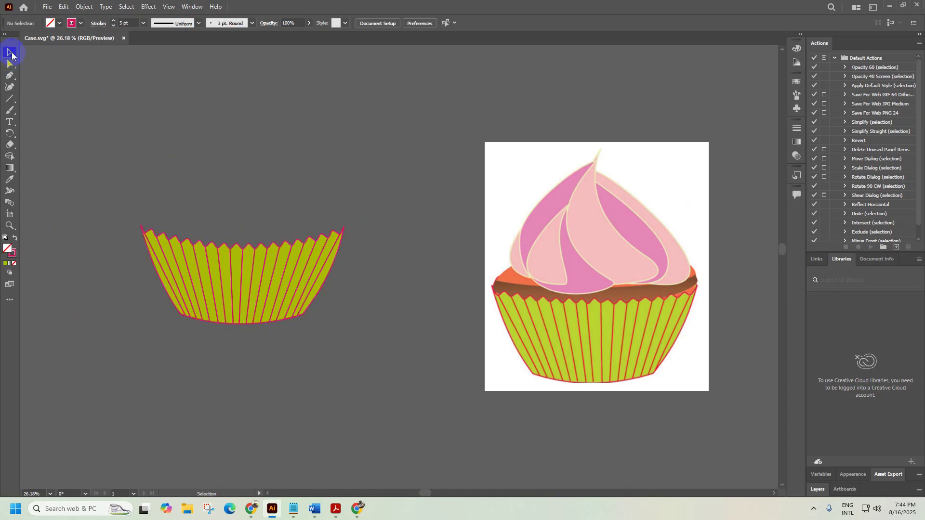
left_click(152, 212)
key("Delete")
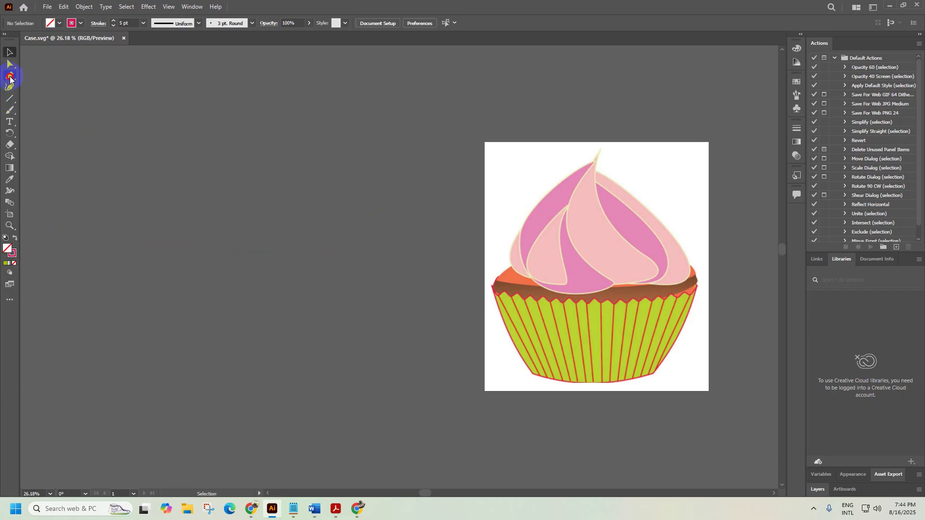
With the Pen tool, trace the case's curved right side and bottom edge on the cupcake reference image
left_click(10, 80)
left_click_drag(510, 343, 384, 289)
left_click_drag(446, 284, 593, 248)
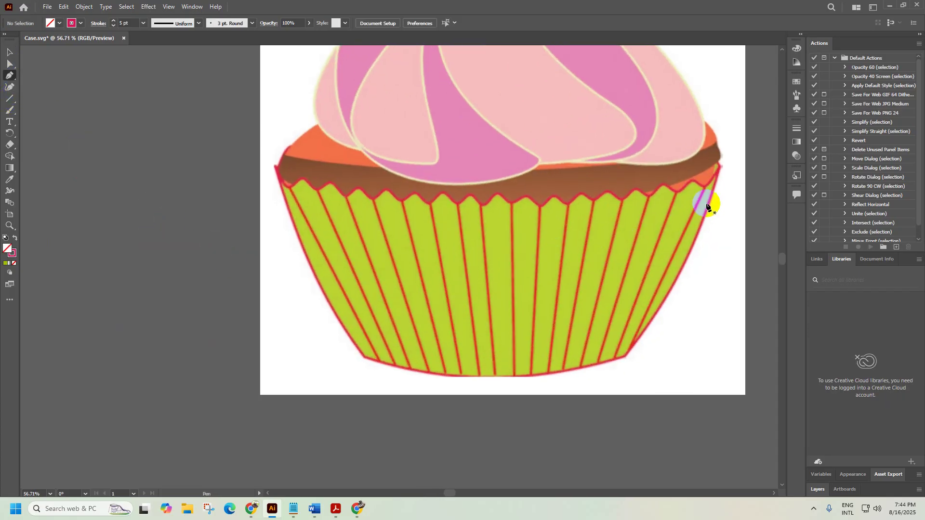
left_click(719, 166)
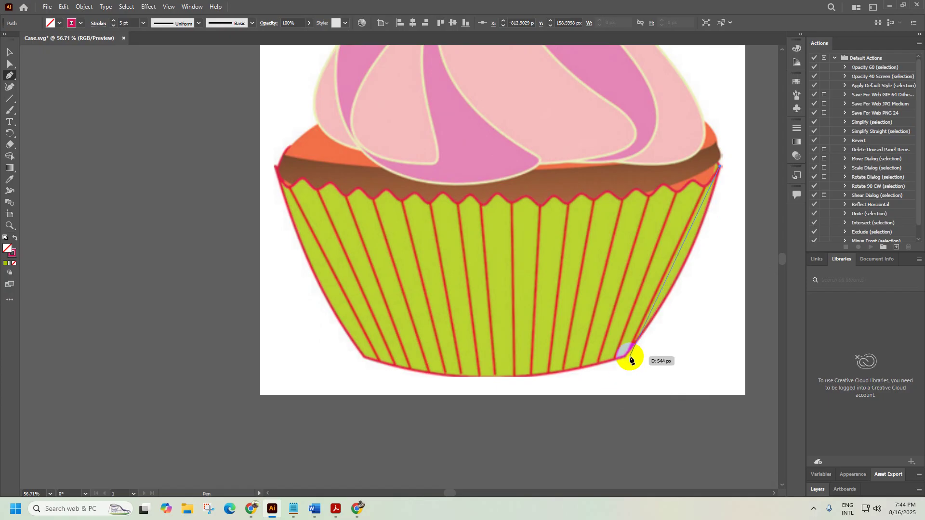
left_click_drag(630, 361, 575, 426)
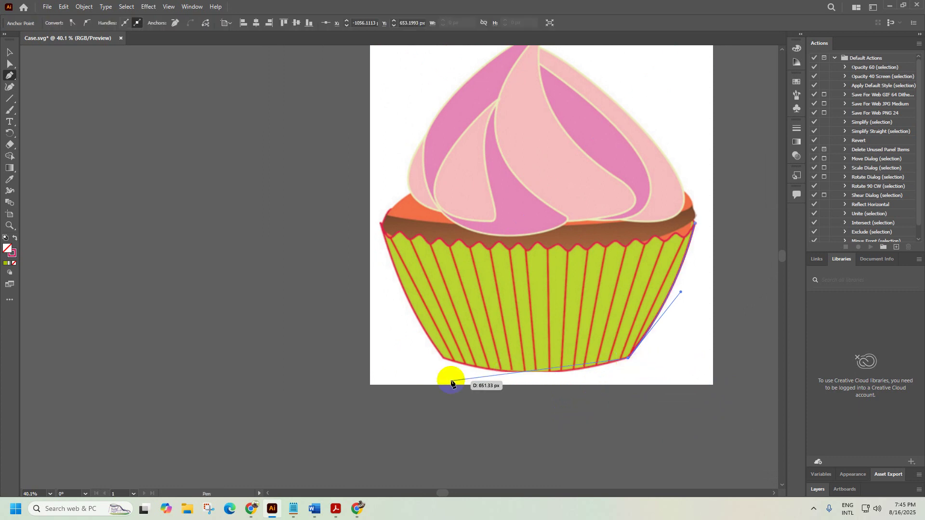
left_click_drag(442, 359, 353, 328)
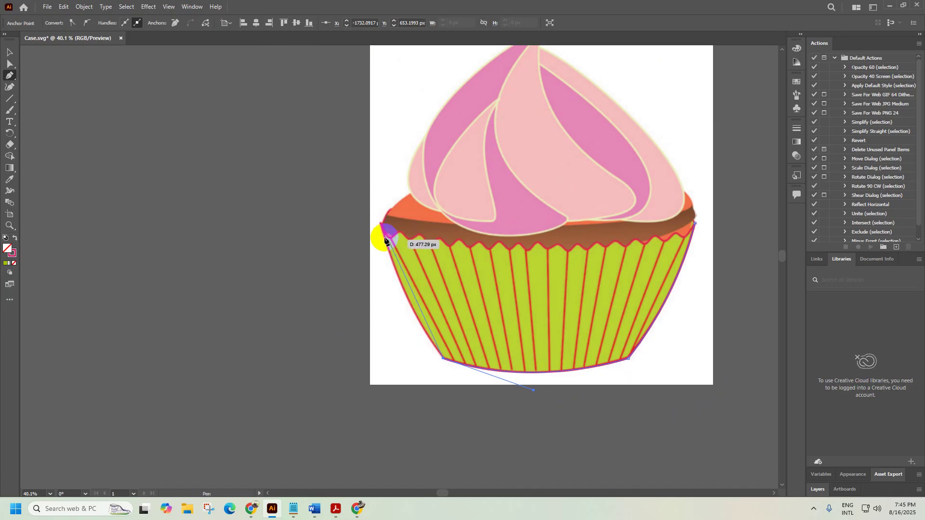
Trace the case's curved left side up to the rim and close the path with a downward-bowed upper edge
scroll(383, 235, "up", 5)
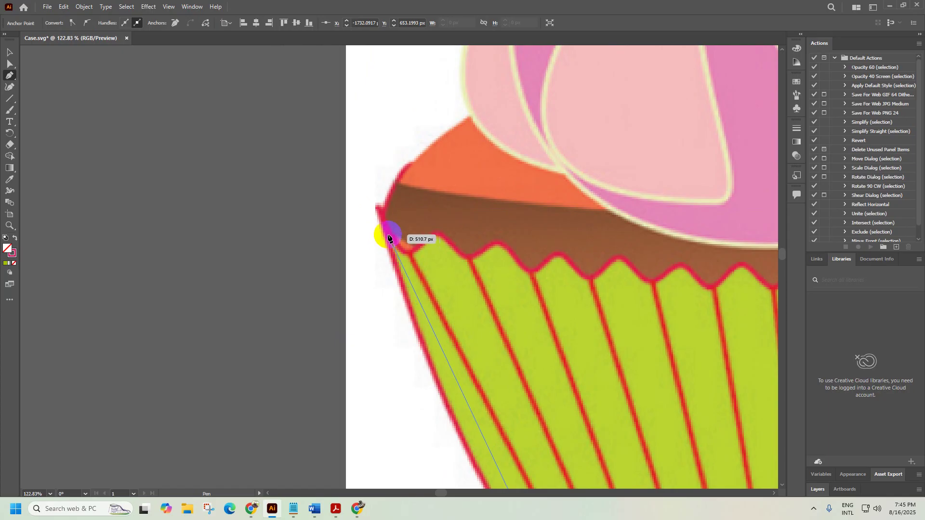
scroll(387, 241, "down", 3)
scroll(385, 237, "down", 3)
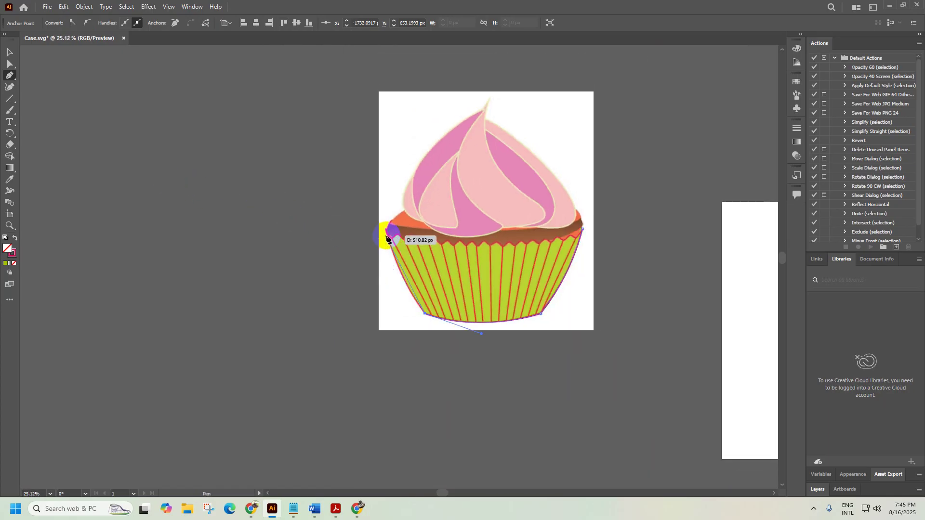
scroll(388, 236, "up", 2)
left_click_drag(384, 236, 355, 141)
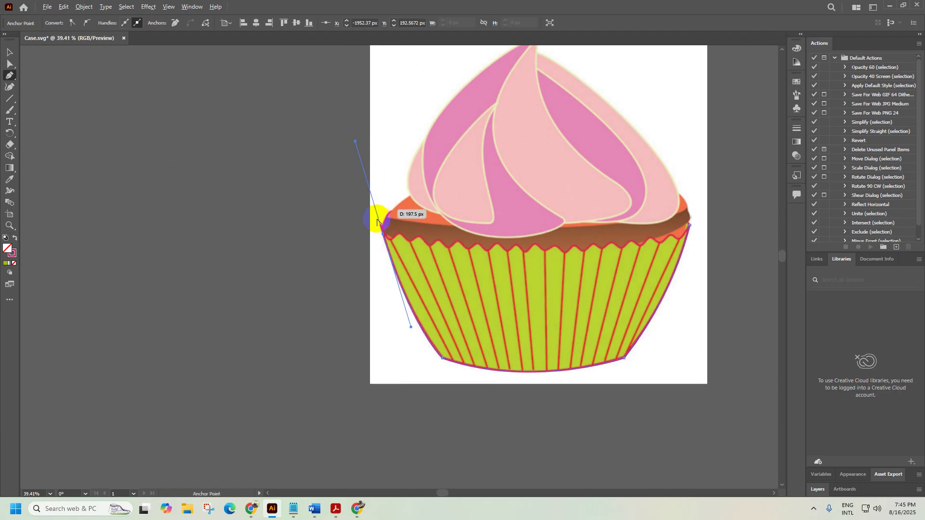
left_click(690, 226)
scroll(620, 185, "right", 5)
left_click_drag(587, 180, 617, 165)
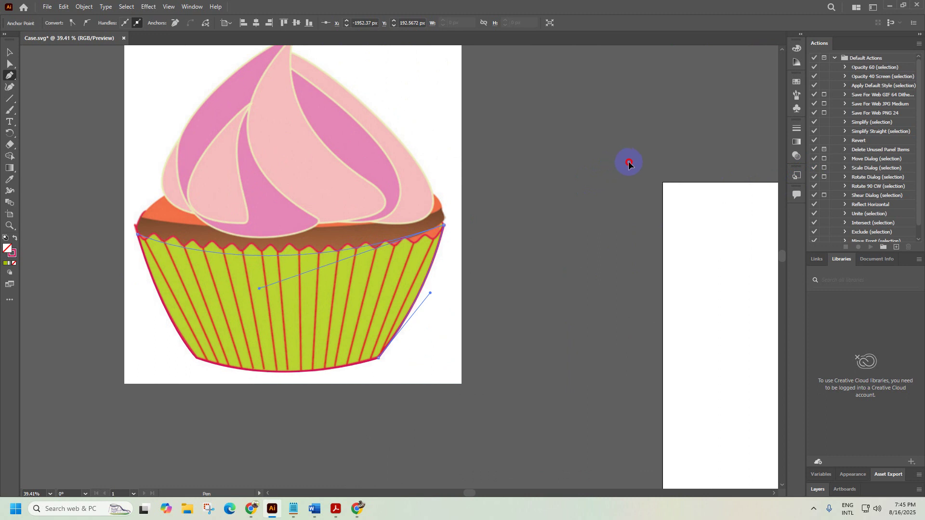
left_click_drag(623, 170, 620, 174)
left_click_drag(621, 172, 620, 173)
Move the closed outline off the cupcake reference image, toward the artboard
left_click(9, 52)
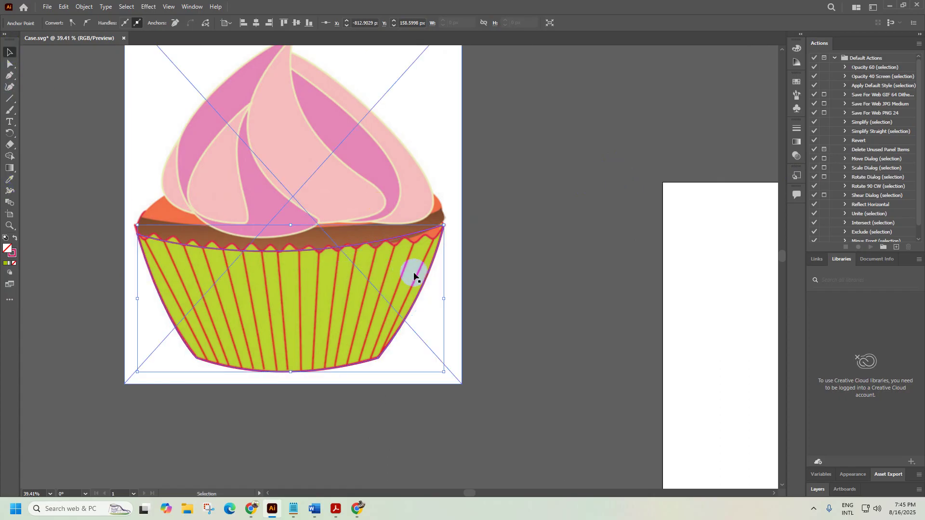
left_click_drag(428, 265, 752, 320)
left_click(320, 233)
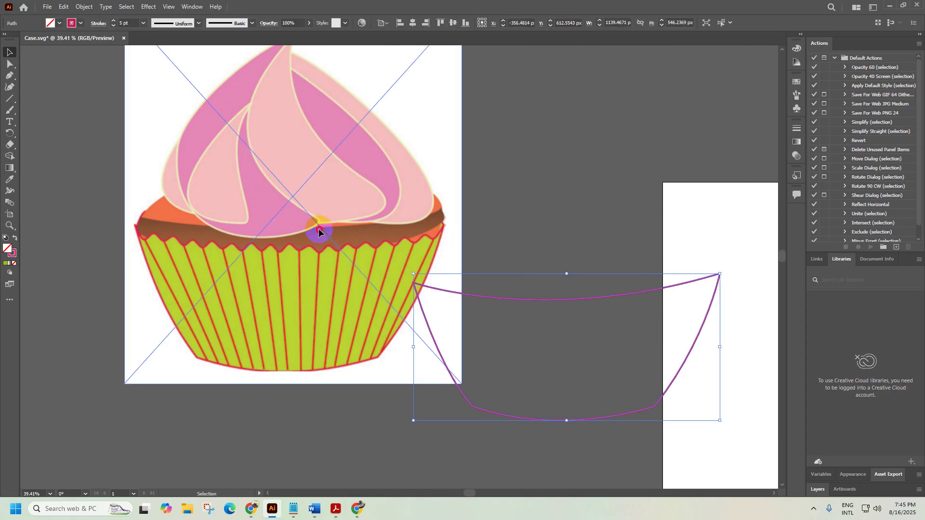
Move the closed case outline to the empty pasteboard area left of the cupcake reference image
key("ctrl+shift+a")
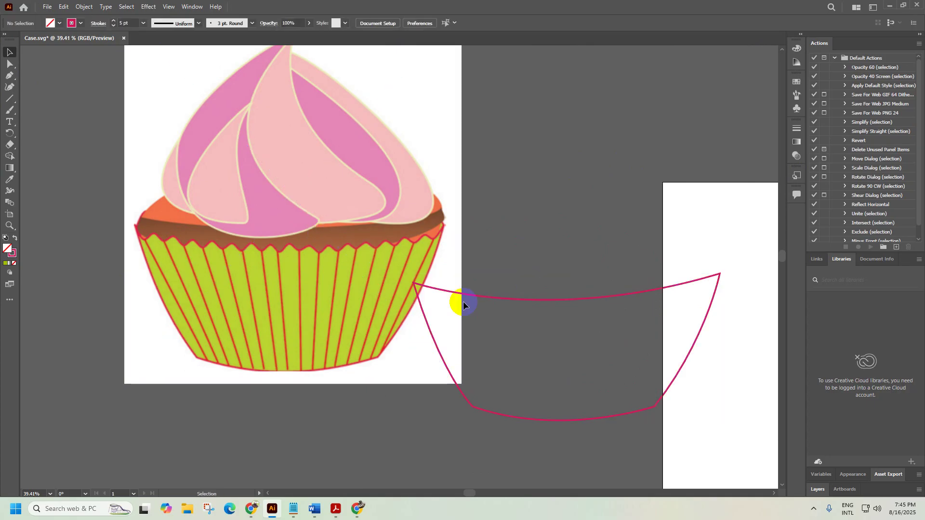
scroll(449, 310, "down", 4, "alt")
left_click_drag(480, 304, 119, 243)
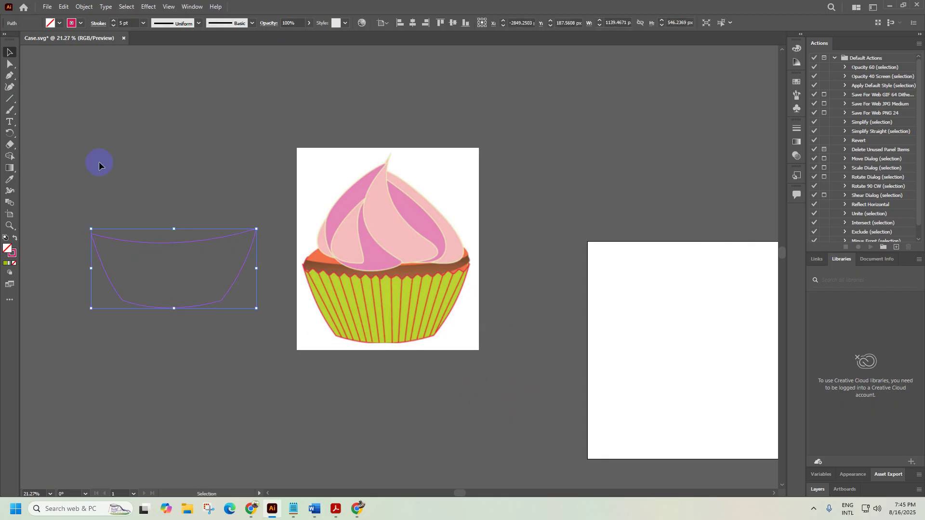
Try tan, red and orange swatch fills on the outline, comparing with the Cake element in the exam paper
left_click(55, 26)
left_click(60, 54)
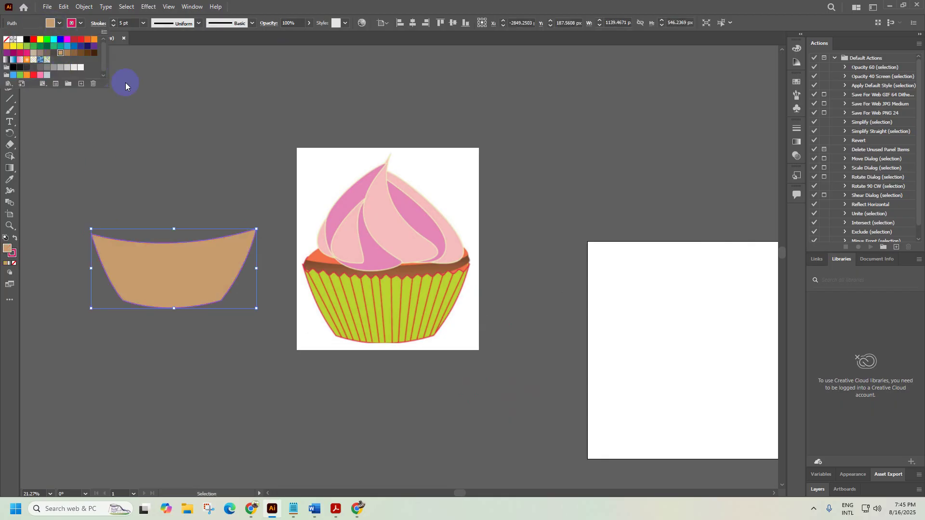
left_click(360, 509)
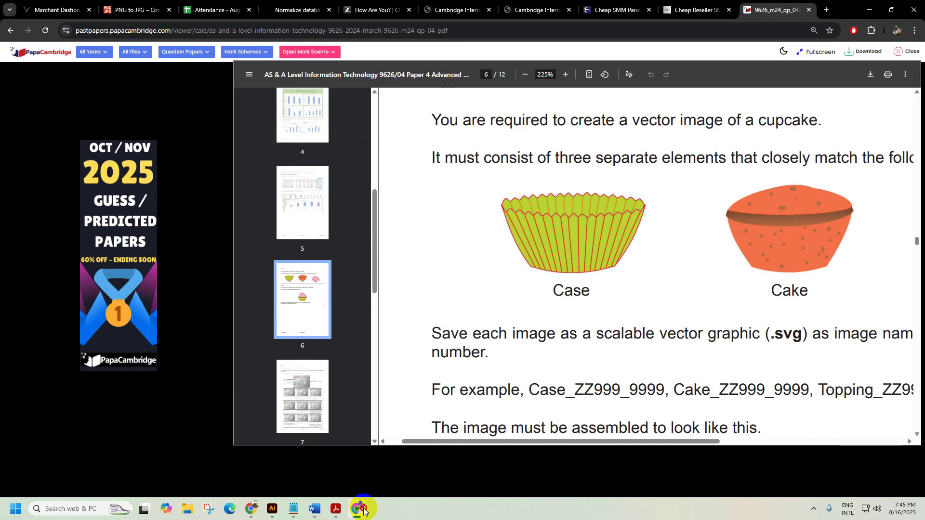
left_click(362, 510)
left_click(71, 23)
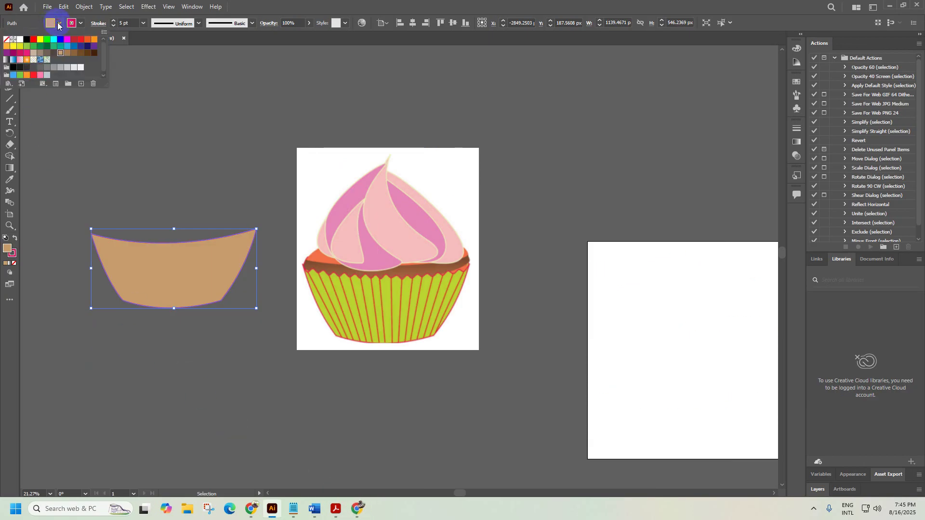
left_click(81, 40)
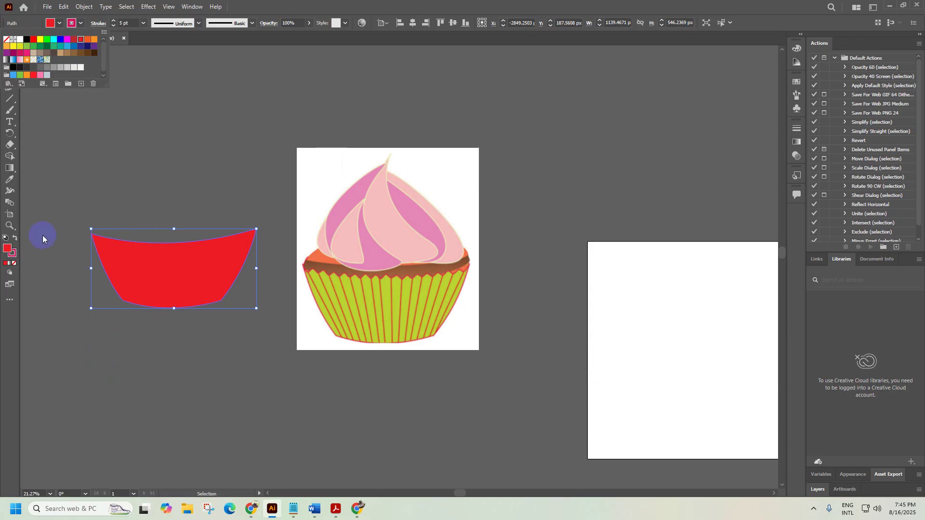
left_click(87, 42)
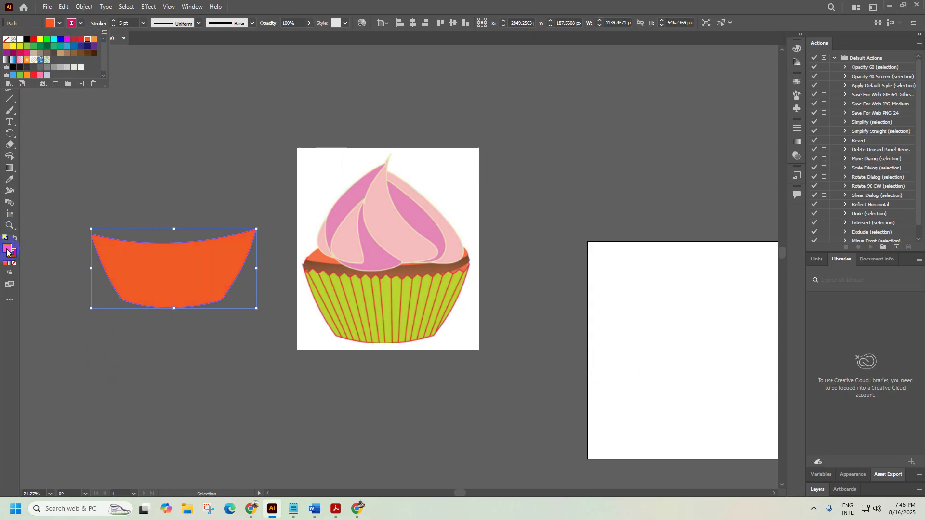
Darken the shape's fill to a strong orange-red with the Color Picker and compare it with the exam paper
double_click(7, 249)
mouse_move(539, 258)
left_mouse_down()
mouse_move(548, 195)
mouse_move(541, 187)
left_mouse_up()
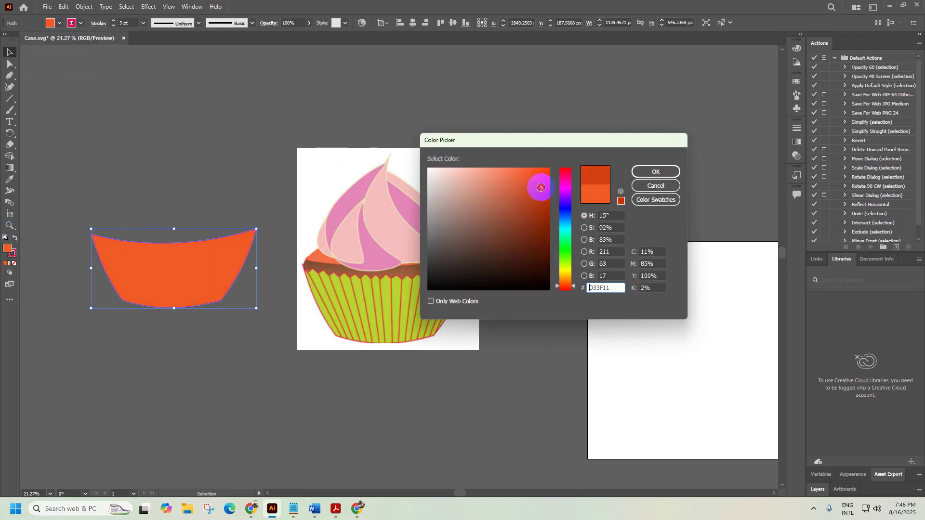
left_click(656, 172)
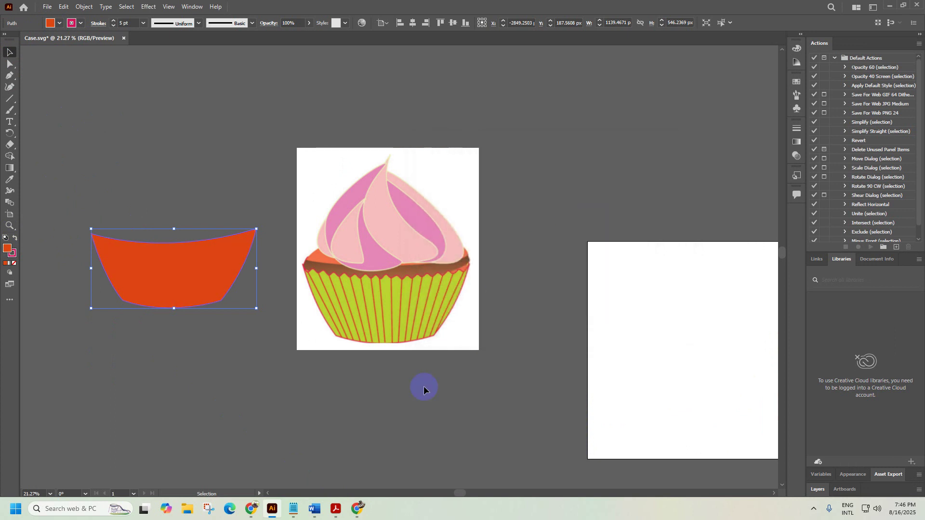
left_click(358, 510)
left_click(358, 509)
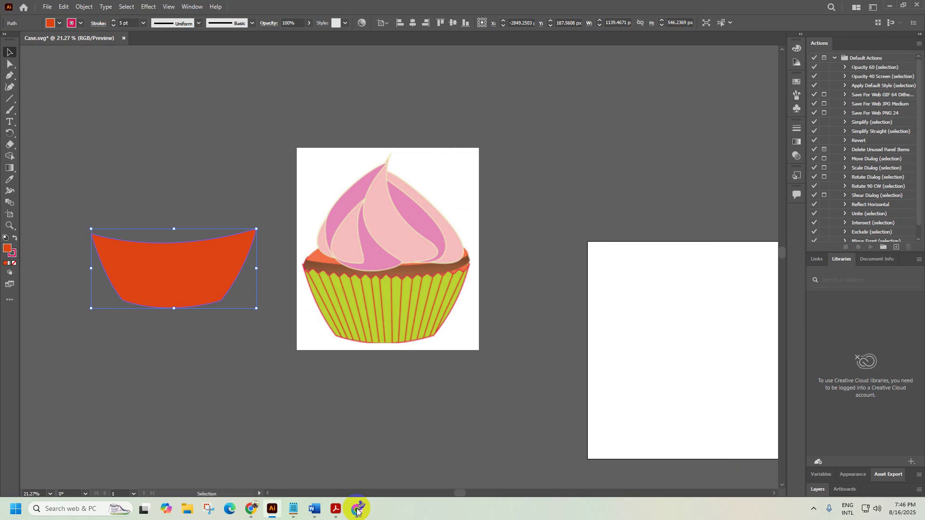
Set the shape's fill to a muted orange-brown, about #C15436, with the Color Picker and compare it with the exam paper
left_click(193, 192)
left_click(154, 306)
double_click(8, 248)
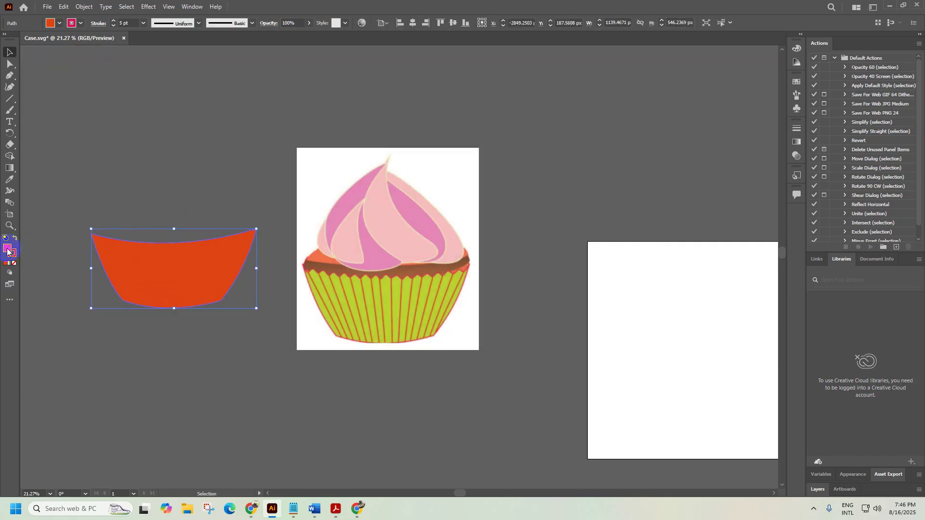
left_click_drag(536, 184, 515, 197)
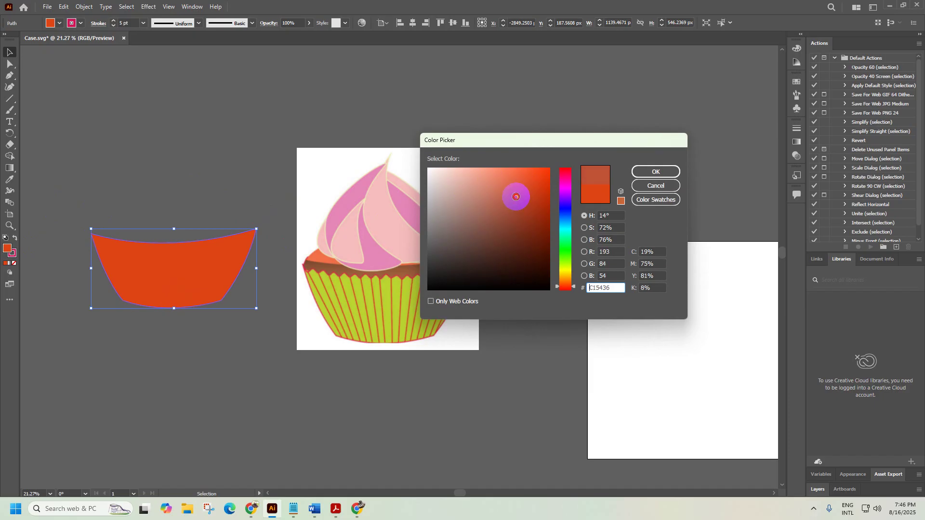
left_click(655, 172)
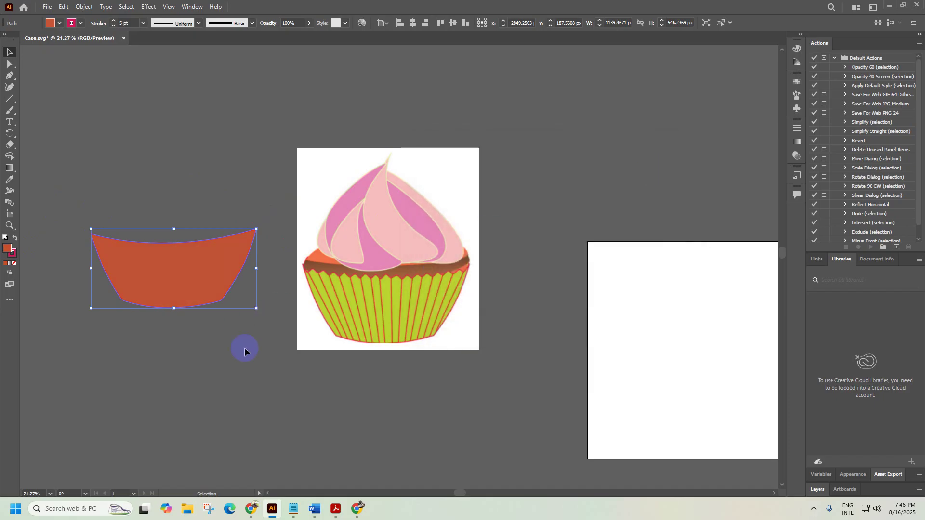
left_click(357, 508)
left_click(356, 508)
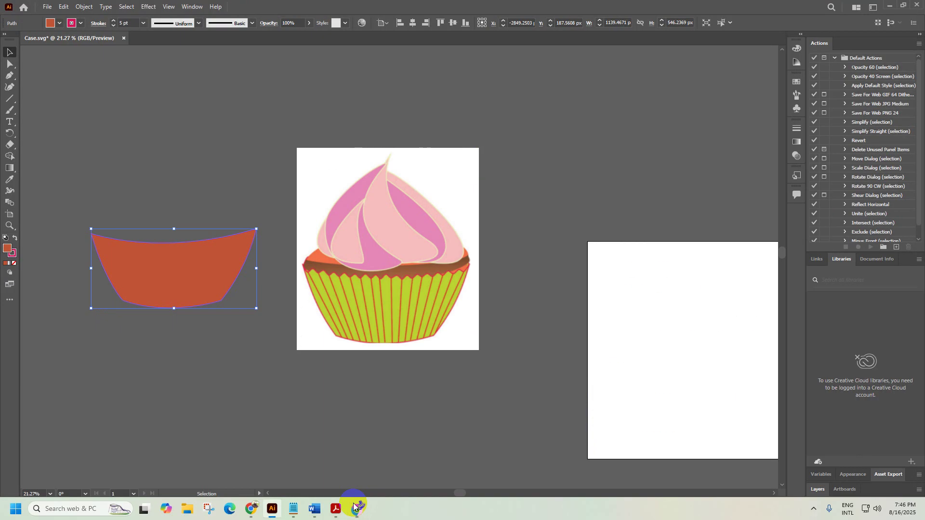
Move the filled cake shape slightly closer to the reference image and set its stroke to None
mouse_move(184, 285)
left_mouse_down()
mouse_move(217, 252)
mouse_move(190, 272)
left_mouse_up()
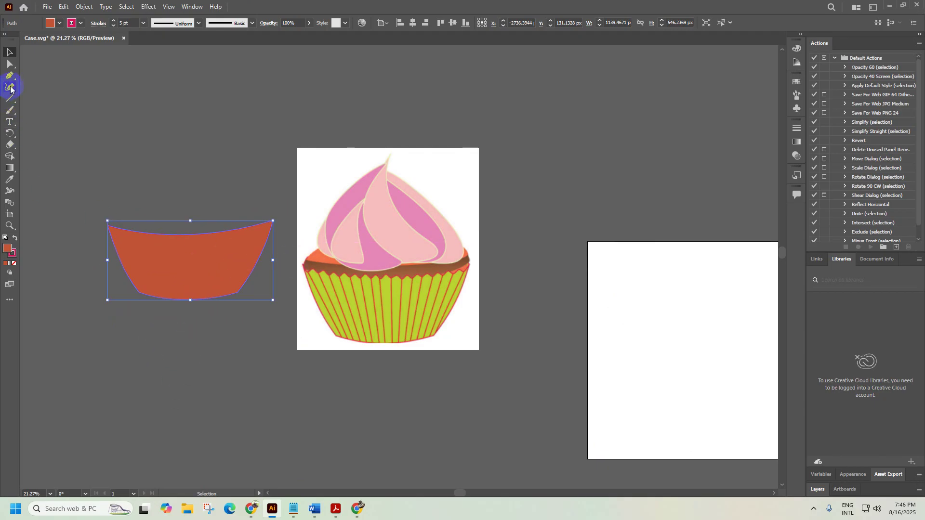
left_click(80, 150)
left_click(177, 247)
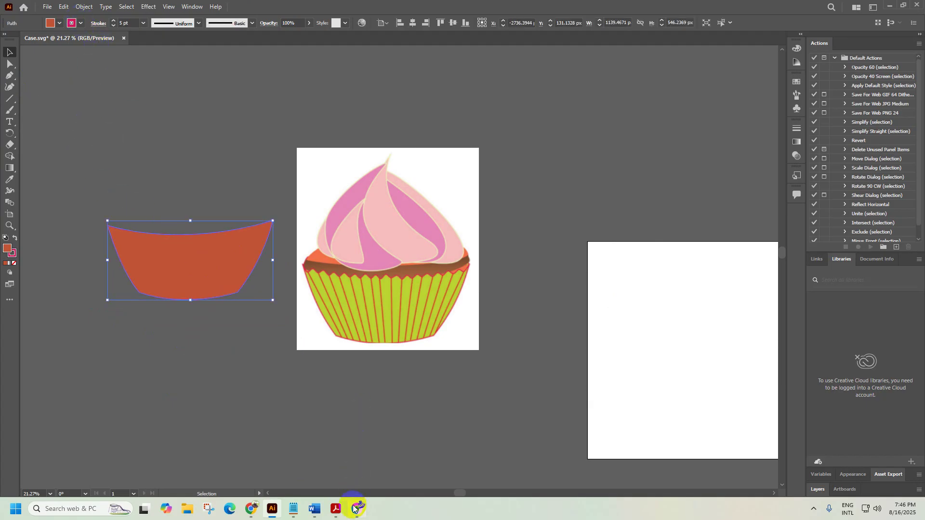
left_click(357, 510)
left_click(272, 509)
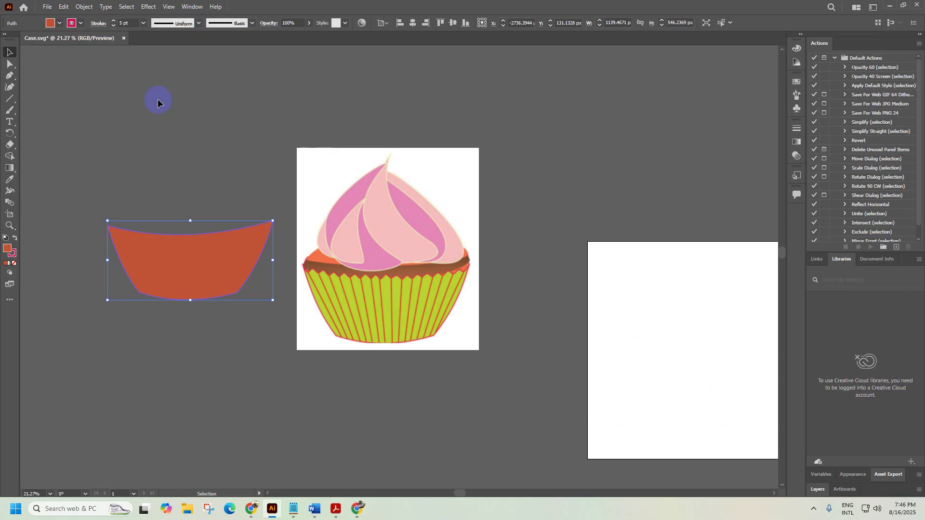
left_click(77, 23)
left_click(7, 40)
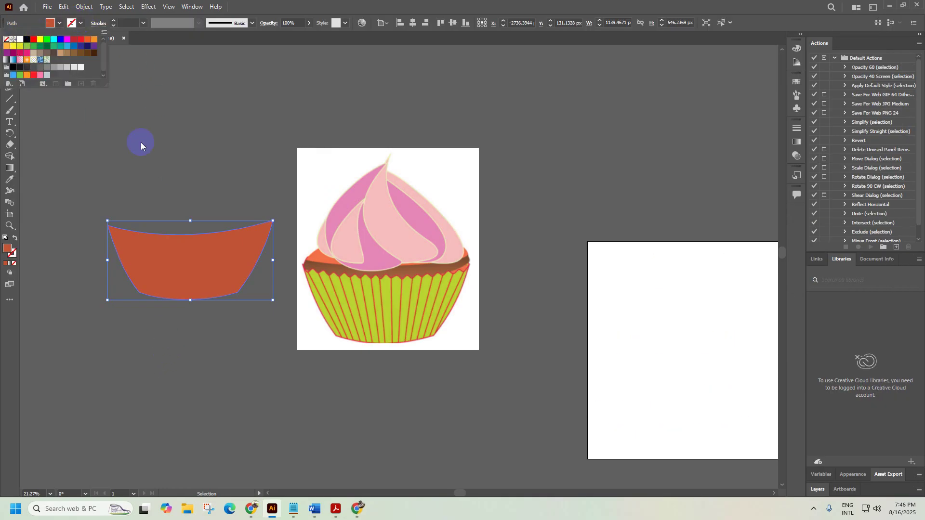
Examine the Cake element's top and the assembled cupcake in the exam paper, then return to Illustrator
left_click(11, 76)
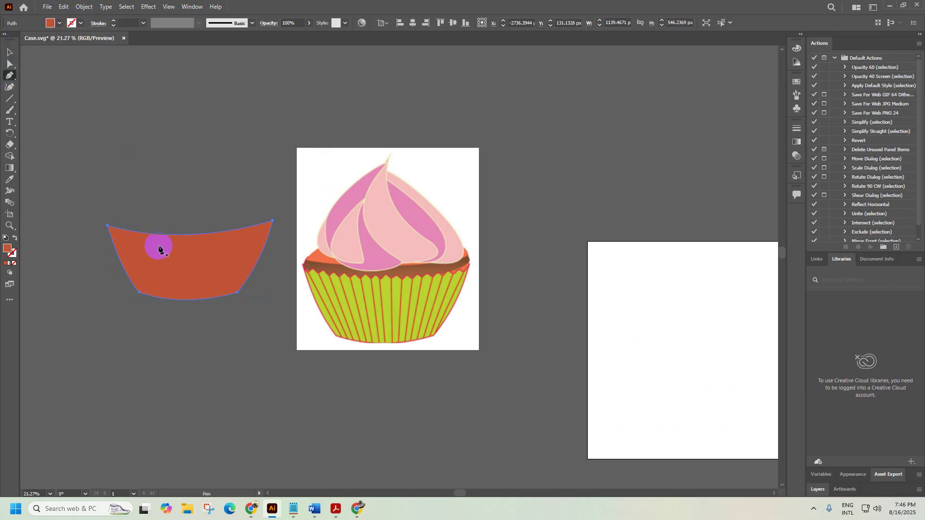
scroll(183, 226, "up", 1)
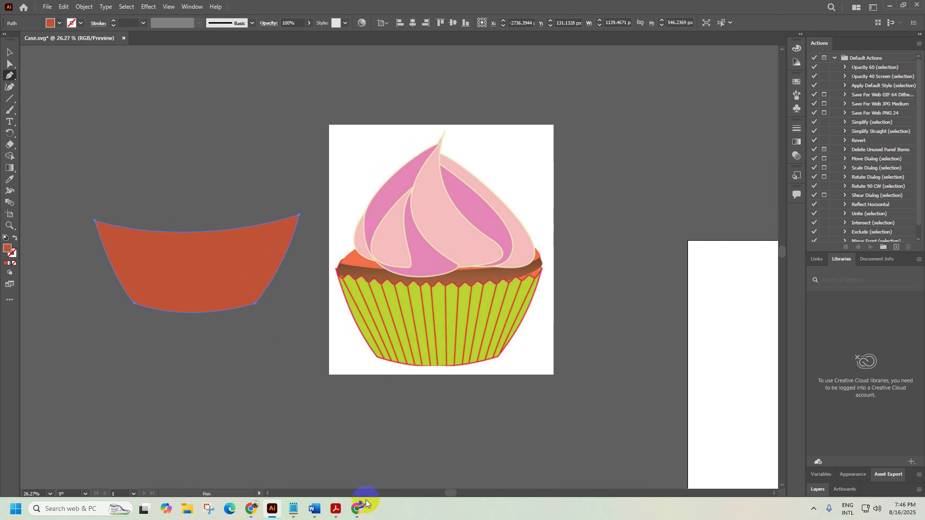
left_click(340, 510)
left_click(340, 510)
left_click(358, 512)
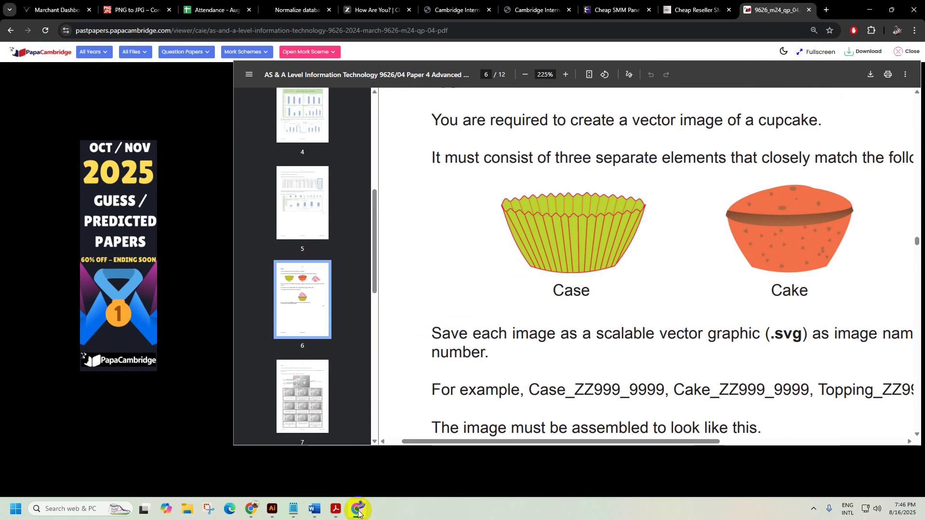
scroll(724, 306, "down", 6)
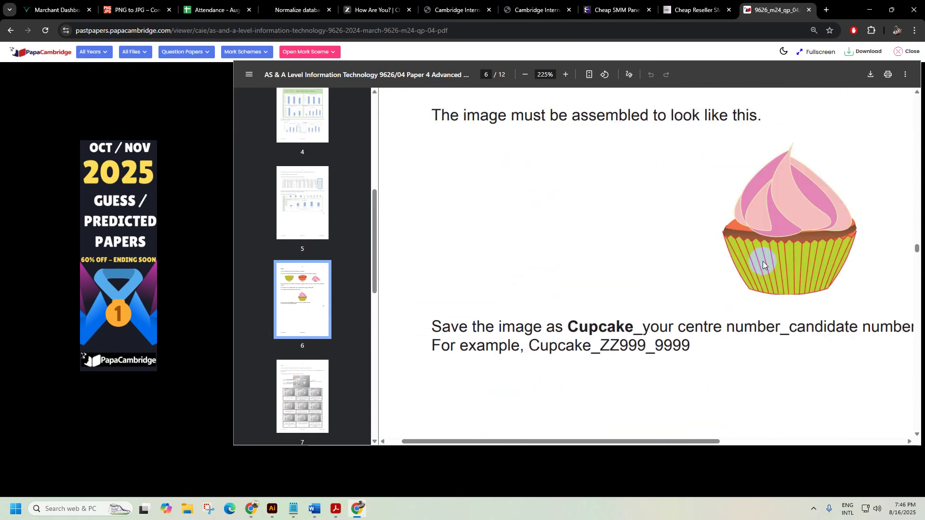
scroll(703, 268, "up", 2)
scroll(703, 268, "up", 4)
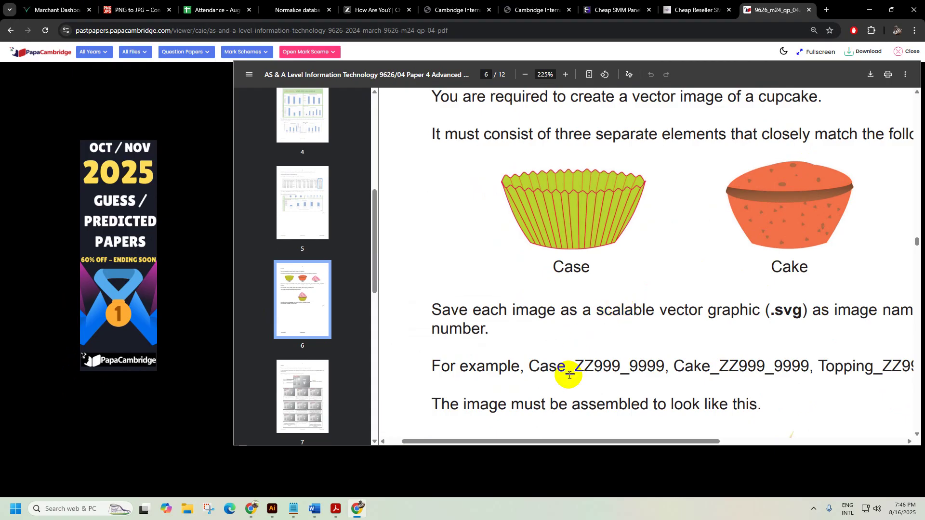
left_click(273, 510)
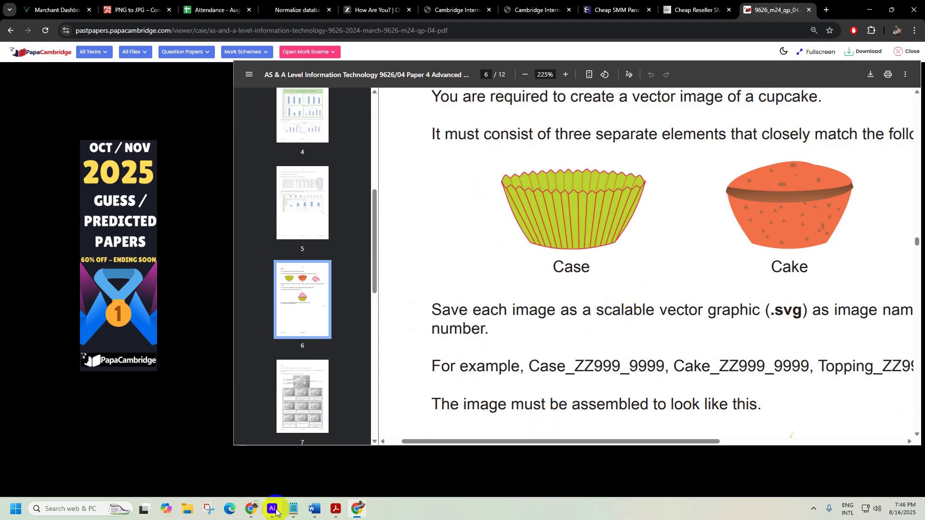
Shift the orange-brown cake body about 43 px left and 91 px up on the pasteboard
left_click_drag(128, 215, 93, 221)
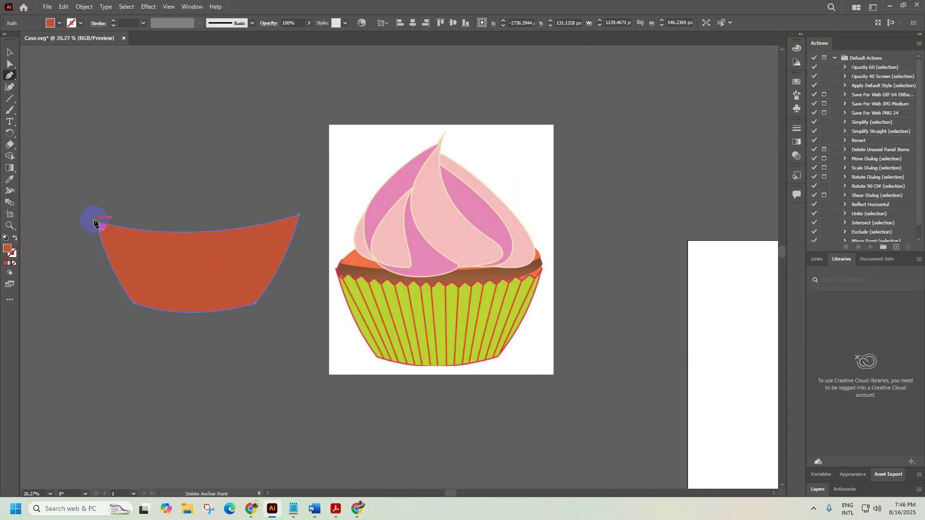
scroll(126, 212, "up", 4)
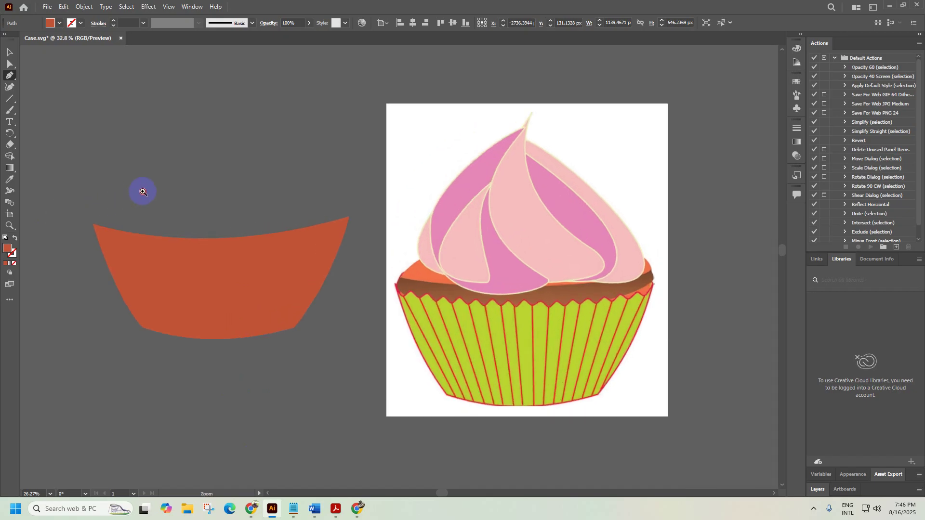
left_click(9, 52)
left_click(151, 274)
left_click_drag(150, 273, 192, 302)
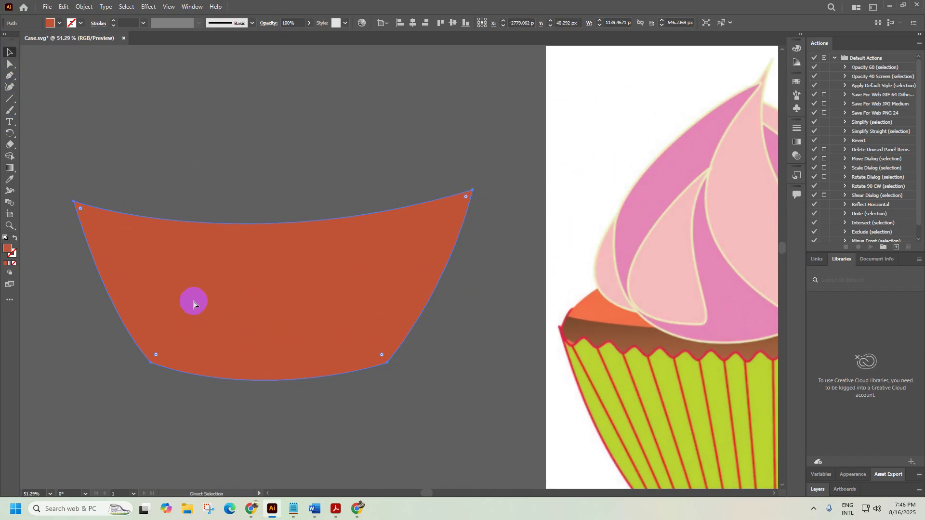
With the Pen tool, draw an upward-arched dome edge from the cake body's upper-left corner to its upper-right corner
left_click(67, 181)
key("p")
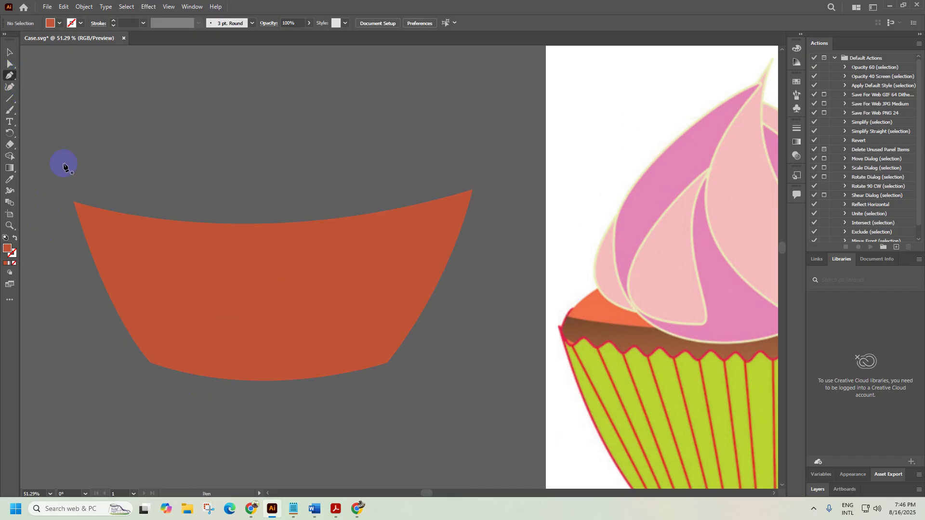
left_click(73, 203)
scroll(375, 210, "down", 2)
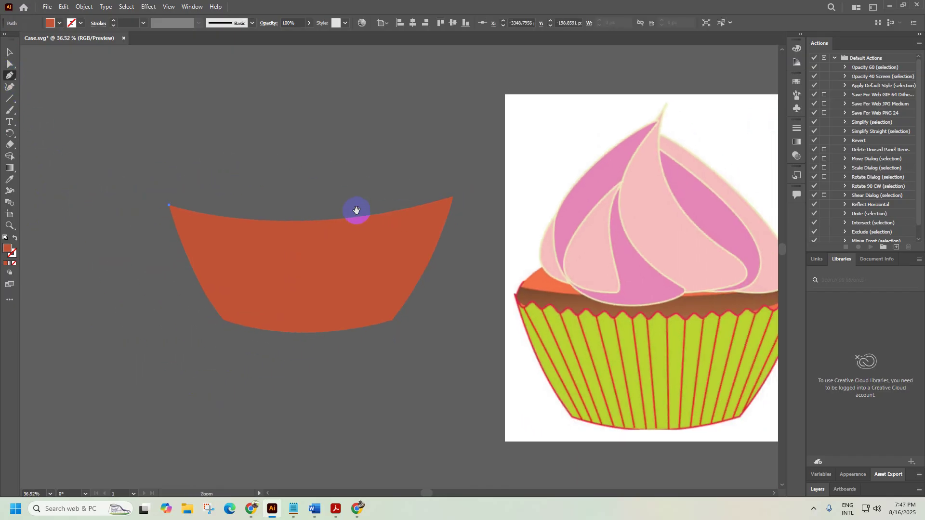
left_click_drag(355, 213, 396, 294)
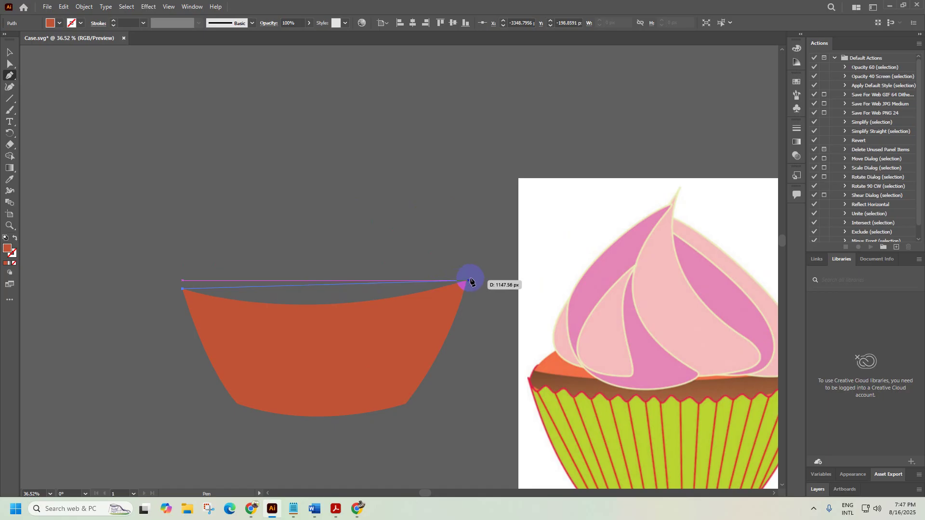
left_click_drag(467, 281, 625, 381)
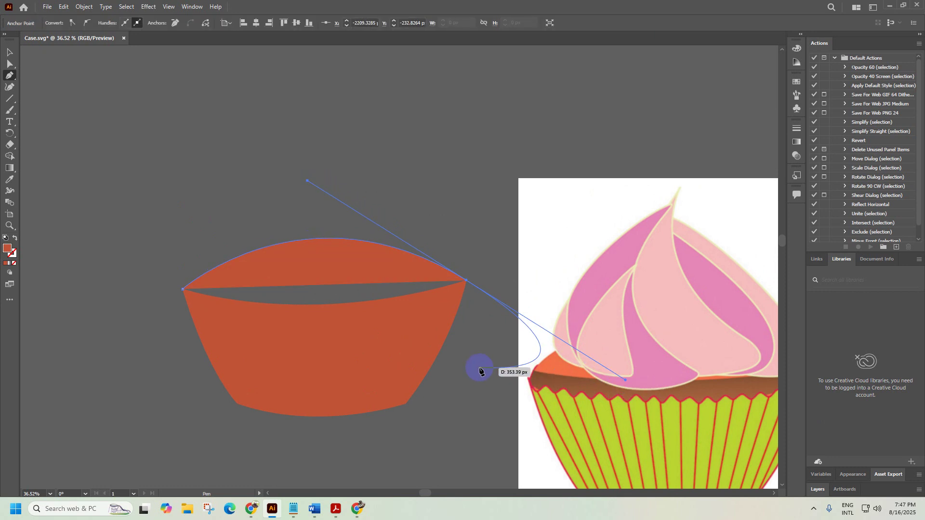
Close the dome path with a downward-bowed lower edge overlapping the cake body and deselect it
left_click_drag(466, 280, 98, 256)
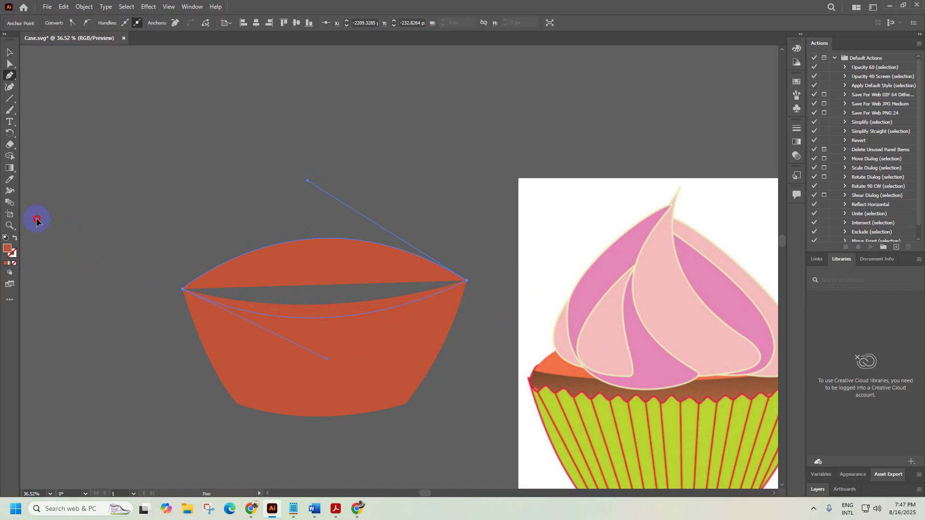
left_click_drag(30, 220, 34, 220)
left_click(10, 52)
left_click(170, 241)
scroll(411, 324, "down", 2)
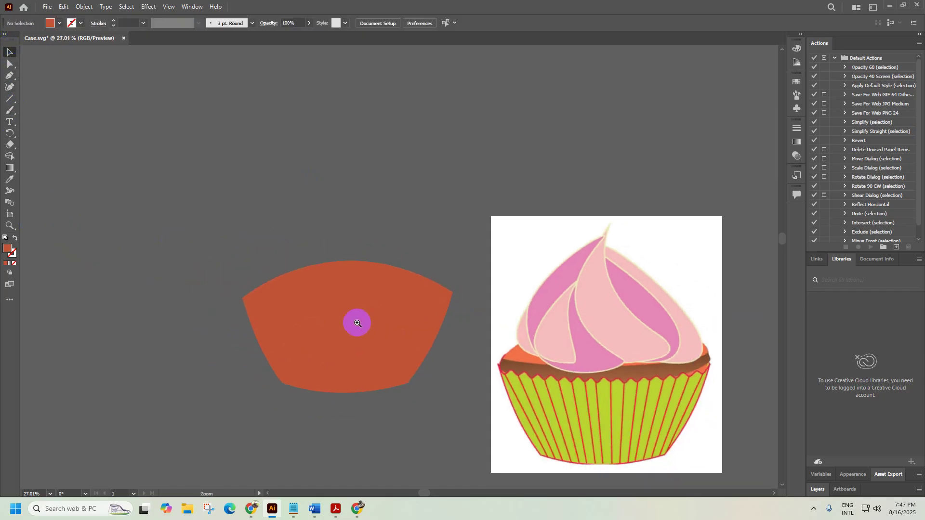
Move the cupcake reference image slightly up and away from the cake shape
left_click(233, 325)
left_click(212, 295)
left_click(558, 264)
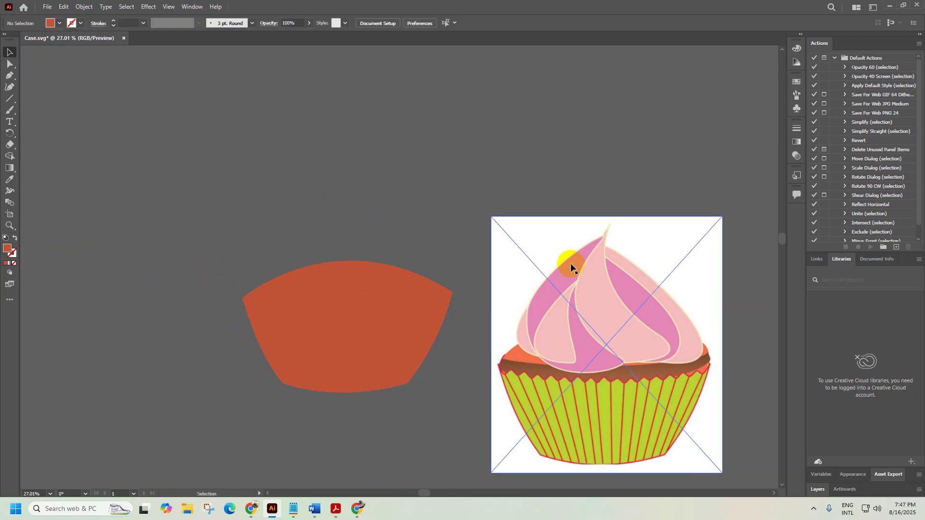
left_click_drag(570, 293, 577, 291)
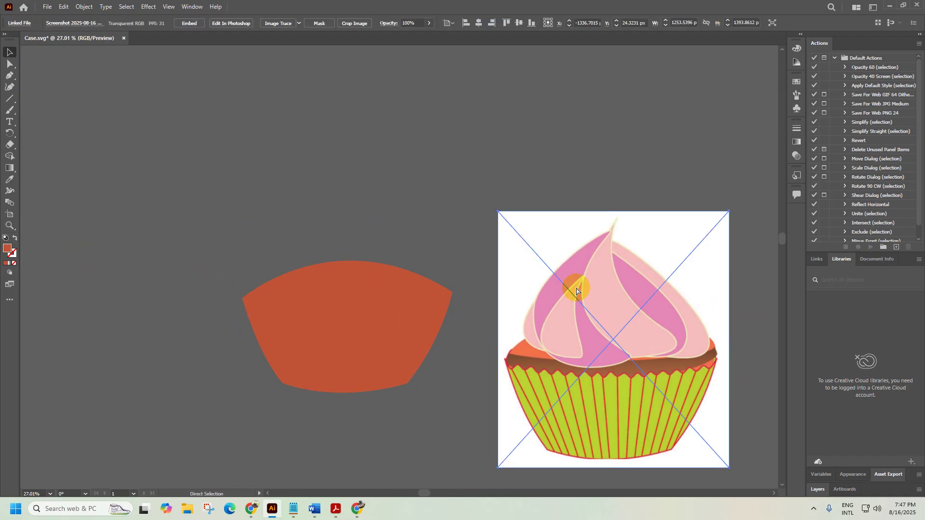
Move the cake body and dome together up and away from the reference image, and try combining them with Shape Builder
key("ctrl+shift+a")
left_click_drag(381, 341, 288, 300)
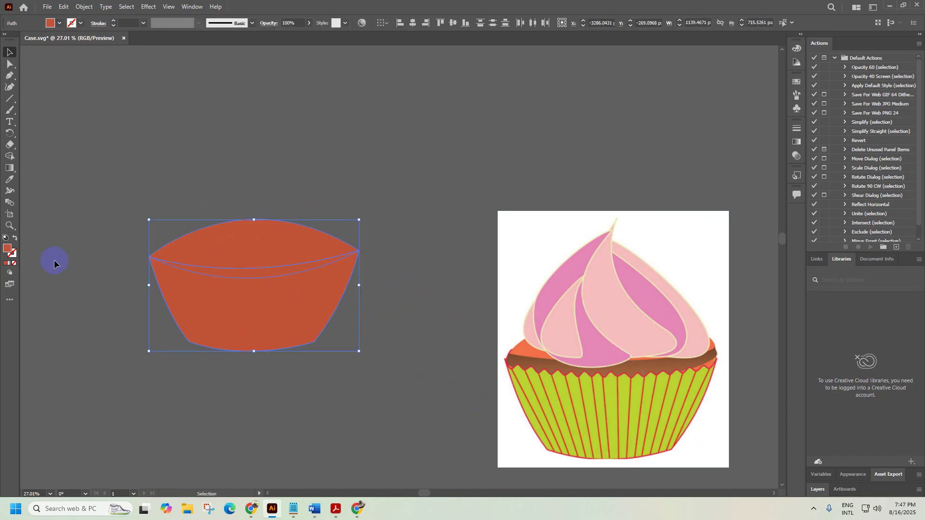
left_click(9, 157)
mouse_move(258, 316)
left_mouse_down()
mouse_move(247, 238)
mouse_move(200, 272)
mouse_move(134, 287)
left_mouse_up()
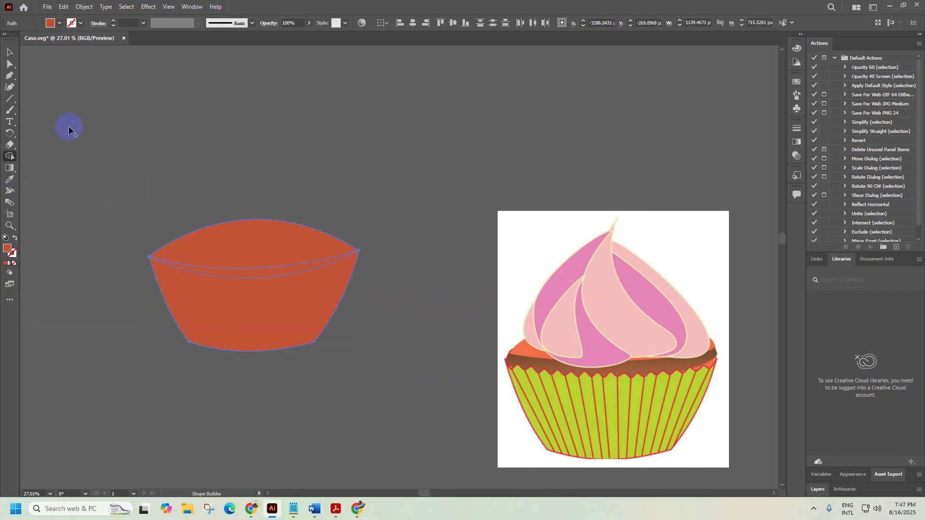
Fill the dome shape above the cake body with light blue
left_click(6, 55)
left_click(193, 313)
left_click(250, 231)
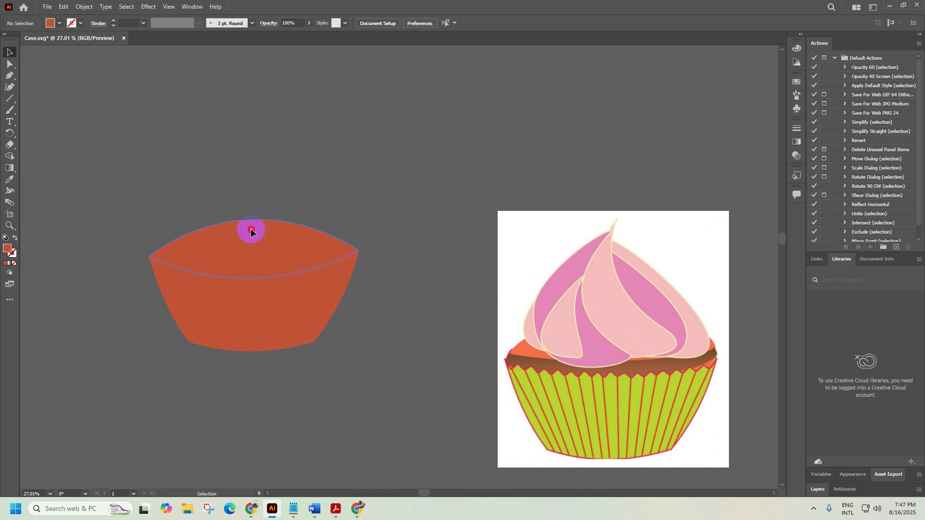
left_click(59, 23)
left_click(65, 48)
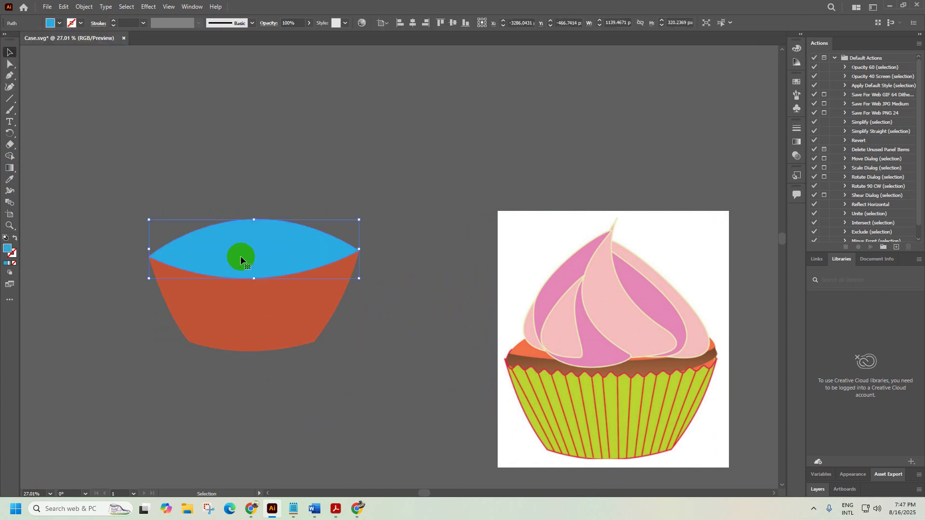
Duplicate the blue dome and orange-brown body together, placing the copy above the reference image, and deselect it
left_click_drag(305, 363, 189, 201)
left_click_drag(263, 321, 492, 168)
left_click(299, 366)
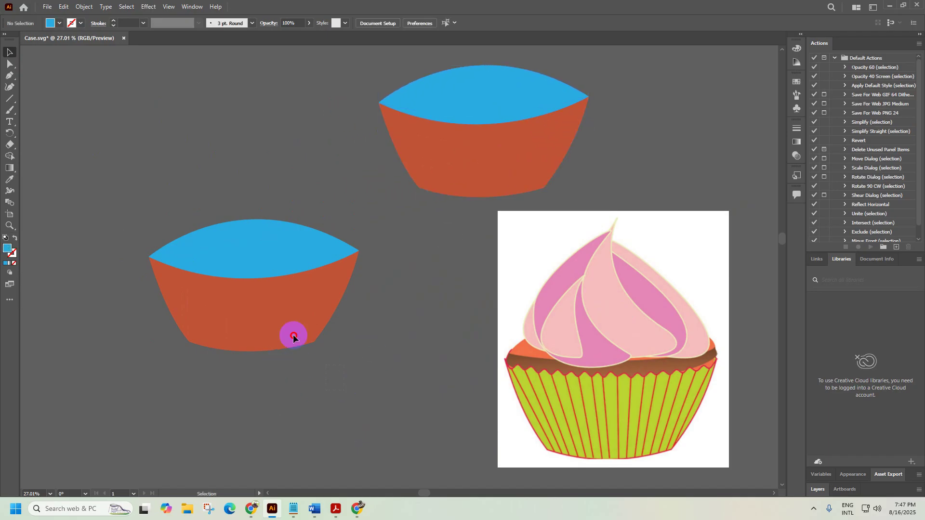
Merge the original dome and cake body into a single shape with Shape Builder
left_click(156, 240)
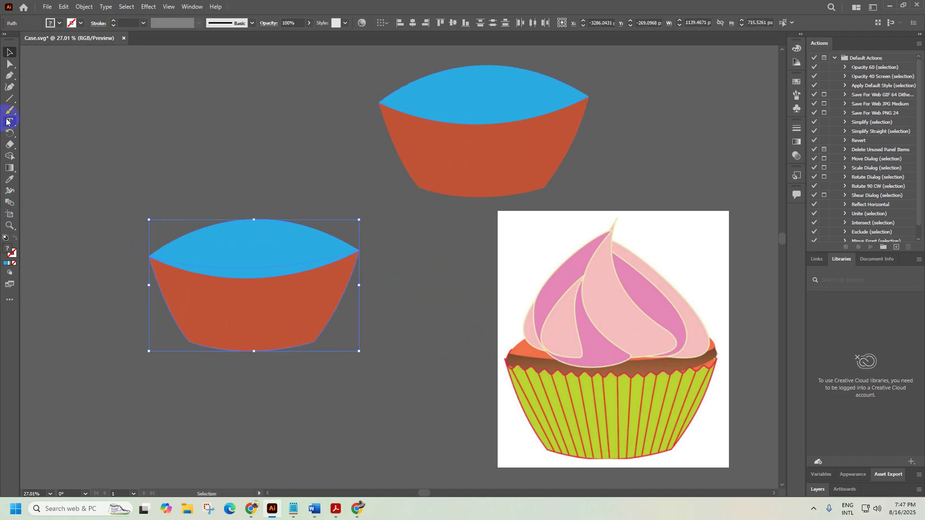
left_click(11, 157)
mouse_move(214, 291)
left_mouse_down()
mouse_move(250, 241)
mouse_move(258, 251)
mouse_move(54, 44)
left_mouse_up()
Recolour the merged cake shape orange-brown by sampling the duplicate's body with the Eyedropper, and deselect it
left_click(10, 52)
left_click(285, 337)
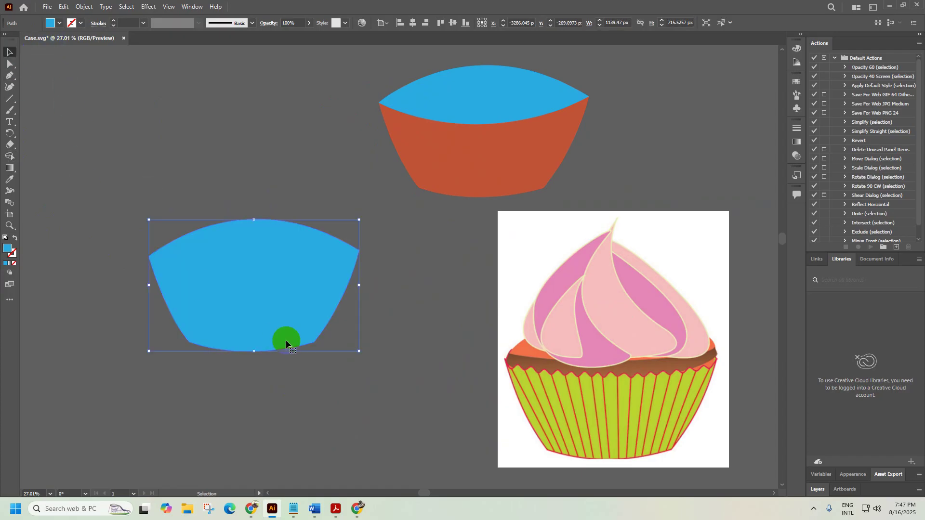
left_click(10, 181)
left_click(471, 152)
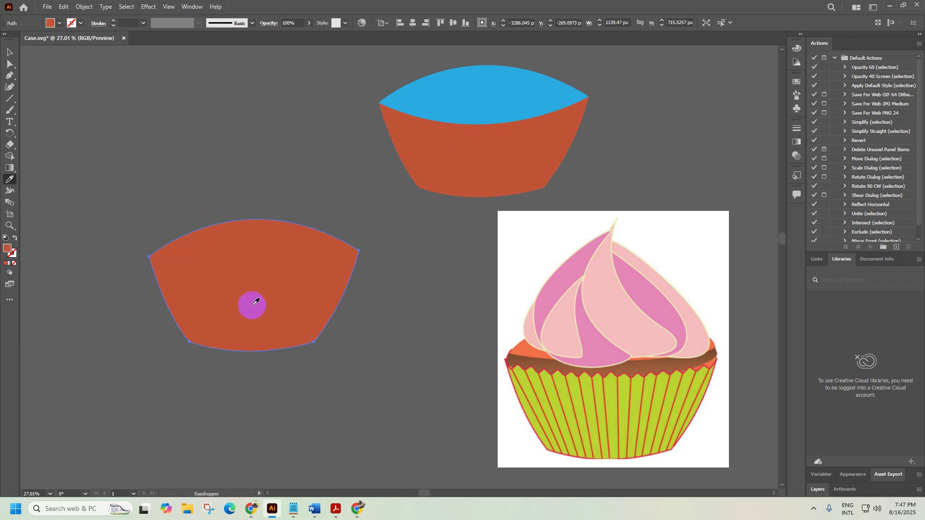
left_click(11, 52)
left_click(199, 119)
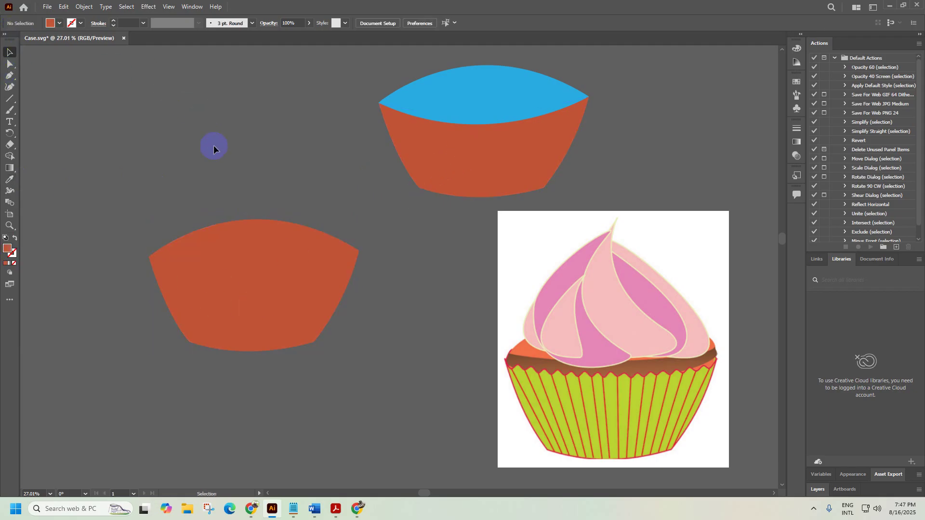
Switch to the exam paper in the browser and examine the Cake element's outline at 400% zoom
left_click_drag(264, 272, 312, 305)
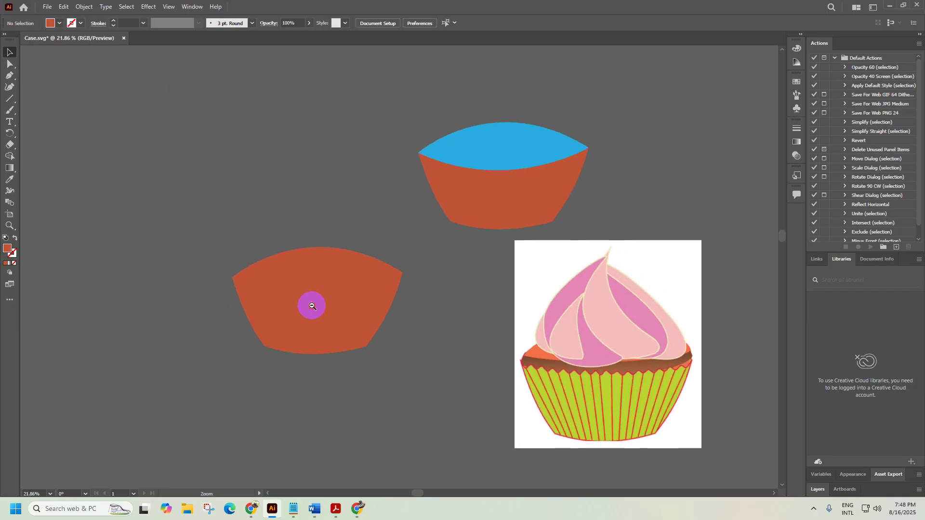
left_click(813, 509)
left_click(814, 480)
left_click(356, 508)
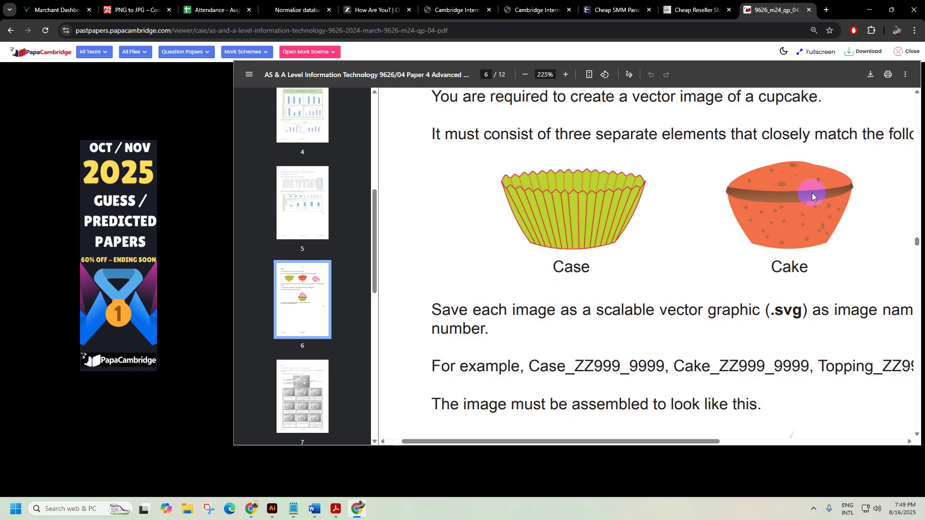
scroll(834, 190, "up", 5)
scroll(835, 191, "up", 1)
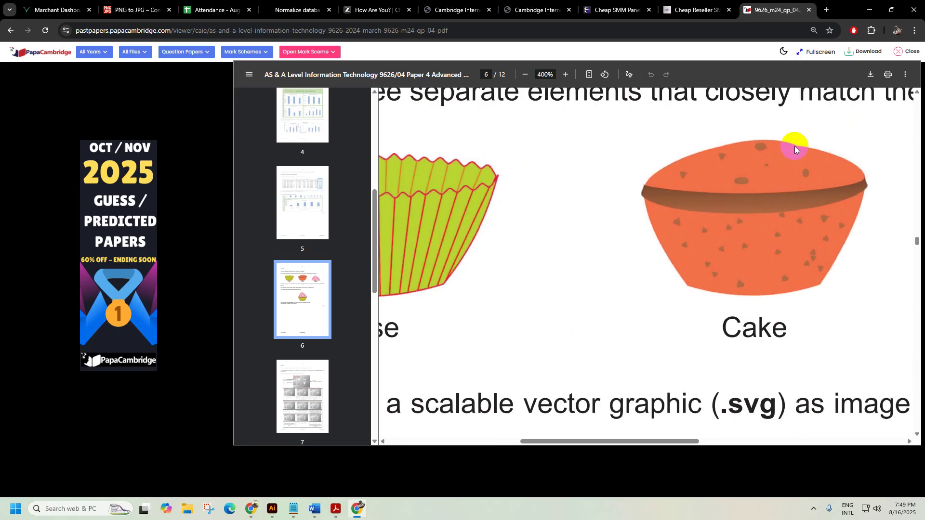
left_click(871, 15)
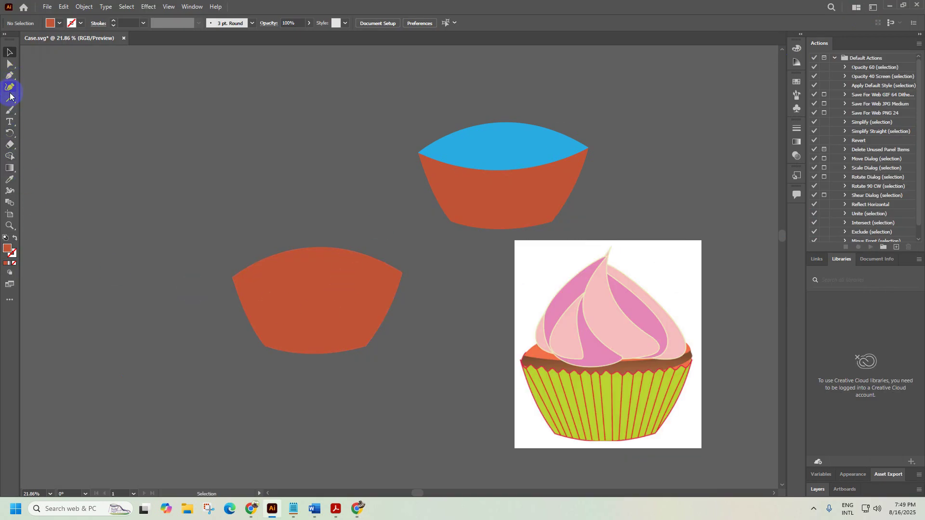
left_click(11, 80)
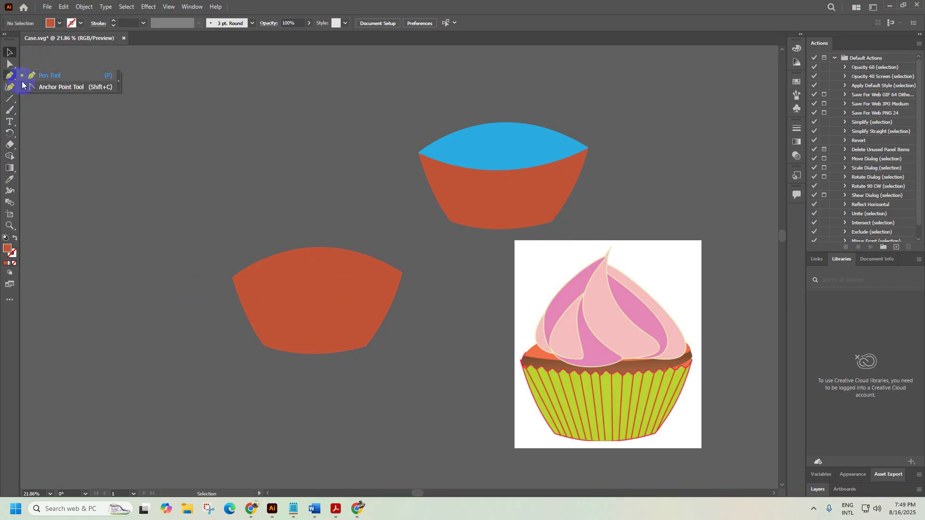
left_click(11, 91)
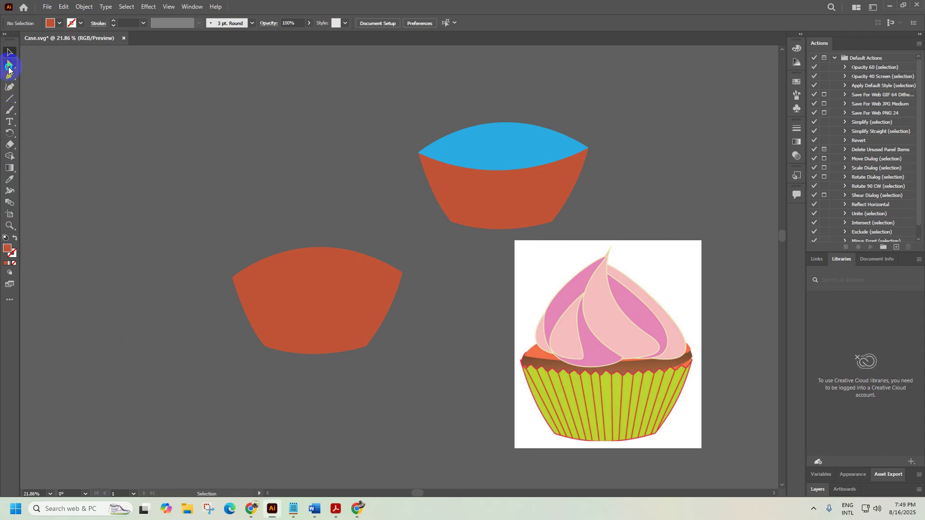
left_click(9, 68)
left_click(11, 77)
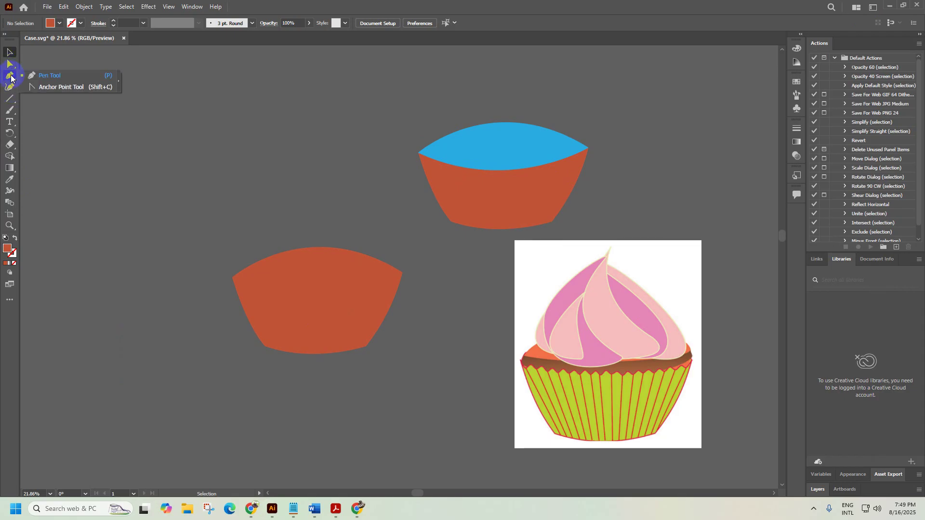
left_click(47, 88)
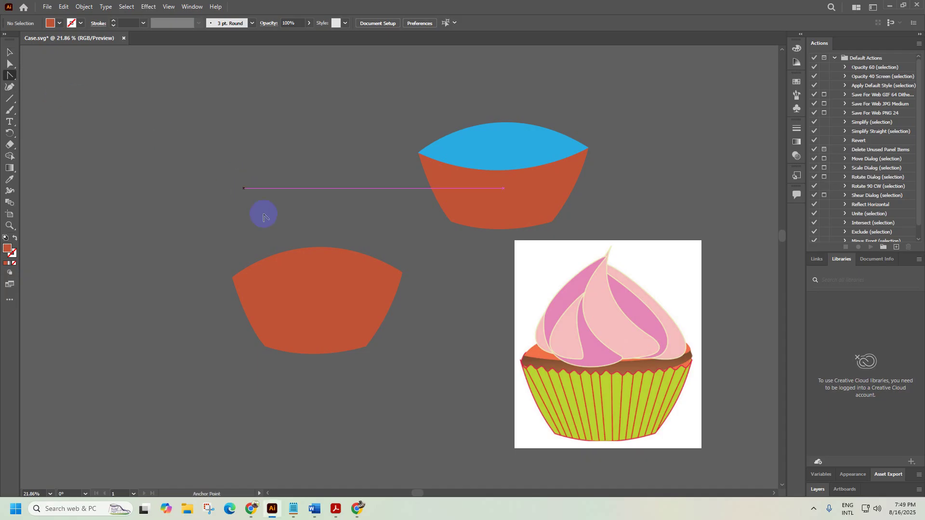
Try adding Curvature anchor points to the merged cake's upper edge, one on each side of its peak
left_click(11, 87)
scroll(388, 210, "up", 5)
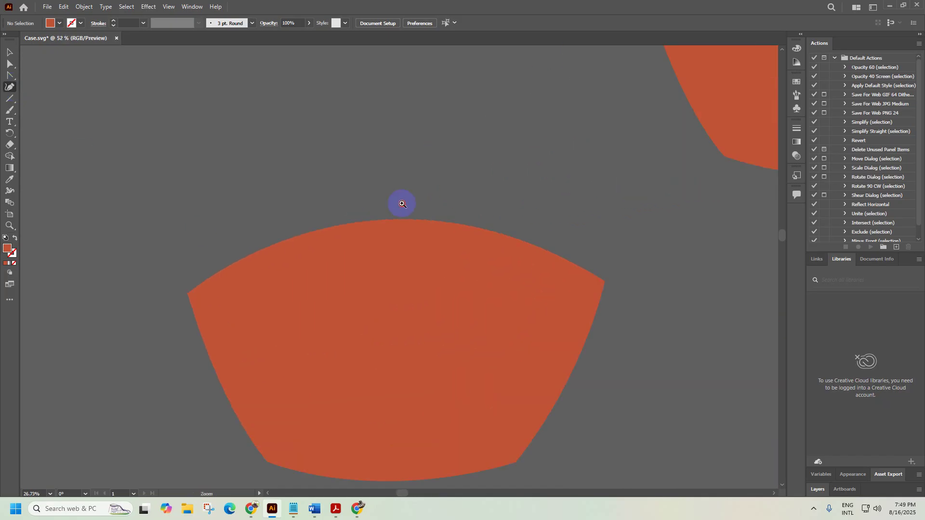
left_click(313, 234)
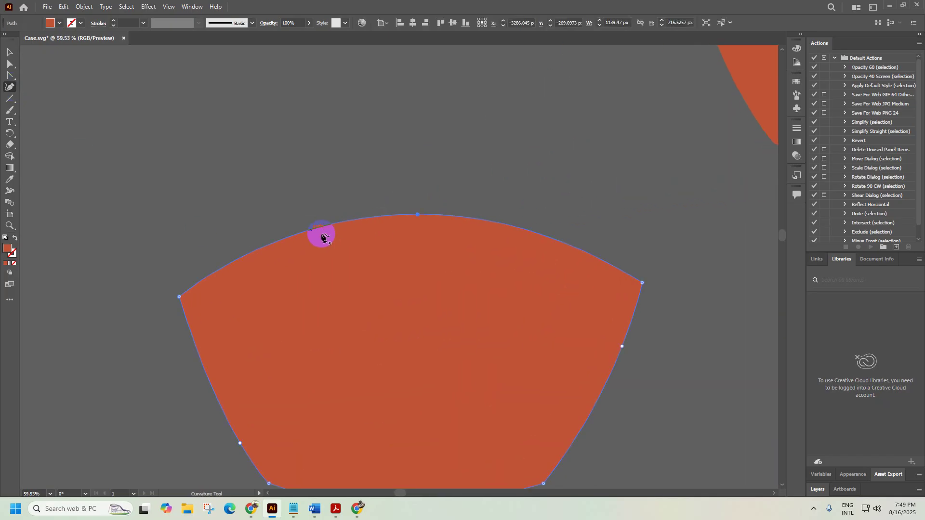
key("v")
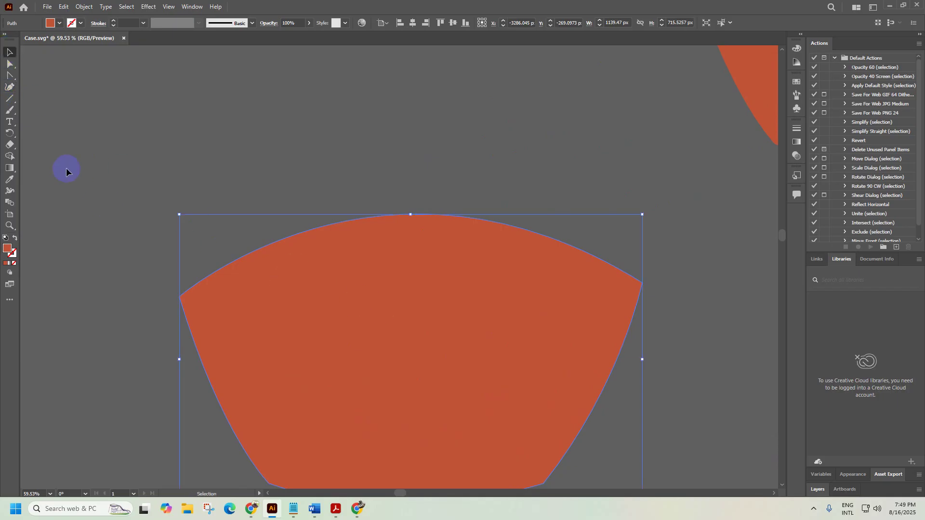
left_click(11, 87)
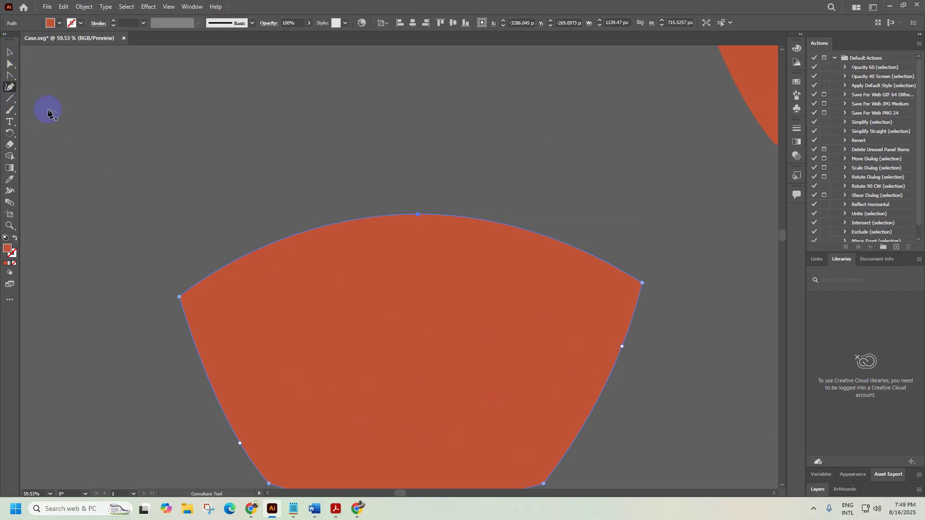
left_click(301, 234)
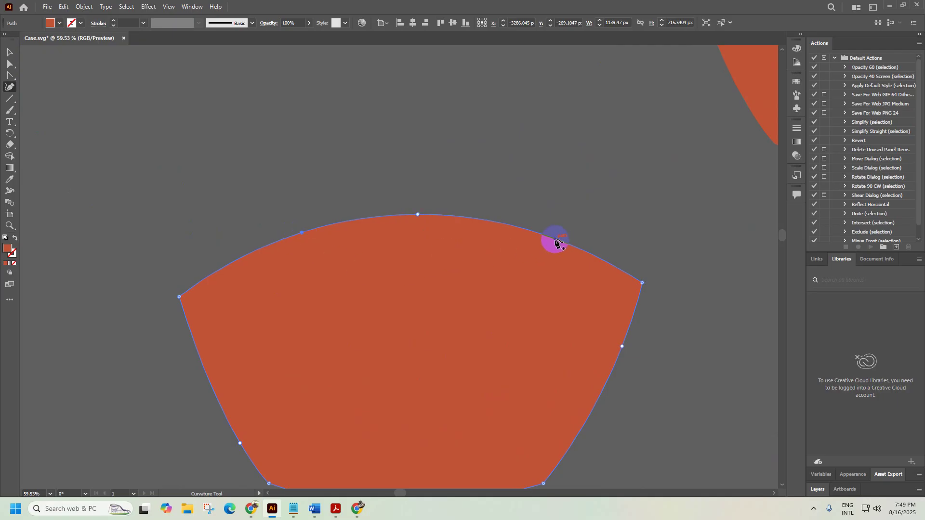
left_click(582, 250)
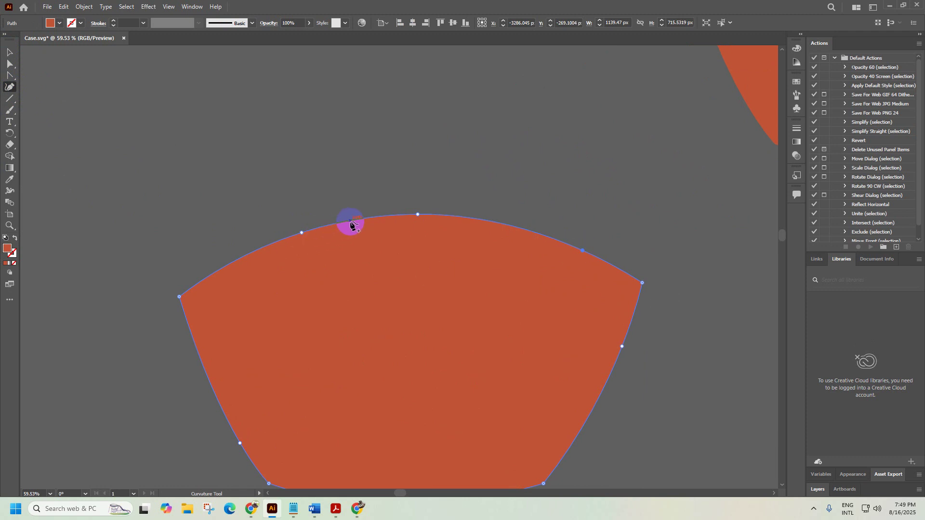
Try pulling up two more points beside the cake's peak, and undo all points added to the upper edge
left_click(10, 52)
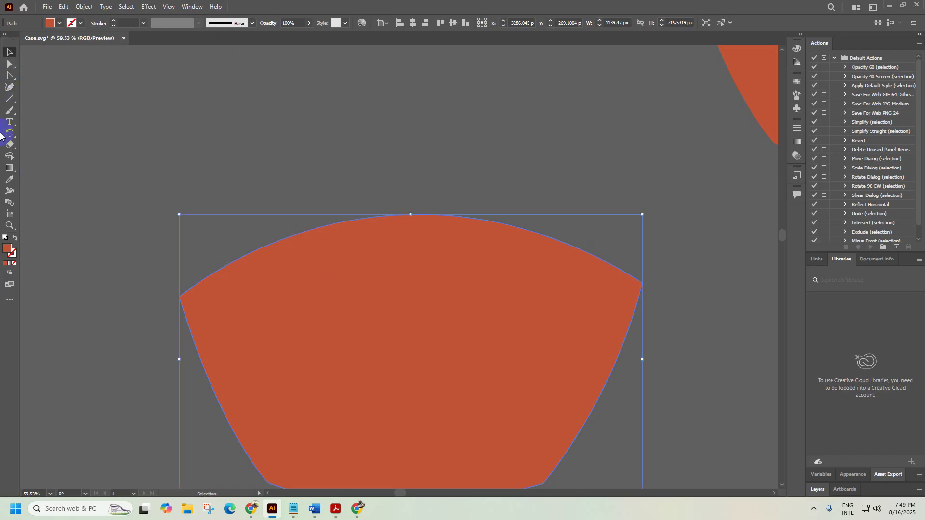
left_click(11, 88)
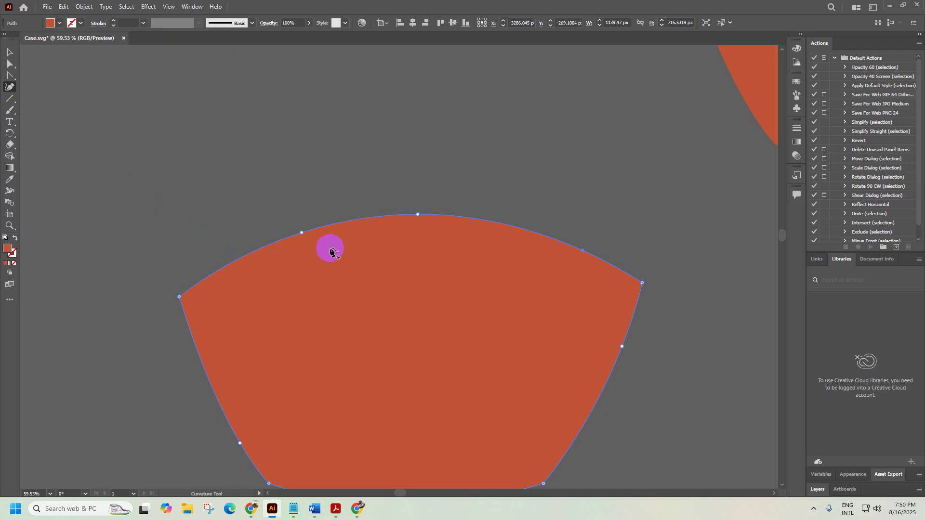
left_click_drag(357, 221, 354, 212)
left_click_drag(496, 231, 454, 211)
key("ctrl+z")
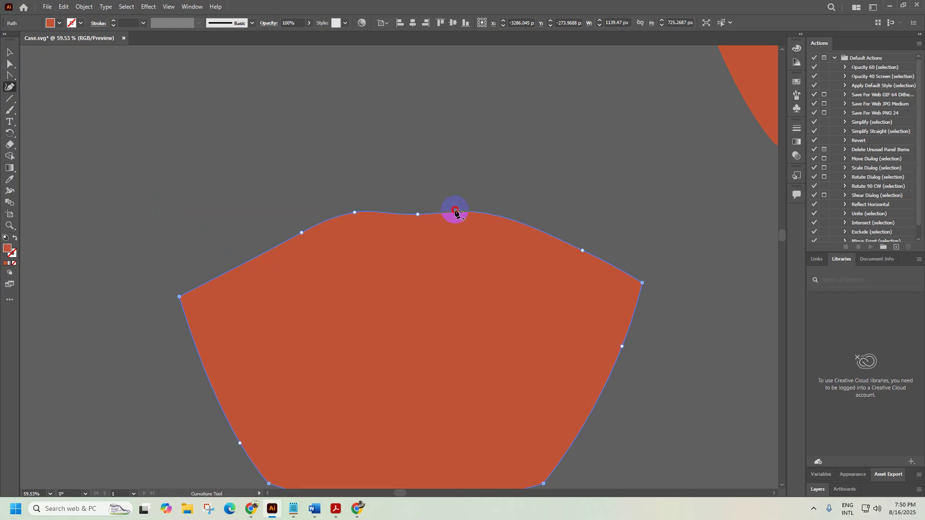
key("ctrl+z")
key("ctrl+z")
key("ctrl+z")
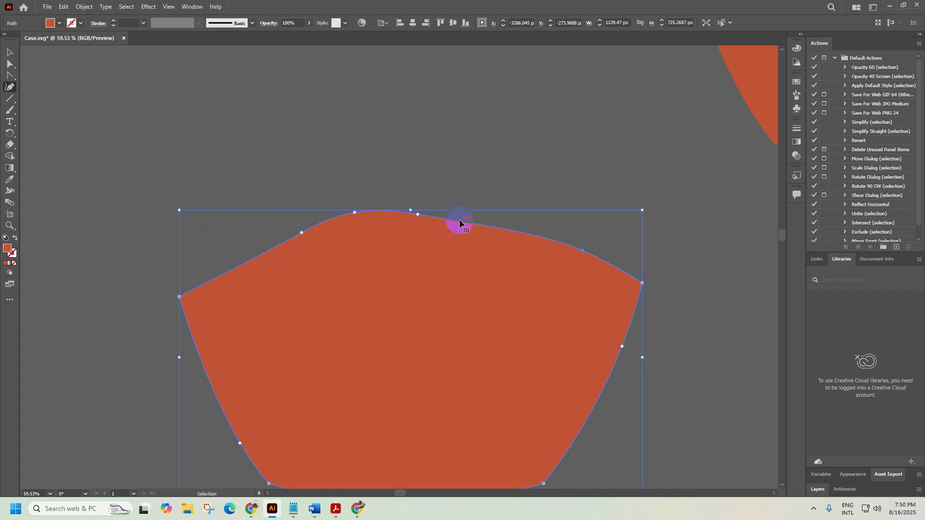
key("ctrl+z")
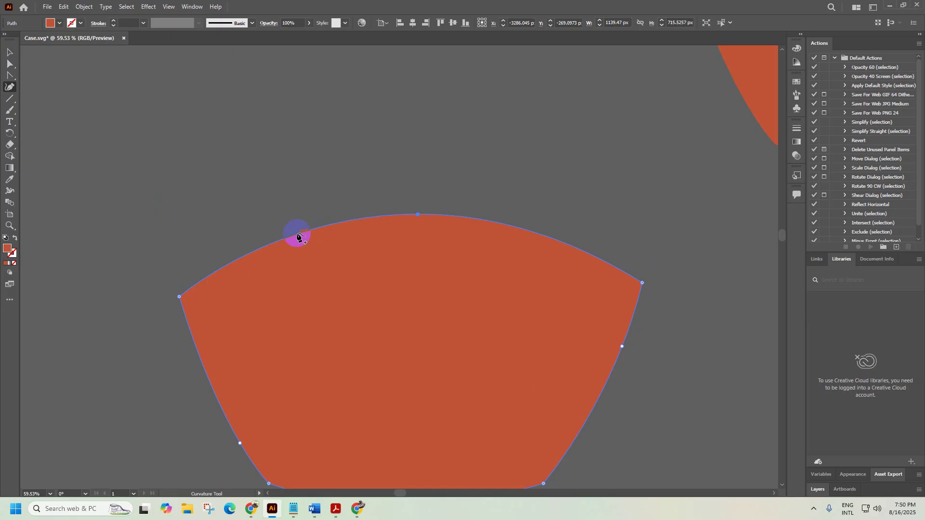
Try raising the cake's upper edge at two points on either side of the peak, and restore the original arch
left_click_drag(297, 234, 294, 227)
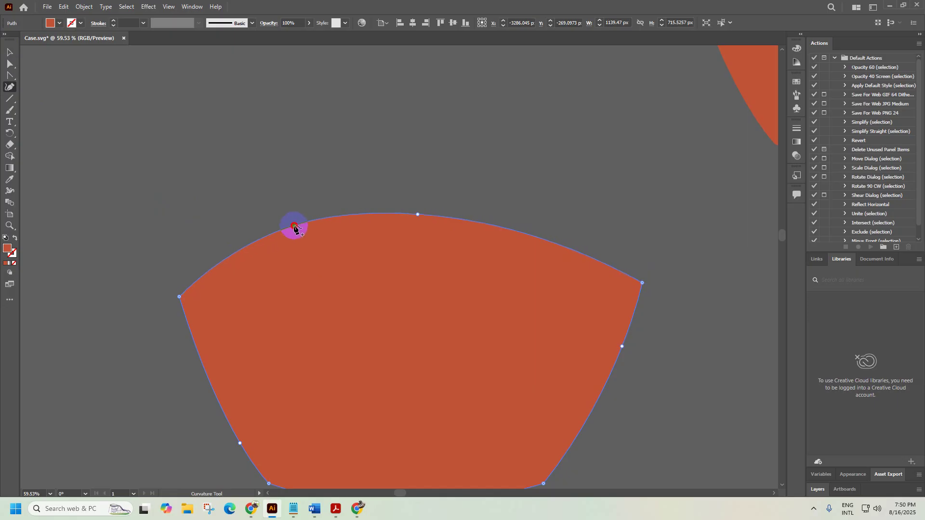
left_click_drag(489, 223, 491, 206)
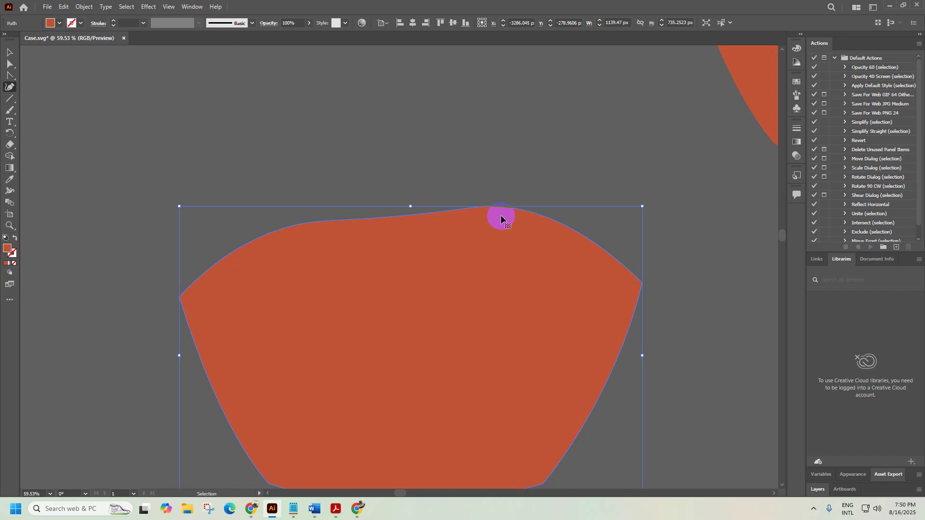
key("Delete")
key("Delete")
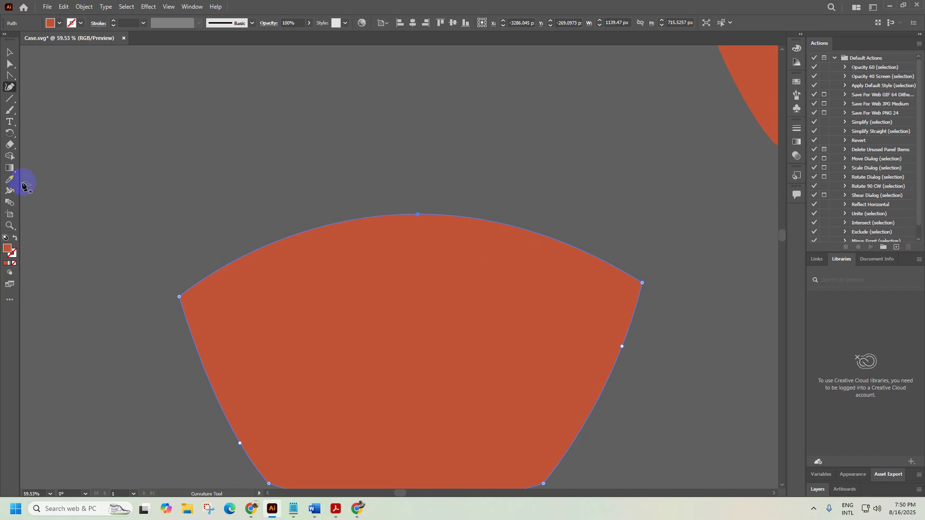
left_click(9, 52)
scroll(218, 190, "down", 2)
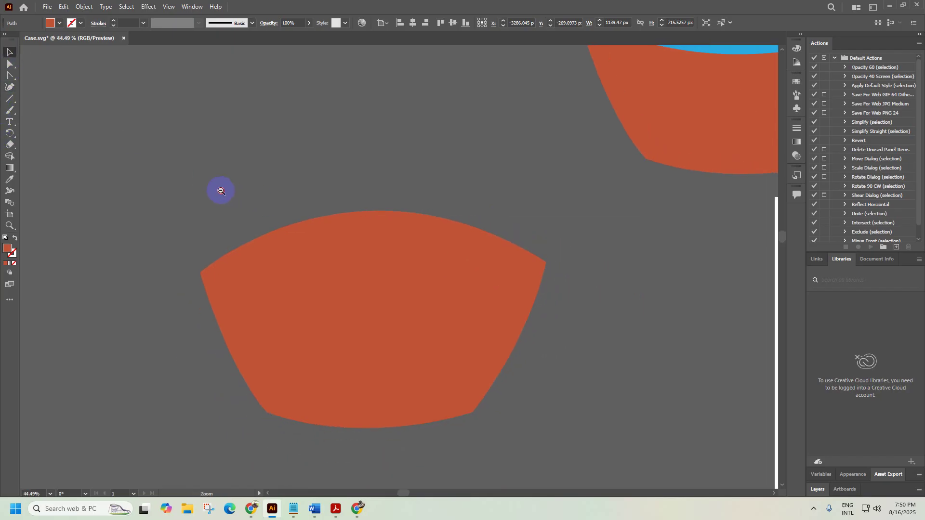
left_click_drag(231, 273, 252, 241)
left_click(306, 284)
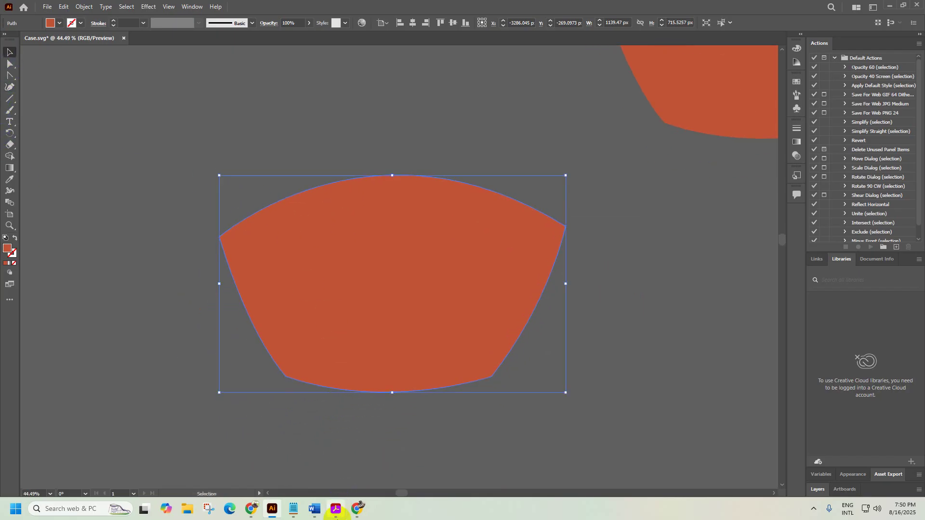
Switch to the exam paper in the browser and examine the Cake element's top contour and brown band
left_click(336, 509)
left_click(358, 509)
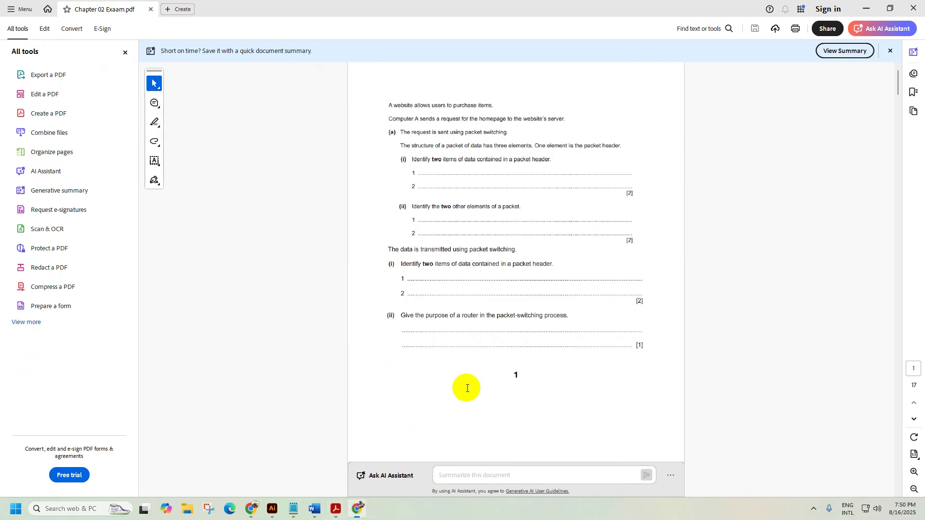
scroll(736, 275, "down", 4)
scroll(767, 282, "down", 3)
scroll(753, 231, "up", 3)
scroll(753, 231, "up", 2)
scroll(764, 207, "up", 3)
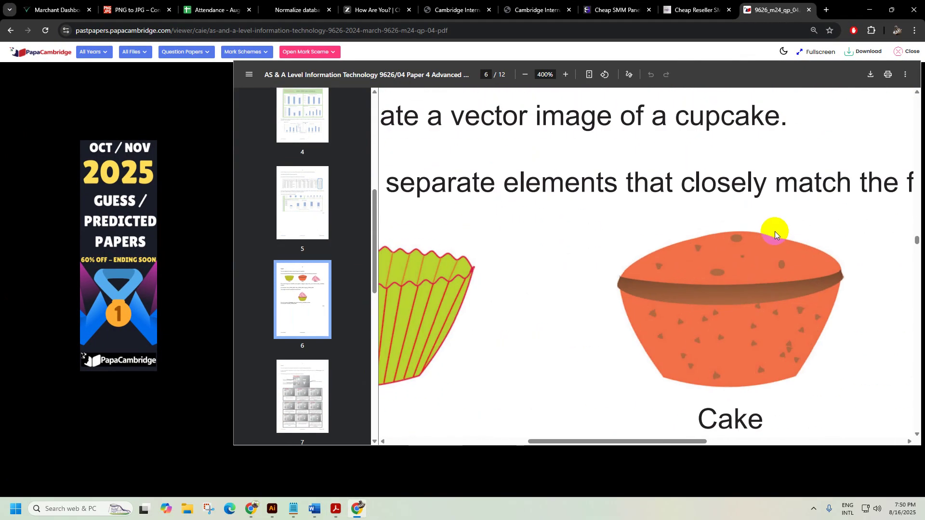
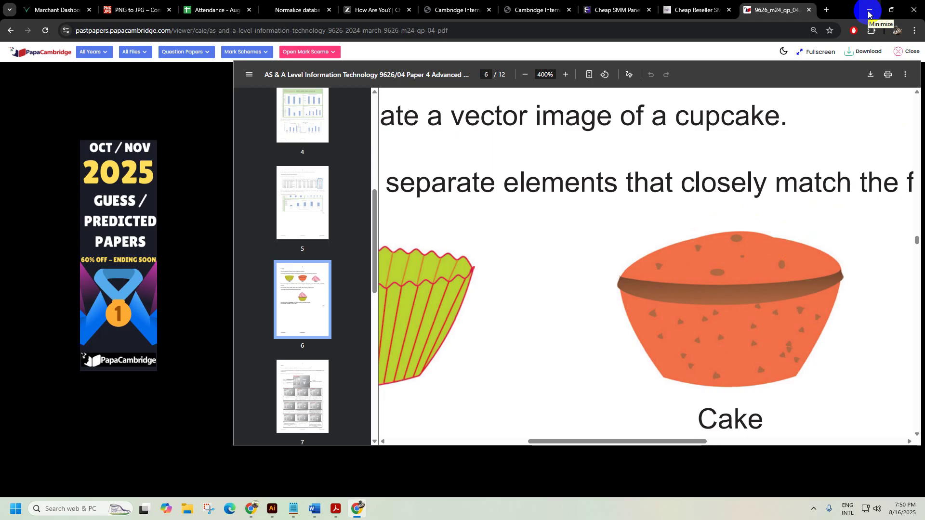
Switch from the exam paper back to the merged cake drawing in Illustrator
left_click(868, 10)
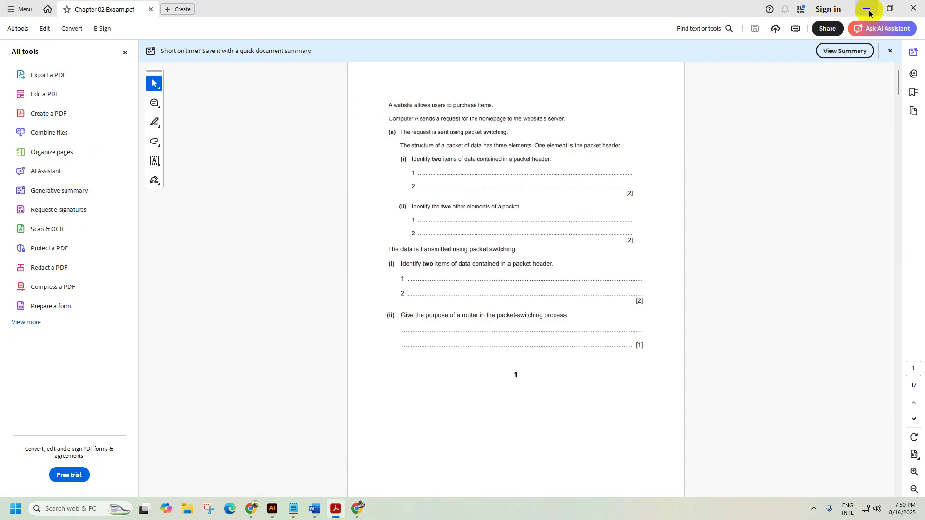
left_click(890, 7)
left_click(270, 178)
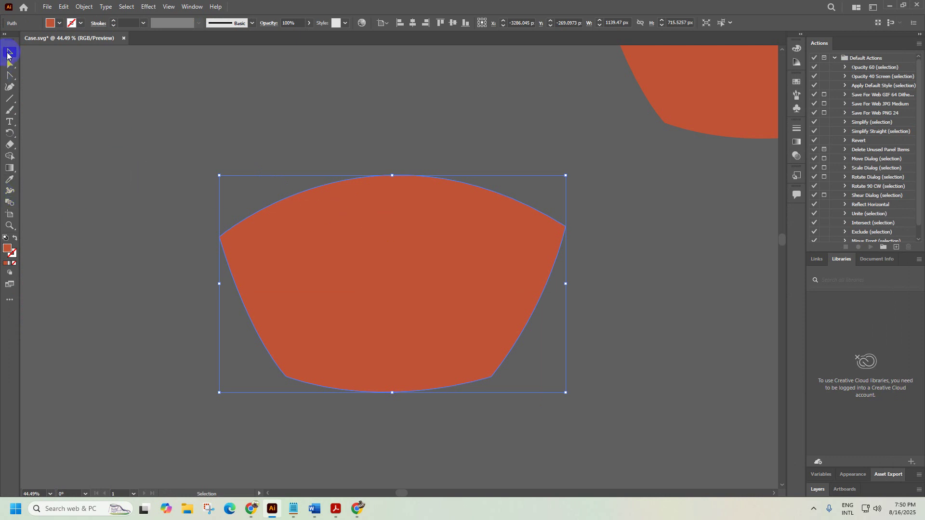
key("a")
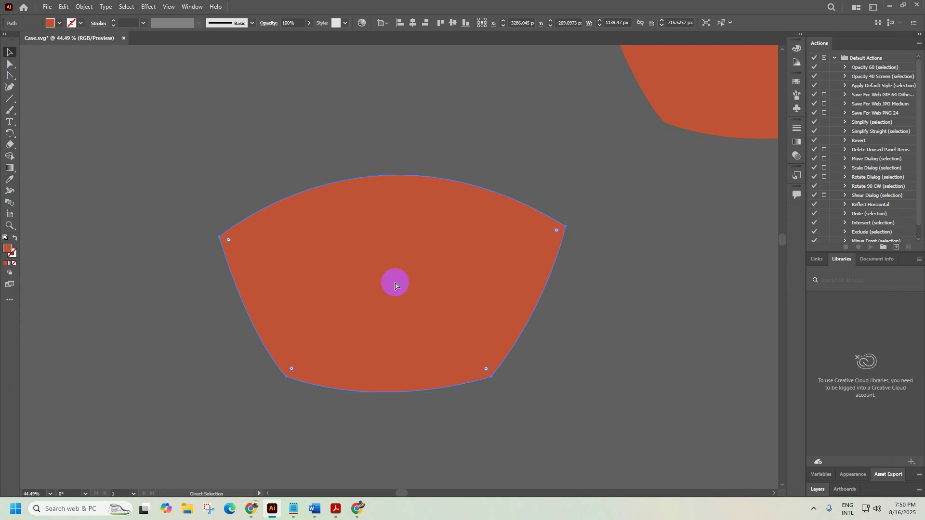
key("ctrl+p")
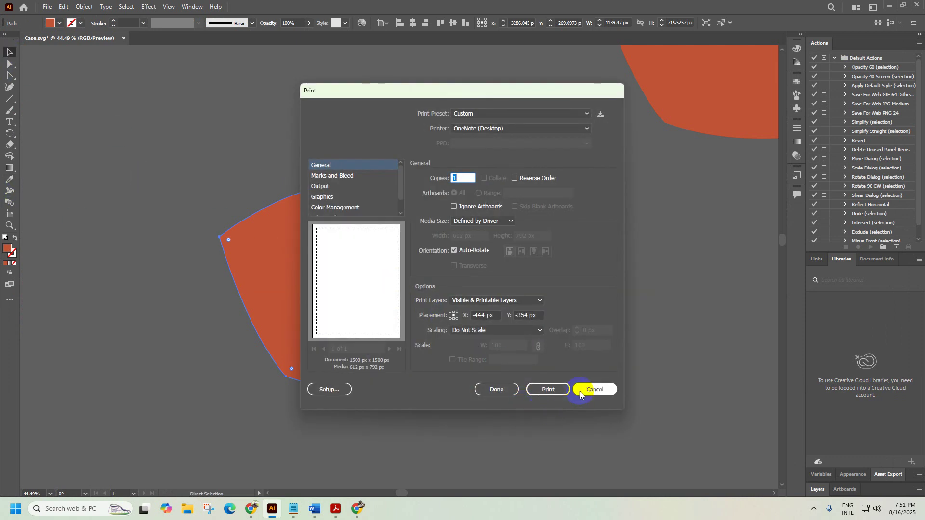
left_click(581, 394)
left_click(550, 376)
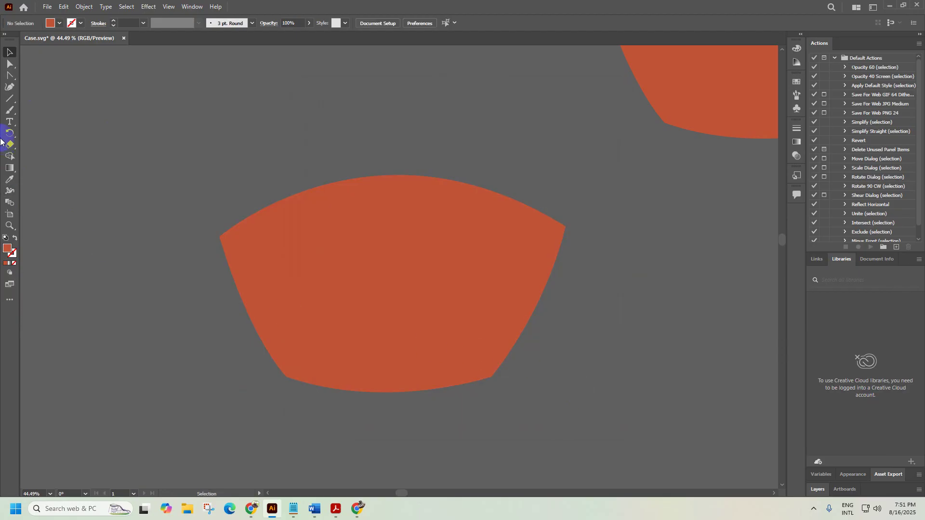
Trace the merged cake's left side, curved bottom and right side with the Pen tool, making sharp corners where they meet
left_click(10, 75)
left_click(30, 75)
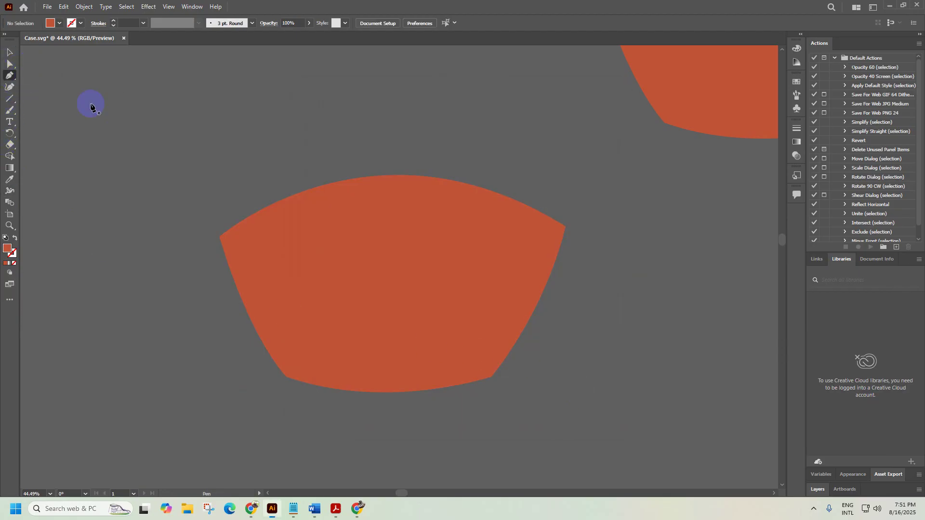
left_click(219, 238)
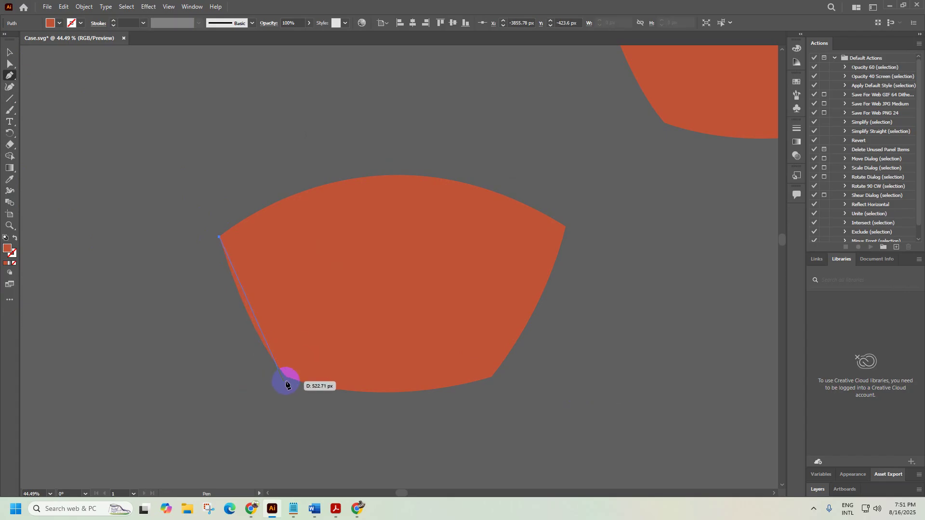
left_click_drag(286, 377, 336, 443)
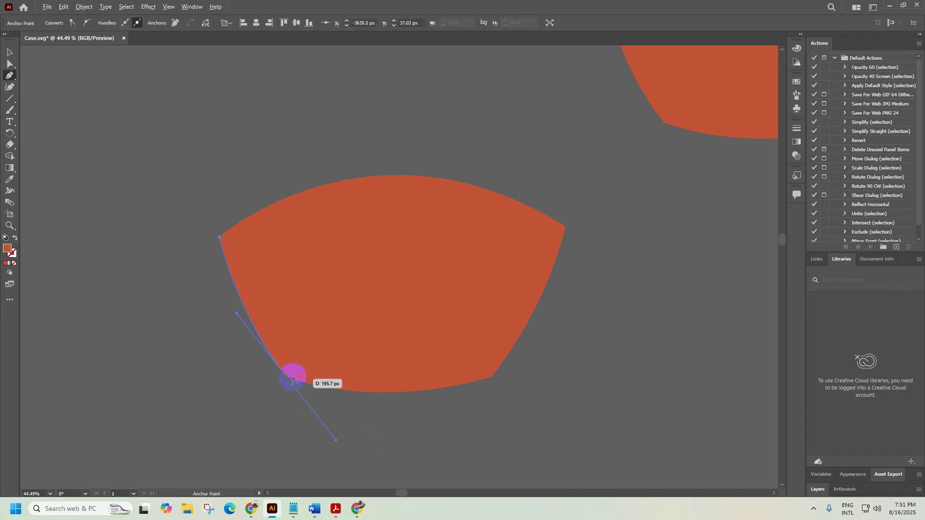
left_click(286, 377)
left_click_drag(492, 377, 613, 345)
left_click(492, 377)
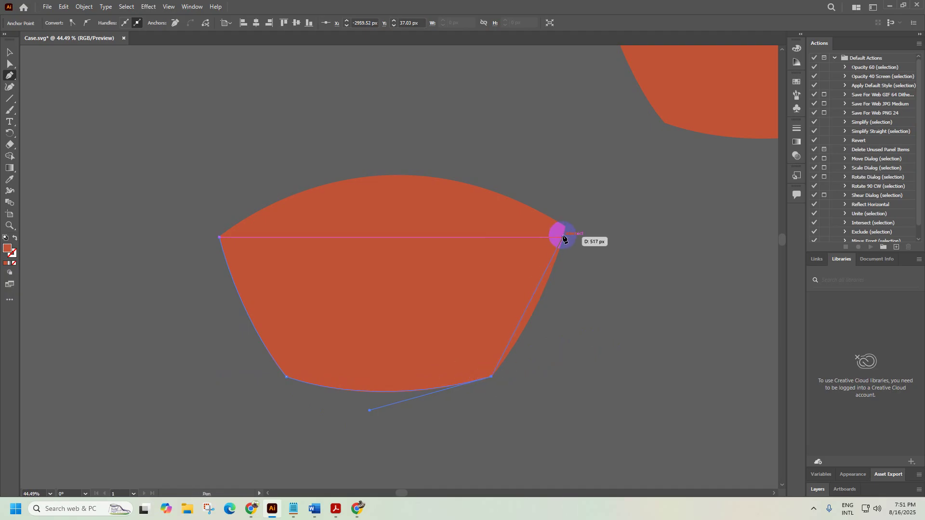
left_click_drag(565, 227, 600, 121)
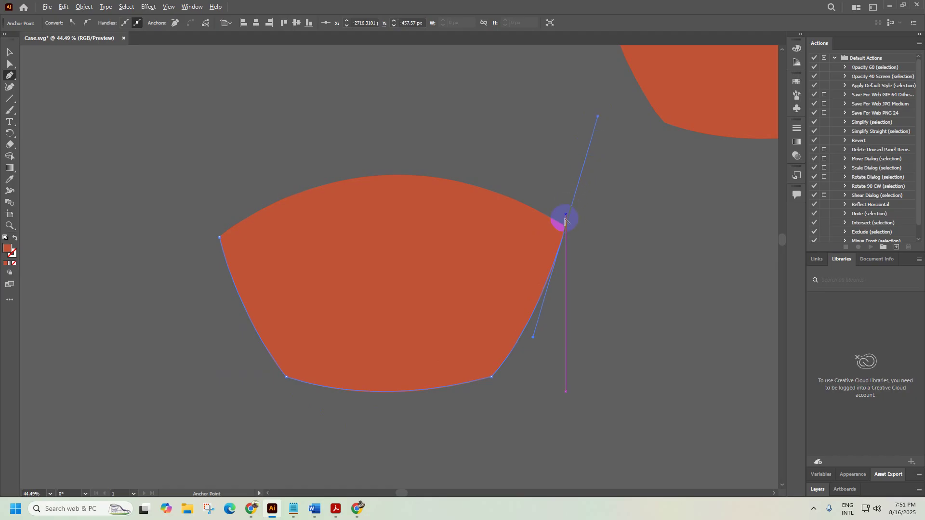
left_click_drag(565, 227, 357, 466)
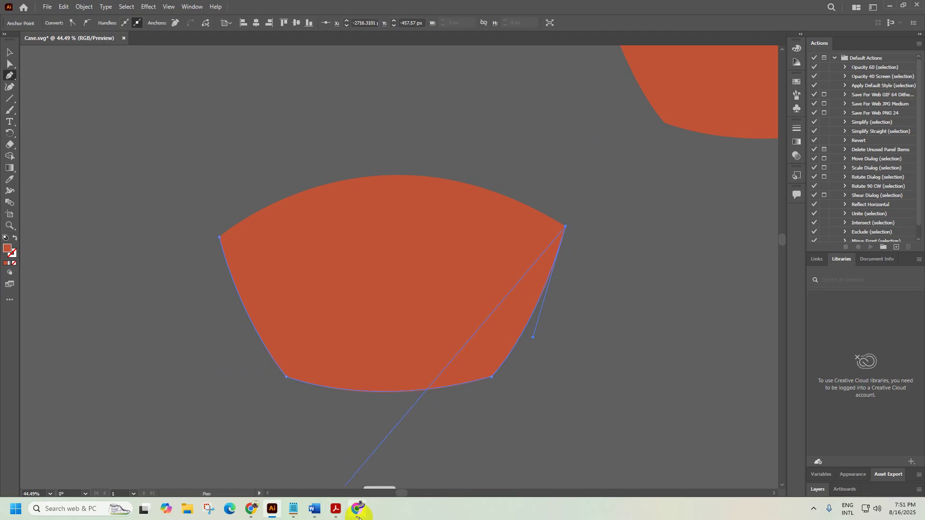
Continue the Pen path over the top with an anchor on each side of the peak, following the exam paper's Cake, and close it
left_click(357, 509)
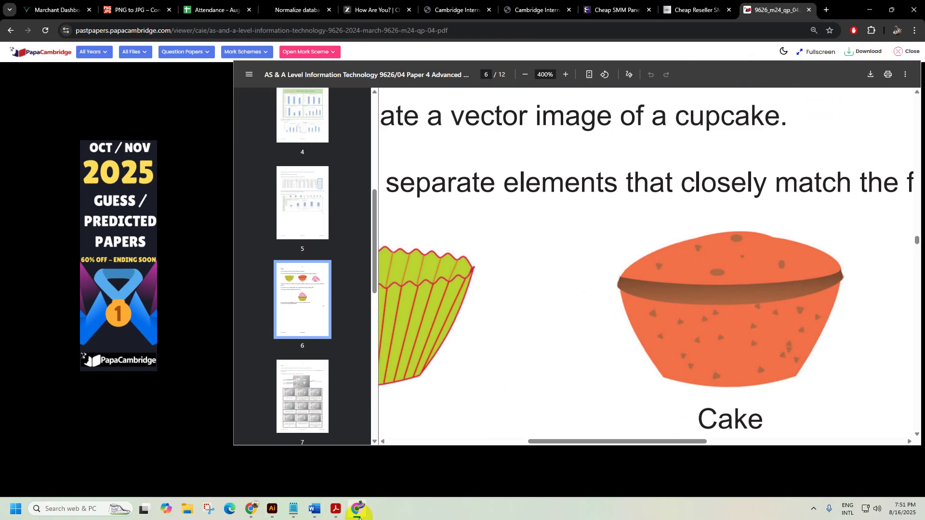
left_click(359, 517)
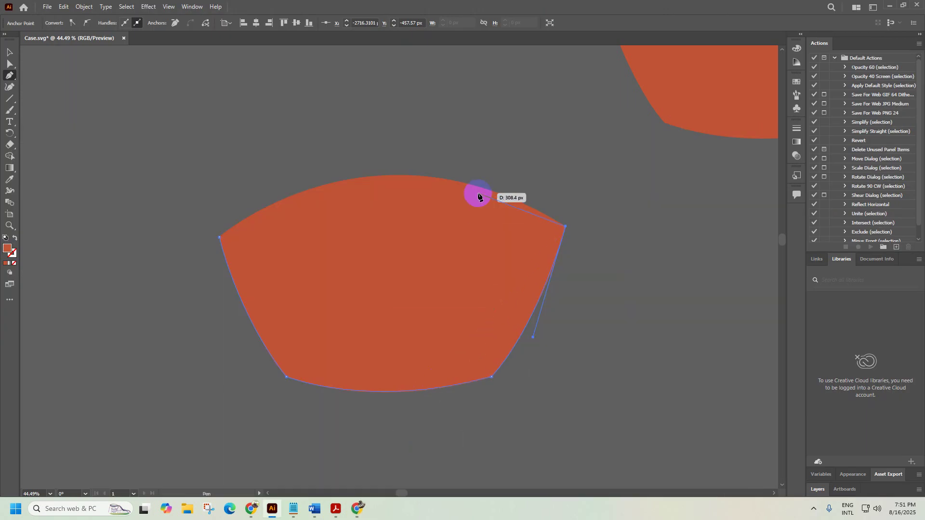
mouse_move(482, 197)
left_mouse_down()
mouse_move(471, 205)
mouse_move(481, 195)
mouse_move(466, 197)
left_mouse_up()
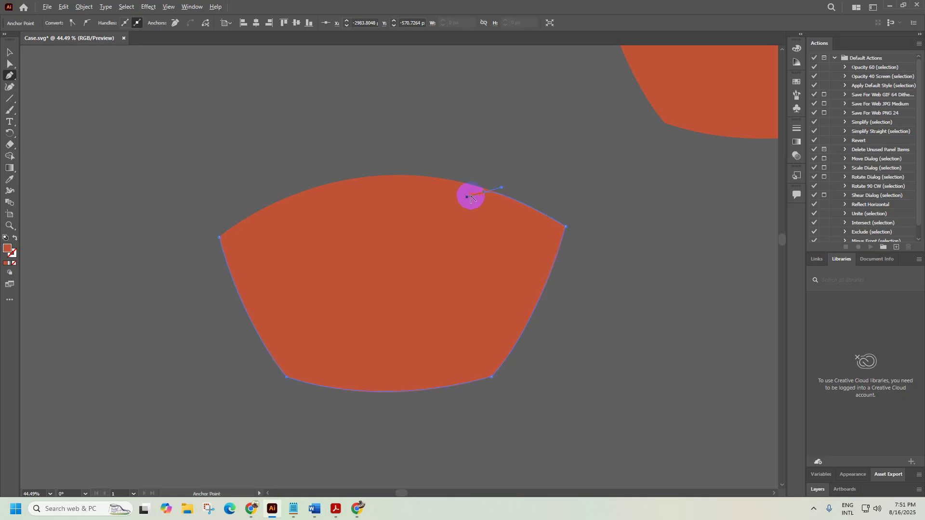
left_click(359, 509)
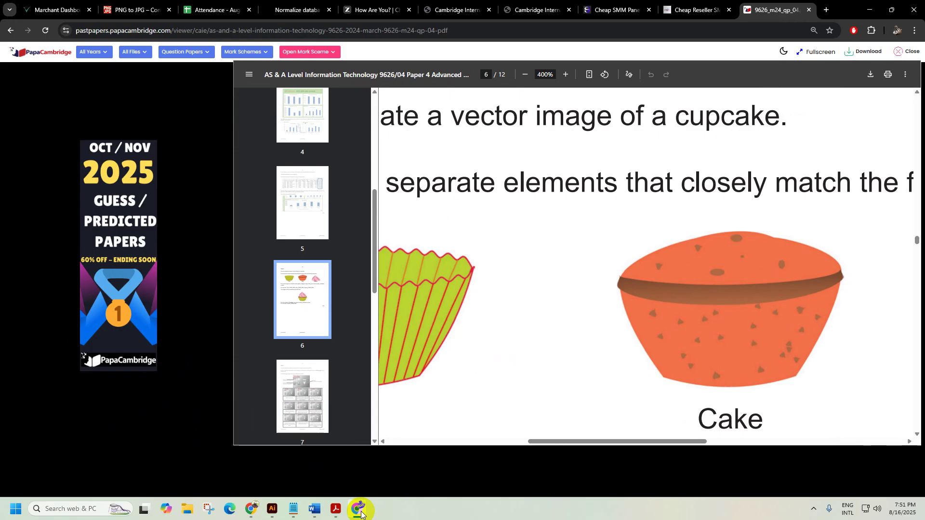
left_click(361, 512)
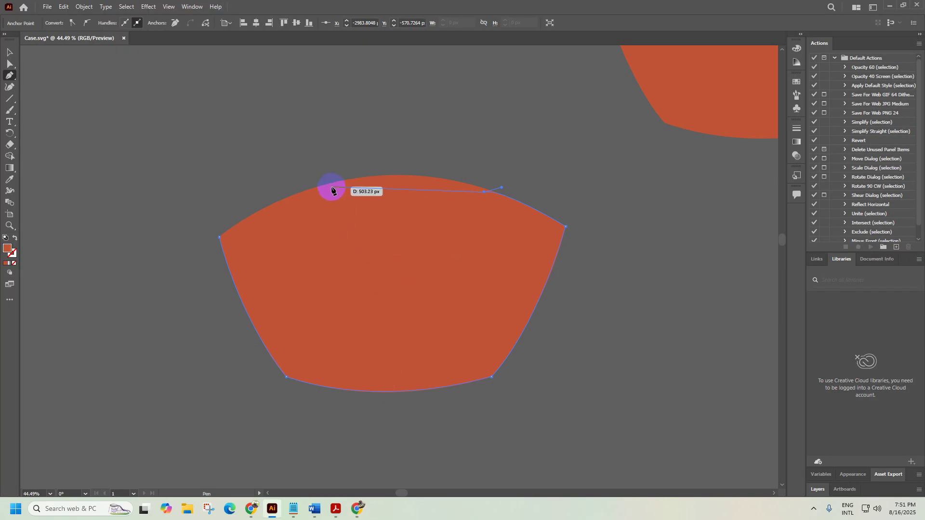
scroll(331, 189, "up", 2)
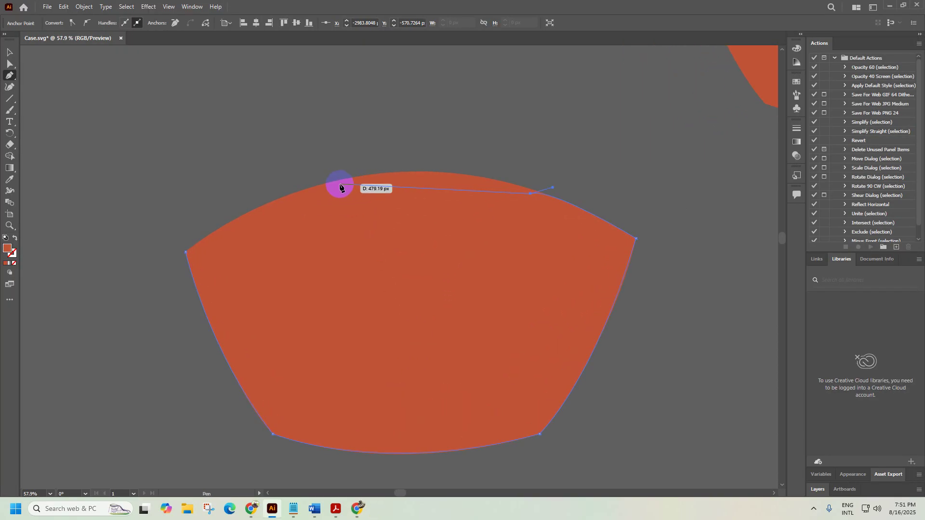
left_click_drag(339, 186, 199, 214)
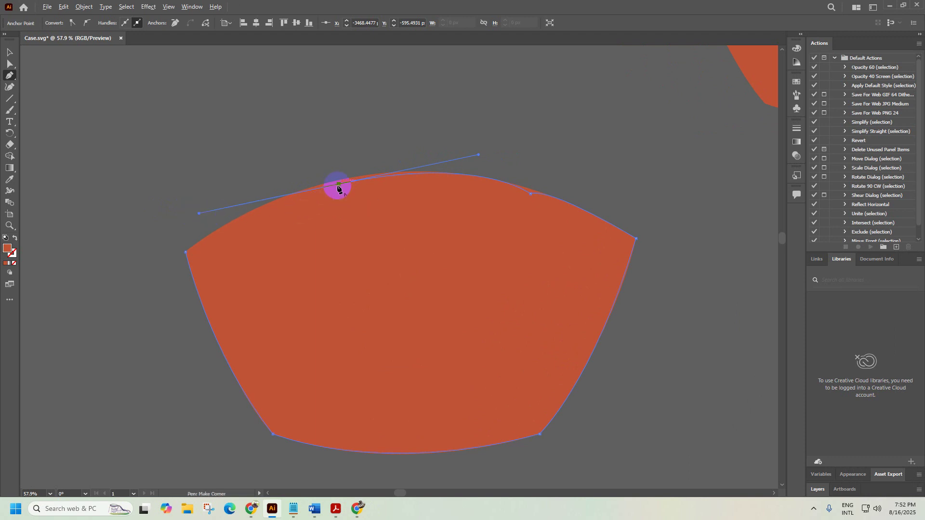
left_click_drag(186, 252, 88, 322)
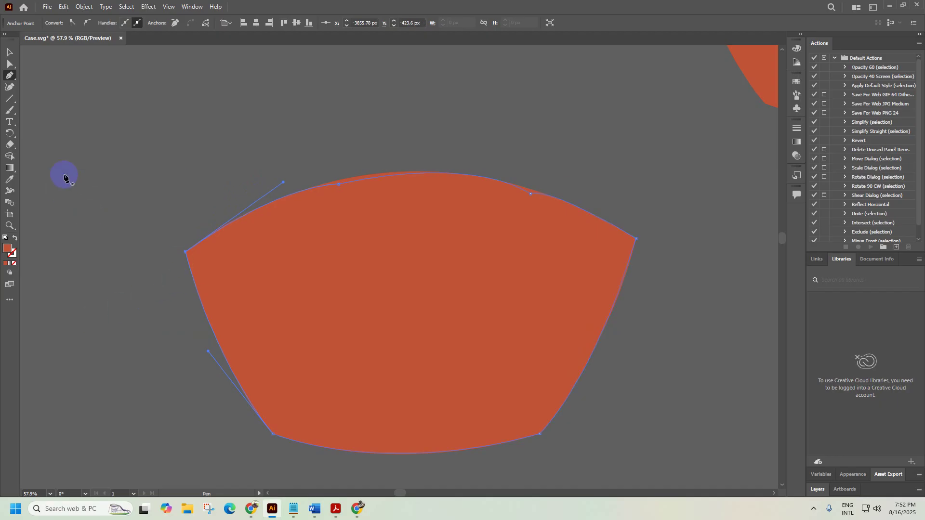
Move the newly traced cake shape off the original merged cake into the empty area to its left
left_click(9, 52)
scroll(220, 219, "down", 5)
left_click_drag(318, 221, 177, 192)
left_click(179, 264, "ctrl")
key("ctrl+alt+2")
left_click(429, 335)
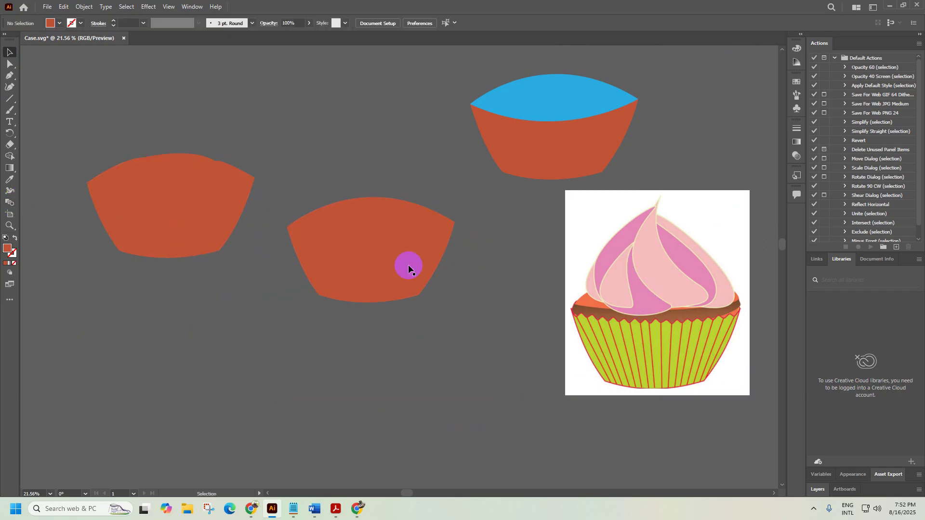
Delete the blue-topped cake copy and the old merged cake, keeping only the traced cake beside the reference image
left_click(559, 132)
key("Delete")
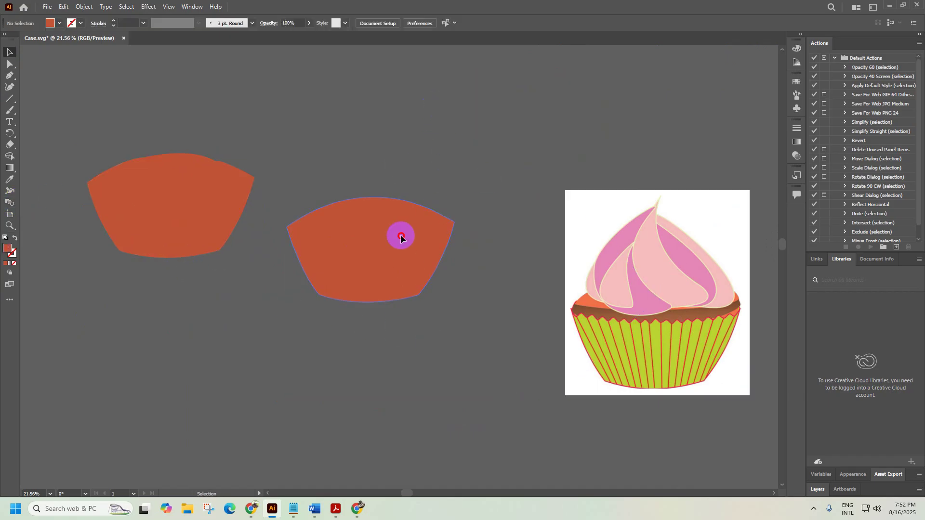
left_click_drag(401, 235, 413, 212)
key("Delete")
left_click(433, 185)
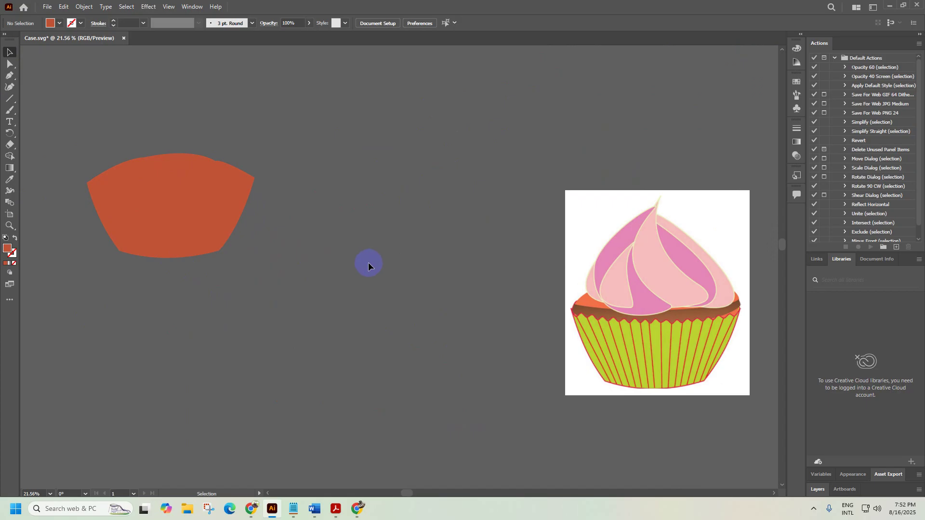
Compare the traced cake with the Cake element in the browser's exam paper, and return to Illustrator
left_click(358, 509)
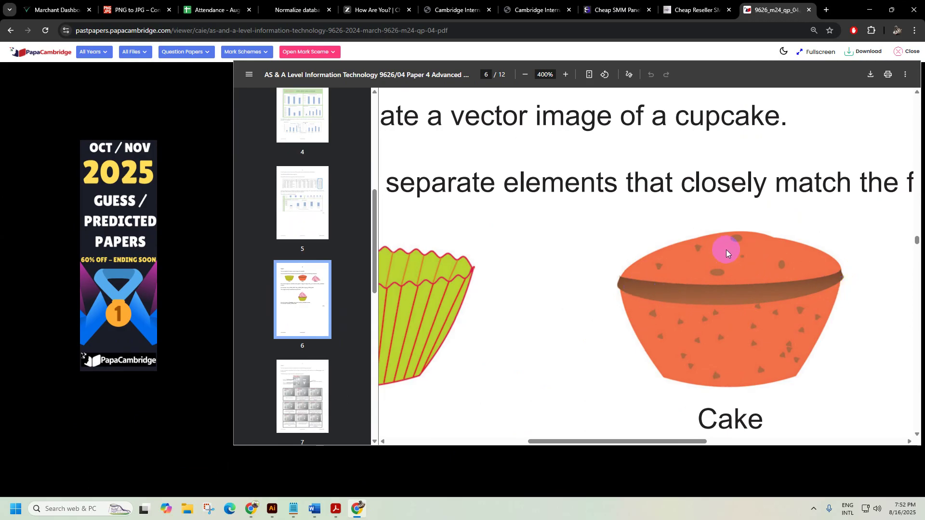
left_click(870, 9)
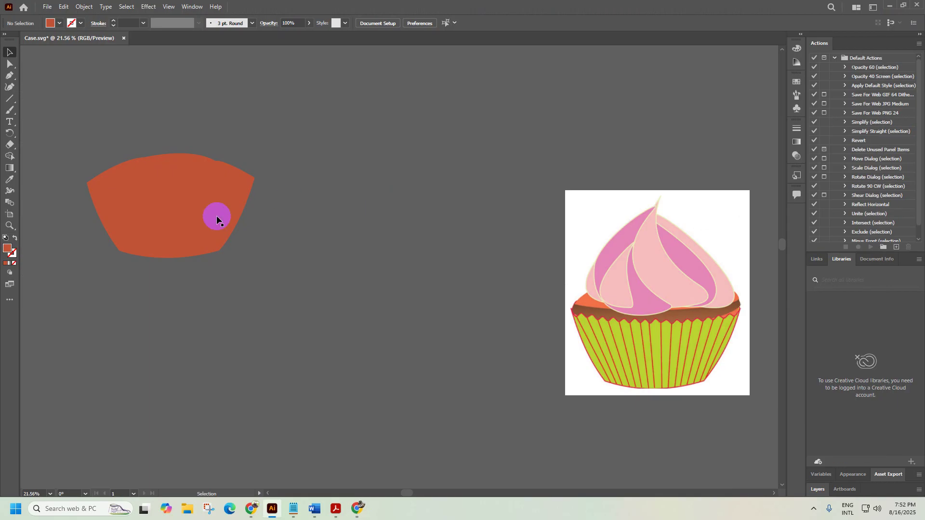
scroll(102, 195, "up", 2)
left_click_drag(134, 185, 226, 192)
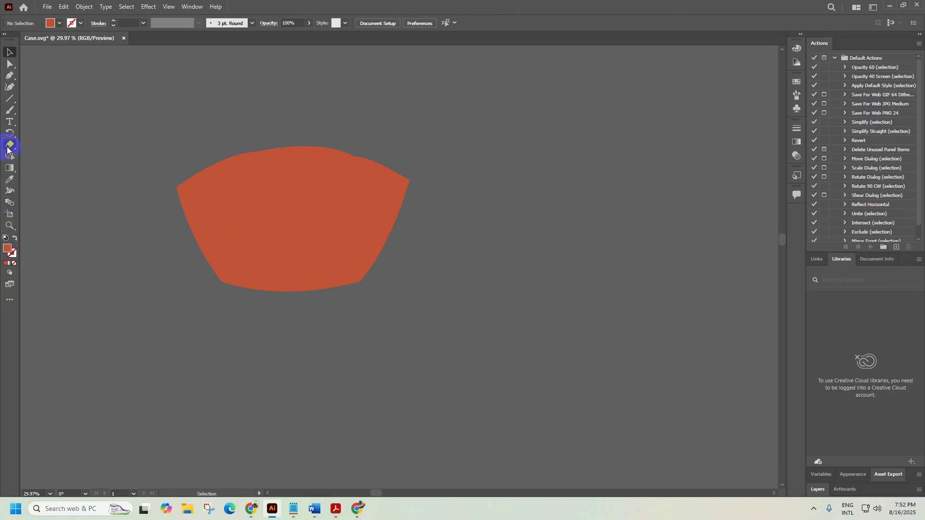
left_click(7, 150)
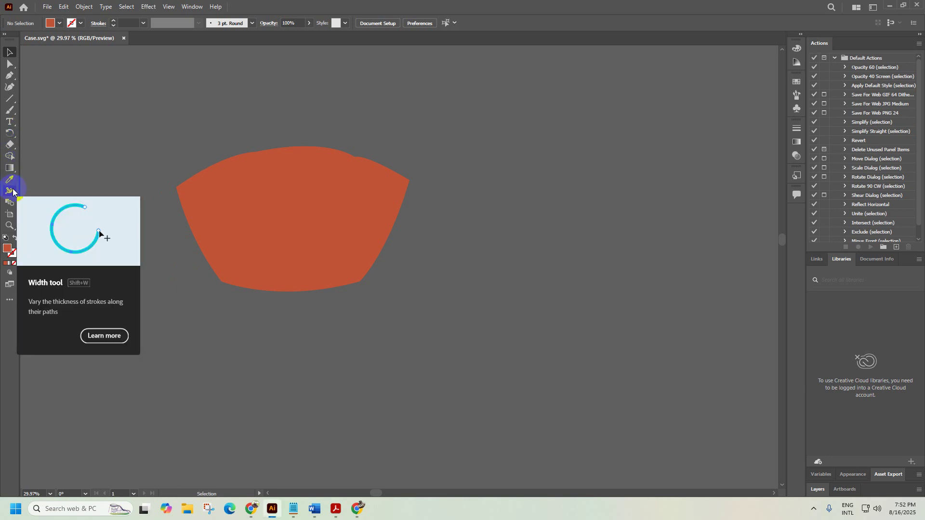
Show the Brushes panel, select the traced cake and browse the available brushes
left_click(191, 7)
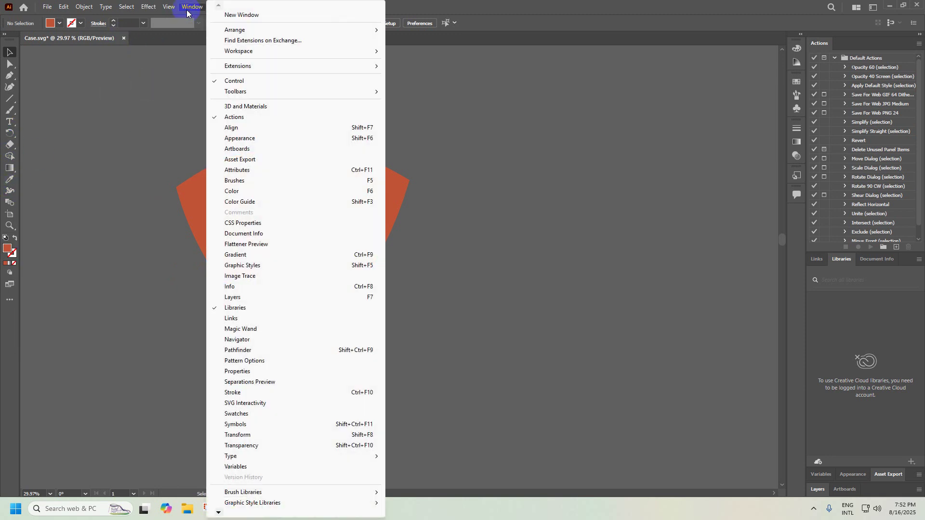
left_click(251, 181)
left_click(729, 97)
left_click_drag(728, 105, 314, 202)
left_click(290, 223)
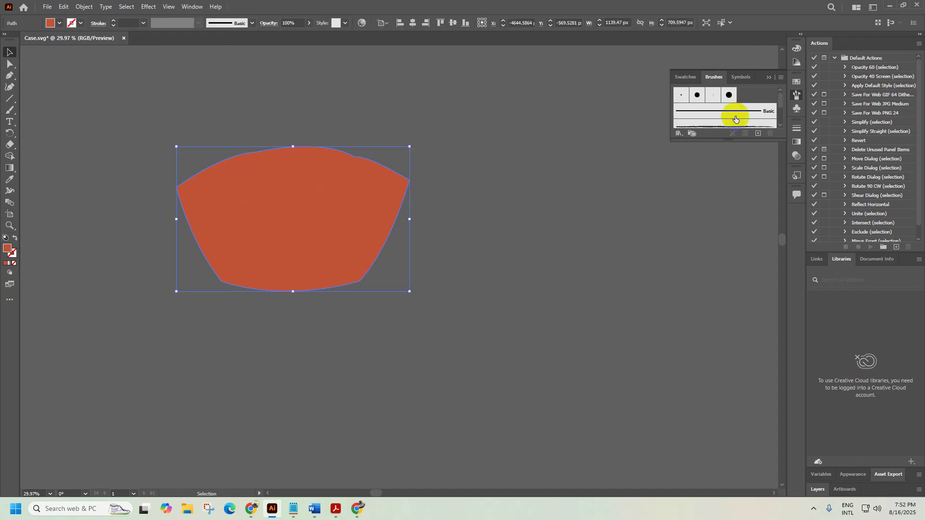
scroll(730, 113, "down", 5)
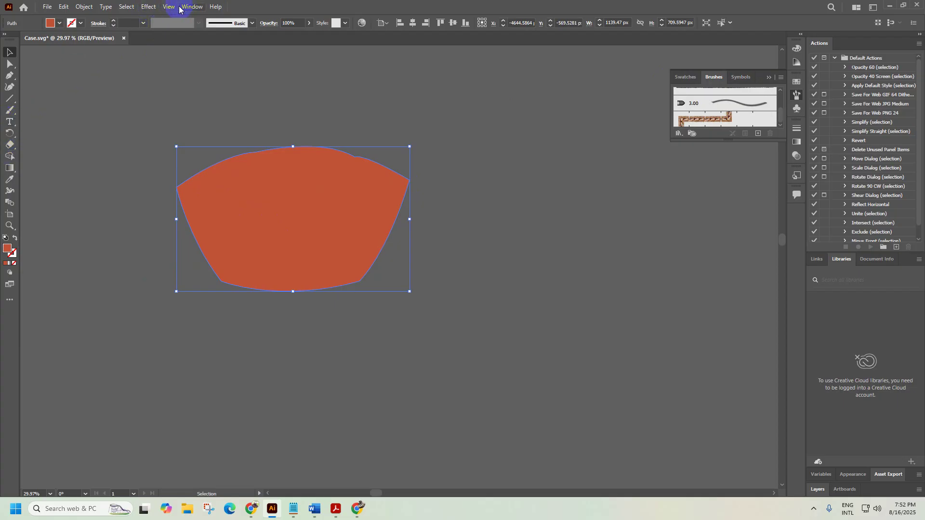
left_click(813, 509)
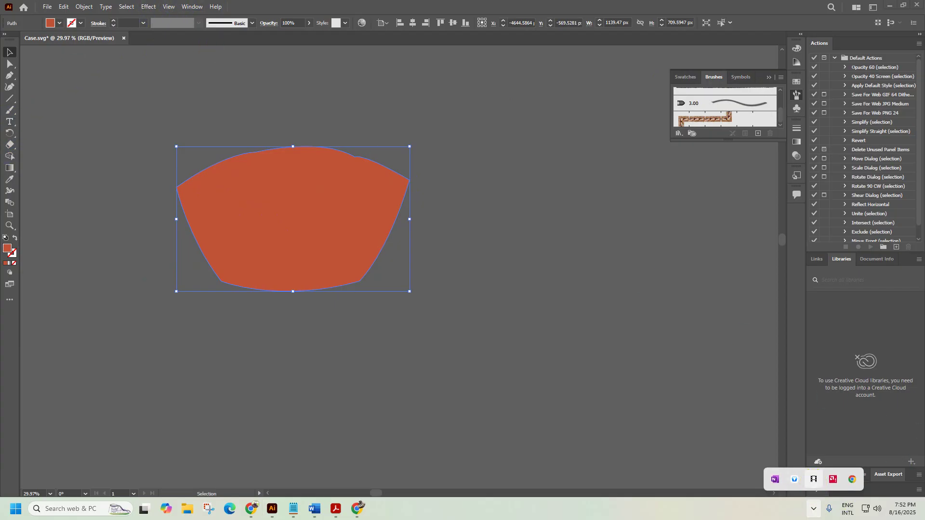
left_click(107, 246)
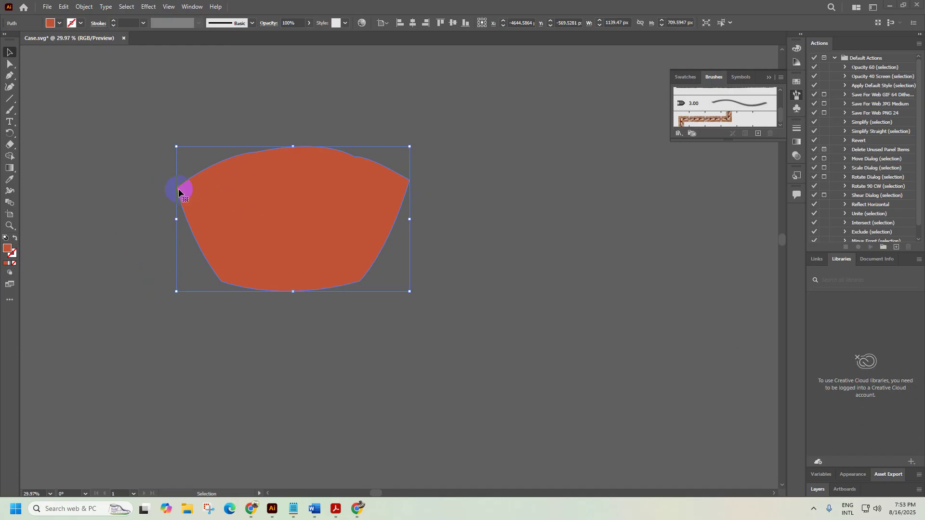
Check the Cake element in the browser's exam paper, then draw a straight line joining the traced cake's two upper side corners in Illustrator
left_click(354, 512)
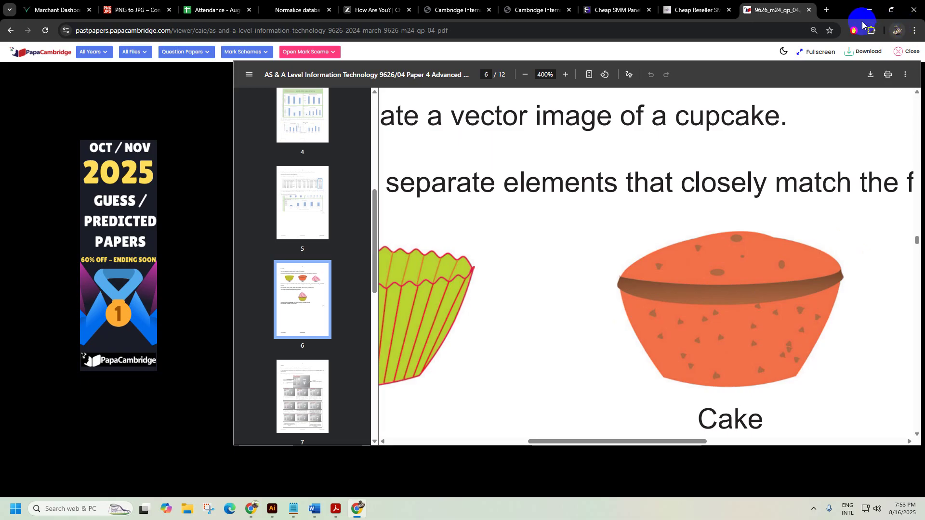
left_click(870, 10)
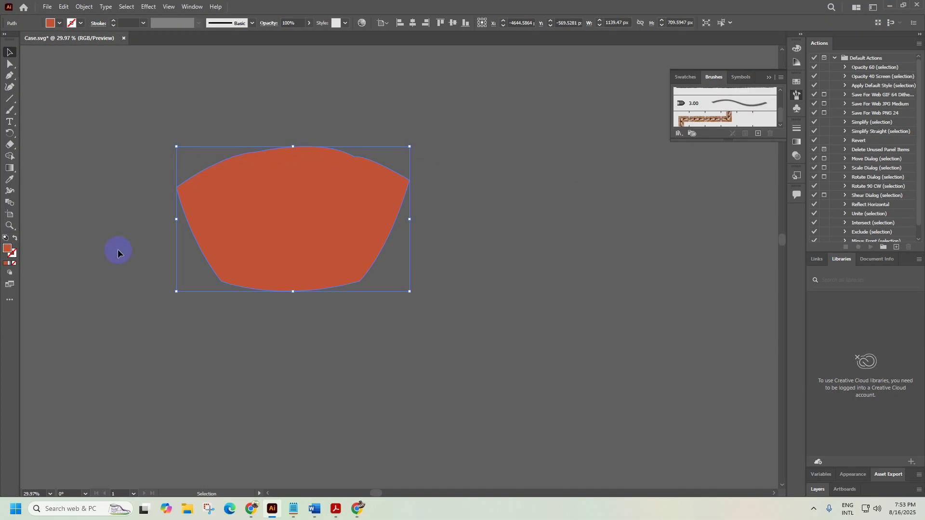
left_click(11, 100)
left_click(50, 145)
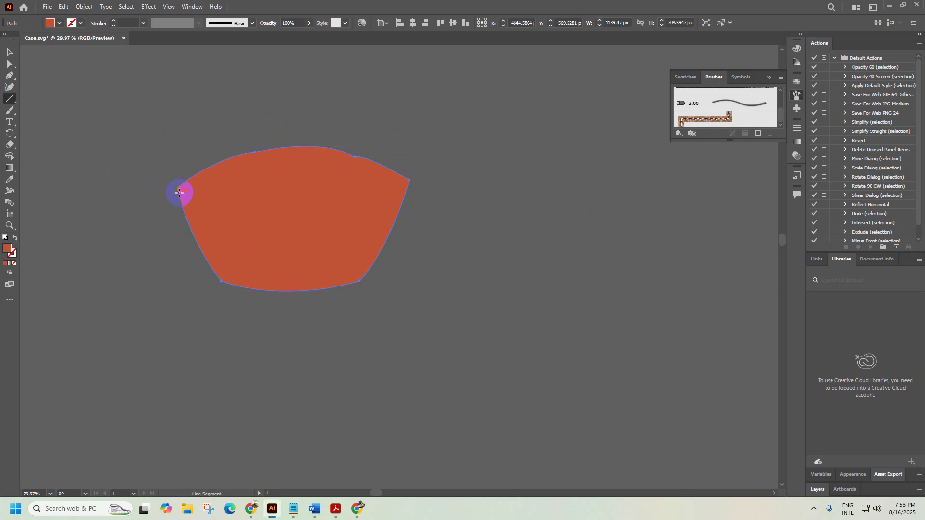
left_click_drag(177, 188, 409, 181)
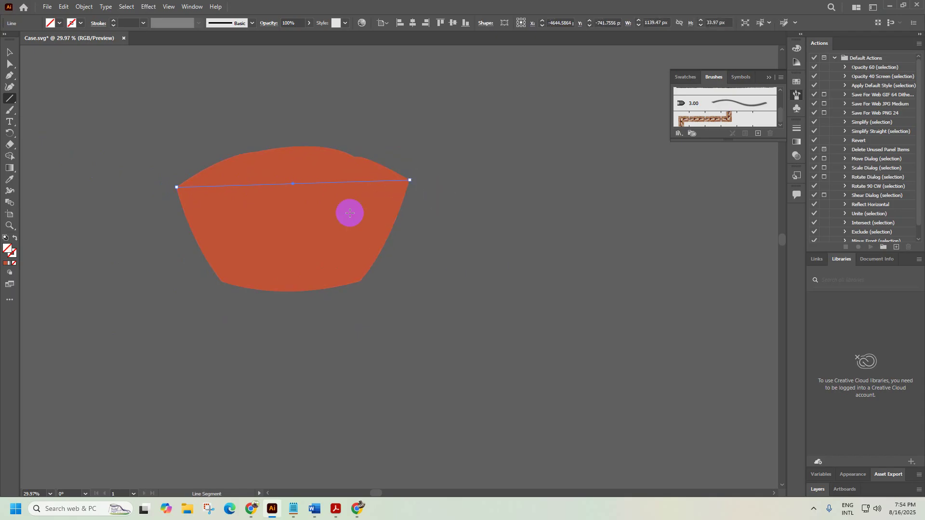
Bend the middle of the line downward with the Curvature tool to form a shallow arc across the cake
left_click(11, 87)
scroll(237, 161, "up", 3)
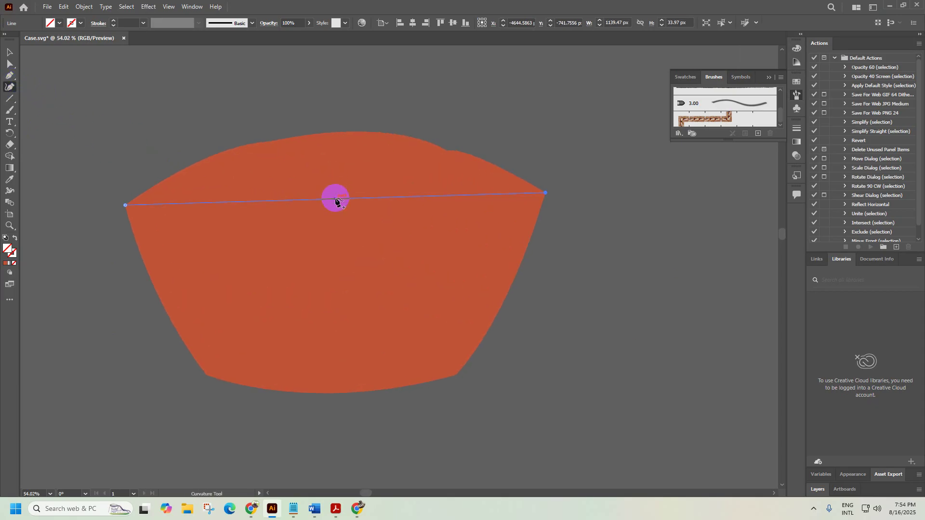
left_click_drag(346, 199, 331, 233)
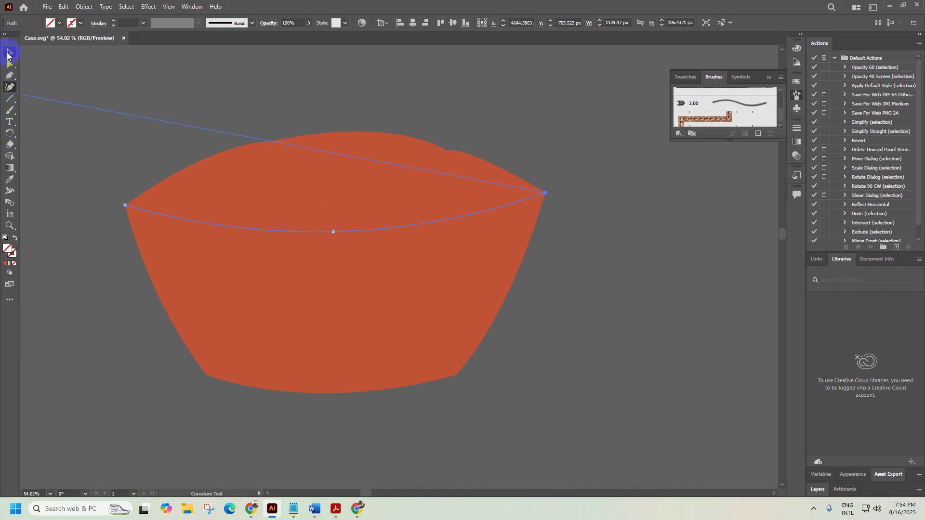
Give the arc across the cake a dark brown stroke with a weight of 20 pt
left_click(9, 51)
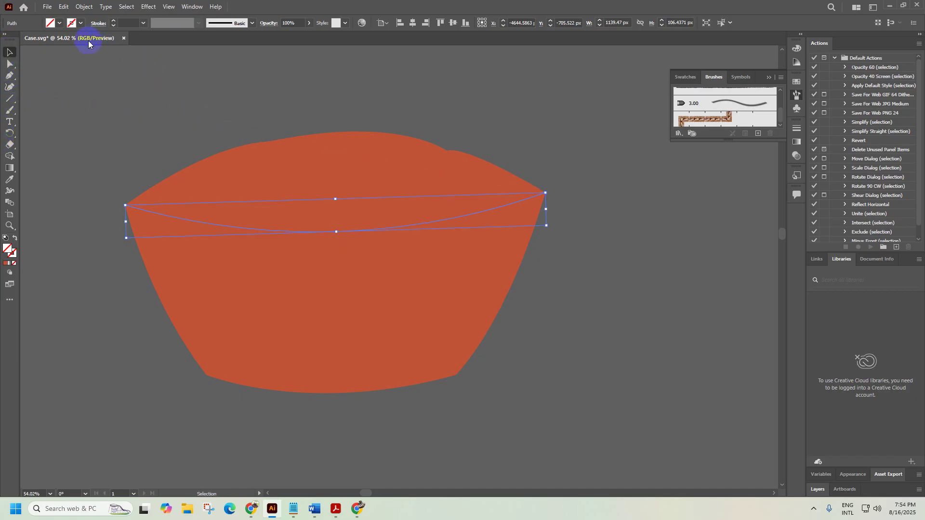
left_click(80, 24)
left_click(94, 53)
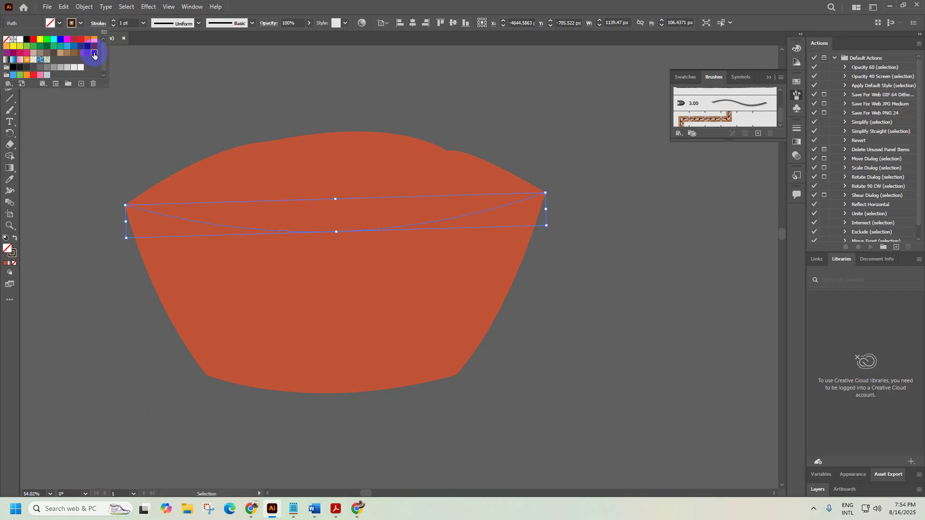
left_click(143, 23)
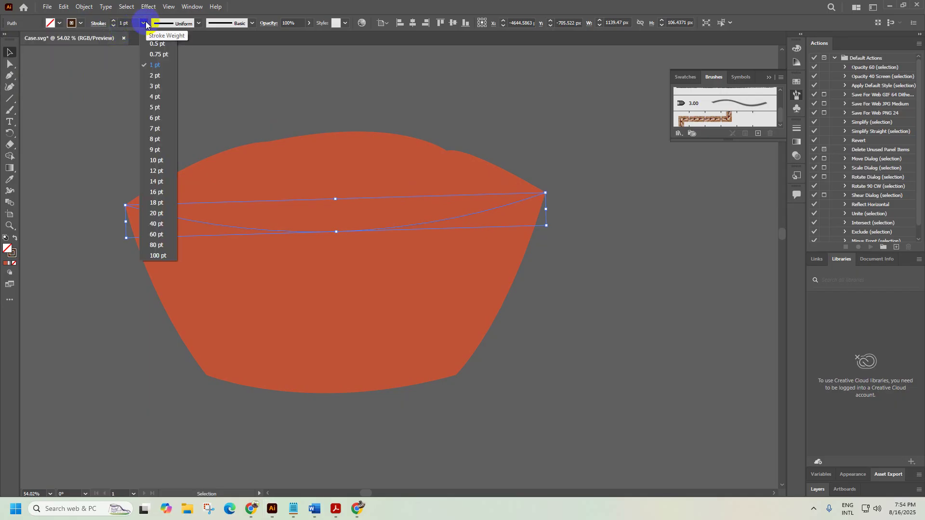
left_click(157, 213)
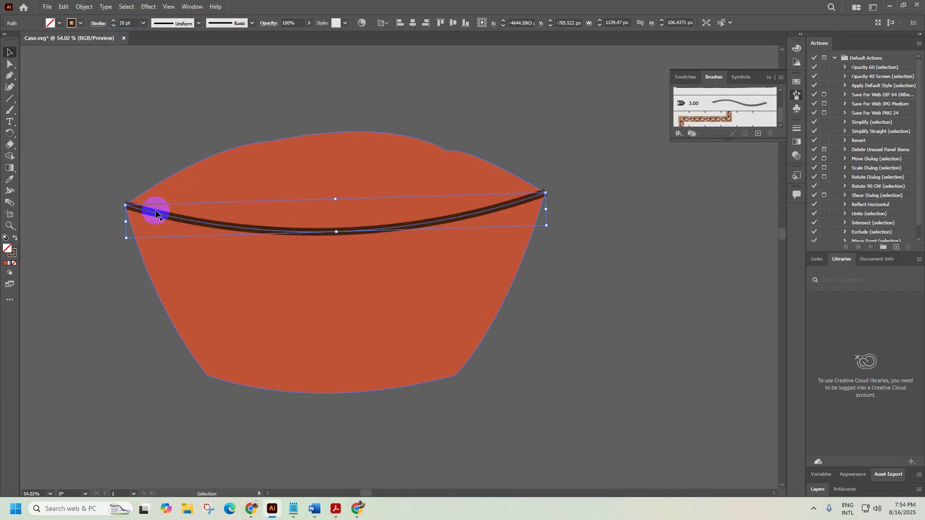
Try stroke weights of 100 pt and 80 pt on the brown band and check them against the paper's cake
left_click(144, 24)
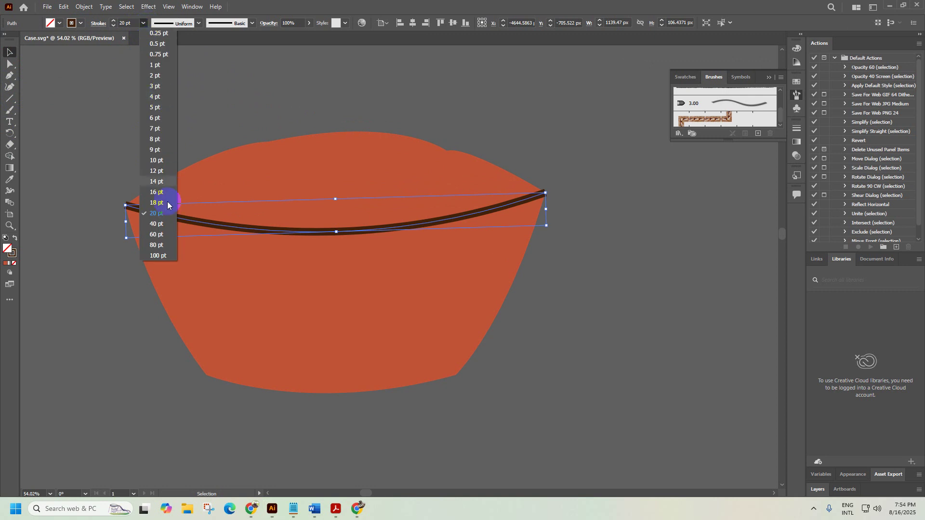
left_click(162, 258)
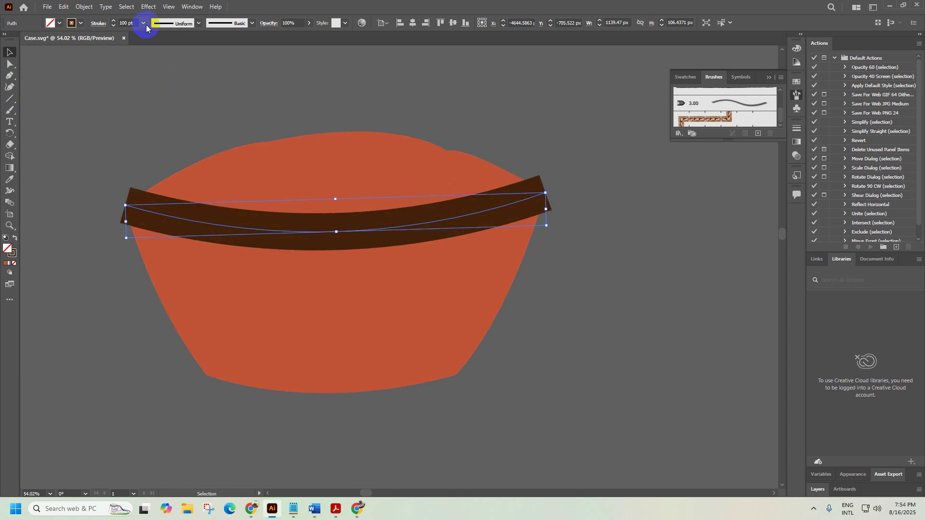
left_click(143, 23)
left_click(159, 247)
left_click_drag(258, 239, 153, 225)
left_click(360, 511)
left_click(360, 510)
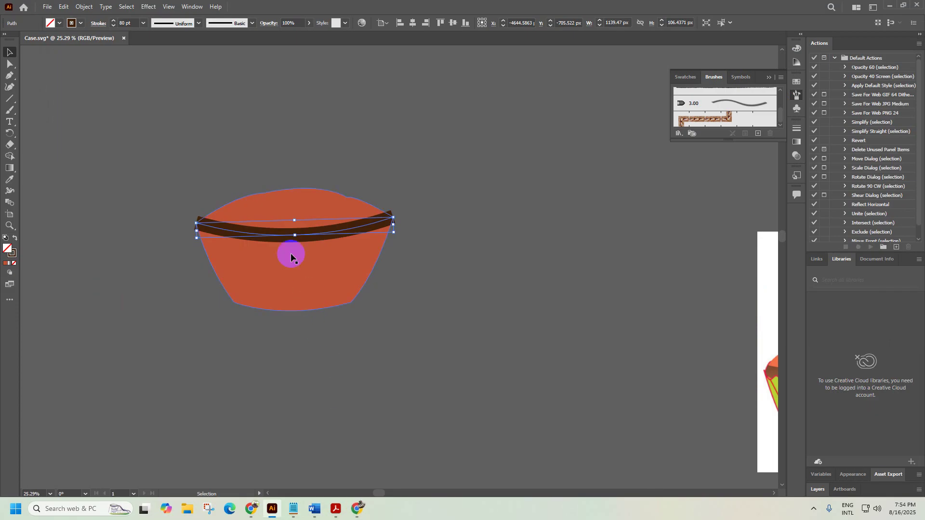
Try 60 pt, set the brown band's stroke weight to 75 pt, and compare it with the paper's Cake element
left_click(143, 23)
left_click(157, 236)
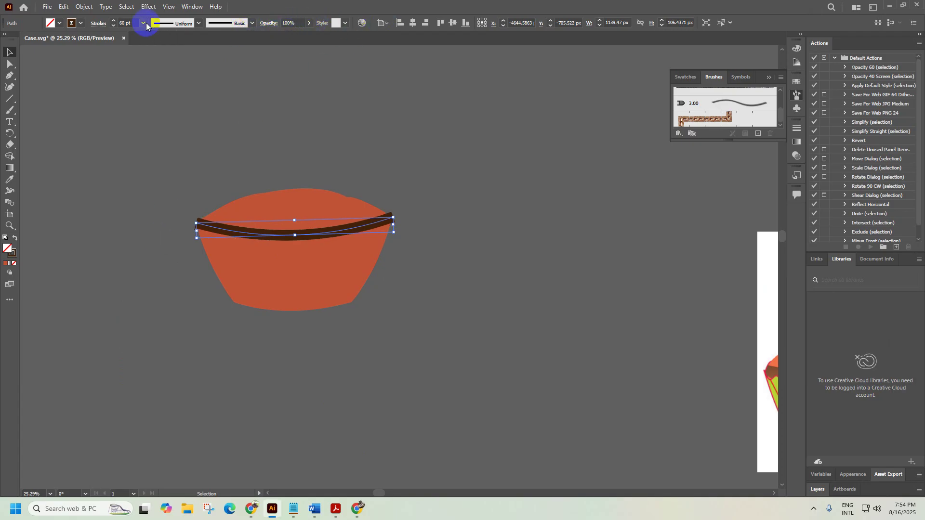
left_click(126, 23)
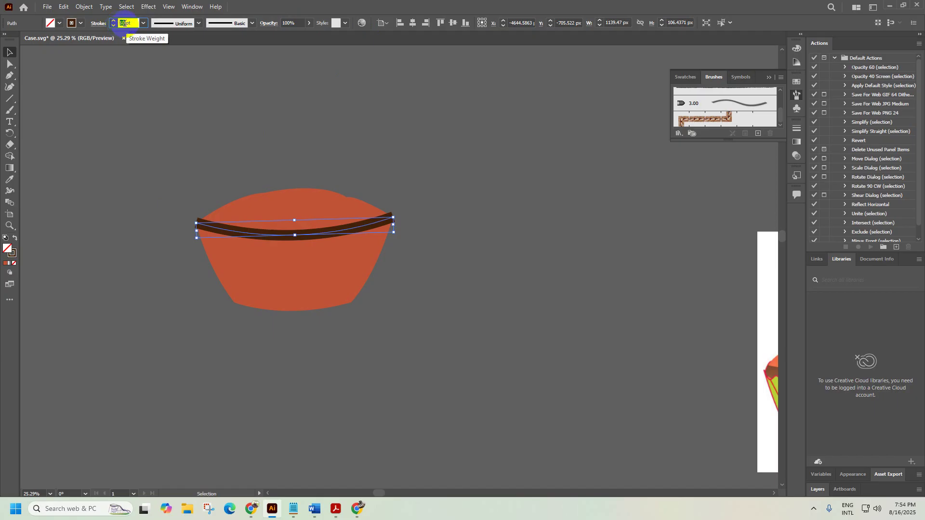
key("Return")
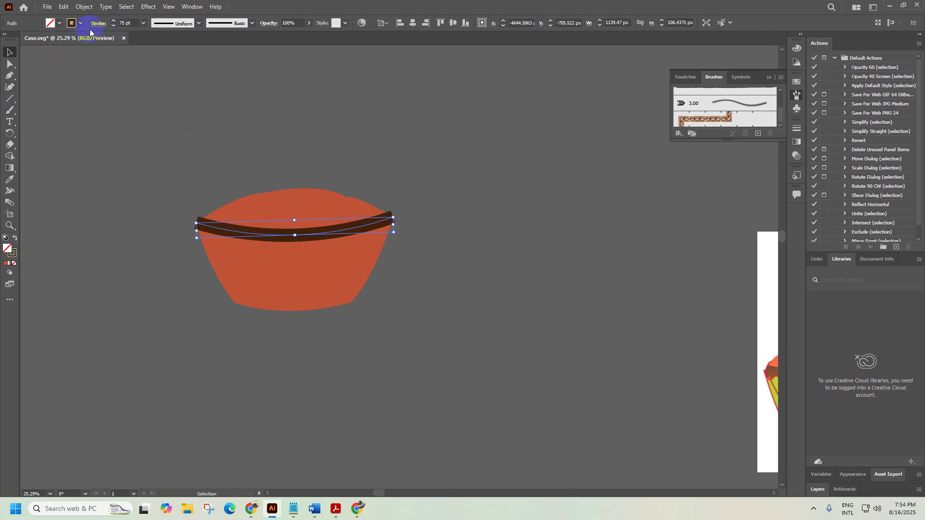
left_click(143, 24)
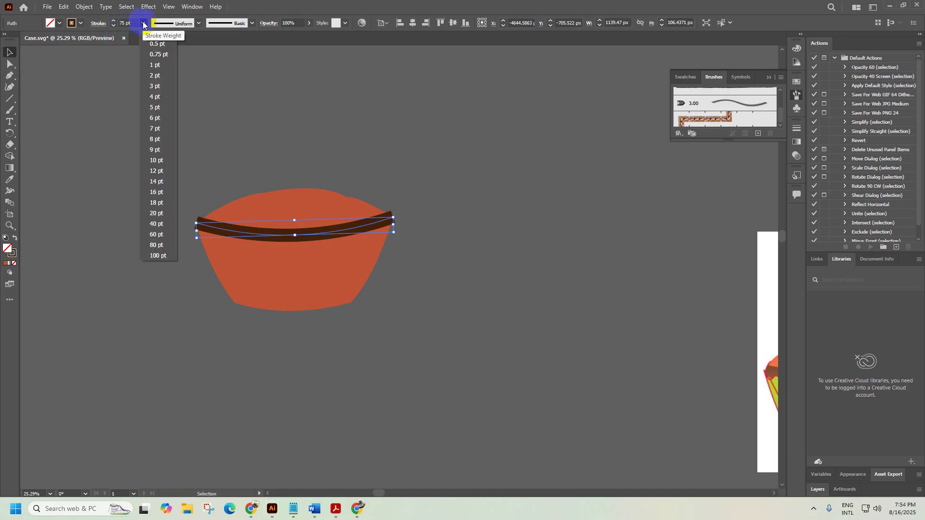
left_click(357, 510)
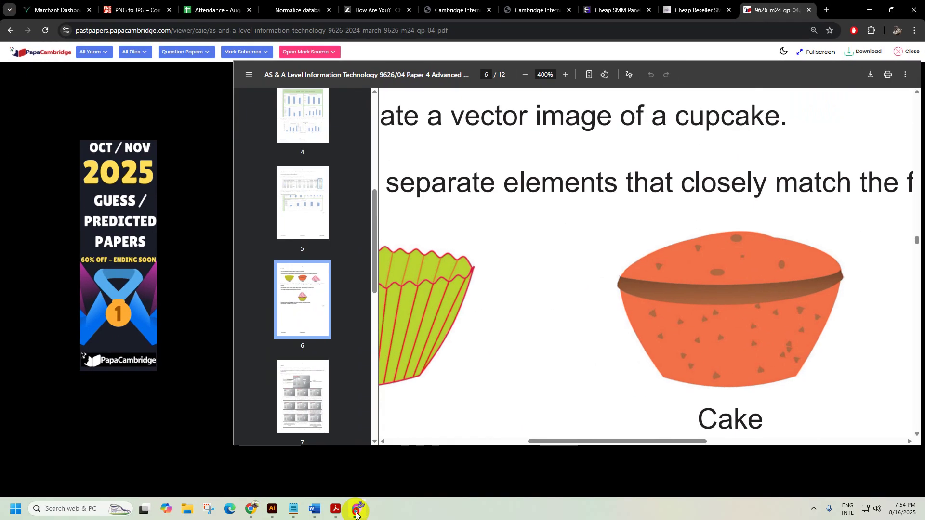
left_click(356, 511)
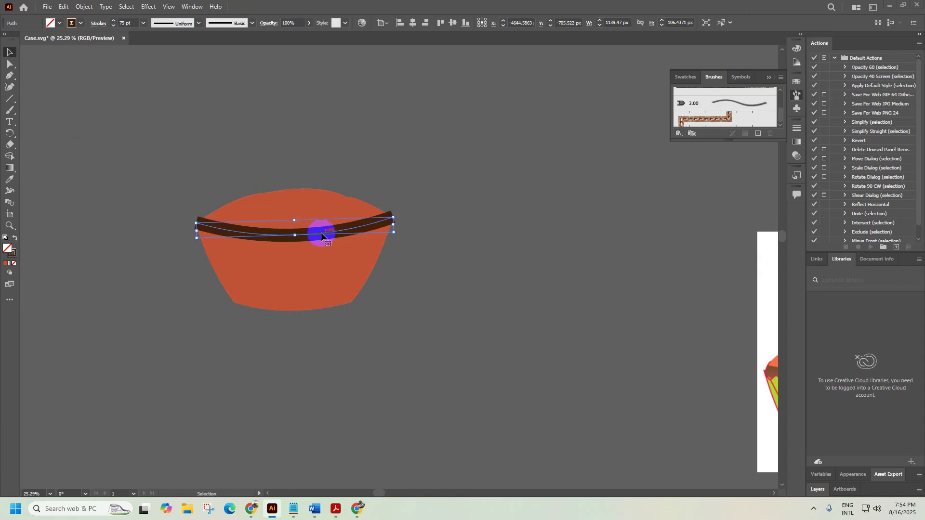
Move the brown band off the cake into the empty area above and to its left
left_click(227, 378)
scroll(258, 243, "up", 2)
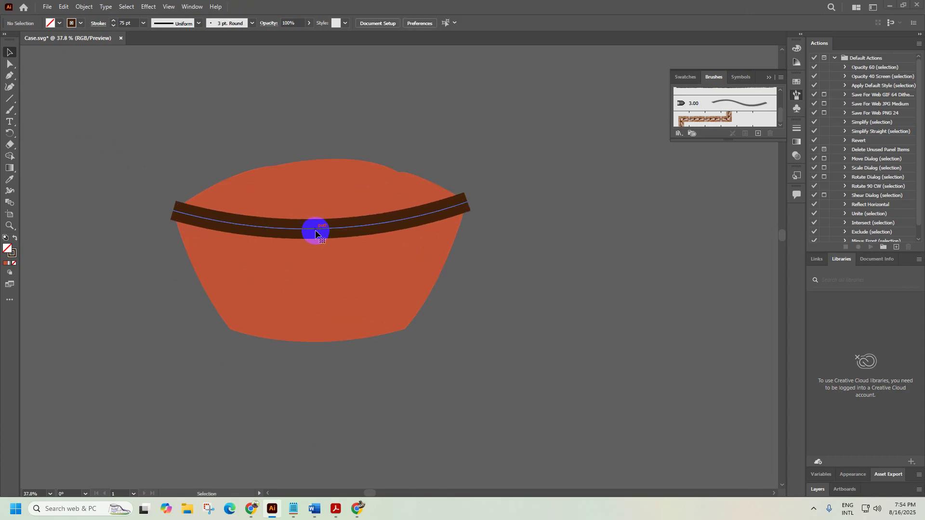
left_click(314, 235)
left_click_drag(460, 205, 466, 197)
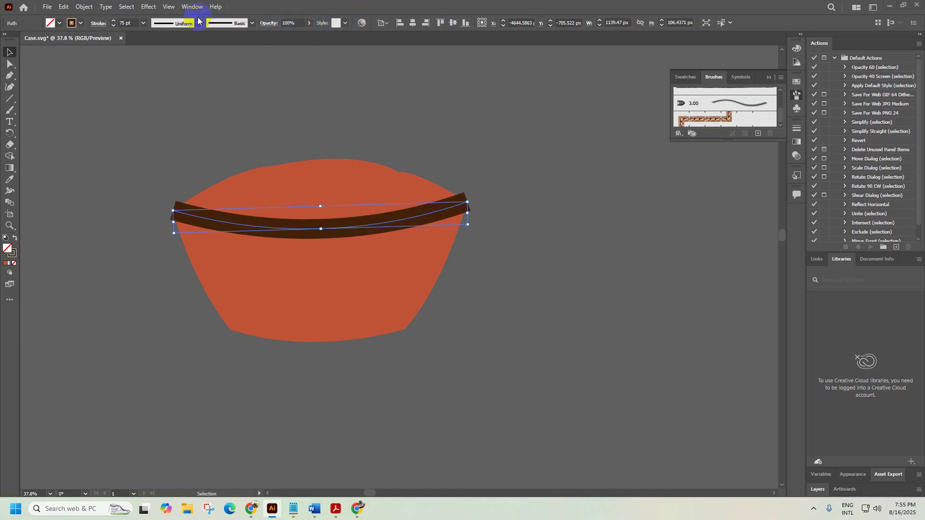
left_click(211, 199)
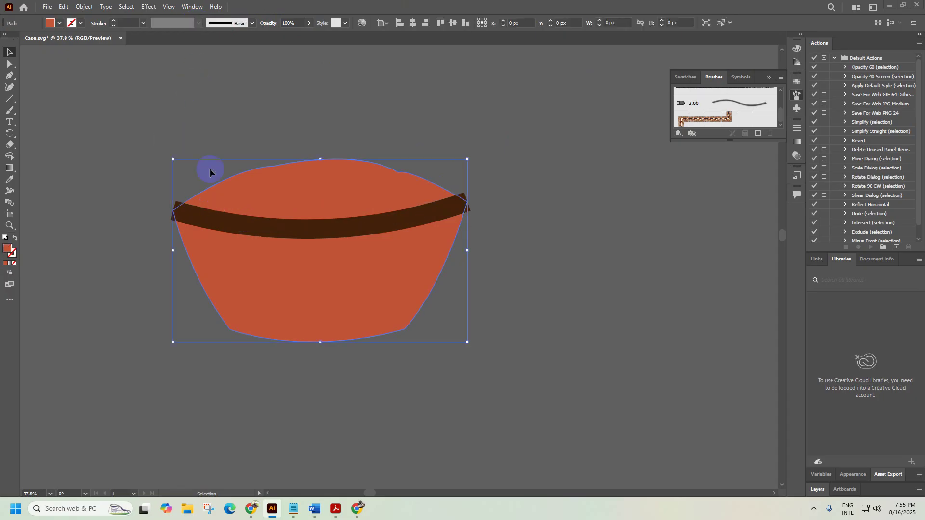
left_click_drag(243, 226, 175, 129)
Examine the brown band's width profile, brush, graphic style and arrange options, and hide the Brushes panel
left_click(200, 23)
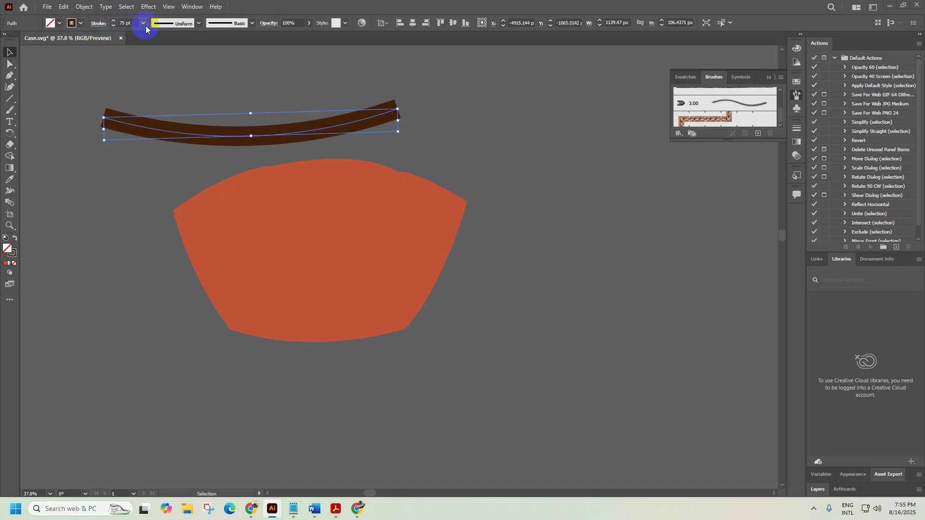
left_click(187, 29)
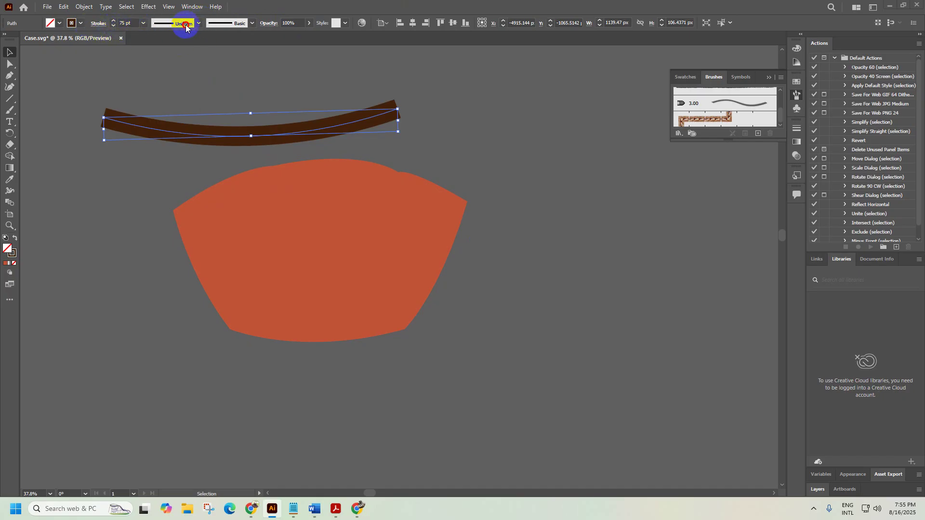
left_click(216, 24)
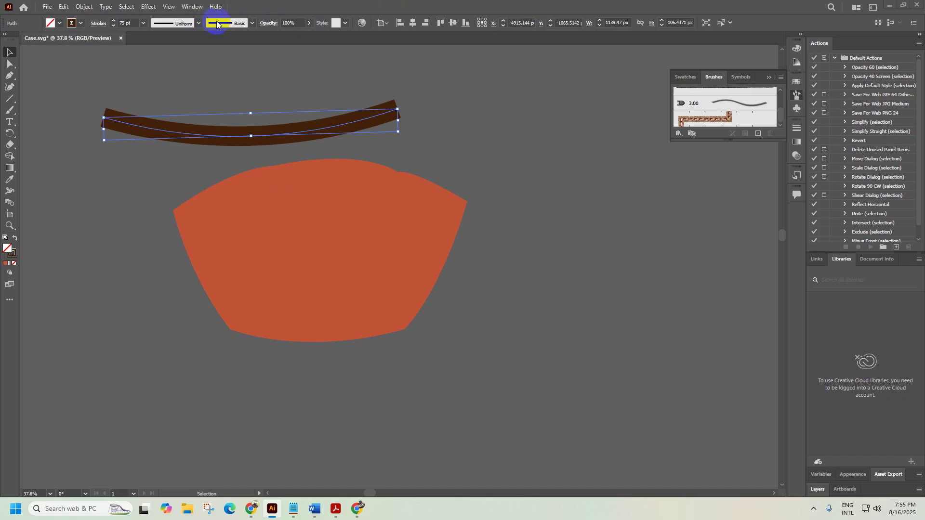
left_click(244, 22)
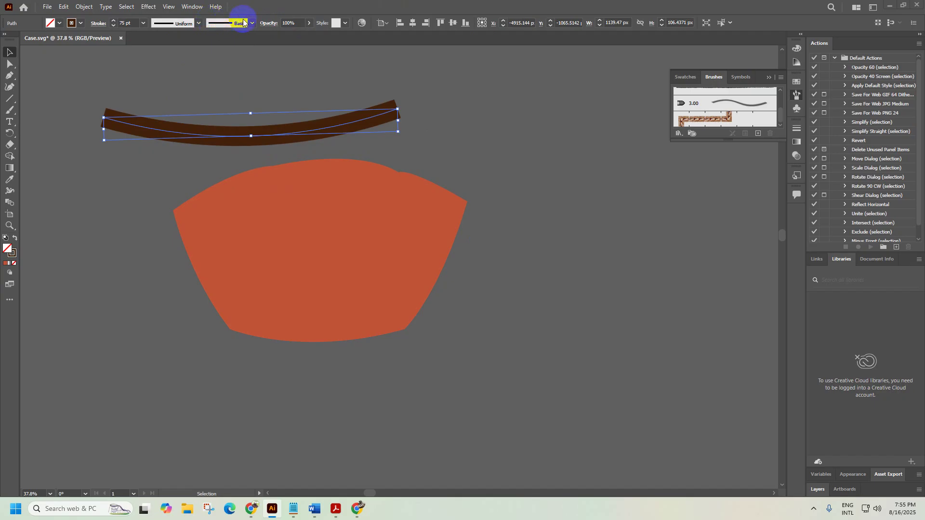
left_click(336, 24)
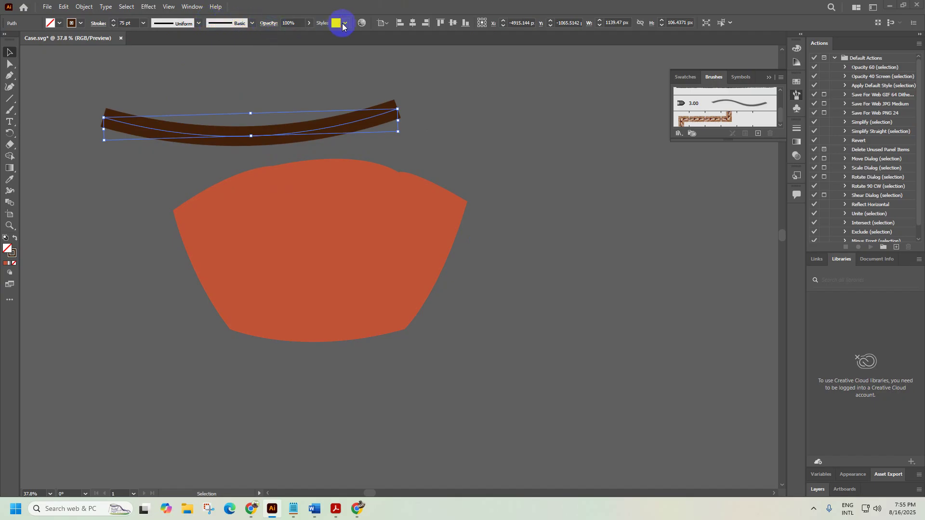
left_click(227, 70)
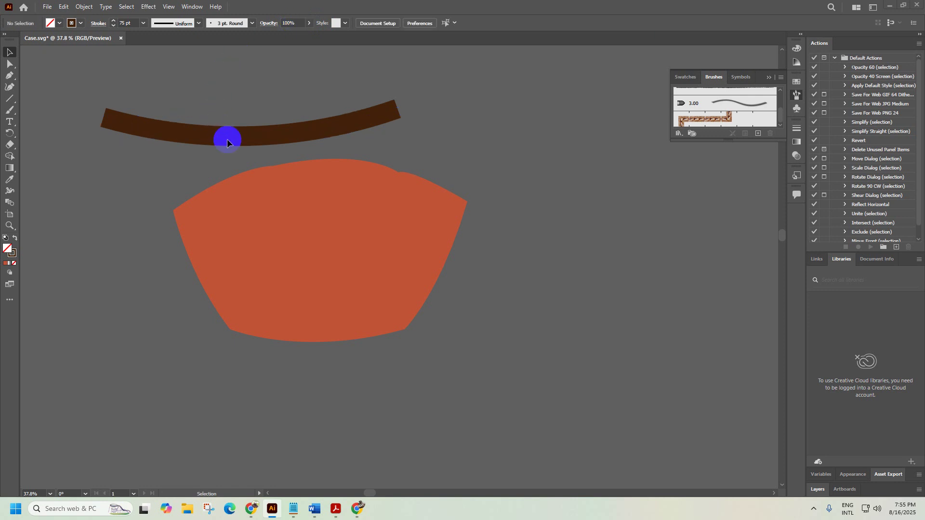
left_click(229, 138)
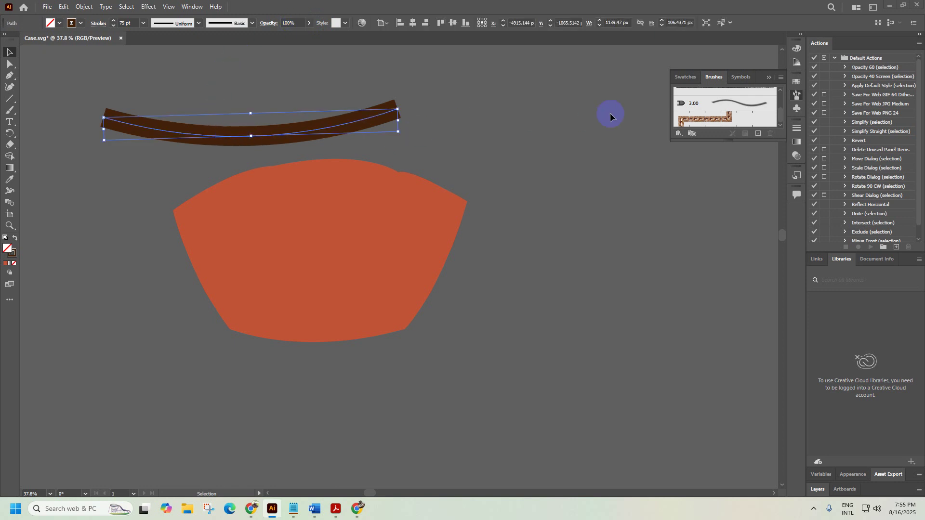
left_click(769, 78)
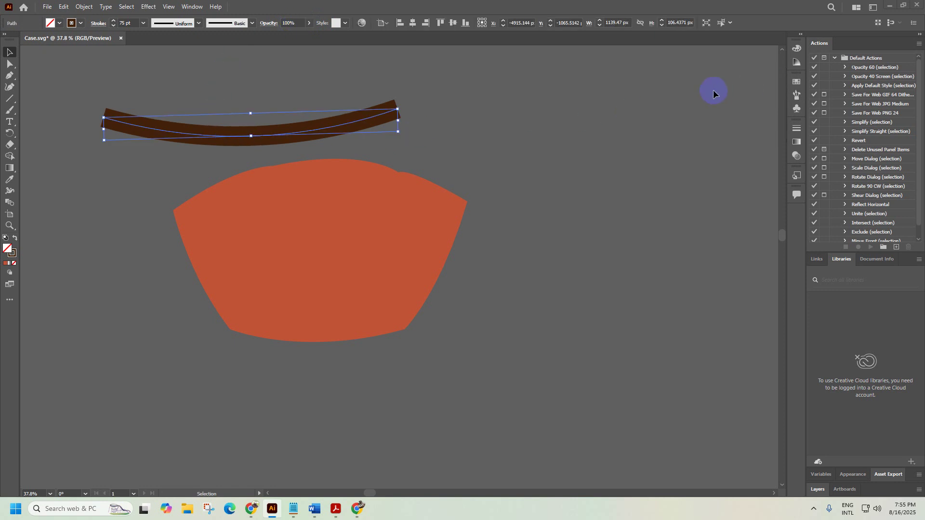
right_click(374, 123)
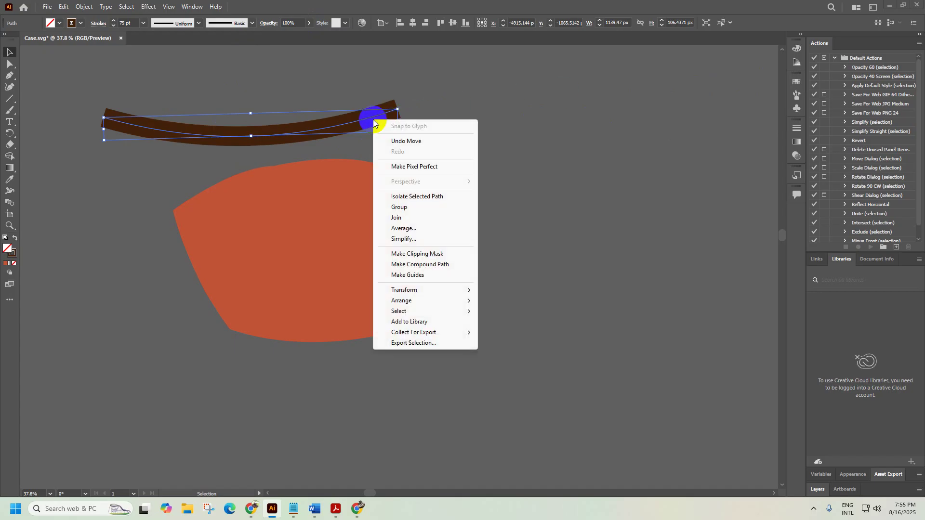
mouse_move(435, 287)
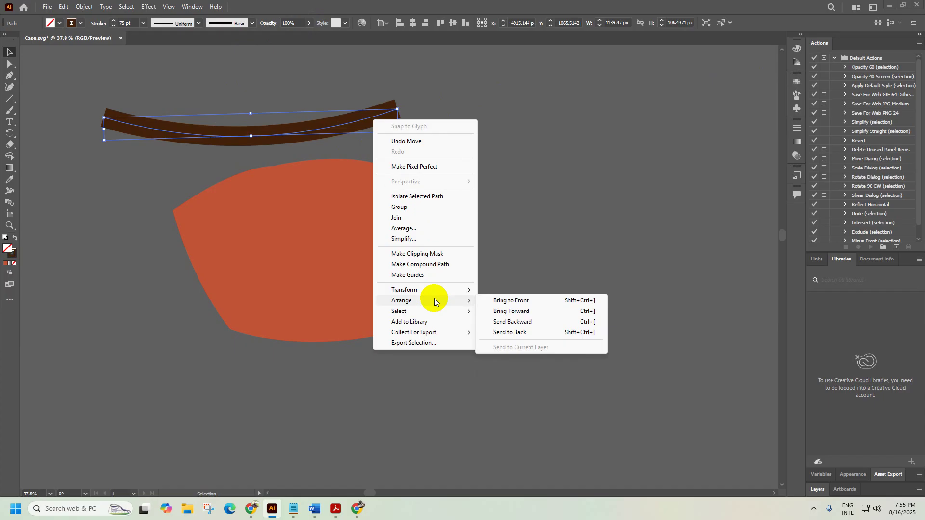
left_click(252, 24)
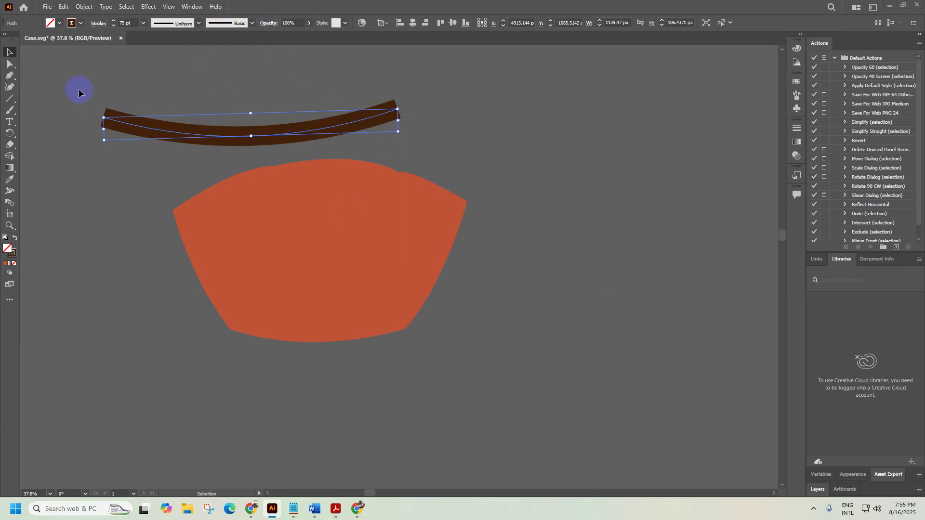
Reposition the brown band higher and further right so that it sits above the cake
left_click(10, 64)
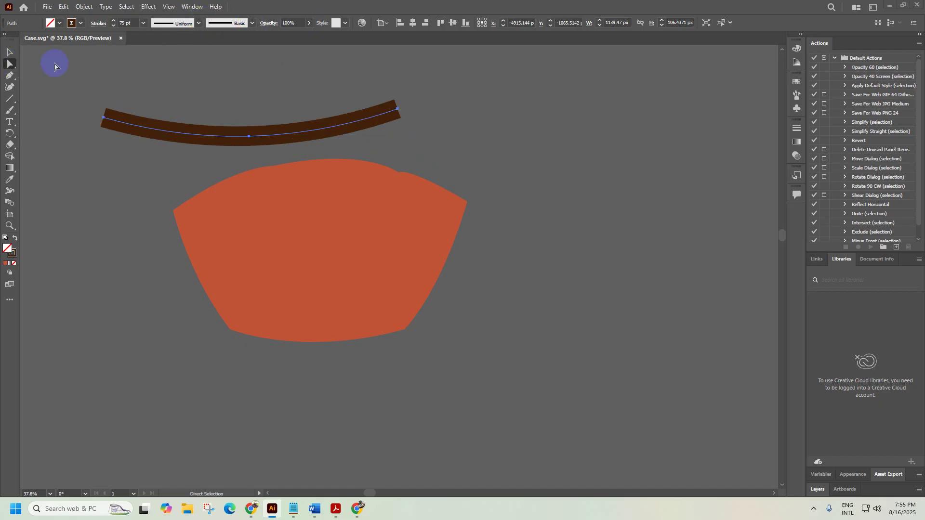
left_click(10, 52)
left_click(134, 124)
mouse_move(142, 129)
left_mouse_down()
mouse_move(205, 134)
mouse_move(203, 104)
mouse_move(223, 104)
mouse_move(202, 110)
left_mouse_up()
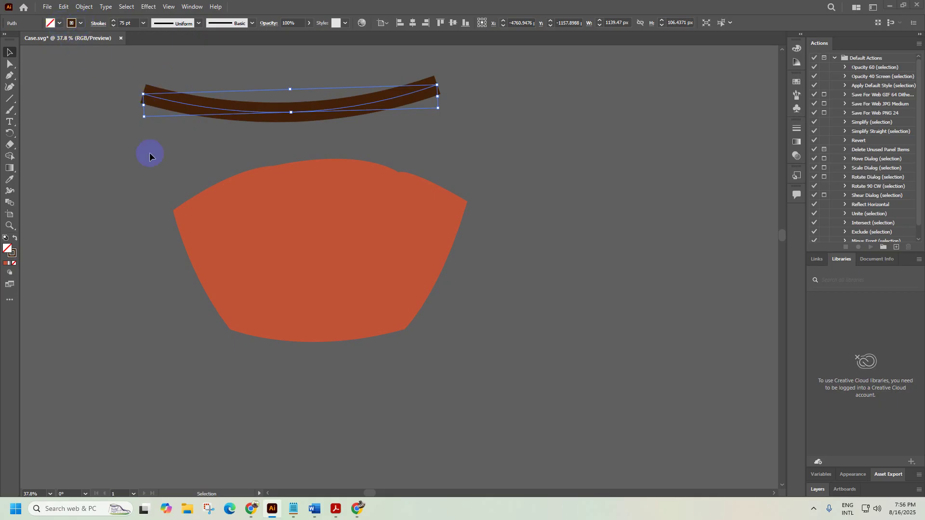
Nudge the orange cake shape slightly down and to the right, and save Case.svg
left_click(337, 268)
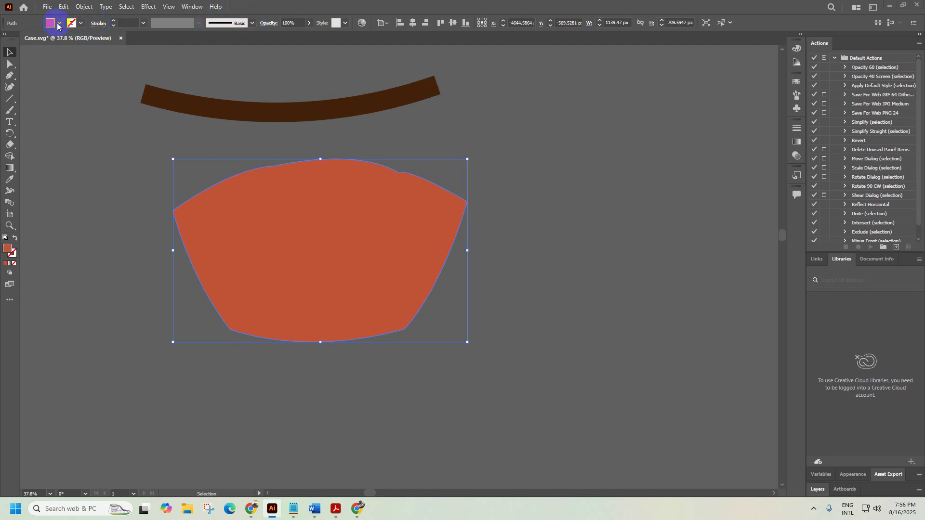
mouse_move(338, 297)
left_mouse_down()
mouse_move(388, 305)
mouse_move(456, 278)
mouse_move(343, 297)
left_mouse_up()
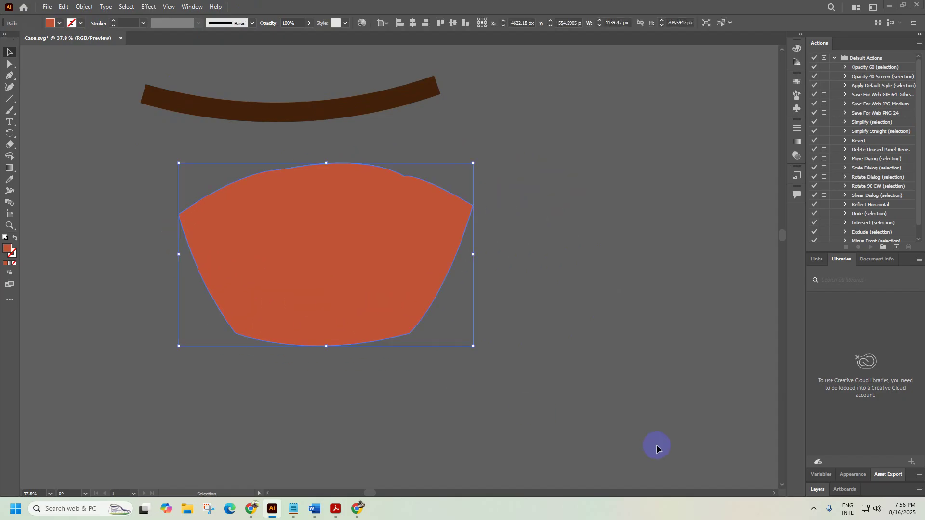
key("ctrl+s")
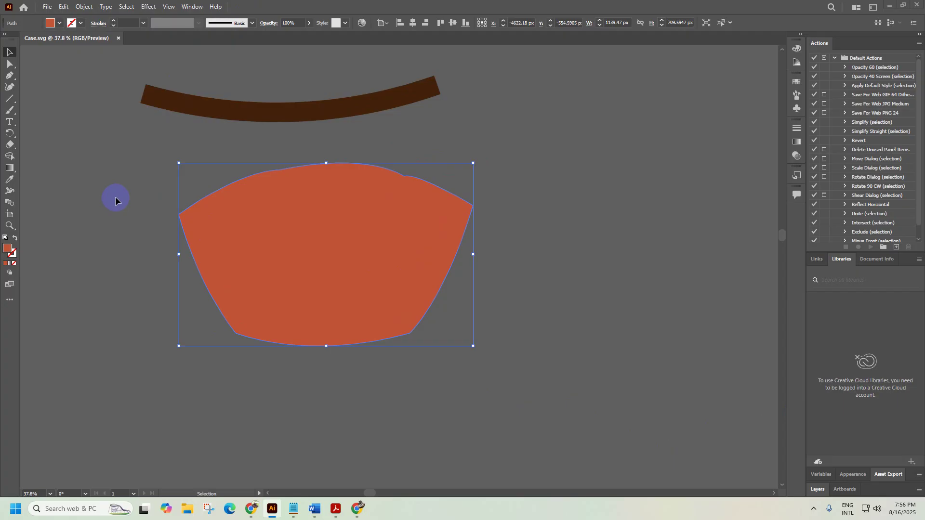
Deselect the cake shape and quit Illustrator
scroll(307, 209, "down", 4)
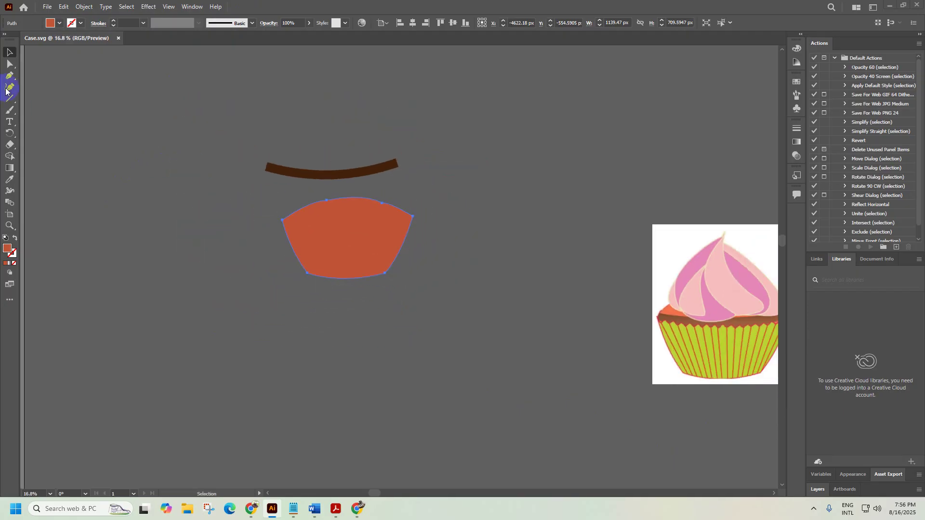
left_click(139, 126)
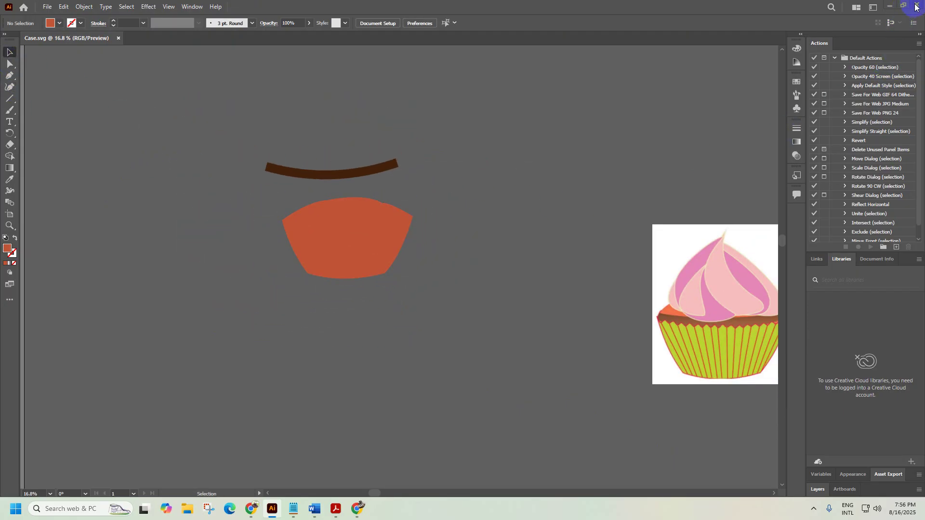
key("ctrl+q")
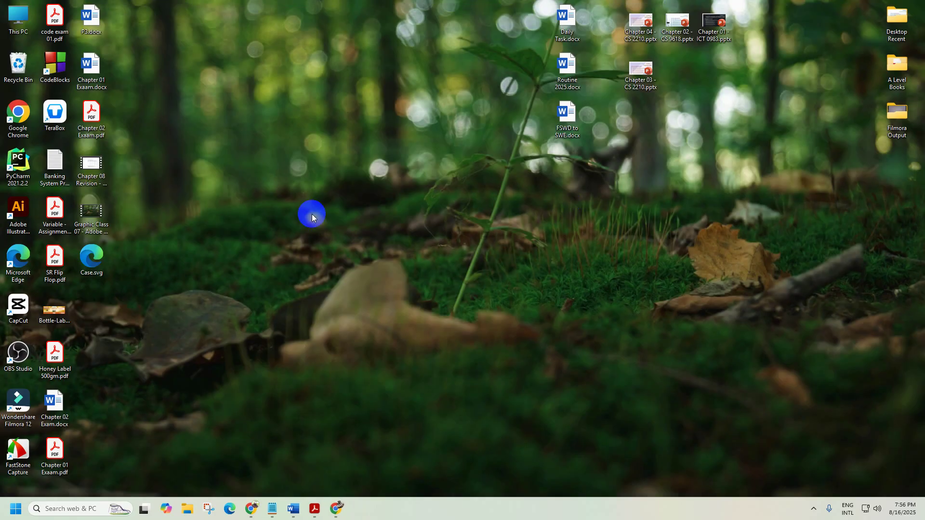
Refresh the desktop and preview the saved Case.svg in Microsoft Edge, closing the browser after the check
right_click(311, 210)
left_click(342, 248)
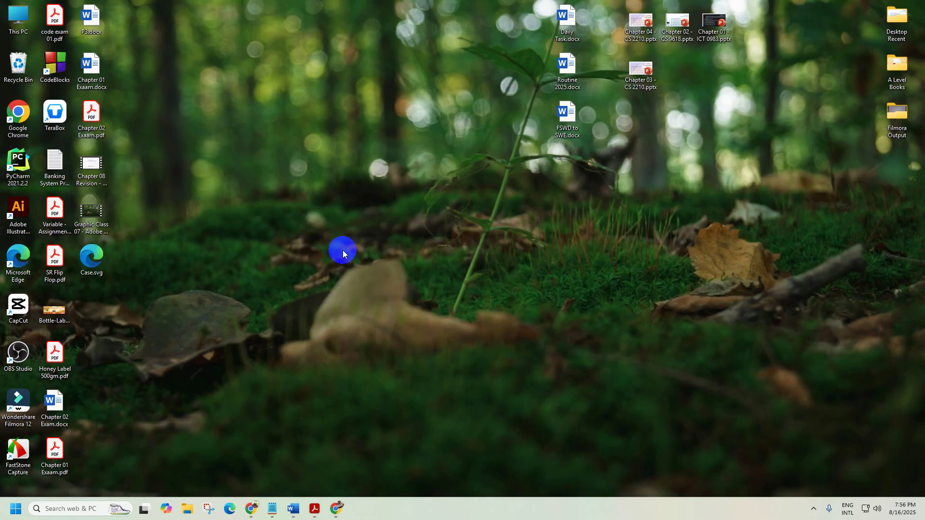
right_click(274, 164)
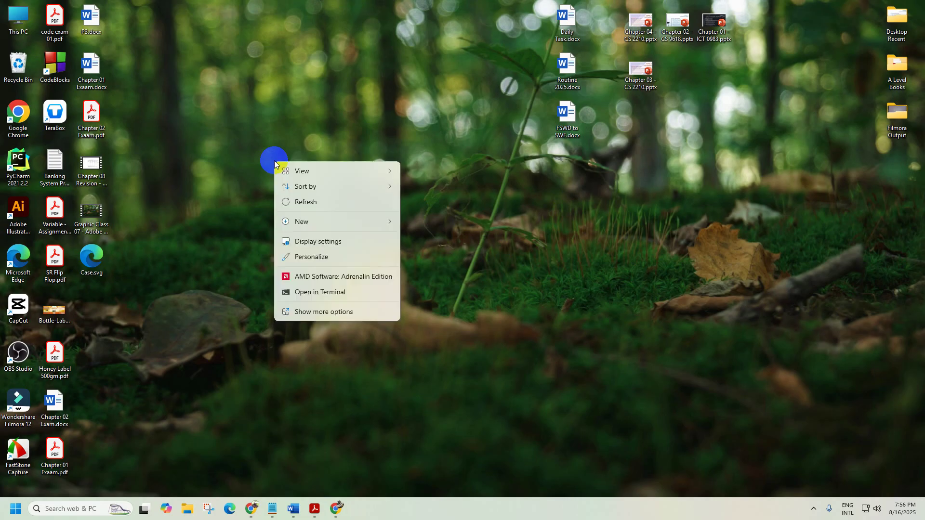
left_click(305, 205)
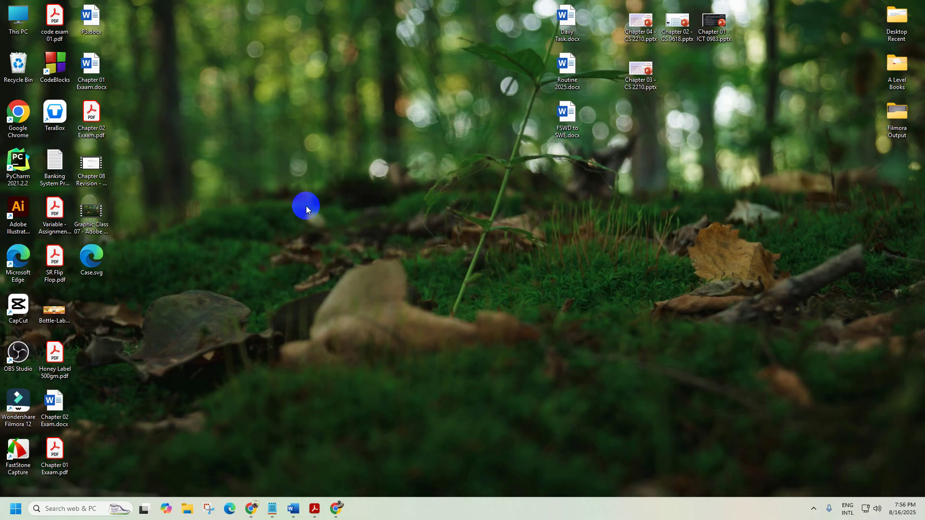
double_click(91, 256)
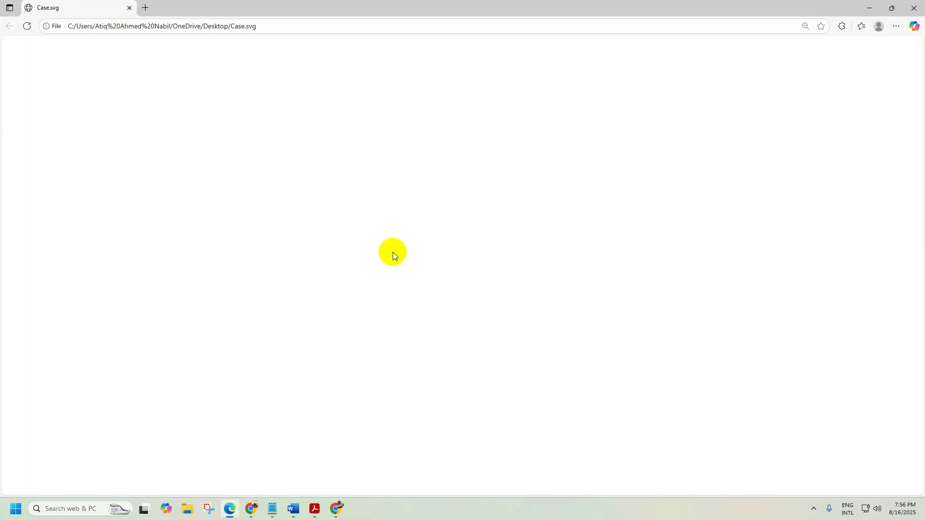
left_click(914, 8)
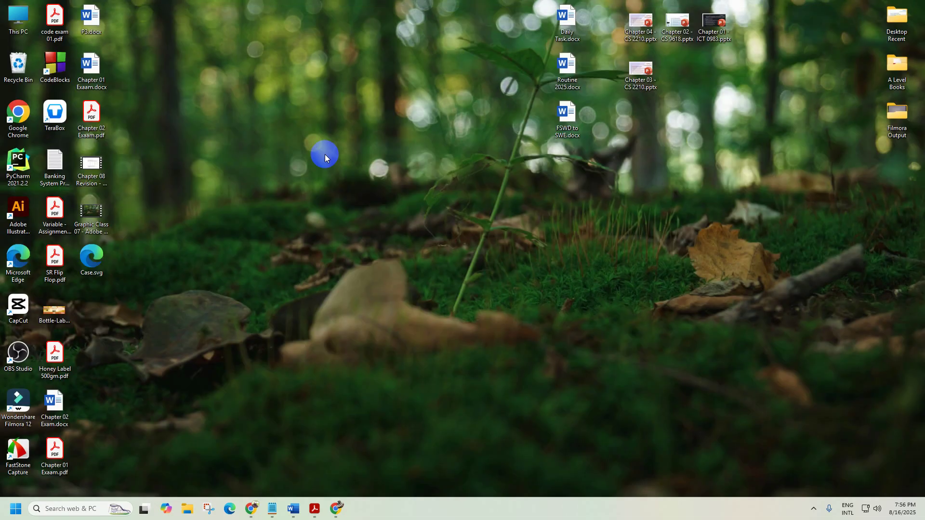
Launch Illustrator, reopen Case.svg, and bring all the cupcake elements into view
left_click(17, 209)
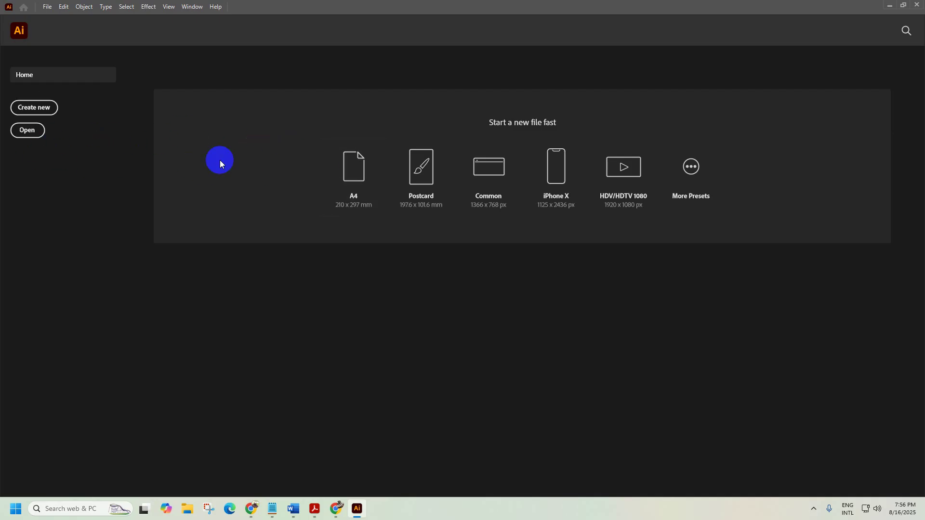
left_click(30, 107)
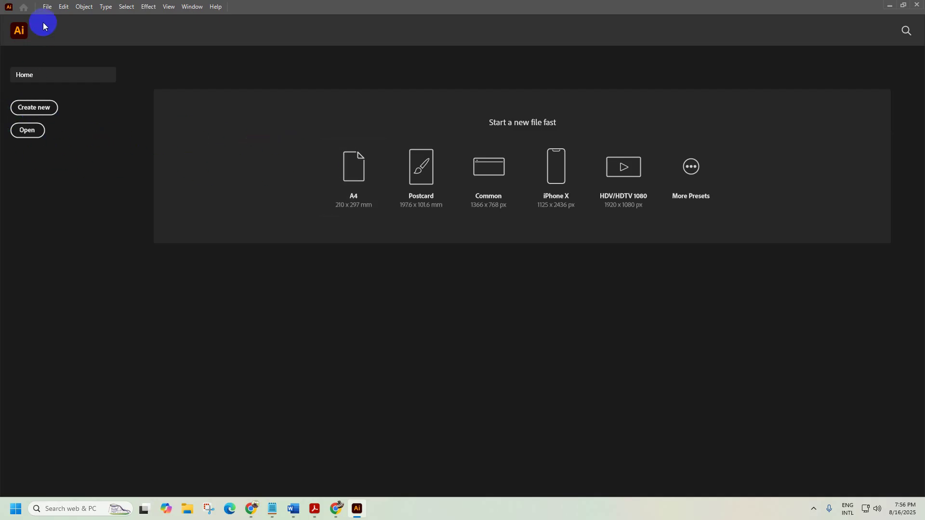
left_click(28, 130)
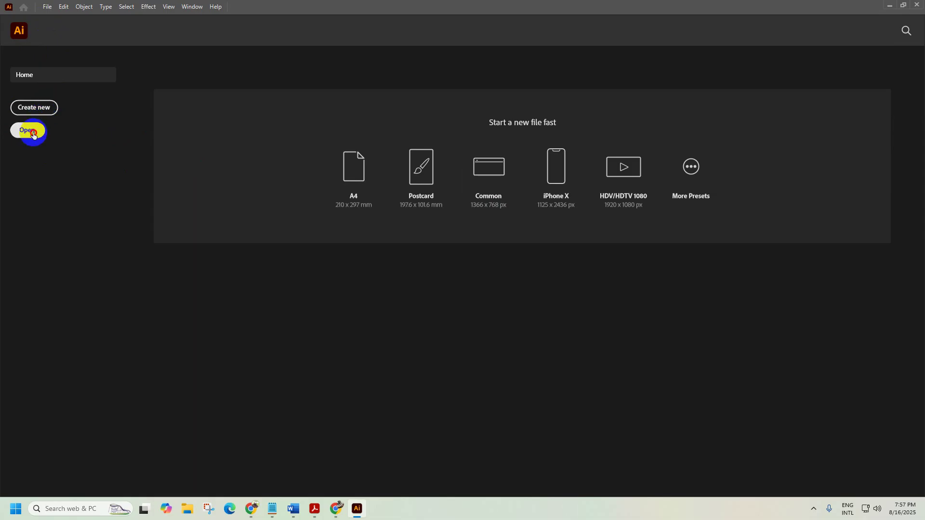
left_click(121, 159)
left_click(392, 242)
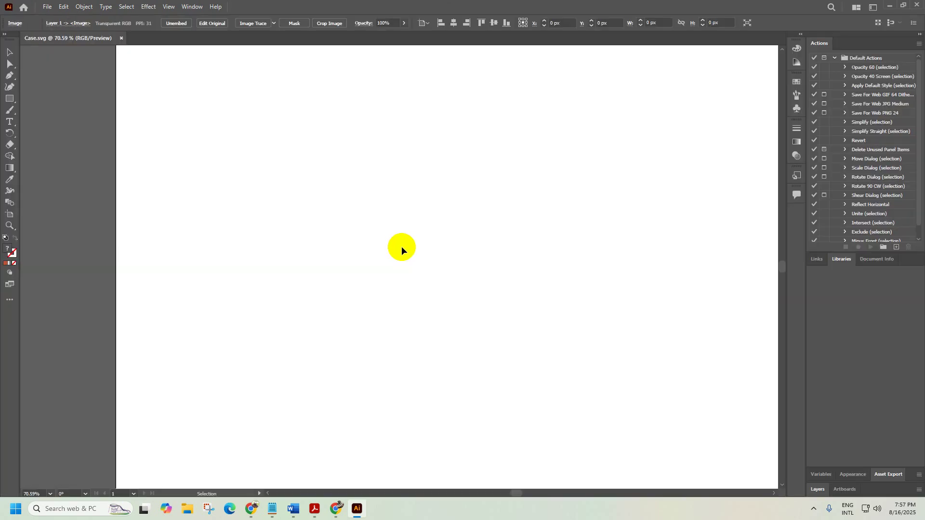
key("z")
left_click_drag(433, 247, 181, 247)
left_click(124, 212, "alt")
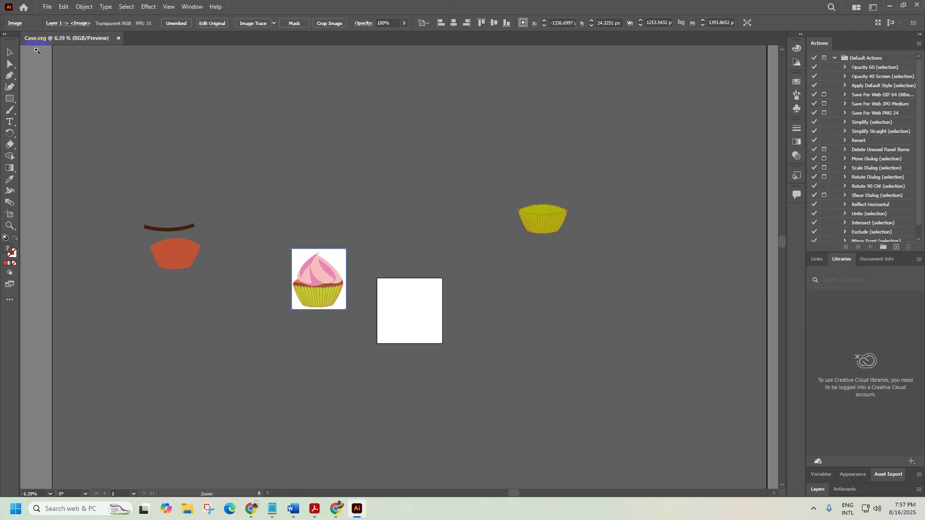
left_click(85, 62)
Save a version of the document on the Desktop as Case.ai in Adobe Illustrator format, with the version set to Illustrator 2020
left_click(47, 7)
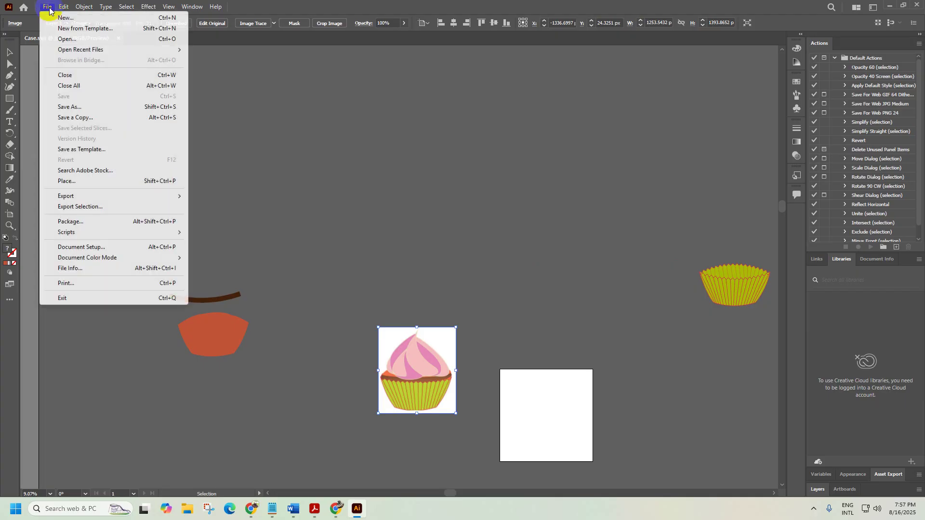
left_click(72, 107)
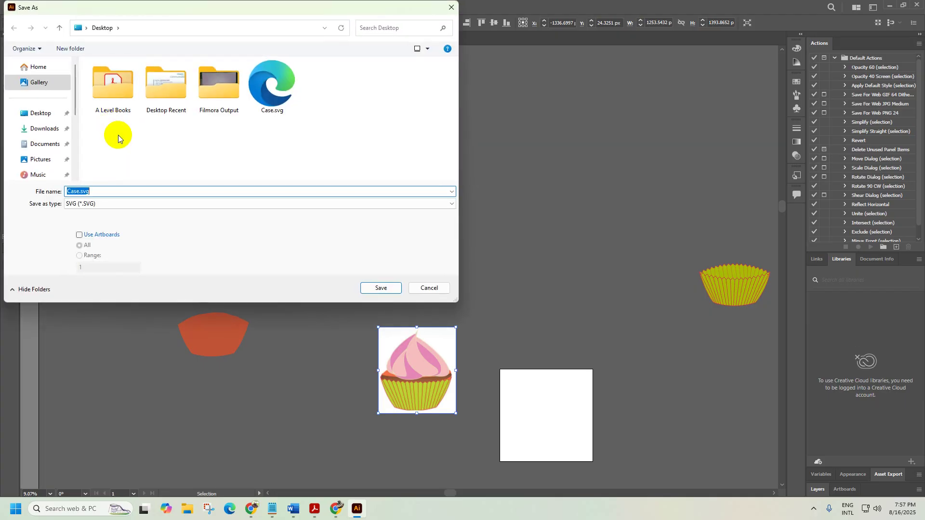
left_click(100, 204)
left_click(97, 210)
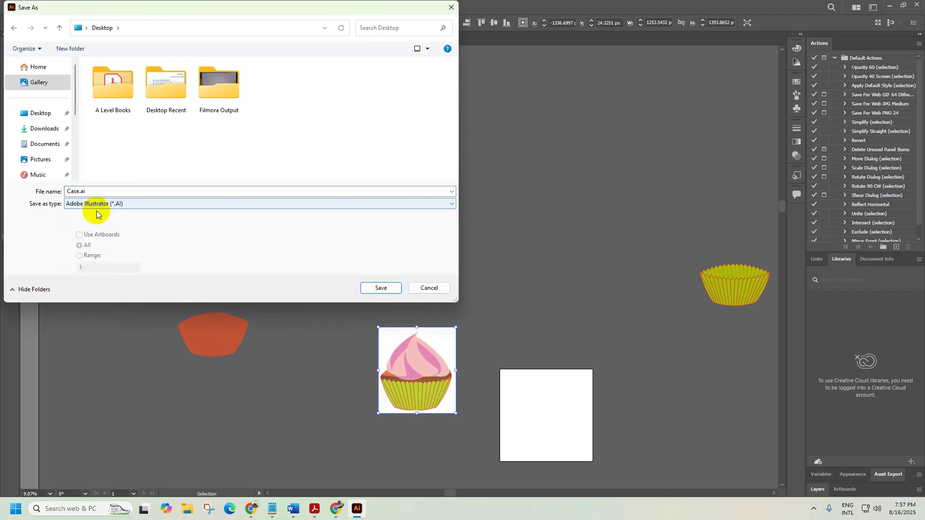
double_click(96, 190)
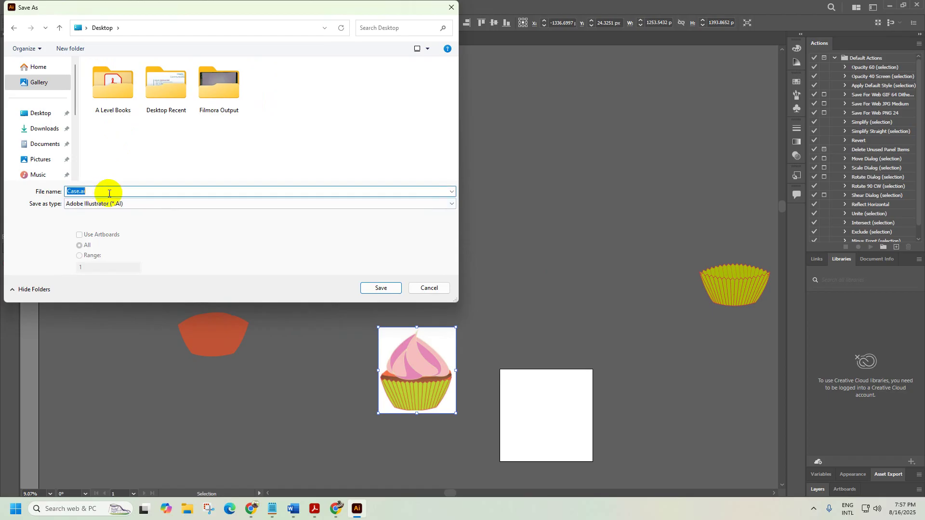
left_click(41, 114)
left_click(381, 288)
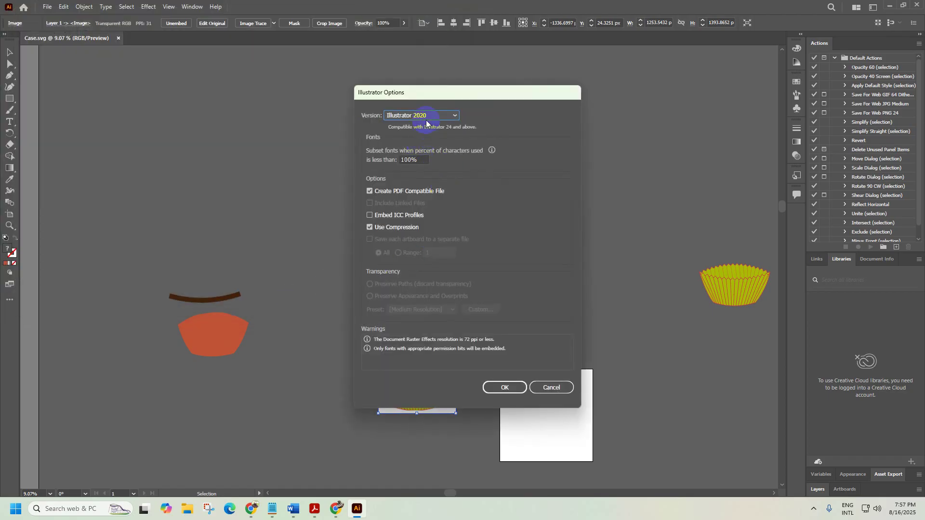
left_click(425, 118)
left_click(425, 117)
left_click(509, 388)
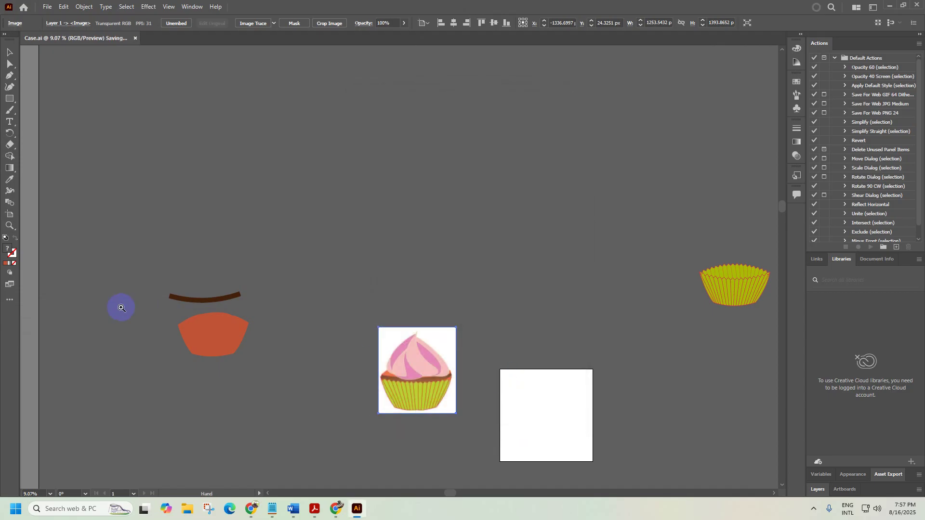
Examine the cake's fill and stroke settings and the brown band's width profile and brush options
scroll(173, 295, "up", 2)
left_click(235, 345)
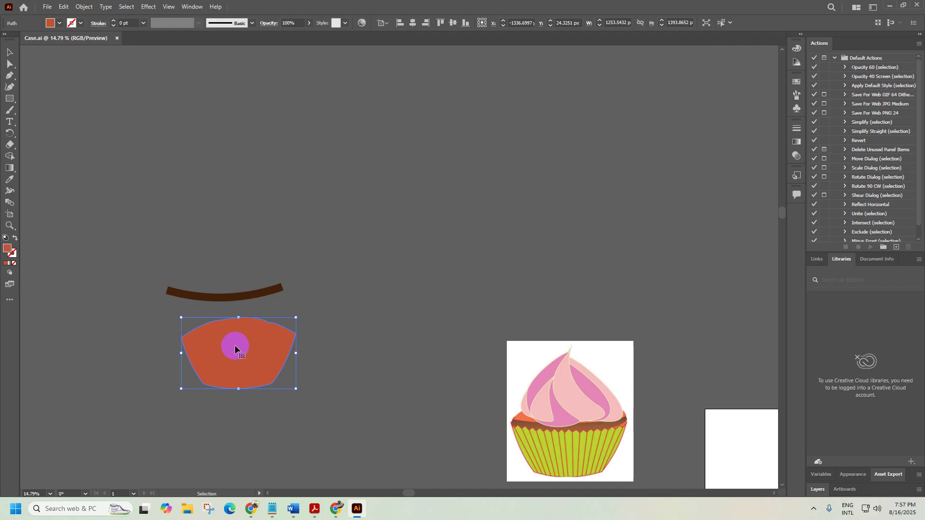
left_click(59, 23)
left_click(72, 24)
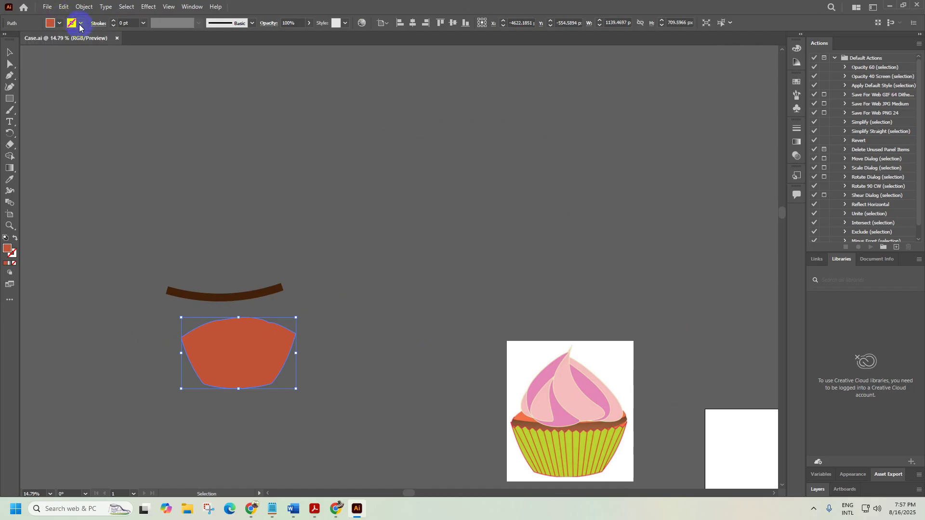
left_click(217, 300)
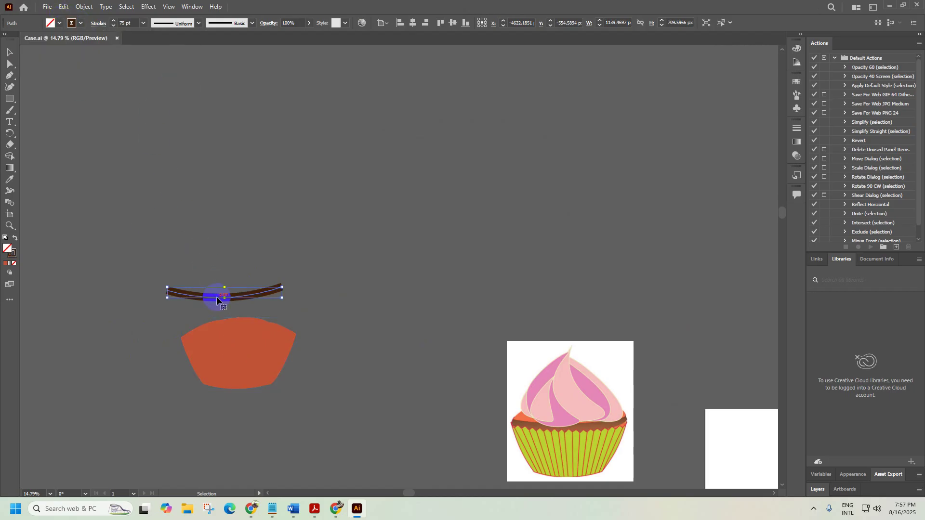
left_click(197, 24)
left_click(252, 24)
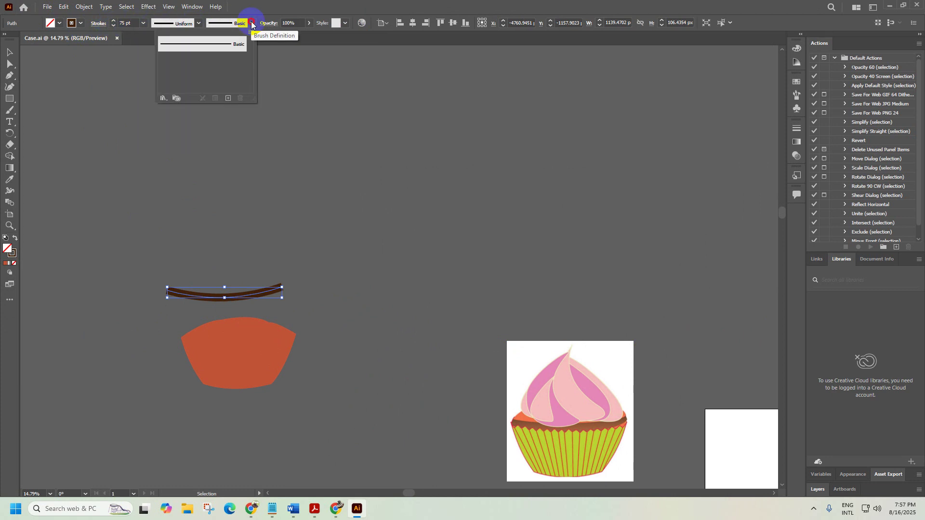
left_click(252, 24)
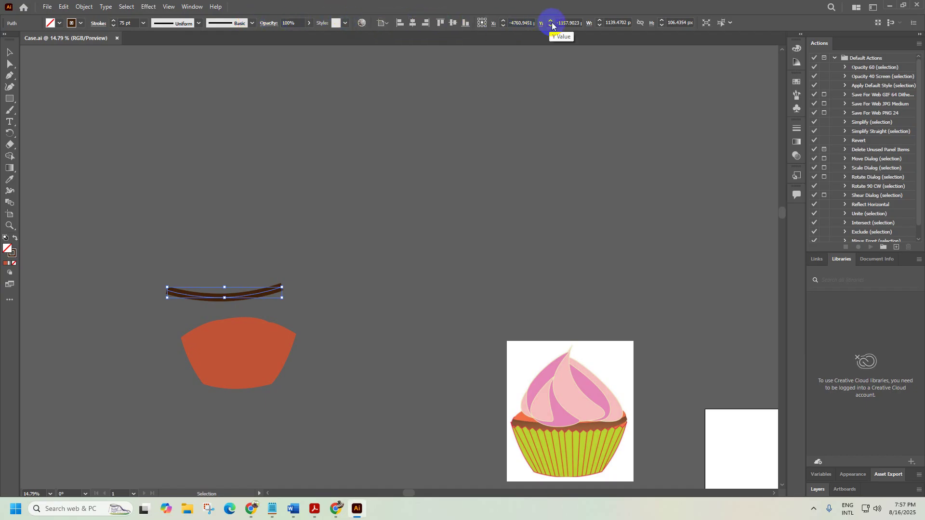
Move the brown band higher above the cake and line its ends up with the cake's side edges
left_click(814, 508)
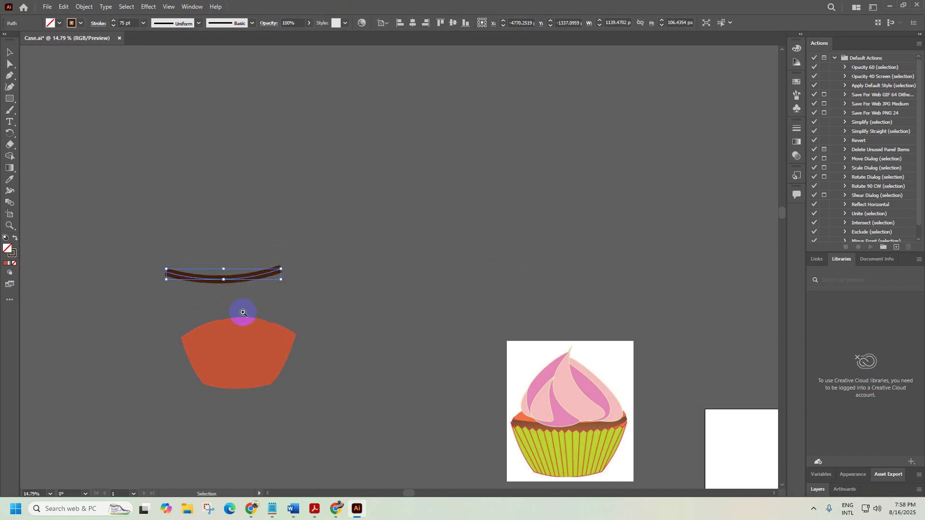
scroll(244, 294, "up", 3)
left_click_drag(226, 237, 258, 261)
Check the brown band's width profile and brush, and set its stroke to a round cap
left_click(200, 23)
left_click(200, 23)
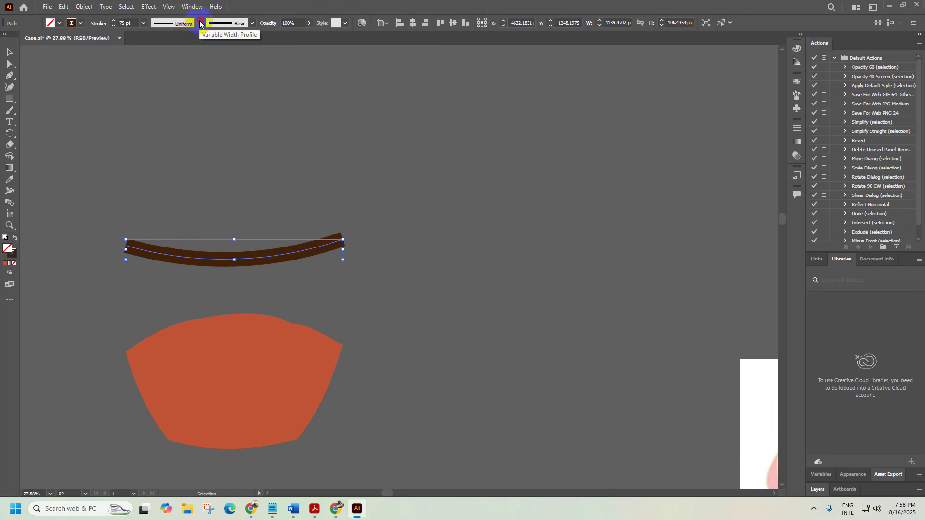
left_click(252, 24)
left_click(252, 23)
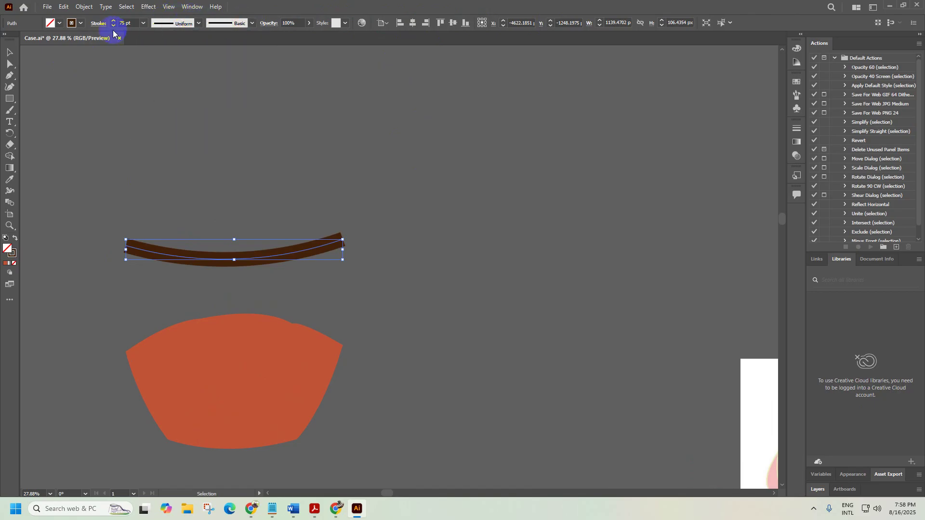
left_click(98, 24)
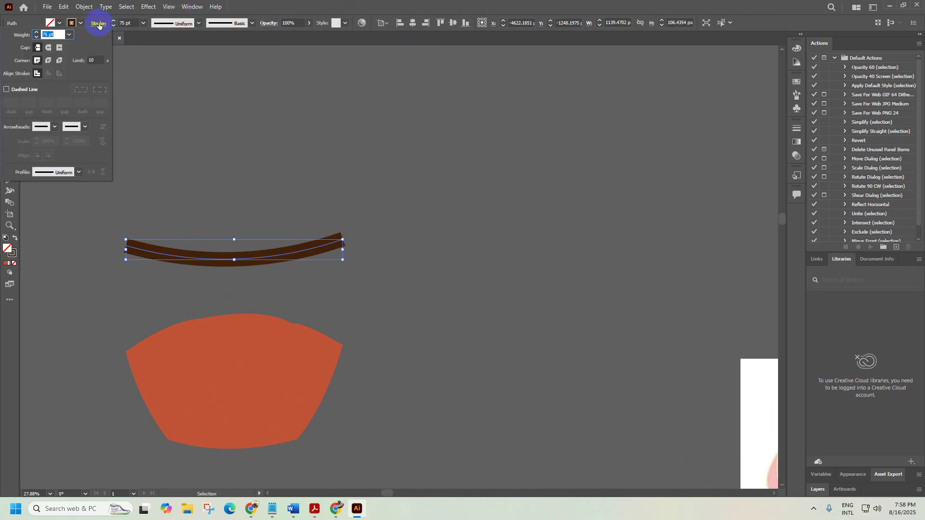
left_click(48, 48)
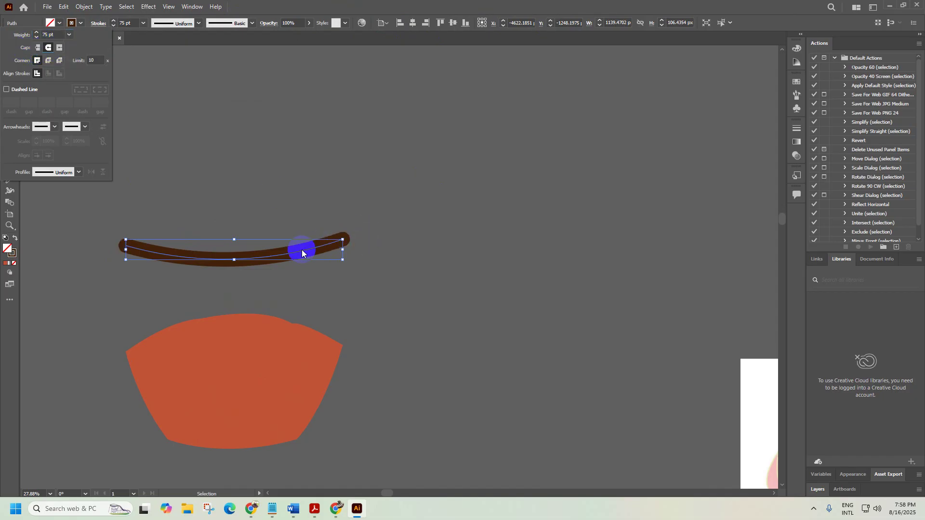
left_click(260, 267)
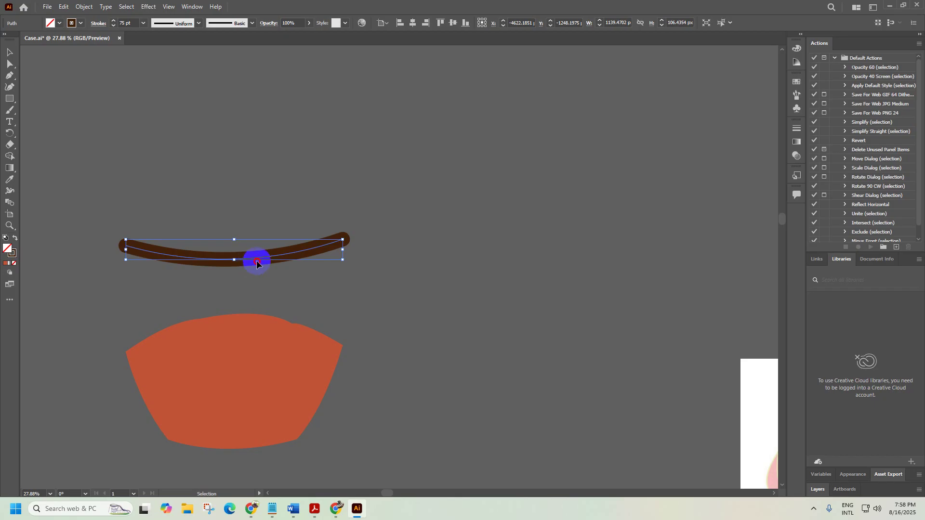
Move the round-ended brown band down across the upper part of the orange cake
left_click(272, 319)
left_click(264, 265)
left_click_drag(263, 260, 269, 368)
scroll(268, 368, "up", 4)
scroll(392, 329, "down", 2)
left_click(434, 351)
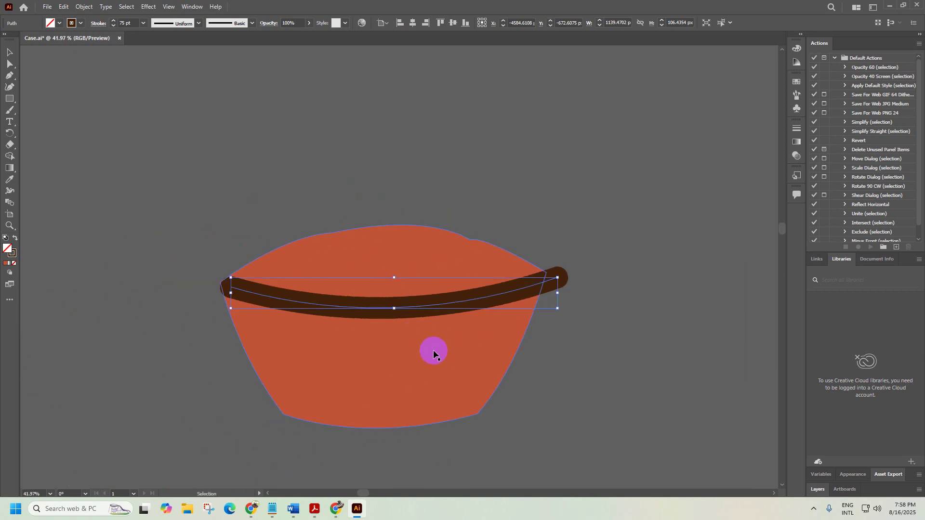
Nudge the brown band upward so its rounded left end covers the cake's left corner, and inspect that end closely
left_click_drag(546, 225, 573, 209)
left_click_drag(313, 312, 301, 288)
mouse_move(243, 291)
left_mouse_down()
mouse_move(409, 246)
mouse_move(371, 246)
mouse_move(403, 267)
mouse_move(382, 250)
left_mouse_up()
left_click_drag(382, 250, 334, 258)
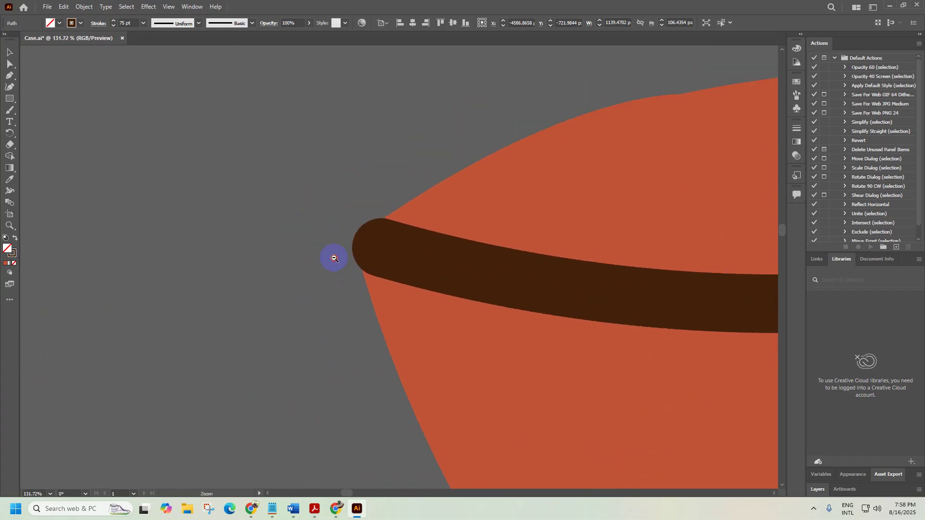
Extend the brown band's right endpoint outward so its rounded end covers the cake's right corner, and deselect the band
scroll(211, 255, "right", 15)
scroll(482, 227, "up", 3)
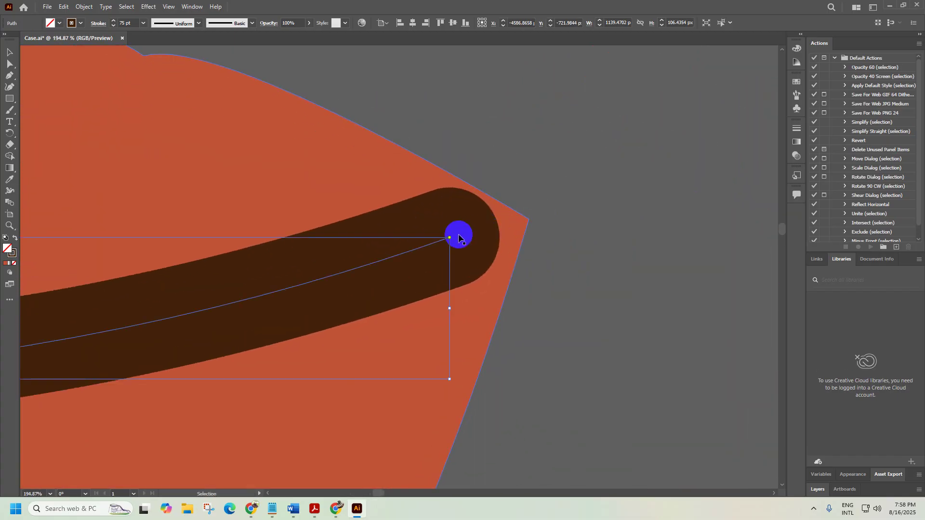
mouse_move(450, 237)
left_mouse_down()
mouse_move(482, 236)
mouse_move(349, 253)
left_mouse_up()
scroll(535, 246, "down", 8)
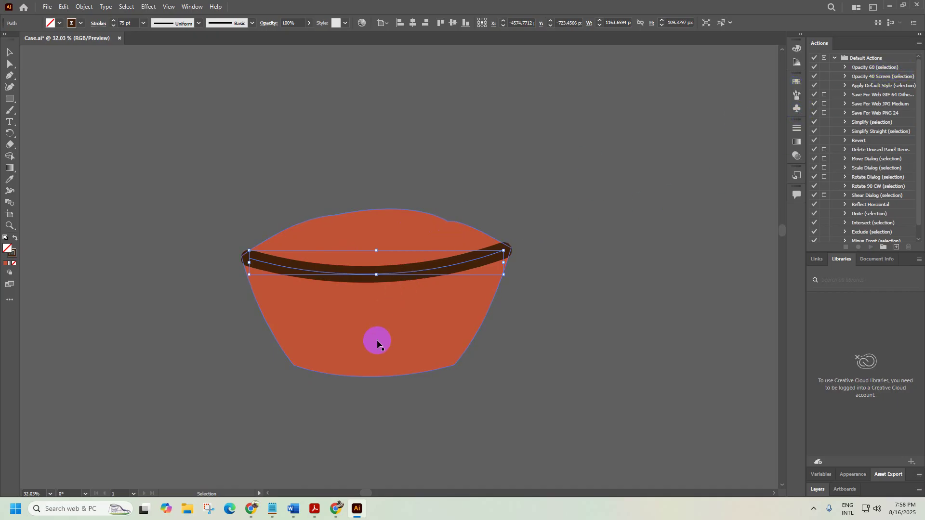
left_click(201, 240)
Select the orange cake, show the document's brushes, and check the available brush library categories
left_click(307, 312)
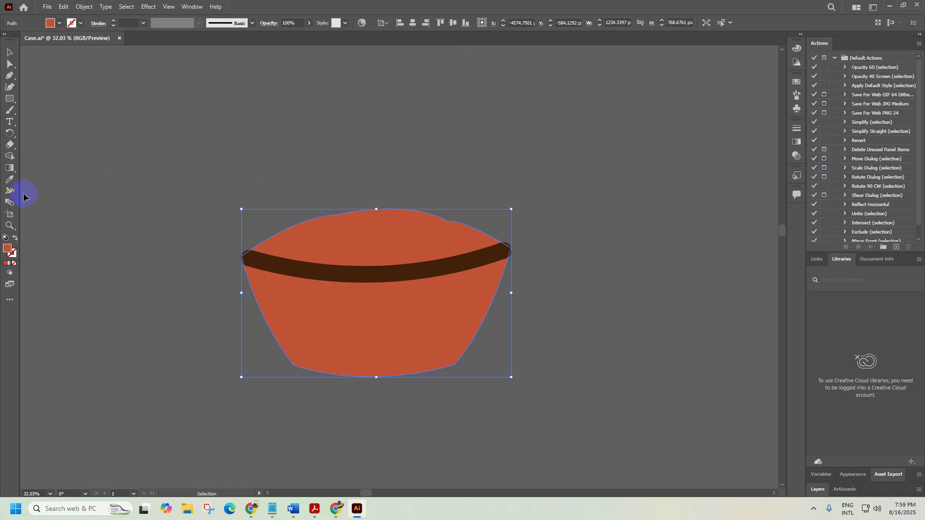
left_click(186, 7)
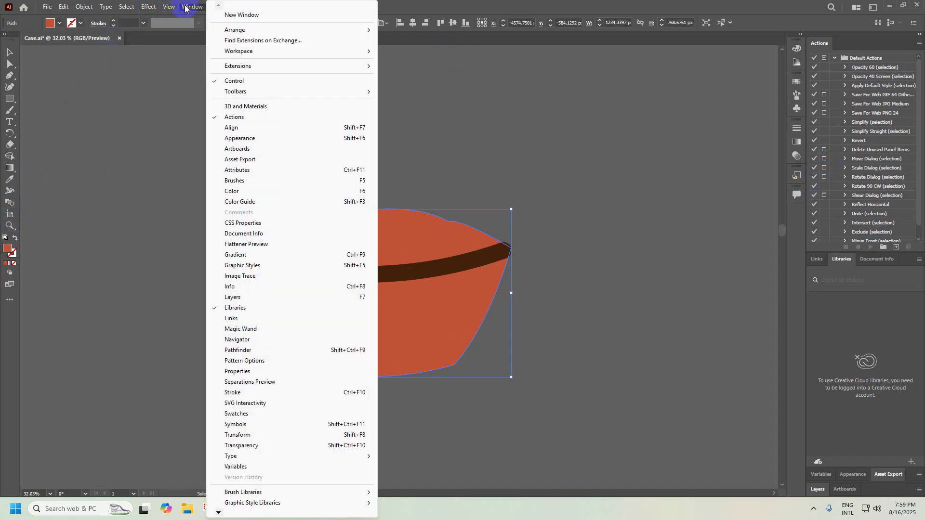
left_click(235, 182)
left_click(769, 99)
left_click(676, 133)
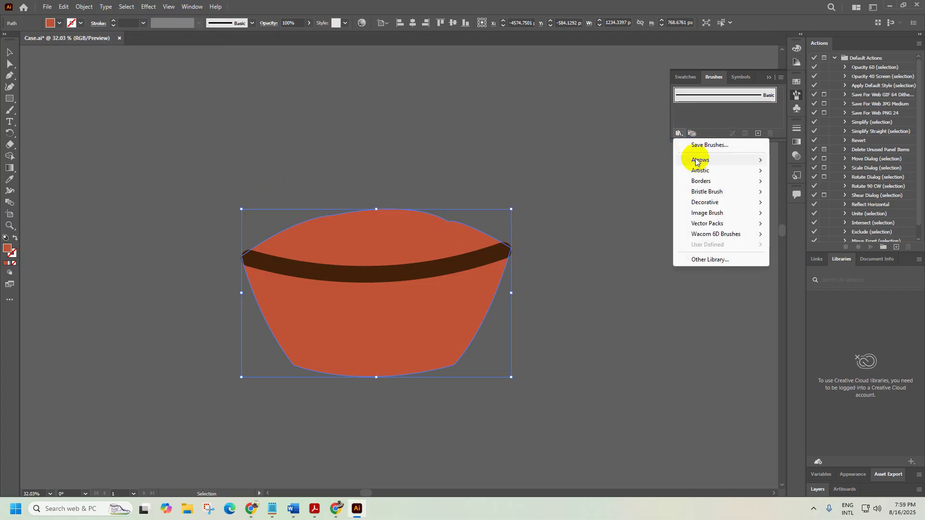
left_click(697, 98)
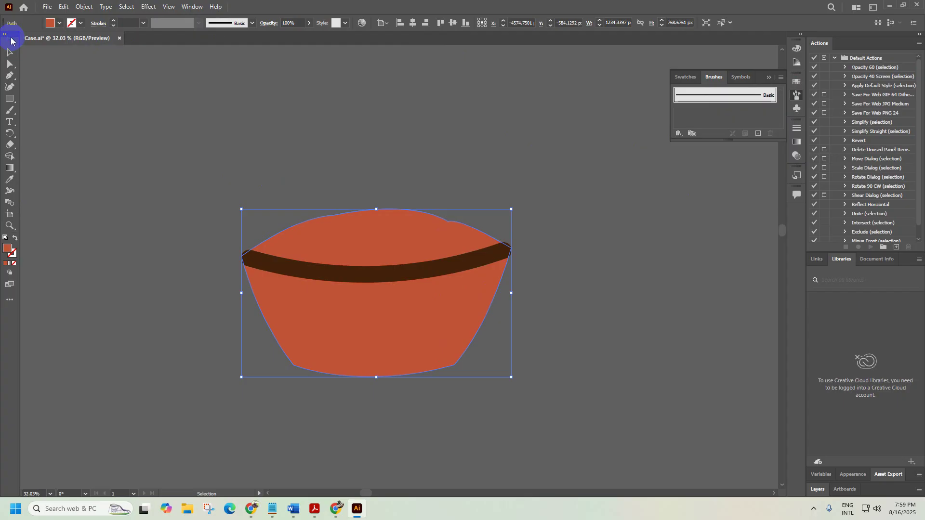
Try docking the Brushes panel beside the tools, and close it
mouse_move(714, 77)
left_mouse_down()
mouse_move(433, 110)
mouse_move(4, 200)
mouse_move(1, 306)
left_mouse_up()
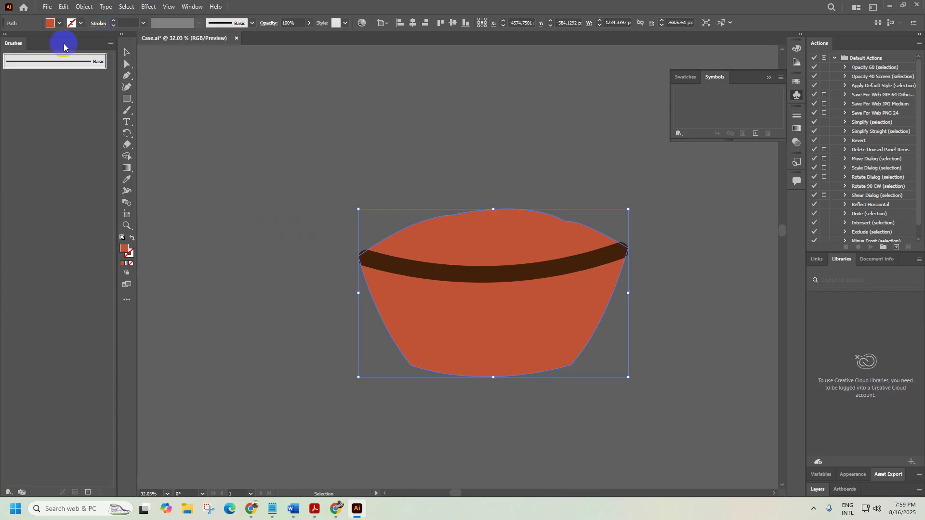
mouse_move(15, 42)
left_mouse_down()
mouse_move(161, 72)
mouse_move(22, 57)
mouse_move(9, 44)
mouse_move(49, 75)
left_mouse_up()
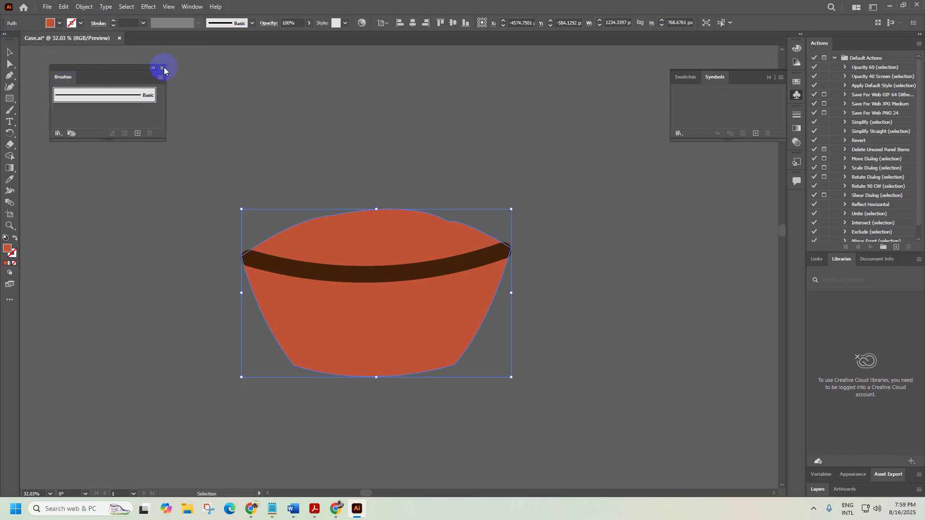
left_click(162, 68)
left_click(6, 35)
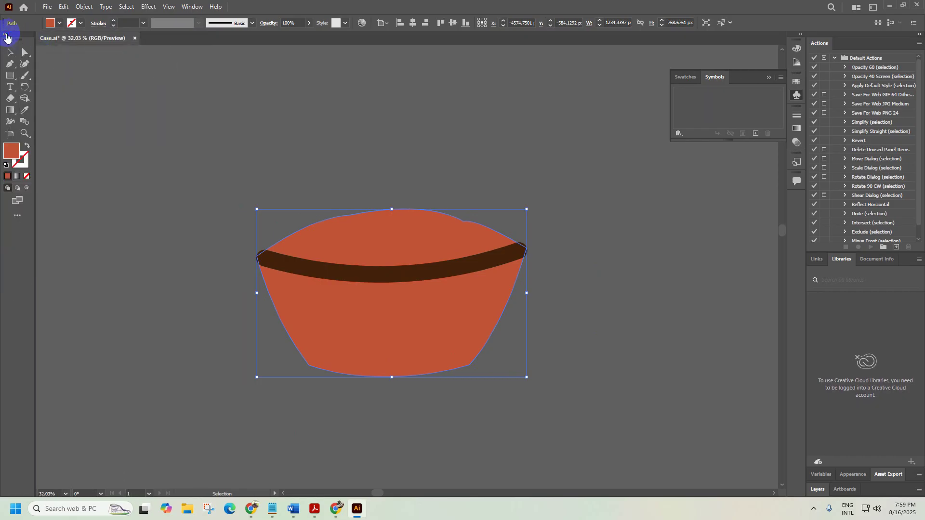
left_click(7, 35)
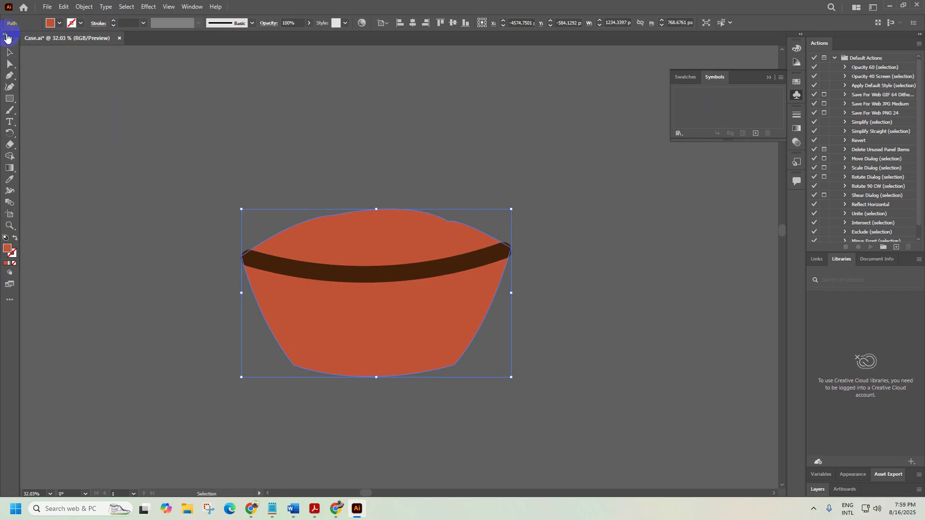
Browse the complete tool list and locate the Paintbrush tool among the drawing tools
left_click(7, 301)
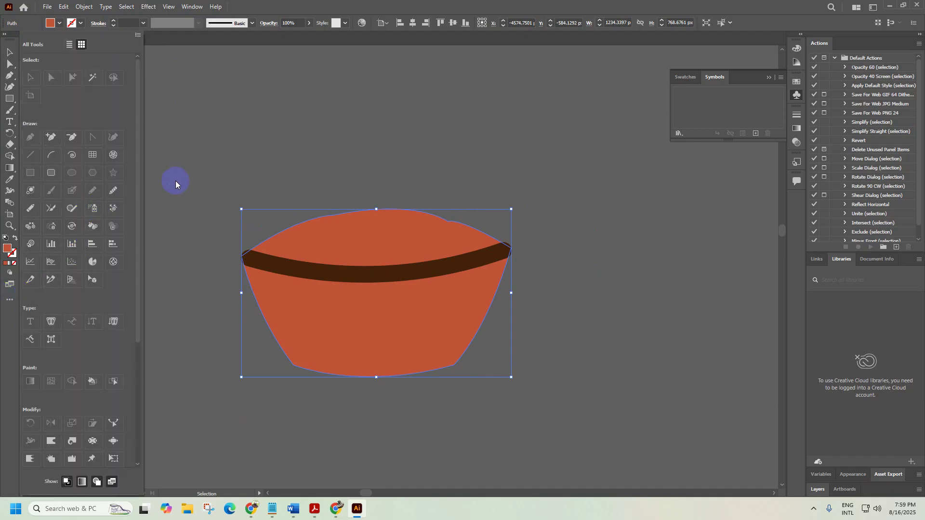
left_click(176, 184)
left_click(9, 301)
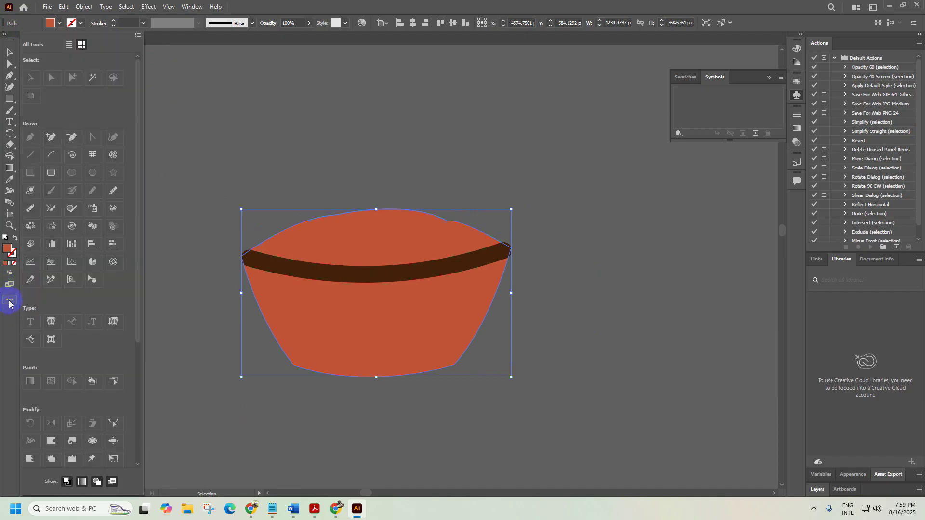
left_click(51, 193)
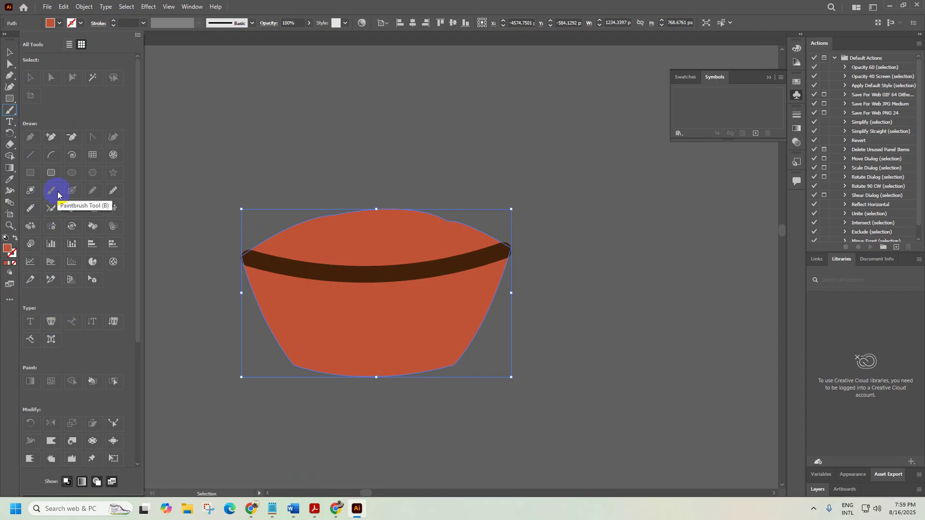
left_click(52, 191)
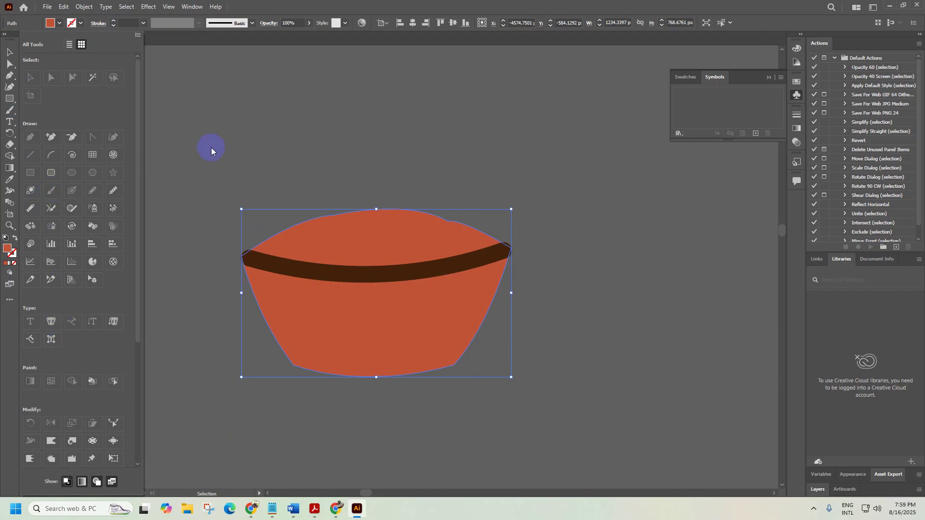
left_click(191, 7)
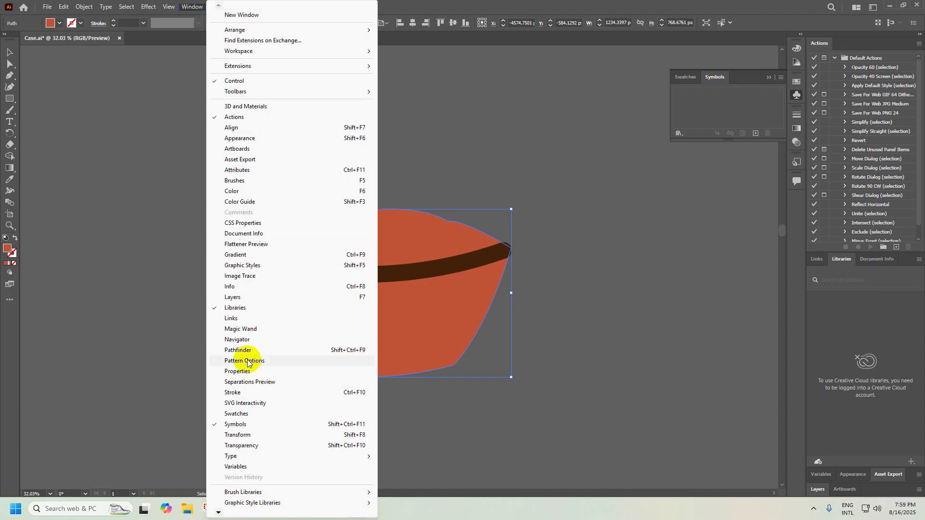
left_click(200, 7)
left_click(169, 7)
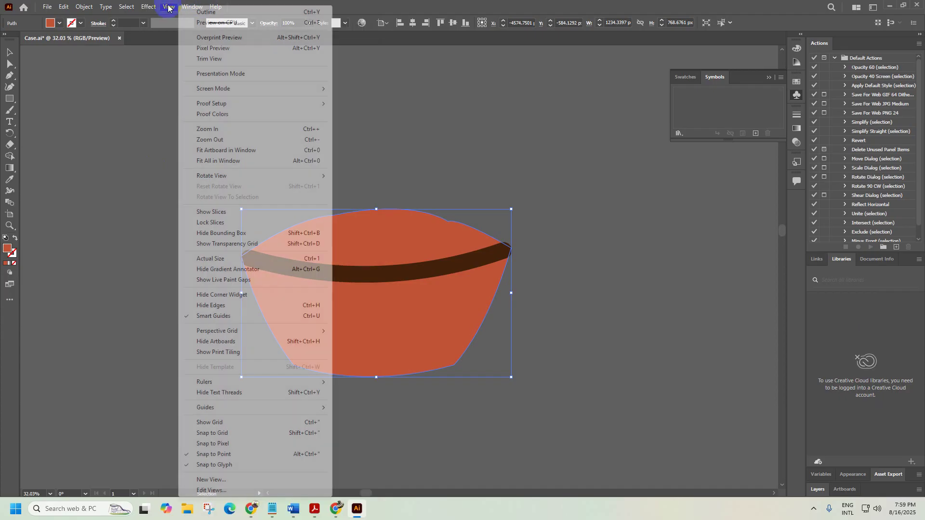
left_click(125, 343)
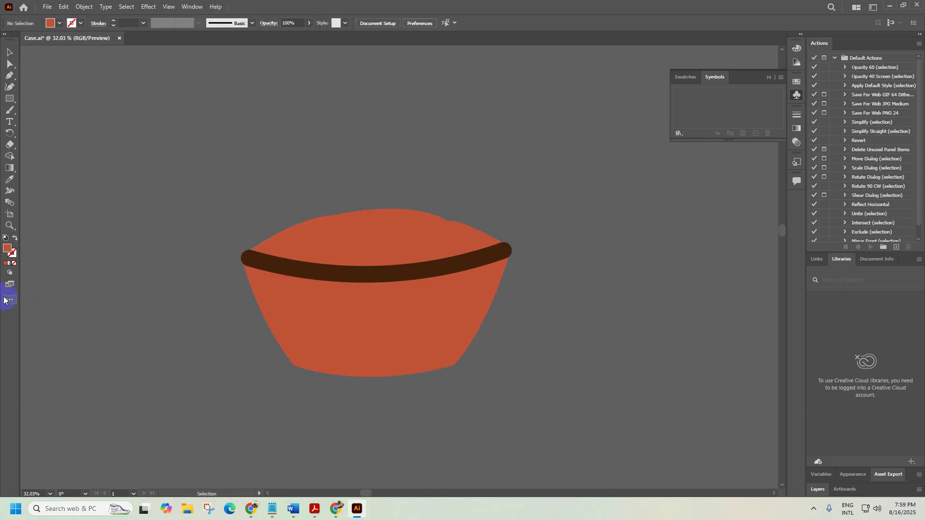
left_click(10, 300)
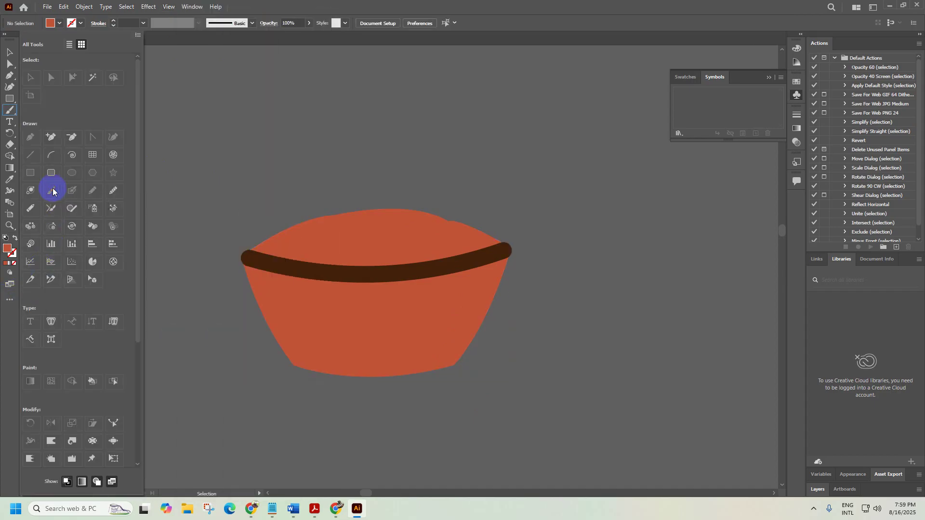
scroll(76, 288, "down", 3)
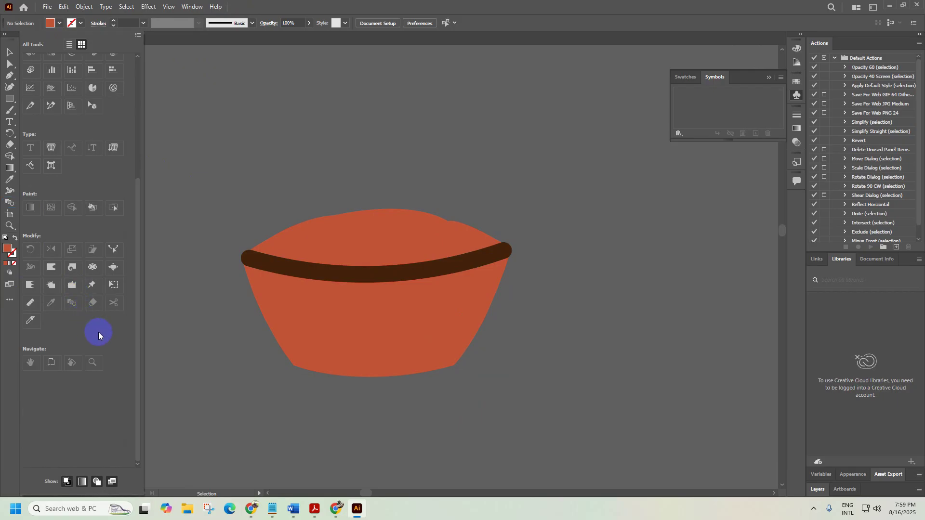
scroll(99, 331, "up", 3)
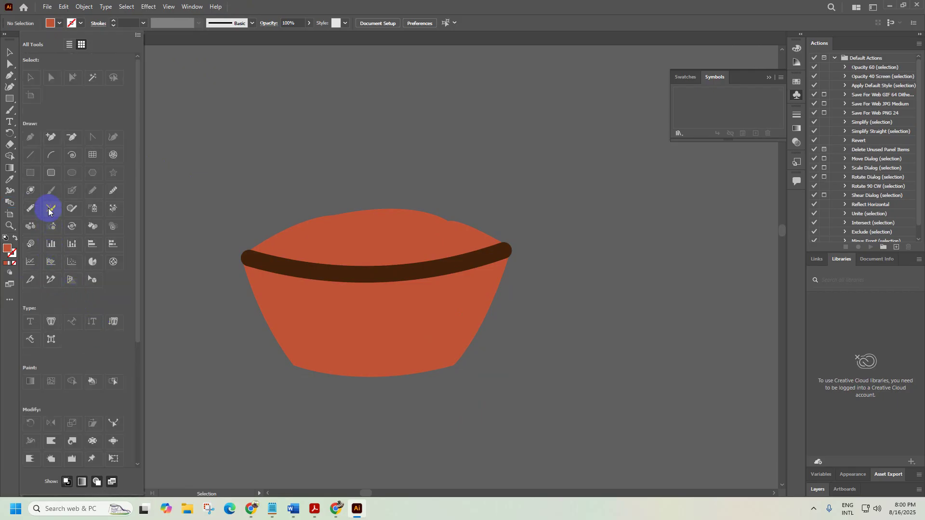
left_click(52, 190)
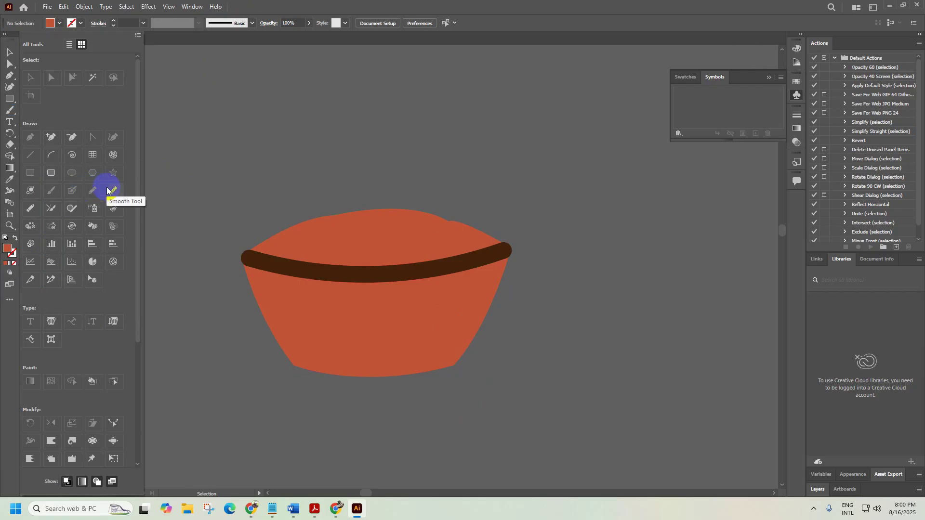
key("v")
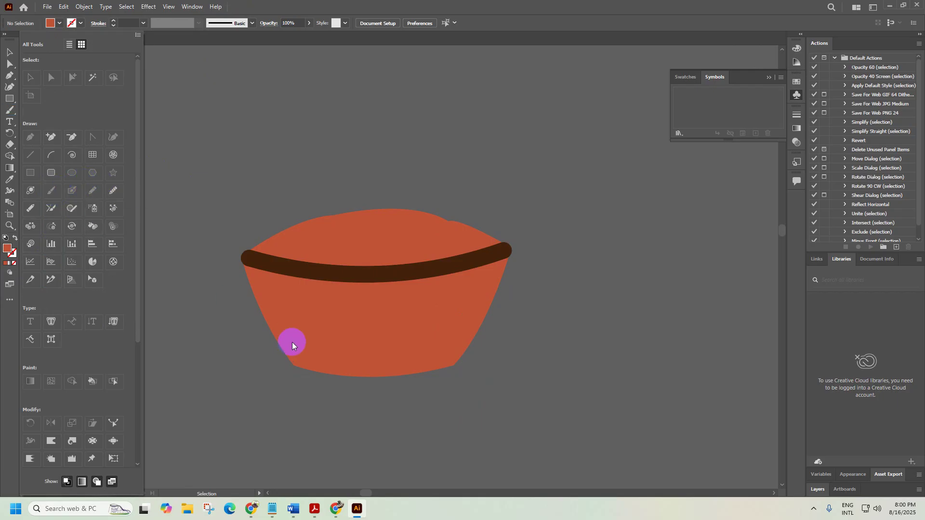
Try the Paintbrush tool with the orange cake selected, and return to the Selection tool
left_click(327, 315)
key("b")
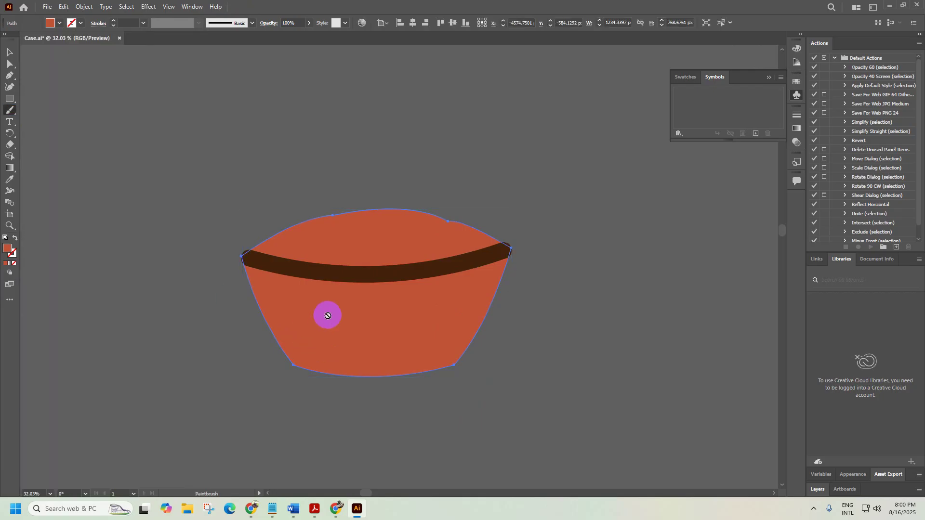
left_click(11, 54)
left_click(814, 510)
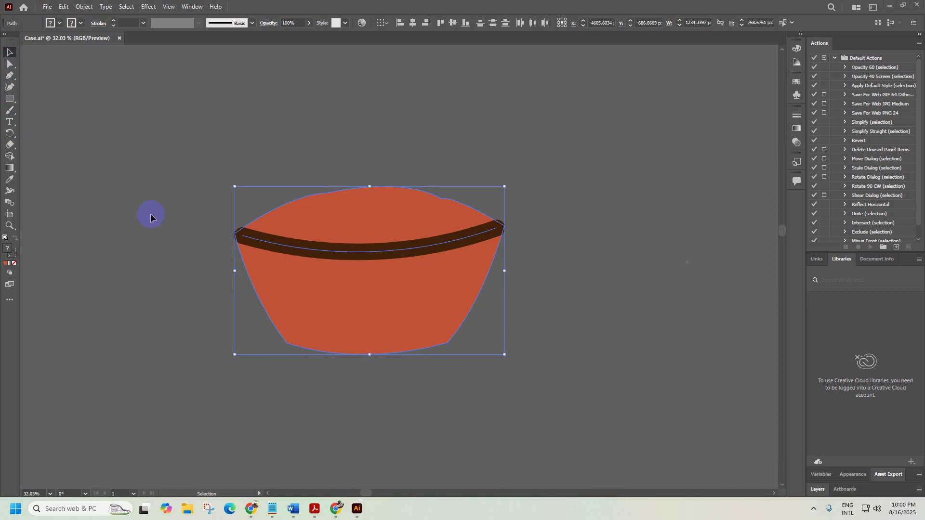
Deselect all artwork and display the document's brush collection
left_click(150, 216)
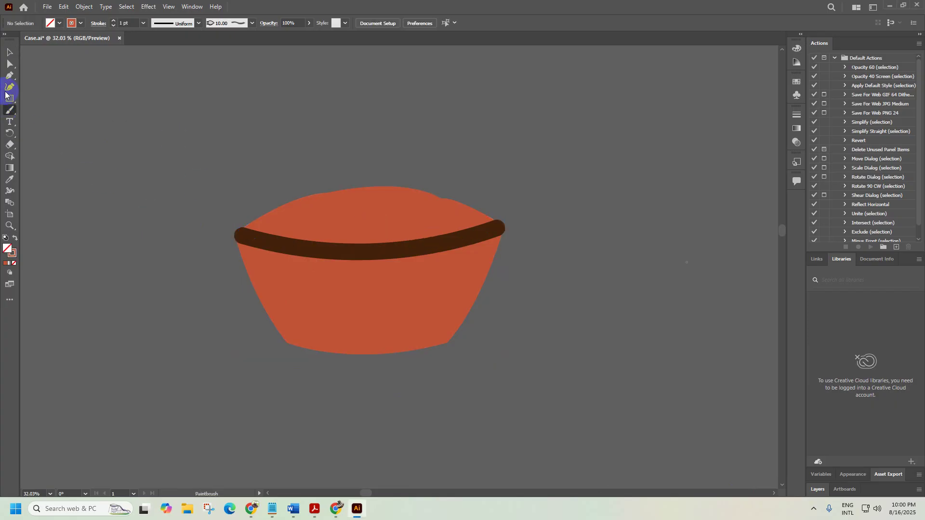
left_click(10, 51)
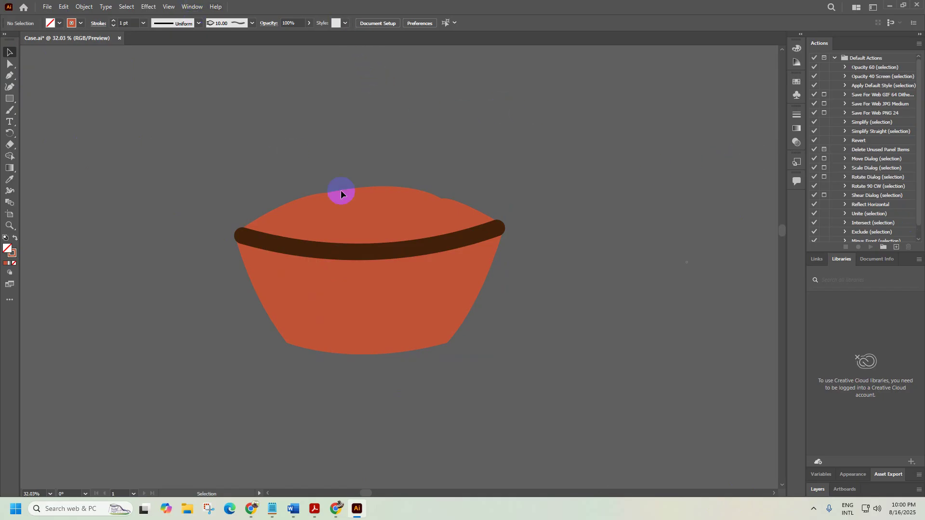
left_click(192, 8)
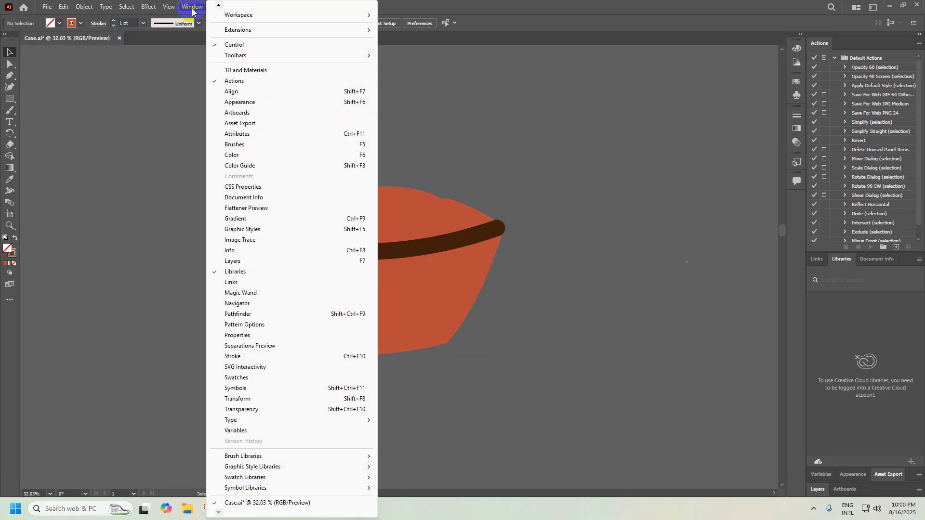
left_click(239, 147)
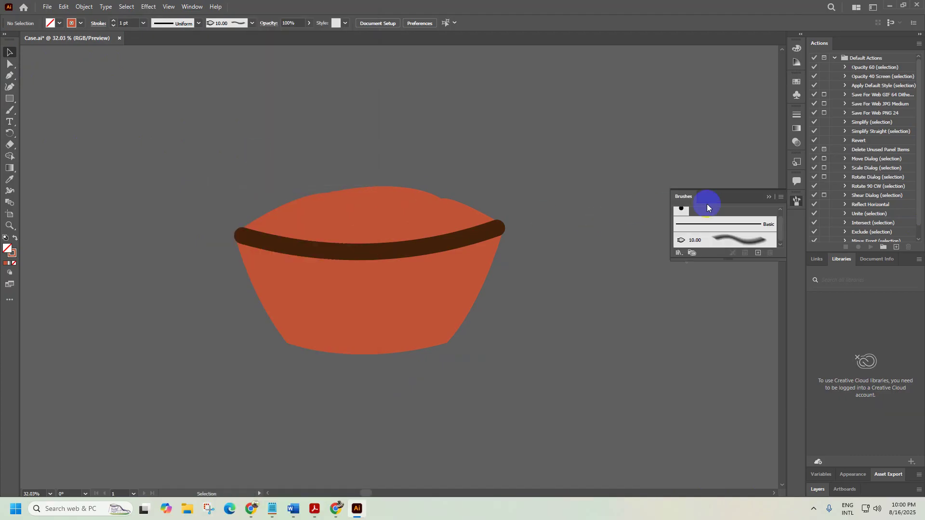
left_click(796, 201)
left_click(797, 202)
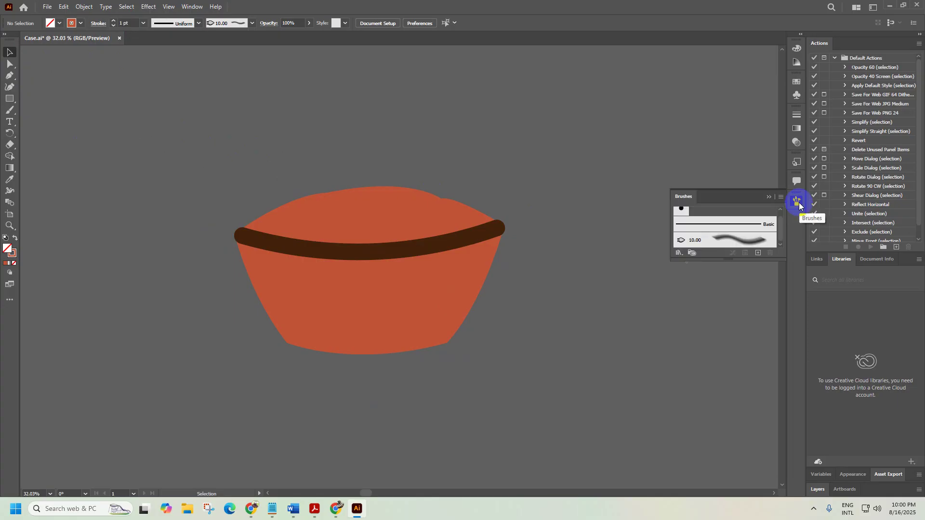
Find the Paintbrush in the complete tool list and make it the active tool
left_click(114, 130)
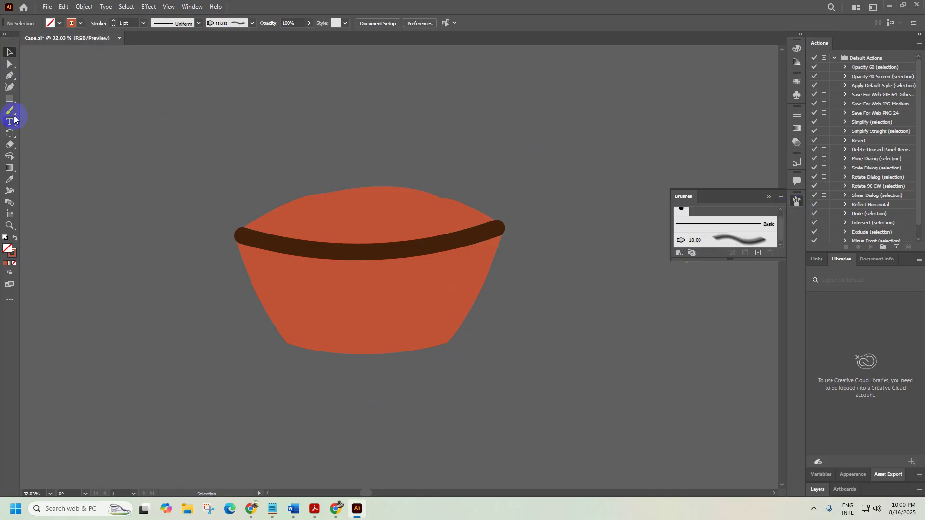
left_click(9, 300)
left_click(50, 194)
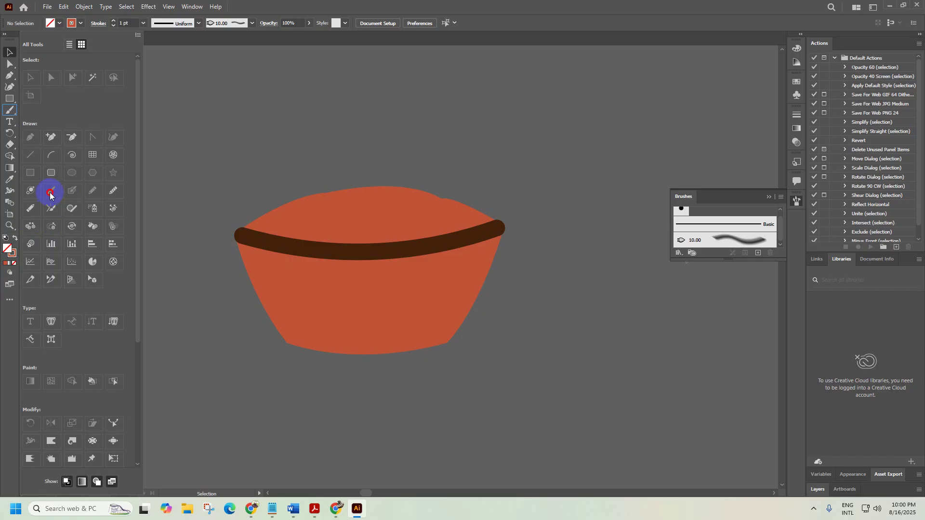
left_click_drag(50, 195, 11, 109)
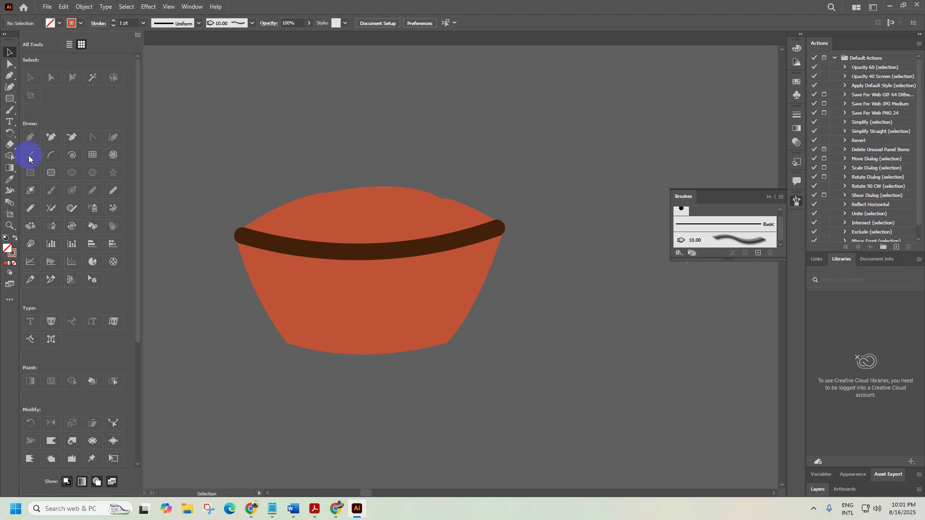
left_click(50, 189)
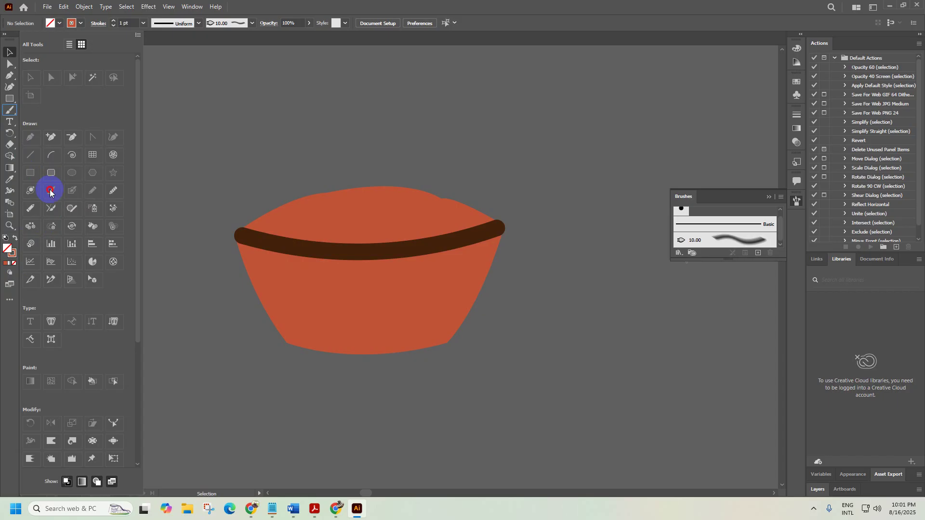
left_click_drag(10, 114, 27, 111)
key("b")
Try a few Paintbrush strokes on the empty area above the cake and pick the 10.00 bristle brush
left_click(201, 107)
left_click_drag(202, 104, 226, 153)
mouse_move(149, 153)
left_mouse_down()
mouse_move(181, 144)
mouse_move(180, 162)
left_mouse_up()
left_click(712, 238)
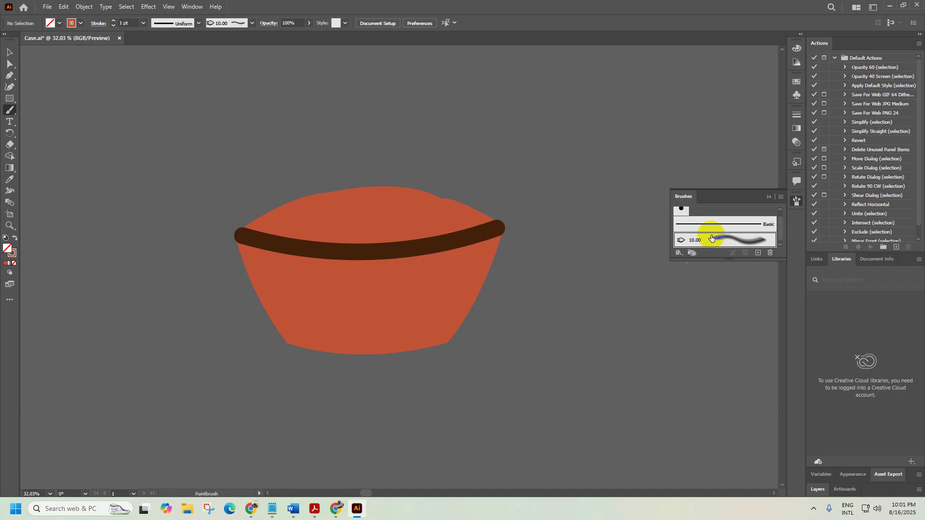
Configure the bristle brush as Round Fan with 300% length, 100% density, 99% thickness, 100% paint opacity and 100% stiffness
double_click(722, 240)
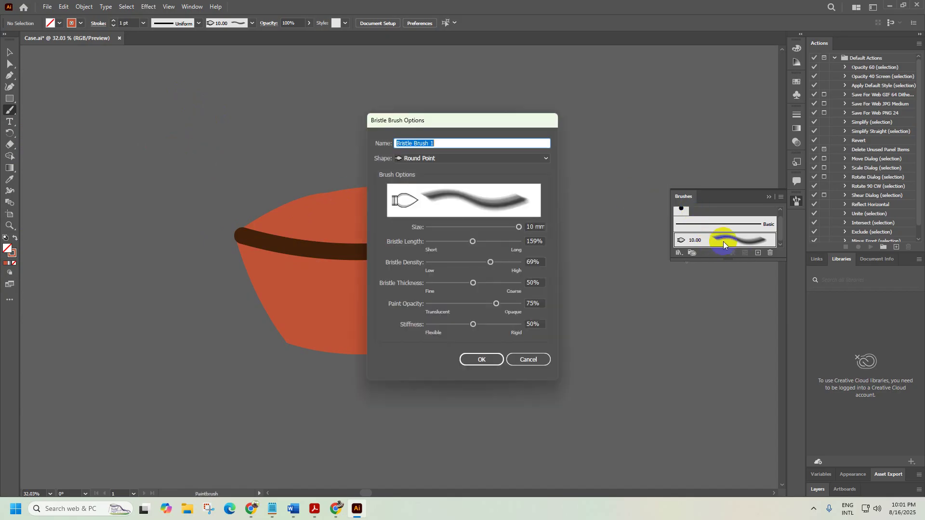
left_click_drag(470, 326, 532, 323)
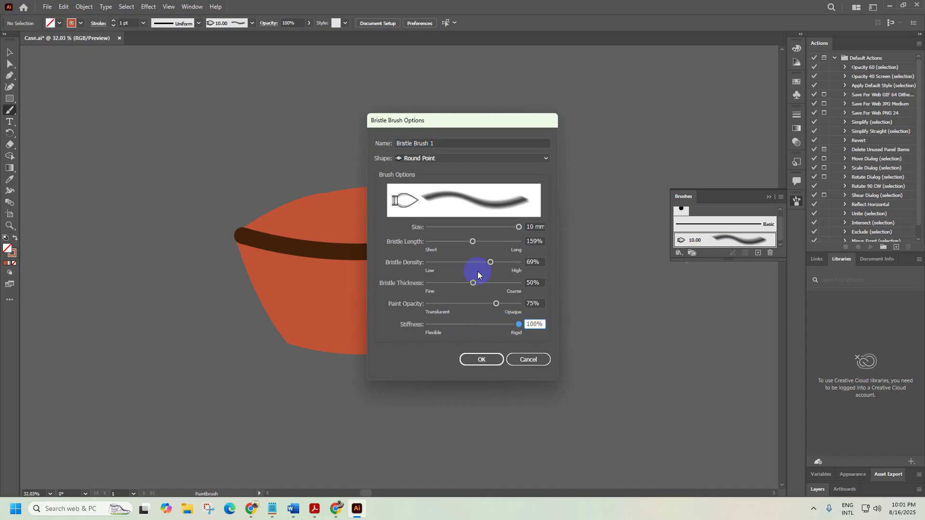
left_click_drag(478, 284, 522, 267)
left_click_drag(472, 242, 516, 241)
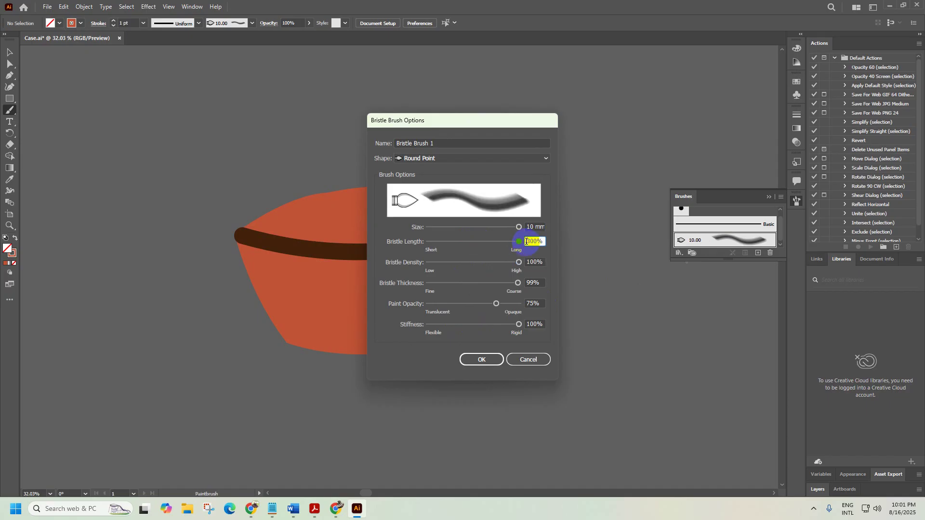
left_click(445, 160)
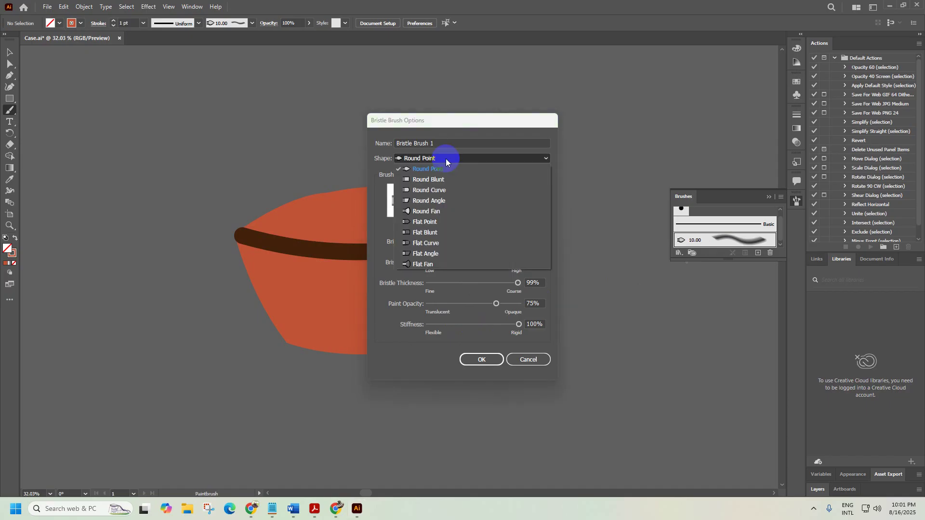
left_click(430, 213)
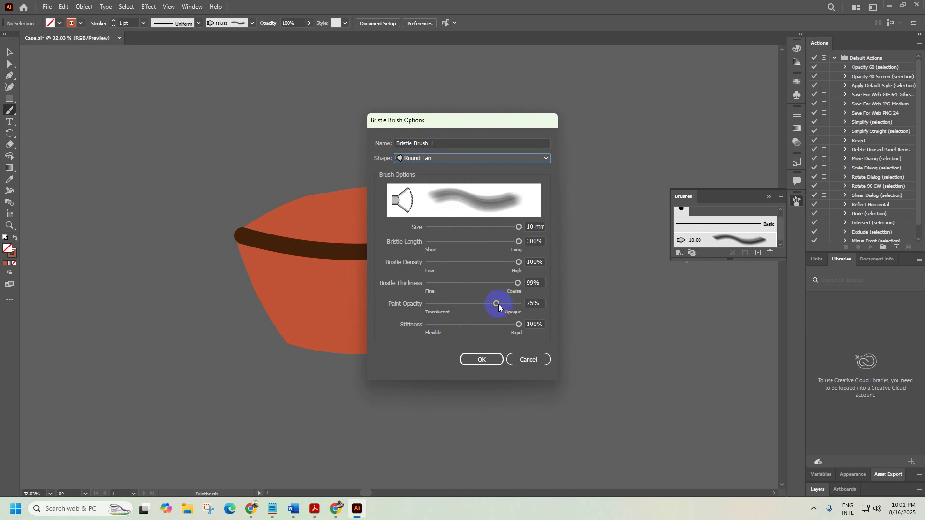
left_click_drag(496, 304, 519, 304)
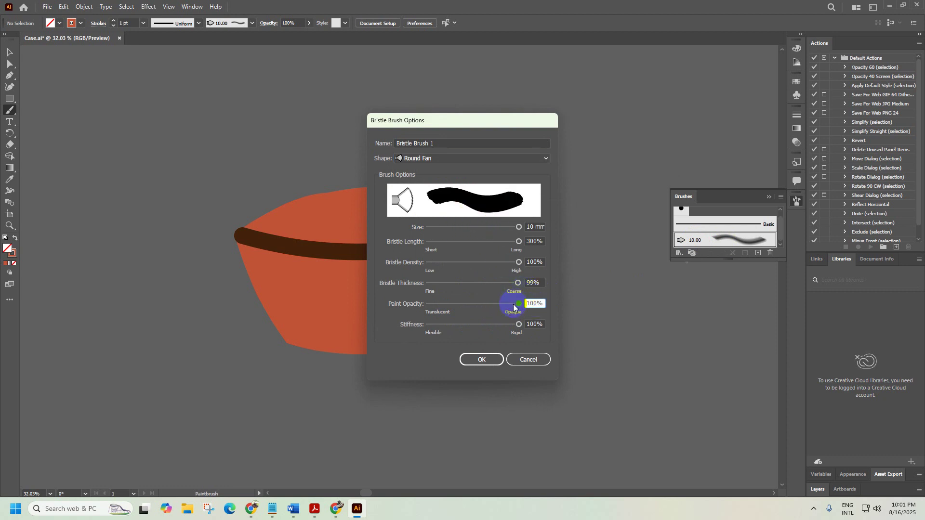
left_click(484, 359)
Paint a scattered trail of short orange test dabs above and beside the cake with the bristle brush
mouse_move(308, 126)
left_mouse_down()
mouse_move(328, 154)
mouse_move(370, 134)
mouse_move(377, 162)
mouse_move(413, 154)
mouse_move(444, 129)
mouse_move(472, 163)
left_mouse_up()
left_click_drag(535, 191, 544, 200)
mouse_move(551, 234)
left_mouse_down()
mouse_move(558, 242)
mouse_move(534, 275)
mouse_move(580, 299)
mouse_move(619, 289)
left_mouse_up()
Undo all the orange test dabs painted around the cake
key("ctrl+z")
key("ctrl+z")
key("ctrl+z")
key("ctrl+z")
key("ctrl+z")
key("ctrl+z")
key("ctrl+z")
key("ctrl+z")
key("ctrl+z")
key("ctrl+z")
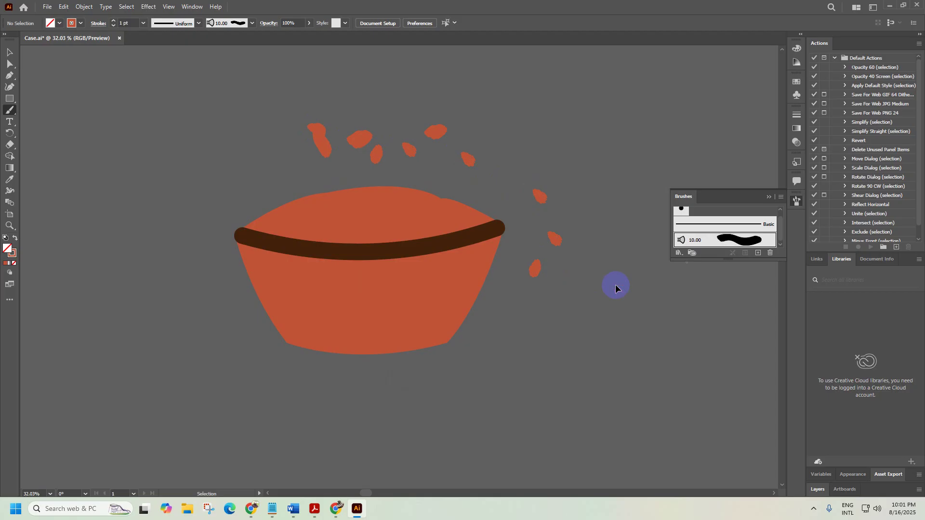
left_click(687, 241)
key("ctrl+z")
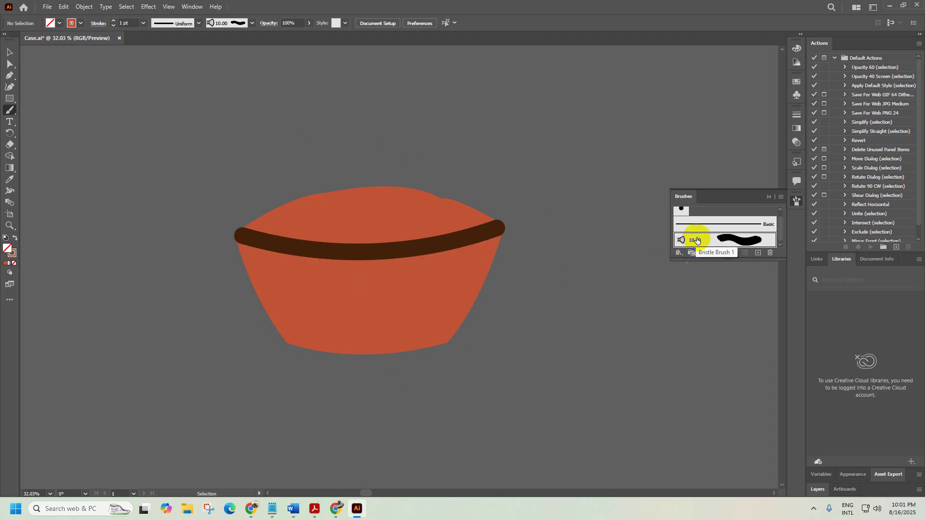
left_click(771, 195)
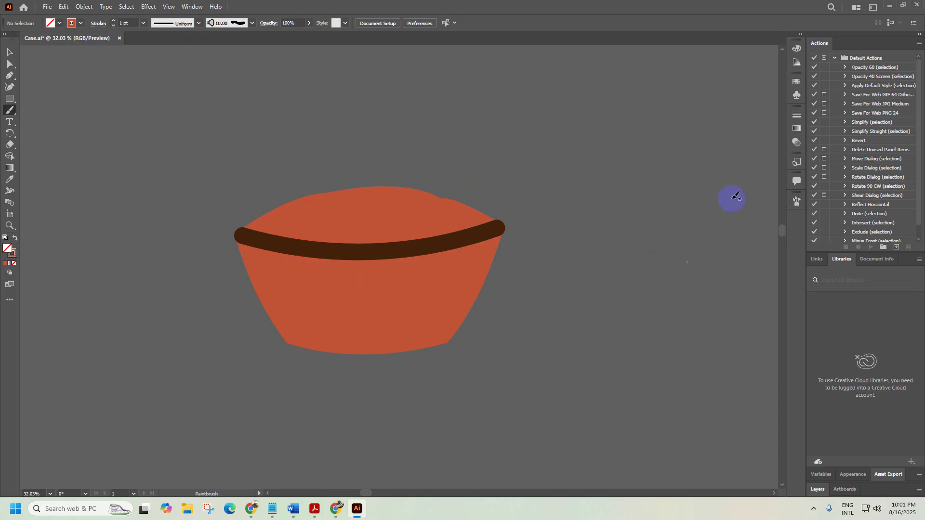
left_click(796, 203)
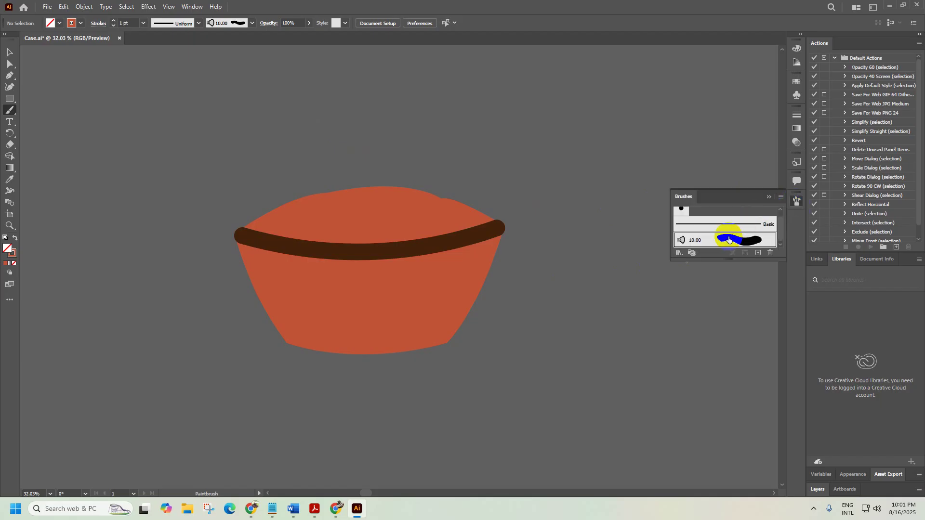
left_click(798, 204)
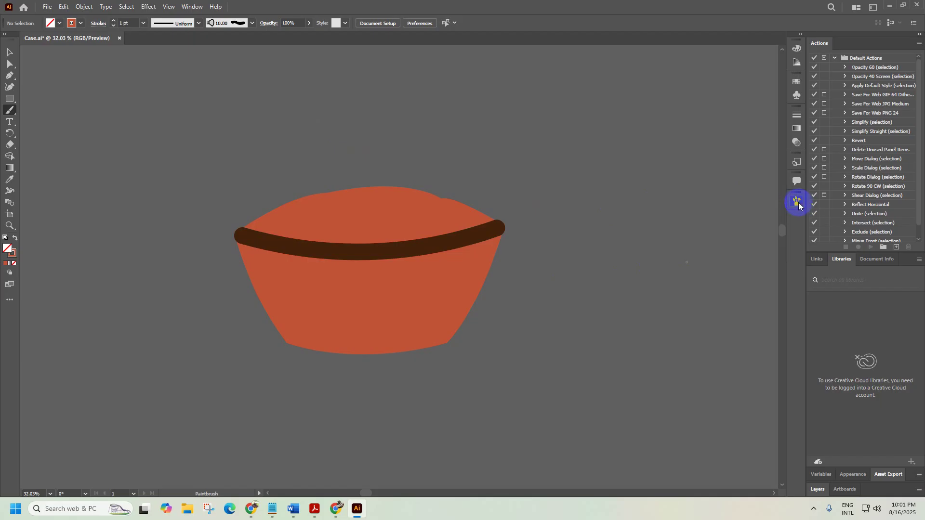
left_click(797, 203)
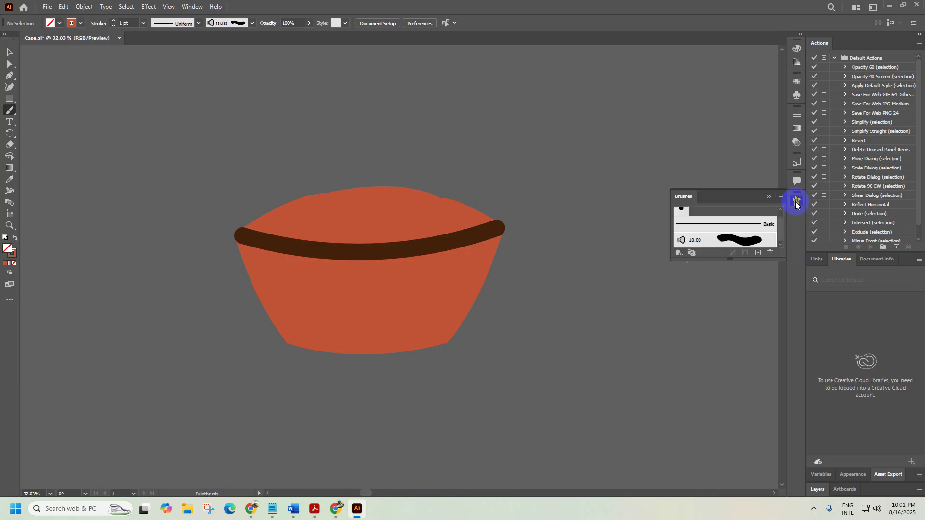
Change the bristle brush's shape to Round Angle, keep its size at 10 mm, and reopen the shape choices
double_click(733, 241)
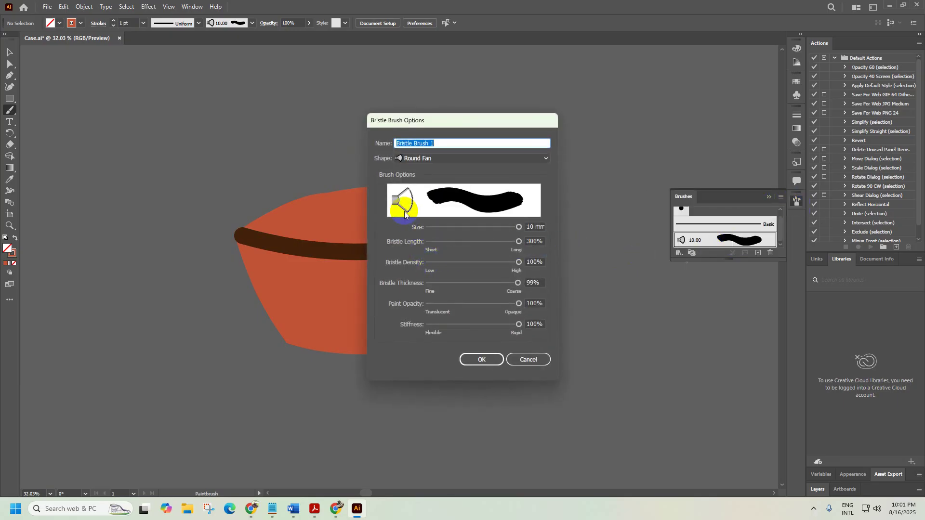
left_click(424, 159)
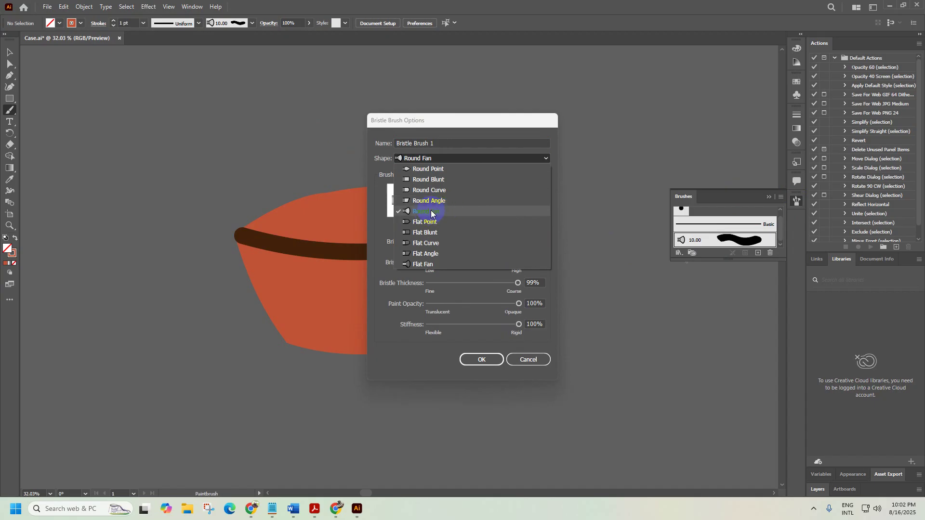
left_click(429, 201)
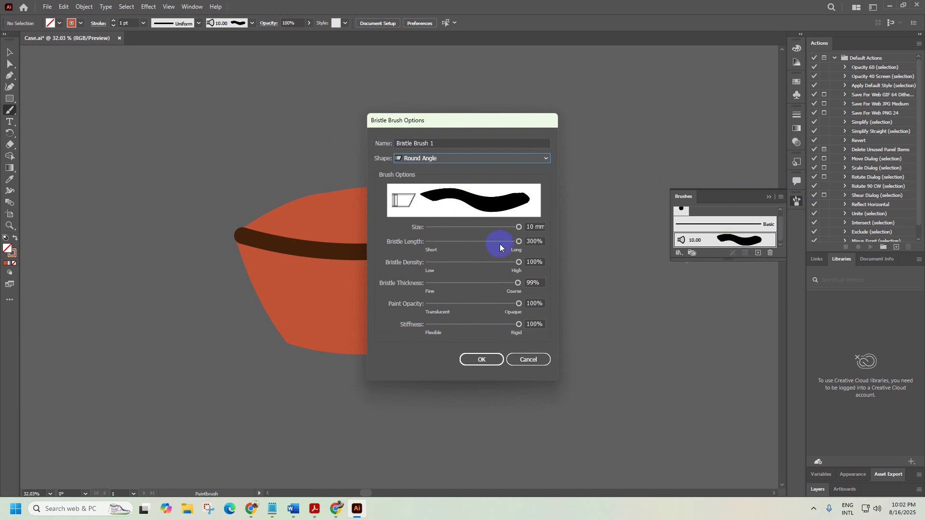
left_click(517, 229)
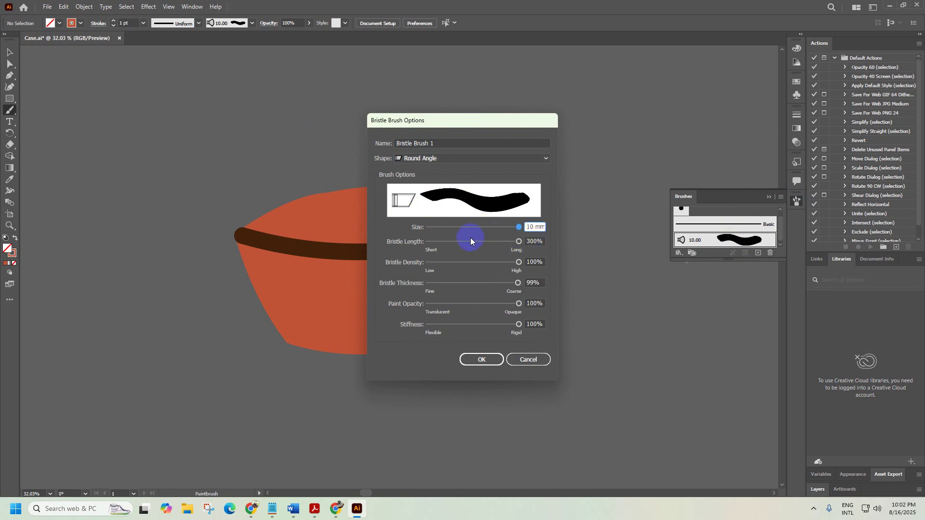
left_click(432, 158)
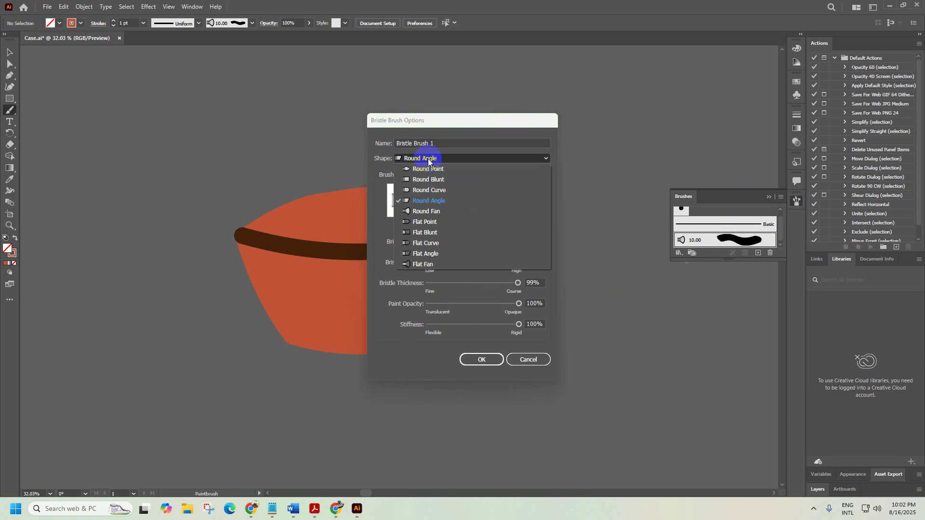
Try the Round Curve shape for the bristle brush and set the shape to Round Point
left_click(432, 190)
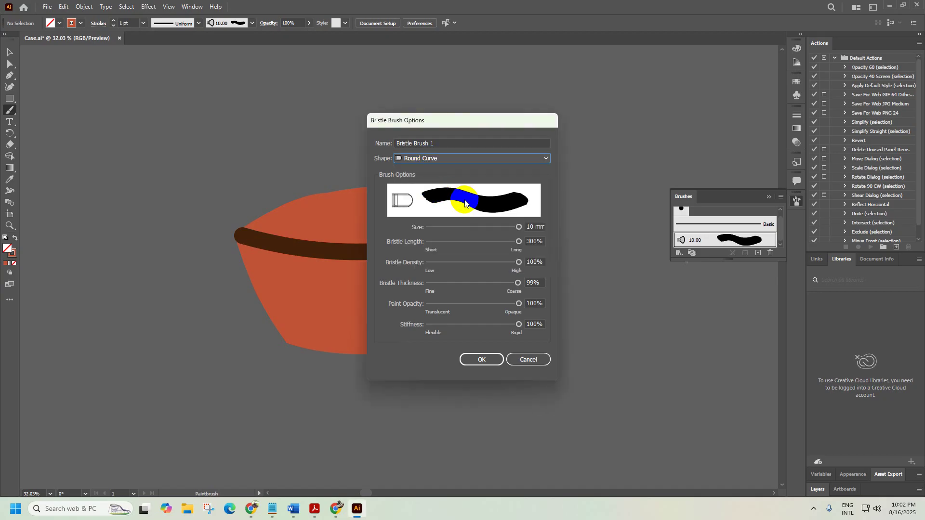
left_click(437, 159)
left_click(436, 169)
left_click(449, 162)
left_click(448, 159)
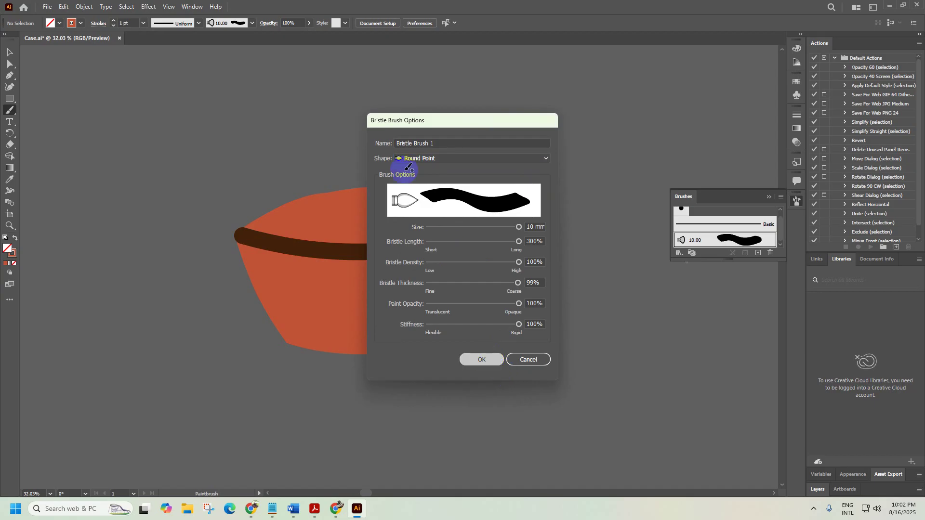
key("Return")
Paint a few test strokes with the Round Point bristle brush and undo them all
mouse_move(388, 132)
left_mouse_down()
mouse_move(430, 149)
mouse_move(439, 183)
mouse_move(481, 180)
mouse_move(494, 215)
left_mouse_up()
left_click_drag(540, 252, 543, 252)
key("ctrl+z")
key("ctrl+z")
key("ctrl+z")
key("ctrl+z")
key("ctrl+z")
key("ctrl+z")
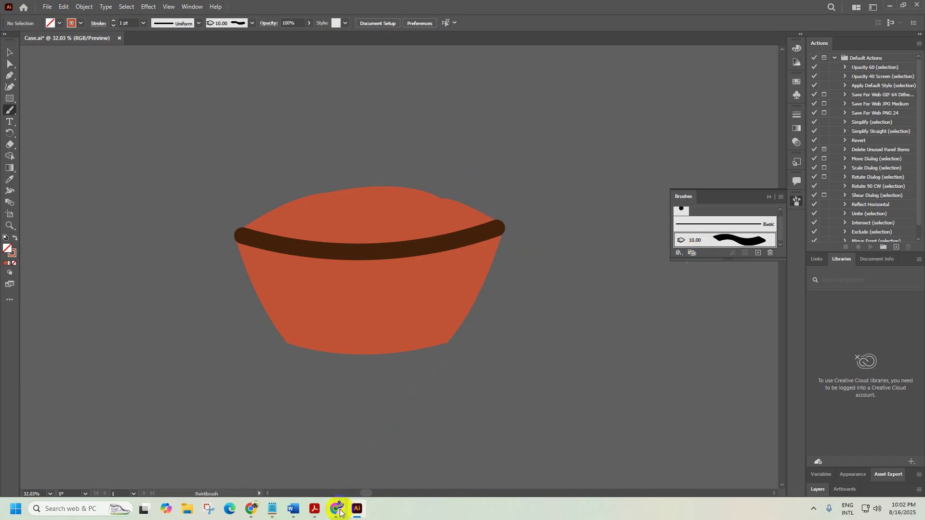
After checking the reference cake in Chrome, set the bristle brush's shape to Round Fan and its size to about 6.5 mm
left_click(340, 512)
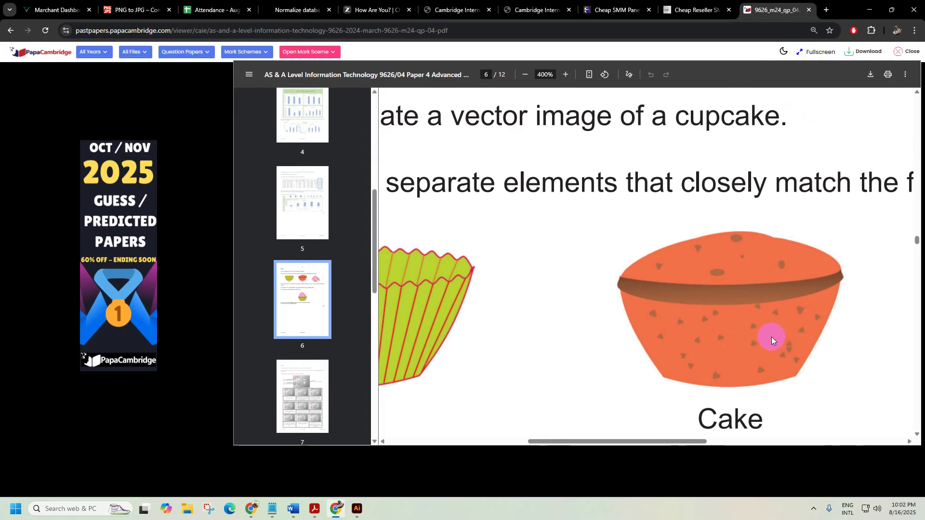
key("alt+Tab")
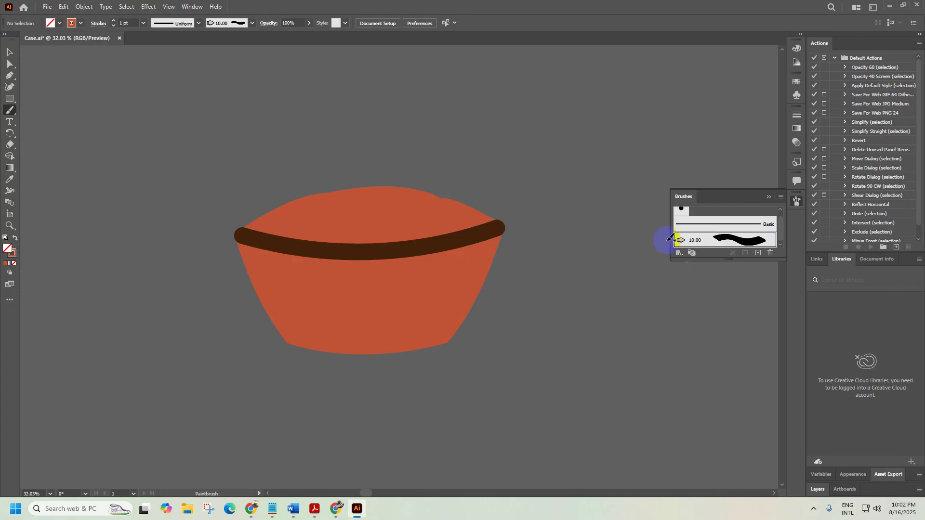
double_click(700, 241)
left_click(454, 158)
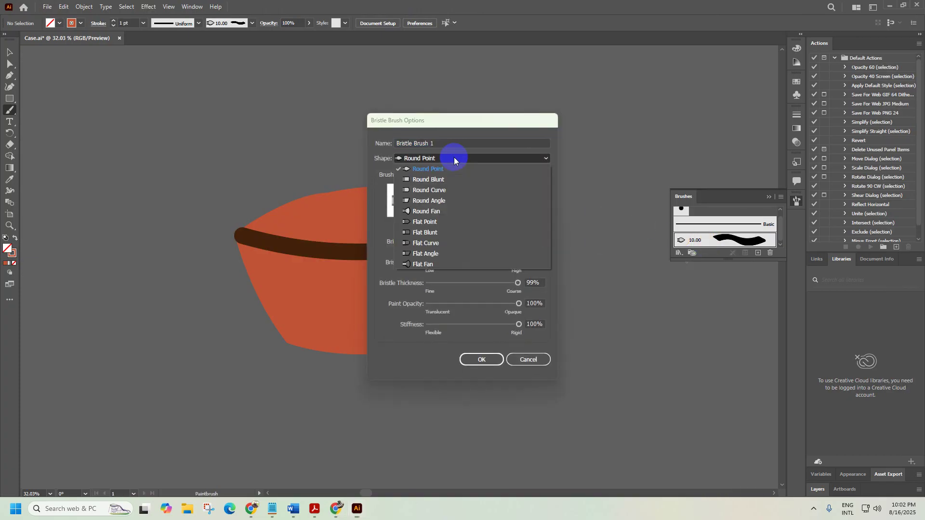
left_click(425, 215)
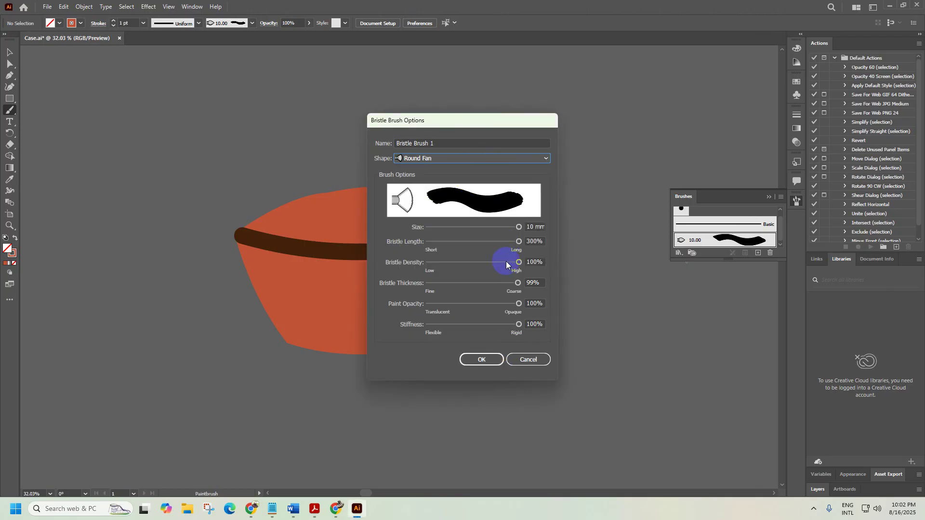
left_click_drag(519, 227, 480, 231)
left_click(481, 359)
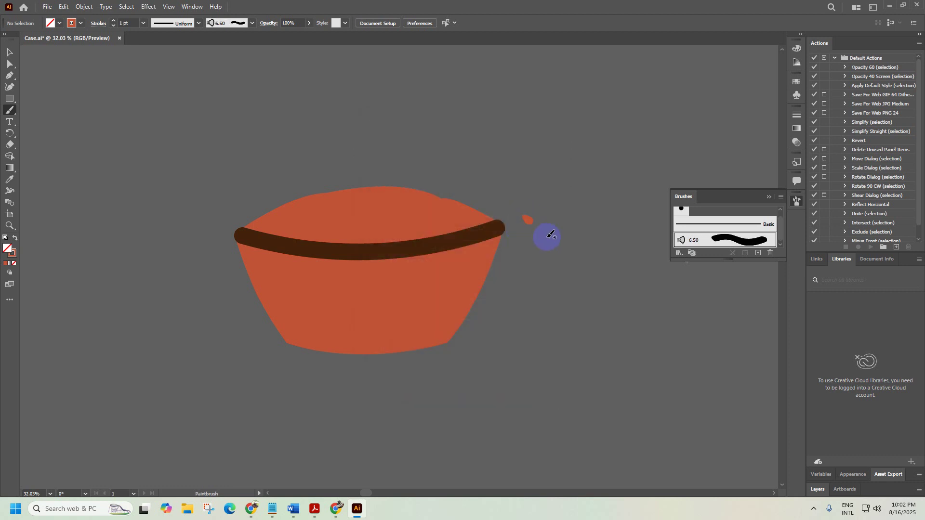
Paint short test specks beside the cake with the Round Fan brush and undo them all
left_click_drag(554, 265, 551, 271)
left_click_drag(565, 321, 590, 324)
mouse_move(591, 288)
left_mouse_down()
mouse_move(584, 296)
mouse_move(605, 321)
mouse_move(635, 337)
left_mouse_up()
left_click_drag(603, 378, 606, 384)
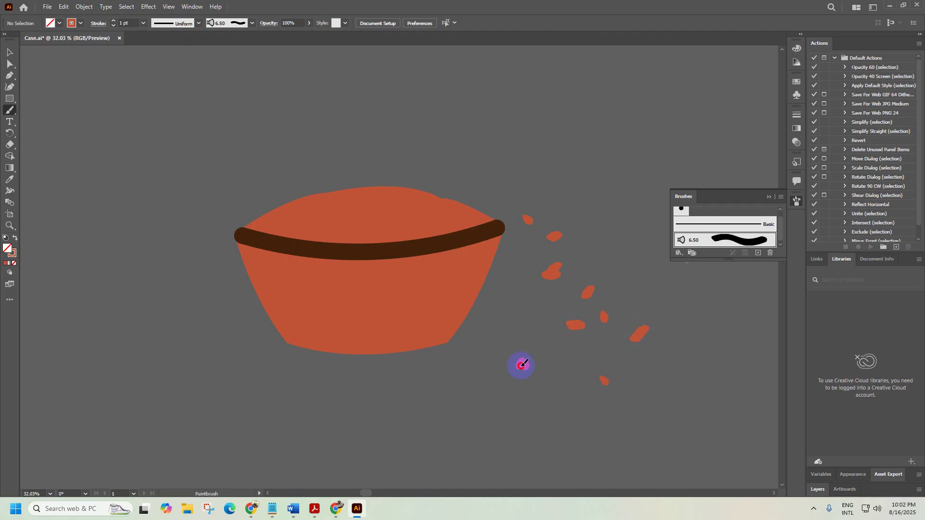
left_click_drag(517, 368, 524, 367)
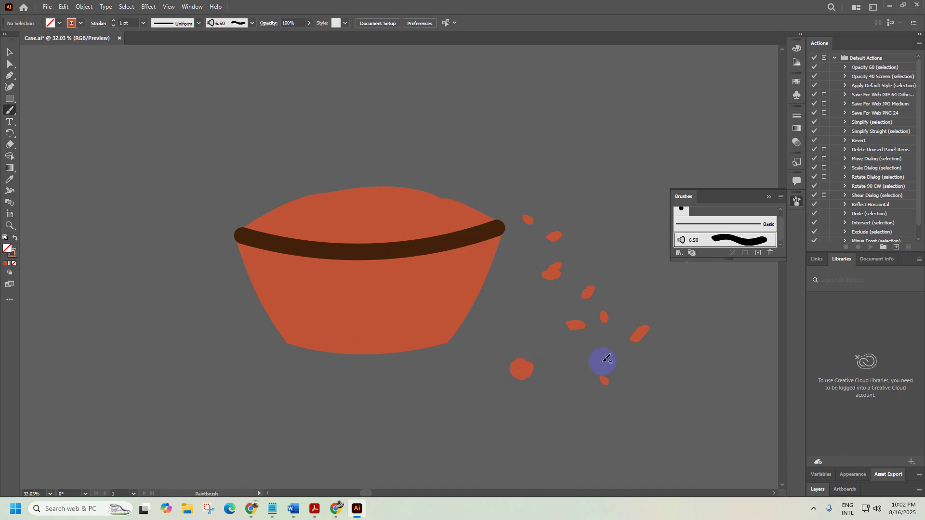
left_click_drag(549, 273, 560, 276)
key("ctrl+z")
key("ctrl+z")
key("ctrl+z")
key("ctrl+z")
key("ctrl+z")
key("ctrl+z")
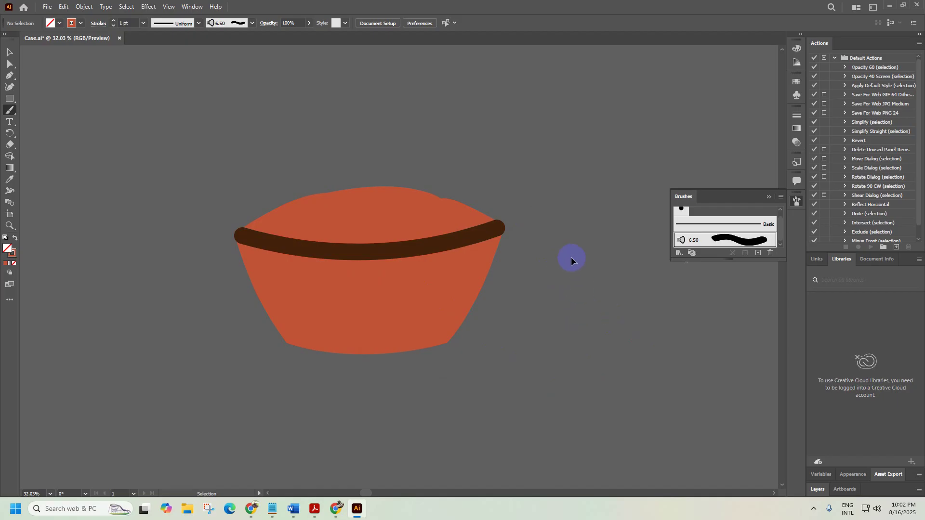
Switch to the exam paper in Chrome and examine the reference cake's brown band and speckles
left_click(335, 509)
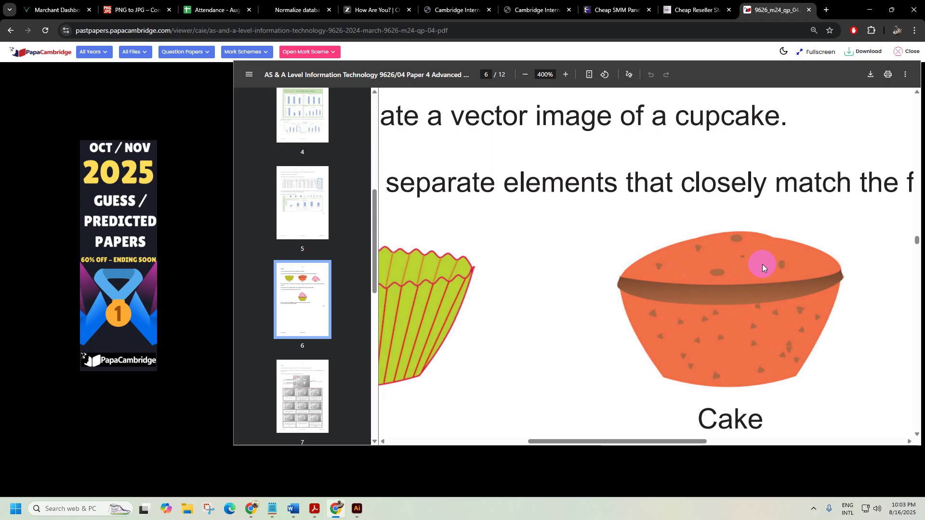
left_click(870, 15)
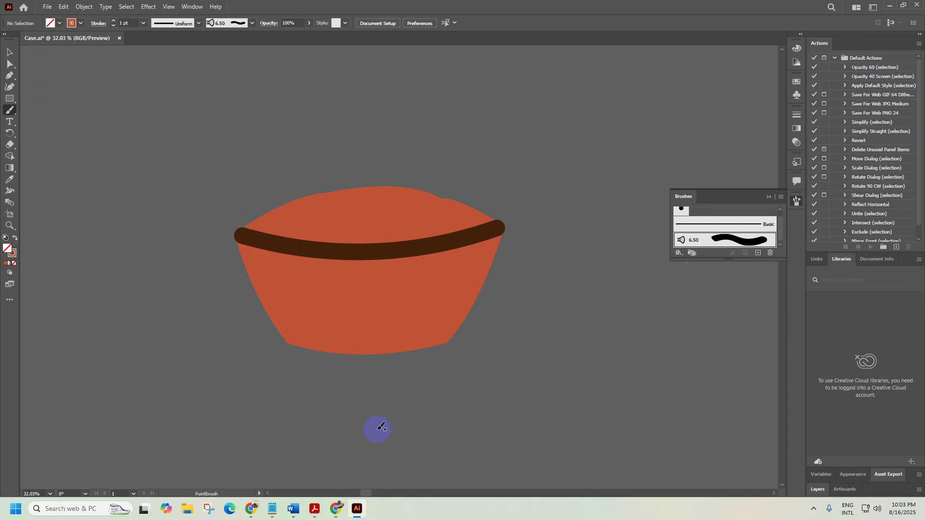
left_click(332, 514)
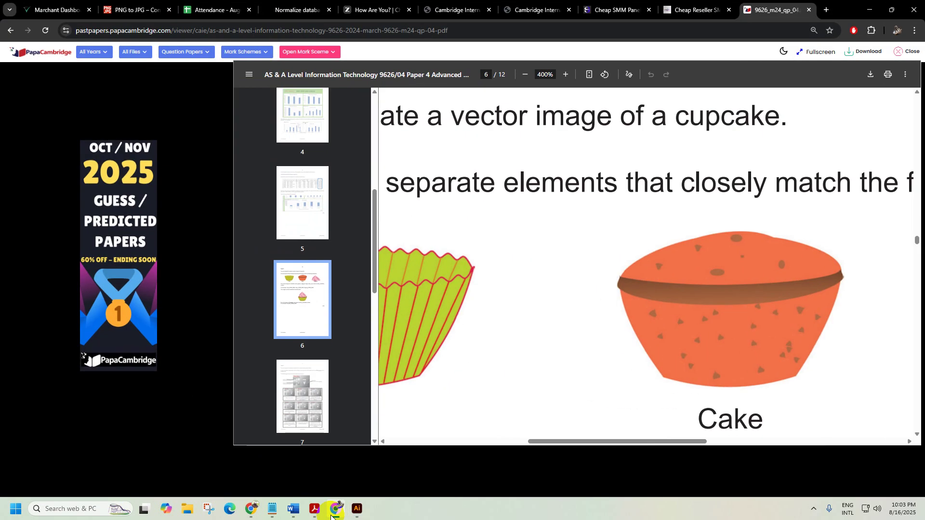
left_click(333, 513)
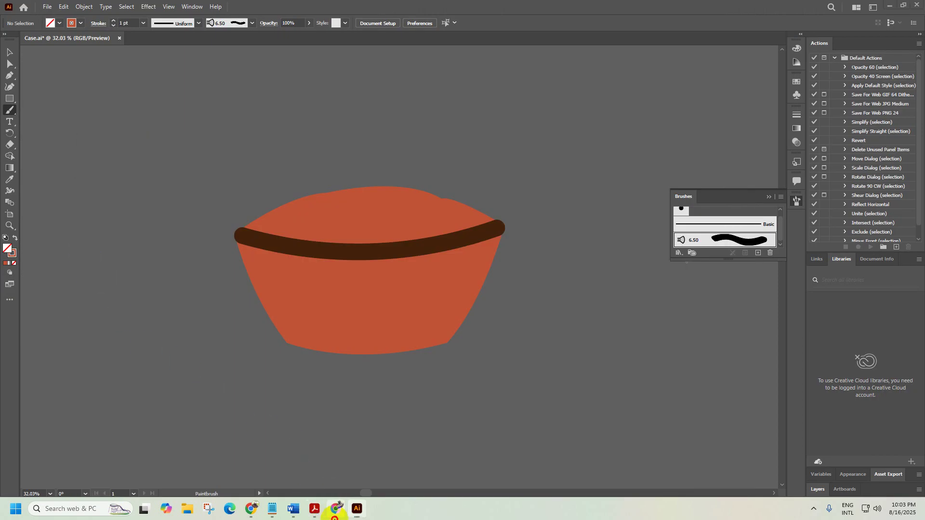
left_click(336, 510)
left_click(666, 334)
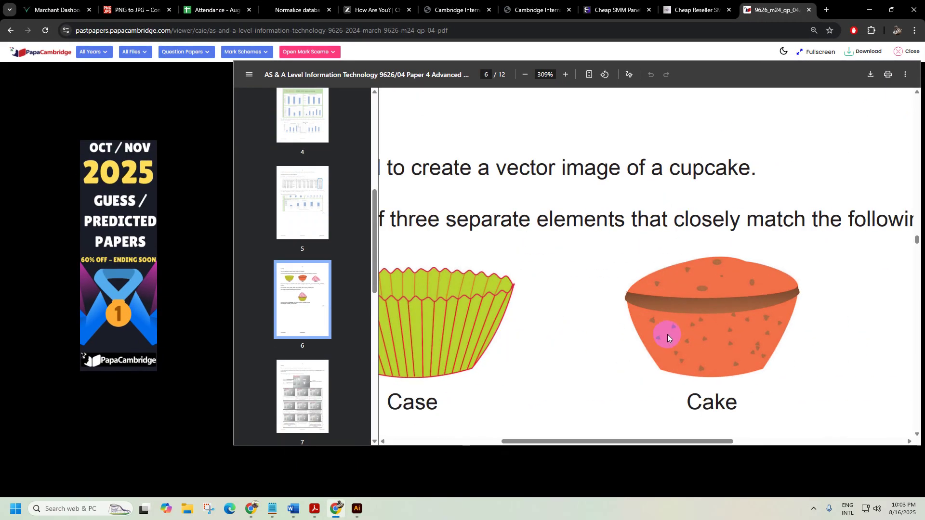
scroll(699, 310, "up", 1, "ctrl")
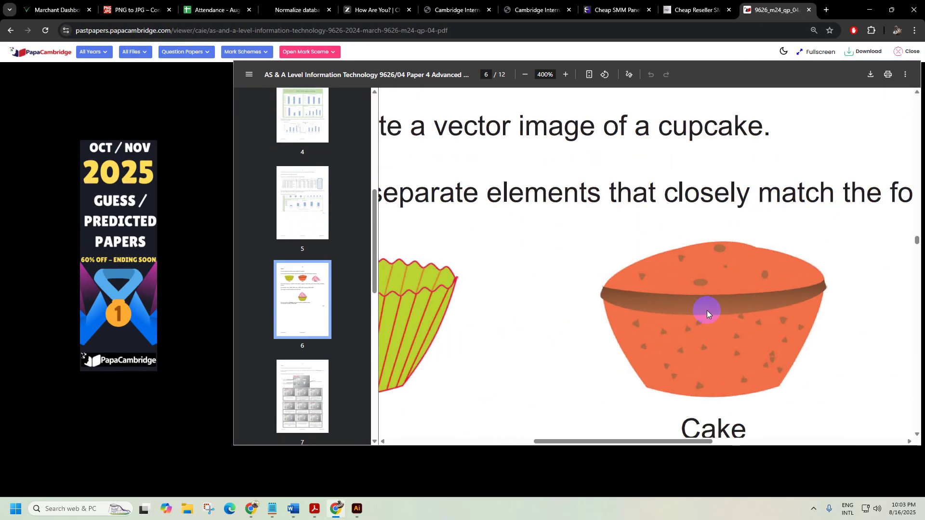
left_click(870, 10)
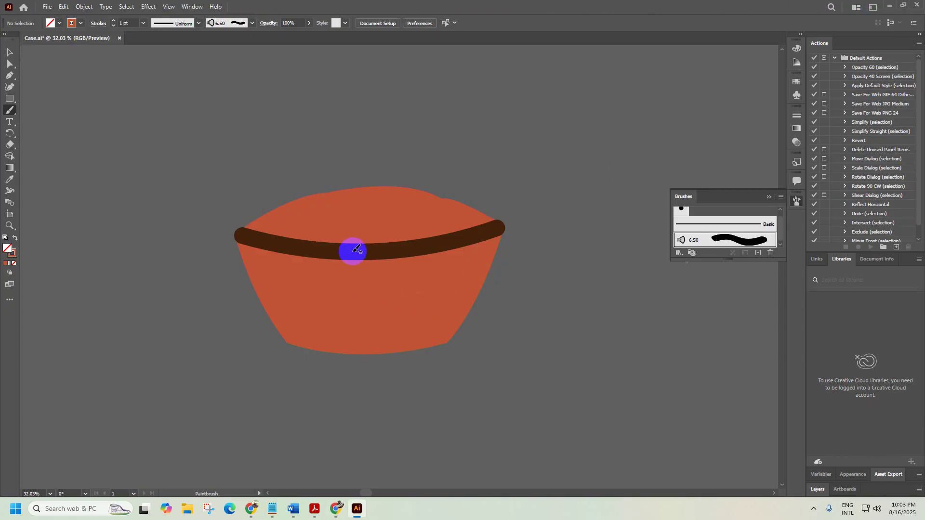
Apply a white-to-black linear gradient to the stroke of the brown band across the cake
left_click(9, 52)
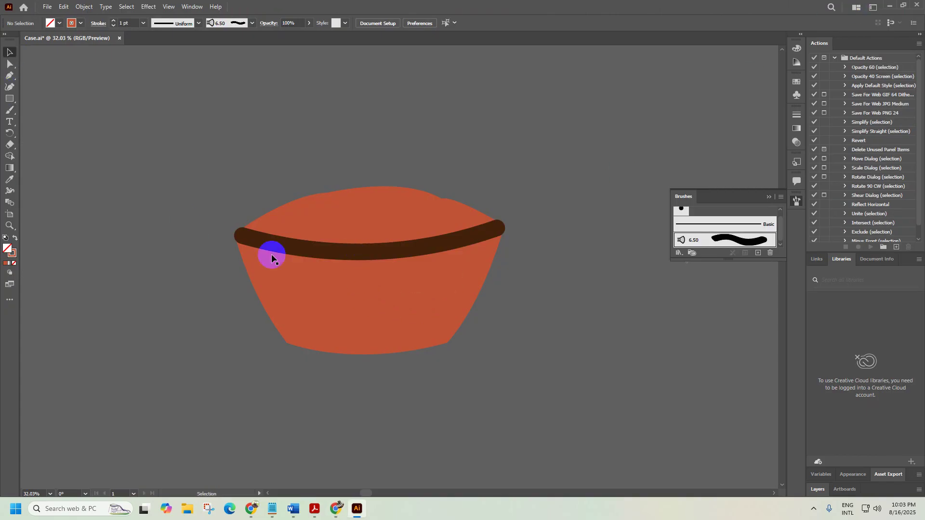
left_click(300, 250)
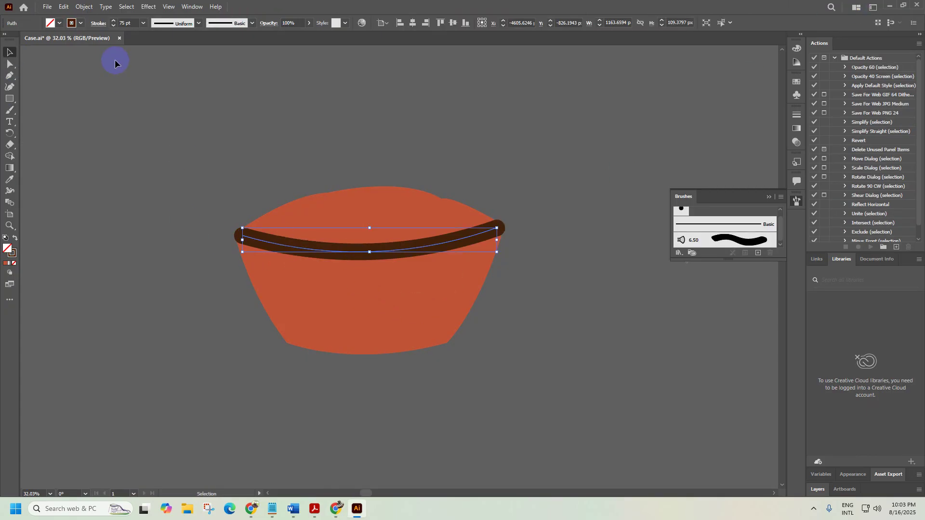
left_click(796, 128)
left_click(745, 183)
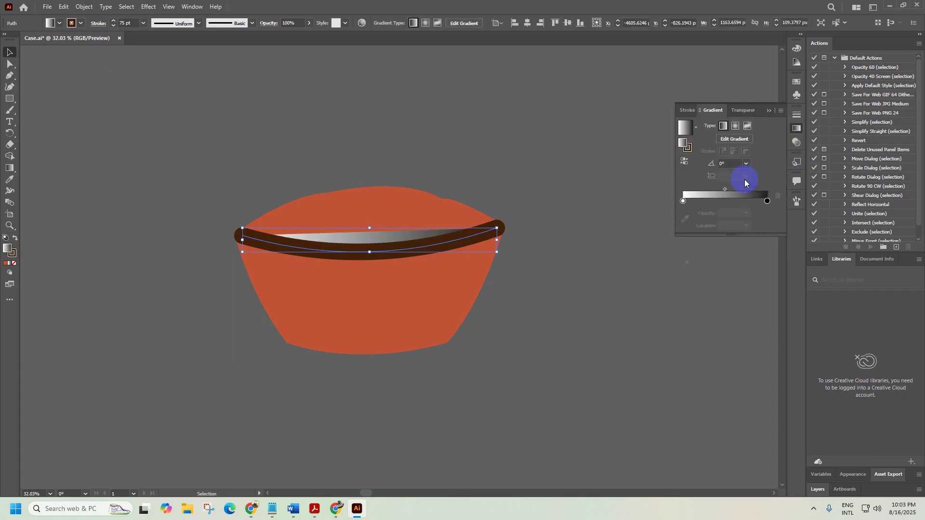
key("ctrl+z")
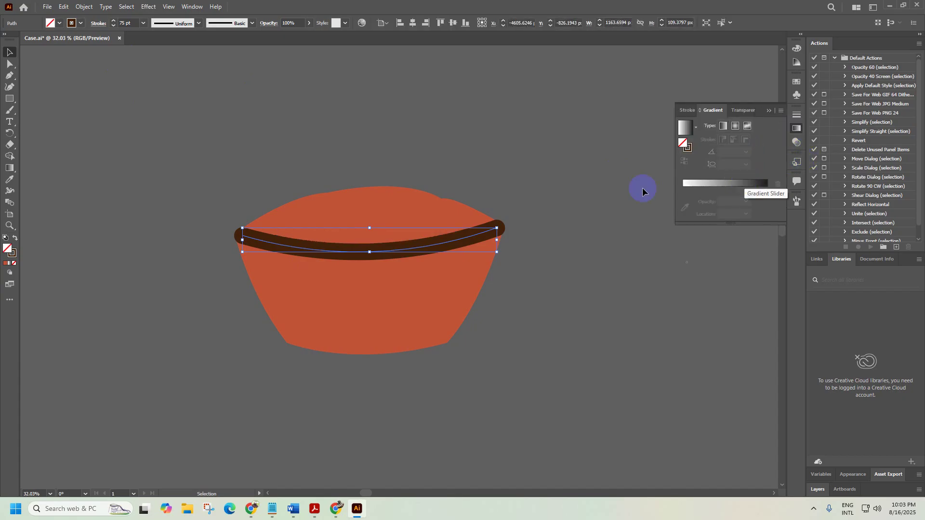
left_click(15, 238)
key("ctrl+z")
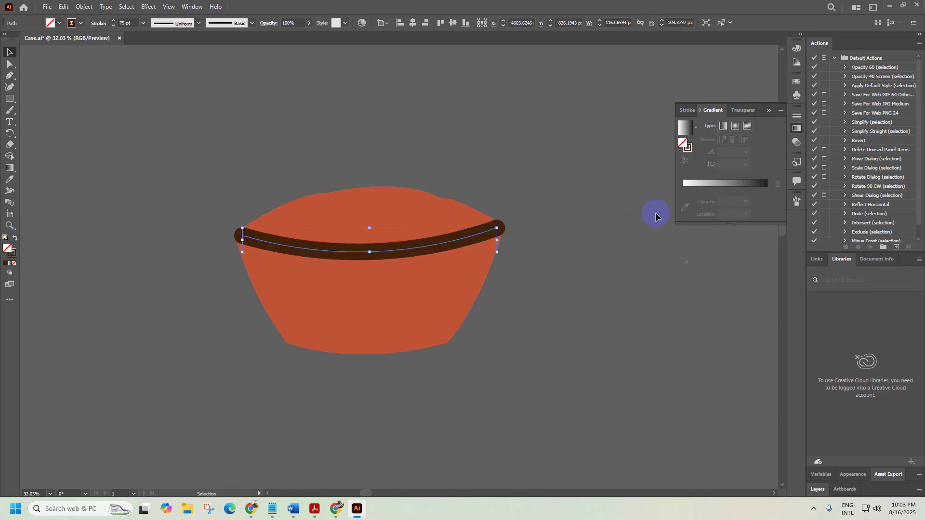
left_click(727, 186)
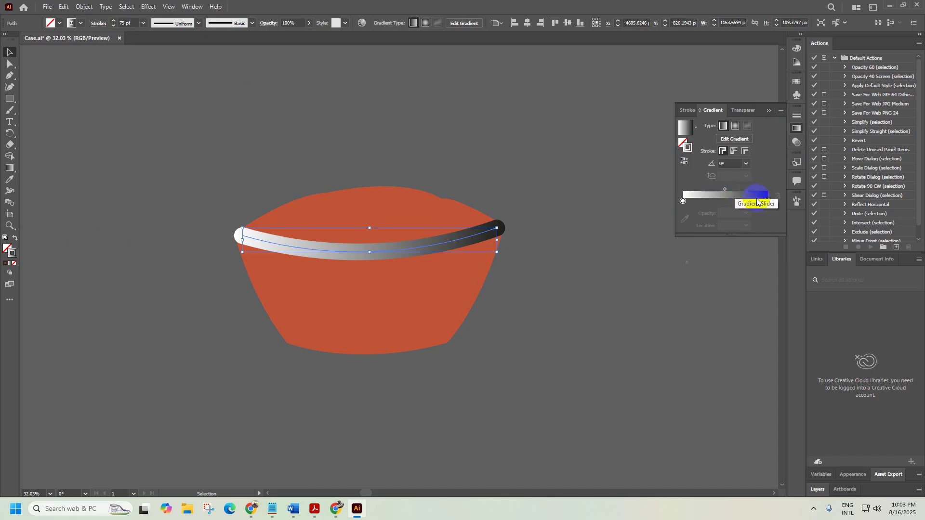
Try a -90° angle on the band's stroke gradient, followed by the radial gradient type
left_click(747, 167)
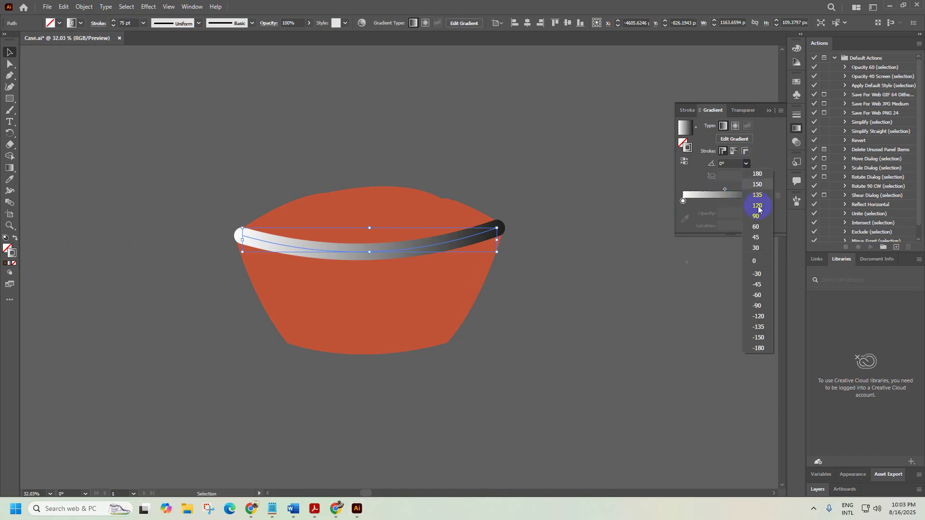
left_click(760, 306)
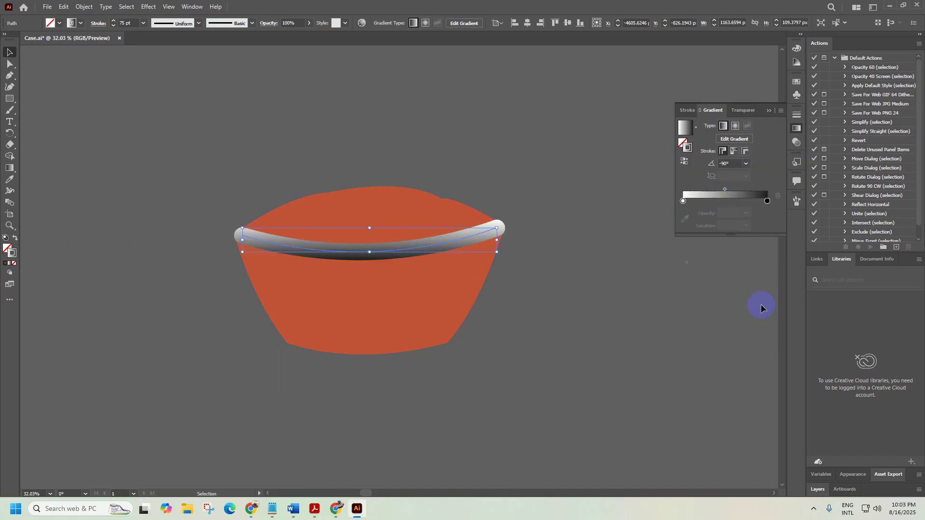
left_click(735, 126)
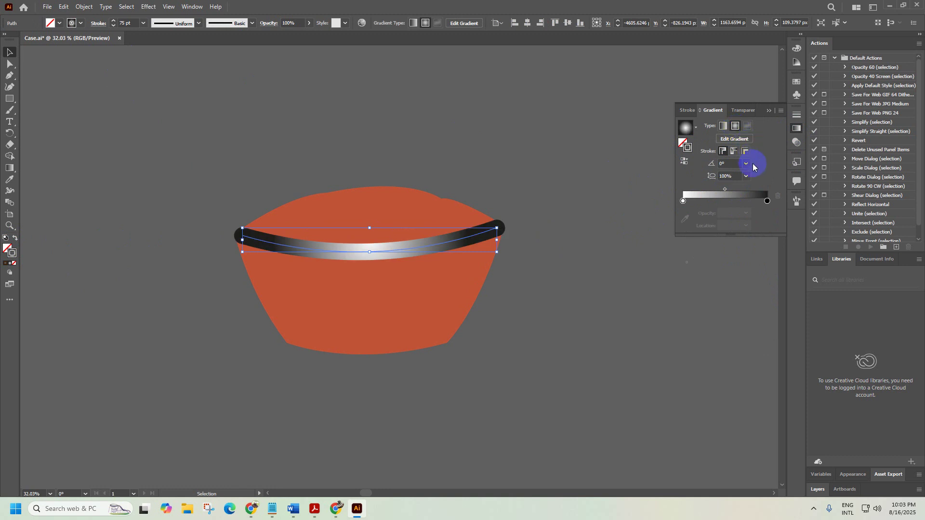
mouse_move(768, 201)
left_mouse_down()
mouse_move(755, 202)
mouse_move(782, 202)
left_mouse_up()
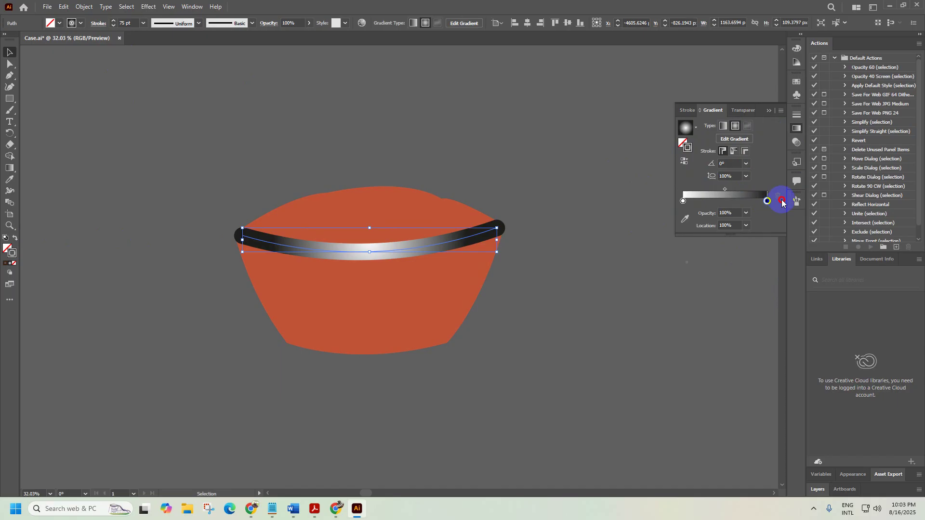
left_click(733, 152)
left_click(735, 138)
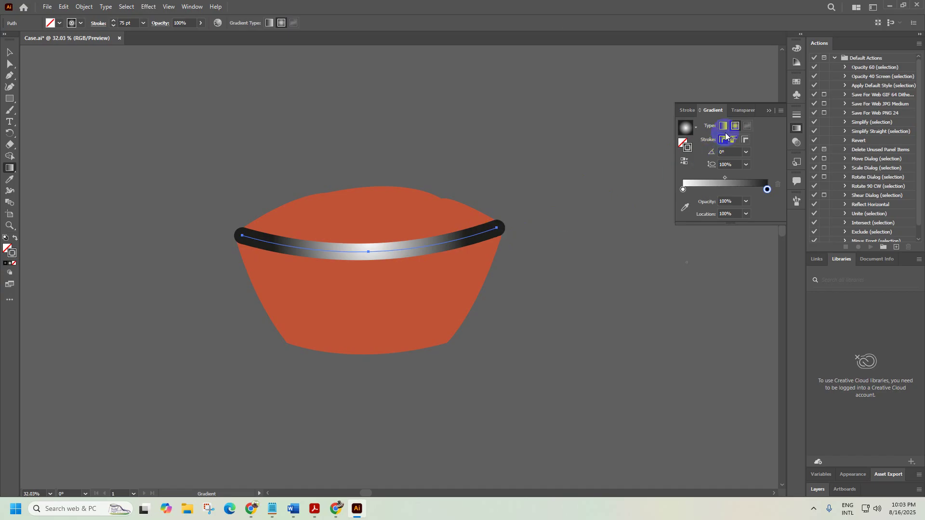
Make the band's stroke gradient linear at -90°, move its black stop to about 80%, and open that stop's colour options
left_click(723, 126)
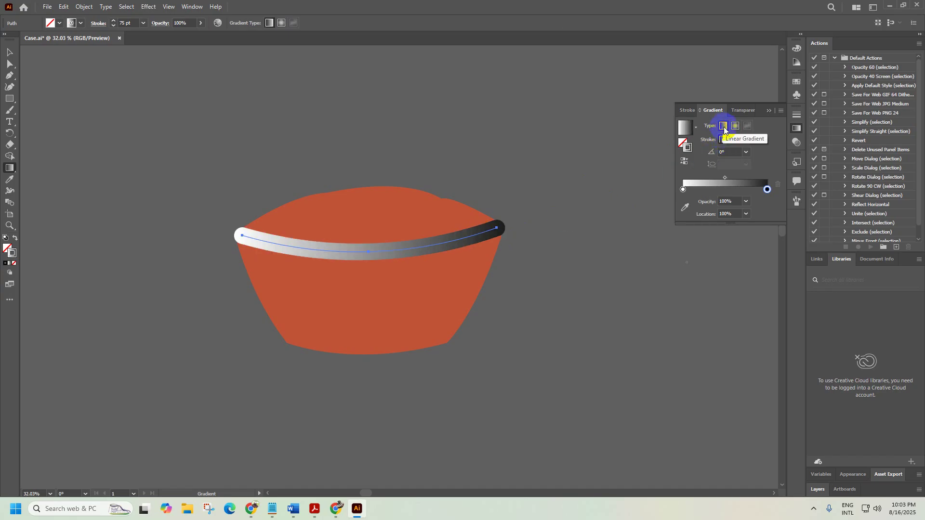
left_click(746, 152)
left_click(751, 275)
mouse_move(766, 189)
left_mouse_down()
mouse_move(737, 188)
mouse_move(755, 193)
left_mouse_up()
double_click(751, 192)
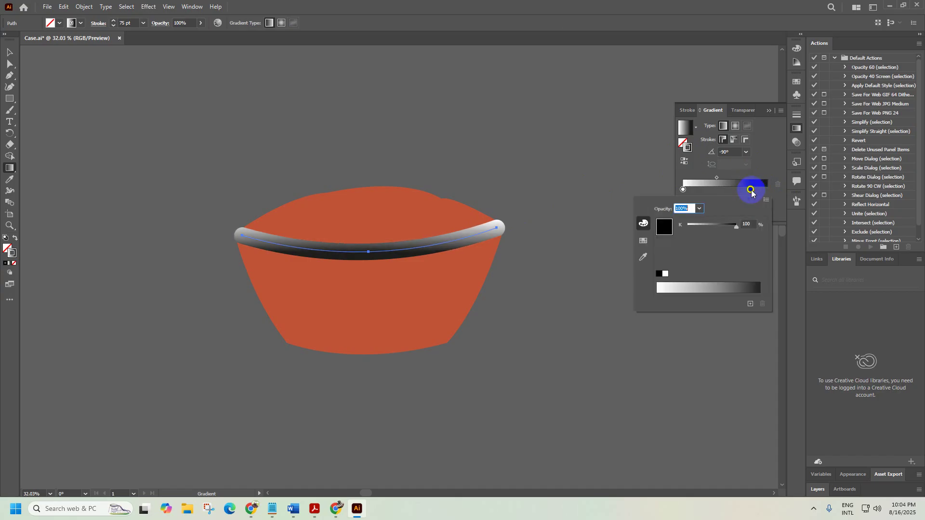
After rechecking the reference cake in Chrome, set the stroke gradient's angle to 90° and its black stop's location to about 41%
left_click(337, 509)
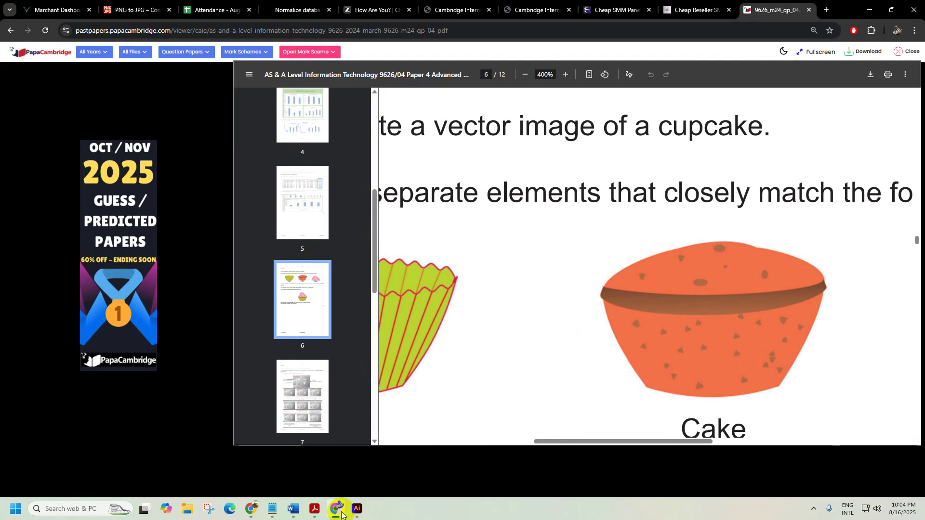
left_click(341, 515)
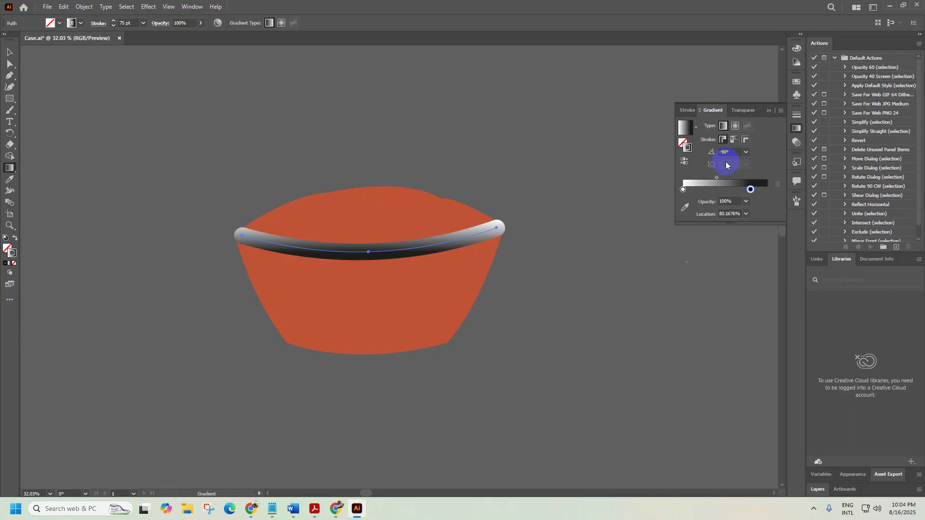
left_click(746, 152)
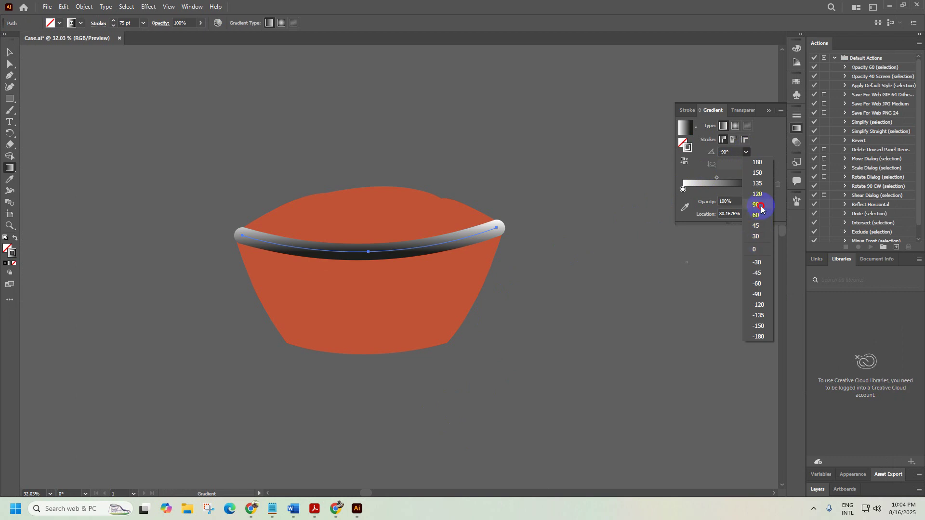
left_click(756, 205)
left_click_drag(751, 189, 717, 192)
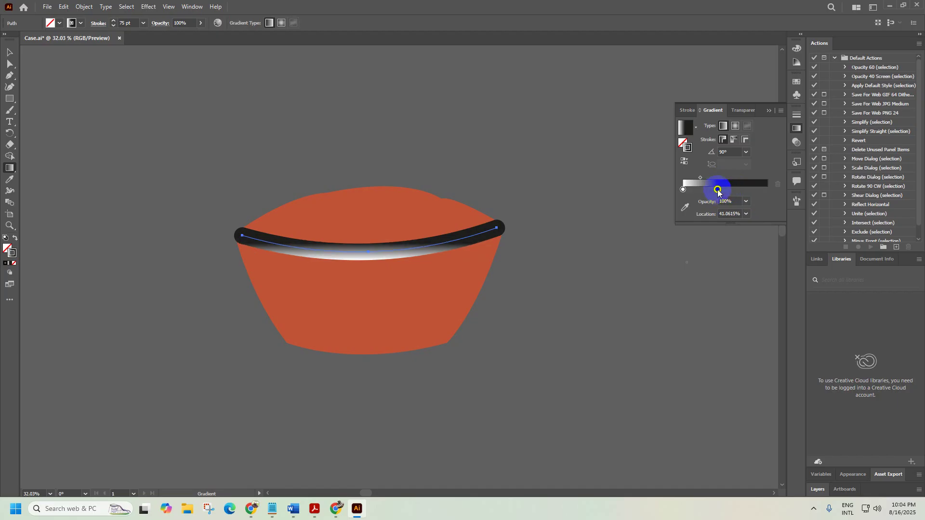
Switch the band gradient's black stop to RGB and recolour it dark brown, #6A3B00
double_click(717, 189)
left_click(648, 242)
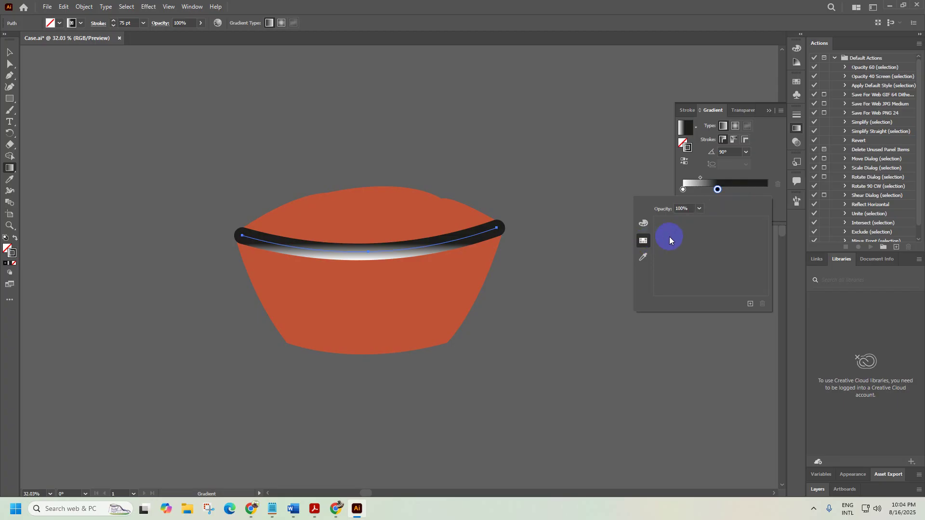
left_click(643, 223)
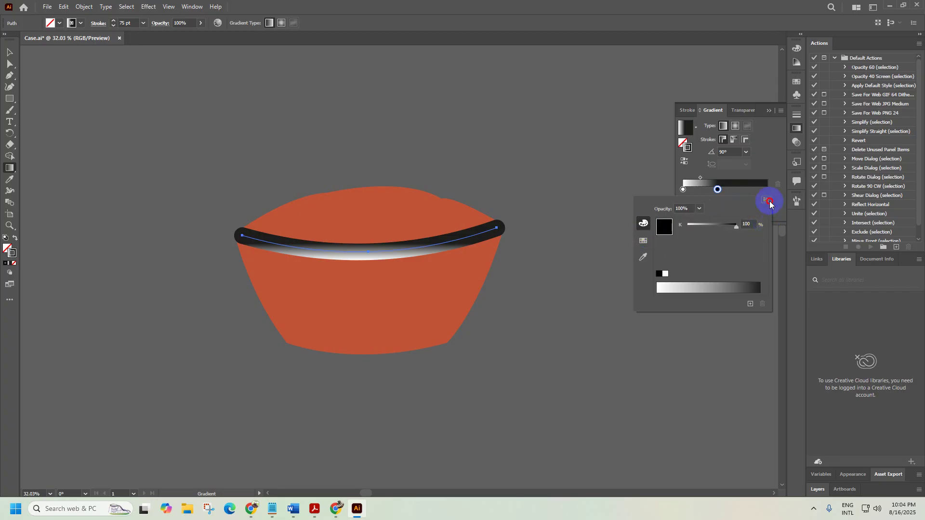
left_click(768, 201)
left_click(783, 213)
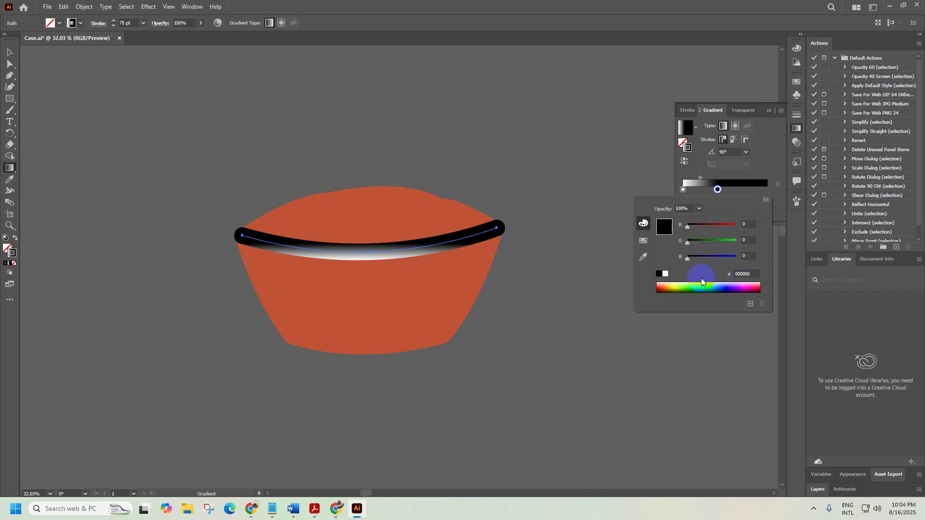
mouse_move(703, 285)
left_mouse_down()
mouse_move(733, 285)
mouse_move(669, 287)
left_mouse_up()
left_click(643, 241)
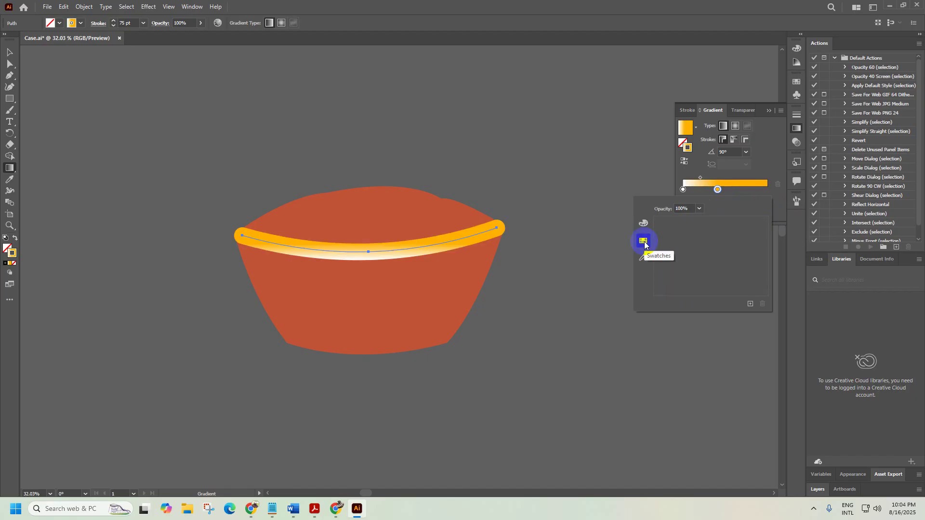
left_click(643, 223)
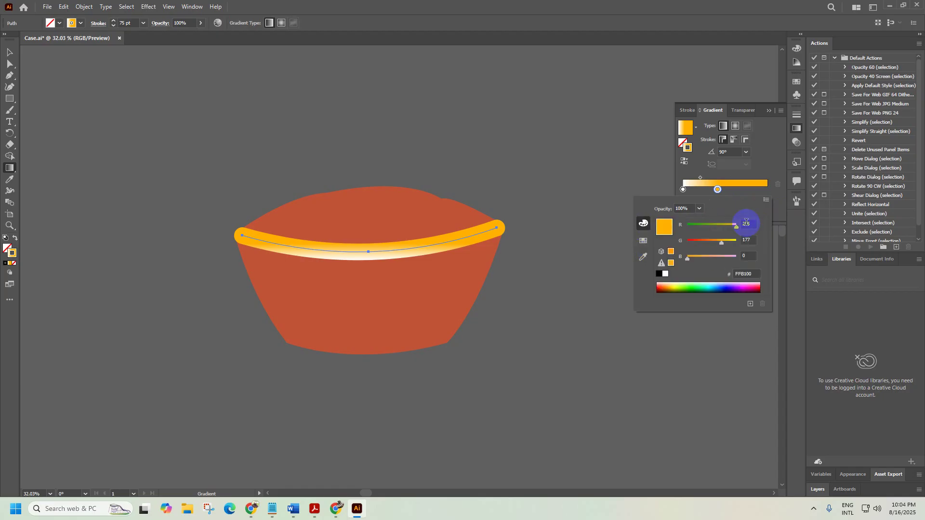
mouse_move(667, 284)
left_mouse_down()
mouse_move(680, 286)
mouse_move(665, 290)
left_mouse_up()
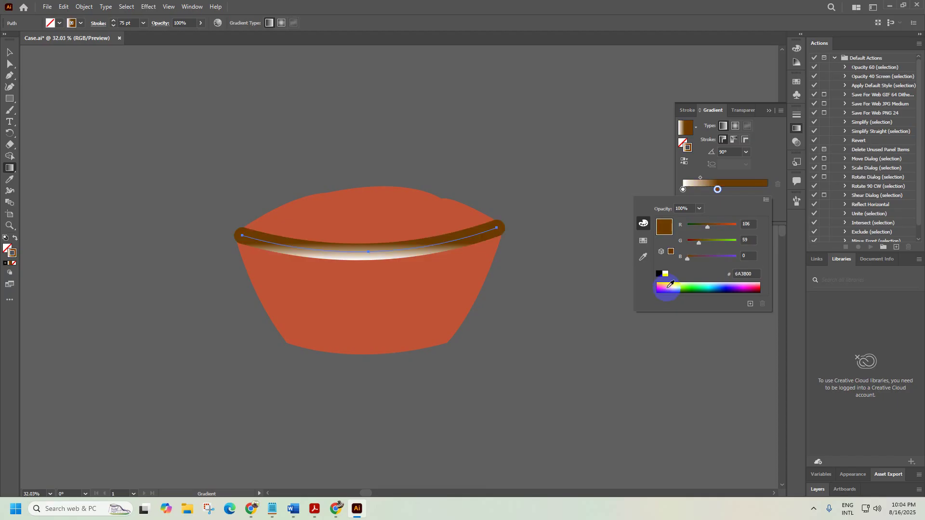
Compare the band with the reference cake in Chrome, and reduce the dark brown stop's green value to about 49 in Illustrator
left_click(336, 508)
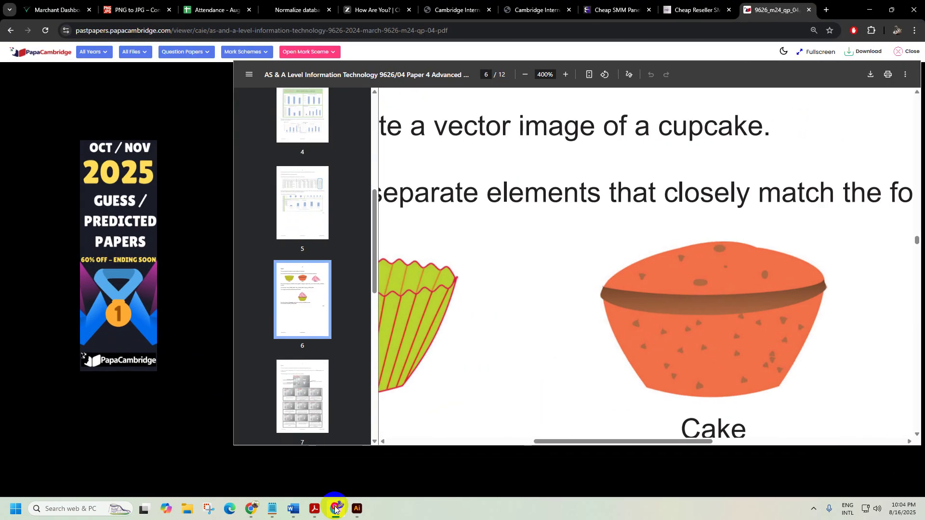
left_click(336, 509)
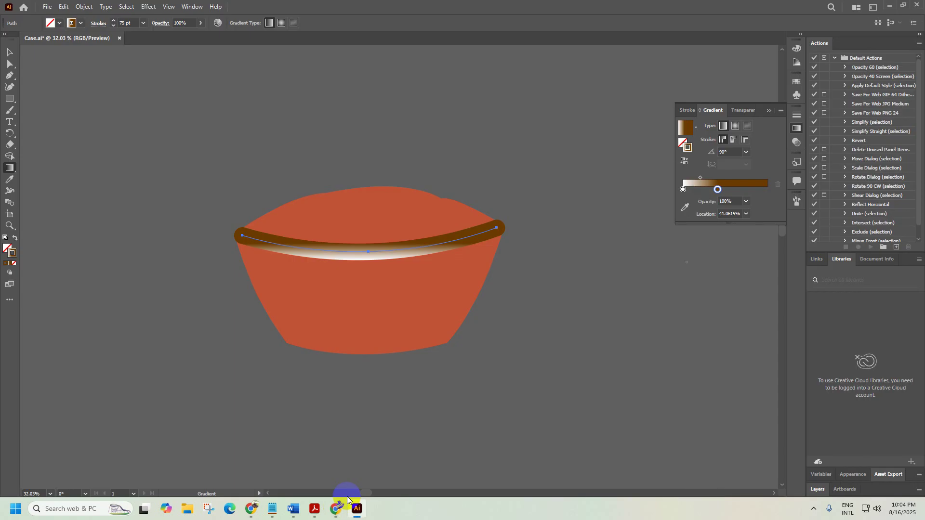
double_click(718, 190)
left_click_drag(699, 242, 695, 244)
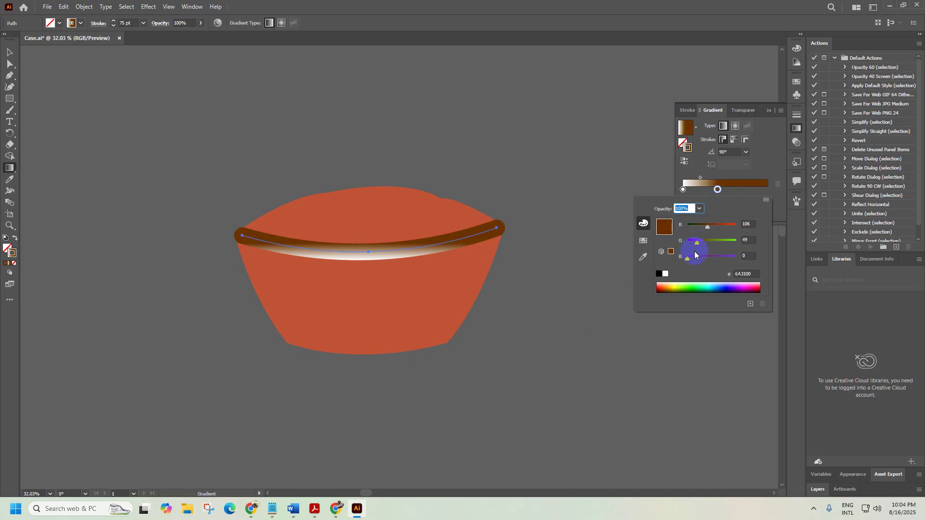
Switch the band gradient's white stop to RGB and recolour it a lighter brown, about #945B00
double_click(683, 189)
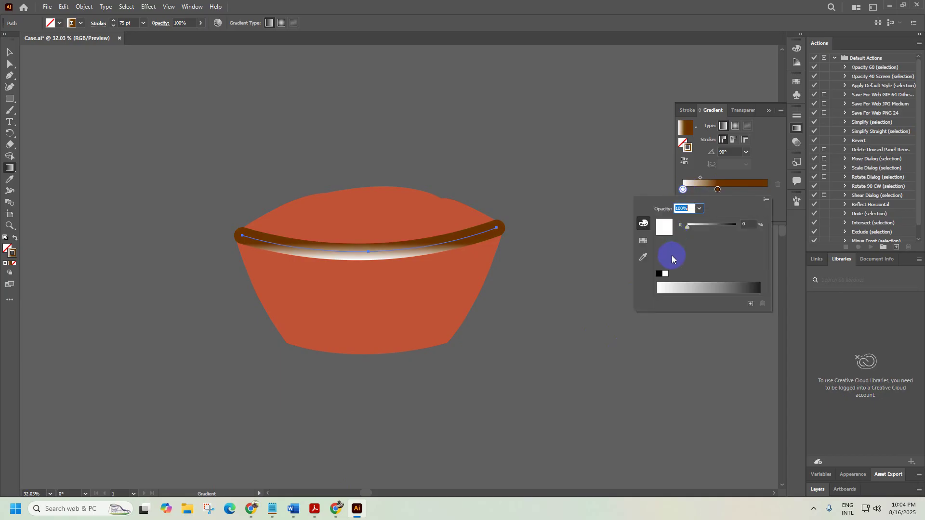
left_click(766, 200)
left_click(799, 212)
left_click(668, 290)
left_click(668, 289)
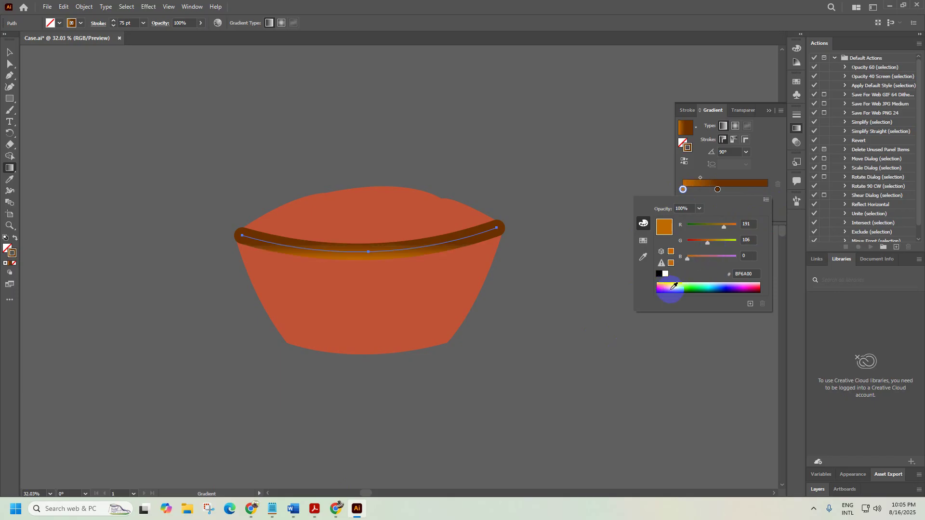
left_click(666, 291)
left_click(667, 289)
left_click_drag(667, 289, 668, 289)
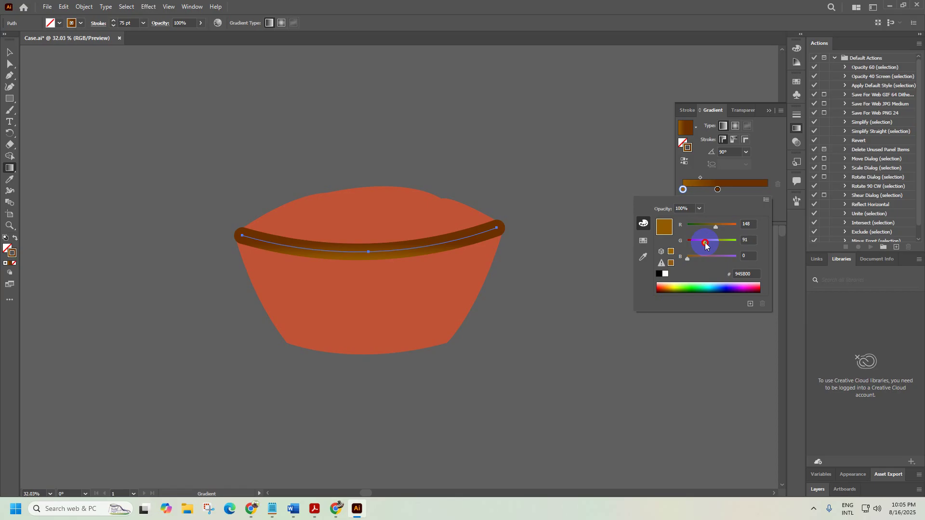
Move the gradient's dark brown stop to a location of about 49%, and deselect the band
left_click(718, 190)
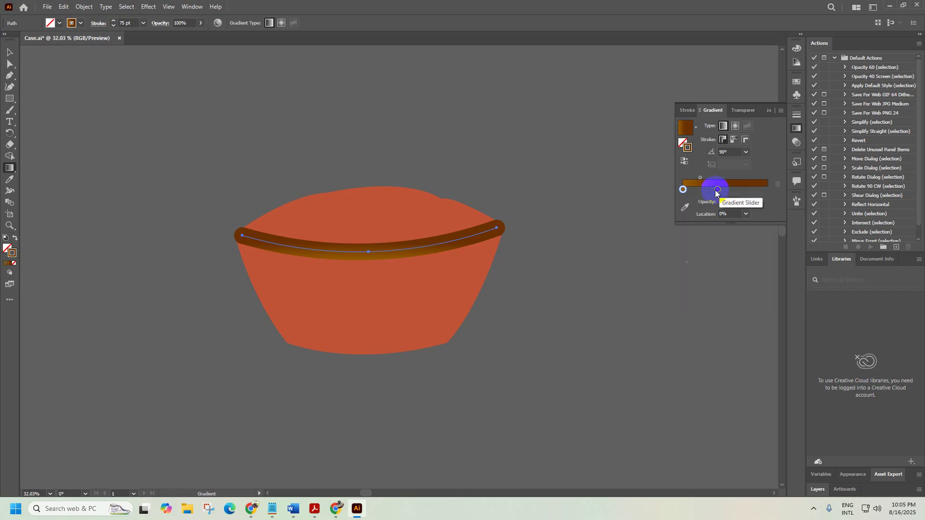
left_click_drag(717, 193, 722, 192)
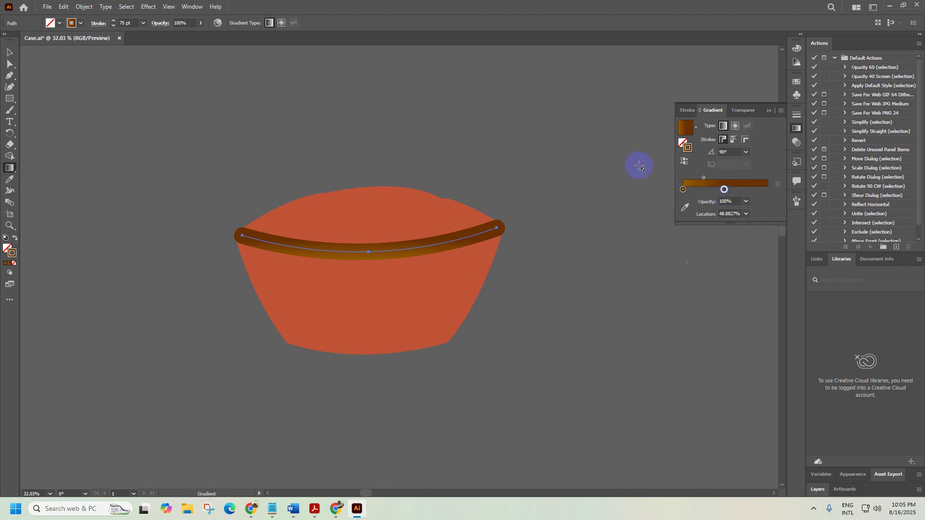
left_click(9, 52)
left_click(248, 152)
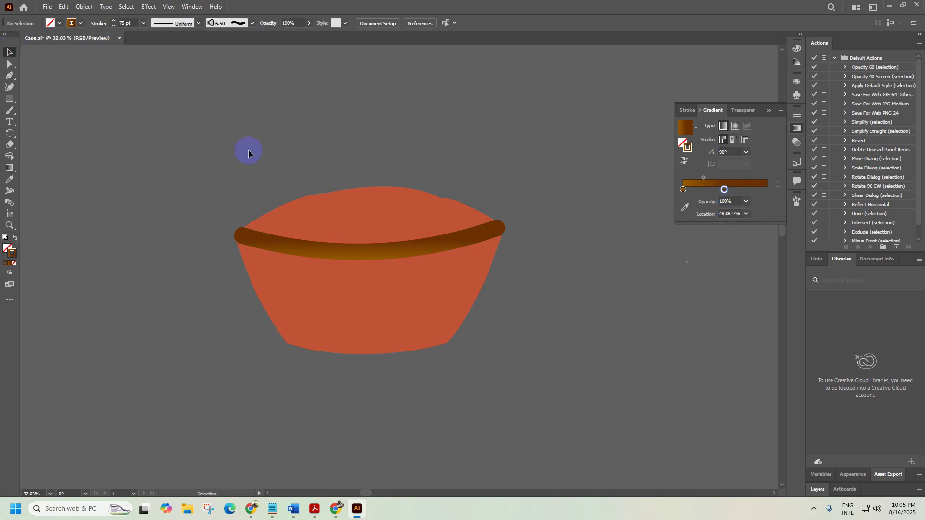
Set the Round Fan bristle brush's size to 7 mm
left_click(769, 111)
left_click(803, 208)
double_click(728, 239)
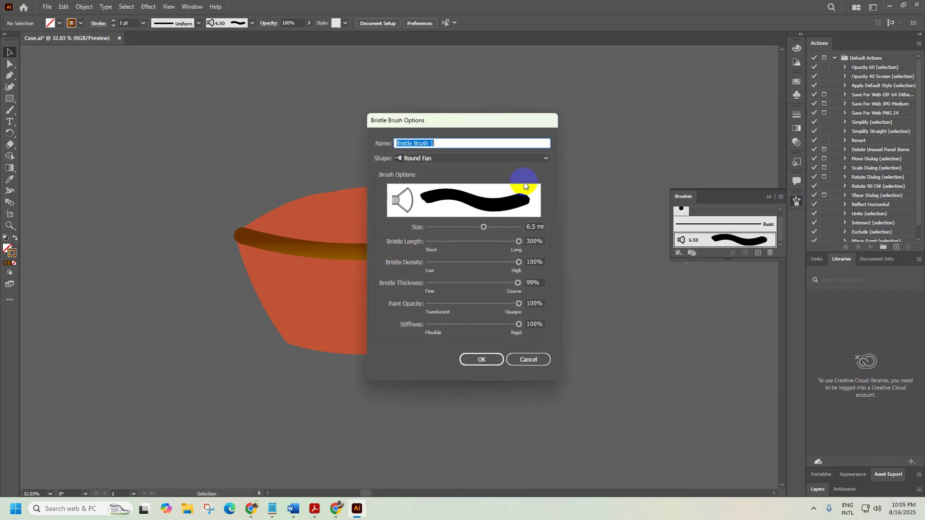
left_click(421, 159)
left_click(429, 216)
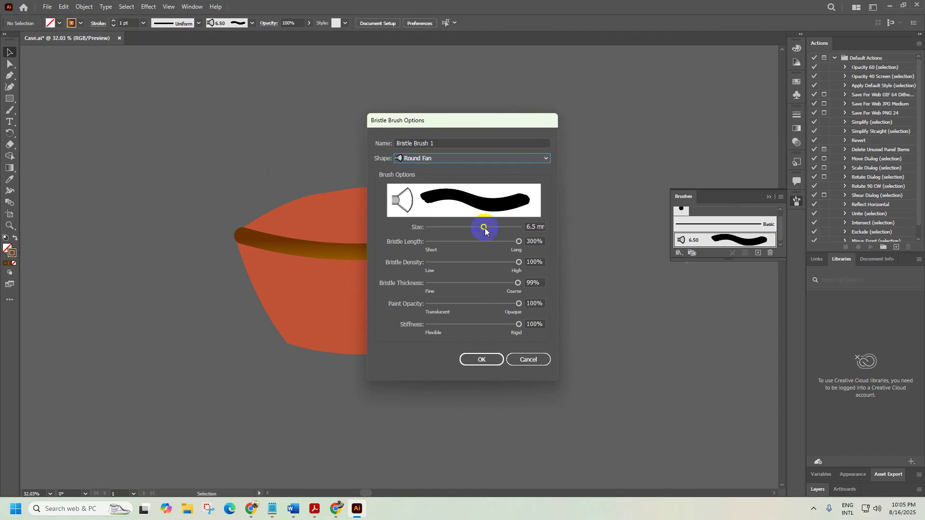
key("Tab")
left_click(513, 226)
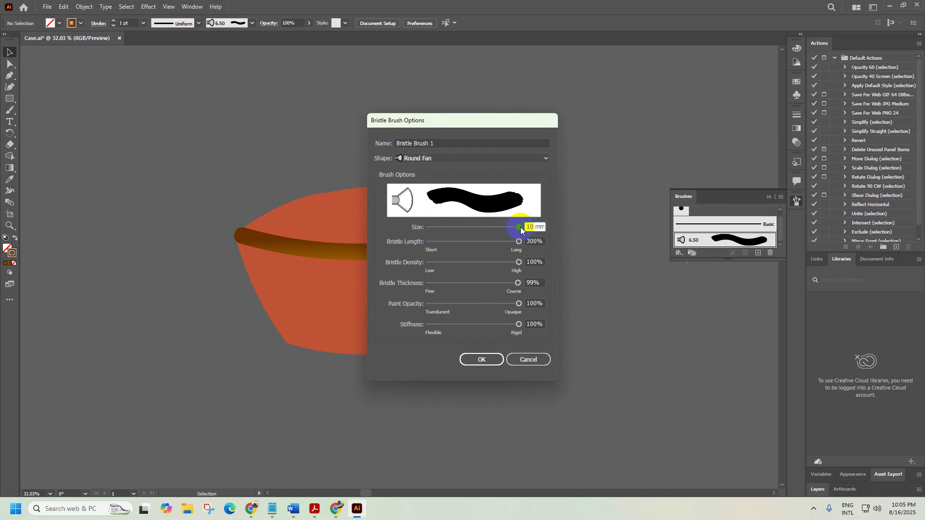
left_click_drag(511, 228, 503, 227)
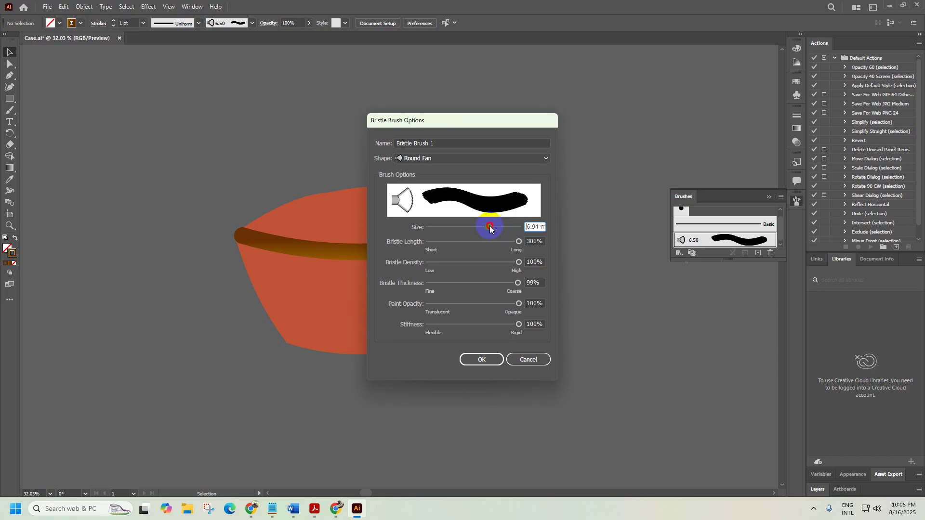
left_click_drag(489, 225, 490, 223)
left_click(483, 358)
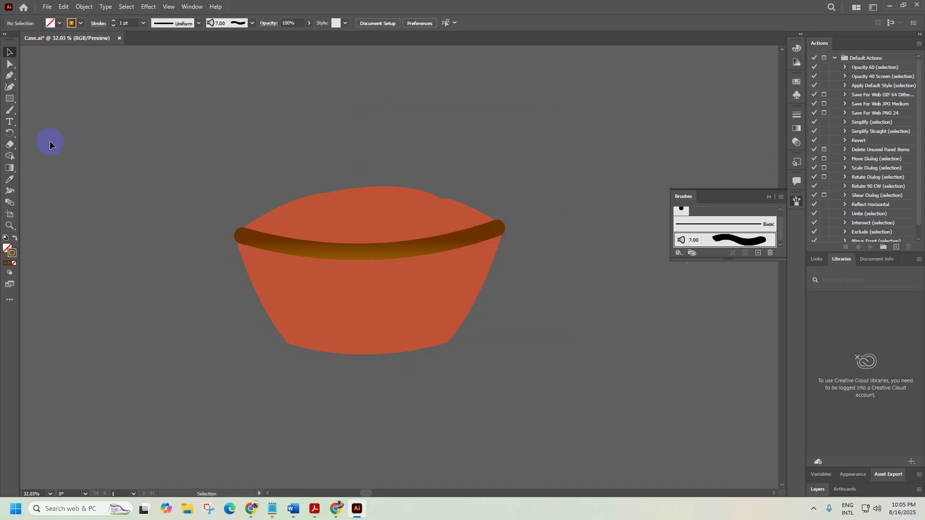
Activate the Paintbrush tool and set the stroke colour to none
left_click(11, 111)
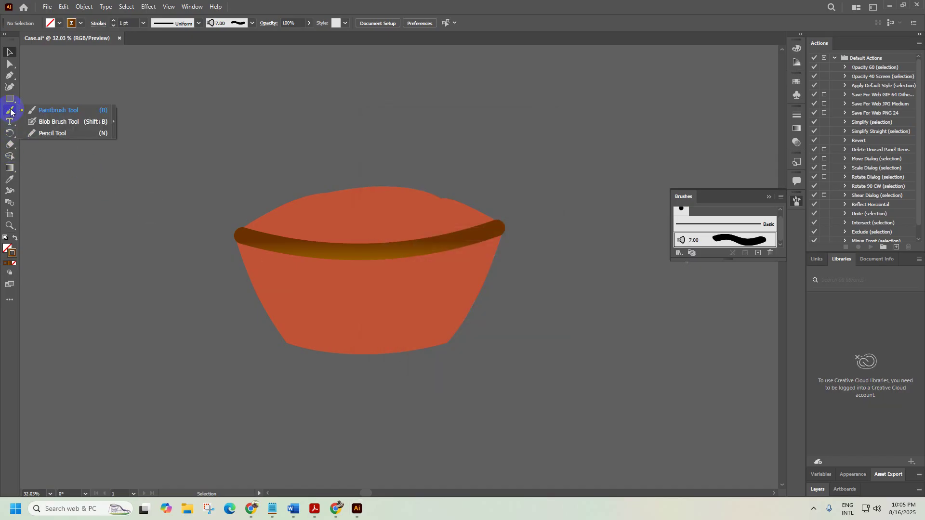
left_click(48, 110)
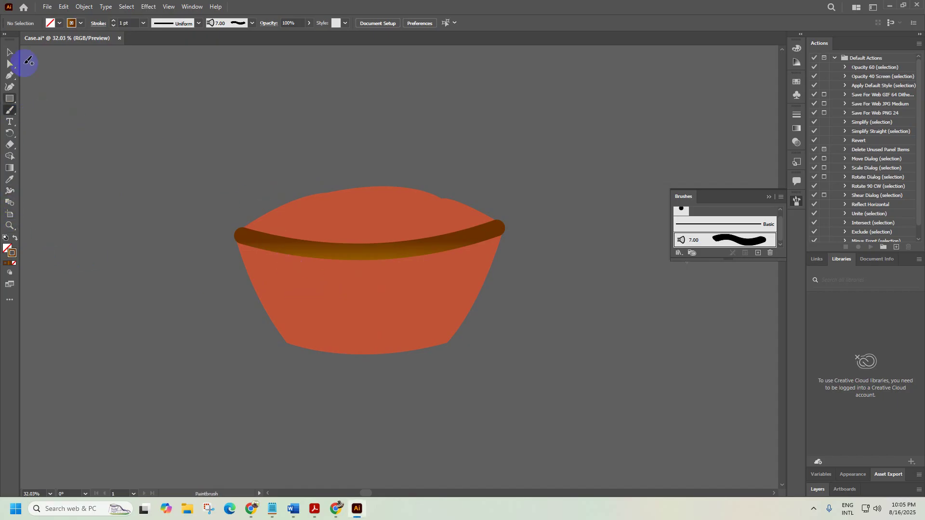
left_click(8, 248)
left_click(79, 24)
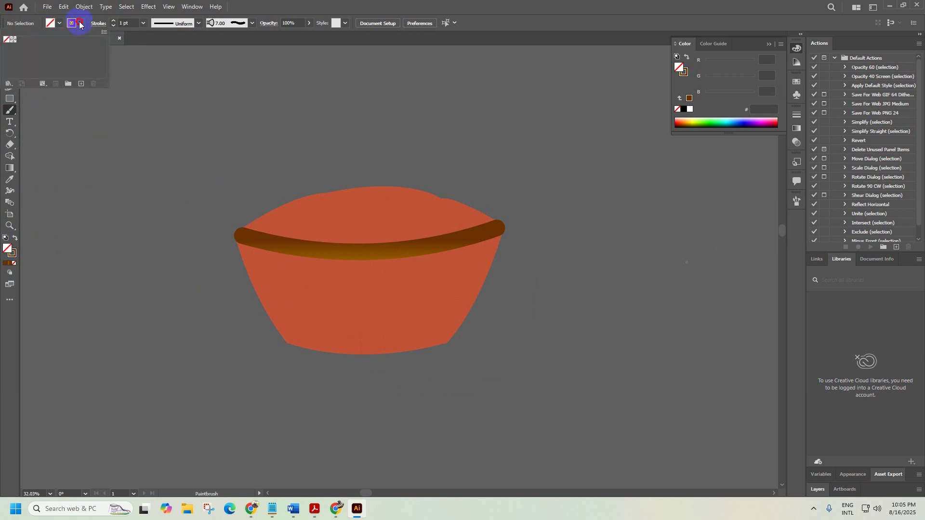
left_click(8, 41)
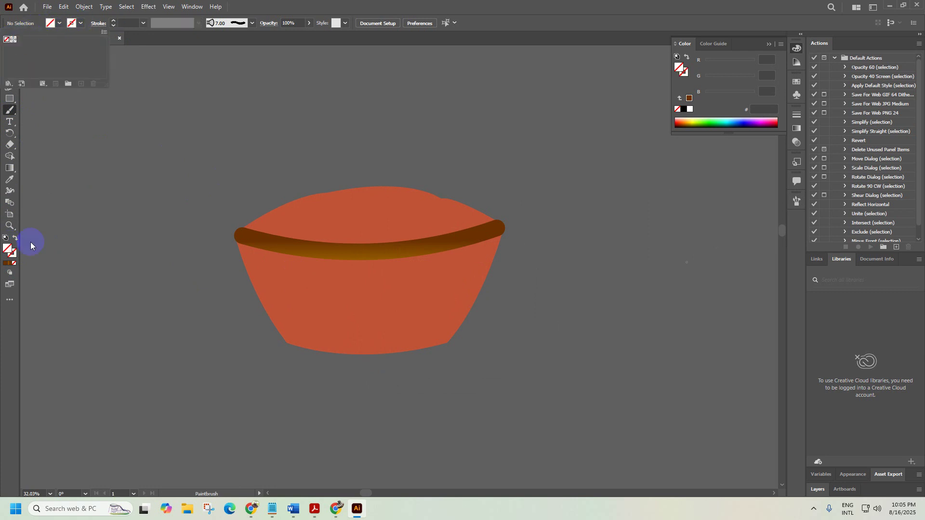
After checking the reference speckles in Chrome, set the fill colour to dark brown #5E3C1F
double_click(9, 248)
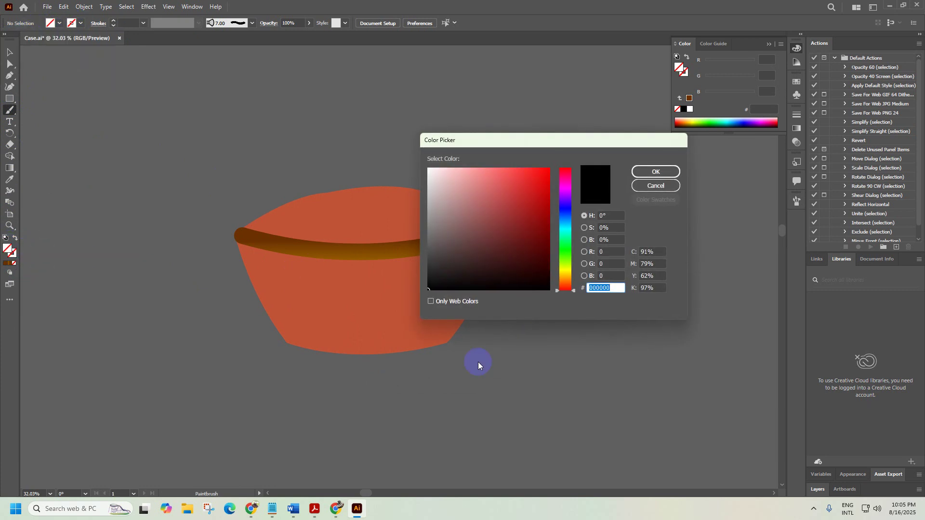
left_click(335, 509)
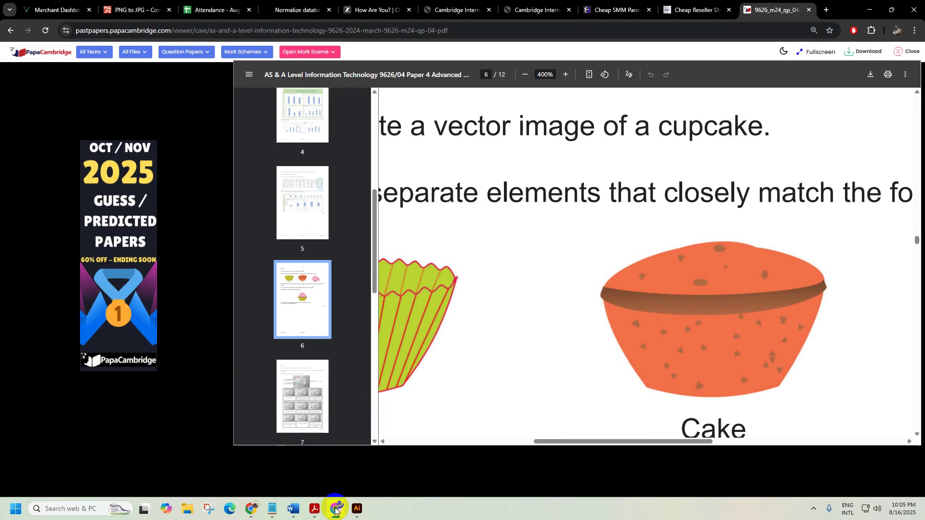
left_click(336, 509)
left_click(573, 287)
mouse_move(573, 287)
left_mouse_down()
mouse_move(581, 165)
mouse_move(573, 281)
mouse_move(509, 244)
left_mouse_up()
left_click(534, 262)
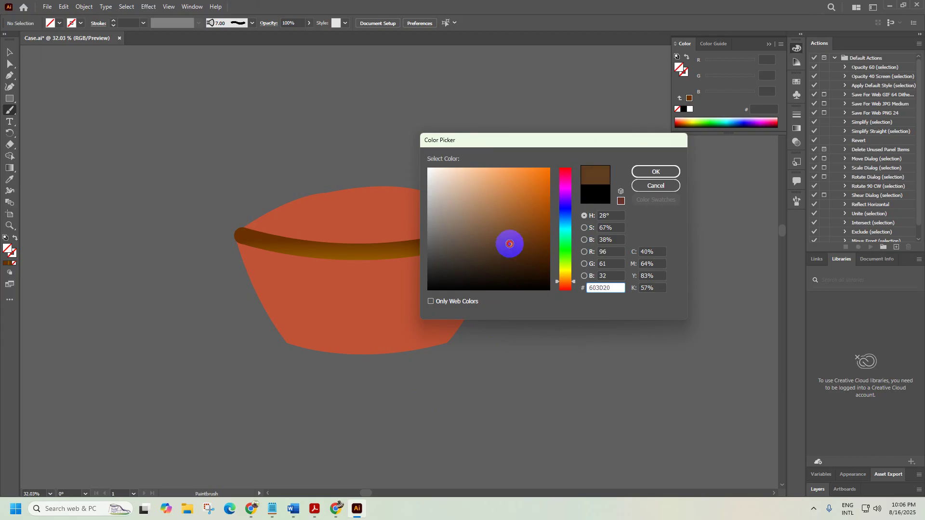
left_click(654, 172)
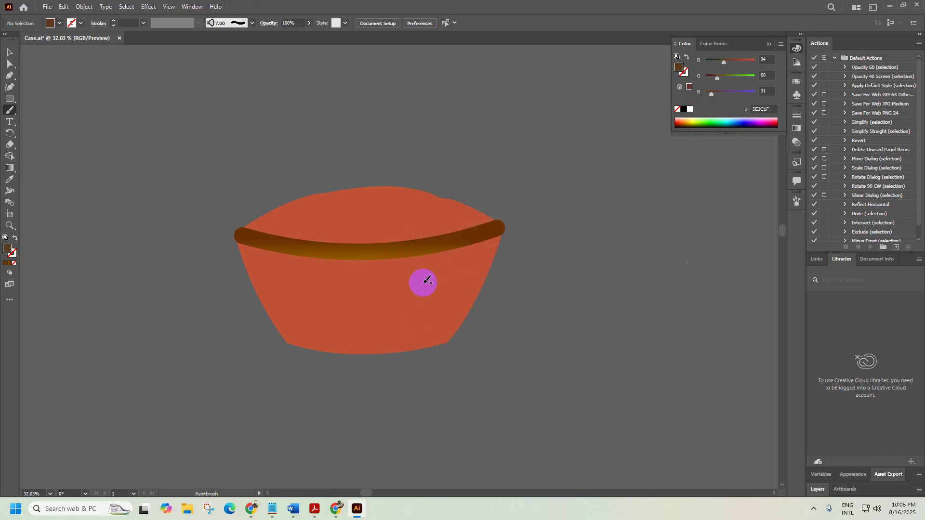
Paint small dark brown speckles scattered across the cake's lower body beneath the band, undoing the first trial stroke
left_click_drag(400, 287, 408, 289)
key("ctrl+z")
mouse_move(278, 279)
left_mouse_down()
mouse_move(322, 288)
mouse_move(312, 326)
left_mouse_up()
left_click_drag(350, 281, 354, 284)
left_click_drag(420, 304, 423, 309)
left_click_drag(384, 334, 388, 337)
left_click_drag(394, 298, 398, 301)
left_click_drag(468, 280, 472, 284)
left_click_drag(406, 268, 411, 273)
left_click_drag(355, 314, 359, 318)
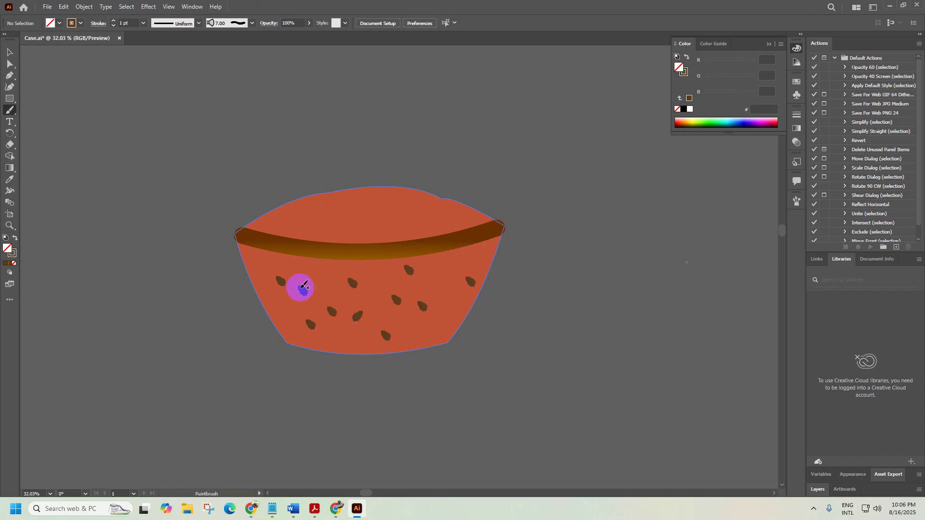
left_click_drag(259, 266, 263, 270)
left_click_drag(329, 285, 314, 277)
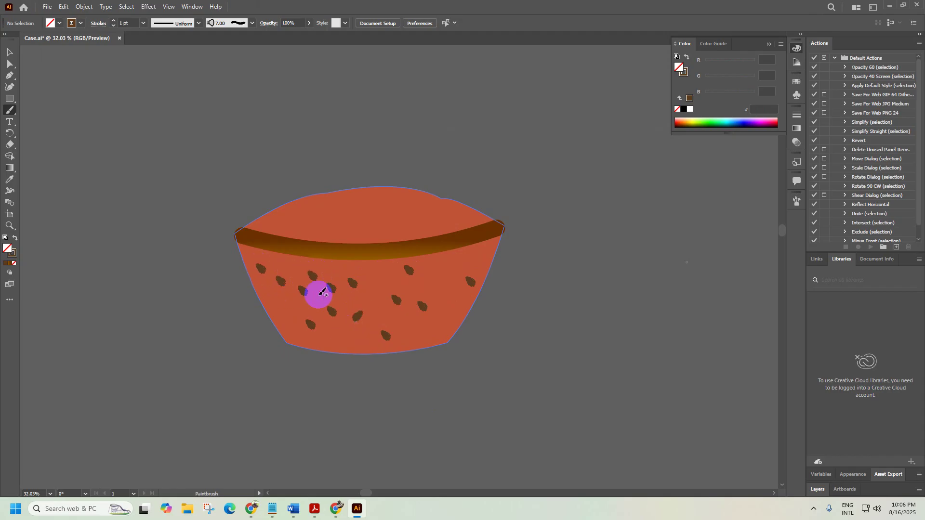
left_click_drag(342, 336, 345, 340)
left_click_drag(380, 276, 384, 280)
left_click_drag(437, 326, 442, 329)
left_click_drag(438, 284, 464, 271)
left_click_drag(286, 319, 289, 323)
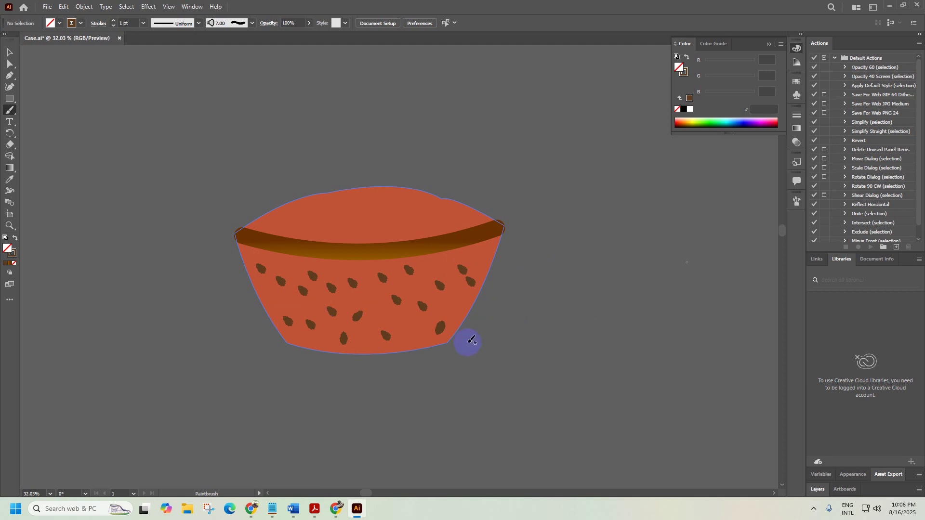
Recheck the reference cake in Chrome, and paint a few dark brown speckles on the cake's domed top in Illustrator
left_click(254, 512)
left_click(254, 511)
left_click(332, 509)
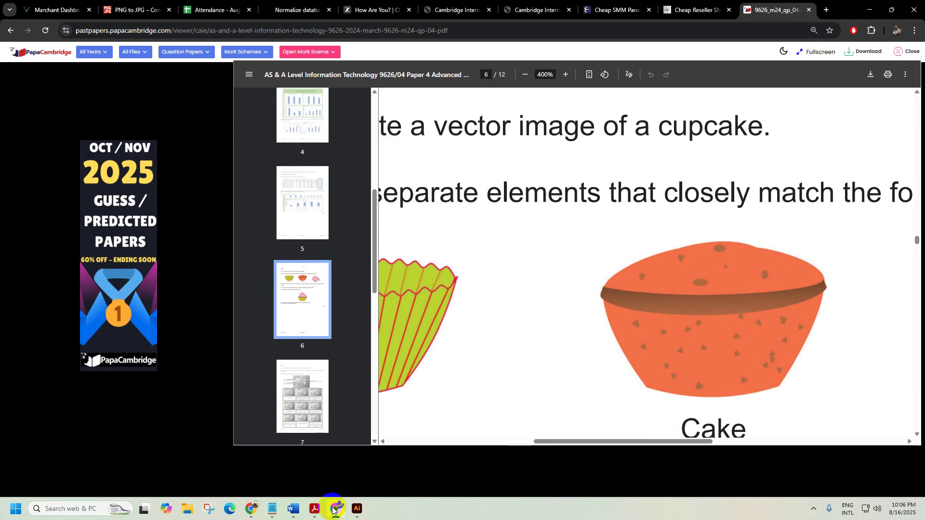
left_click(332, 510)
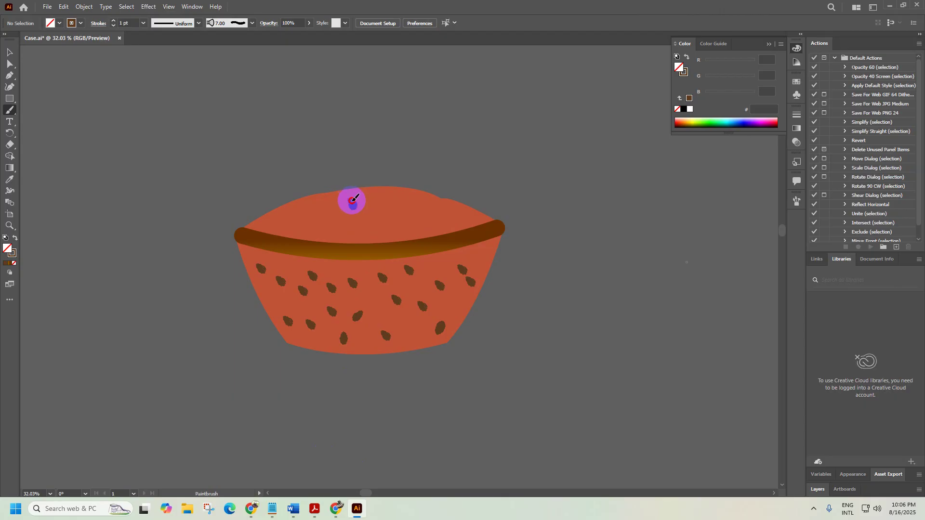
left_click_drag(357, 198, 359, 202)
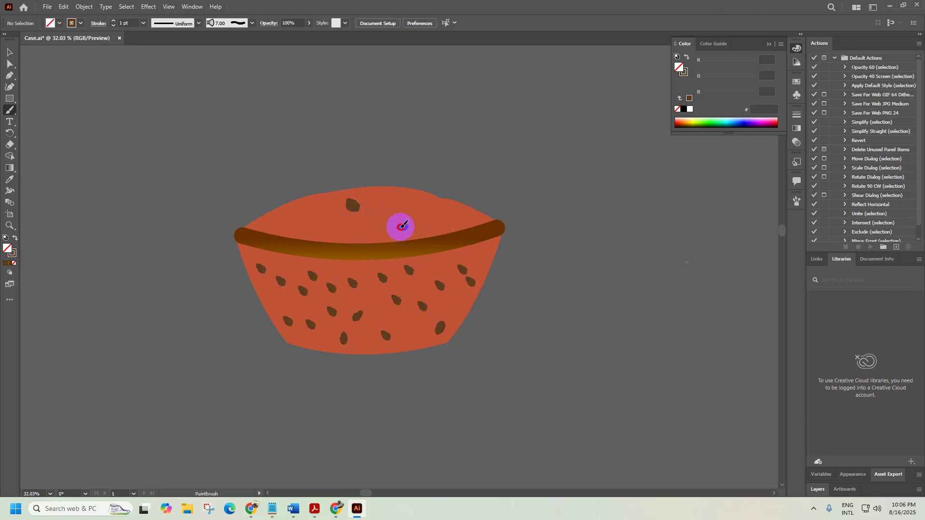
left_click_drag(402, 228, 366, 226)
left_click_drag(503, 245, 505, 247)
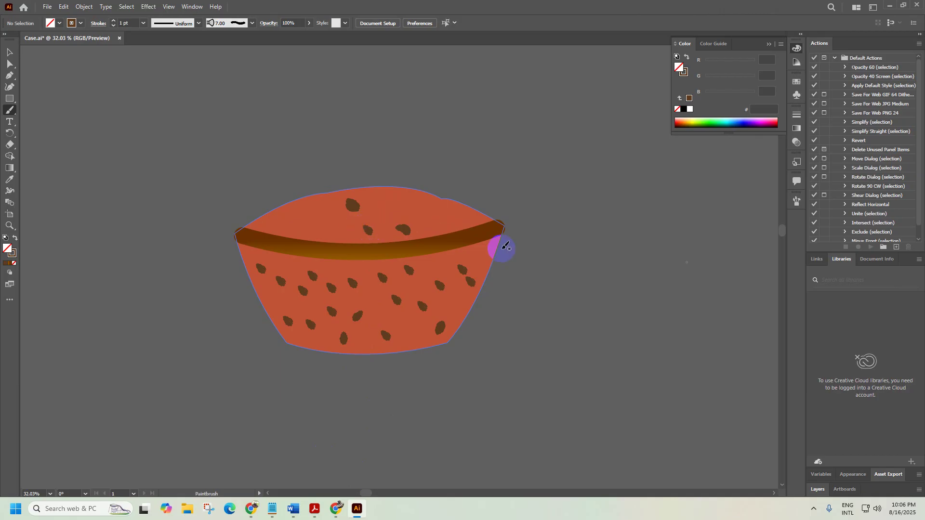
Undo the last speckle and paint further dark brown speckles across the cake's domed top above the band
key("ctrl+z")
left_click(447, 203)
left_click_drag(404, 227, 404, 227)
left_click_drag(435, 208, 426, 202)
left_click_drag(313, 221, 299, 226)
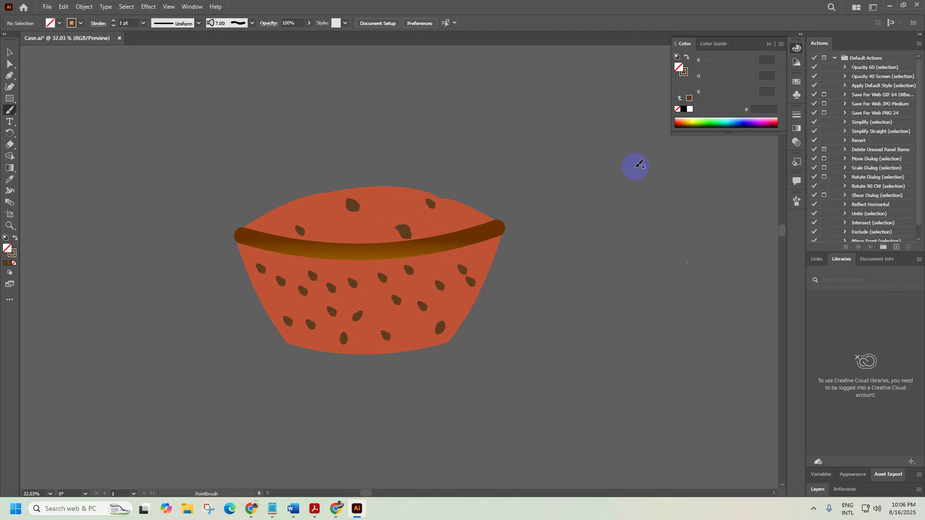
Reduce the bristle brush size to about 2.7 mm and leave the existing strokes as they are
left_click(796, 203)
double_click(740, 245)
left_click_drag(488, 232, 446, 232)
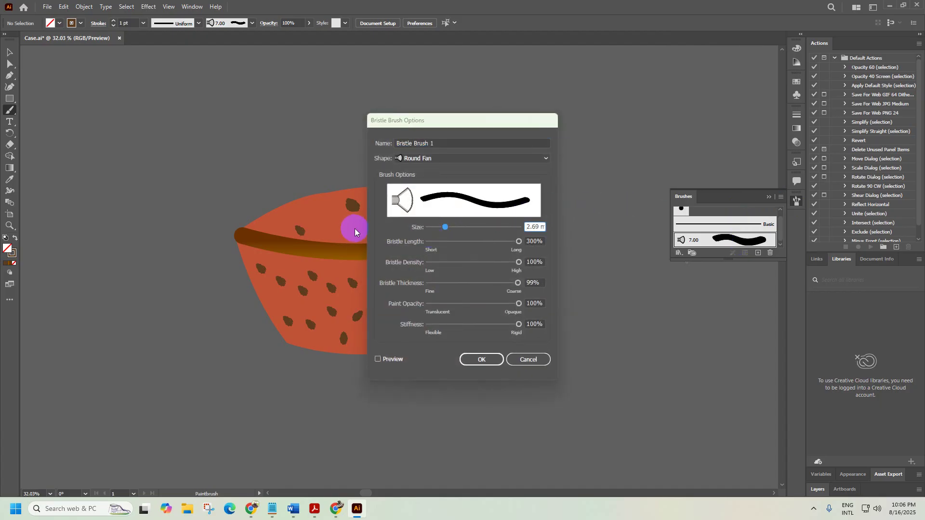
left_click(483, 360)
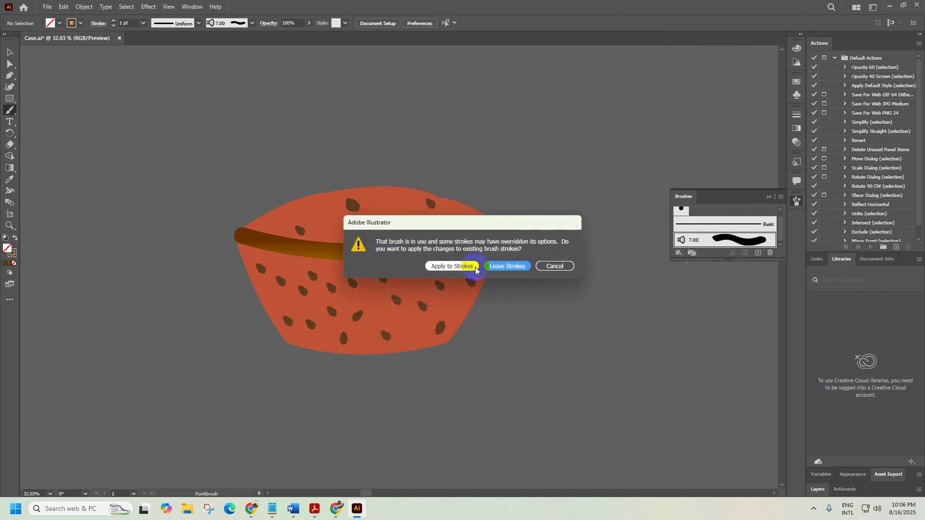
left_click(495, 268)
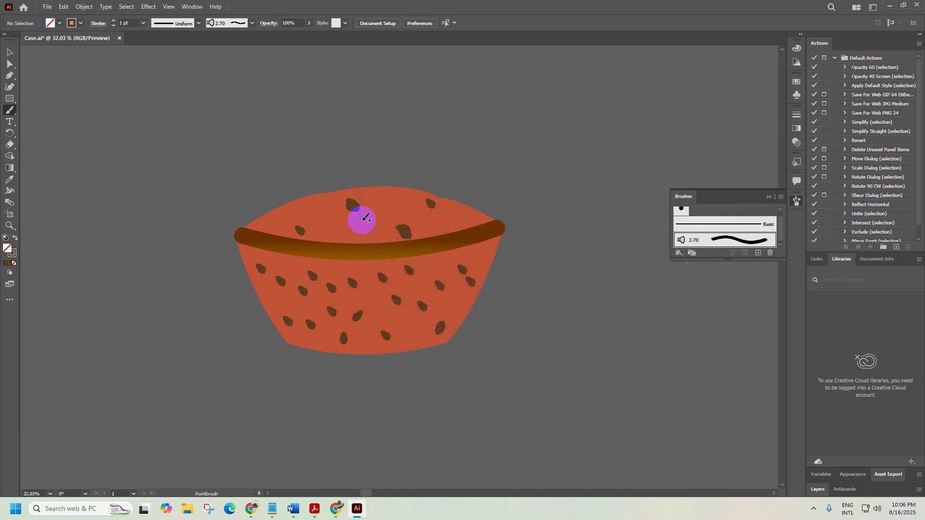
Paint two tiny speckles near the middle of the cake's domed top
left_click_drag(369, 221, 369, 223)
left_click(391, 211)
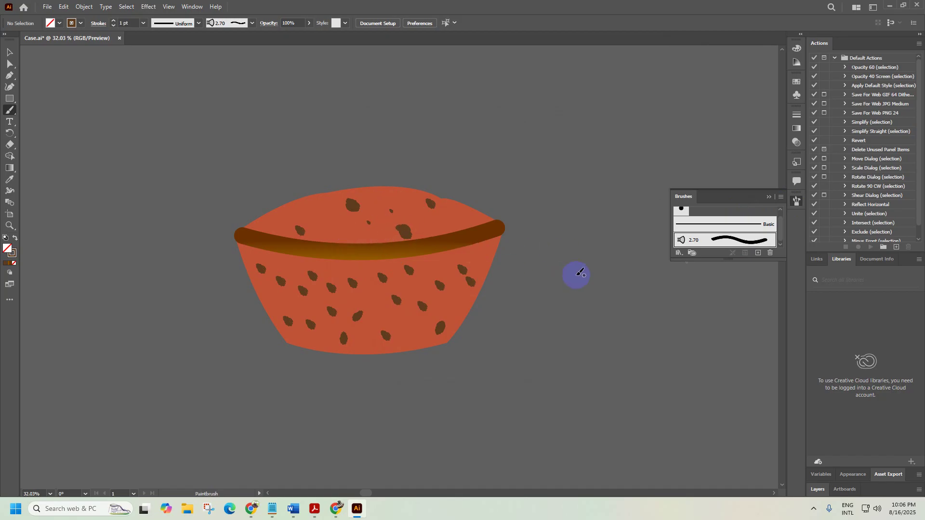
left_click(769, 197)
Compare the speckles on the cake with the reference image in Chrome
left_click(10, 52)
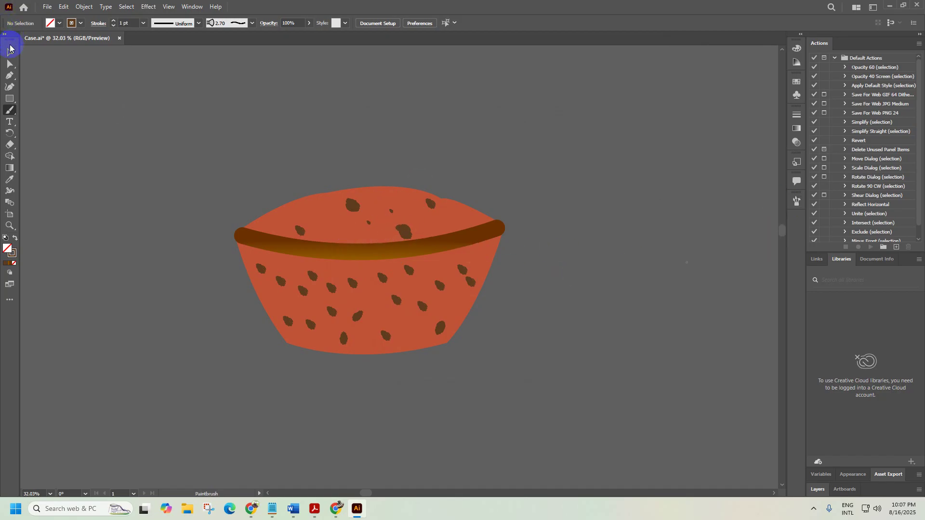
left_click_drag(356, 209, 358, 207)
left_click_drag(401, 262, 262, 248)
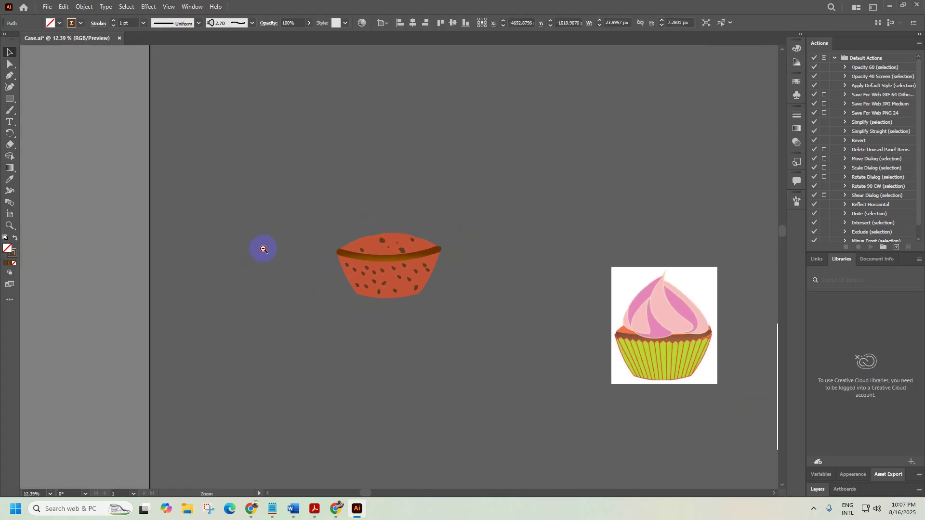
left_click(331, 514)
left_click(331, 517)
left_click_drag(374, 343, 545, 138)
mouse_move(444, 122)
left_mouse_down()
mouse_move(366, 291)
mouse_move(378, 242)
left_mouse_up()
Select all the speckles on the cake's dome and lower body together and lower their opacity to 61%
left_click(310, 151)
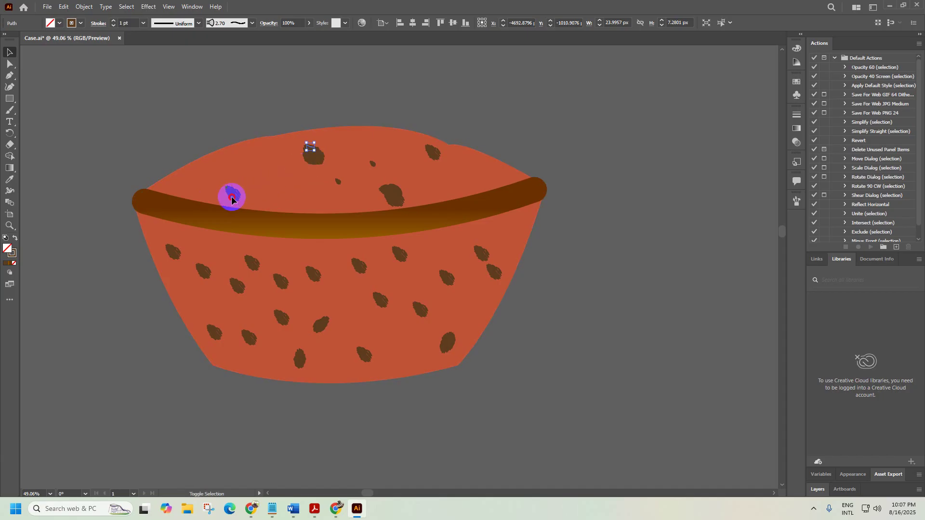
left_click(232, 199, "shift")
left_click(373, 164, "shift")
left_click(337, 182, "shift")
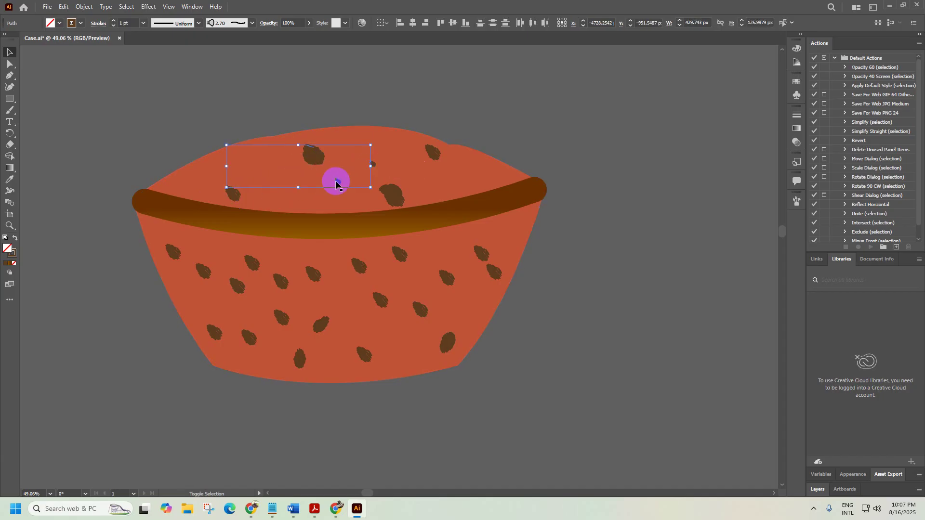
left_click(396, 194, "shift")
left_click(433, 155, "shift")
left_click(181, 253, "shift")
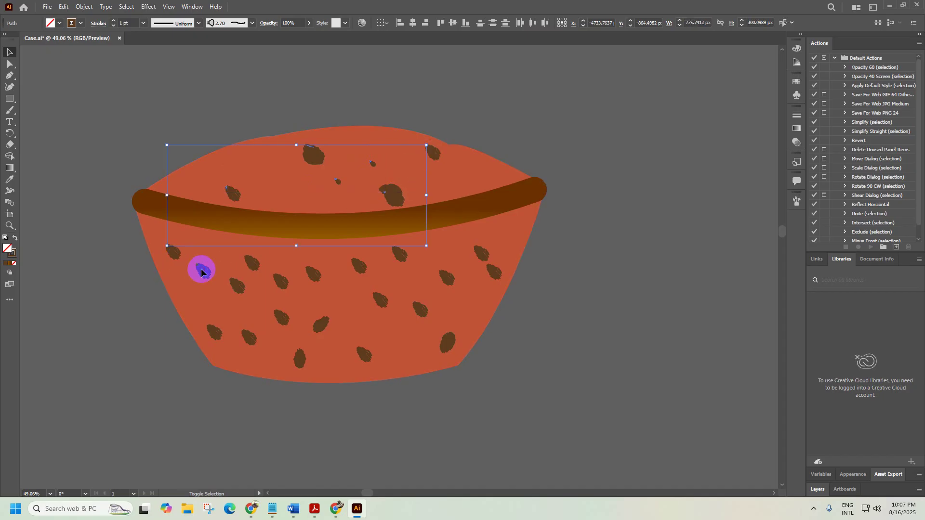
left_click(202, 271, "shift")
left_click(252, 262, "shift")
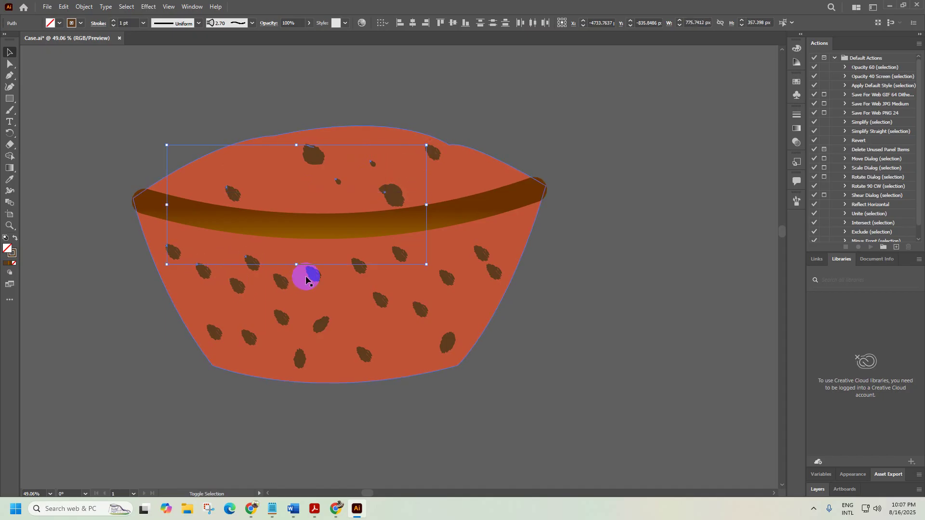
left_click(399, 255, "shift")
left_click(360, 266, "shift")
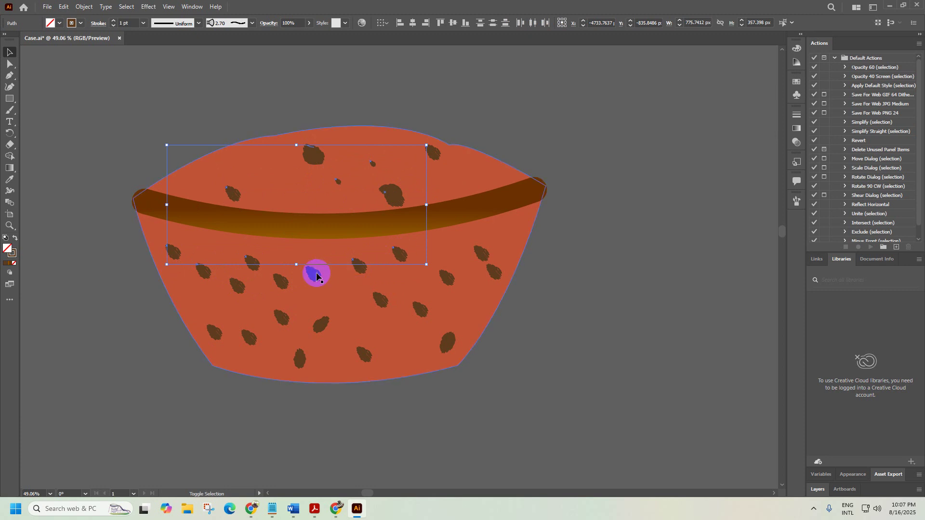
left_click(281, 282, "shift")
left_click(238, 284, "shift")
left_click(213, 334, "shift")
left_click(245, 337, "shift")
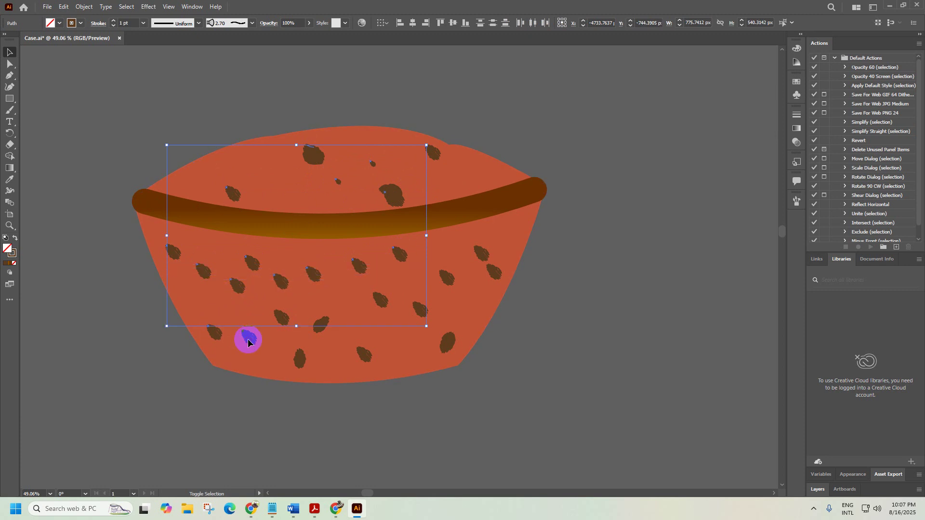
left_click(283, 322, "shift")
left_click(301, 361, "shift")
left_click(361, 355, "shift")
left_click(376, 300, "shift")
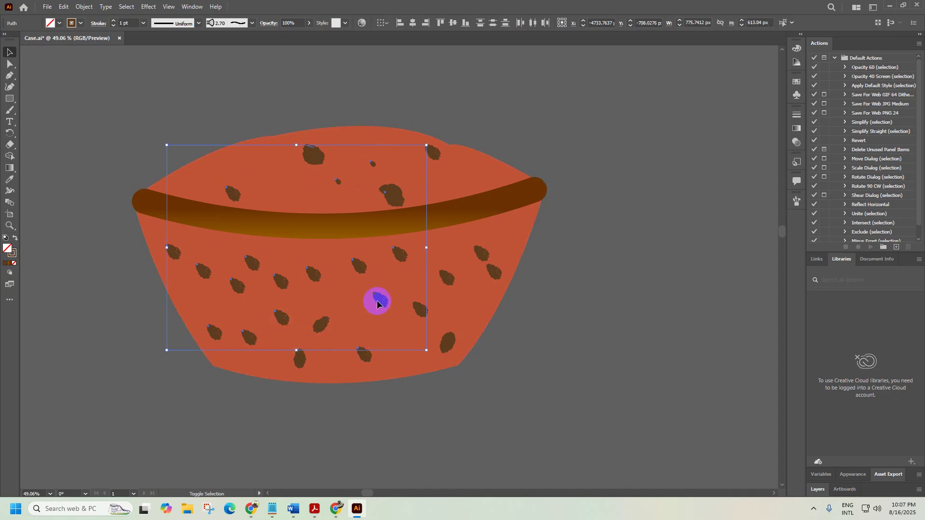
left_click(416, 309, "shift")
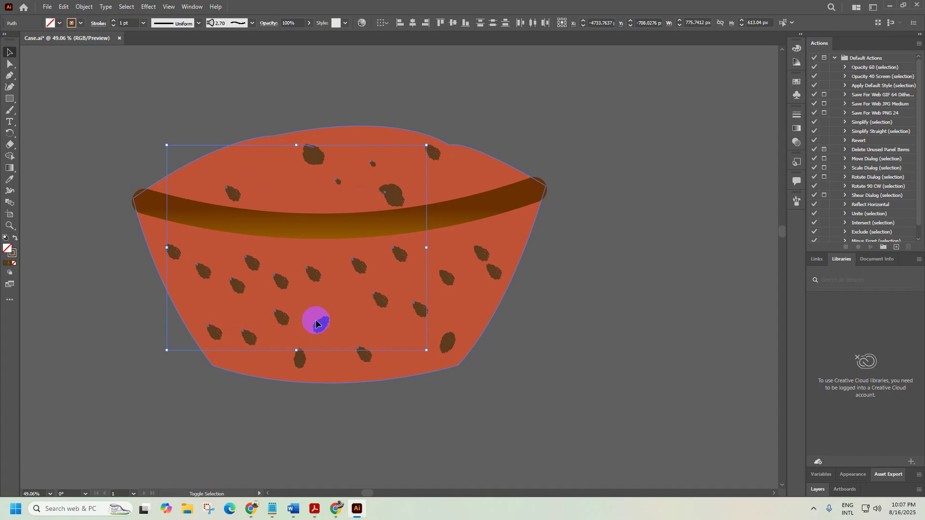
left_click(449, 278, "shift")
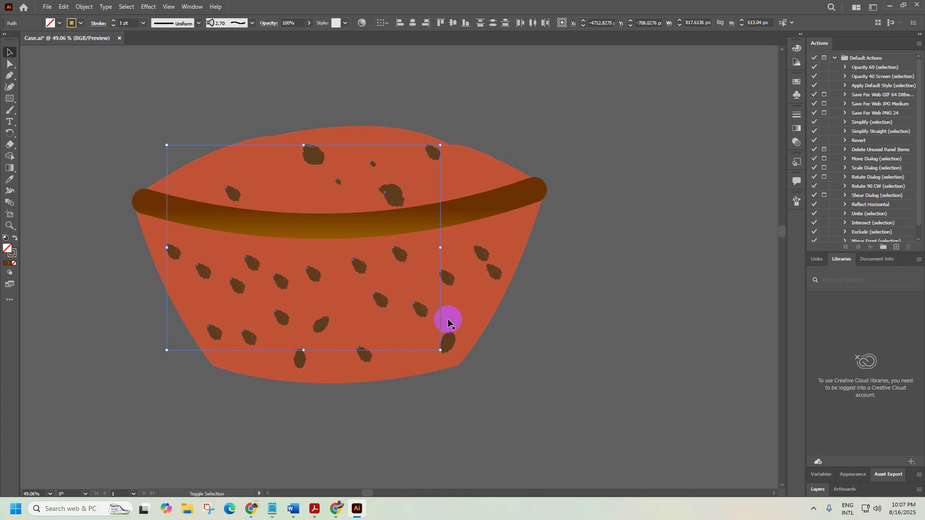
left_click(448, 345, "shift")
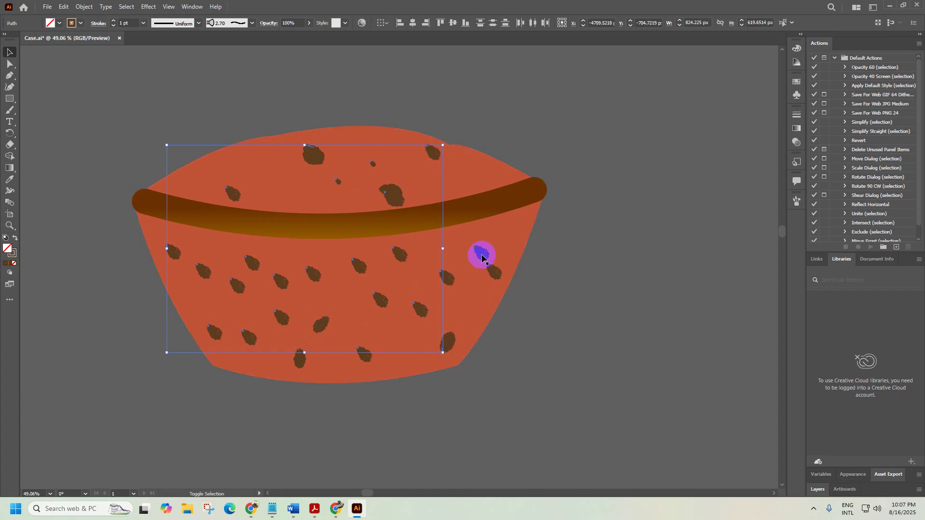
left_click(480, 253, "shift")
left_click(494, 272, "shift")
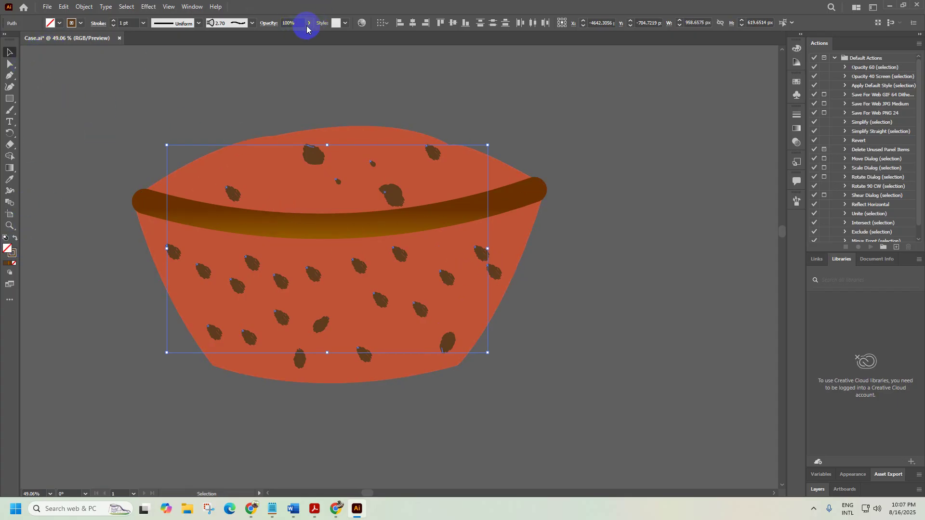
left_click_drag(309, 28, 294, 36)
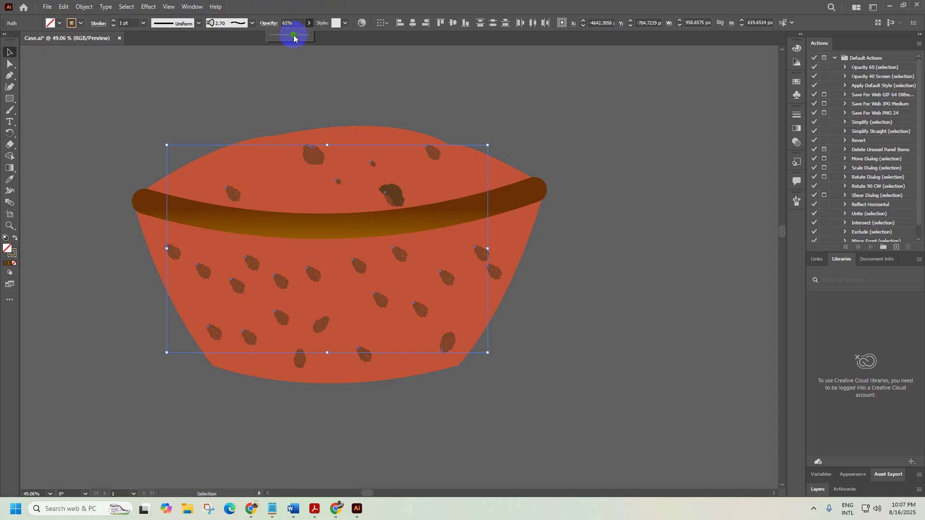
left_click_drag(294, 38, 295, 38)
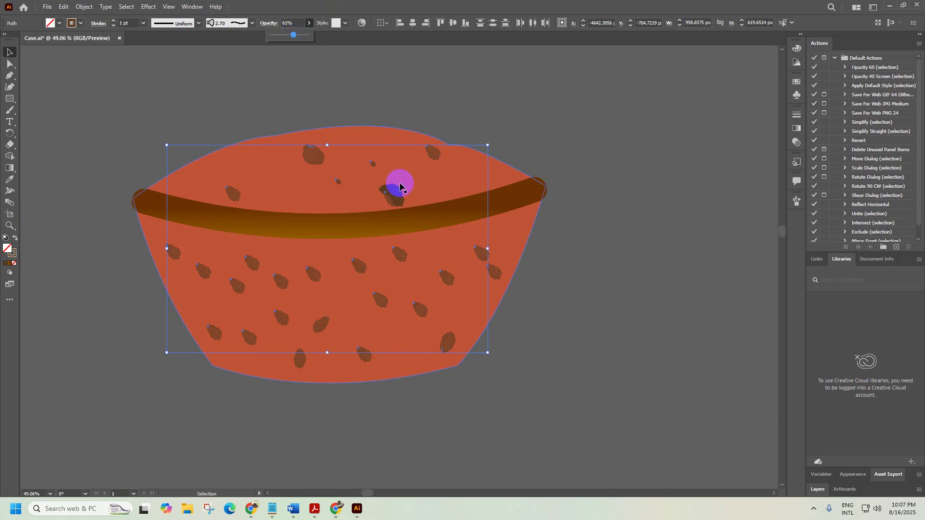
left_click(551, 171)
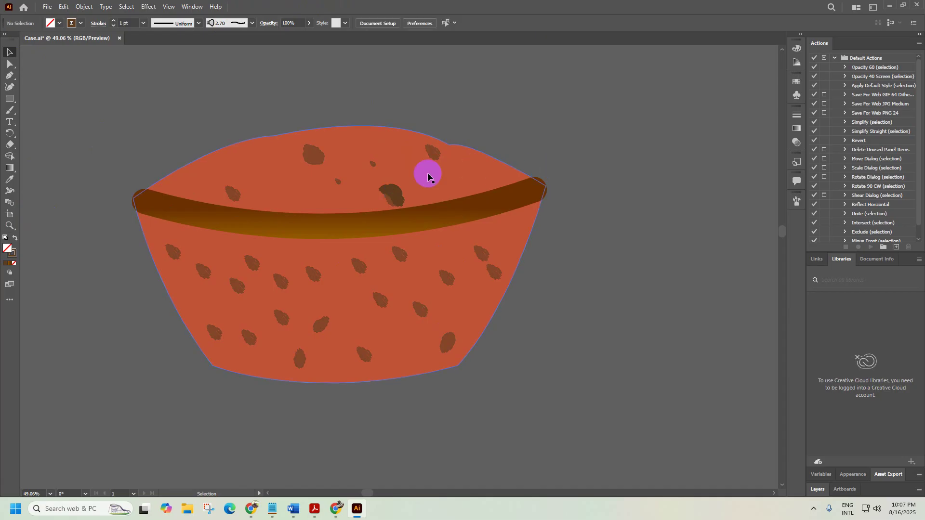
Lower the opacity of the remaining dark strokes in the dome's large speckle just above the band, using 72% and 54%
left_click(398, 191)
left_click(309, 24)
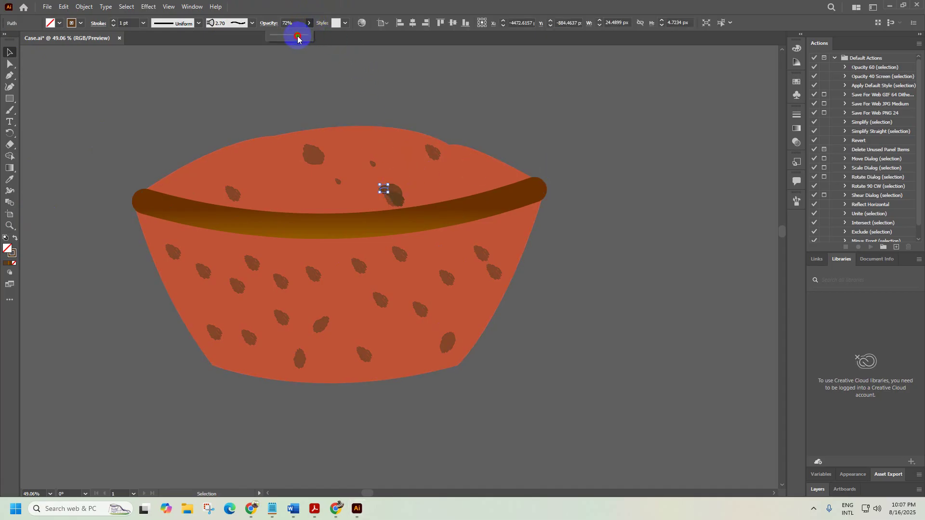
left_click(354, 74)
left_click(401, 202)
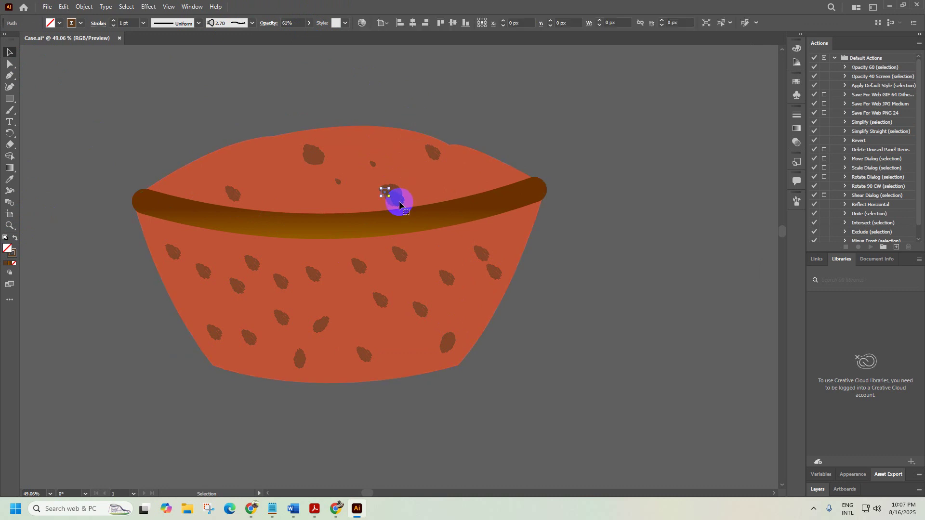
left_click(309, 23)
left_click_drag(299, 34, 295, 42)
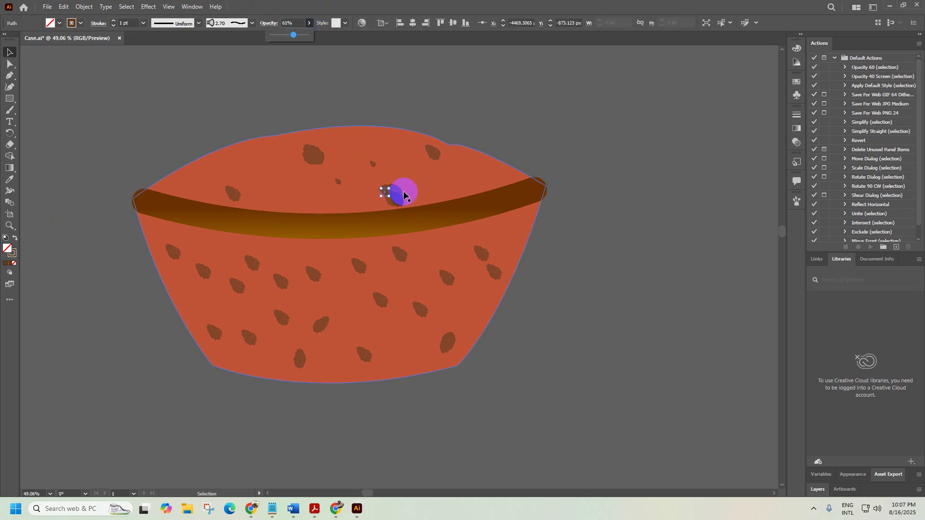
left_click(393, 197)
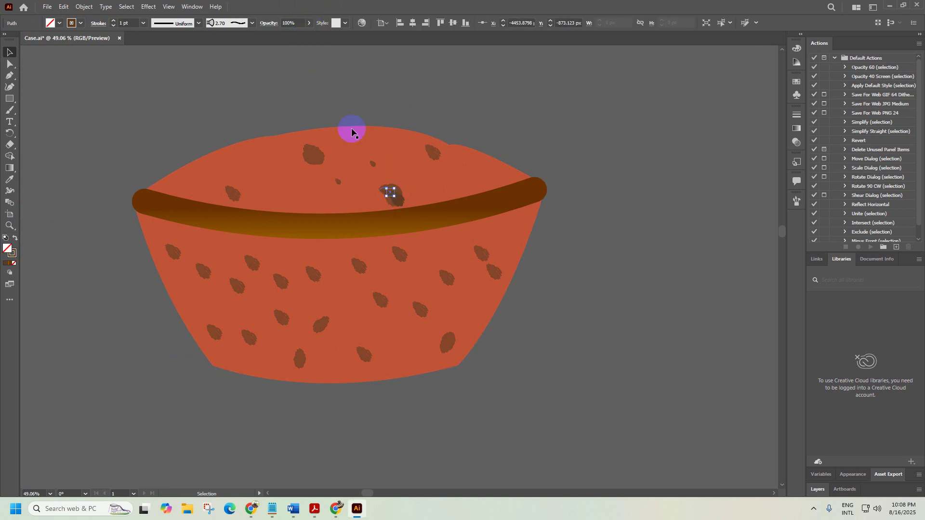
left_click(309, 24)
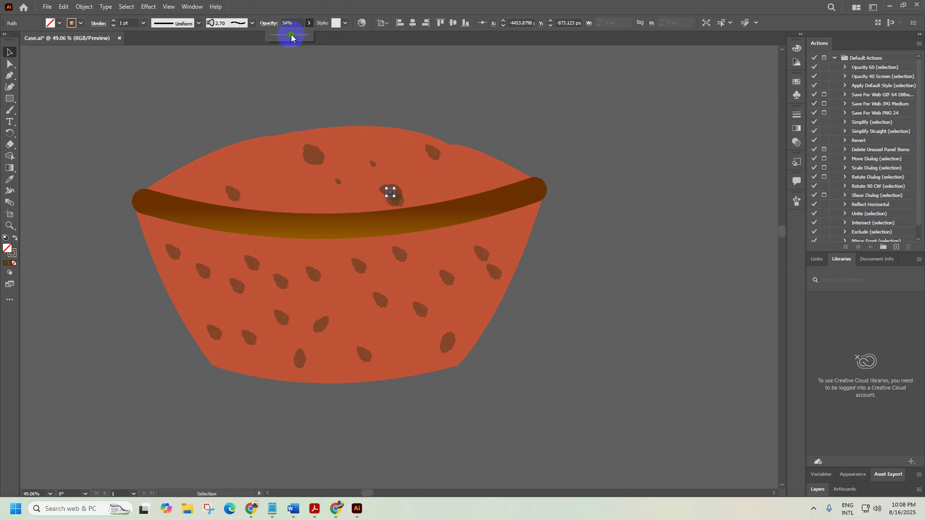
left_click(270, 83)
Select the whole cake with its band and speckles and move it onto the white artboard, centred horizontally
key("z")
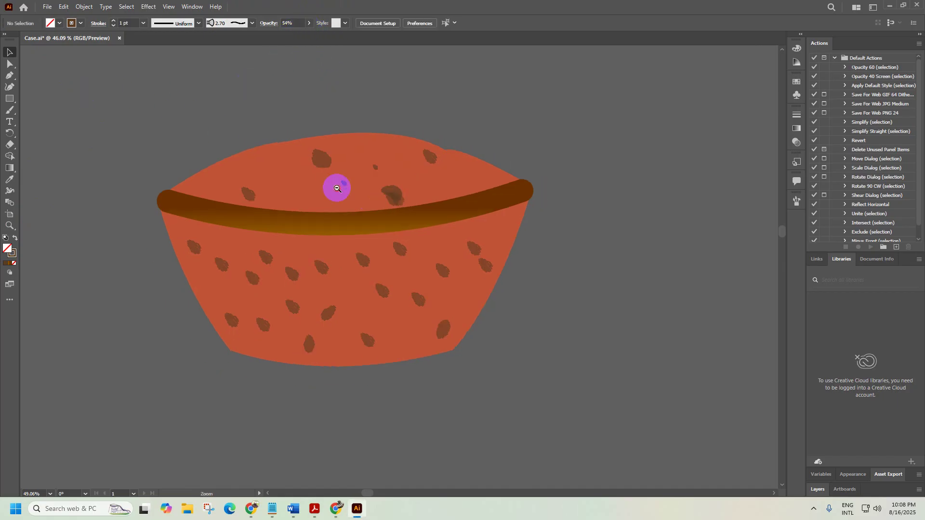
left_click_drag(383, 197, 265, 192)
scroll(430, 218, "right", 5)
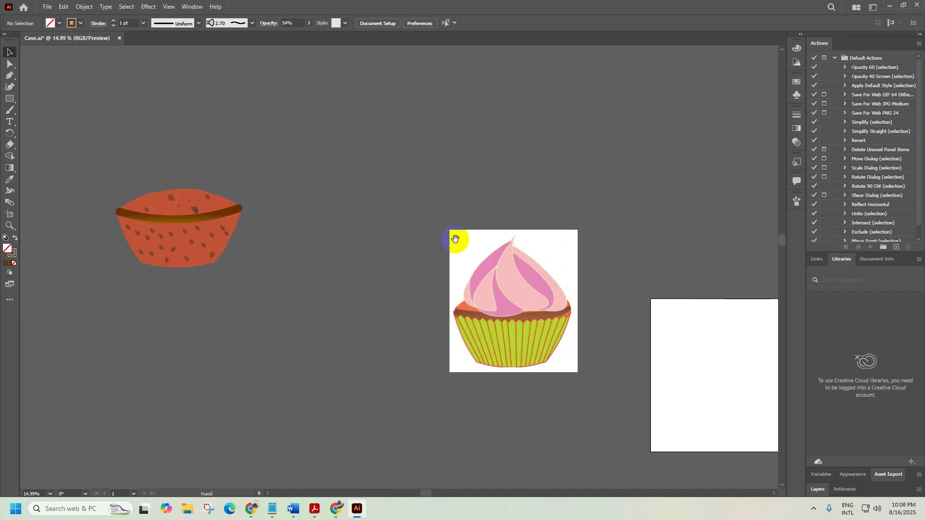
scroll(457, 226, "right", 3)
scroll(452, 250, "down", 3)
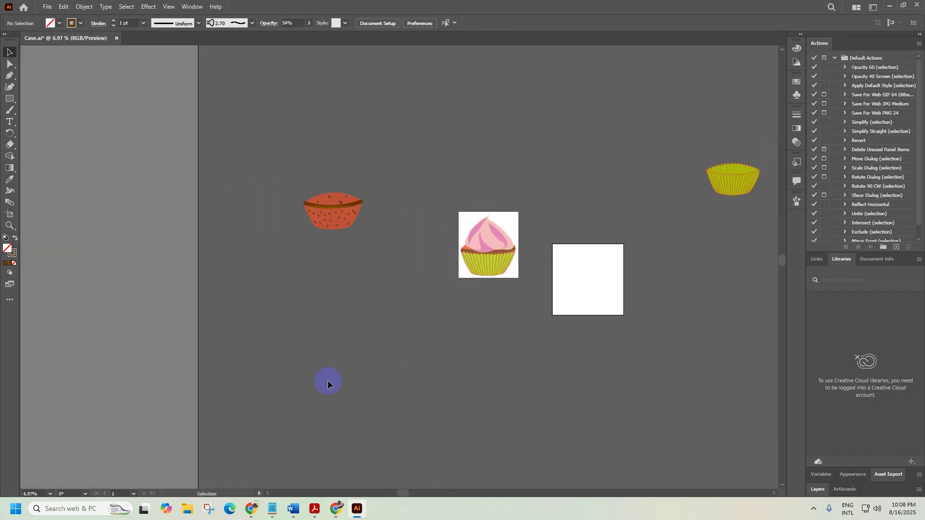
left_click_drag(285, 143, 612, 289)
scroll(667, 270, "up", 5)
left_click_drag(762, 251, 672, 289)
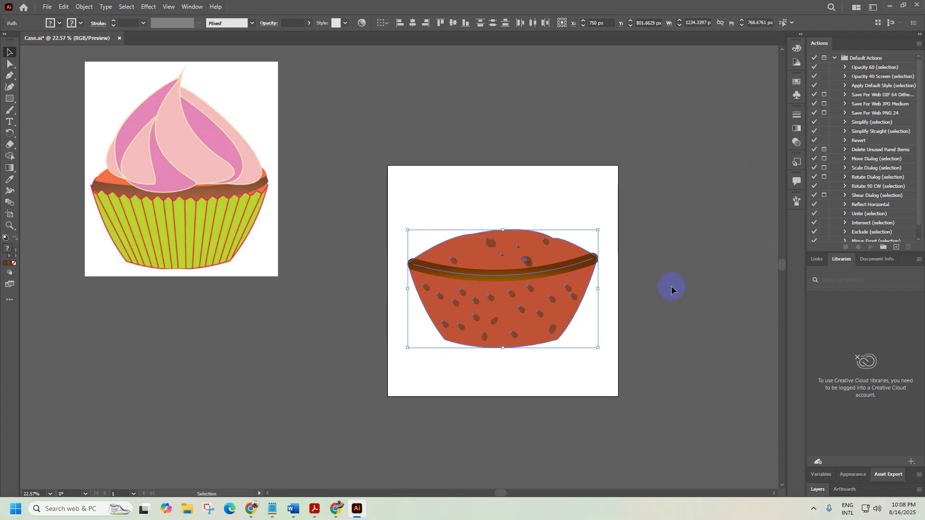
Create a new document from the recent custom 1500 x 1500 px preset
left_click(46, 7)
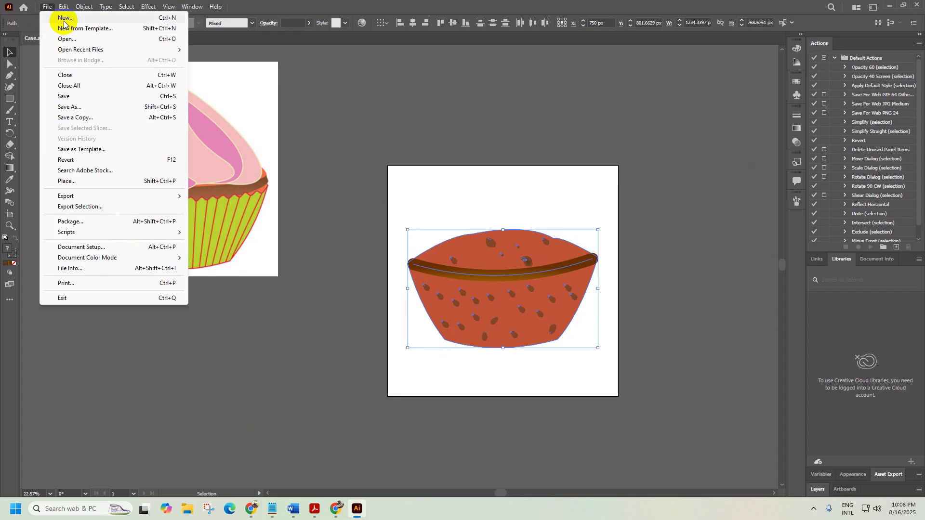
left_click(205, 129)
key("ctrl+n")
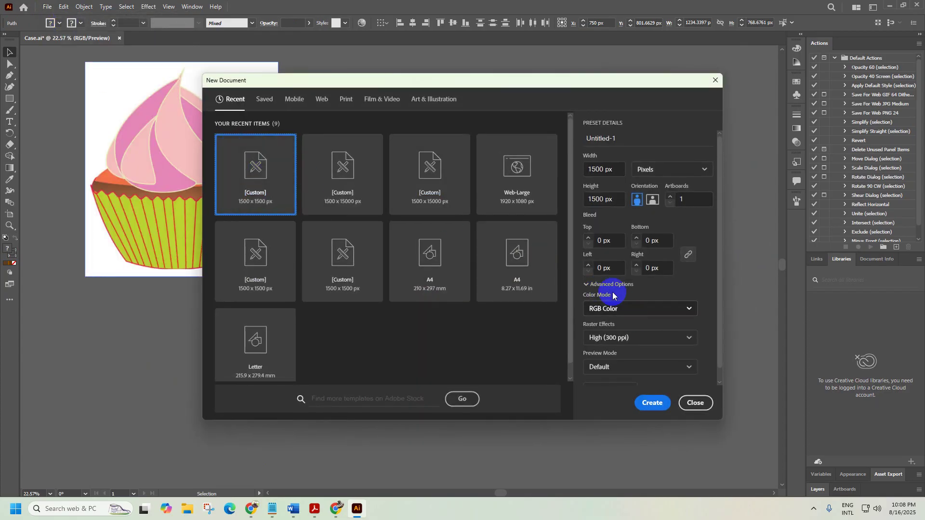
double_click(275, 186)
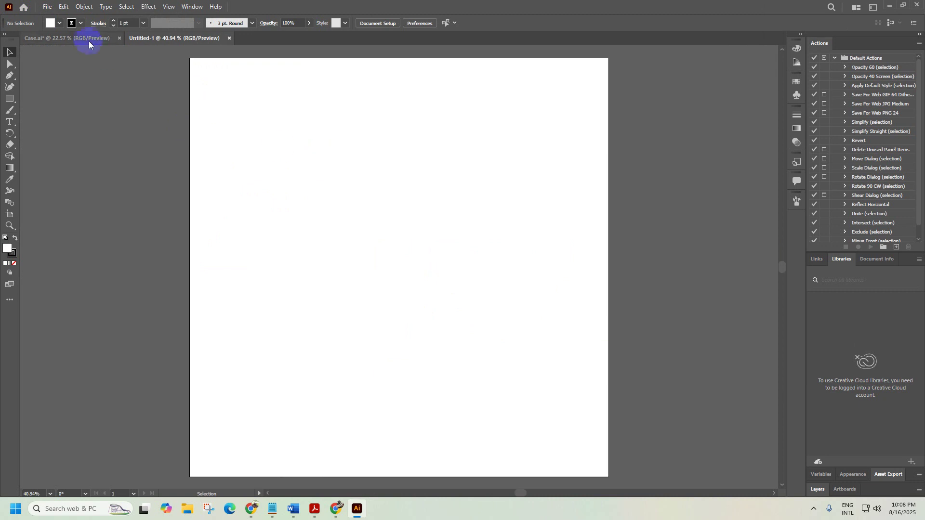
Copy the complete cake from Case.ai into the new Untitled-1 document and place it on the artboard
left_click(87, 38)
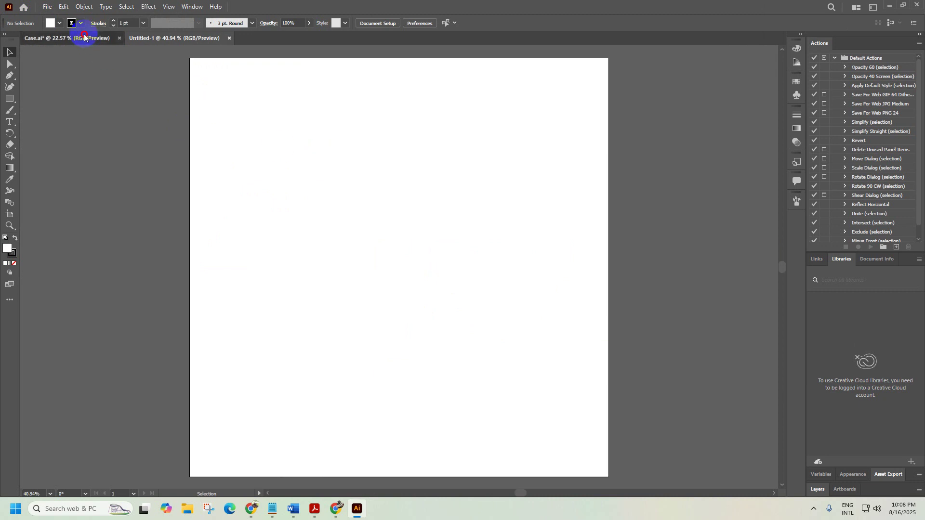
left_click(537, 303)
left_click(630, 388)
left_click_drag(533, 282, 436, 265)
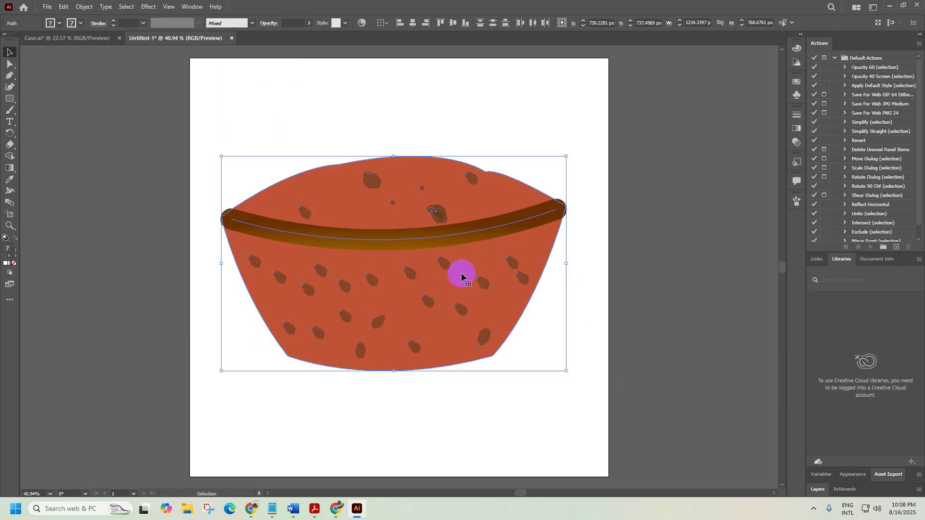
Nudge the whole cake slightly right on the artboard, to an X position of 743.2281 px
key("Right")
key("Right")
key("Right")
key("Right")
key("Right")
key("Right")
key("Right")
key("Right")
key("Right")
key("Right")
key("Right")
key("Right")
key("Right")
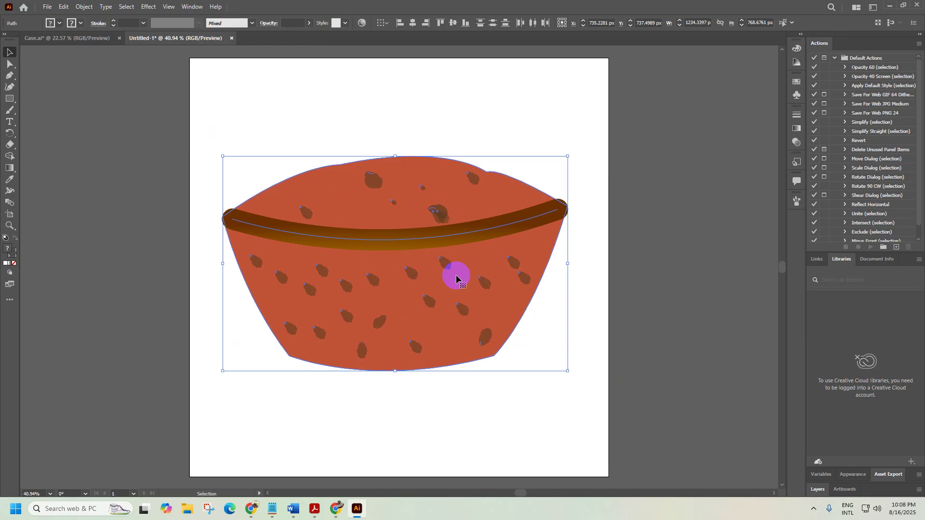
left_click(71, 23)
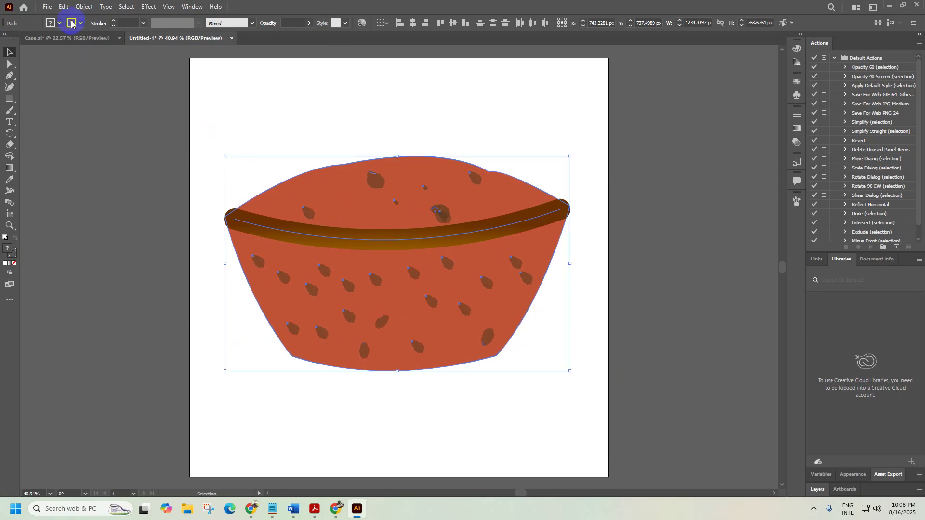
Save the document to the Desktop in SVG format with the file name Cake, accepting the SVG options
left_click(49, 7)
left_click(77, 106)
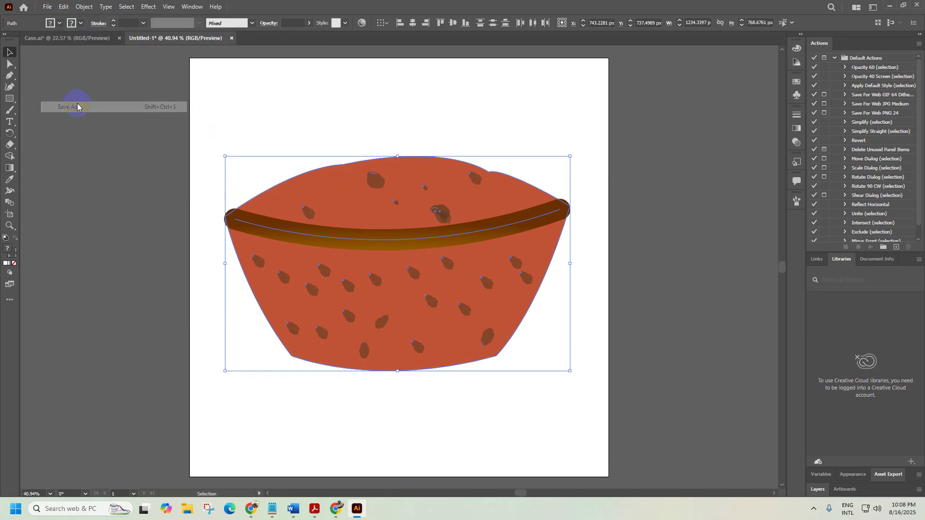
left_click(42, 114)
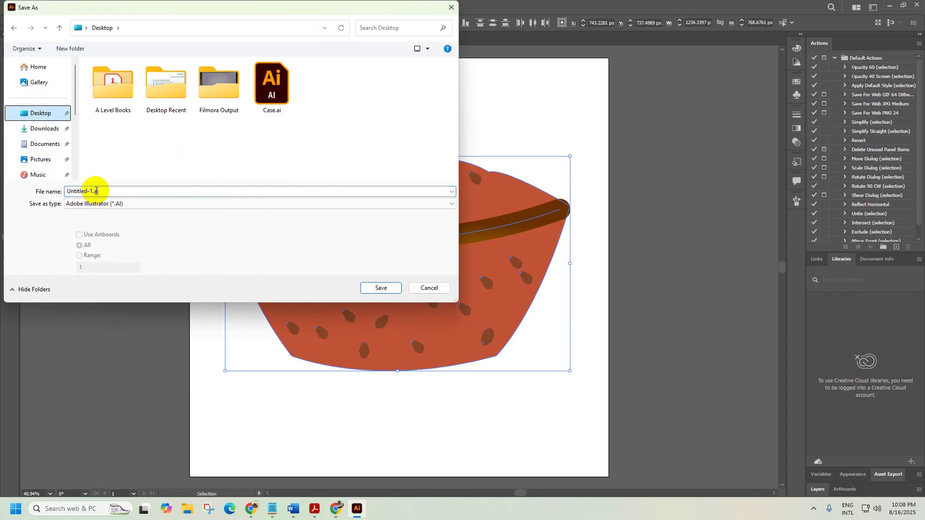
left_click(126, 204)
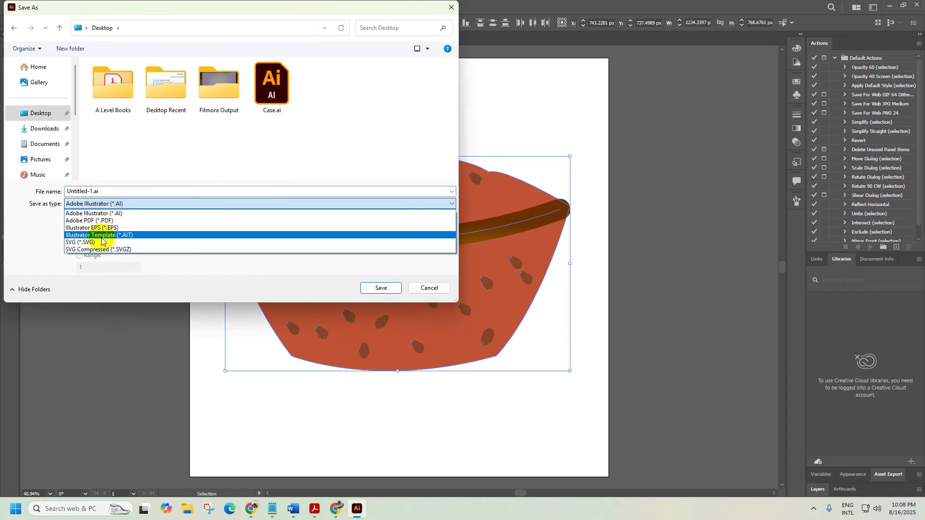
left_click(80, 242)
double_click(120, 191)
type("Cake")
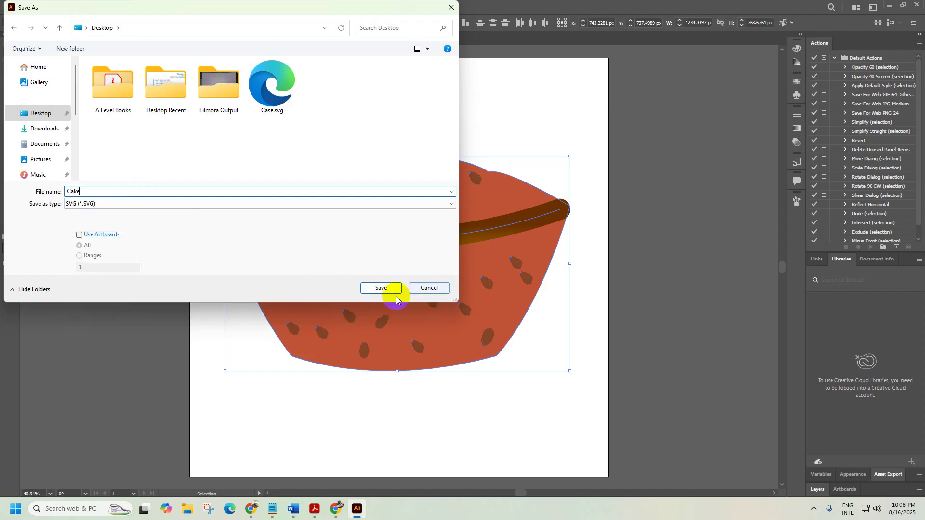
left_click(380, 288)
left_click(501, 282)
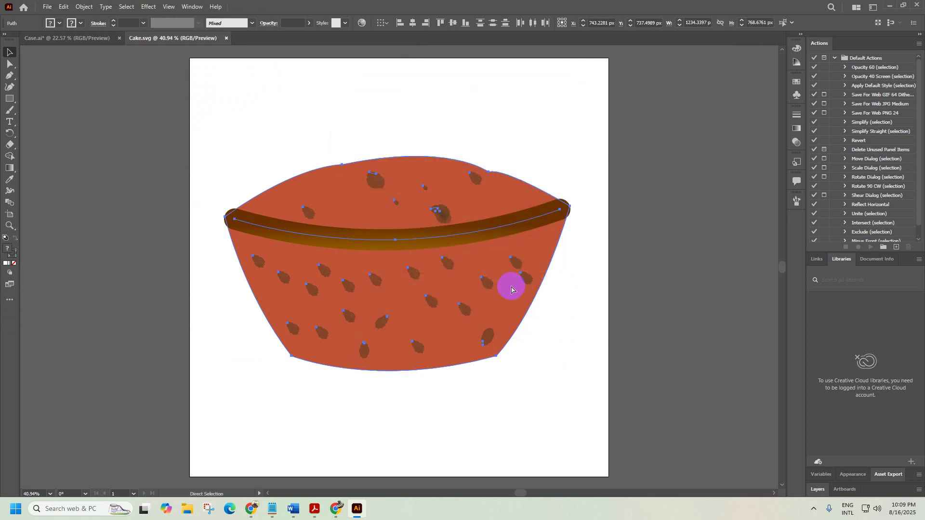
Delete the cake from the Cake.svg artboard and return to the Case.ai document
left_click(424, 267, "ctrl+alt")
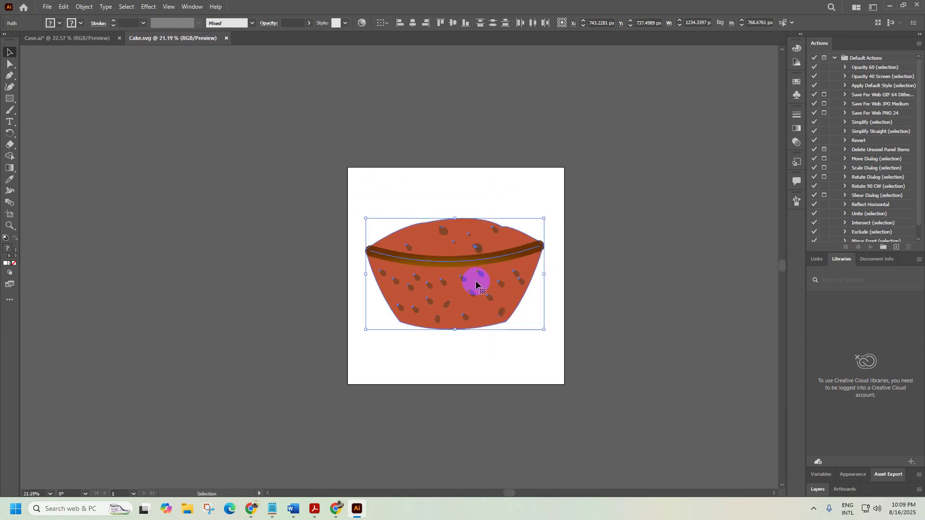
key("Delete")
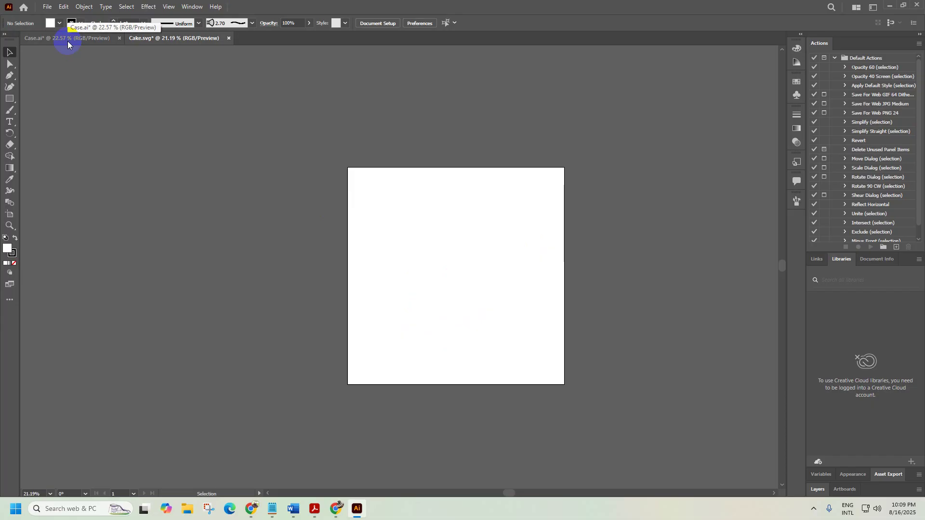
left_click(68, 42)
Group all the cake's parts in Case.ai and move the group off the artboard to just below the green case
left_click(420, 237, "ctrl+alt")
scroll(420, 238, "right", 5)
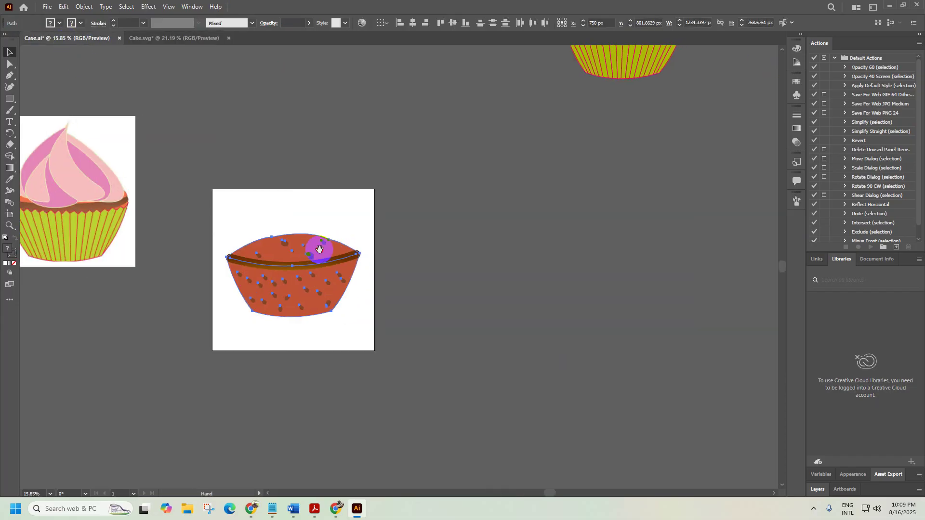
key("ctrl+g")
left_click(418, 260, "ctrl+alt")
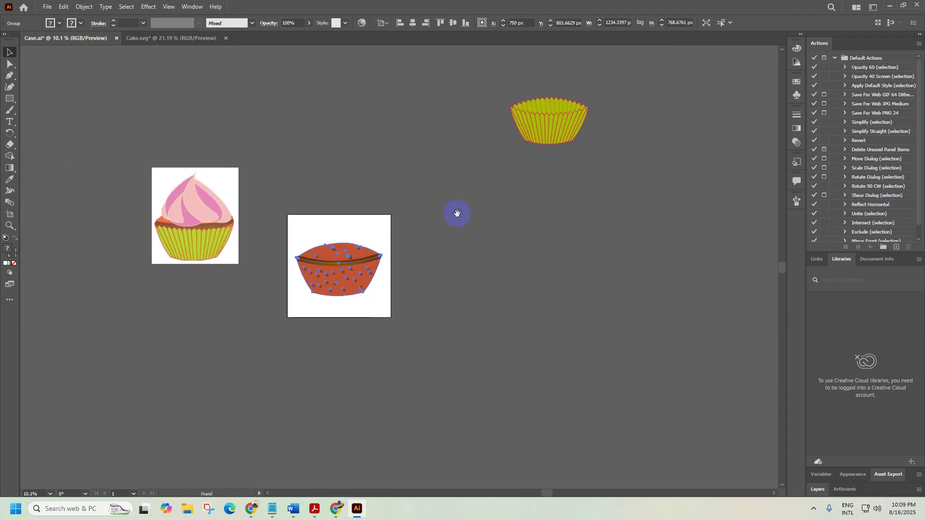
left_click_drag(448, 217, 355, 270)
left_click_drag(270, 318, 482, 243)
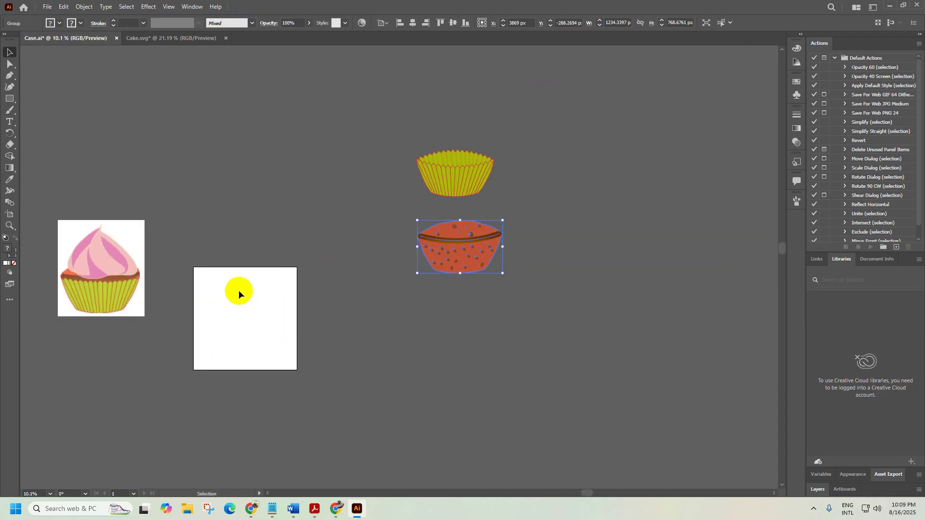
With the Pen tool, trace the reference cupcake's frosting from its tip over the left shoulder and partway down the left side, with corner anchors
left_click_drag(56, 248, 317, 308)
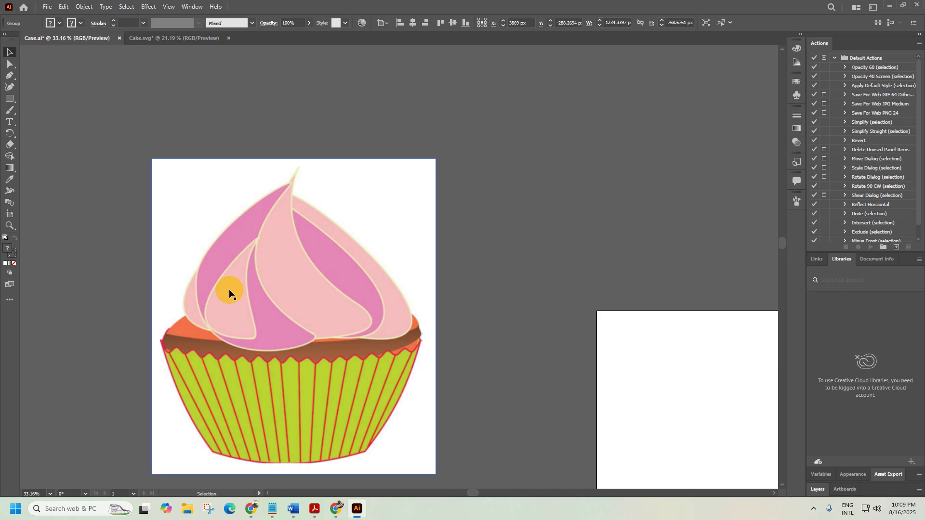
key("p")
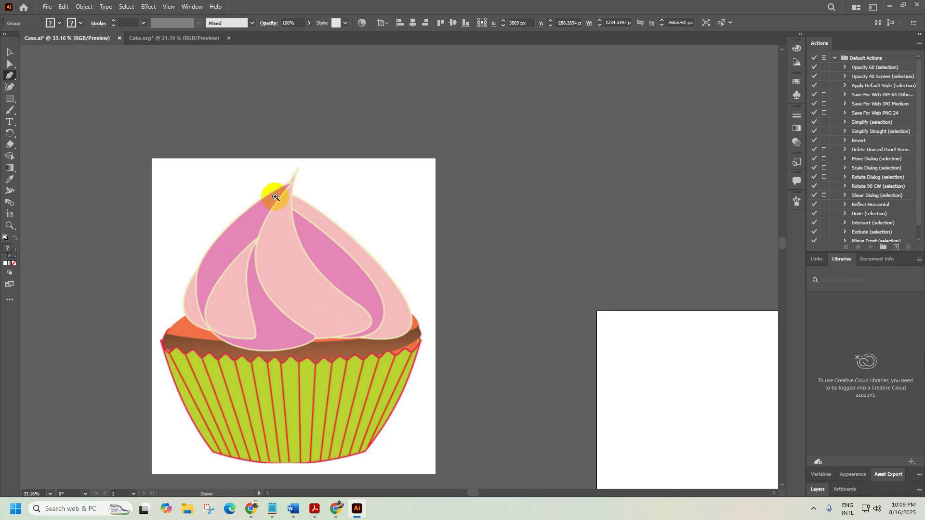
left_click_drag(270, 198, 339, 212)
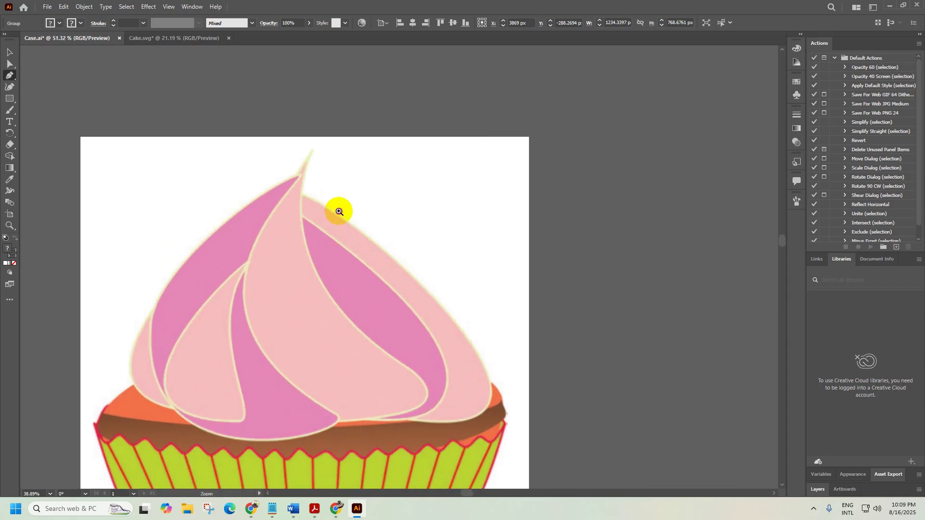
left_click(311, 150)
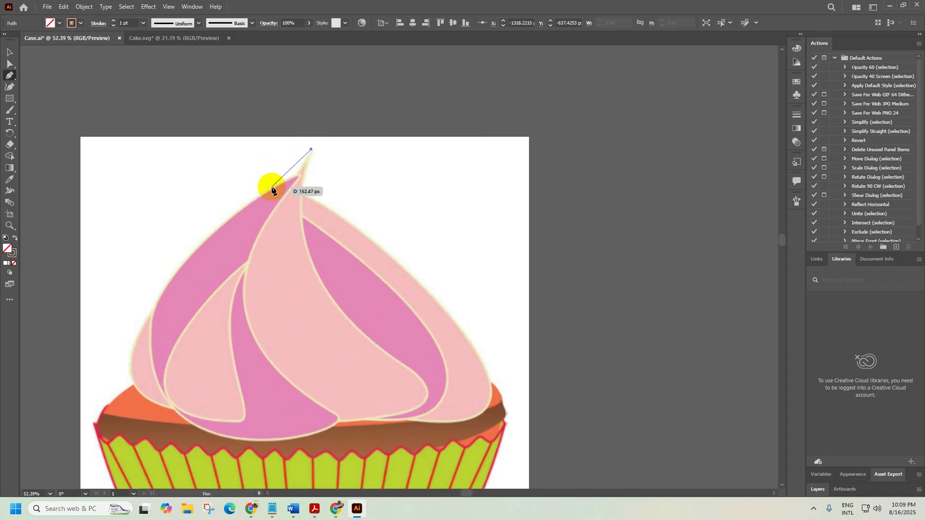
left_click_drag(247, 201, 243, 196)
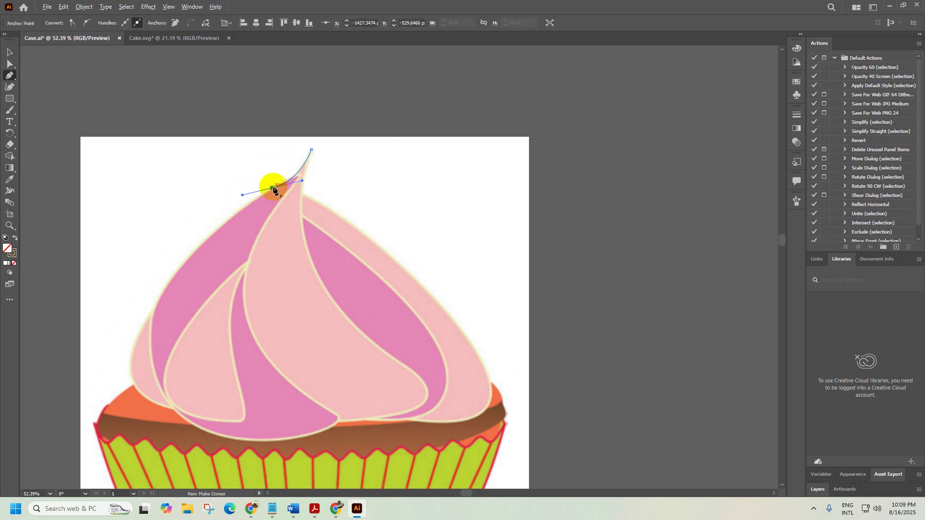
left_click(272, 188)
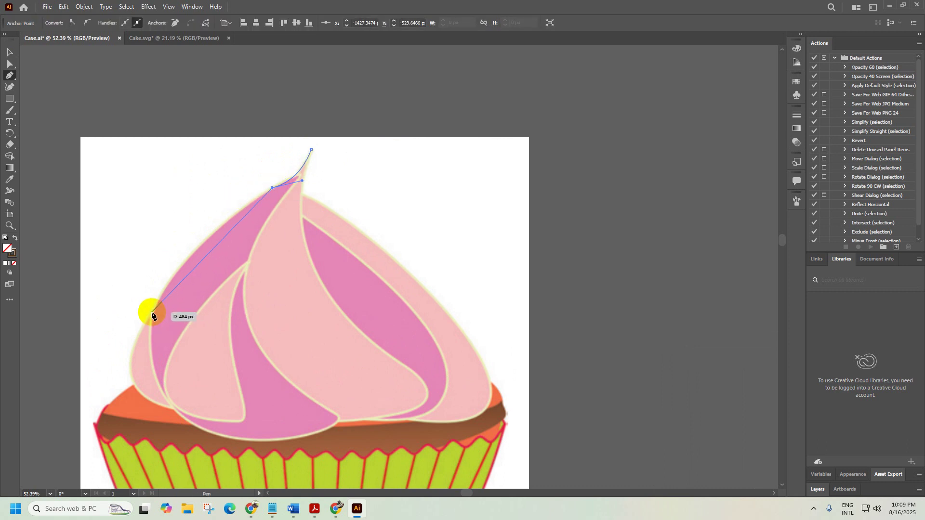
left_click_drag(155, 306, 114, 374)
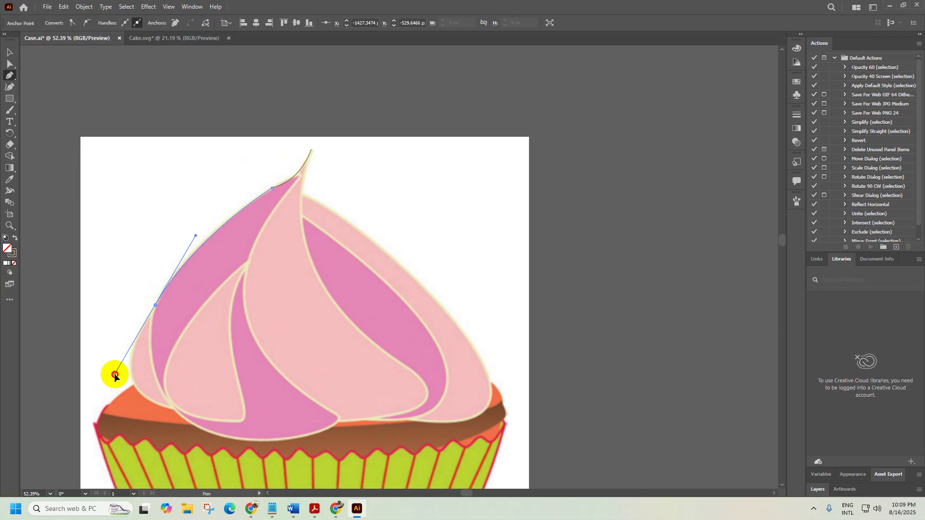
left_click(155, 305)
Continue the frosting outline around the lower left bulge and beneath the dark pink bottom lobe, ending each curve in a corner anchor
left_click_drag(173, 410, 256, 427)
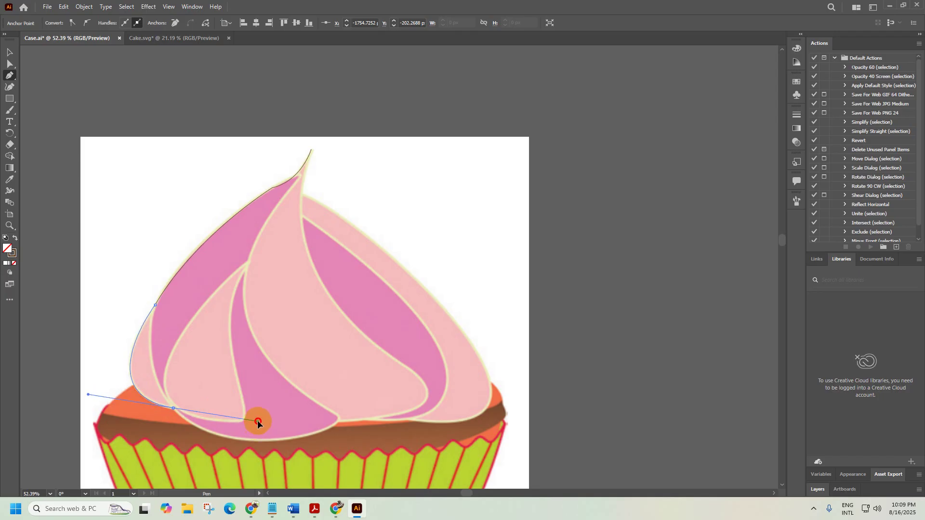
left_click_drag(254, 422, 256, 423)
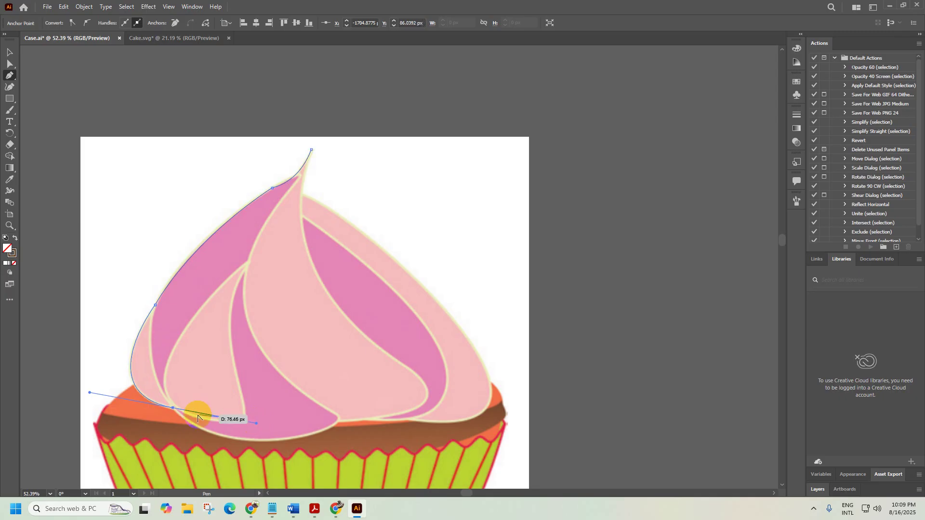
left_click(173, 409)
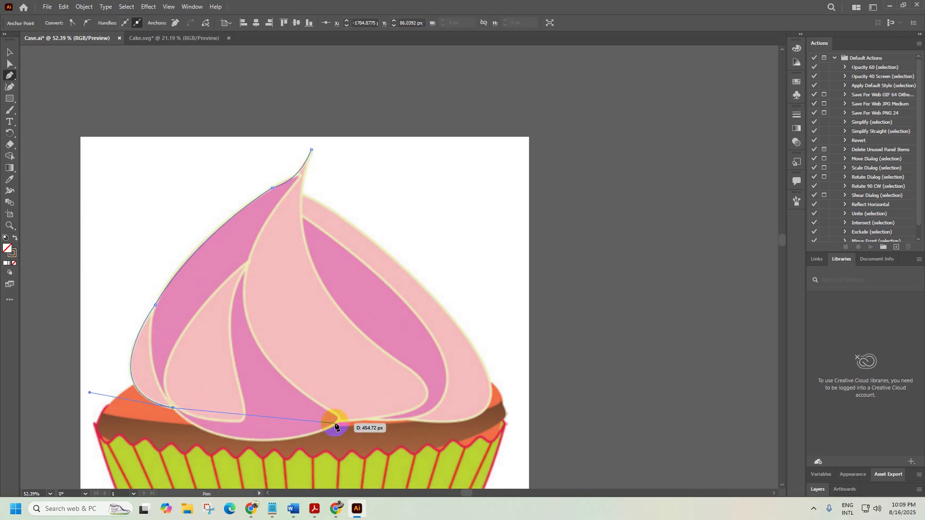
left_click_drag(339, 422, 447, 372)
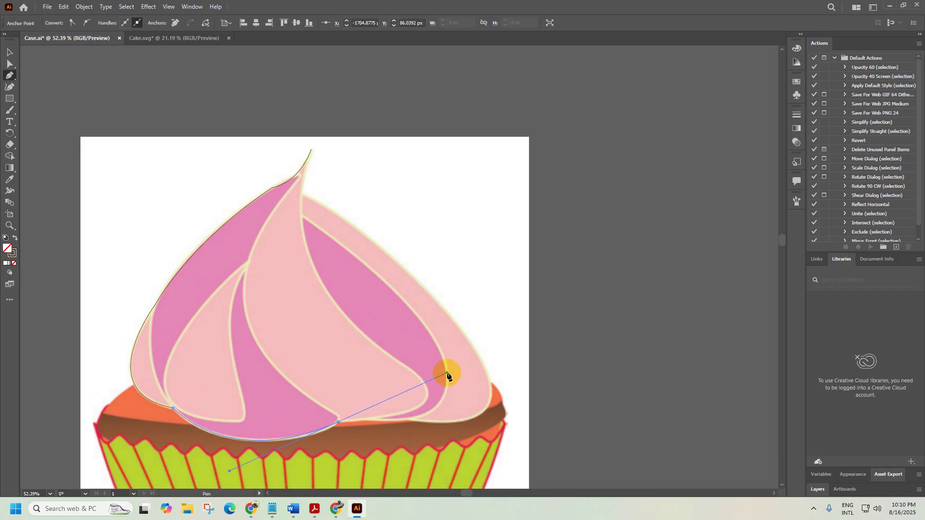
left_click(339, 423)
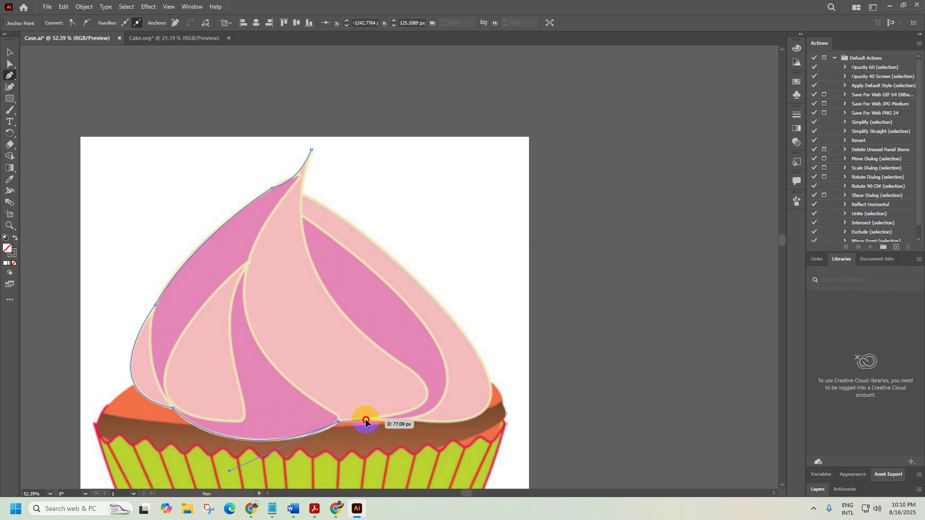
Continue the frosting outline along the lower right edge, around the corner and up the right side
left_click_drag(366, 420, 424, 416)
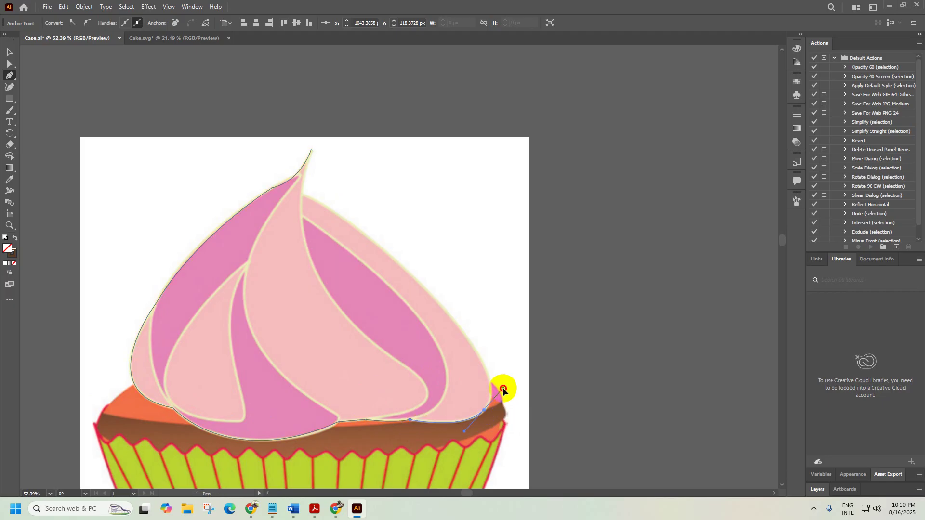
left_click_drag(502, 392, 502, 390)
left_click(484, 412)
scroll(426, 378, "up", 1)
left_click_drag(413, 312, 299, 200)
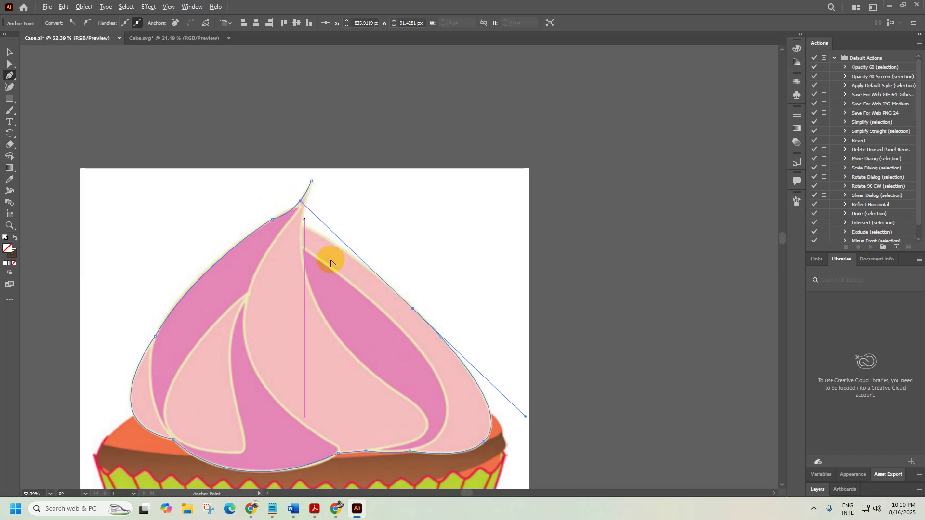
left_click(414, 311)
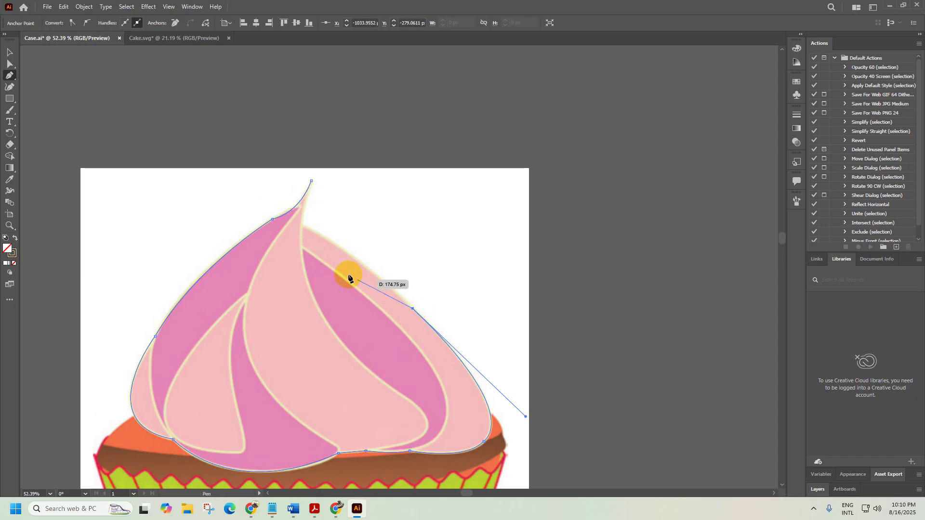
Trace the upper right edge to the base of the frosting's tip and close the outline at its starting anchor
left_click(303, 228)
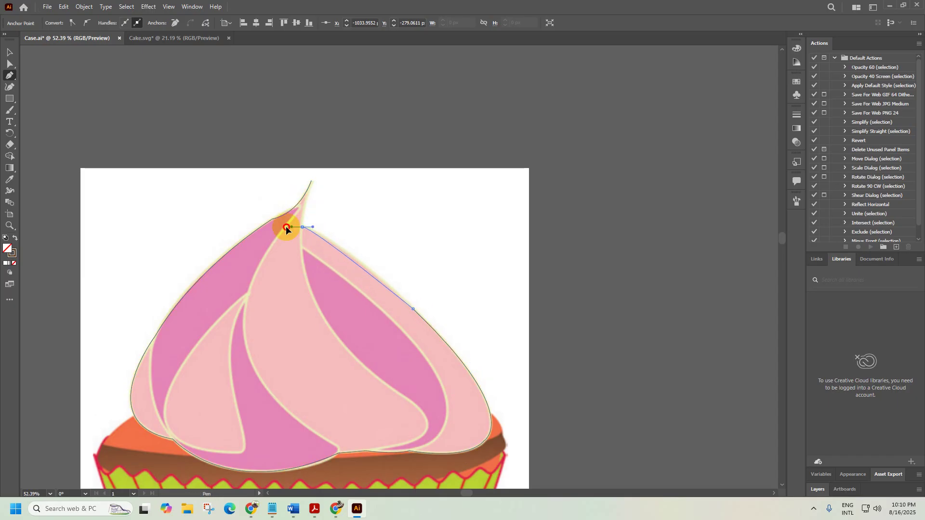
left_click_drag(258, 219, 256, 210)
left_click(302, 227)
scroll(325, 241, "up", 2)
scroll(308, 230, "up", 2)
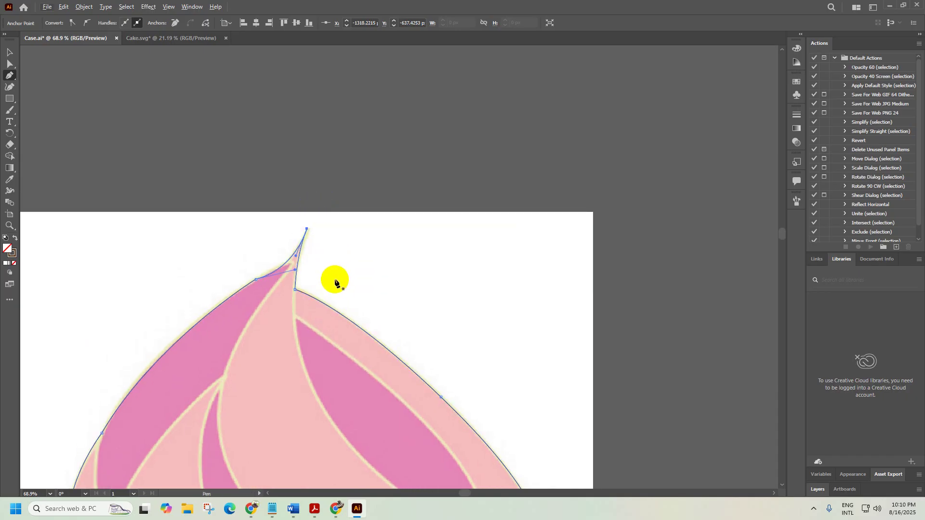
Move the traced frosting outline off the reference image into the empty area above and to its right
left_click(11, 51)
scroll(316, 233, "down", 5)
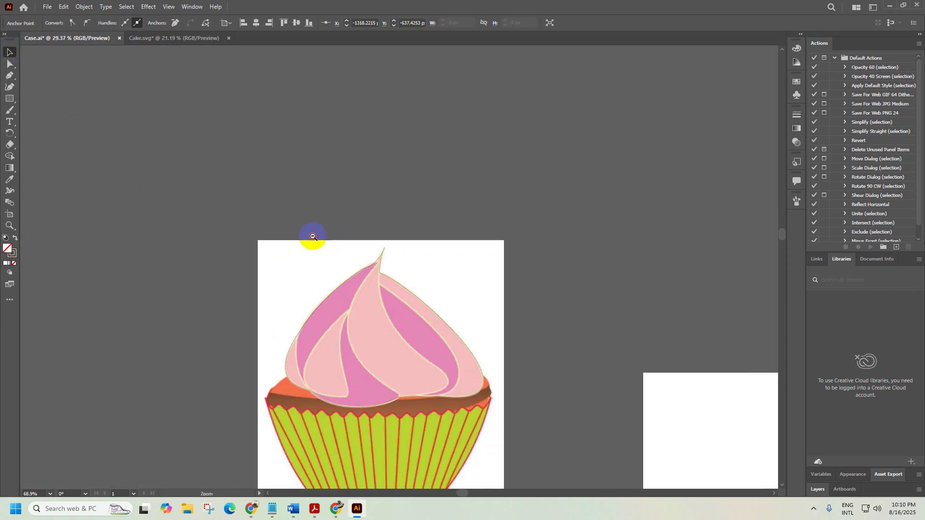
left_click_drag(389, 279, 561, 134)
left_click_drag(256, 205, 89, 192)
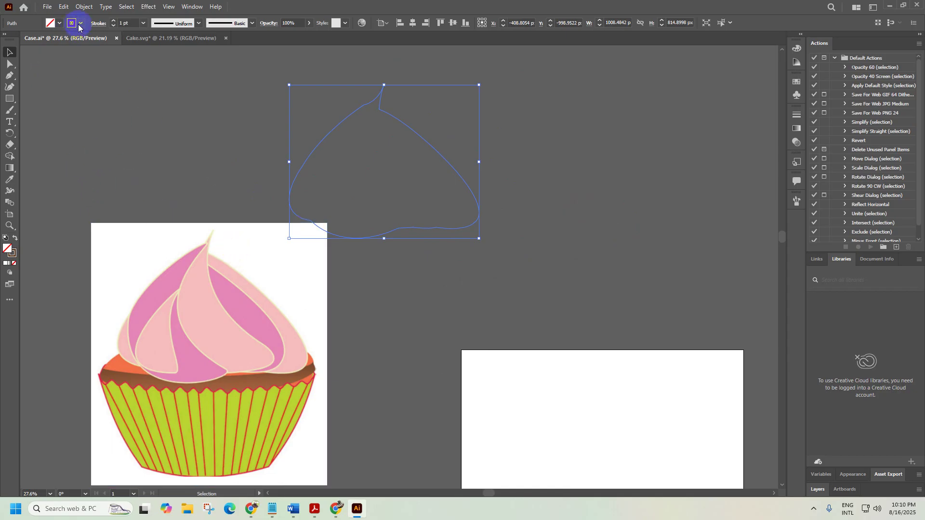
Set the frosting outline's stroke weight to 8 pt and deselect it
left_click(143, 23)
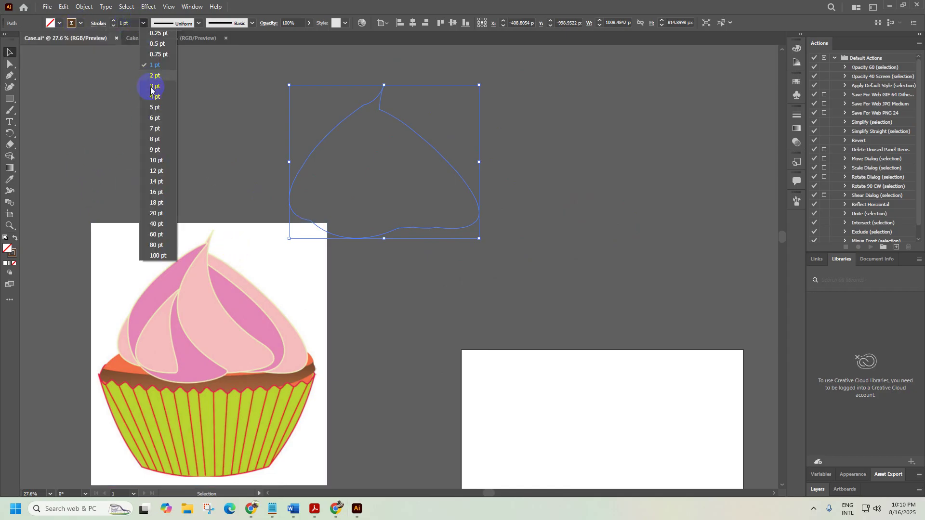
left_click(154, 107)
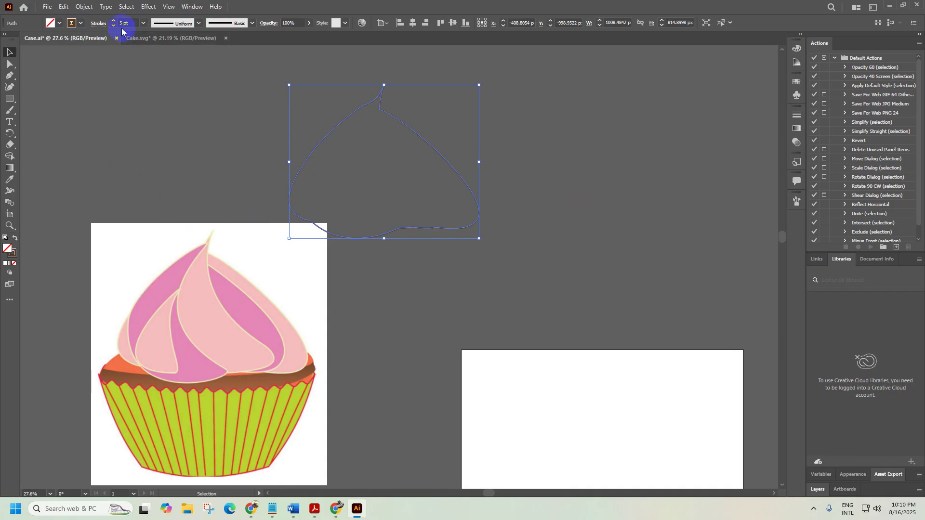
left_click(144, 24)
left_click(160, 134)
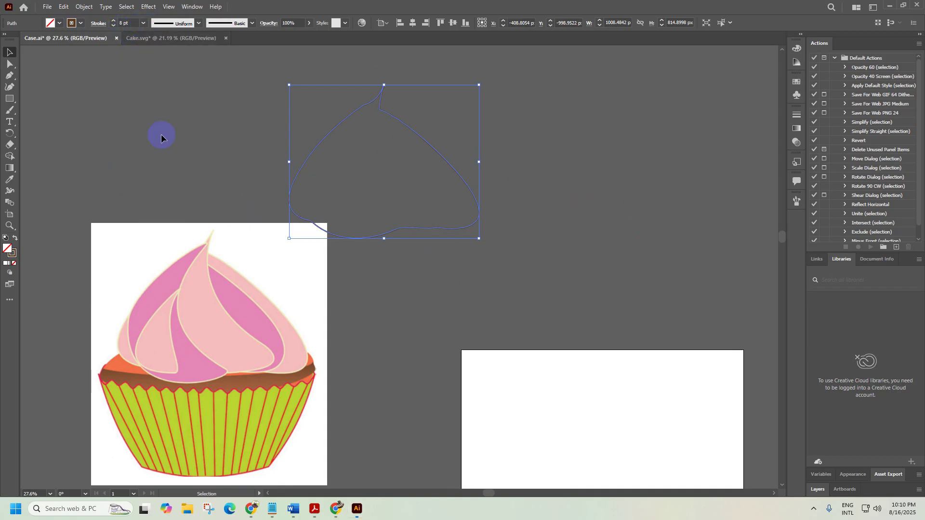
left_click(273, 128)
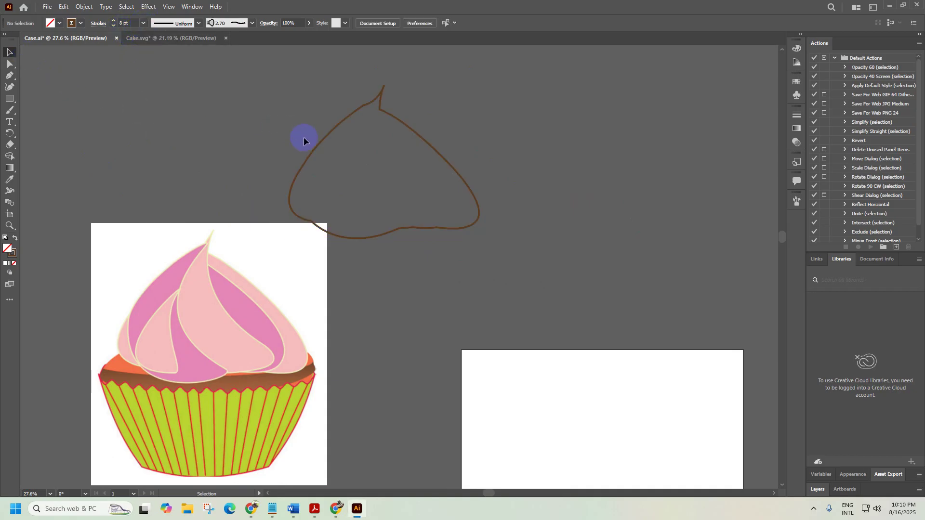
Recolour the frosting outline's stroke to pale yellow EAE39B and move the outline farther right, clear of the reference image
left_click(313, 147)
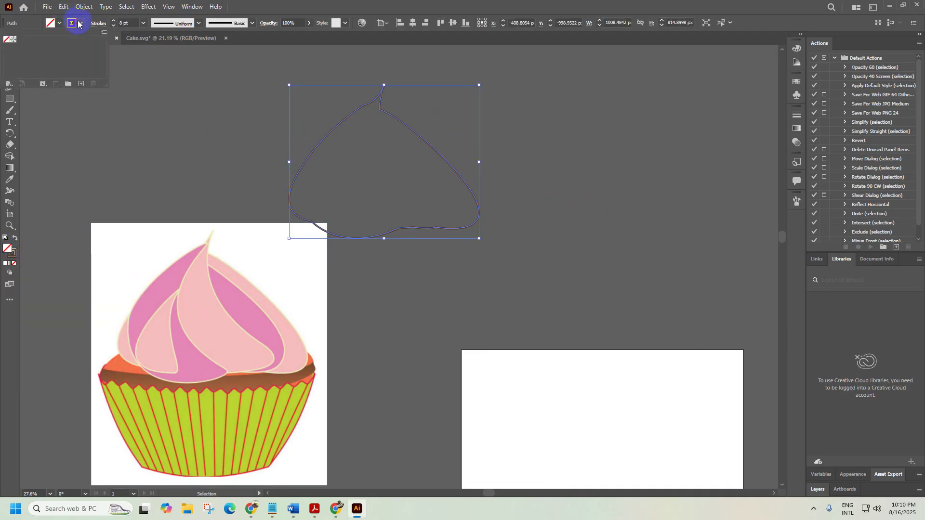
double_click(13, 254)
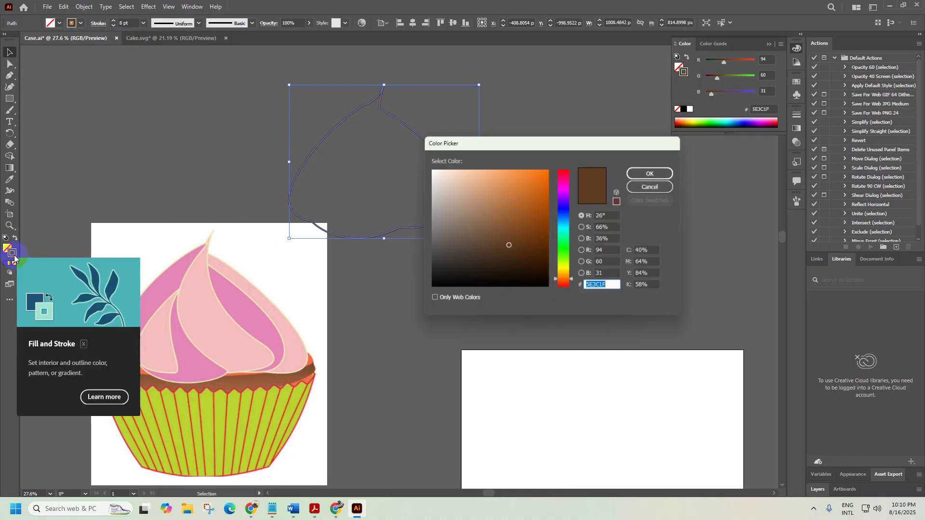
left_click(575, 276)
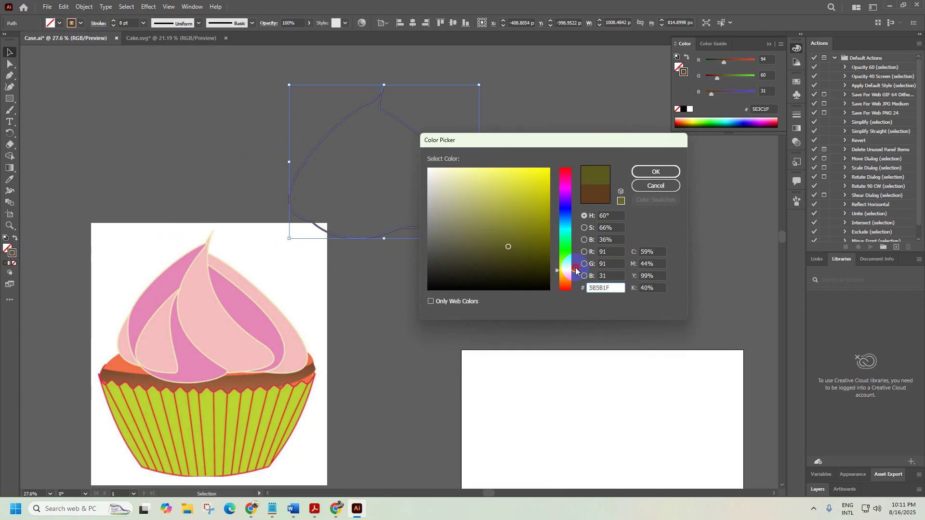
left_click_drag(577, 273, 575, 275)
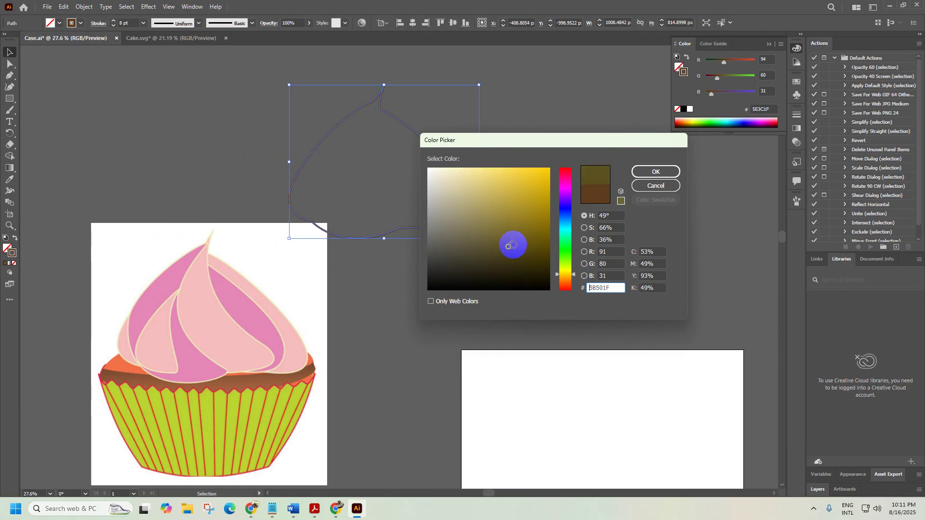
left_click(457, 204)
left_click_drag(457, 204, 455, 186)
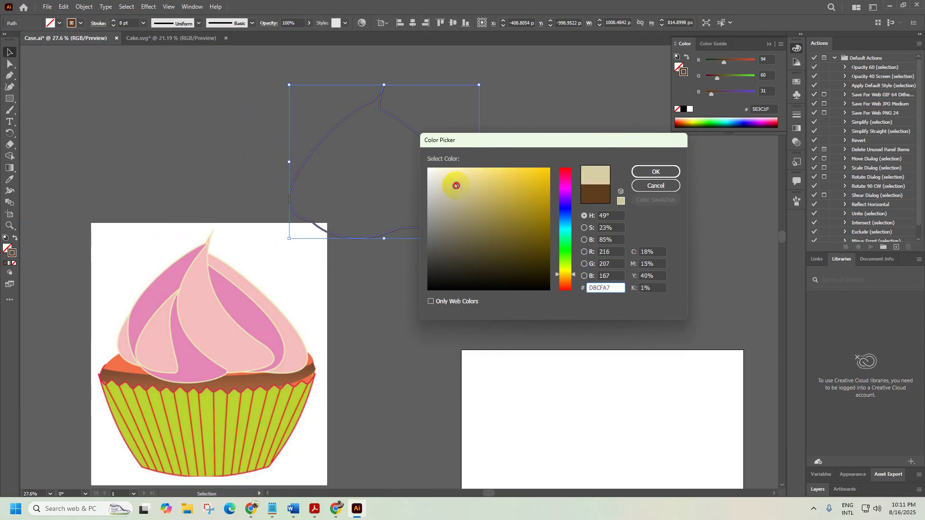
left_click_drag(573, 276, 573, 273)
left_click(454, 182)
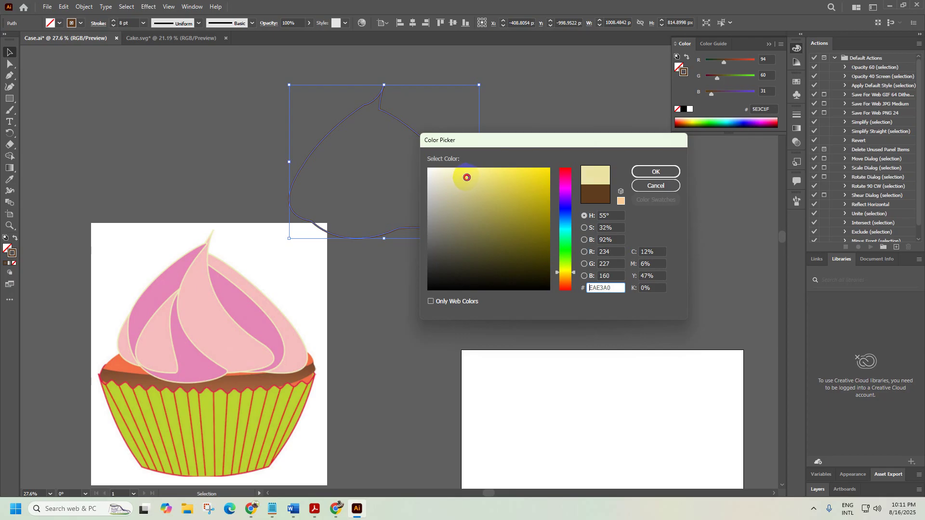
left_click(657, 171)
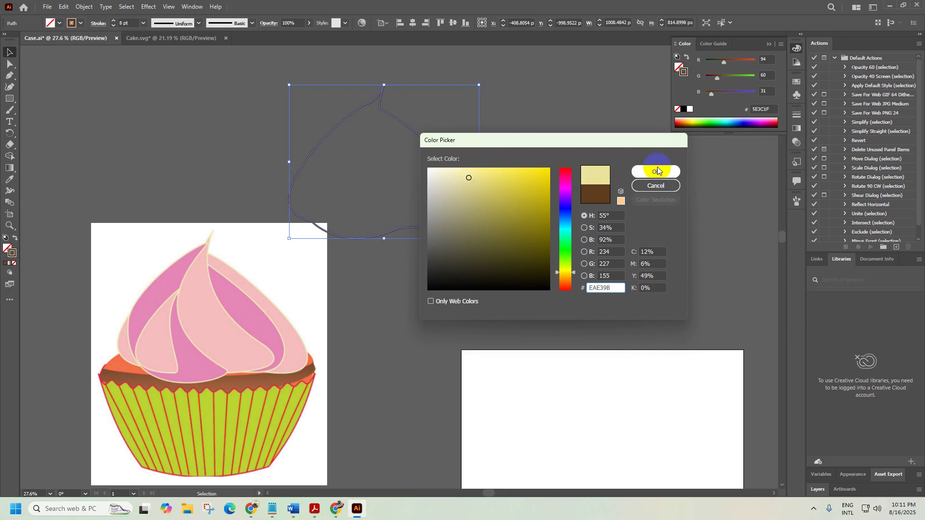
left_click(610, 187)
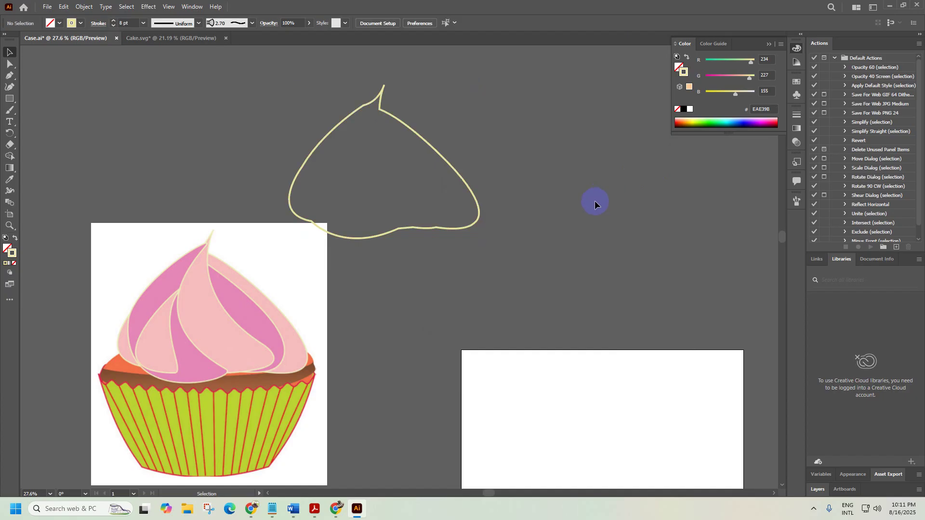
left_click_drag(470, 224, 515, 229)
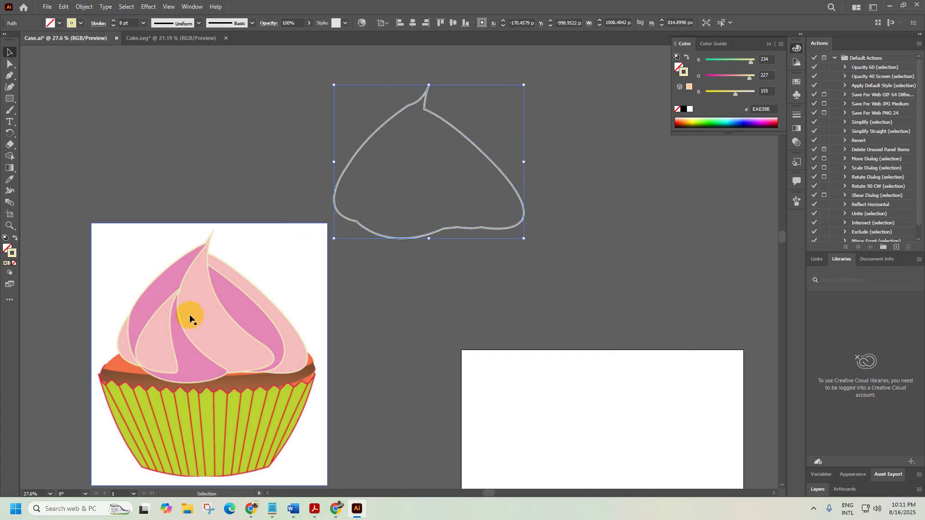
Trace the narrow light pink segment at the far left of the reference frosting as a closed Pen path
key("ctrl+space")
left_click_drag(121, 353, 188, 313)
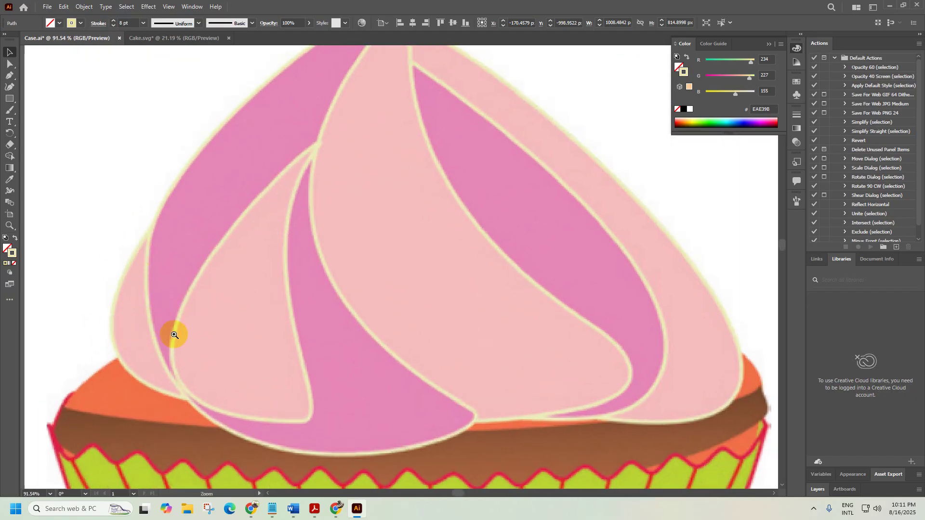
scroll(173, 330, "down", 5)
left_click_drag(152, 286, 127, 317)
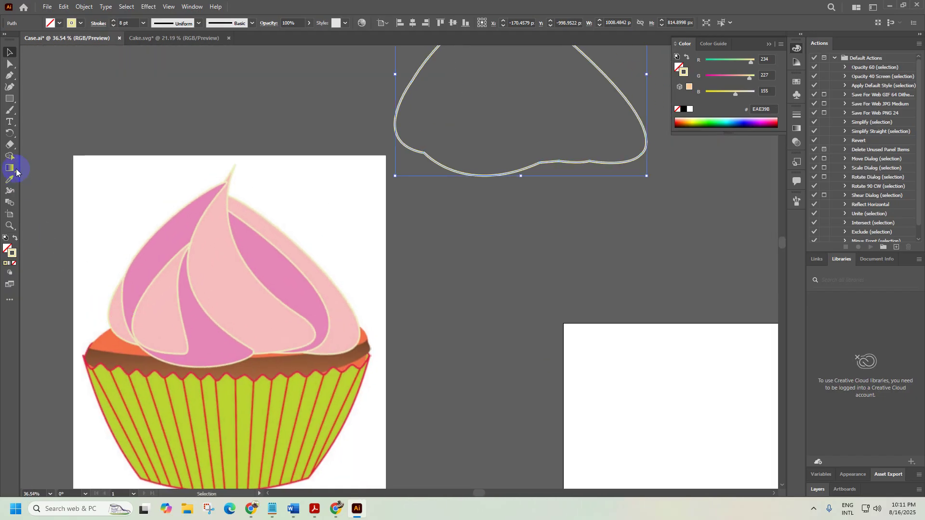
left_click(9, 77)
scroll(194, 328, "up", 4)
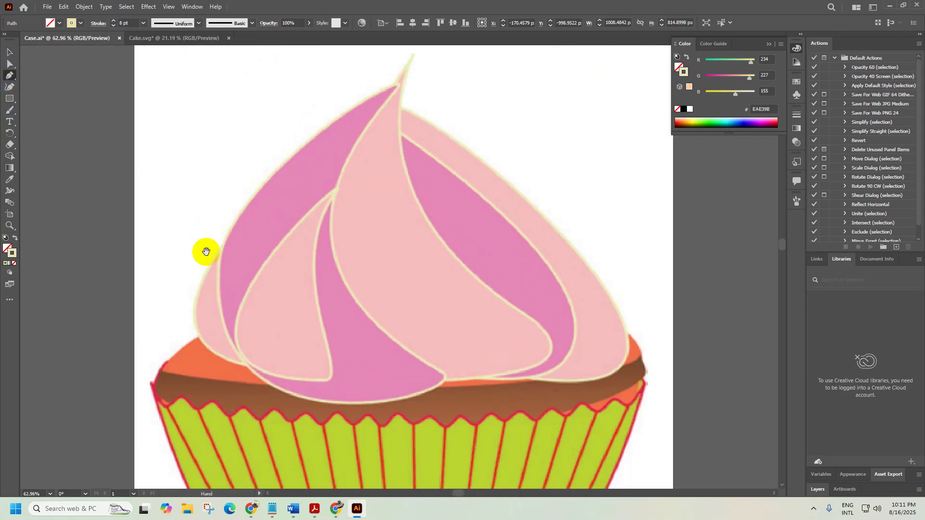
left_click(242, 362)
left_click_drag(220, 252, 230, 172)
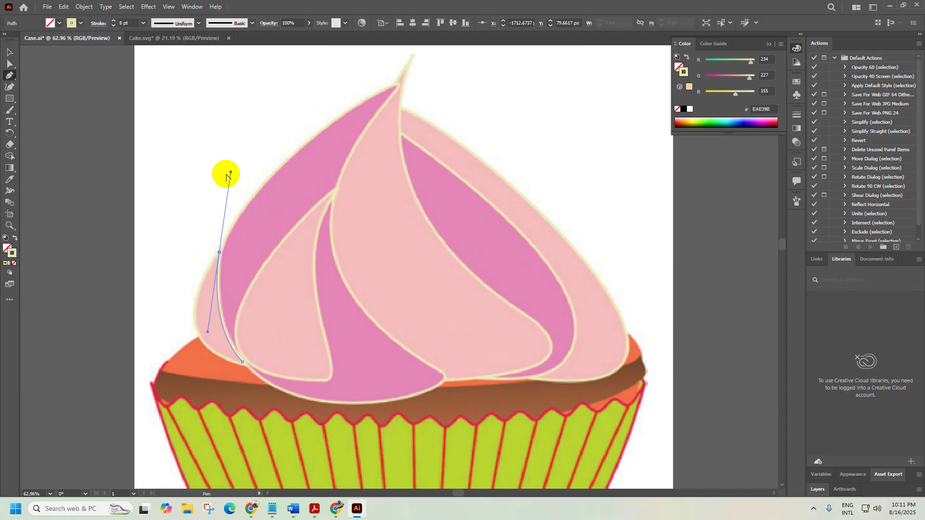
left_click(220, 252)
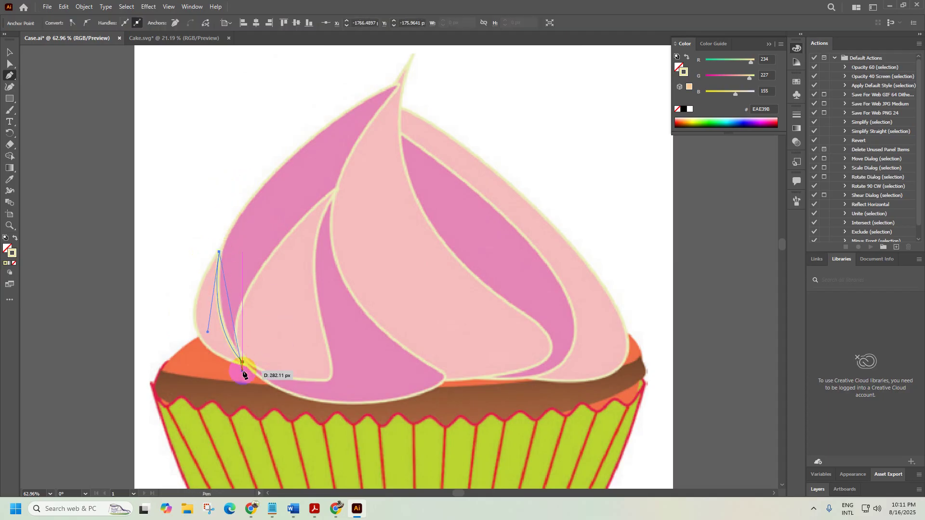
left_click_drag(242, 362, 331, 378)
Move the traced narrow segment off the reference image into the empty area on its left
left_click(10, 52)
scroll(270, 301, "down", 2)
left_click_drag(253, 313, 161, 298)
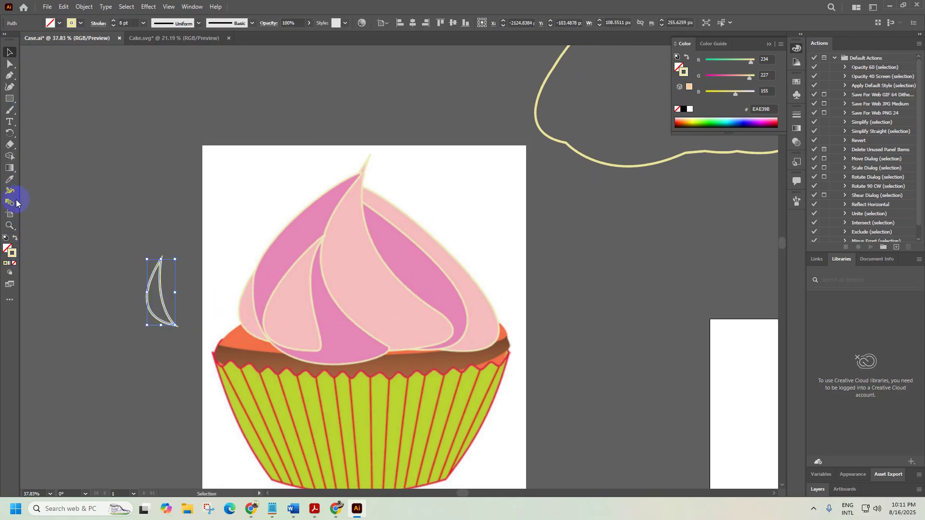
Fill the narrow segment with light pink E5B1C6
double_click(5, 248)
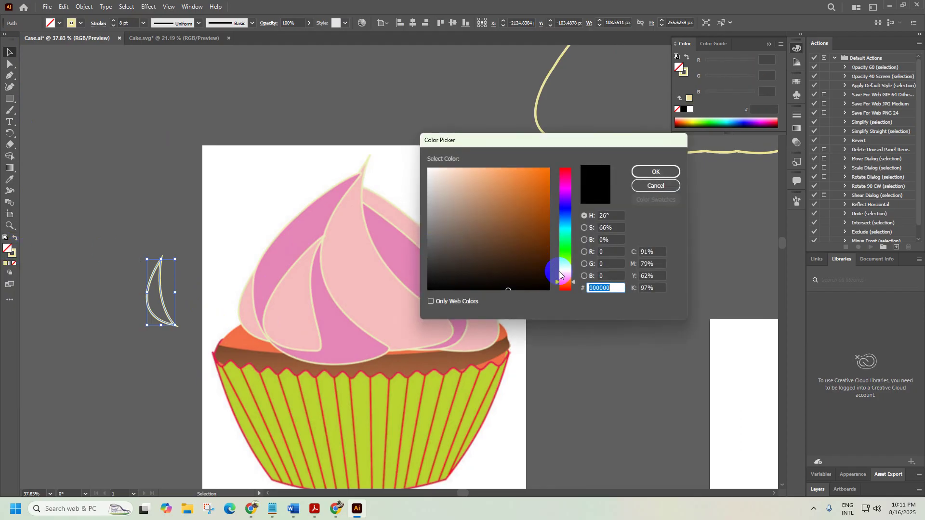
left_click_drag(574, 286, 577, 189)
left_click(469, 197)
mouse_move(469, 197)
left_mouse_down()
mouse_move(447, 193)
mouse_move(455, 184)
left_mouse_up()
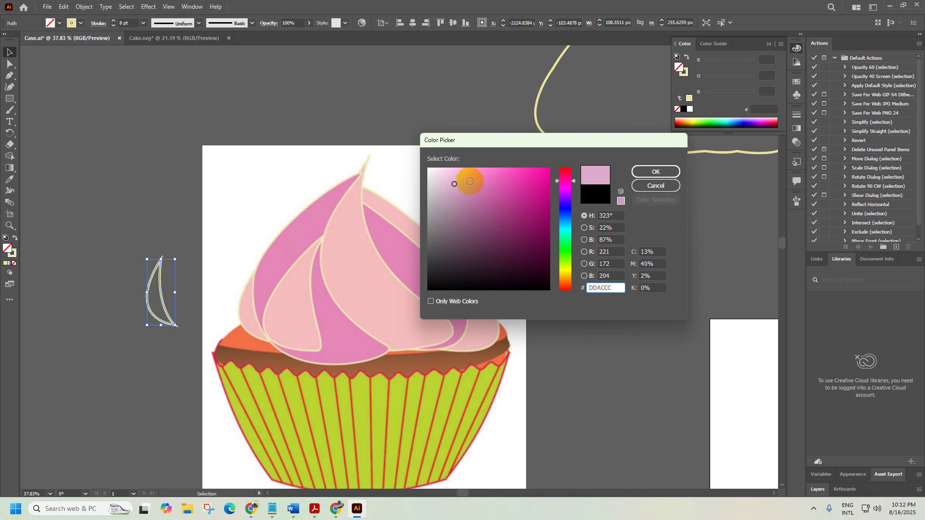
left_click_drag(459, 177, 453, 175)
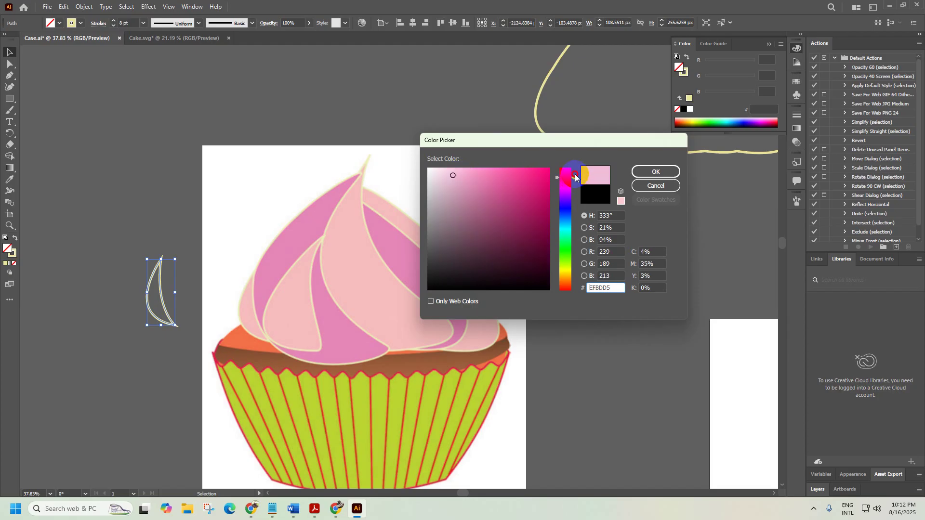
left_click_drag(573, 178, 573, 176)
mouse_move(452, 178)
left_mouse_down()
mouse_move(454, 198)
mouse_move(457, 179)
left_mouse_up()
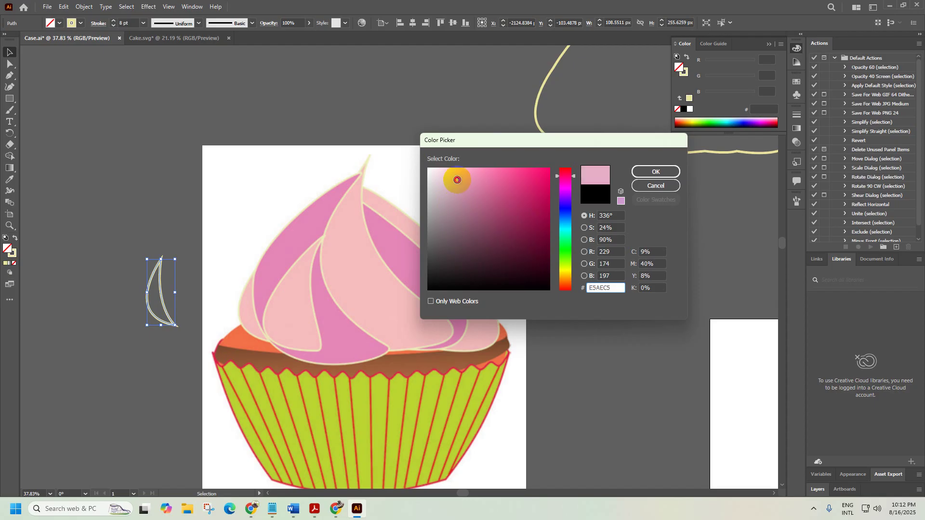
left_click(643, 172)
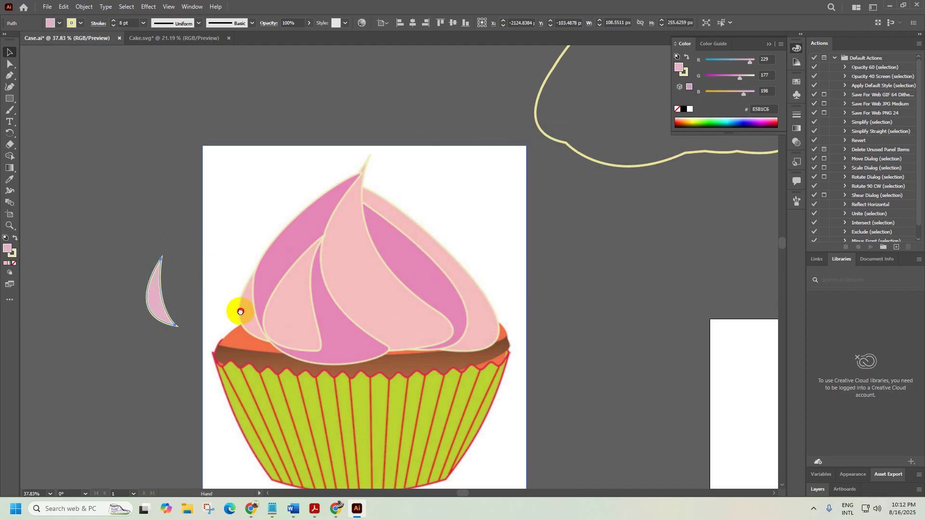
Move the pink segment into the lower left corner of the separate frosting outline and align their edges
left_click_drag(237, 309, 207, 337)
left_click_drag(125, 345, 510, 153)
scroll(599, 161, "up", 8)
left_click_drag(649, 192, 487, 326)
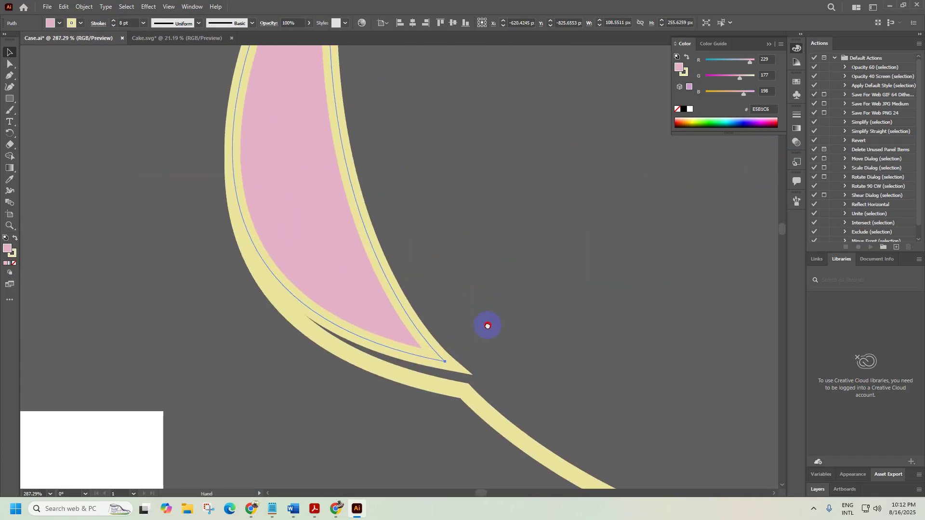
scroll(470, 313, "down", 4)
left_click(386, 285)
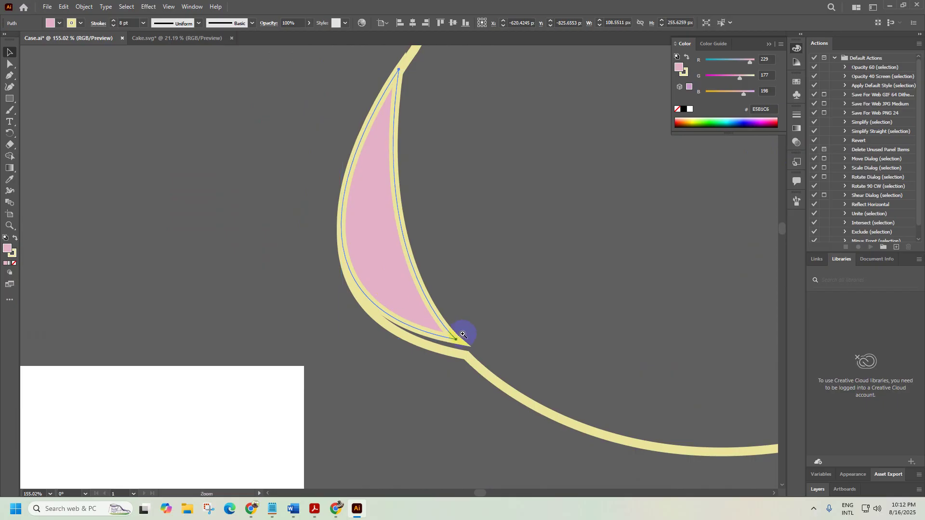
scroll(644, 265, "up", 7)
left_click_drag(299, 233, 287, 260)
scroll(186, 270, "down", 7)
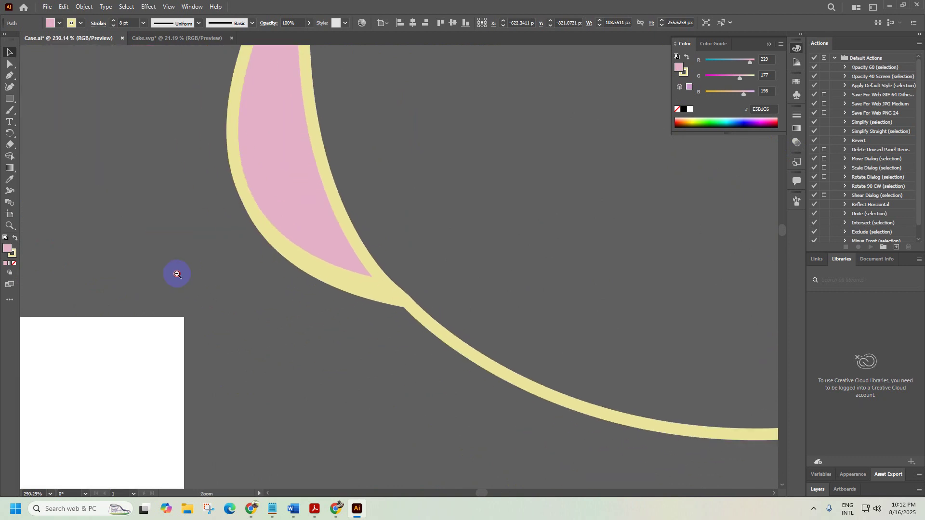
left_click_drag(320, 175, 337, 275)
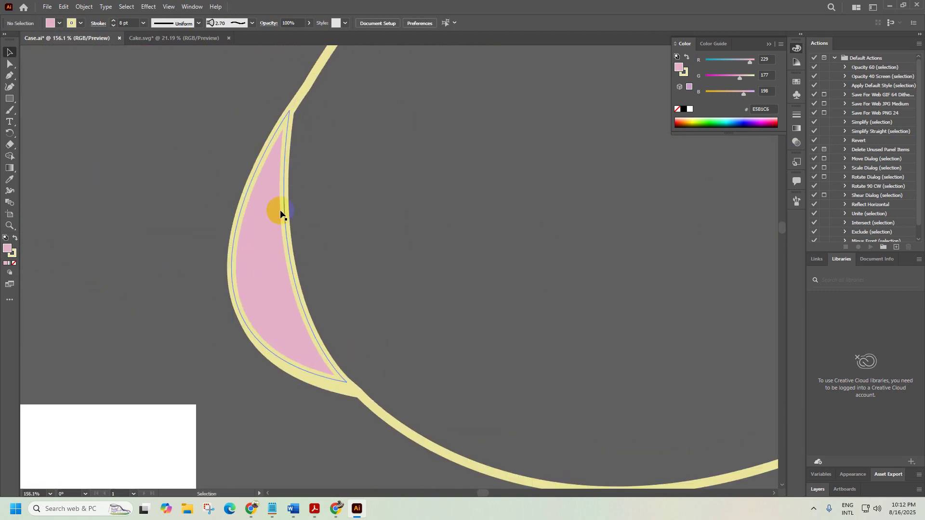
Start a new Pen path at the upper point of the reference's left dark pink swirl, just below the frosting's tip
scroll(275, 214, "down", 6)
scroll(220, 275, "up", 4)
left_click(9, 76)
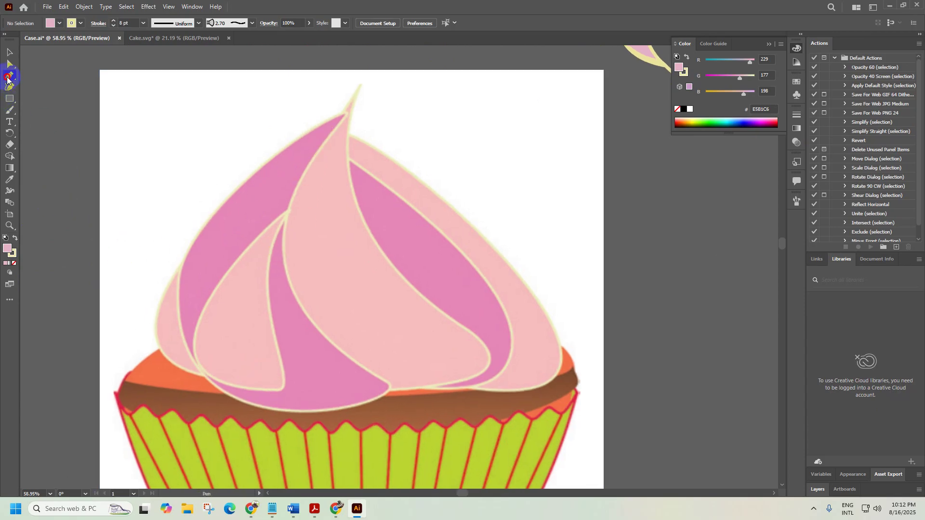
left_click(345, 114)
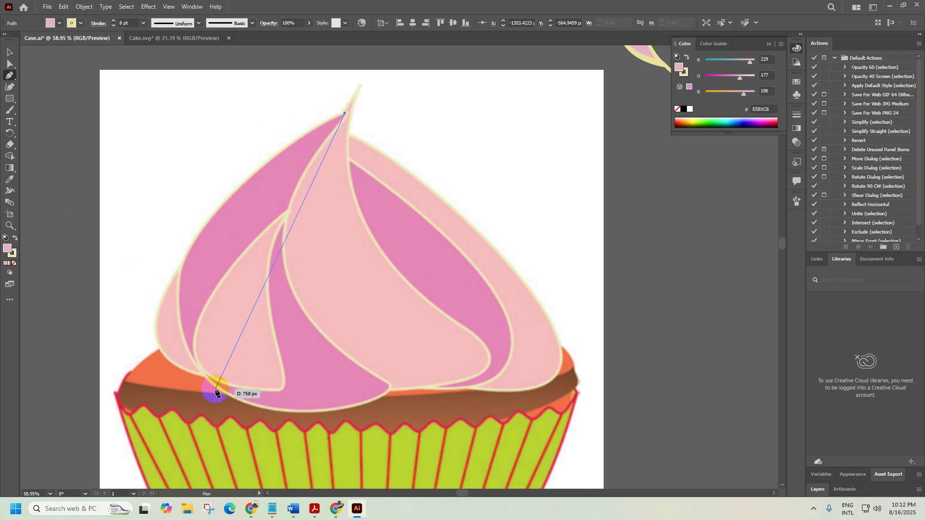
left_click_drag(201, 367, 265, 413)
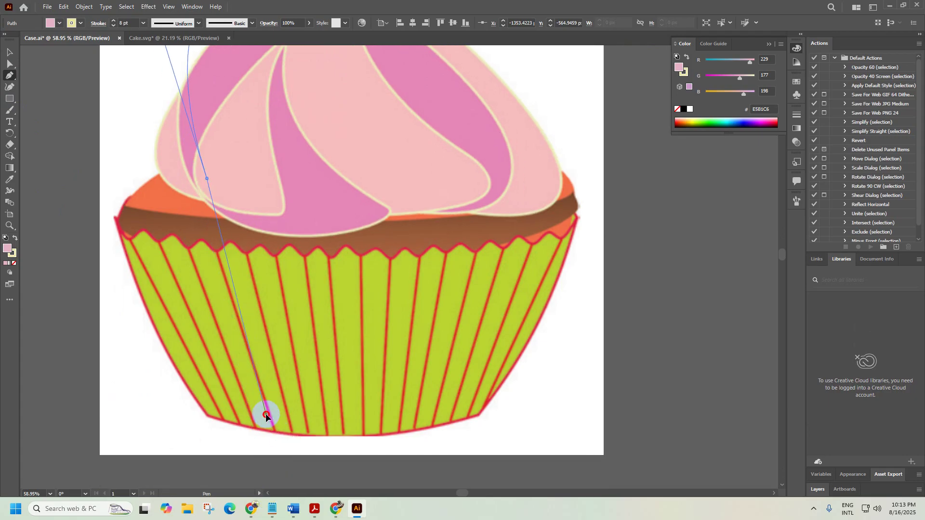
scroll(299, 414, "down", 5)
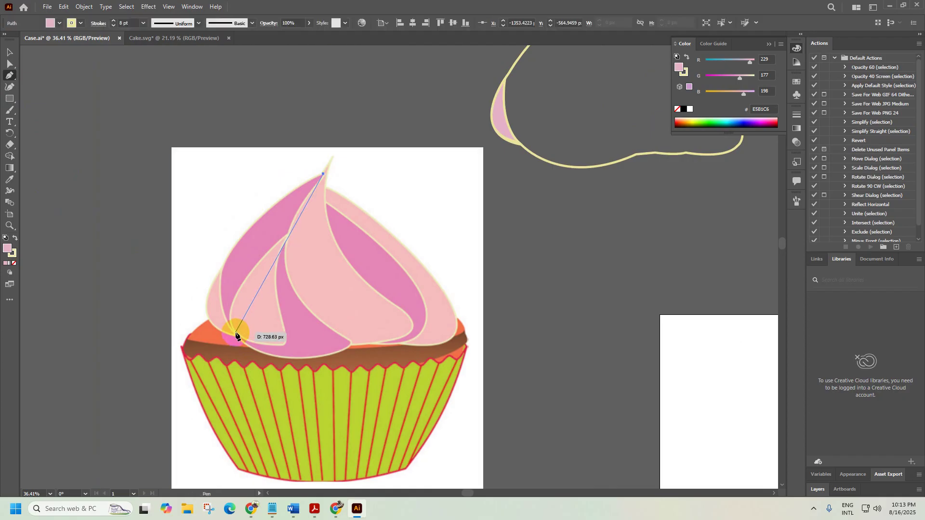
left_click_drag(236, 334, 296, 418)
key("ctrl+z")
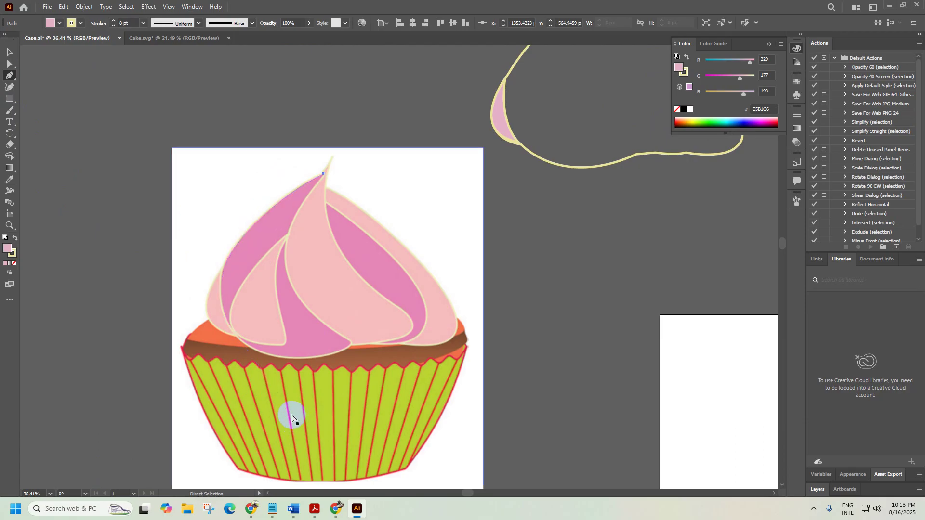
Trace the swirl's outer left edge through a mid-edge anchor to its bottom point and make that anchor a corner
scroll(208, 250, "up", 3)
scroll(254, 249, "down", 1)
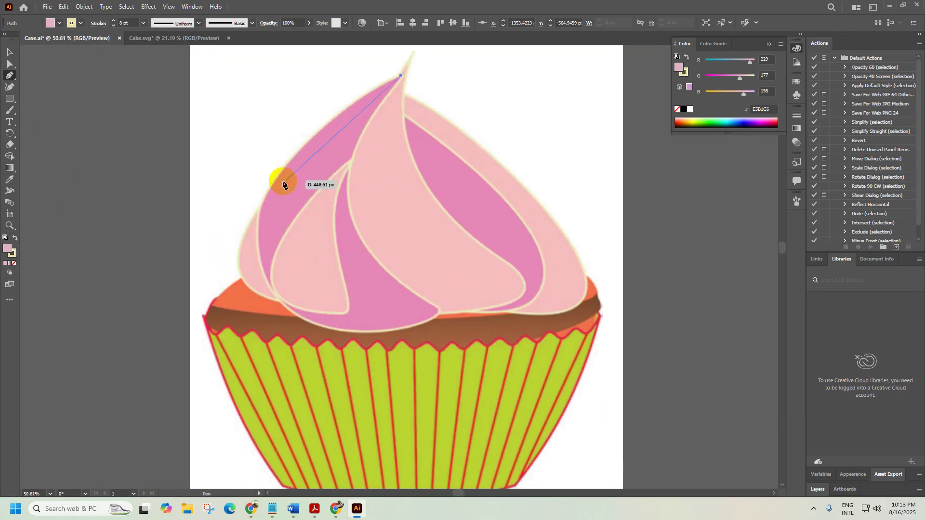
left_click_drag(270, 189, 202, 280)
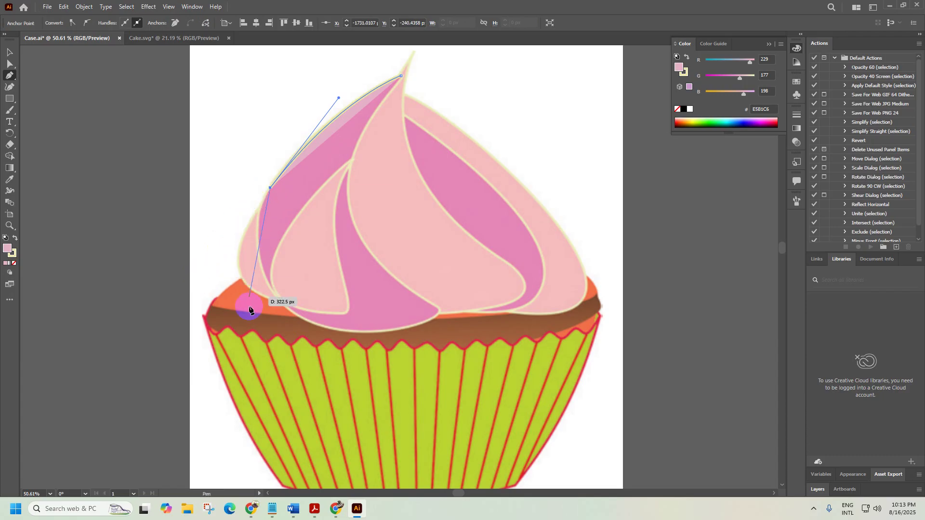
left_click_drag(278, 297, 316, 351)
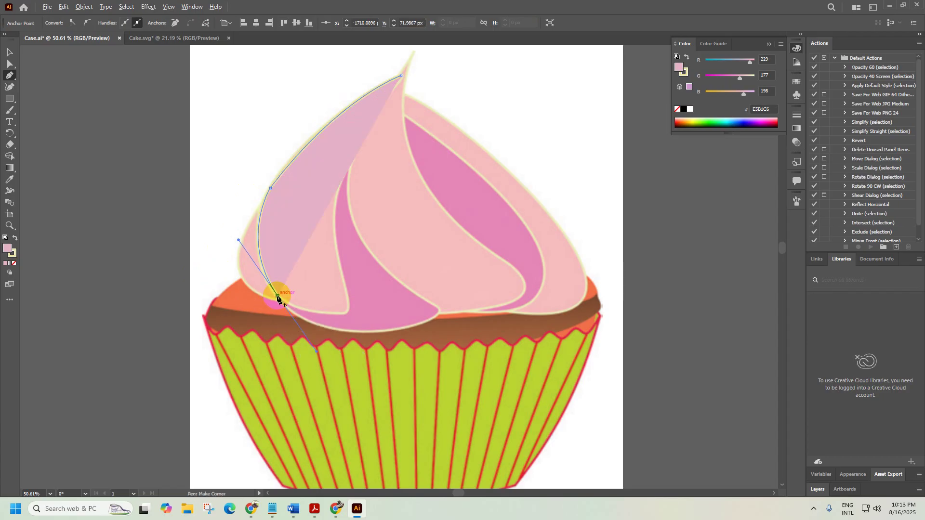
left_click(278, 296)
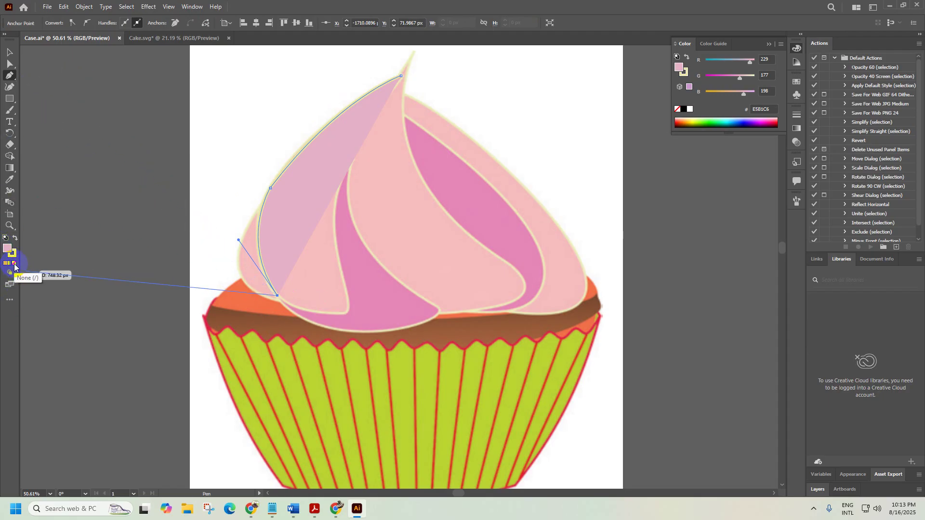
Remove the path's fill, trace the swirl's inner edge back up past the inner corner, and close it at the starting anchor
left_click(15, 267)
left_click_drag(324, 201, 298, 294)
left_click_drag(298, 255, 431, 134)
left_click(298, 256)
left_click_drag(386, 109, 406, 96)
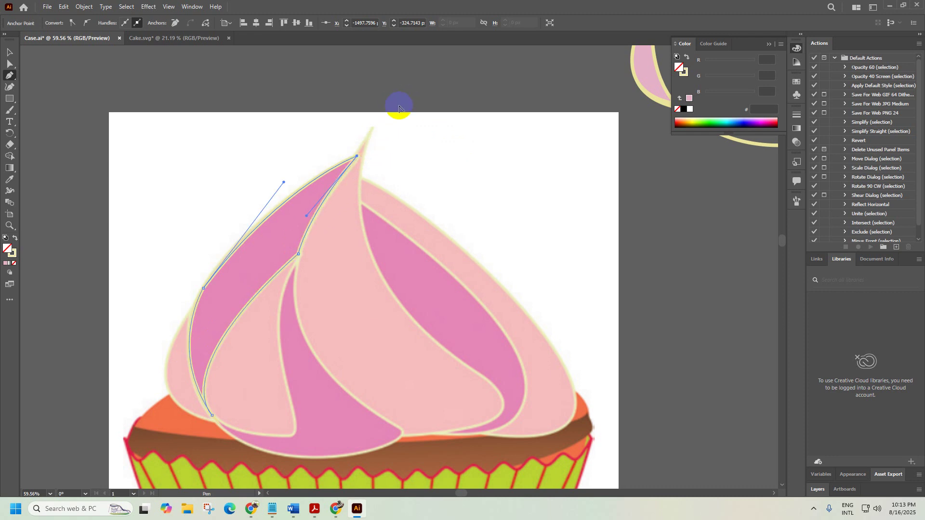
left_click(9, 53)
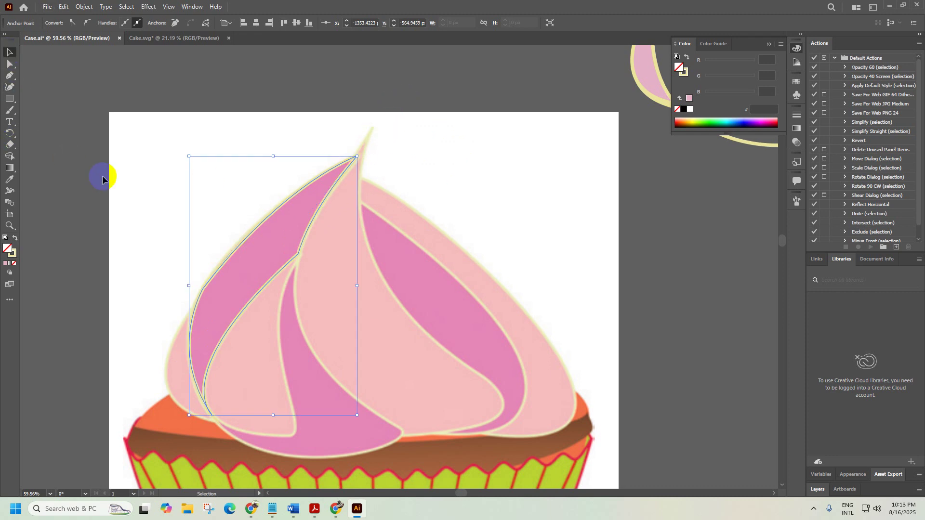
Move the traced left swirl segment off its reference shape and fill it with purple C76BC9
left_click_drag(295, 254, 468, 248)
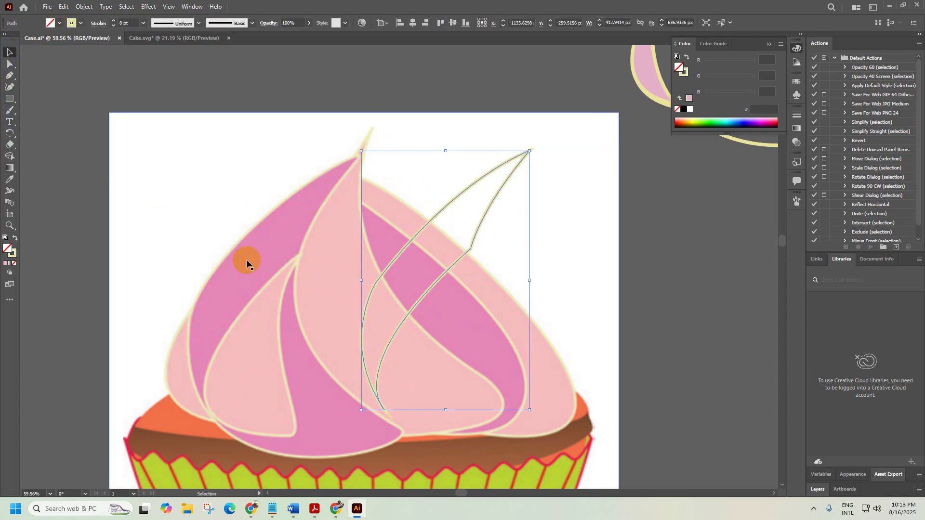
double_click(7, 251)
left_click_drag(574, 284, 573, 189)
left_click(478, 191)
left_click_drag(477, 191, 483, 193)
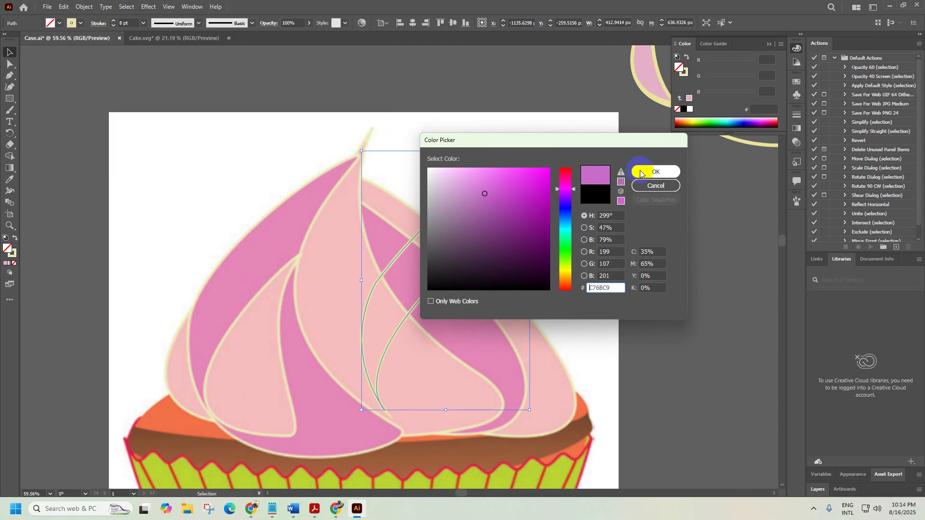
left_click(654, 172)
left_click_drag(590, 231, 455, 247)
left_click_drag(310, 184, 381, 170)
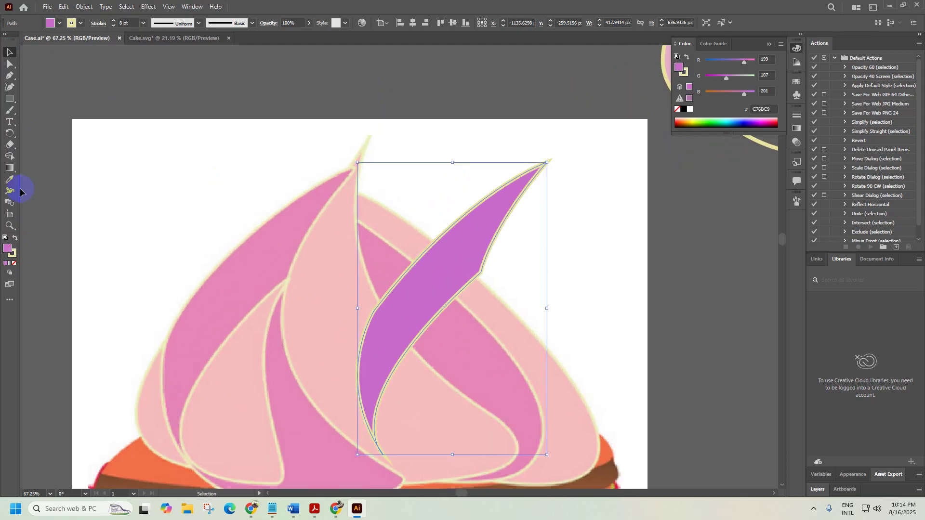
Lighten the swirl segment's fill to DD8EDD
double_click(8, 248)
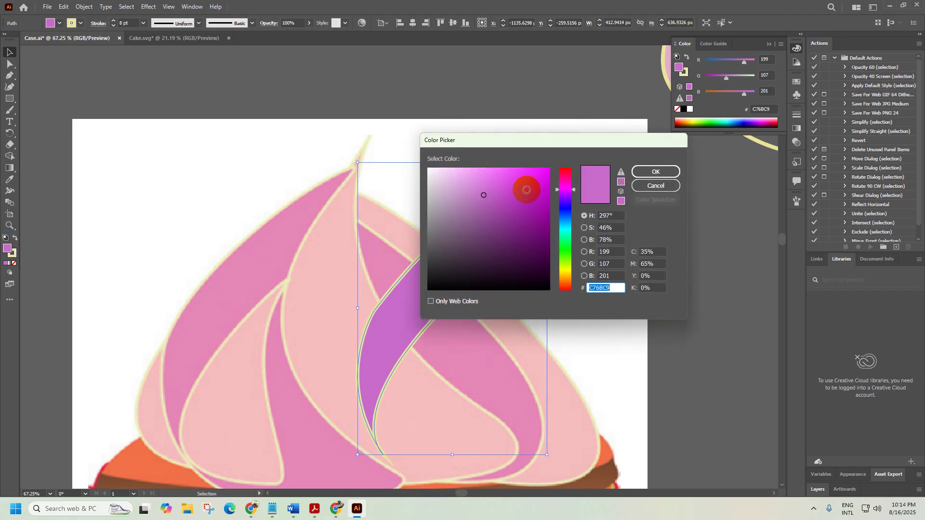
mouse_move(485, 196)
left_mouse_down()
mouse_move(475, 201)
mouse_move(469, 184)
left_mouse_up()
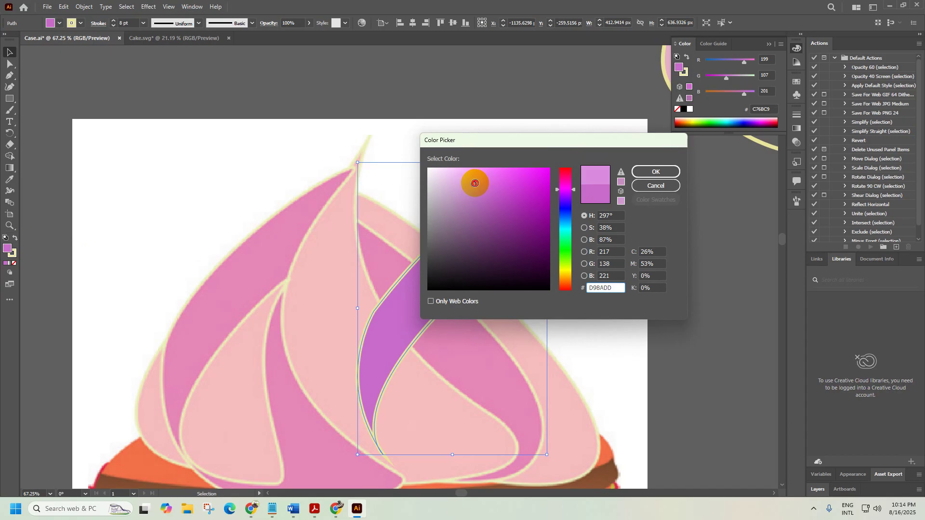
left_click(644, 172)
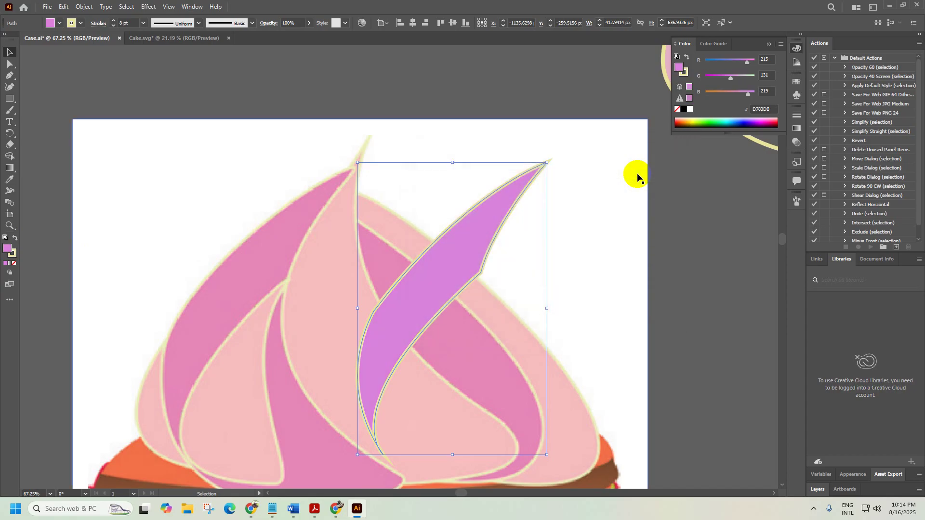
scroll(636, 177, "down", 2)
left_click_drag(580, 200, 401, 208)
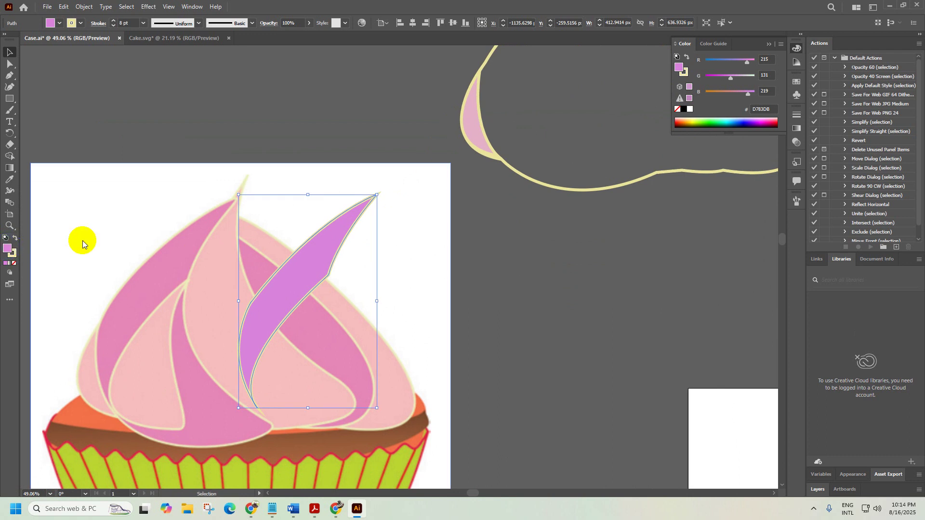
double_click(7, 248)
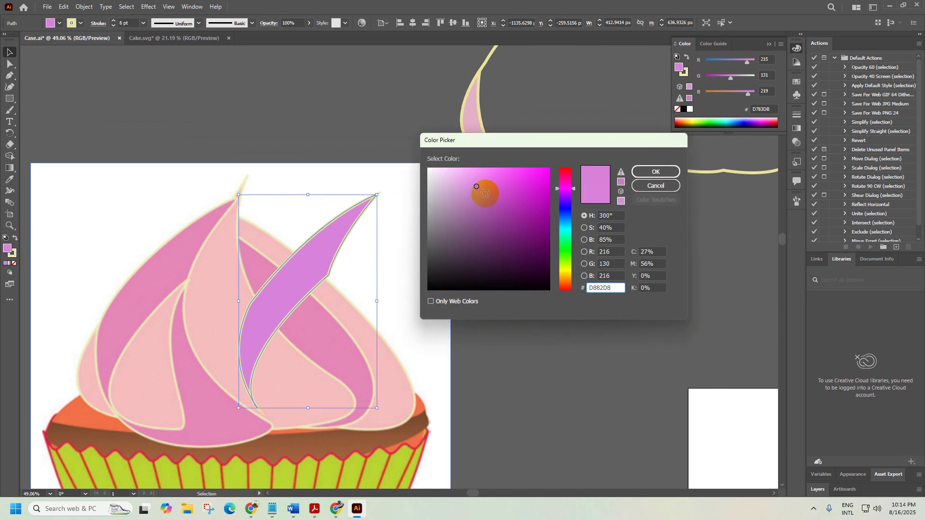
mouse_move(478, 188)
left_mouse_down()
mouse_move(474, 203)
mouse_move(473, 180)
left_mouse_up()
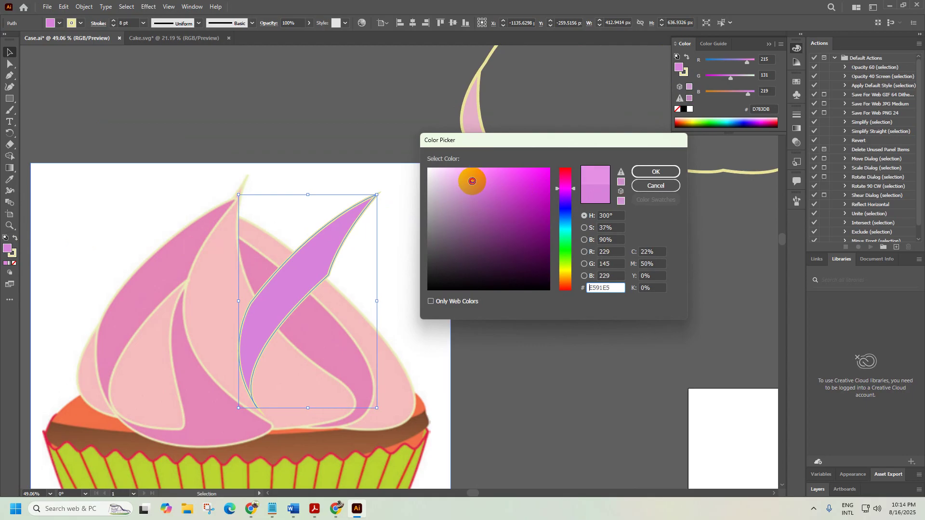
left_click(639, 173)
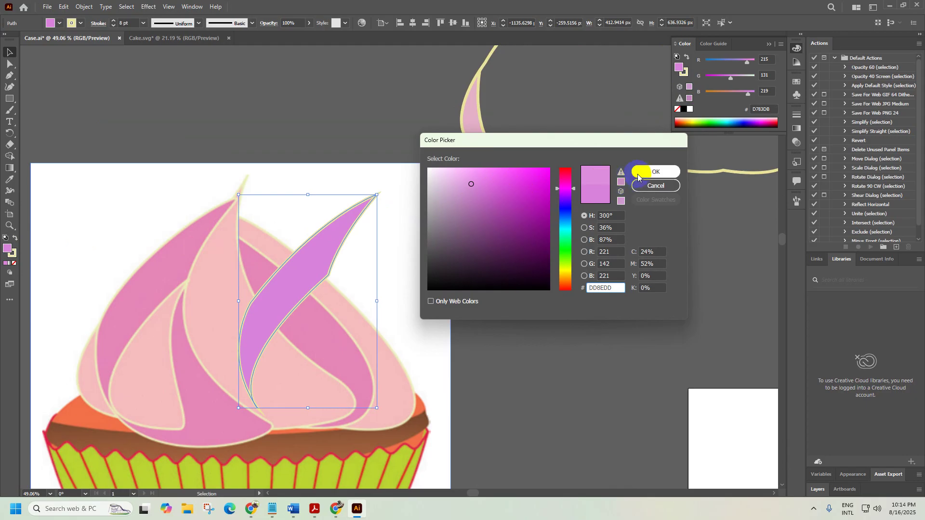
Move the swirl segment into the left side of the separate frosting outline, fitting its lower edge against the small pink segment
left_click_drag(512, 271, 321, 347)
left_click_drag(163, 358, 407, 140)
scroll(407, 151, "up", 2)
left_click_drag(384, 195, 263, 270)
scroll(388, 190, "up", 3)
scroll(289, 428, "up", 5)
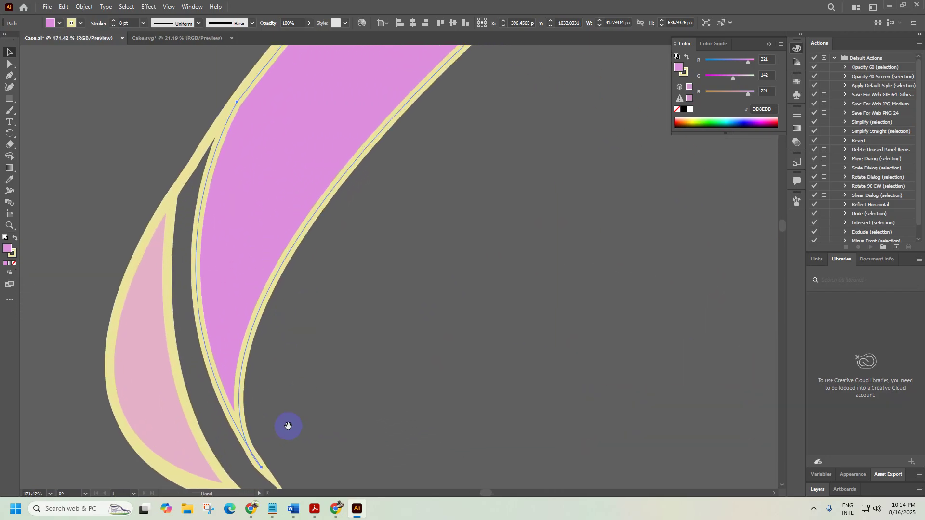
scroll(482, 146, "up", 1)
left_click_drag(257, 189, 165, 221)
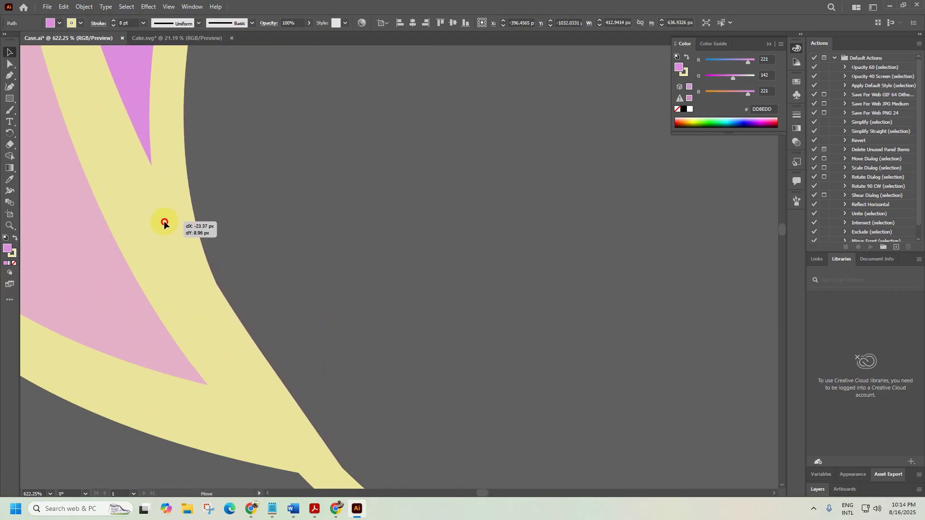
scroll(155, 244, "down", 5)
scroll(76, 265, "down", 2)
scroll(289, 320, "up", 10)
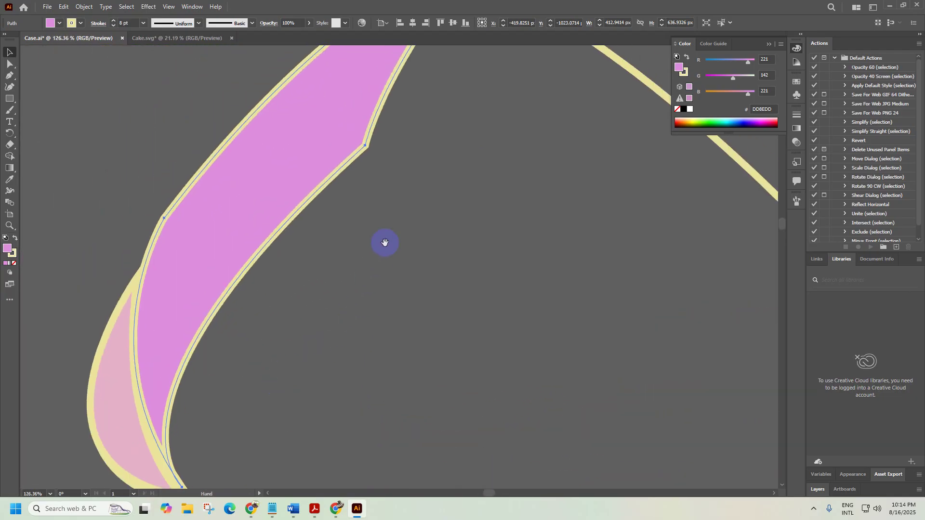
scroll(355, 196, "down", 3)
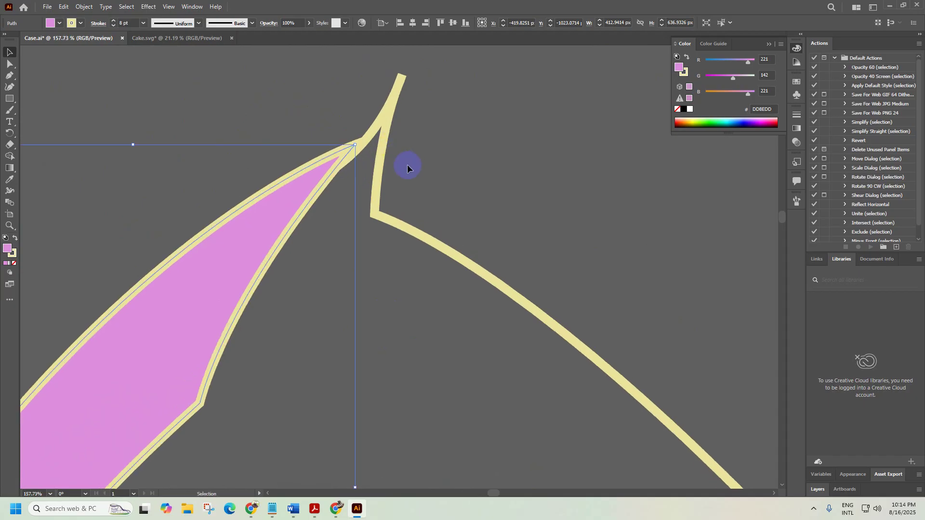
scroll(334, 164, "down", 1)
scroll(335, 164, "down", 3)
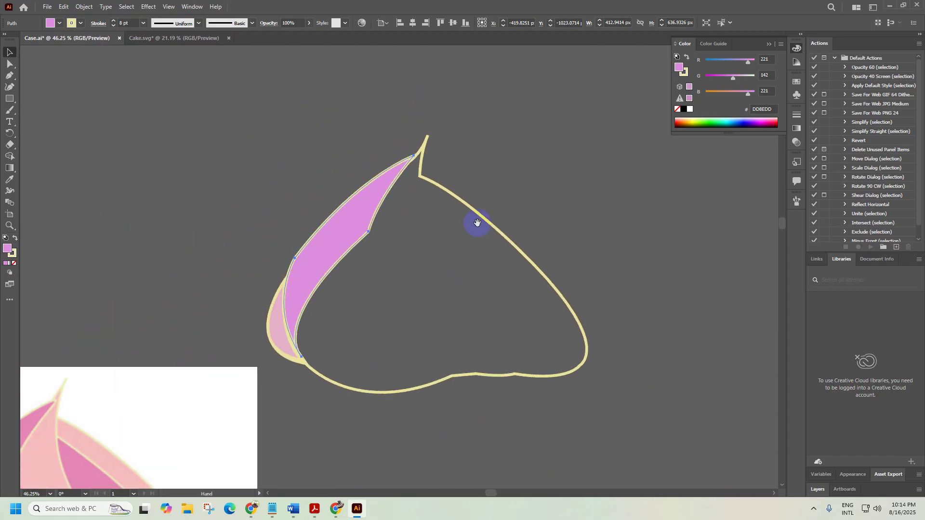
left_click(424, 267)
Shift the swirl segment down and inward from the outline's left edge and compare its bottom point with the reference cupcake
scroll(432, 268, "down", 3)
scroll(496, 263, "down", 2)
left_click(369, 320)
scroll(488, 164, "up", 6)
mouse_move(443, 194)
left_mouse_down()
mouse_move(459, 201)
mouse_move(442, 216)
mouse_move(445, 199)
left_mouse_up()
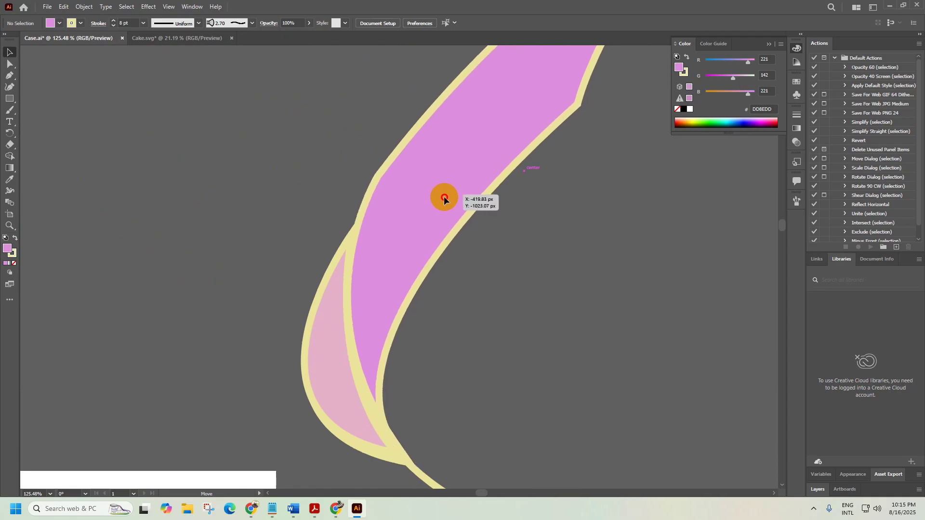
left_click_drag(447, 197, 477, 276)
left_click_drag(527, 328, 462, 293)
scroll(463, 292, "down", 5)
scroll(413, 326, "up", 6)
left_click_drag(402, 328, 390, 303)
scroll(324, 324, "down", 4)
scroll(402, 357, "down", 2)
scroll(475, 258, "up", 6)
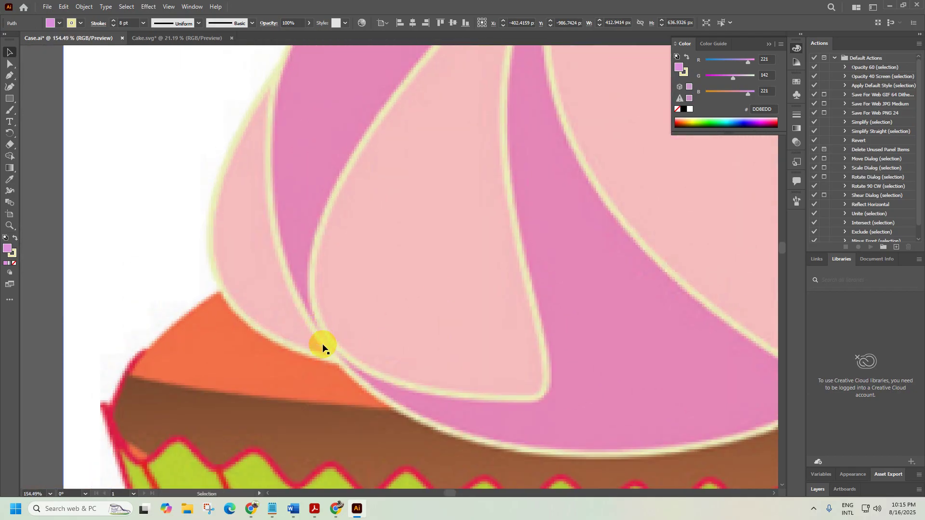
scroll(333, 343, "down", 5)
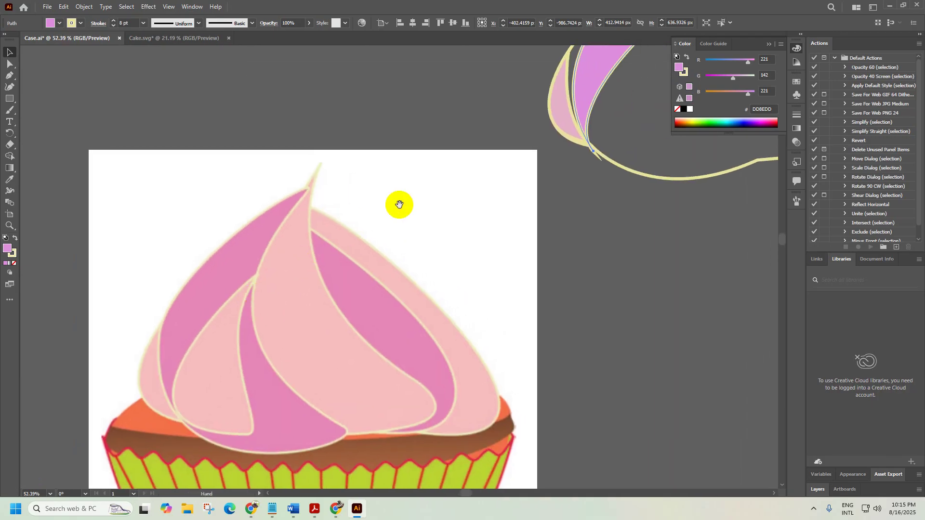
left_click_drag(399, 205, 198, 372)
Give the swirl segment's stroke round caps and move the segment out to the left of the frosting outline
left_click(363, 240)
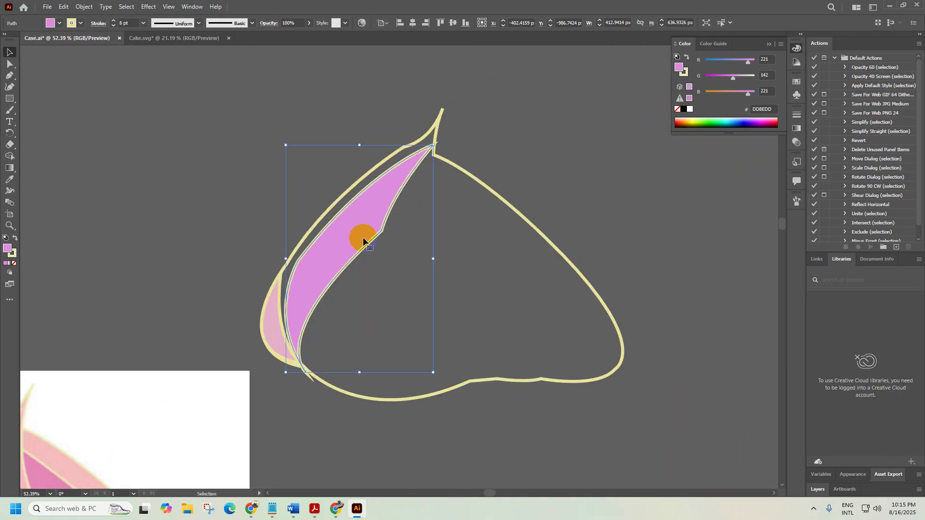
left_click(94, 28)
left_click(48, 47)
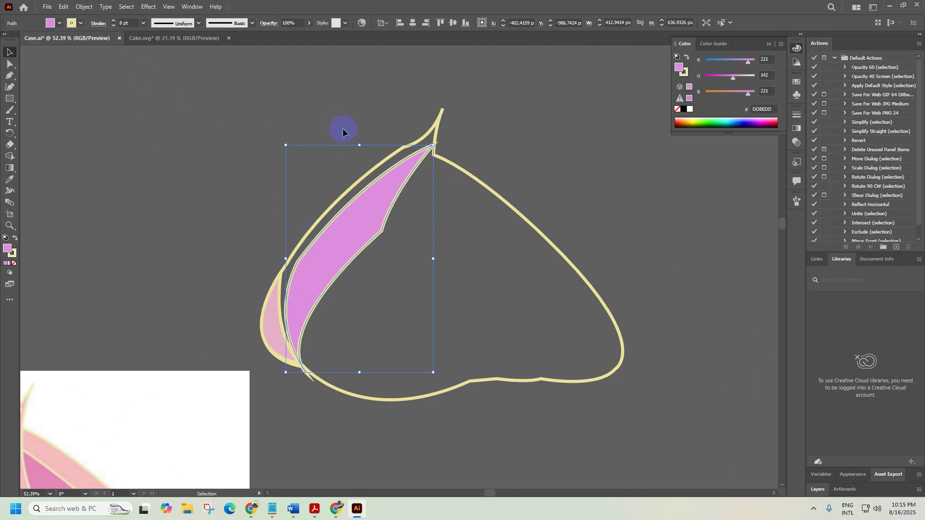
left_click_drag(374, 196, 215, 197)
left_click(136, 152)
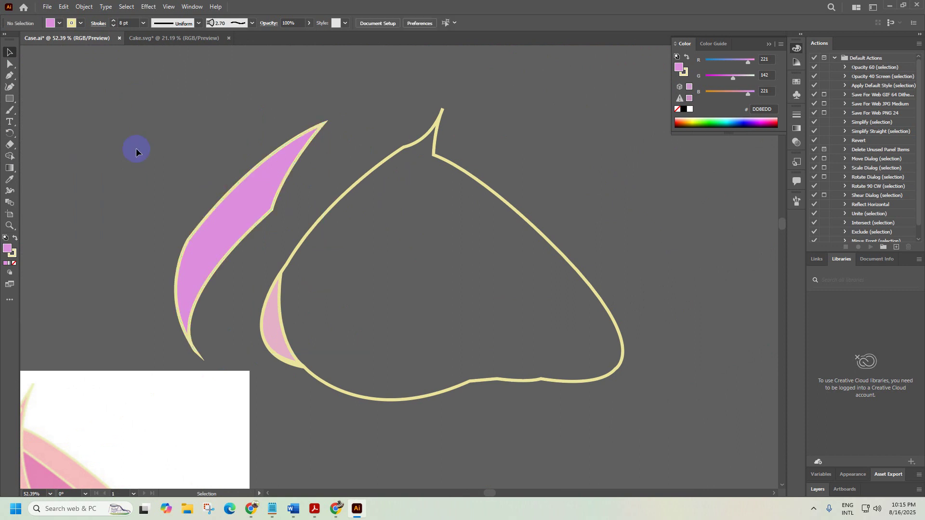
Set the swirl segment's stroke corners to round join so that its pointed ends are rounded
left_click(250, 169)
left_click(99, 23)
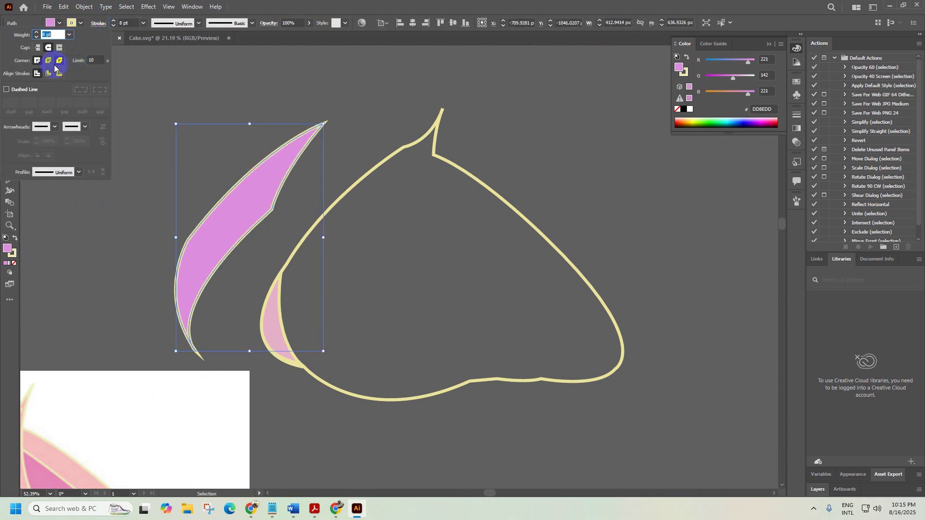
left_click(49, 61)
left_click(182, 120)
left_click(415, 109)
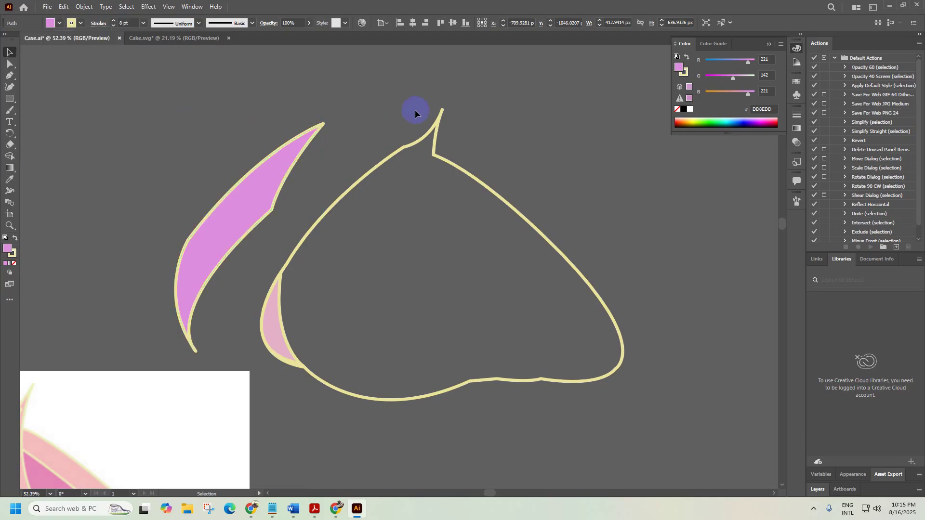
left_click(228, 203)
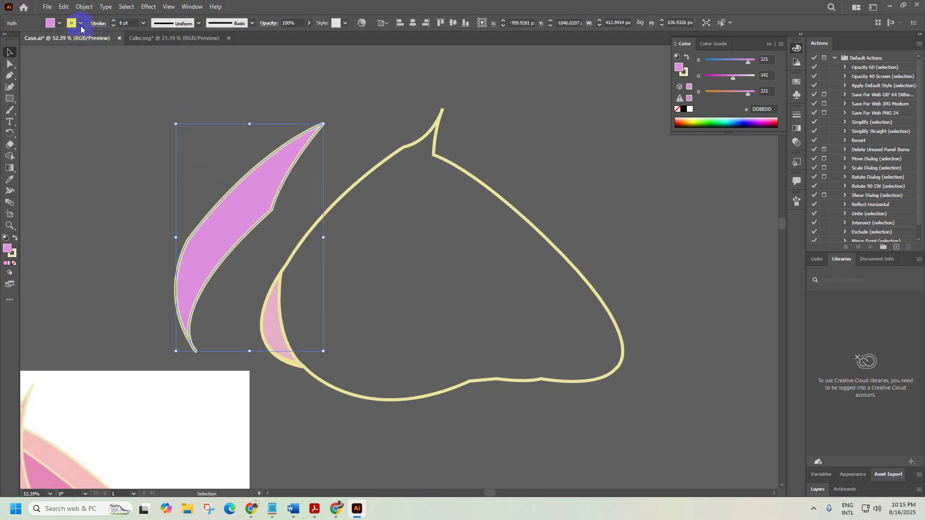
left_click(97, 24)
left_click(48, 62)
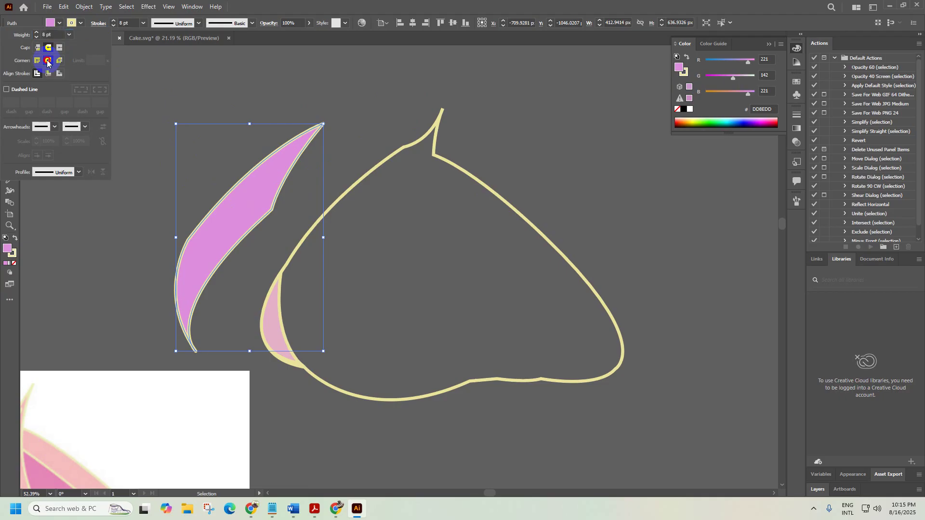
left_click(262, 110)
Move the rounded swirl segment back inside the left edge of the frosting outline, beside the small pink segment
left_click(326, 119)
mouse_move(326, 120)
left_mouse_down()
mouse_move(435, 120)
mouse_move(309, 139)
left_mouse_up()
left_click_drag(164, 303, 356, 326)
left_click(331, 333)
key("v")
left_click_drag(322, 273, 305, 299)
scroll(366, 286, "down", 5)
left_click(373, 241)
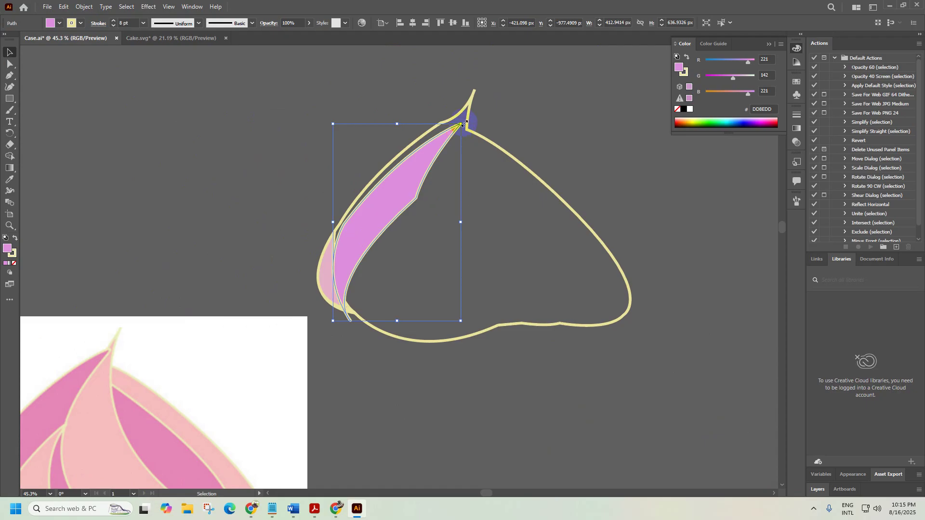
Rotate the swirl segment slightly counterclockwise and position it over the outline's left edge
left_click_drag(462, 120, 423, 149)
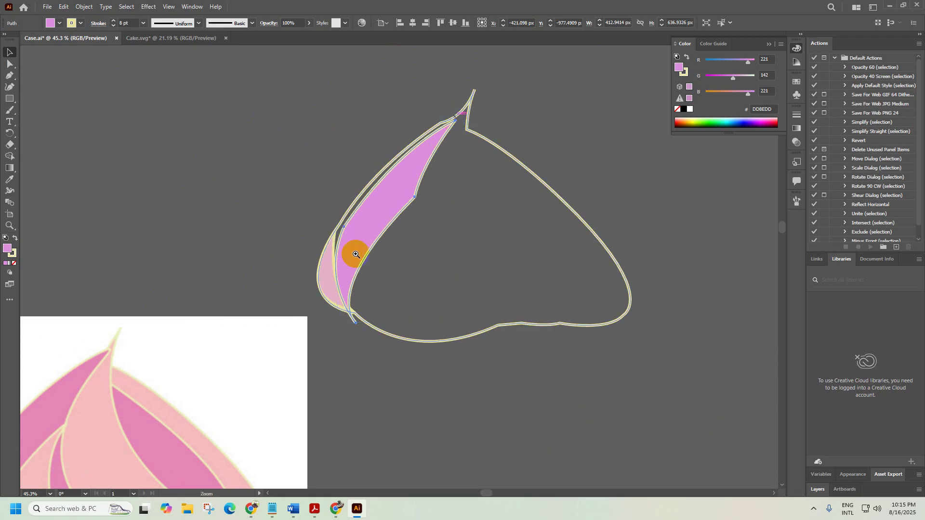
scroll(382, 232, "up", 3)
left_click_drag(374, 248, 422, 353)
key("space")
scroll(279, 349, "down", 4)
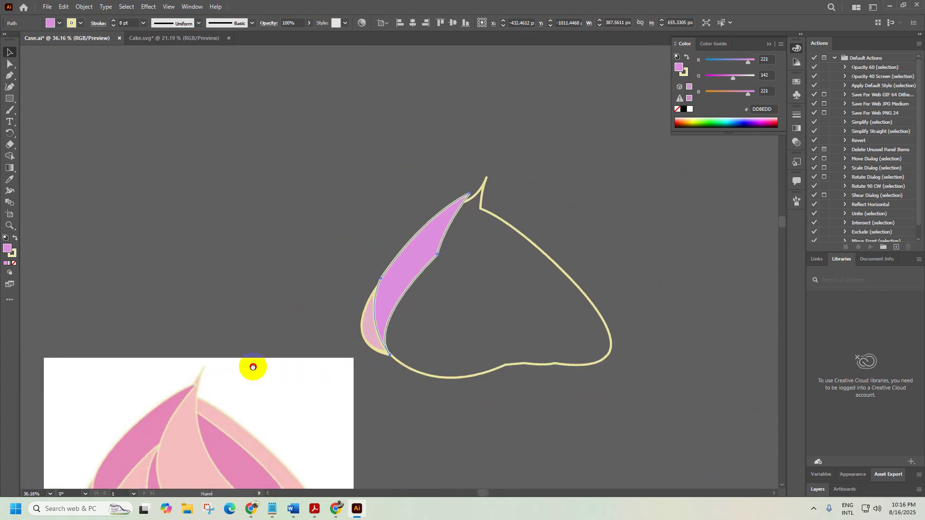
Rotate the swirl segment slightly back clockwise and reposition it so its tip meets the outline below the frosting's peak
left_click(427, 233)
scroll(516, 244, "down", 2)
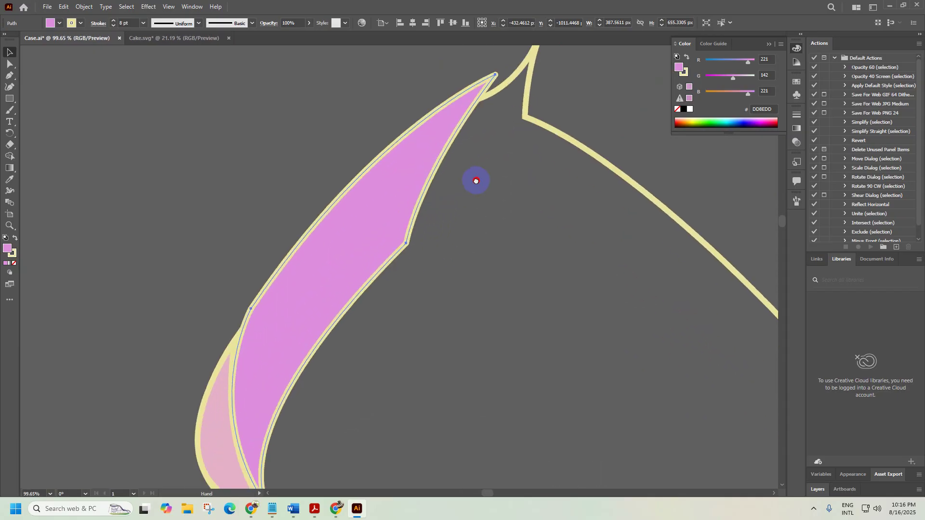
left_click_drag(503, 109, 511, 114)
left_click_drag(329, 326, 330, 334)
scroll(331, 334, "down", 3)
left_click(271, 289)
scroll(390, 304, "down", 3)
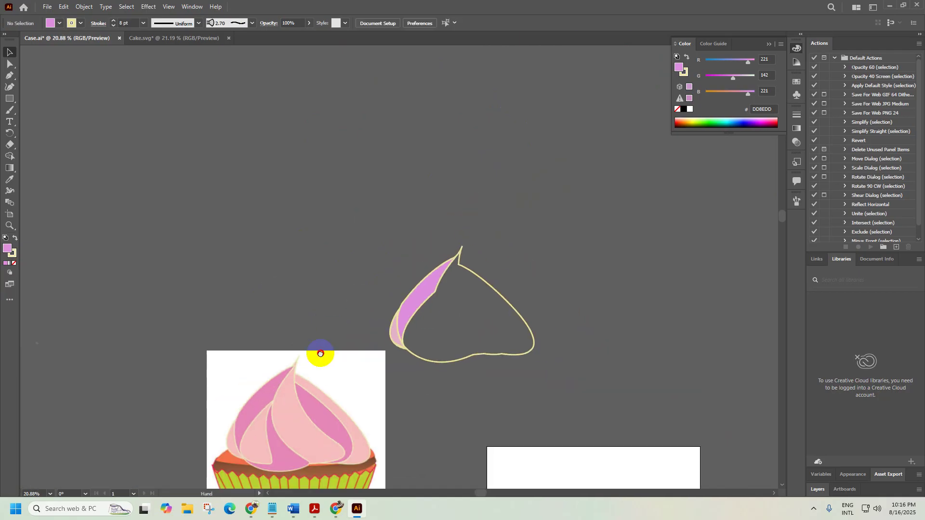
Compare the assembled frosting with the reference, and nudge the swirl segment slightly right and down inside the outline
left_click_drag(316, 372, 320, 310)
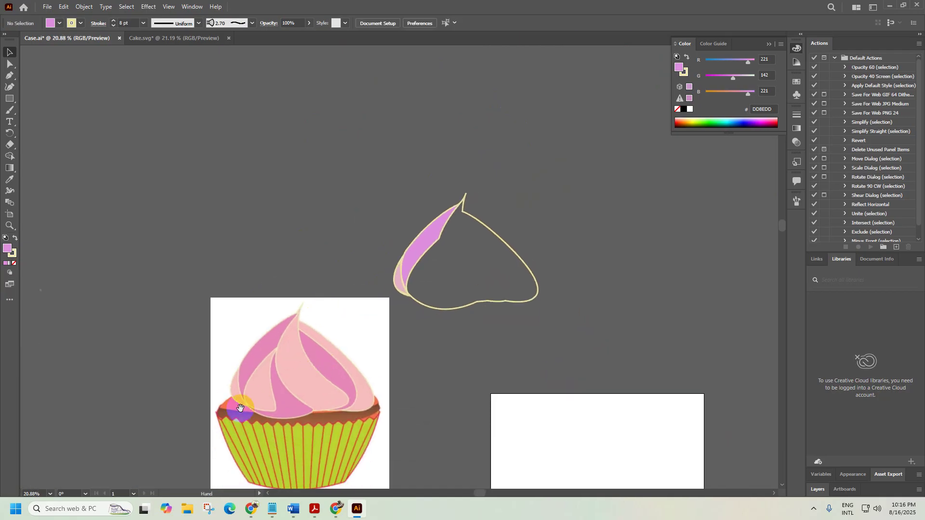
left_click_drag(240, 409, 326, 379)
scroll(568, 254, "right", 3)
scroll(567, 254, "up", 1)
left_click(419, 166)
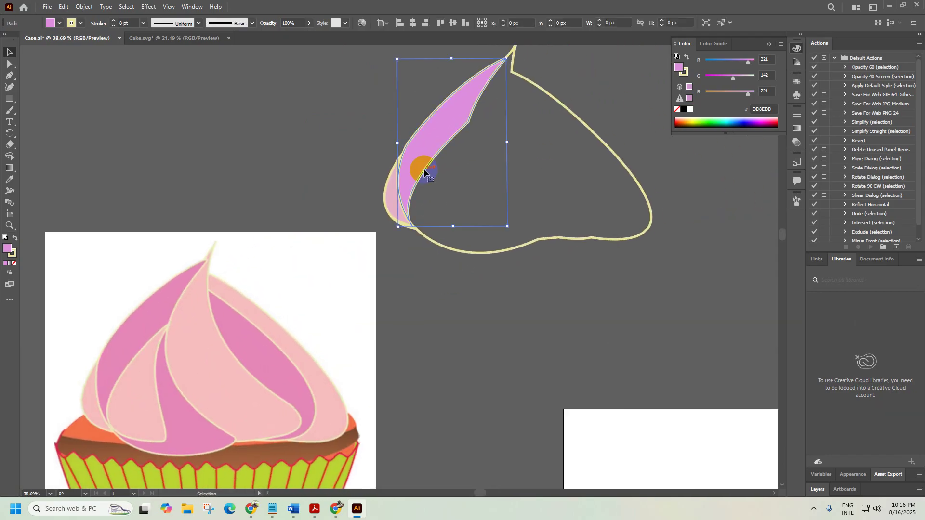
key("Right")
key("Right")
key("Right")
key("Right")
key("Right")
key("Right")
key("Right")
key("Down")
key("Down")
key("Down")
key("Down")
key("Down")
key("Down")
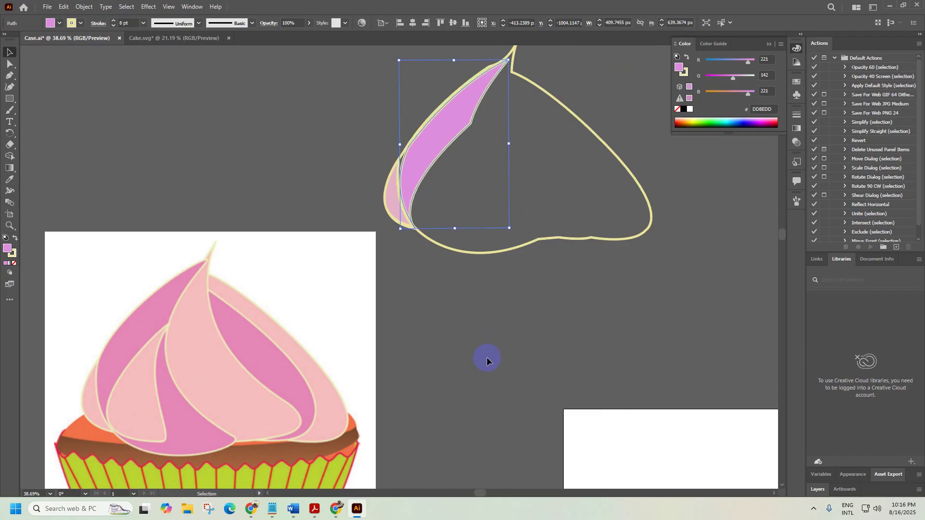
left_click(487, 360)
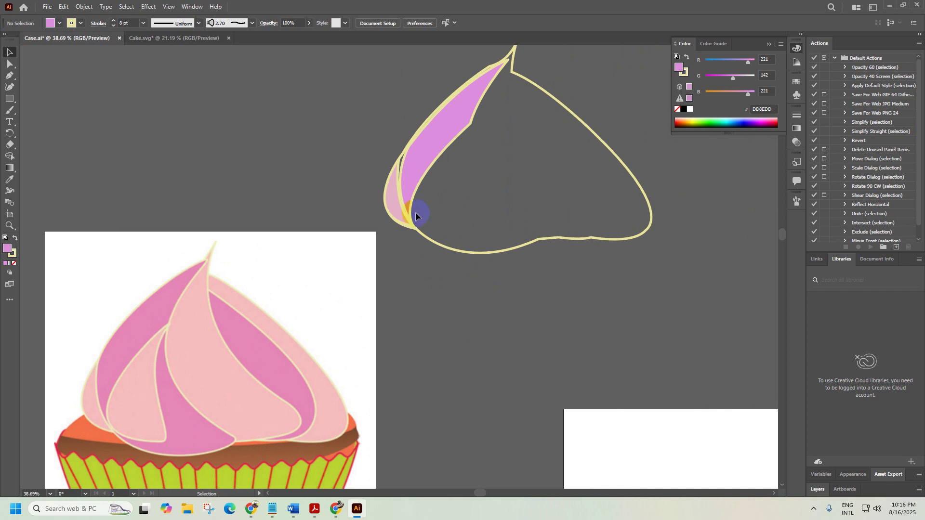
Enlarge the small pink segment at the outline's left edge to about 119 by 280 px
left_click(392, 182)
scroll(394, 166, "up", 3)
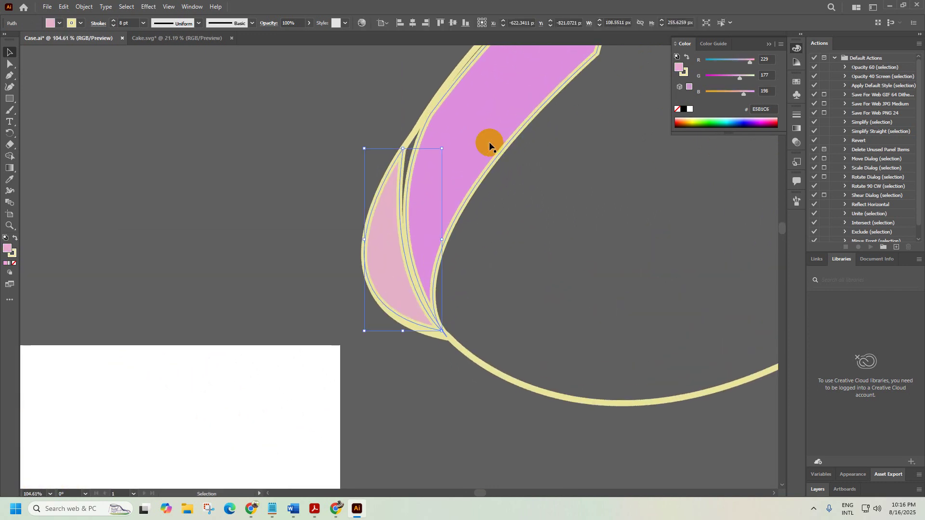
left_click_drag(443, 148, 474, 129)
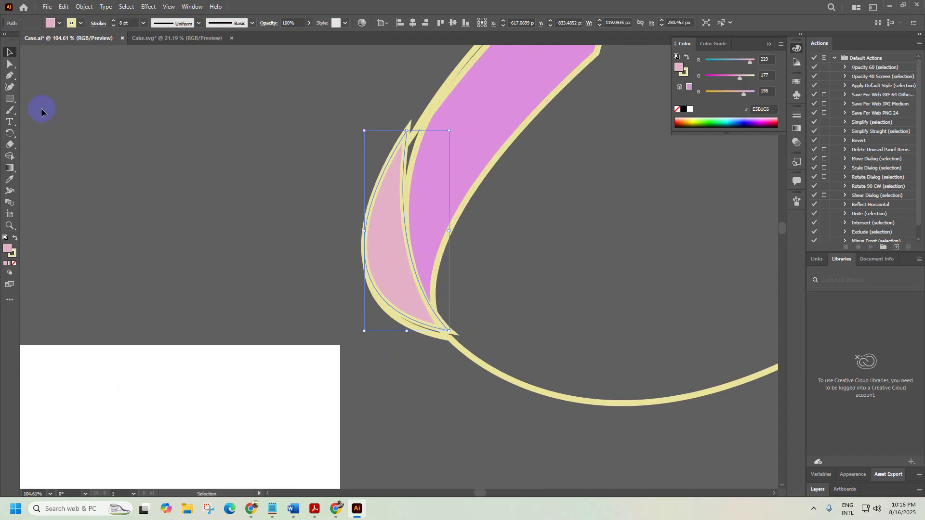
Shift the small pink segment's upper and lower tip anchors so both ends fit between the outline and the purple swirl
left_click(10, 63)
left_click(407, 130)
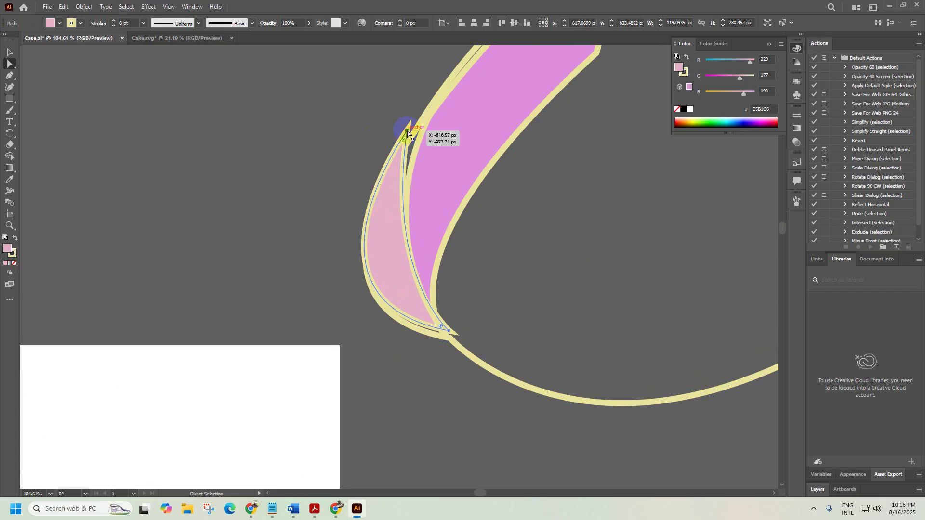
left_click_drag(408, 132, 420, 131)
left_click_drag(452, 336, 441, 335)
left_click(10, 52)
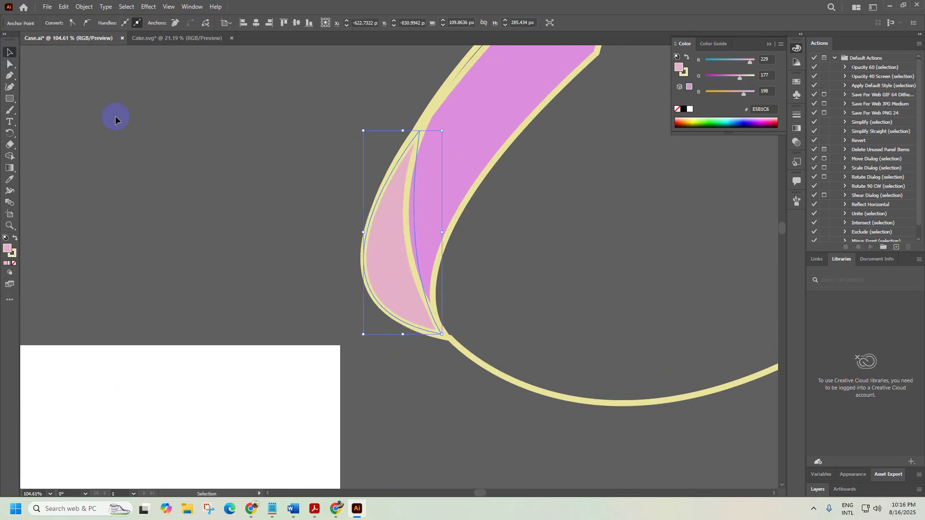
left_click(420, 200)
Trace the curved right edge of the reference cupcake's inner left pink segment with the Pen tool, and remove the path's fill
scroll(297, 192, "down", 5)
left_click_drag(297, 192, 358, 202)
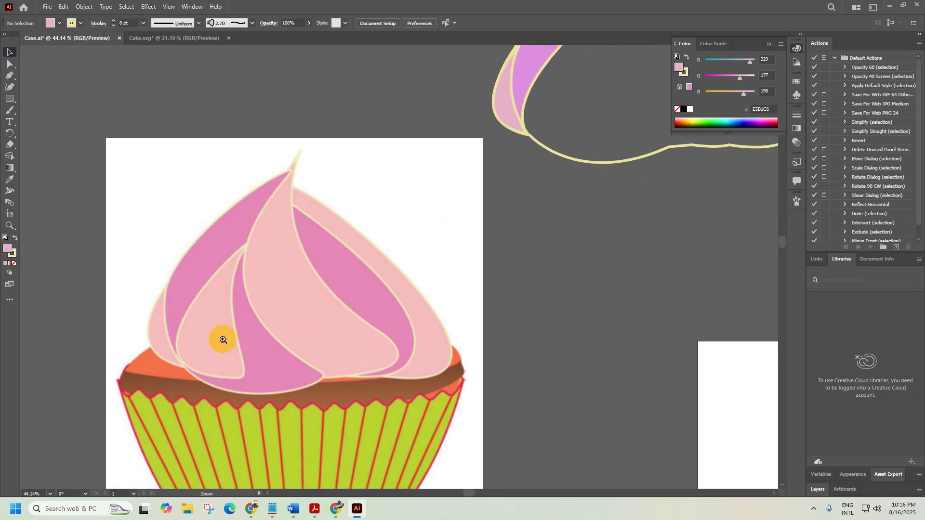
scroll(221, 337, "up", 3)
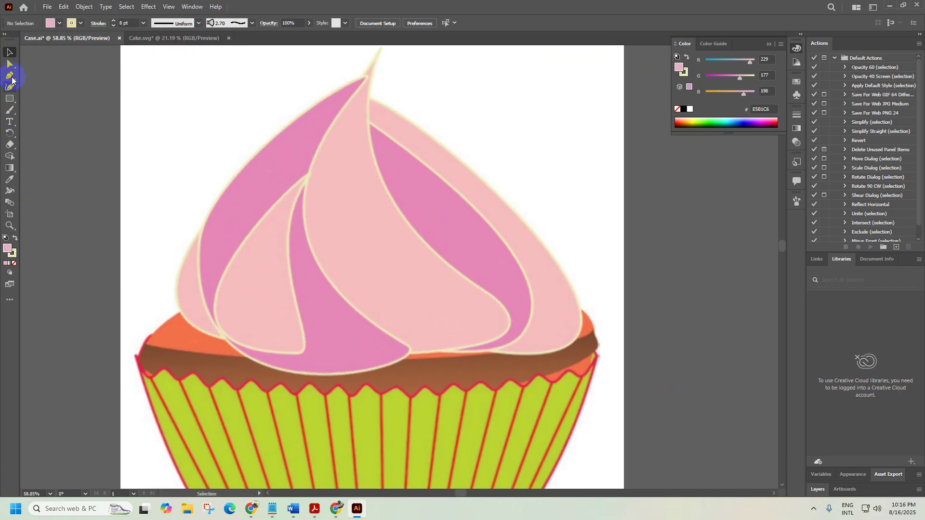
scroll(309, 202, "up", 4)
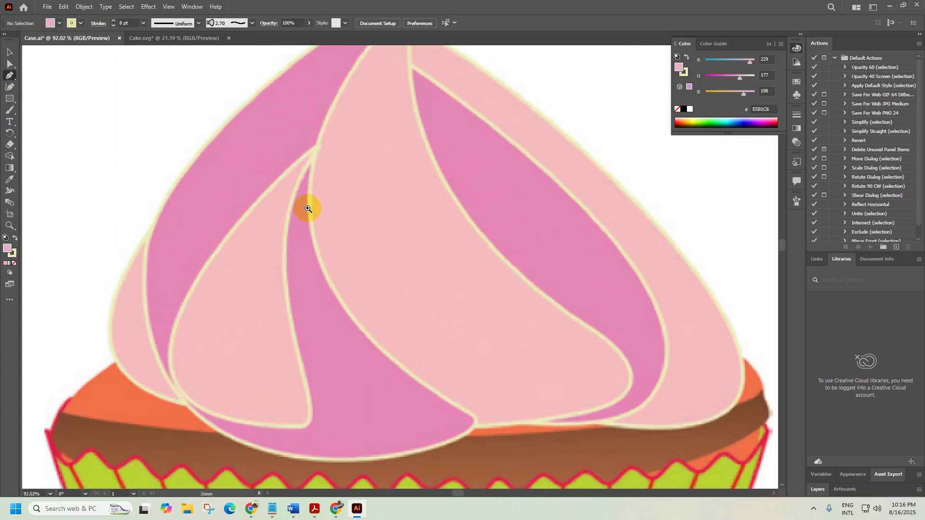
left_click_drag(267, 216, 315, 197)
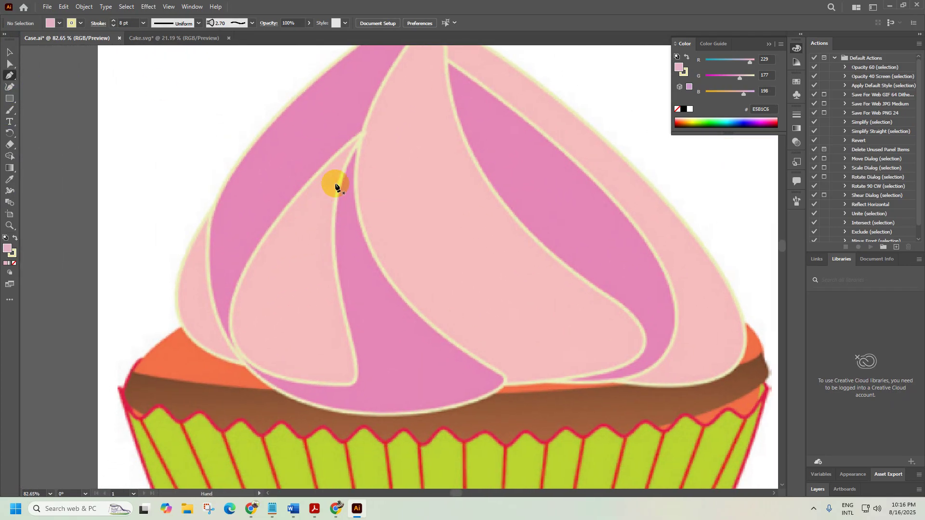
left_click(359, 138)
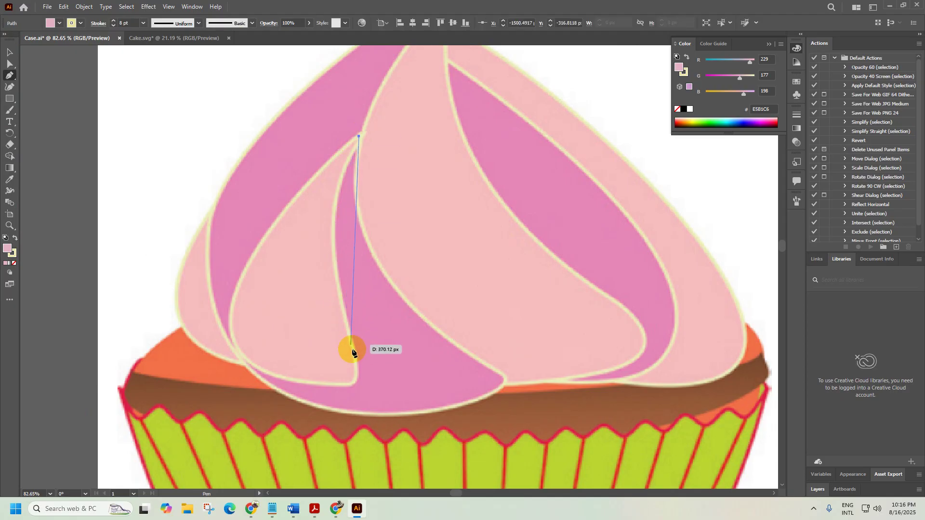
left_click_drag(352, 351, 404, 446)
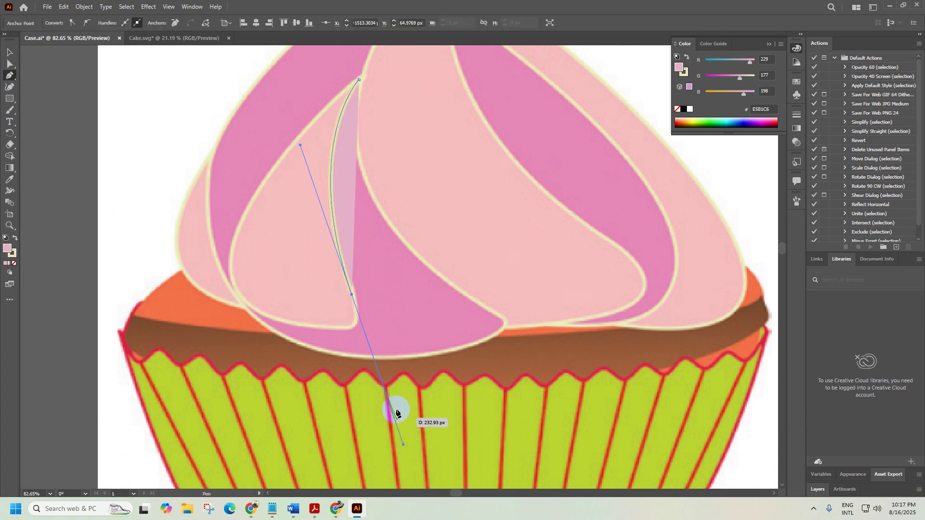
left_click_drag(352, 295, 14, 263)
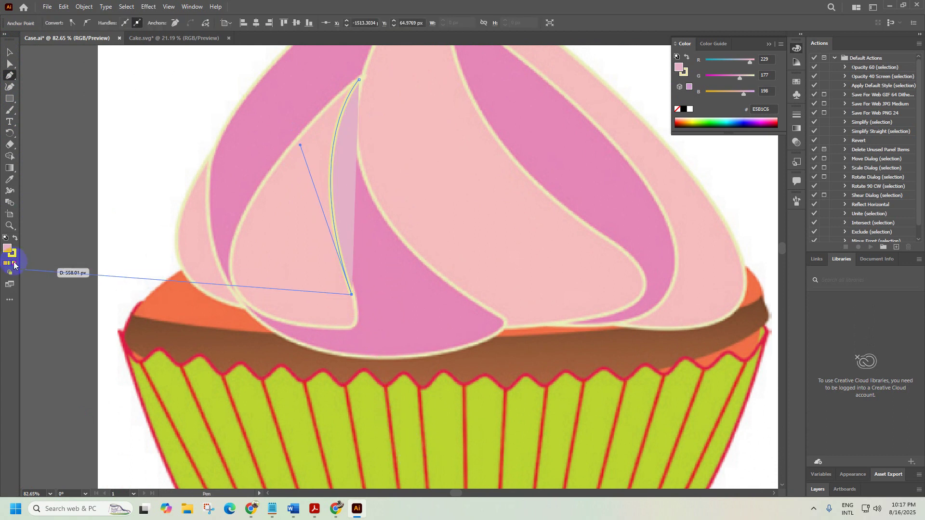
left_click(13, 264)
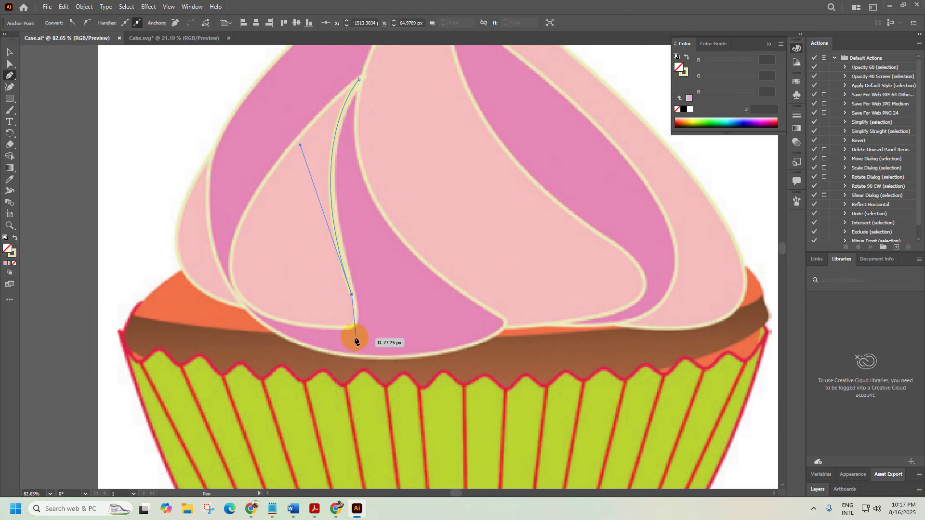
Undo the wide bottom curve, curve the path tightly around the segment's lower right corner, and drop the outgoing handle
left_click_drag(335, 328, 303, 316)
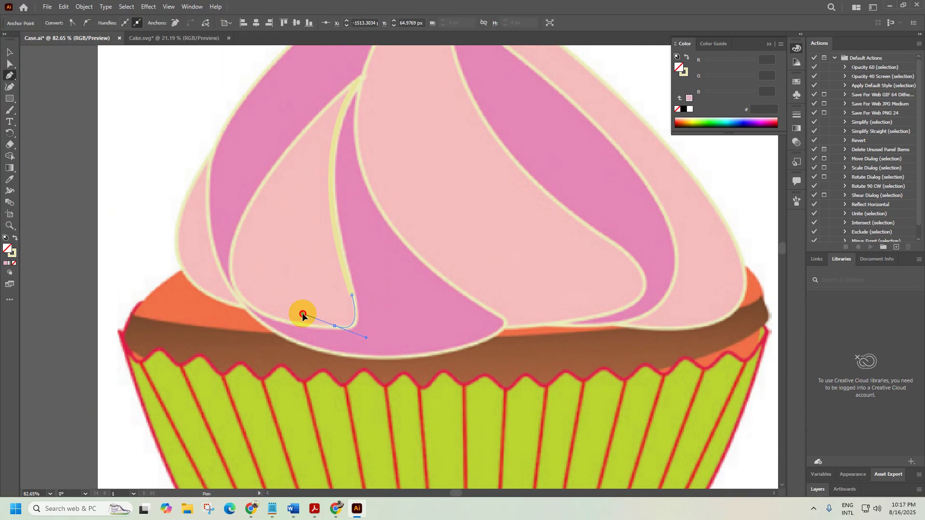
key("ctrl+z")
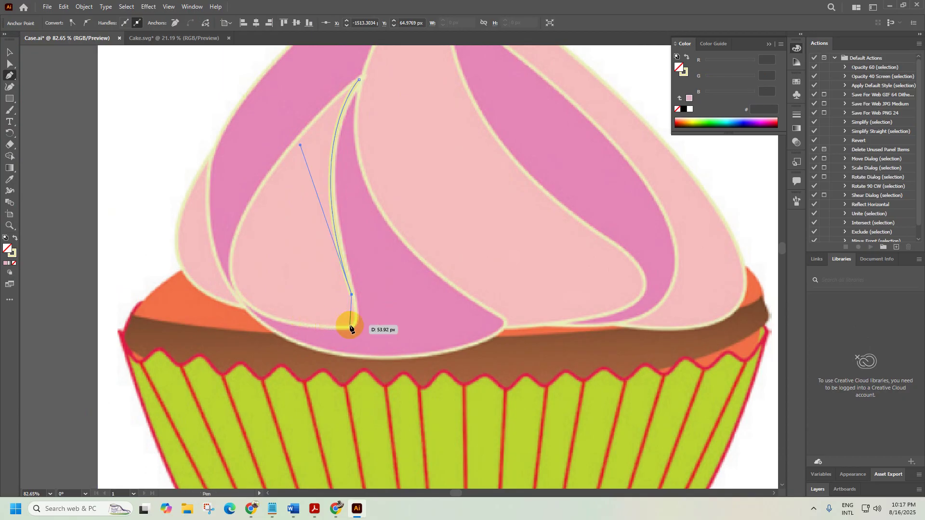
left_click(351, 328)
left_click_drag(338, 325, 339, 326)
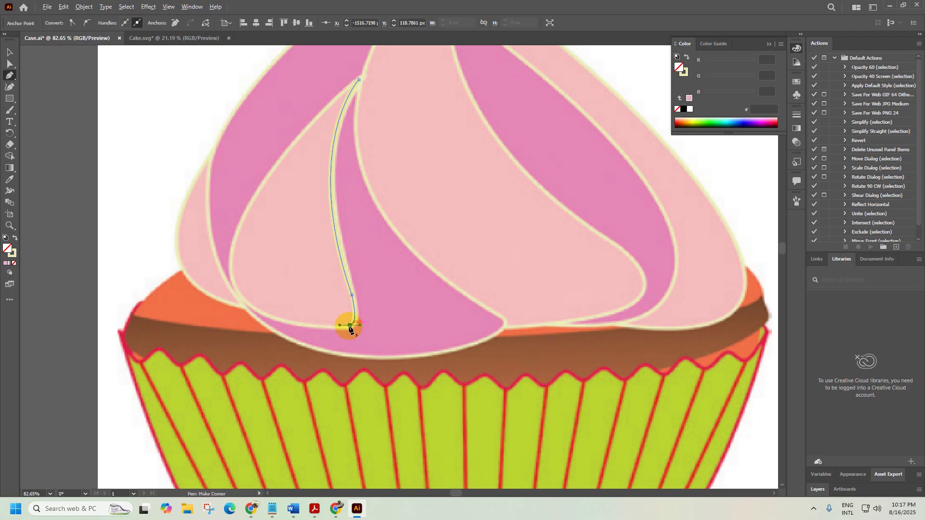
left_click(349, 327)
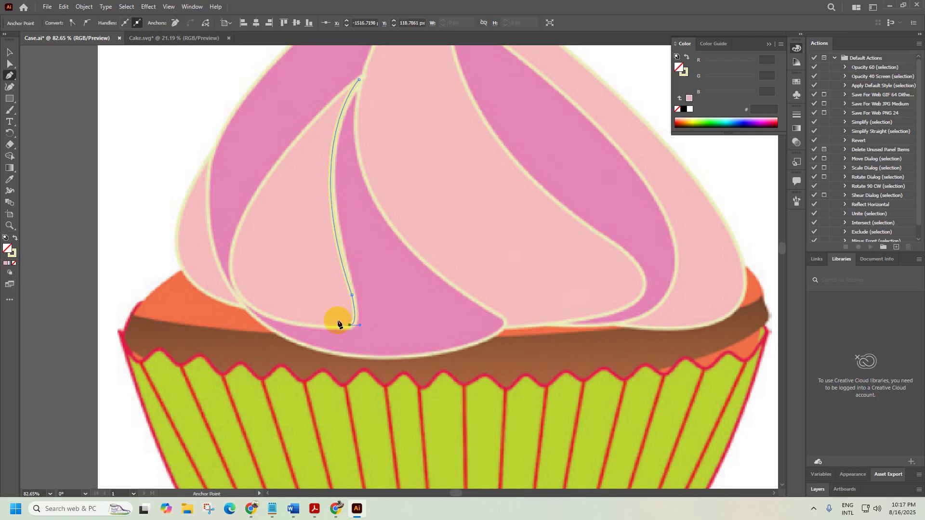
Trace the segment's bottom and left edges as curves, closing the path at its upper tip
left_click_drag(238, 302, 219, 222)
left_click(234, 278)
left_click_drag(277, 247, 224, 380)
left_click_drag(304, 215, 457, 72)
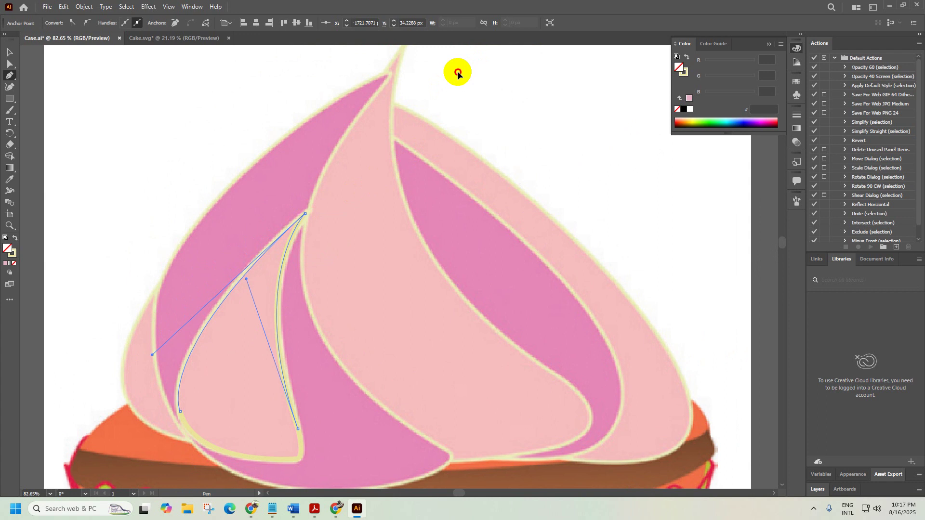
left_click_drag(455, 76, 454, 73)
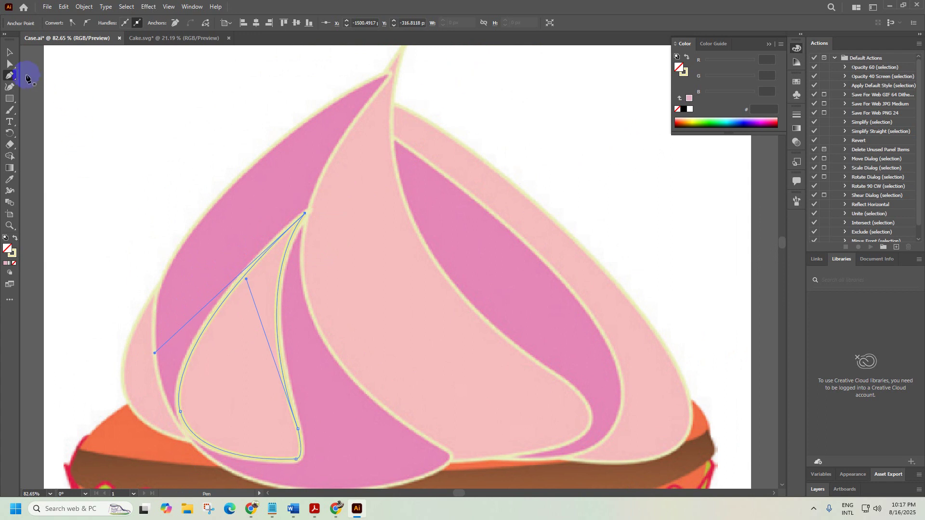
Move the traced segment off the reference to below the frosting outline, and copy the small pink segment's fill and stroke onto it
left_click(14, 56)
scroll(308, 270, "down", 5)
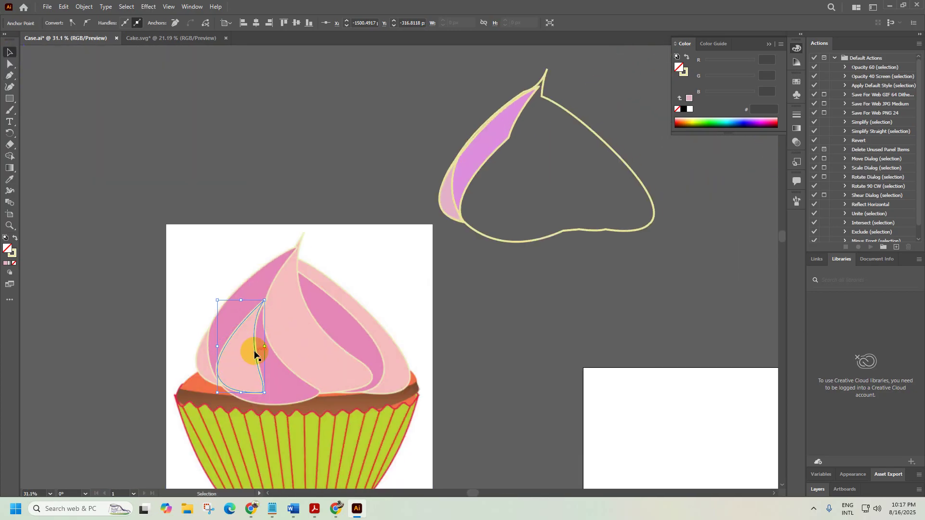
left_click_drag(254, 350, 533, 292)
left_click(9, 180)
left_click(453, 198)
Move the pink segment into the frosting outline, fitting it against the lower right edge of the purple swirl
left_click(9, 51)
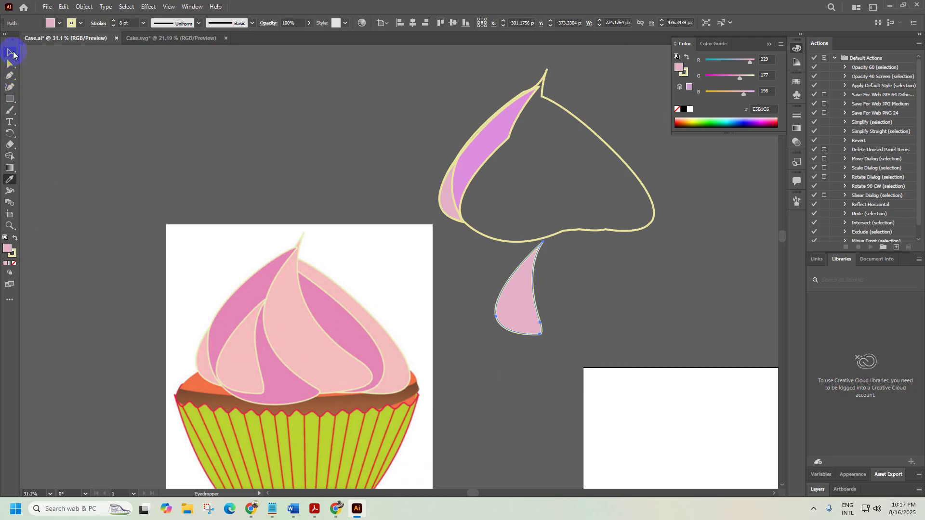
left_click_drag(515, 315, 476, 206)
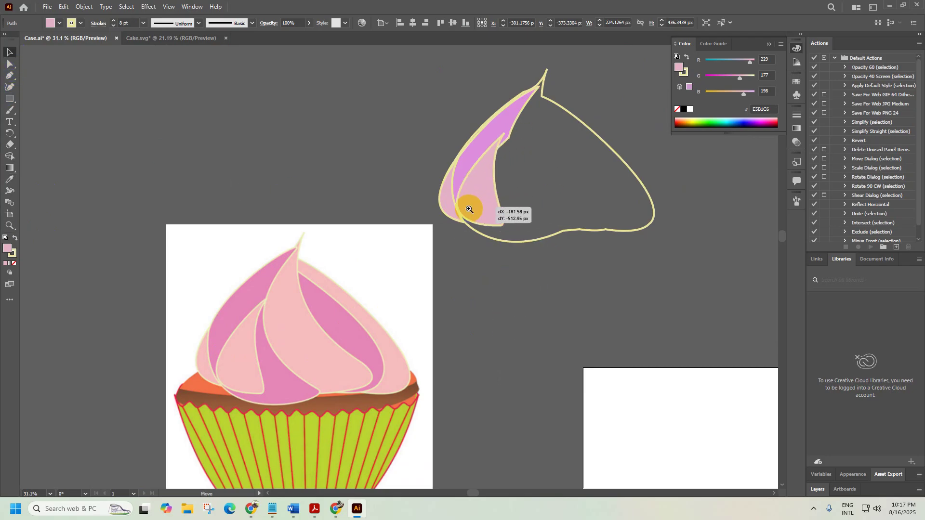
scroll(593, 169, "up", 5)
left_click_drag(396, 329, 403, 342)
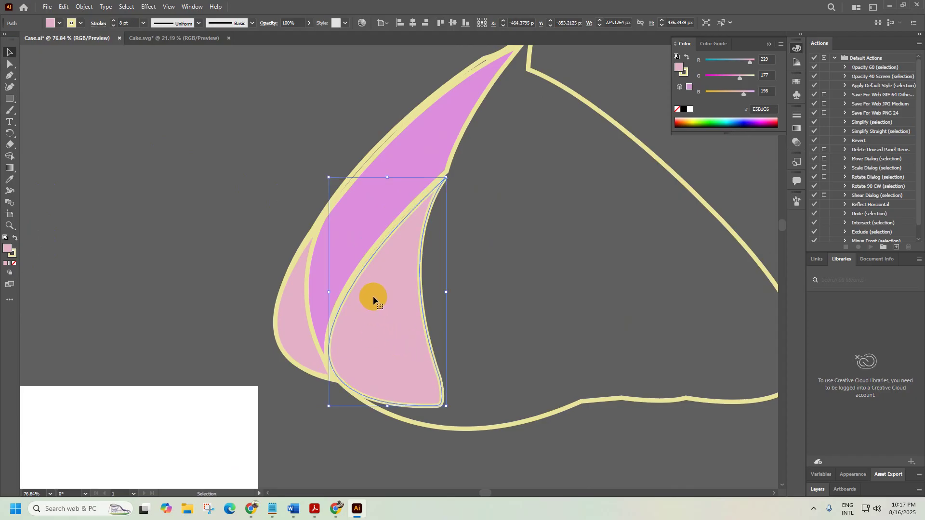
Send the newly placed pink segment backward one level in the stacking order and deselect it
right_click(373, 298)
mouse_move(427, 247)
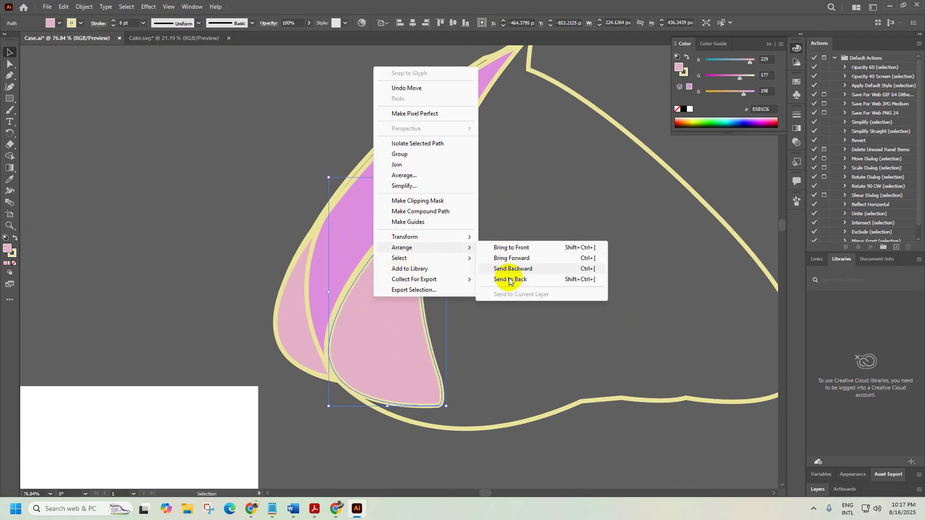
left_click(508, 272)
left_click(508, 314)
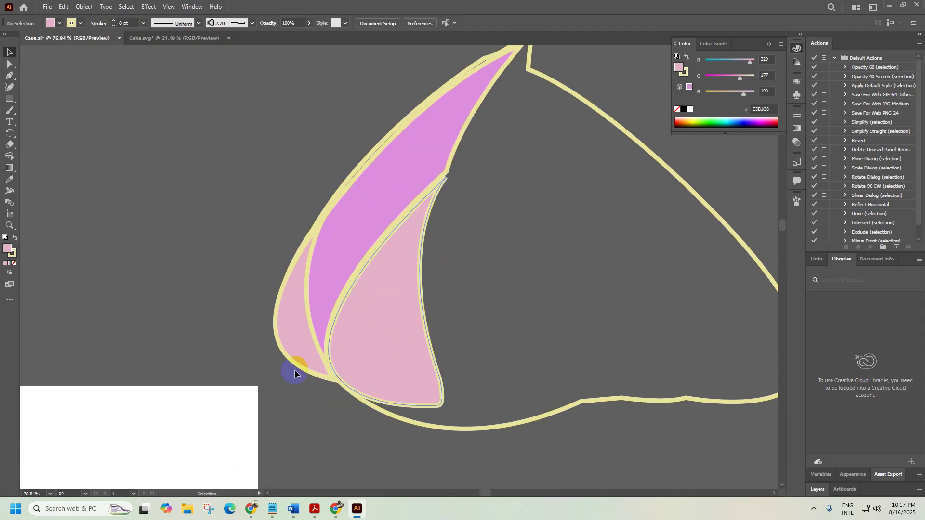
Give the larger pink segment's stroke a round cap and round join corners
left_click(203, 331, "ctrl+alt")
left_click(204, 333, "ctrl+alt")
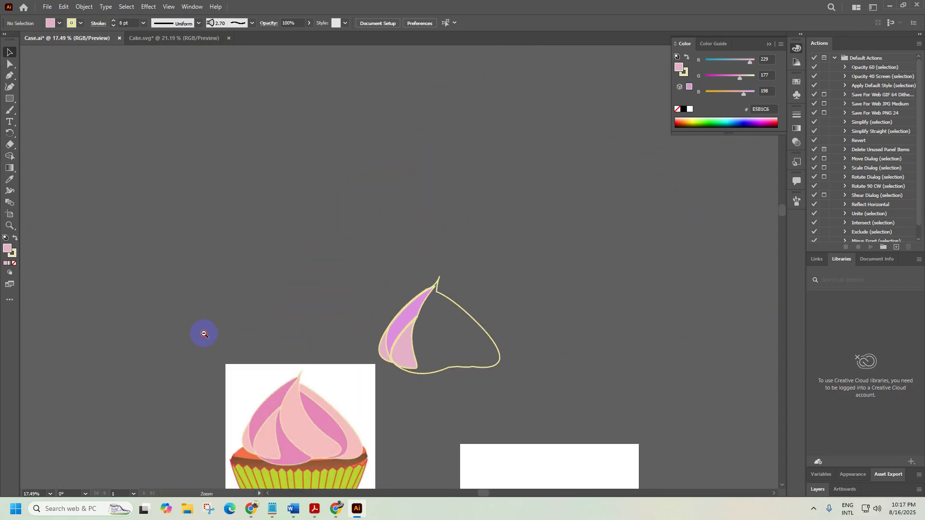
scroll(413, 319, "up", 10)
scroll(502, 279, "up", 1)
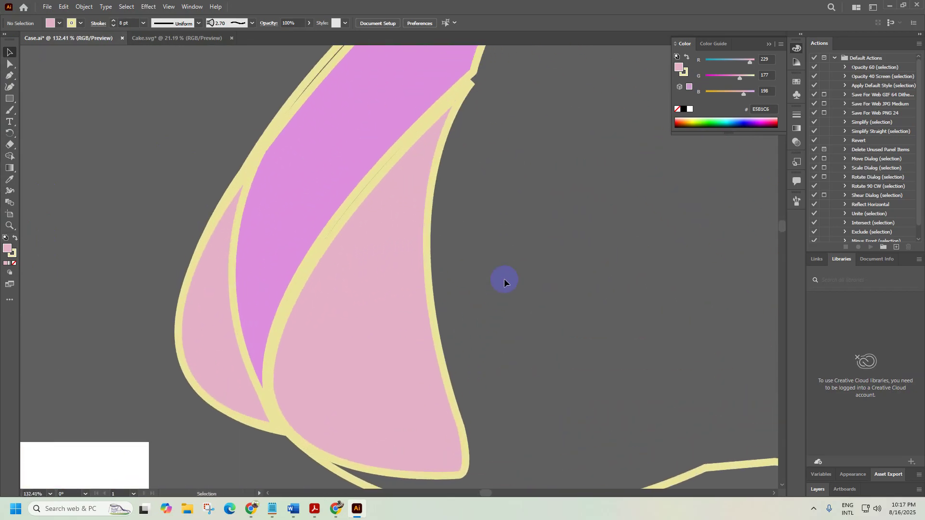
left_click(397, 299)
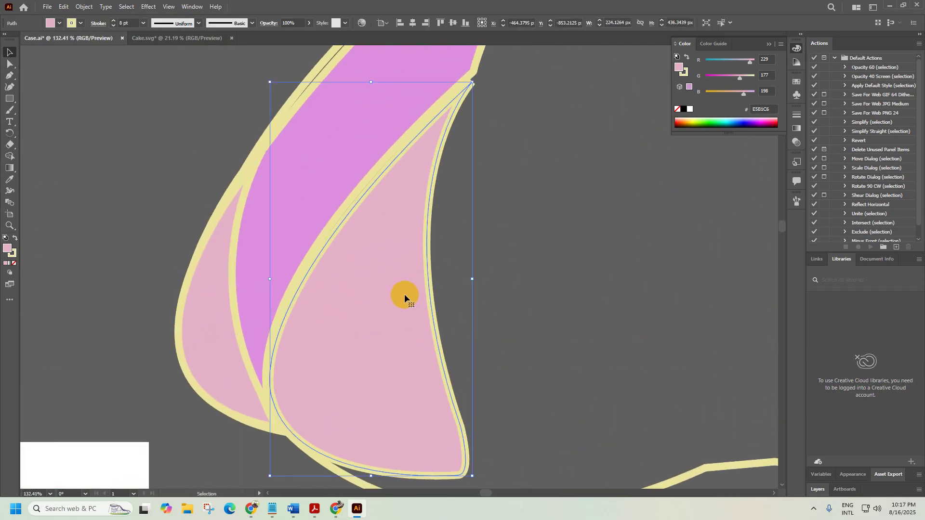
left_click(98, 23)
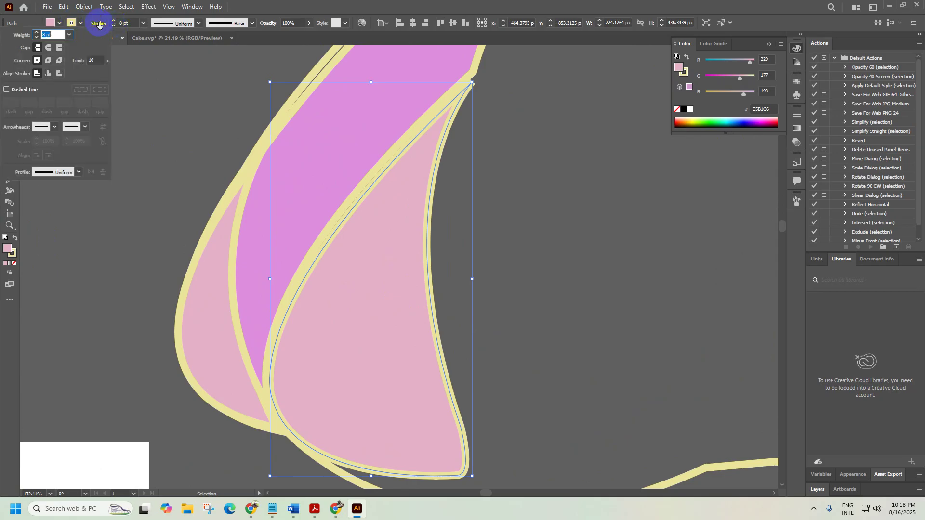
left_click(47, 48)
left_click(46, 61)
left_click(34, 61)
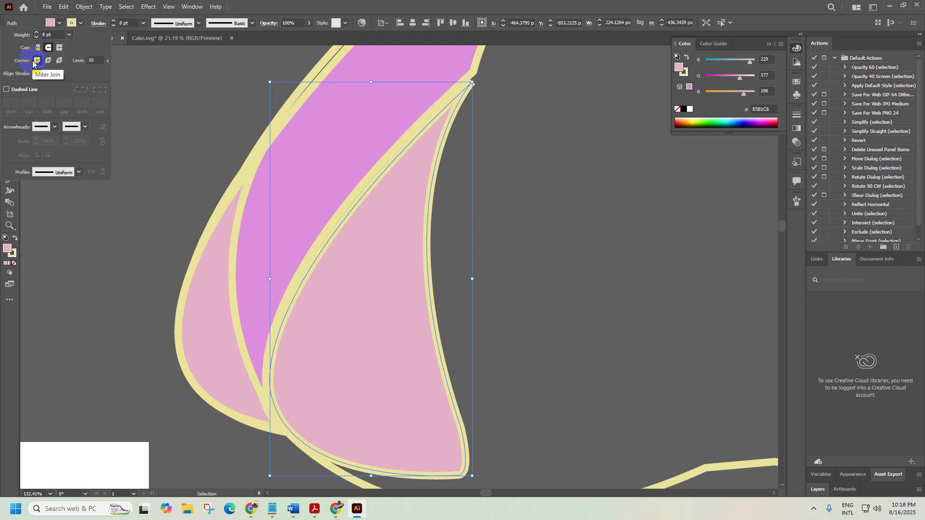
left_click(50, 61)
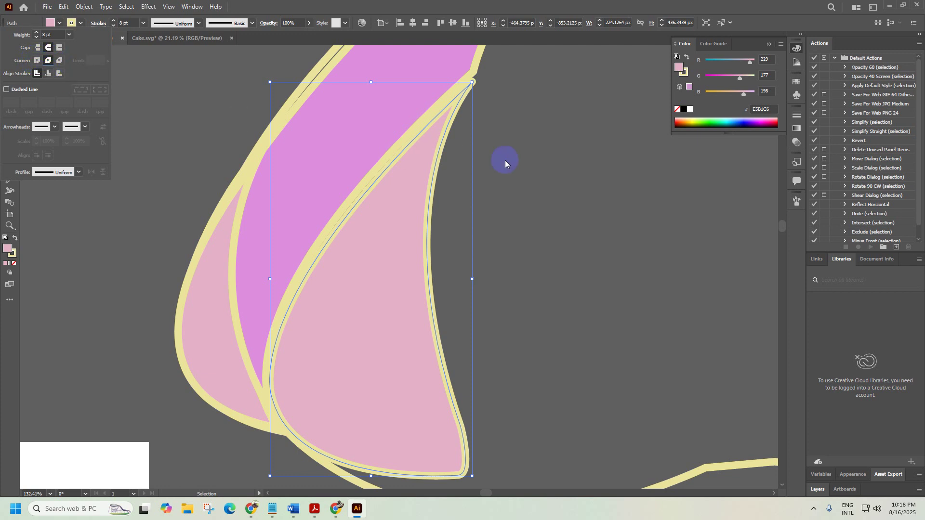
left_click(507, 115)
Try a butt cap on the larger pink segment's stroke, and switch it back to a round cap
left_click(466, 88)
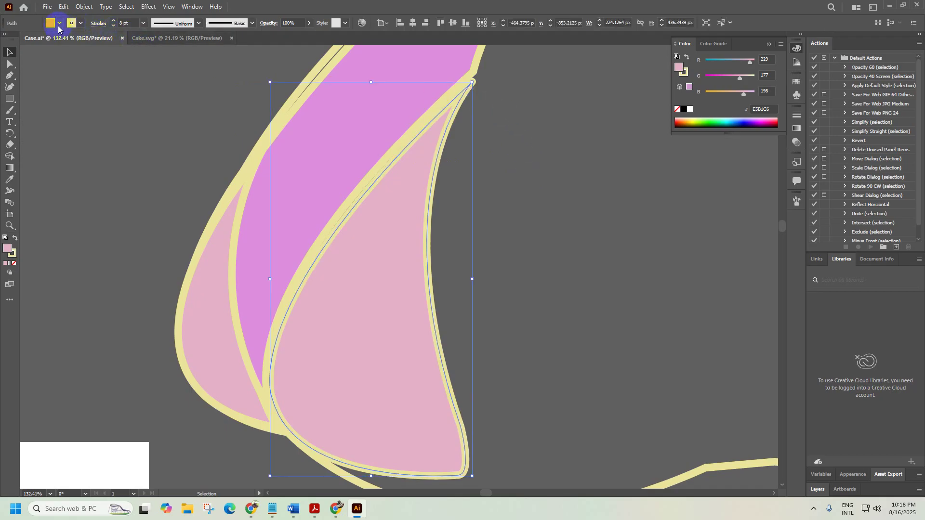
left_click(98, 24)
left_click(37, 48)
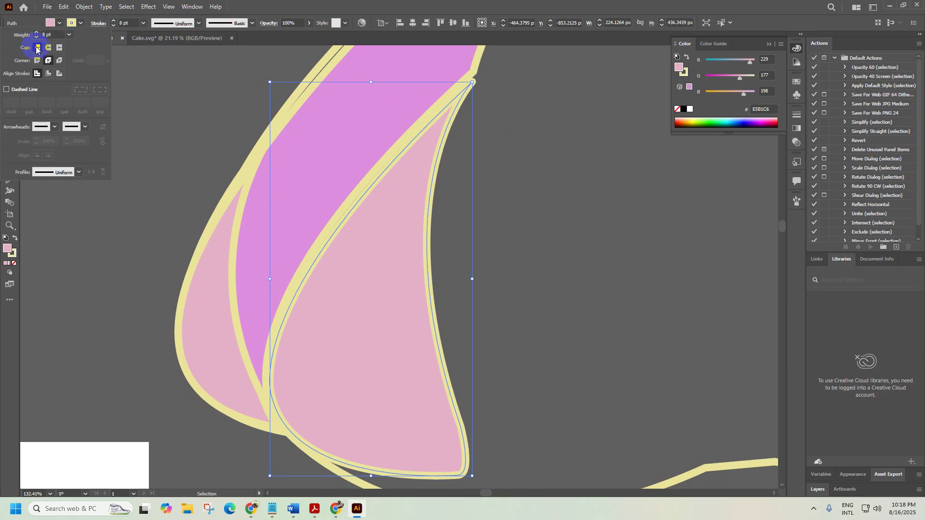
left_click(46, 49)
left_click(140, 119)
left_click(602, 321)
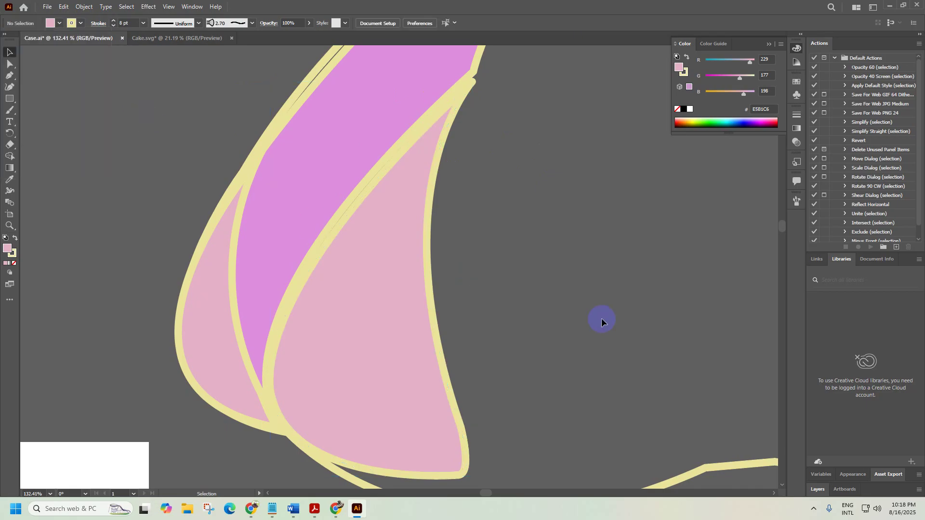
Enlarge the larger pink segment slightly from its upper tip so it meets the purple swirl's edge, and deselect it
left_click_drag(577, 308, 396, 262)
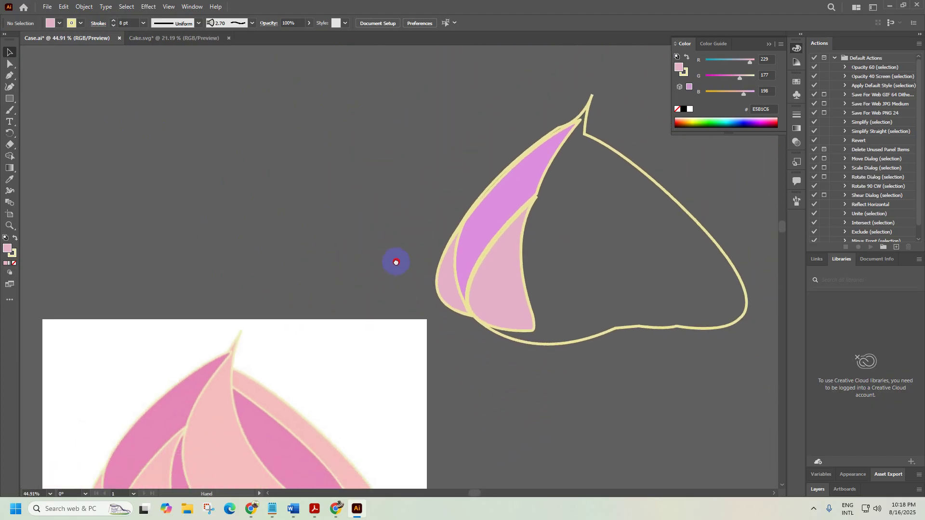
left_click(506, 284)
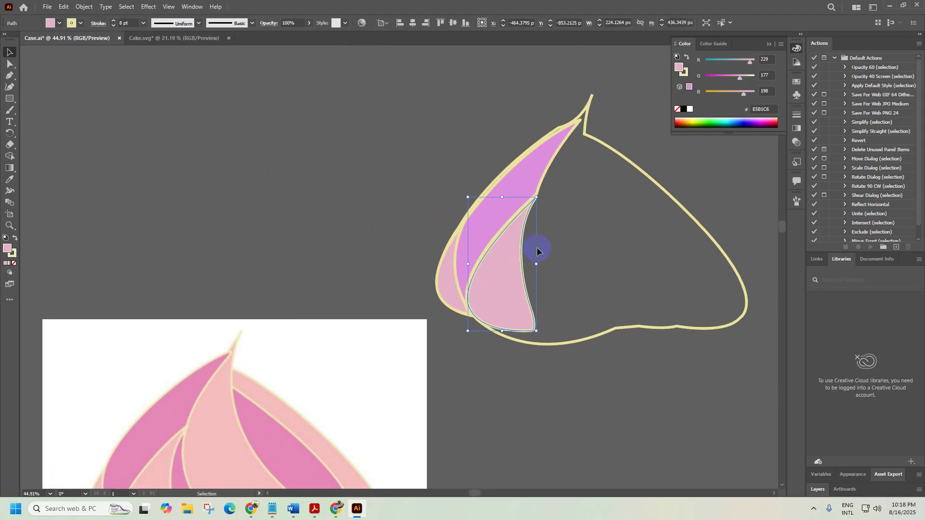
scroll(545, 203, "up", 5)
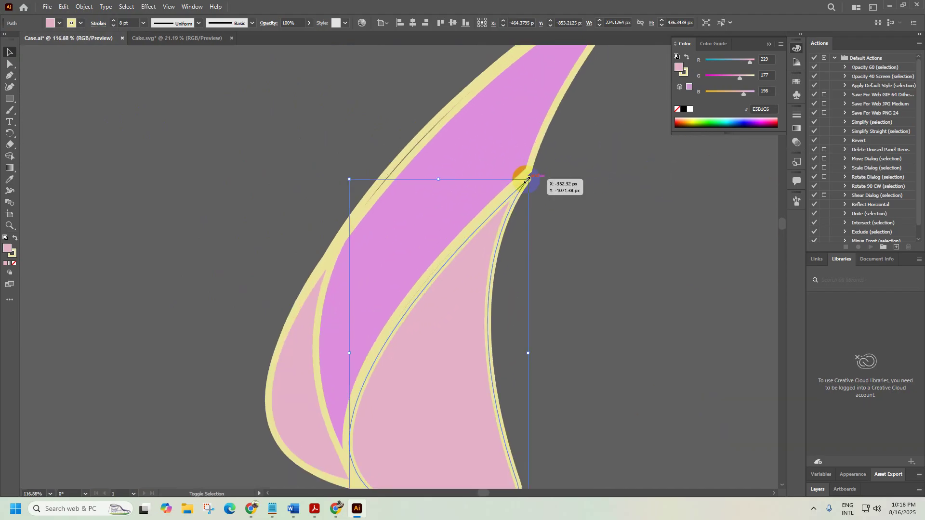
left_click_drag(530, 179, 540, 173)
left_click(584, 249)
scroll(551, 281, "down", 3)
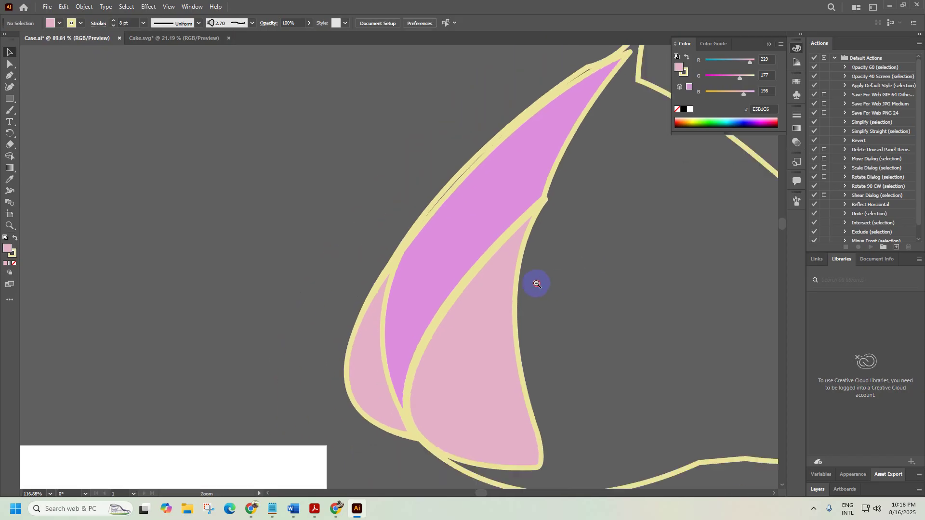
left_click(511, 322)
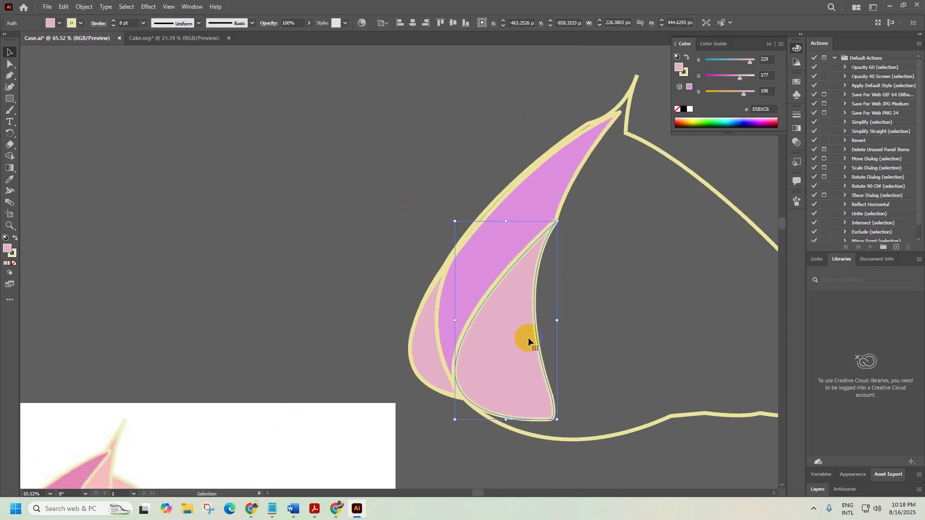
left_click(585, 343)
Move the purple swirl and both pink segments out of the frosting outline onto the empty canvas above the reference cupcake
scroll(585, 344, "down", 3)
left_click_drag(472, 347, 448, 180)
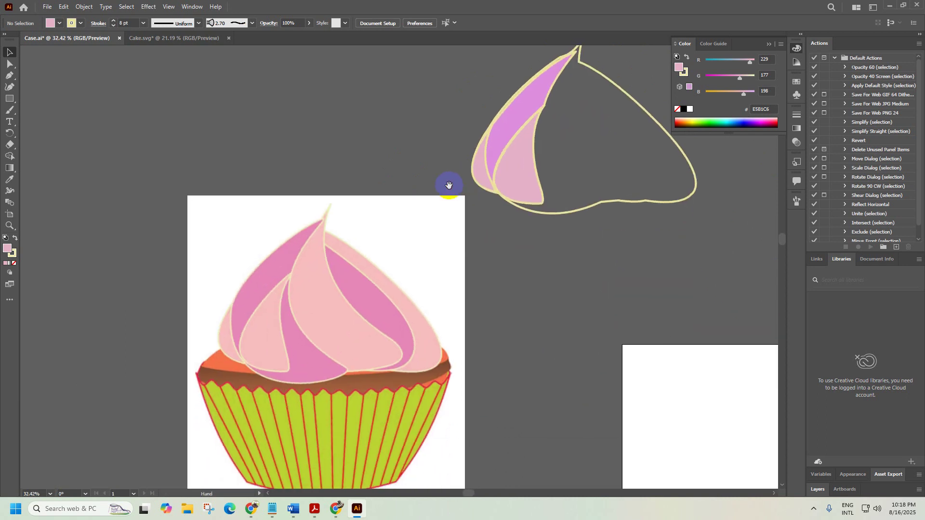
scroll(372, 306, "up", 3)
left_click_drag(290, 359, 271, 376)
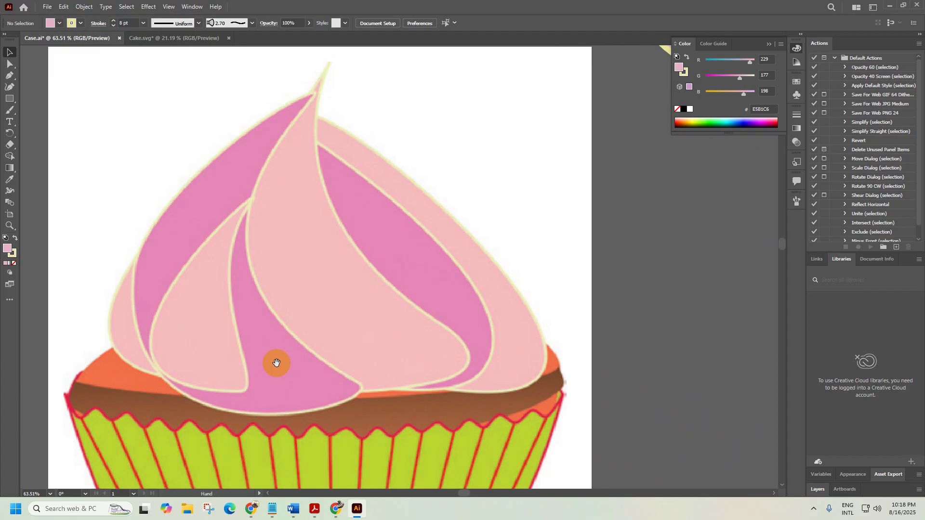
scroll(463, 258, "down", 5)
left_click_drag(470, 307, 463, 317)
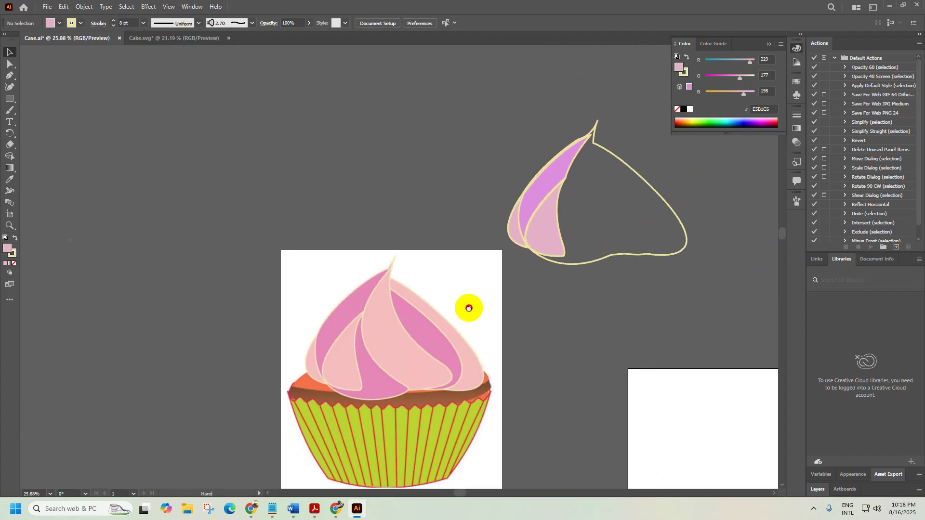
mouse_move(543, 207)
left_mouse_down()
mouse_move(427, 171)
mouse_move(373, 171)
left_mouse_up()
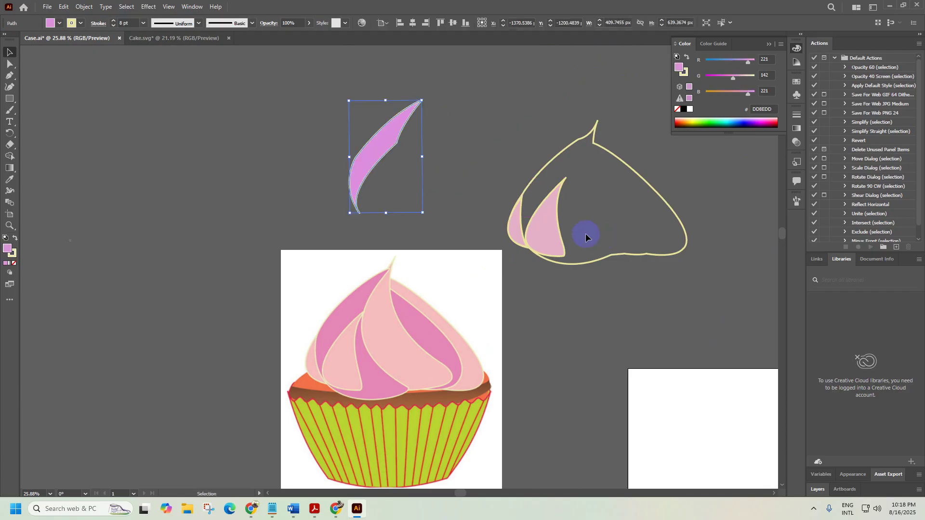
left_click_drag(555, 238, 199, 172)
left_click_drag(522, 223, 297, 197)
left_click(366, 160)
Fill the empty frosting outline with white, hex ffffff
left_click(605, 254)
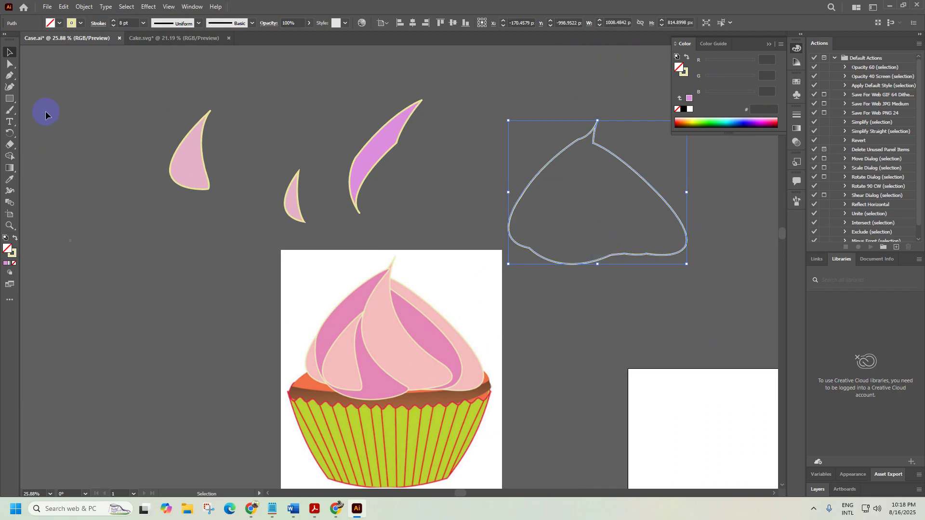
double_click(6, 250)
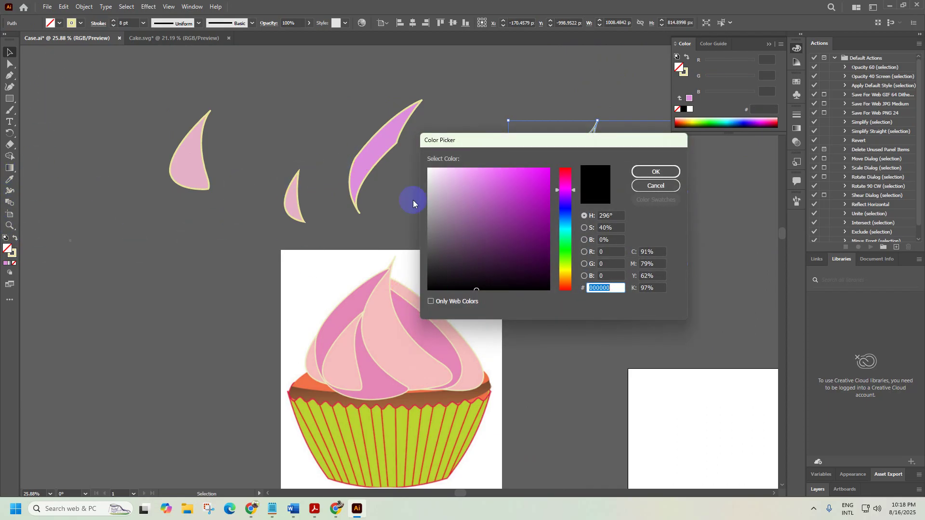
left_click(642, 172)
type("ffffff")
left_click(642, 173)
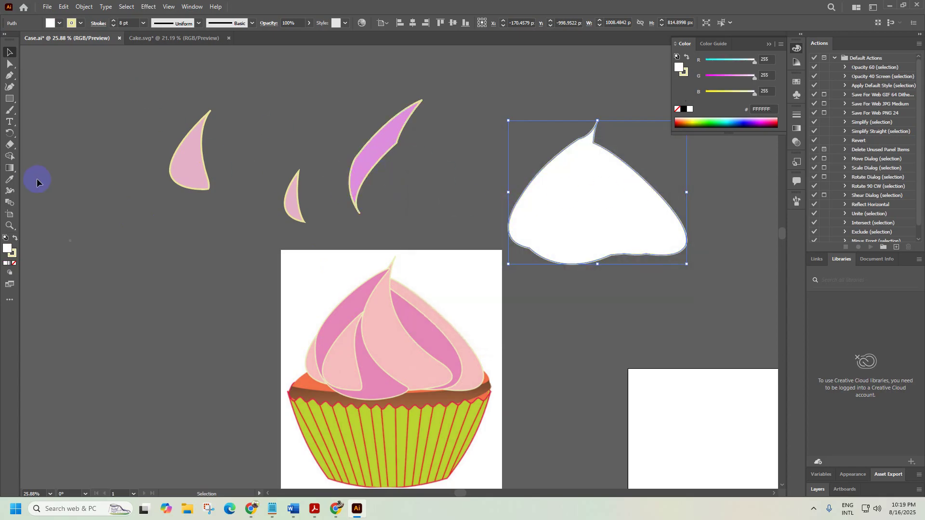
Fill the frosting outline with the purple swirl segment's colour using the Eyedropper, and deselect it
left_click(9, 182)
left_click(372, 151)
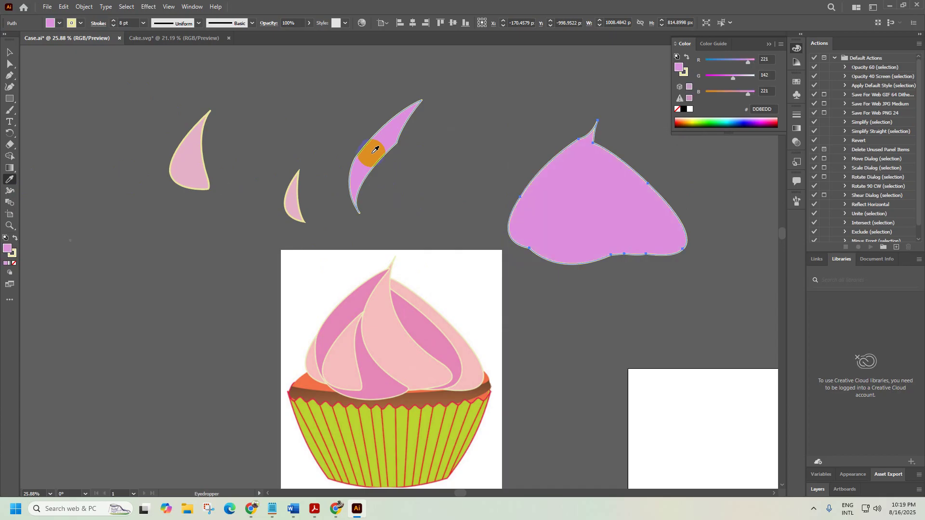
left_click(10, 51)
left_click(211, 250)
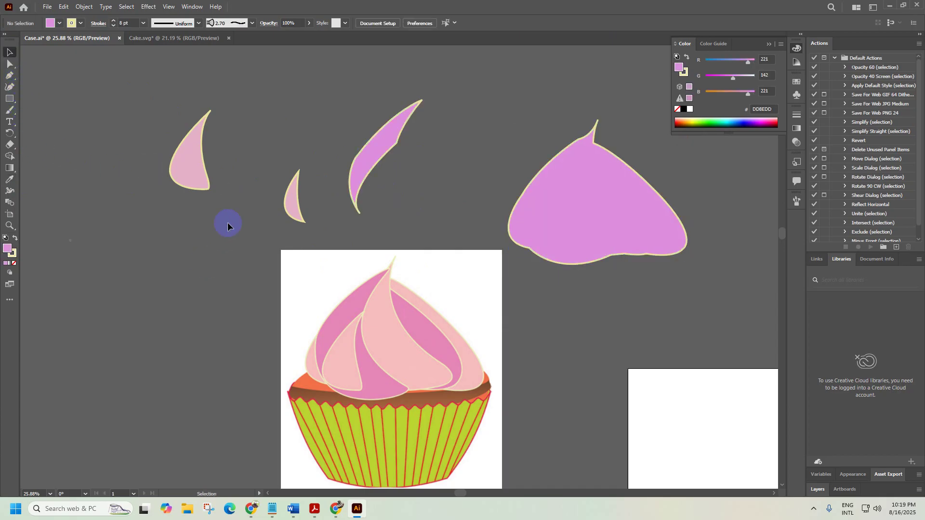
Move the smaller pink segment onto the purple frosting, aligning it with the lower left edge
left_click_drag(319, 216, 575, 253)
left_click_drag(491, 270, 486, 268)
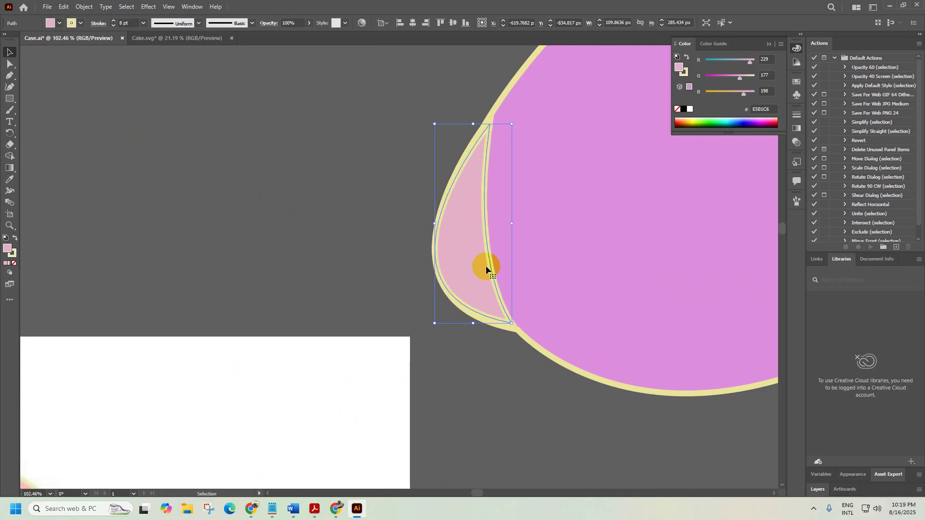
left_click(370, 248)
Delete the separate purple swirl segment beside the frosting
scroll(369, 245, "down", 5)
left_click(167, 160)
key("Delete")
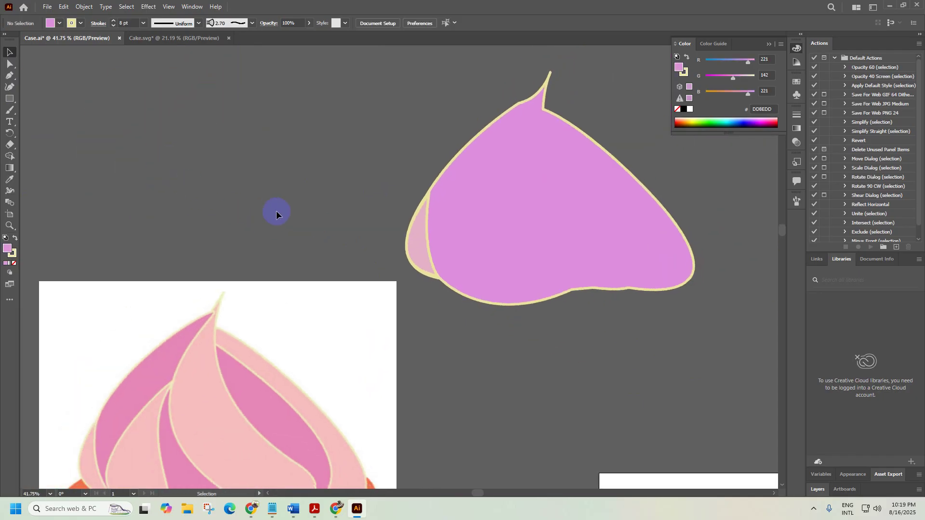
Place the larger pink segment in front of the purple frosting, just beside the smaller pink segment at the lower edge
scroll(357, 240, "down", 3)
left_click_drag(166, 211, 456, 295)
right_click(456, 296)
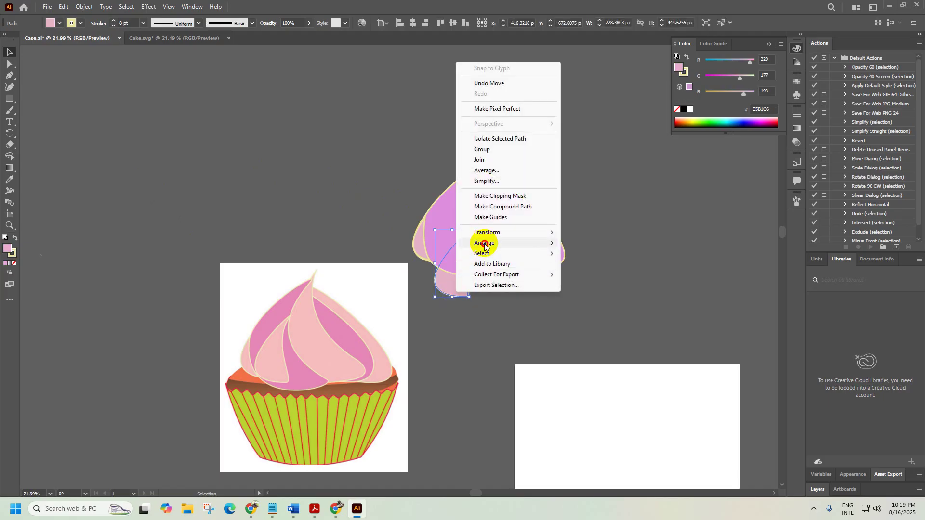
left_click(592, 243)
left_click_drag(397, 257, 487, 253)
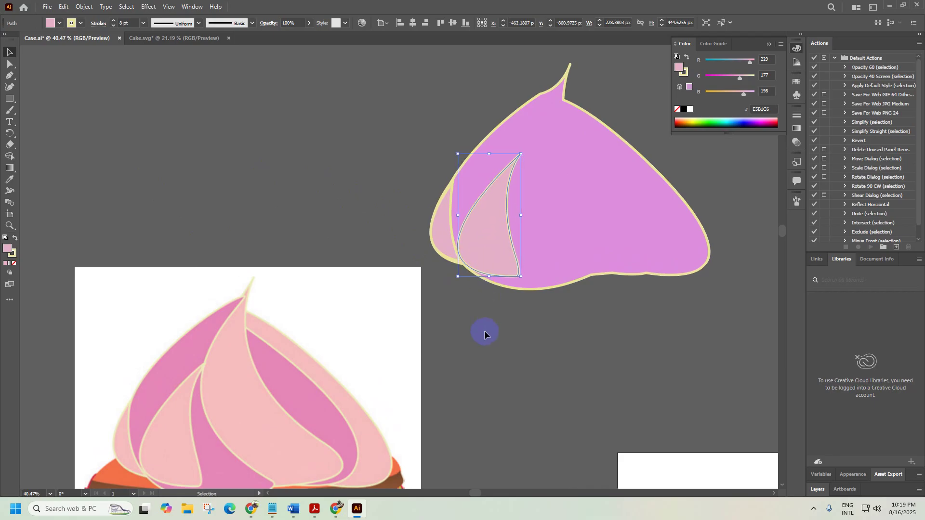
left_click(482, 337)
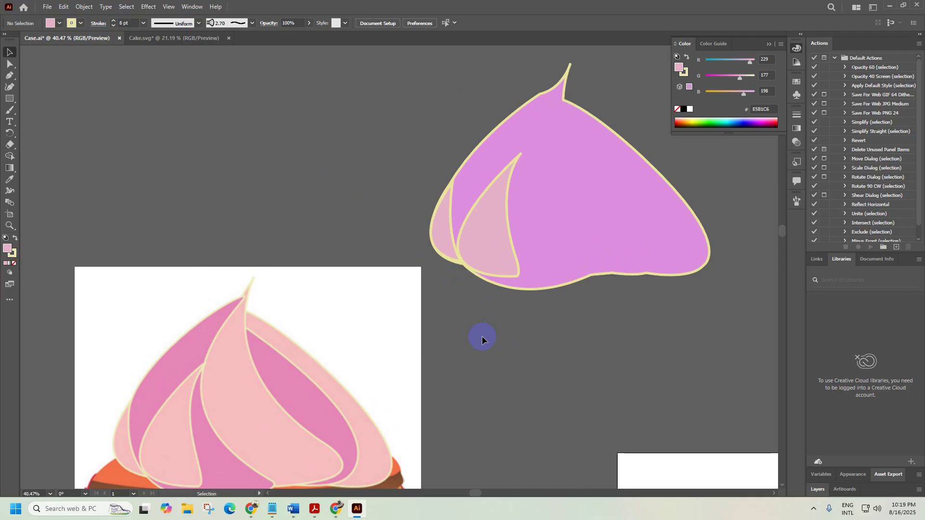
left_click(464, 244)
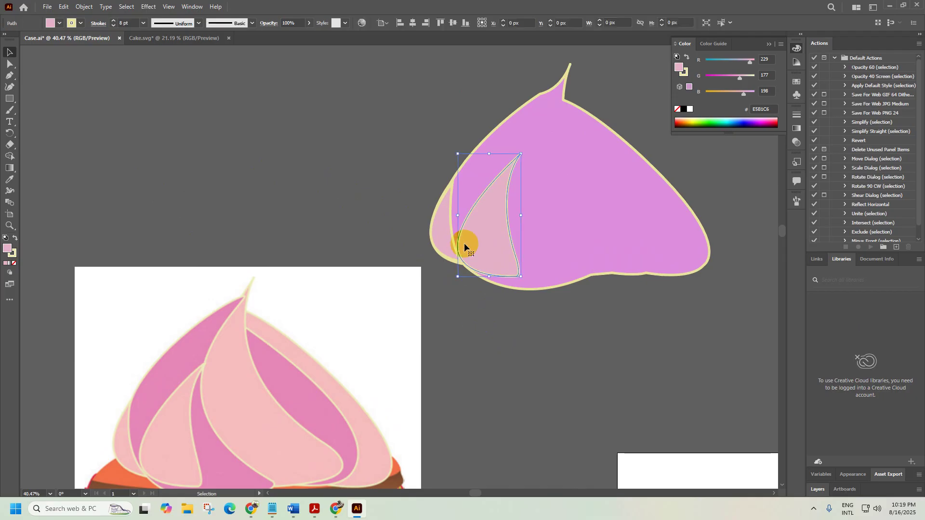
left_click(470, 335)
Start tracing the central pink swirl with the Pen tool along its bottom edge and rounded corner, with the fill set to none
left_click_drag(510, 366, 330, 252)
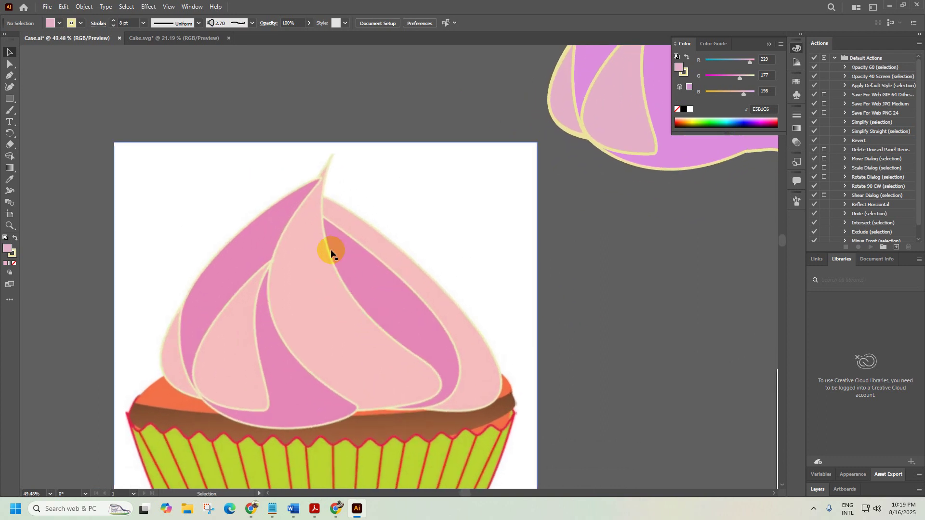
left_click(9, 75)
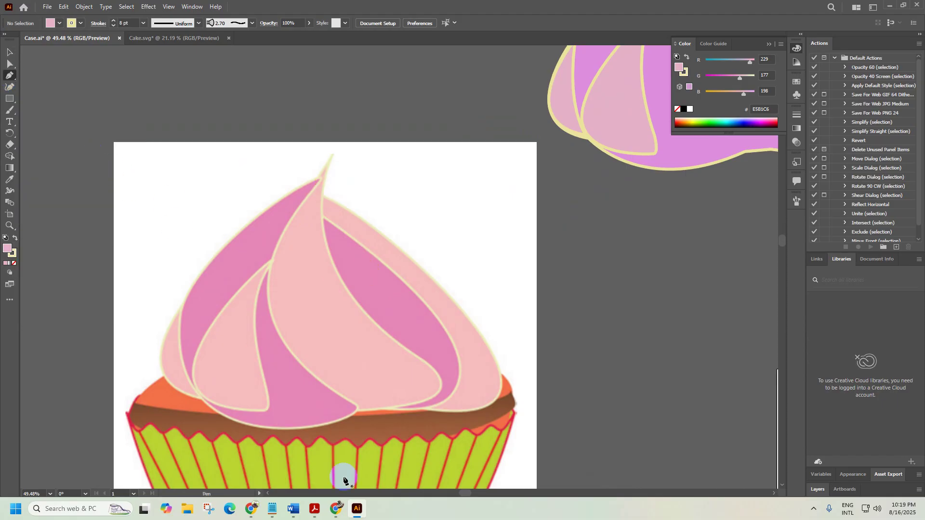
scroll(388, 402, "up", 1)
scroll(386, 409, "up", 1)
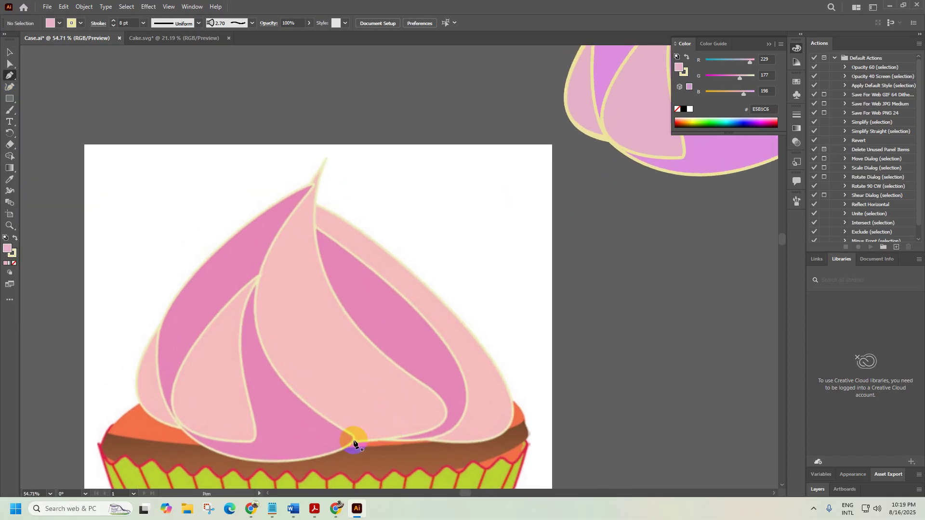
left_click(354, 440)
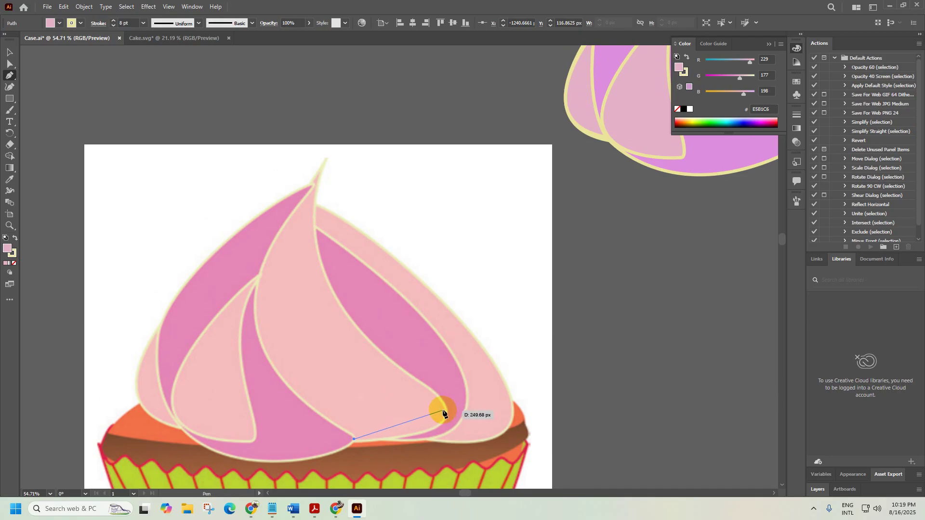
left_click_drag(444, 410, 436, 376)
left_click_drag(443, 409, 437, 429)
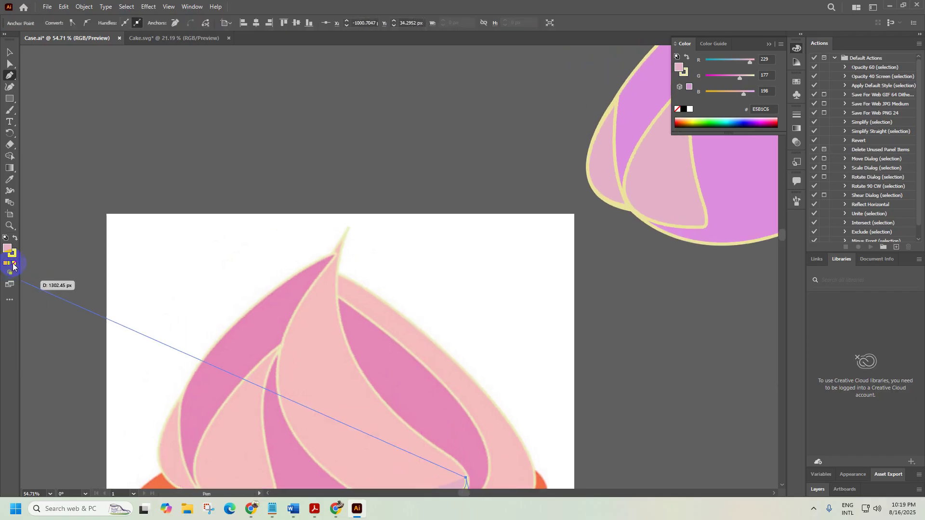
left_click(13, 265)
Continue the path up the right edge of the central pink swirl to its pointed tip
scroll(309, 354, "down", 3)
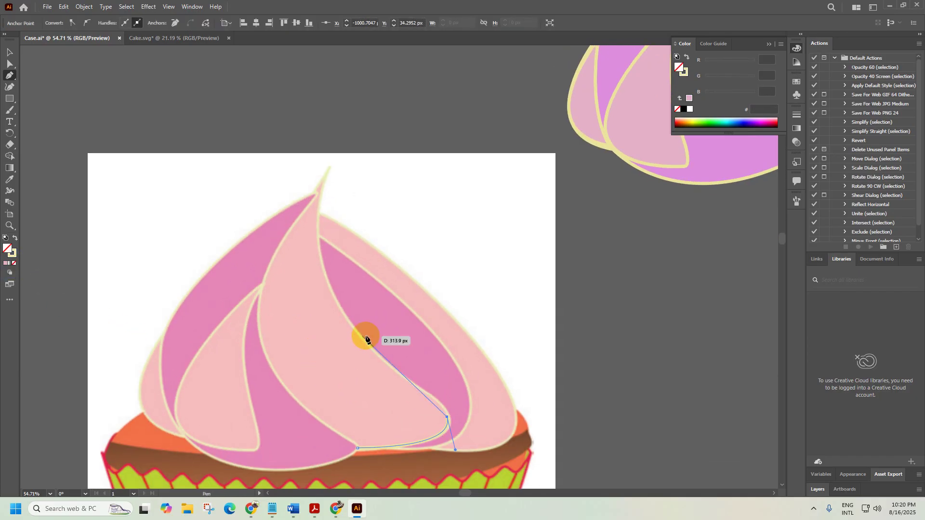
left_click_drag(422, 394, 398, 382)
left_click(421, 391)
left_click_drag(409, 351, 425, 415)
left_click_drag(339, 249, 374, 118)
left_click(339, 248)
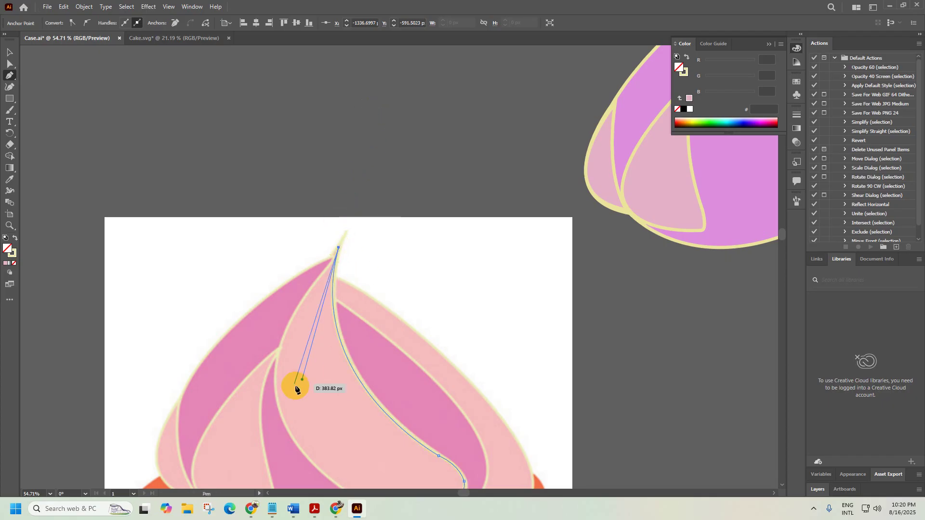
Trace the left edge of the central pink swirl from the tip down and close the path at its starting point
left_click_drag(279, 401, 295, 335)
left_click(278, 273)
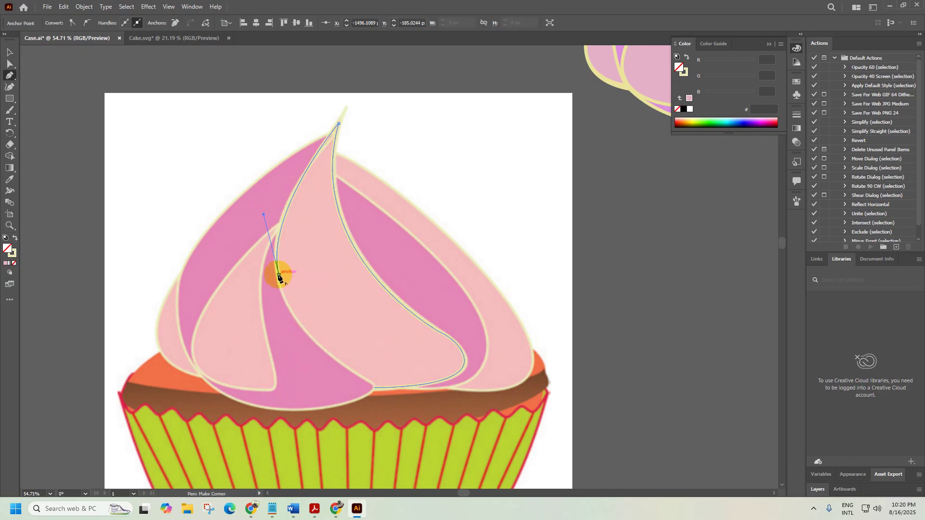
left_click(375, 388)
left_click_drag(374, 389, 432, 424)
key("ctrl+space")
left_click_drag(362, 386, 525, 337)
left_click_drag(406, 387, 412, 405)
left_click(407, 387)
left_click(402, 392)
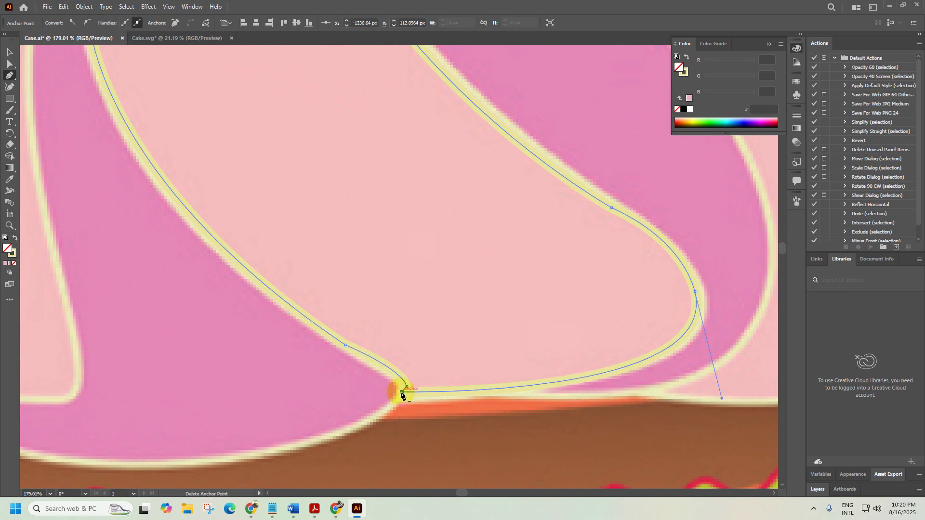
Move the traced central swirl off the reference cupcake and fill it with the pink sampled from the larger pink segment
left_click(10, 52)
key("ctrl+space")
left_click_drag(427, 223, 169, 289)
left_click_drag(289, 274, 544, 318)
left_click(10, 179)
left_click(476, 127)
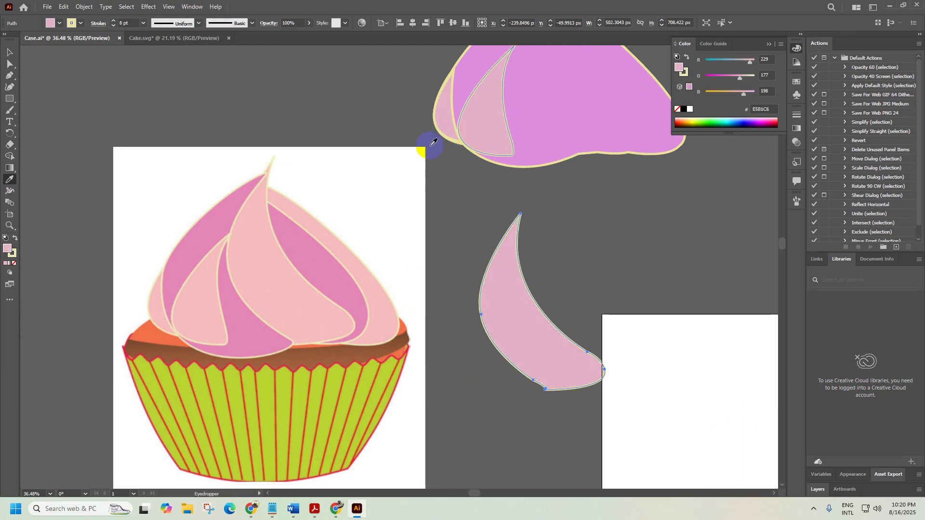
Fit the central pink swirl into the purple frosting, with its tip in the peak and its base on the lower edge
left_click(10, 52)
key("space")
left_click_drag(432, 104, 223, 273)
left_click_drag(377, 332, 387, 290)
left_click_drag(311, 422, 344, 191)
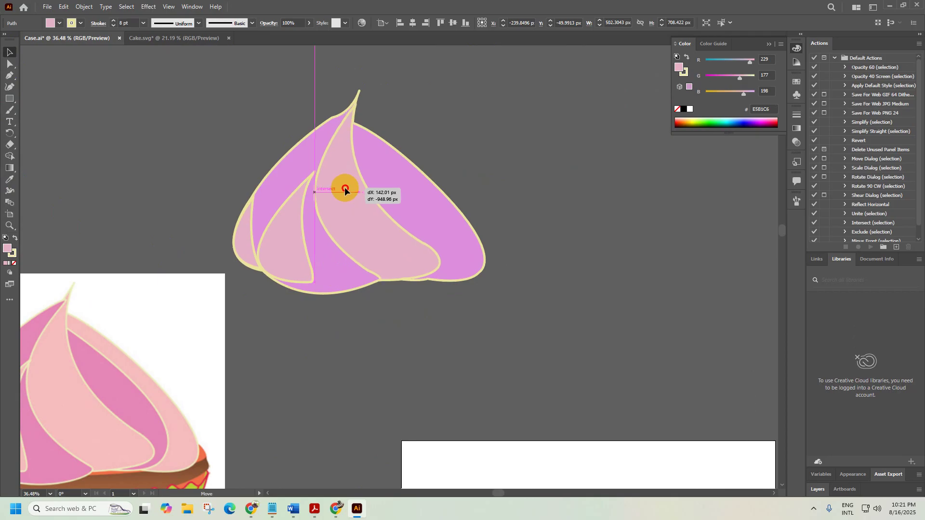
left_click_drag(345, 189, 345, 190)
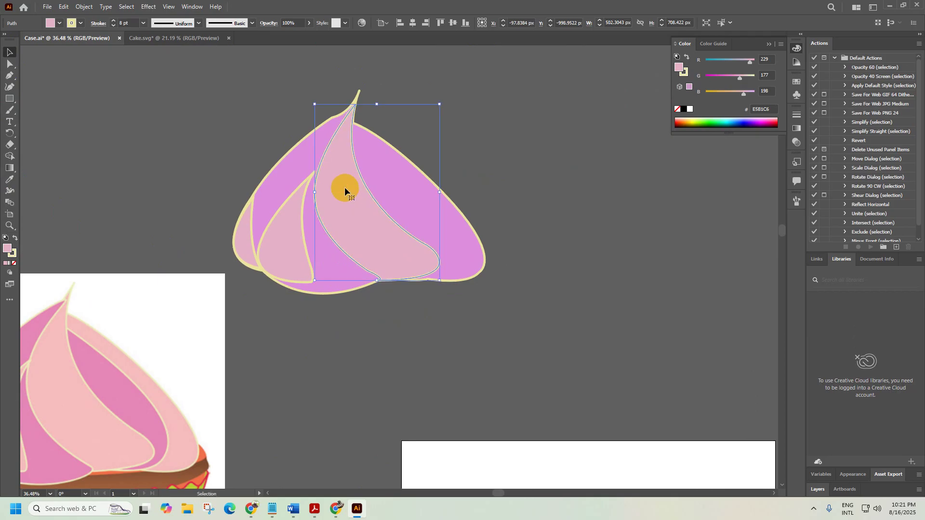
left_click(512, 210)
left_click(370, 236)
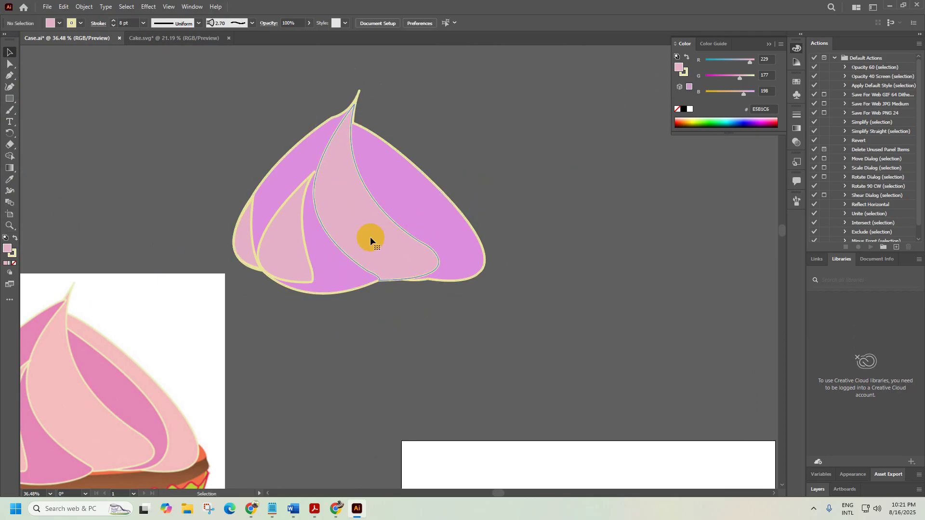
left_click(523, 221)
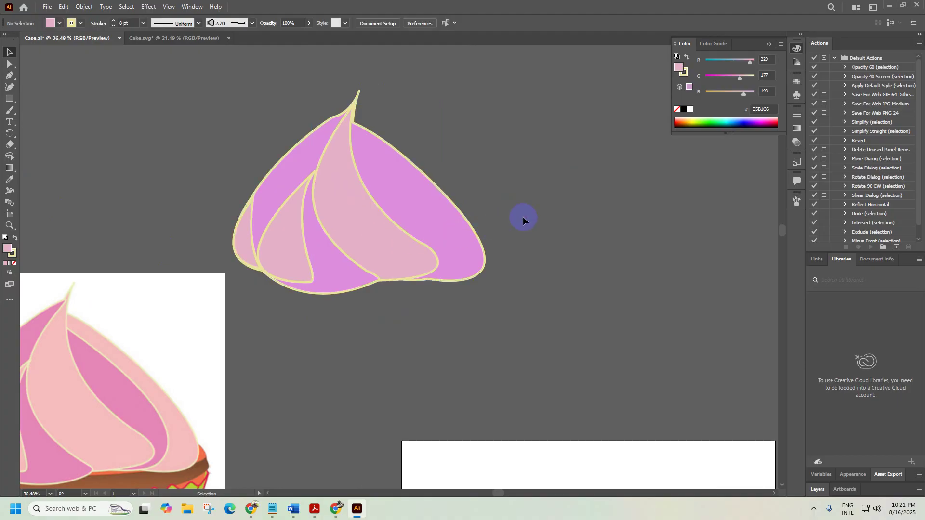
left_click(394, 256)
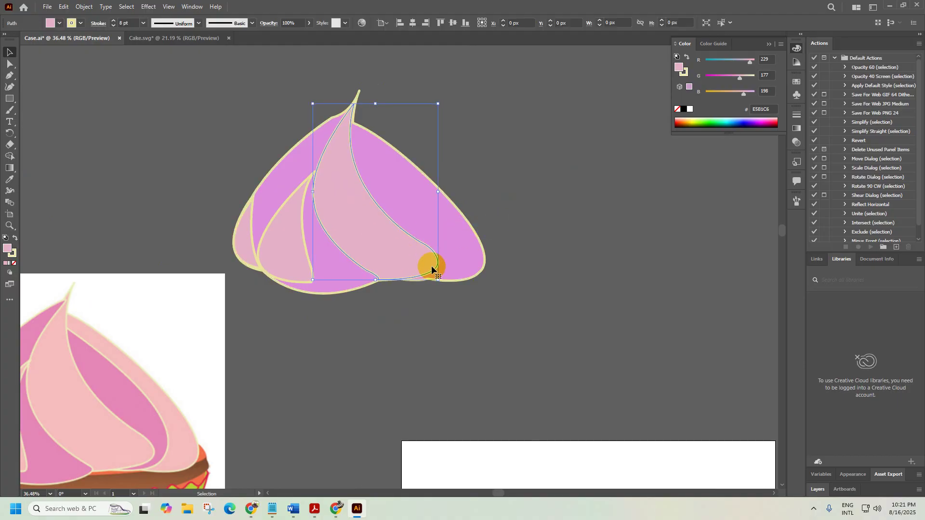
Trace the outer edge of the reference's right-hand pink swirl from its top down around to its lower inner corner, with no fill
left_click(454, 309)
left_click_drag(454, 313, 436, 312)
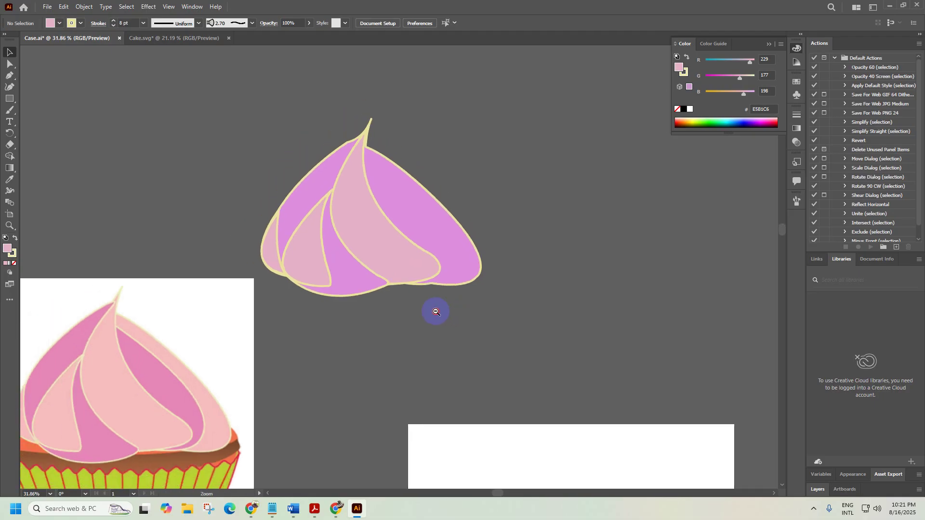
left_click_drag(145, 402, 209, 373)
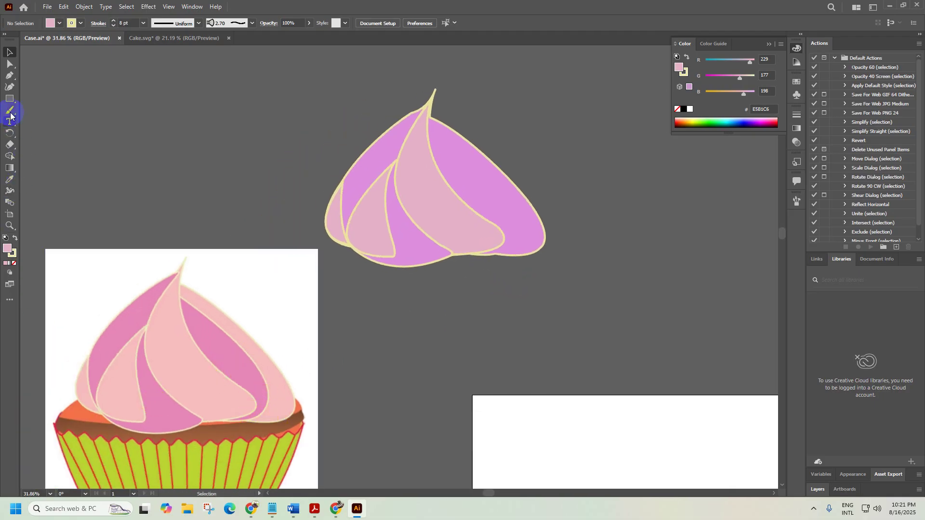
scroll(279, 355, "up", 4)
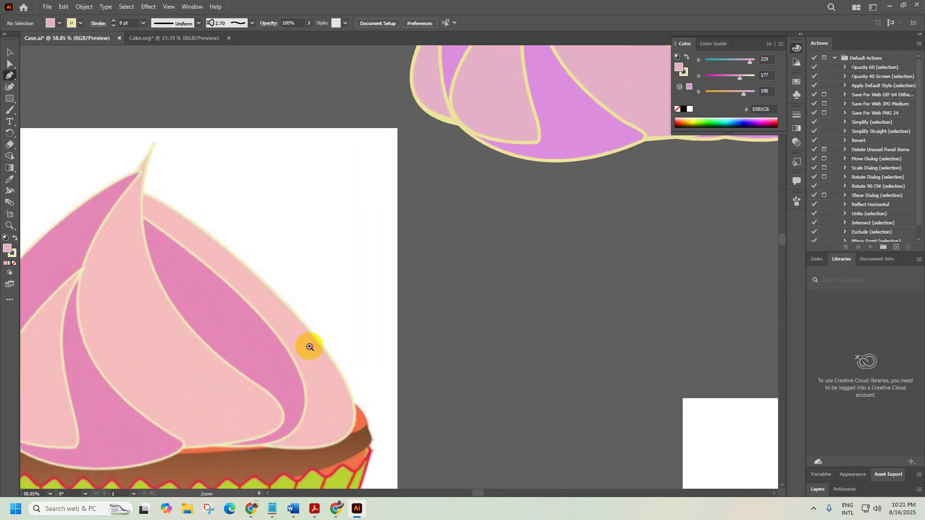
left_click(143, 195)
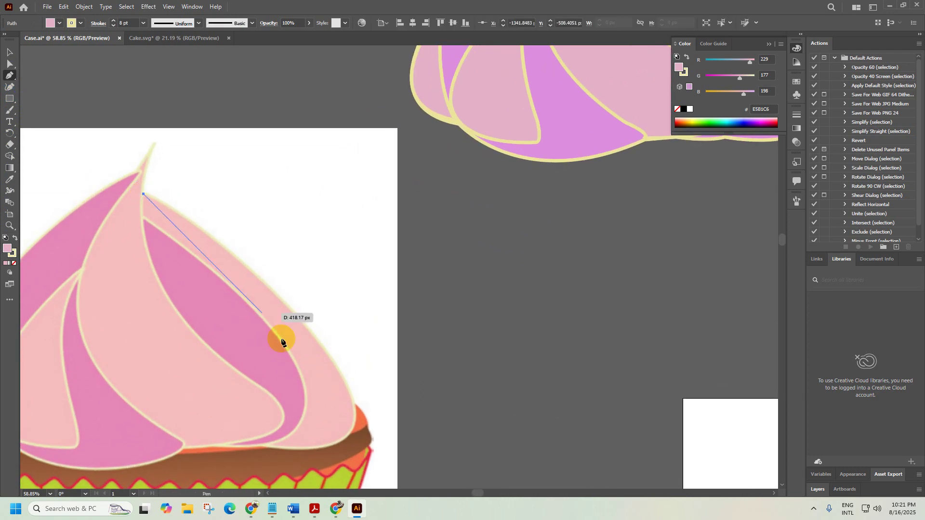
left_click_drag(321, 349, 418, 466)
left_click_drag(321, 346, 332, 251)
left_click(14, 264)
left_click_drag(329, 351, 288, 357)
left_click(282, 352)
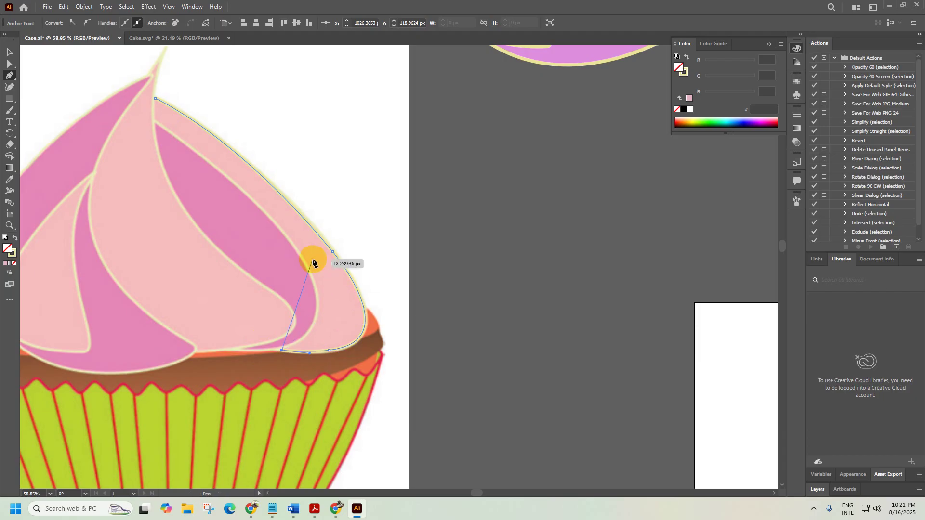
Trace the inner edge of the right-hand swirl back up to the central swirl and close the path at its starting point
left_click_drag(303, 259, 258, 179)
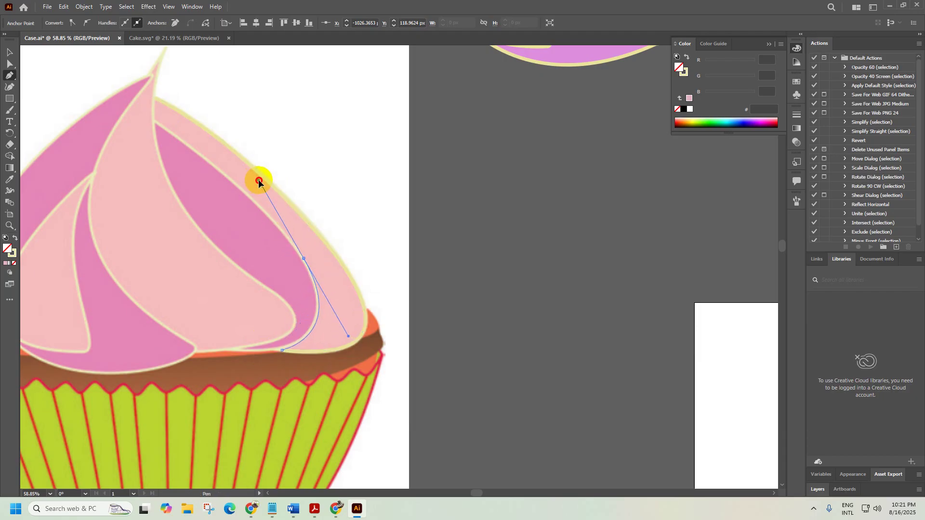
left_click(304, 259)
left_click_drag(303, 259, 409, 343)
left_click_drag(261, 207, 144, 128)
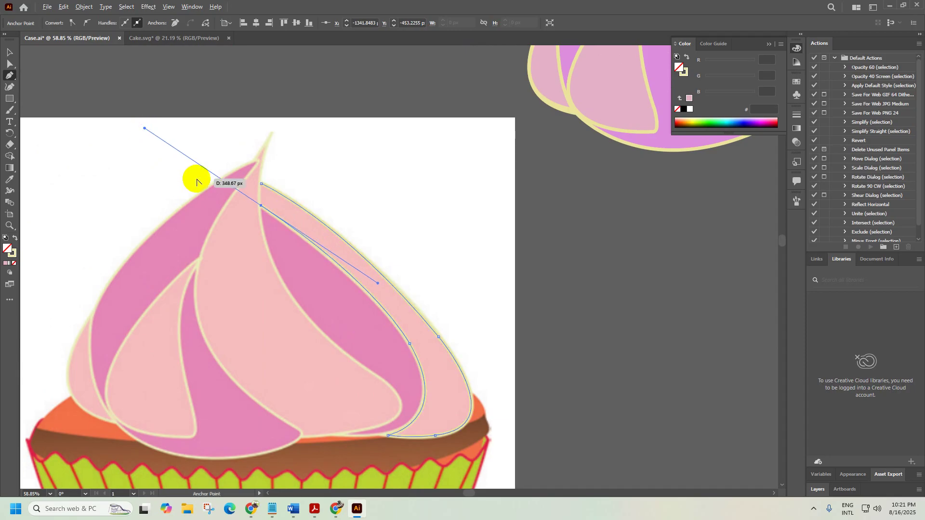
left_click(261, 206)
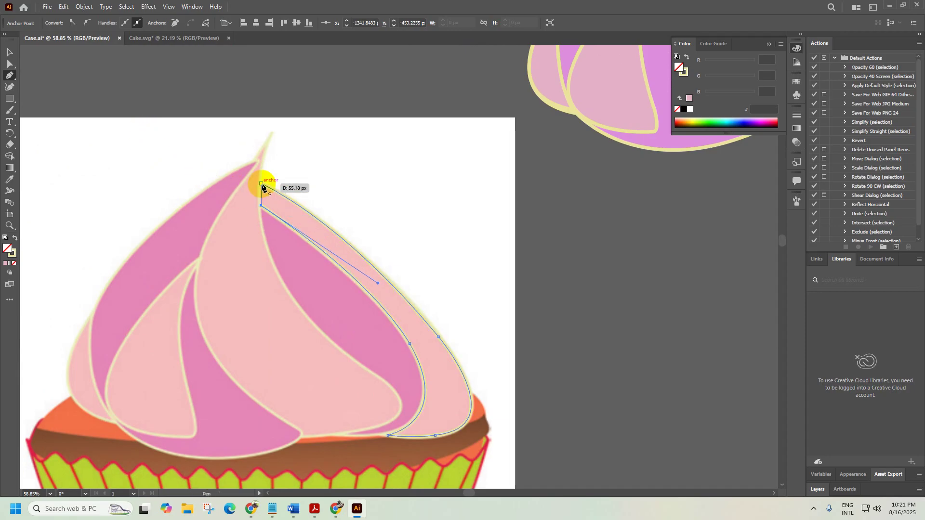
Move the traced right-hand swirl off the reference cupcake and fill it with the pink sampled from the finished frosting segments
left_click(9, 51)
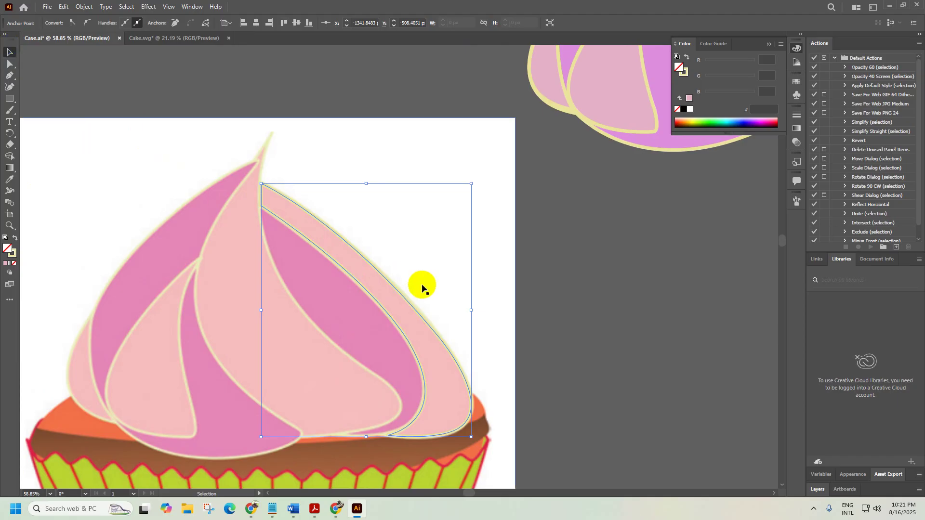
left_click_drag(399, 291, 661, 330)
left_click(9, 179)
left_click(552, 67)
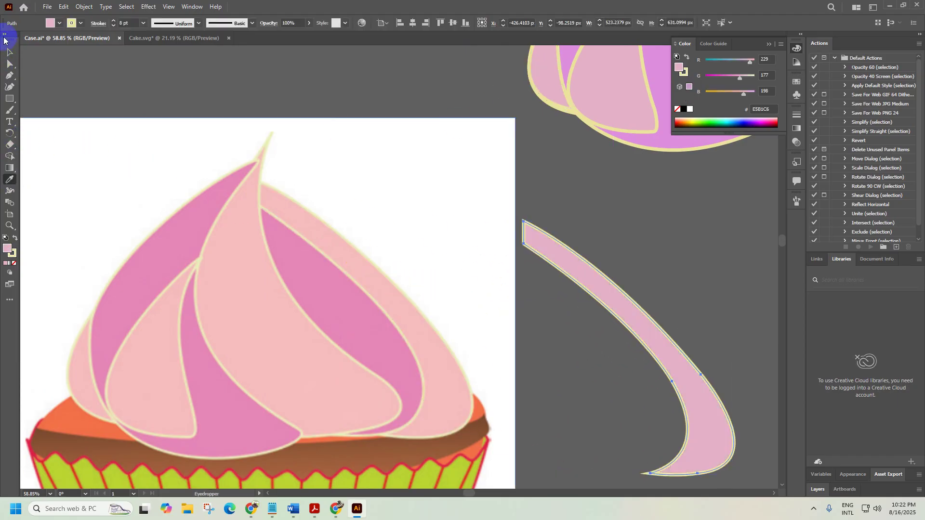
Fit the right-hand pink swirl along the right edge of the purple frosting shape
left_click(7, 52)
scroll(353, 194, "down", 5)
left_click_drag(549, 294, 196, 304)
left_click_drag(212, 372, 450, 285)
scroll(292, 253, "up", 5)
scroll(429, 295, "down", 5)
left_click(466, 322)
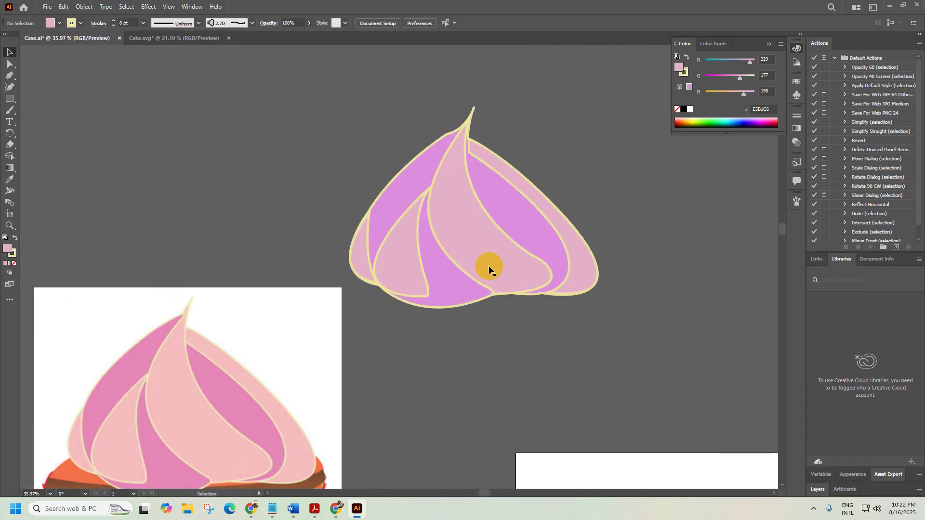
Shift the two upper-left anchor points of the right-hand swirl so its end meets the edge of the central swirl
scroll(491, 155, "up", 4)
scroll(448, 190, "up", 5)
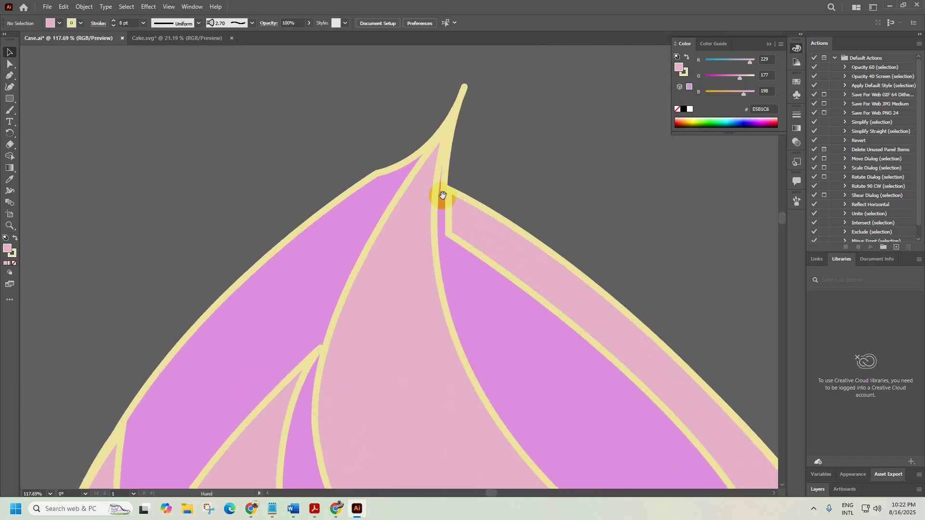
key("a")
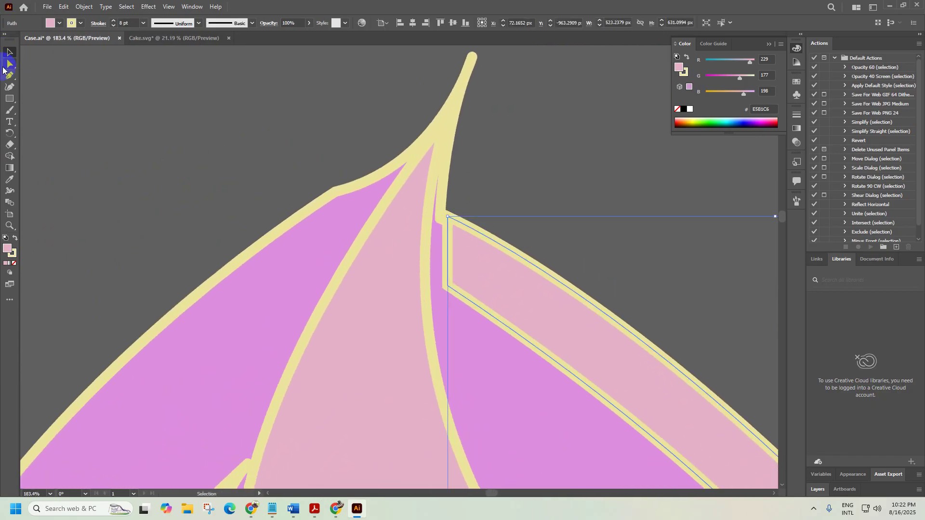
left_click(443, 232)
left_click(446, 215)
left_click(447, 287)
left_click_drag(448, 287, 429, 276)
left_click(6, 54)
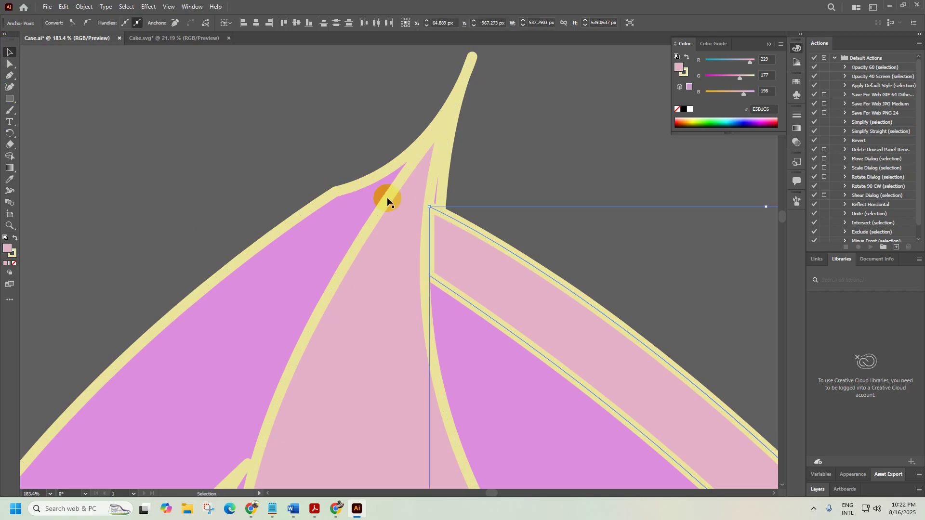
Move the tip anchor point of the central pink swirl slightly further up into the frosting's peak
left_click(431, 192)
left_click(490, 193)
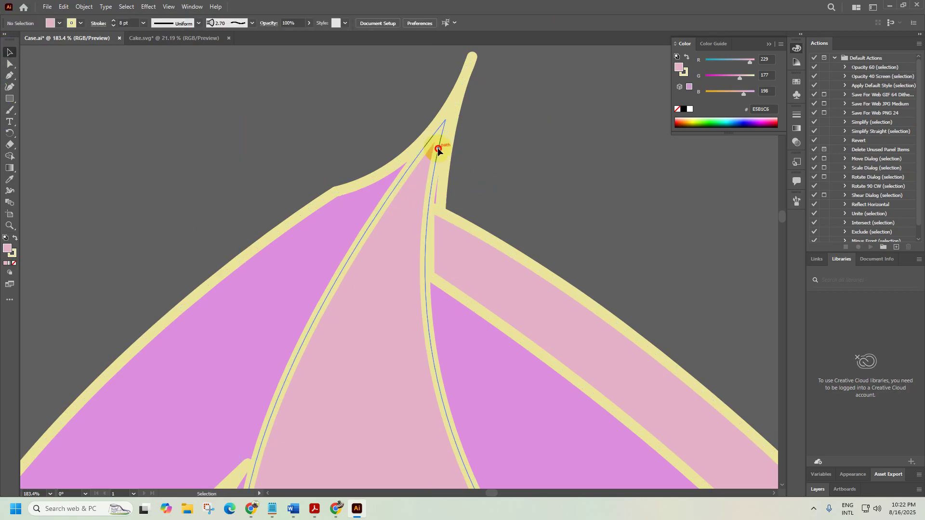
left_click(437, 150)
left_click(270, 173)
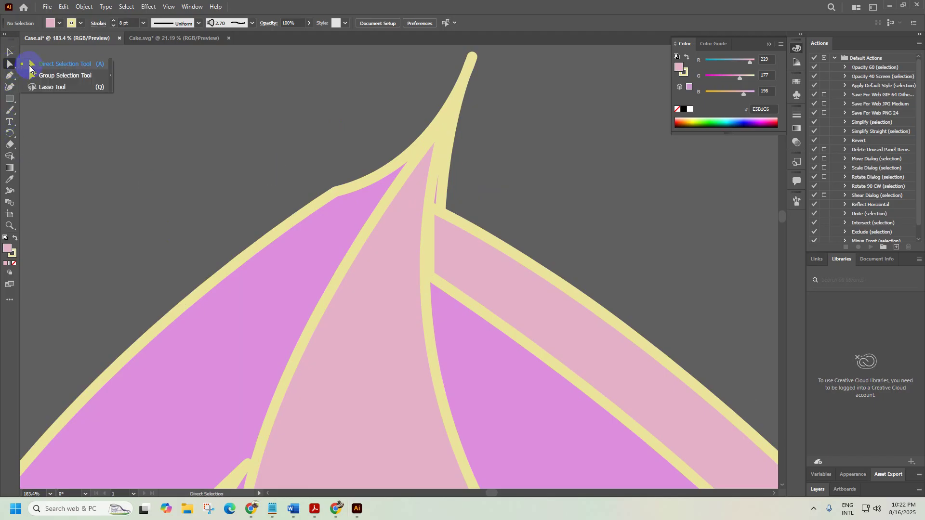
scroll(592, 309, "down", 6)
left_click(597, 309)
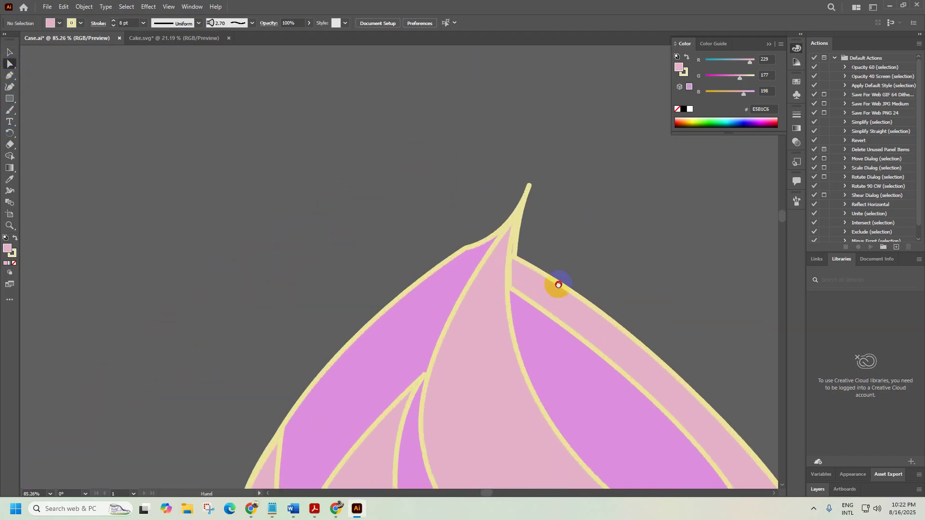
left_click(463, 351)
scroll(525, 291, "up", 5)
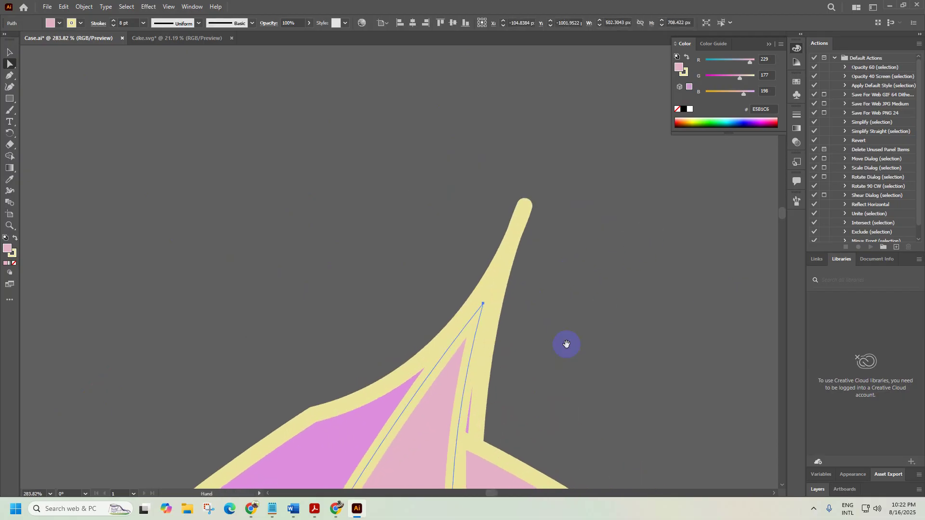
left_click(483, 307)
left_click_drag(498, 231, 503, 225)
Nudge the top corner anchor of the right-hand swirl slightly right to line up with the central swirl and frosting outline
left_click(461, 350)
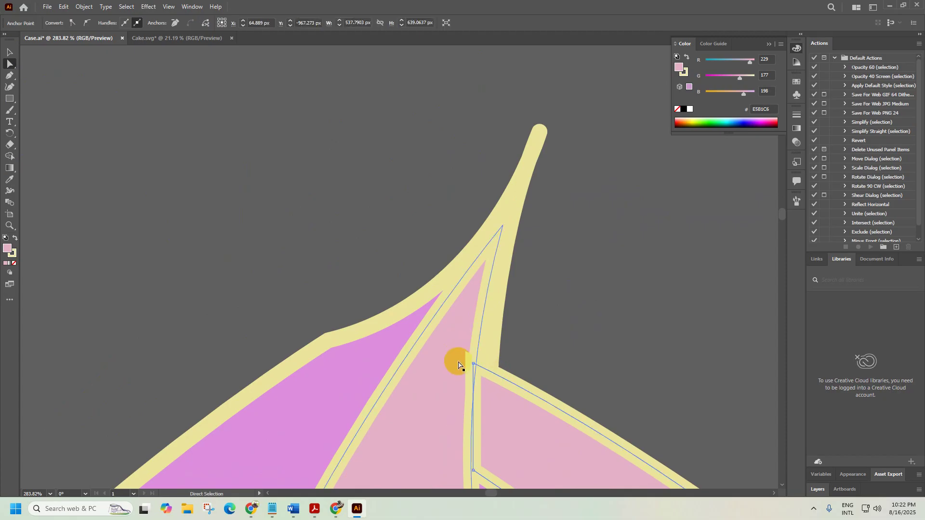
left_click_drag(473, 364, 478, 365)
left_click(8, 54)
left_click(222, 171)
scroll(392, 267, "down", 10)
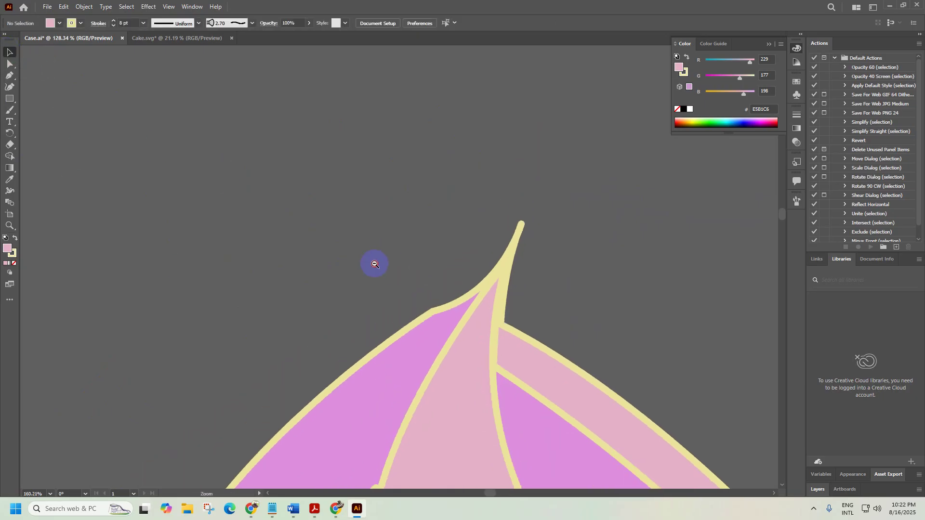
scroll(421, 309, "down", 5)
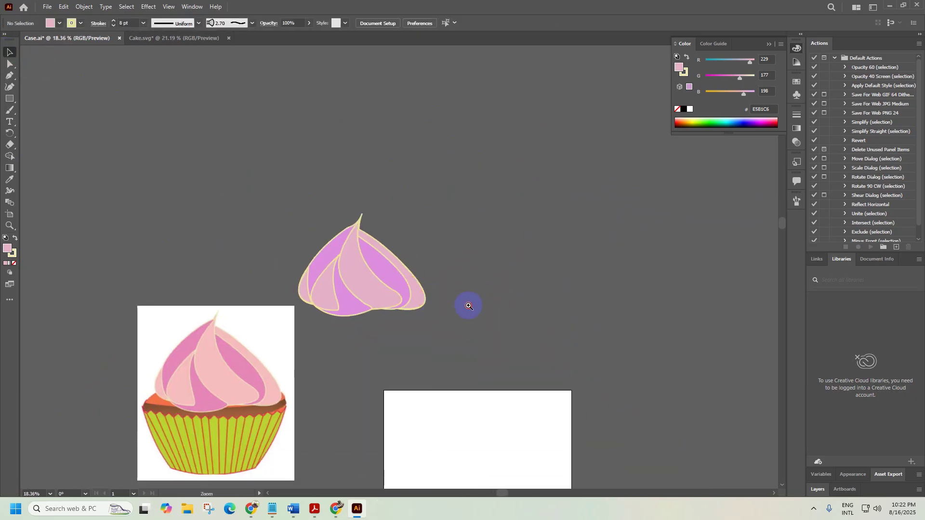
Copy the complete frosting into the Cake.svg document and position it on the artboard
left_click_drag(411, 337, 355, 236)
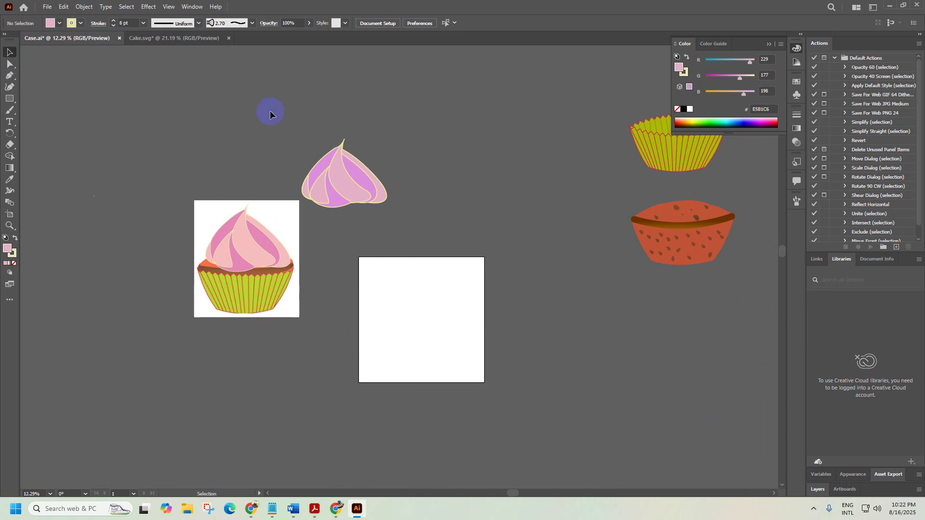
left_click_drag(398, 212, 458, 303)
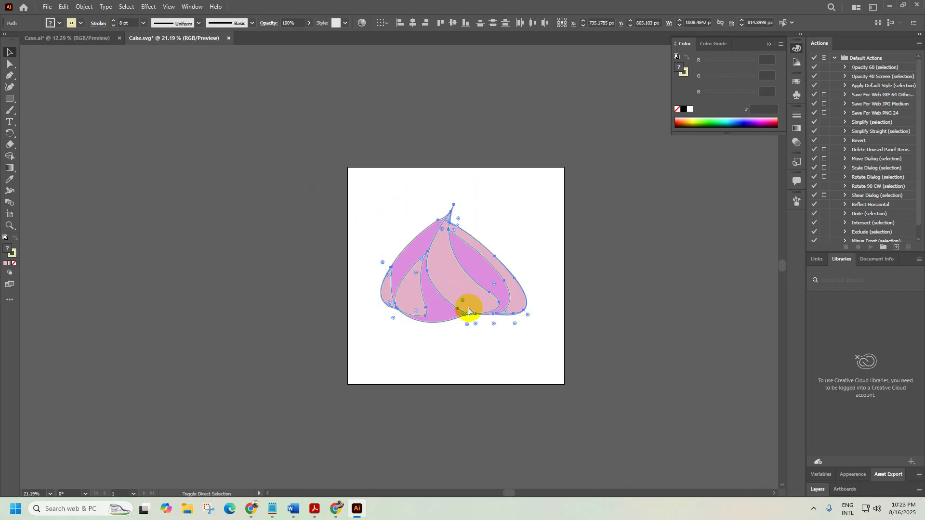
key("ctrl+alt+shift+s")
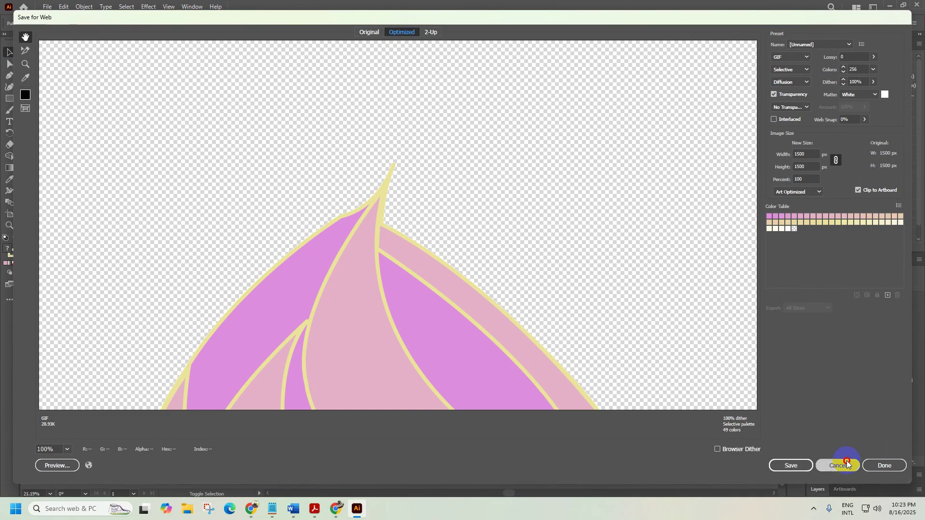
left_click(844, 462)
Save the frosting document to the Desktop as an SVG file named Topping
left_click(47, 10)
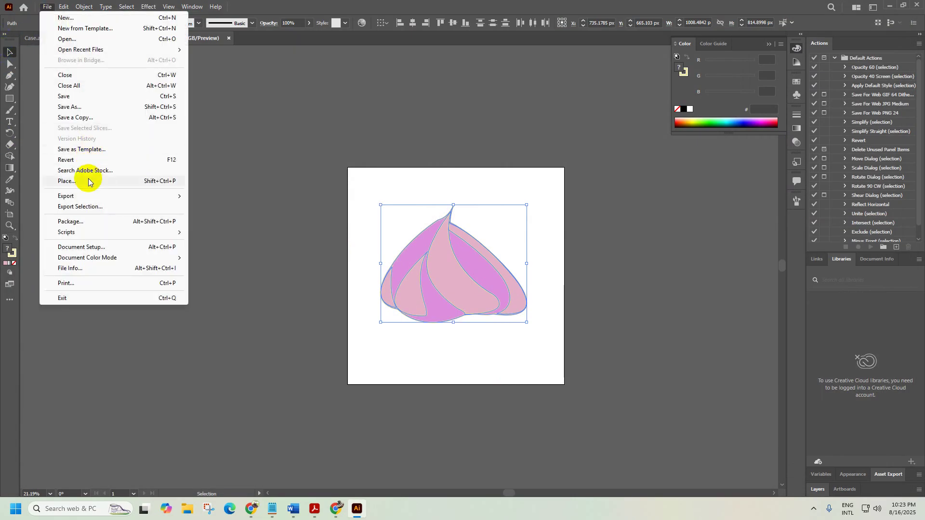
left_click(93, 110)
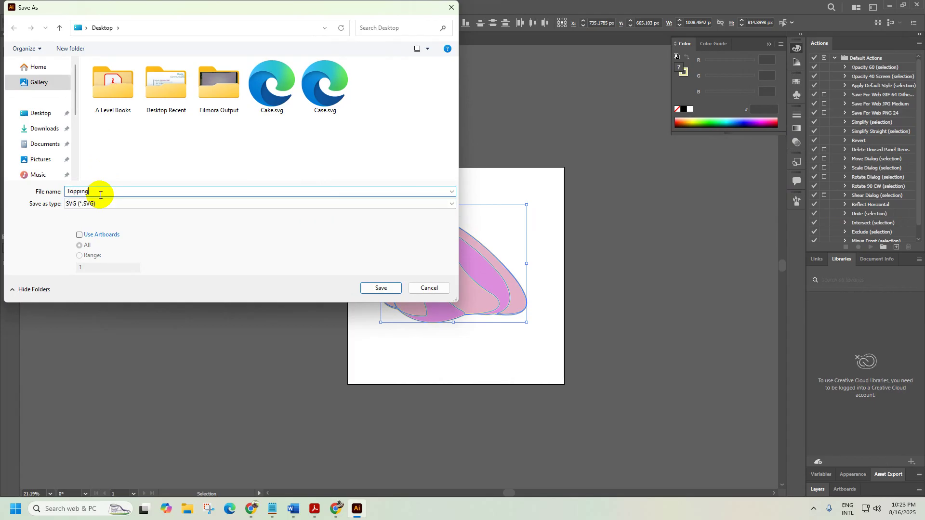
type("Topping")
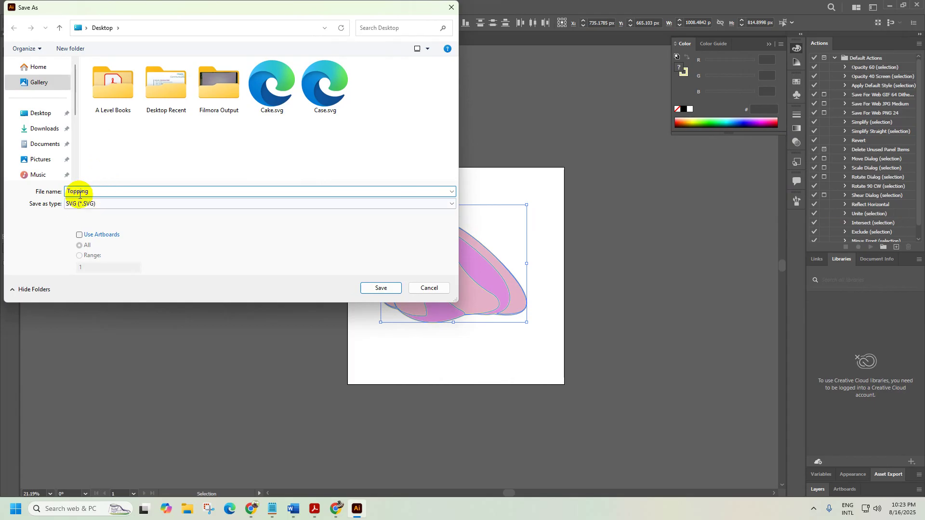
left_click(380, 287)
left_click(510, 285)
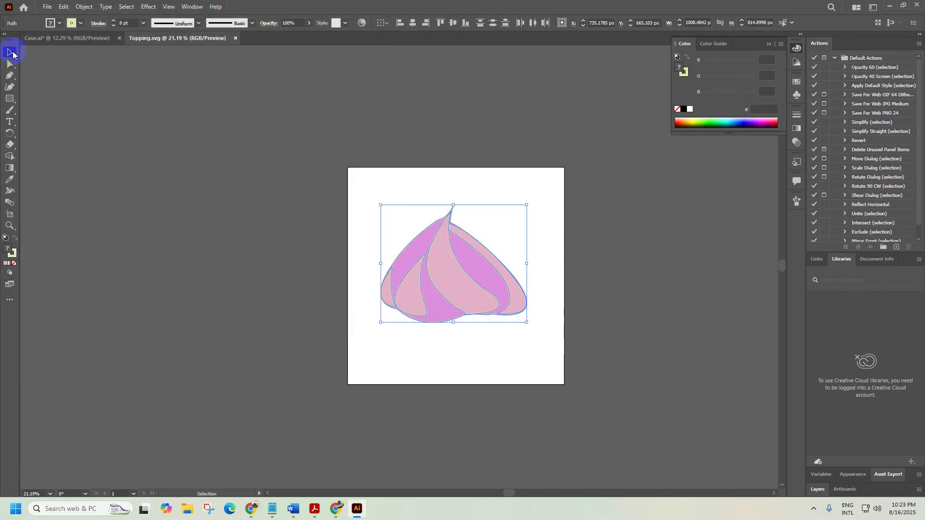
left_click(206, 201)
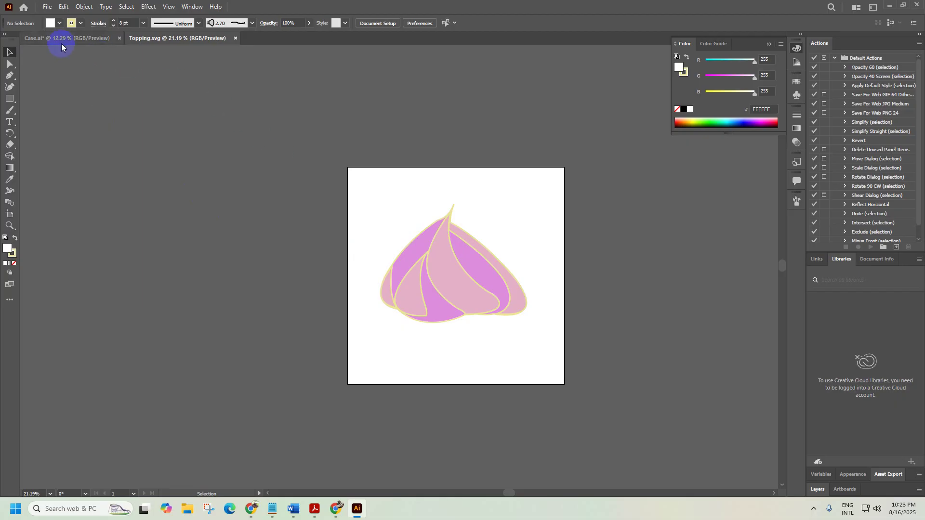
Return to the Case.ai document and move the whole green cupcake case onto the lower part of the artboard
left_click(62, 39)
scroll(461, 290, "down", 2)
left_click_drag(431, 285, 369, 259)
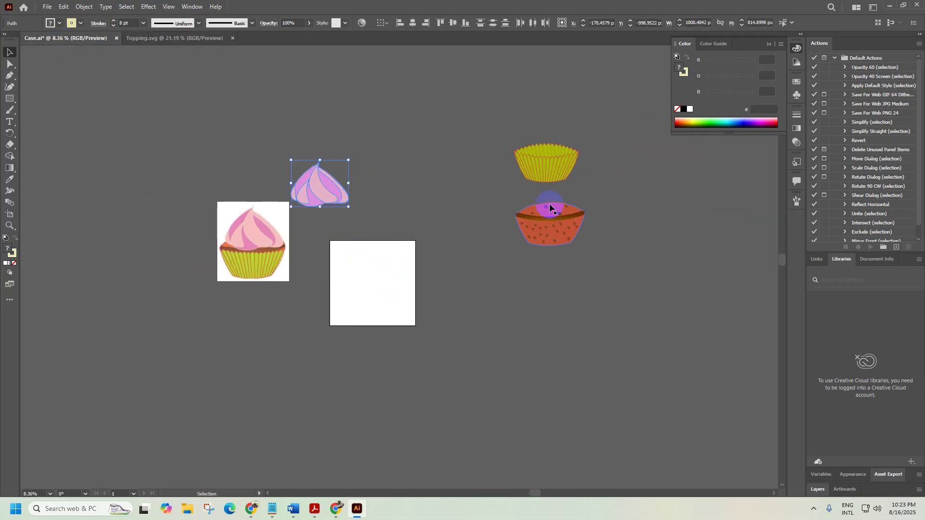
left_click(544, 174)
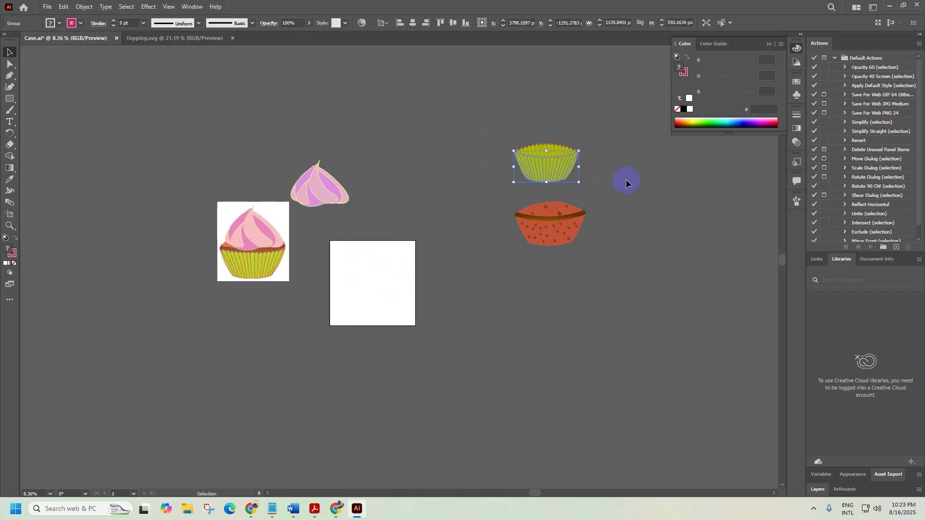
left_click_drag(563, 169, 390, 300)
scroll(452, 252, "up", 5)
scroll(530, 270, "down", 3)
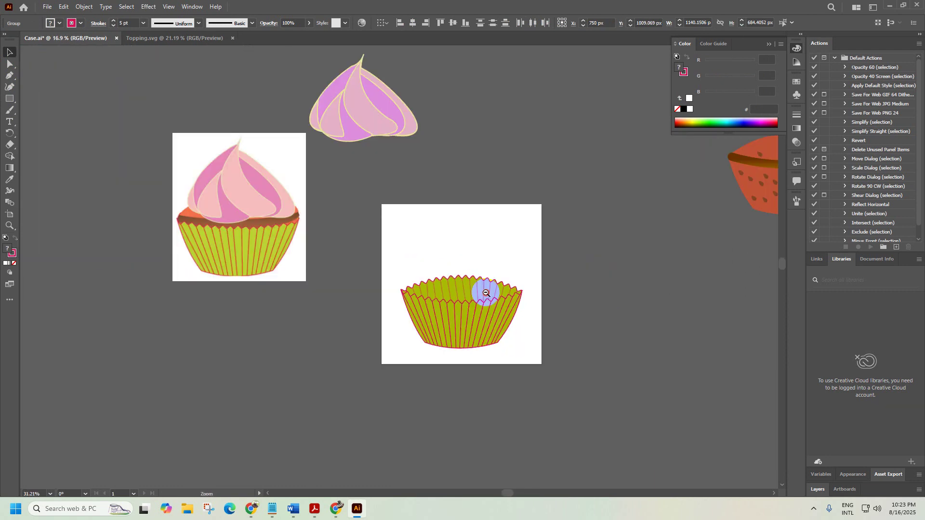
Move the brown cake group onto the artboard so its lower part sits over the green cupcake case
left_click_drag(734, 276, 733, 276)
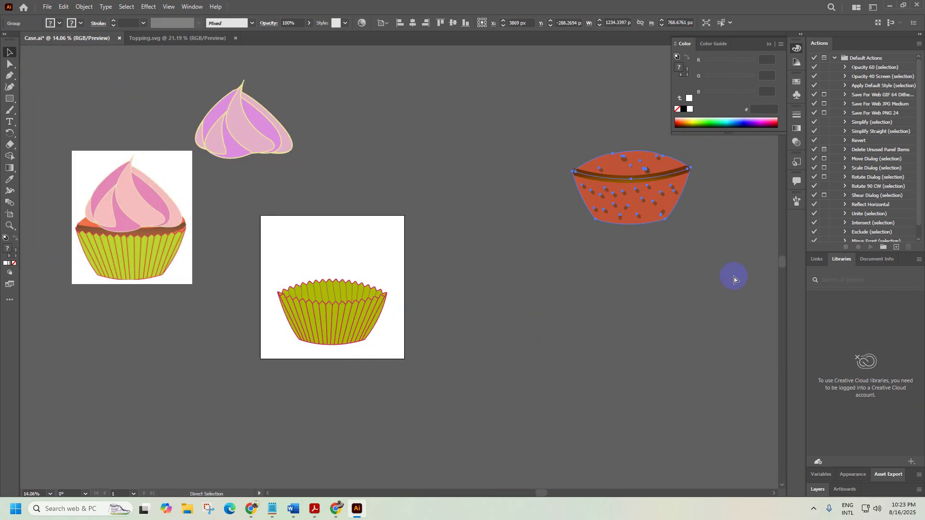
left_click_drag(639, 216, 498, 309)
left_click(447, 354)
scroll(448, 355, "left", 3)
left_click_drag(625, 303, 473, 299)
scroll(553, 268, "up", 3)
left_click_drag(532, 282, 485, 262)
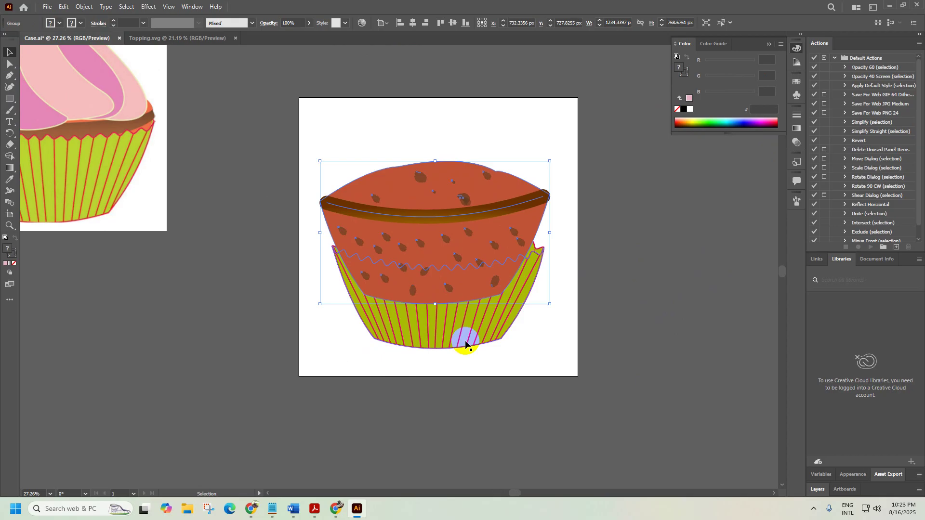
left_click(423, 334)
left_click(589, 440)
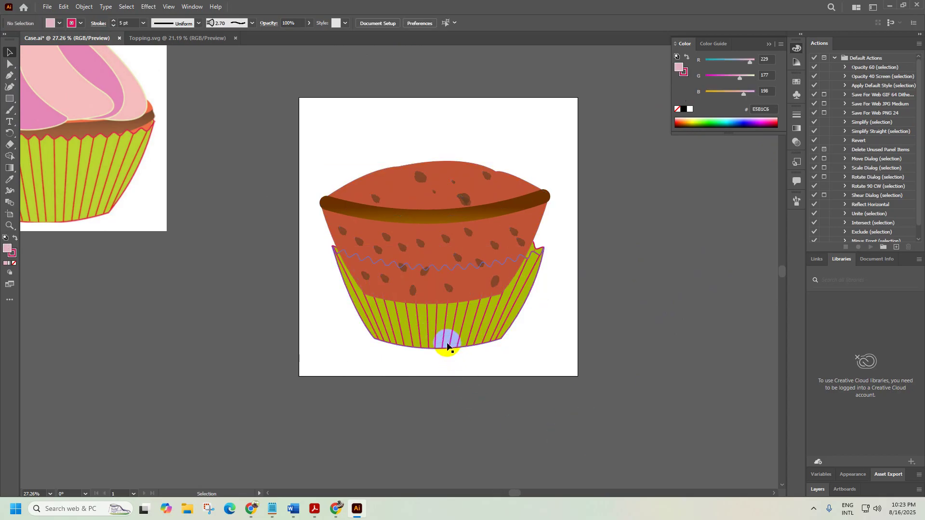
Bring the green cupcake case to the front so it overlaps the brown cake
left_click(446, 342)
right_click(446, 342)
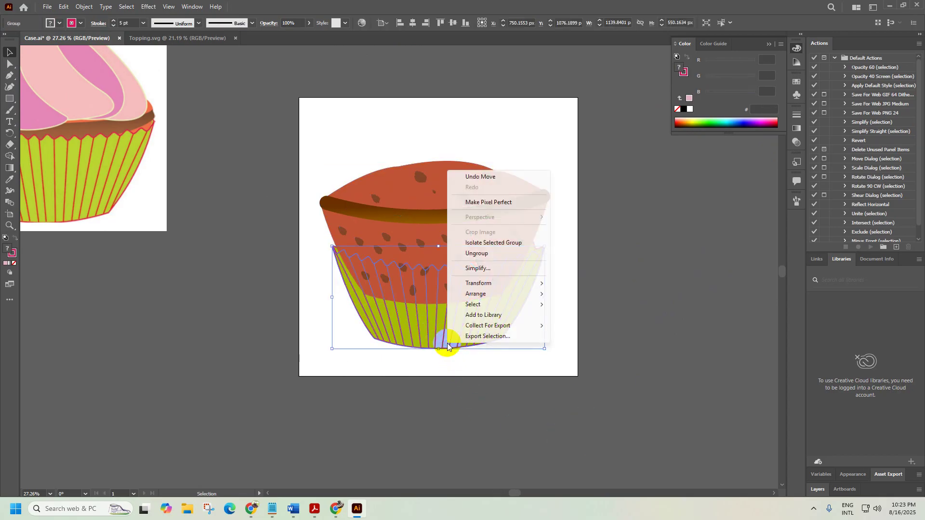
mouse_move(482, 294)
left_click(574, 291)
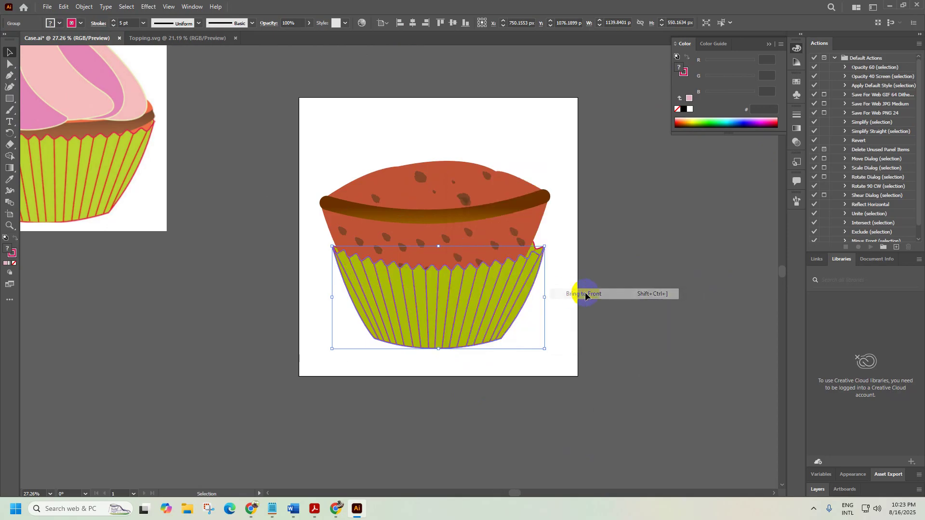
left_click(573, 290)
Scale the brown cake group down to about 1048 px wide and place it centrally inside the green case
left_click_drag(478, 235, 483, 251)
left_click_drag(554, 178, 452, 261)
scroll(467, 212, "up", 2)
left_click_drag(444, 215, 448, 192)
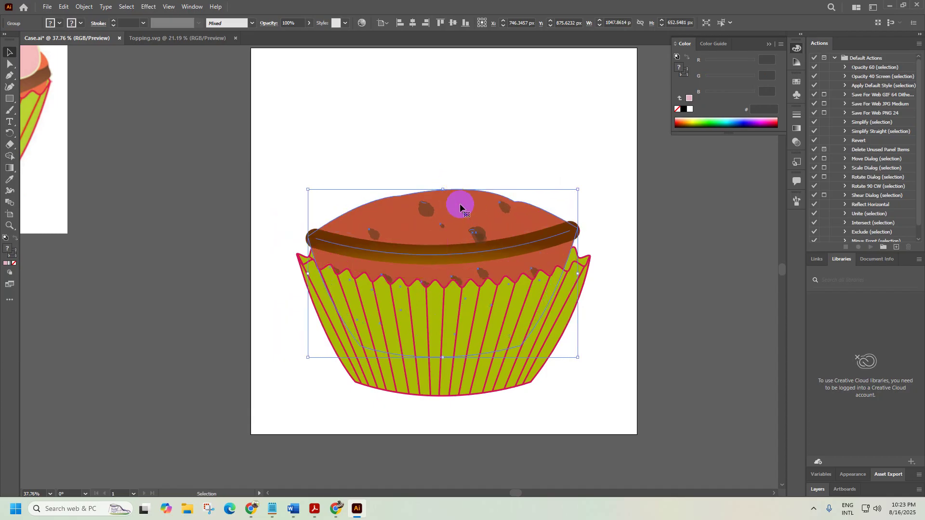
Nudge the cake group down so it sits deeper in the green case
key("Down")
key("Down")
key("Down")
key("Down")
key("Down")
key("Down")
key("Down")
key("Down")
key("Down")
key("Down")
key("Down")
key("Down")
key("Down")
key("Down")
key("Down")
key("Down")
key("Down")
key("Down")
key("Down")
key("Down")
key("Down")
key("Down")
key("Down")
key("Down")
key("Down")
key("Down")
key("Down")
key("Down")
key("Down")
key("Down")
key("Down")
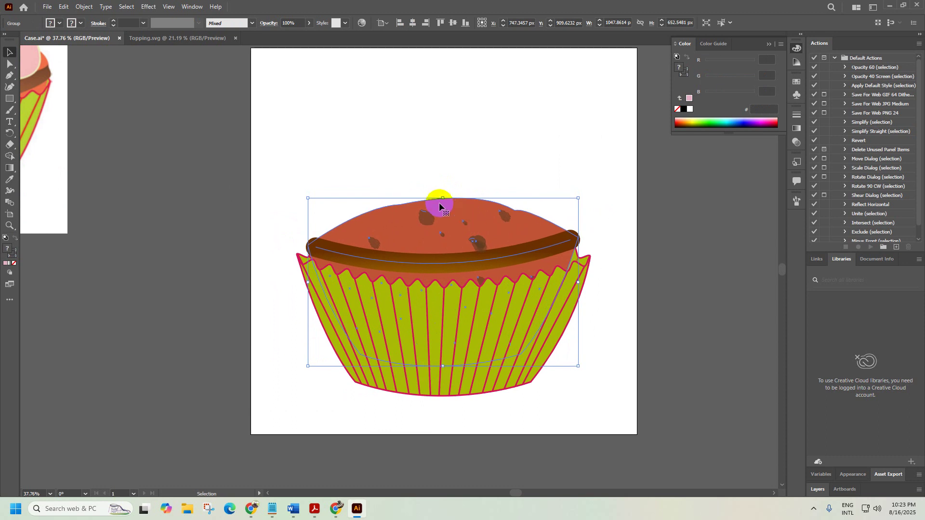
Enlarge the cake group to about 1135 px wide to span the case opening and nudge it further down
left_click_drag(444, 198, 444, 184)
left_click(491, 250)
key("Down")
key("Down")
key("Down")
key("Down")
key("Down")
key("Down")
key("Down")
key("Down")
key("Down")
key("Down")
key("Down")
key("Down")
key("Down")
key("Down")
key("Down")
key("Down")
key("Down")
key("Down")
key("Down")
key("Down")
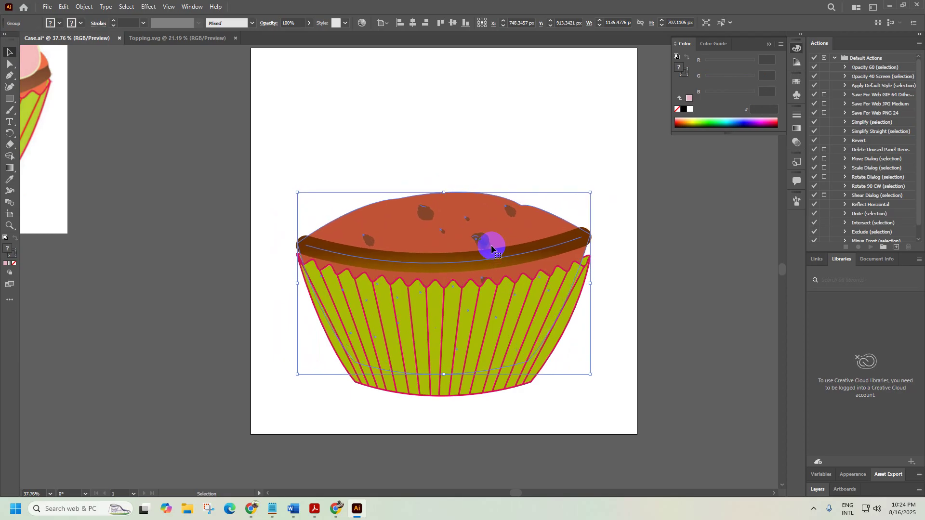
key("Down")
key("Down")
key("Down")
key("Down")
key("Down")
key("Down")
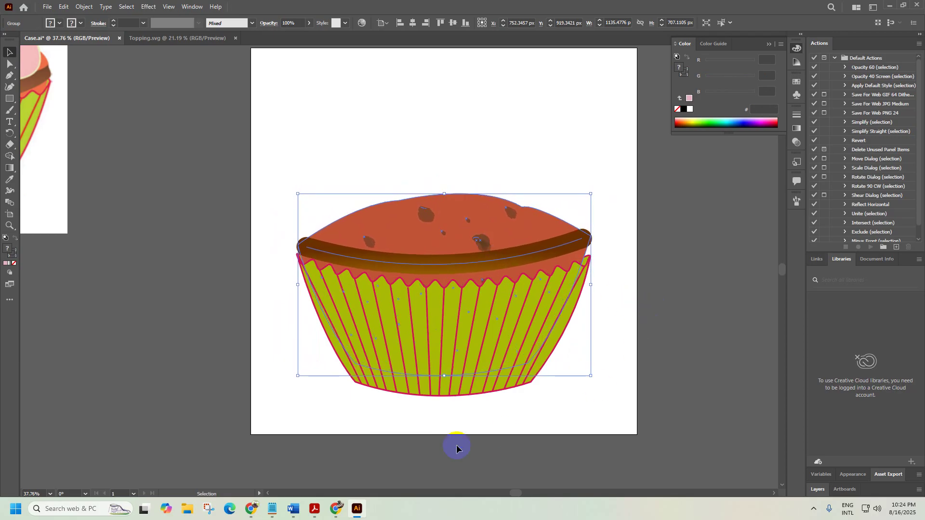
Check the assembled cupcake in the exam paper and reduce the cake group to about 1108 px wide
left_click(339, 508)
left_click(646, 303)
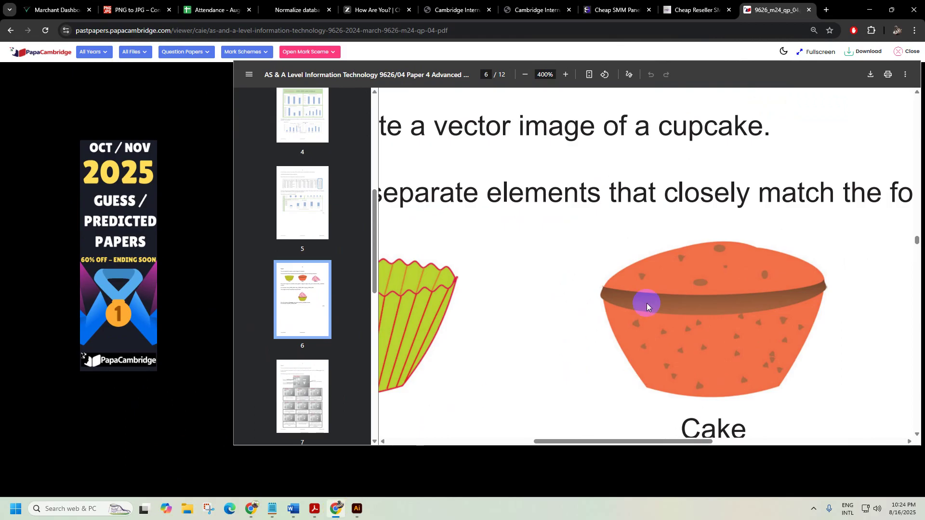
scroll(804, 357, "down", 5)
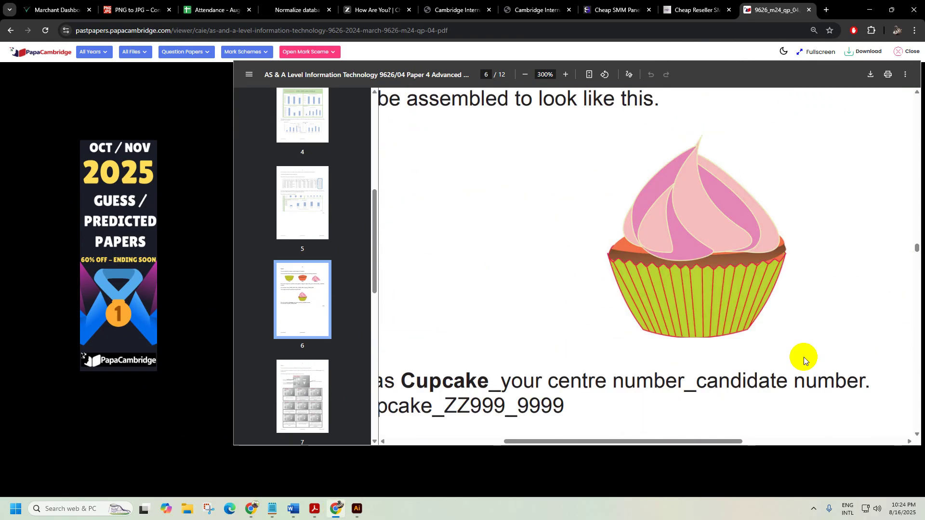
left_click(870, 9)
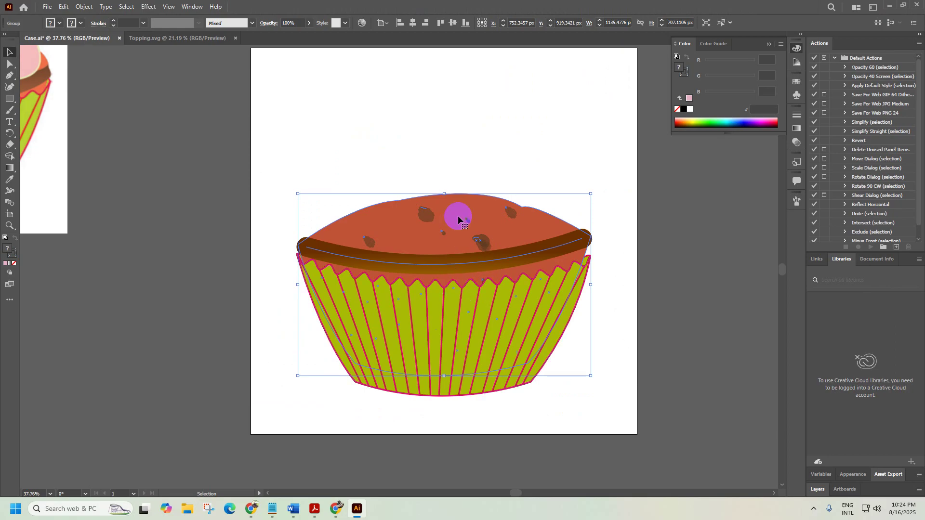
left_click_drag(444, 194, 450, 214)
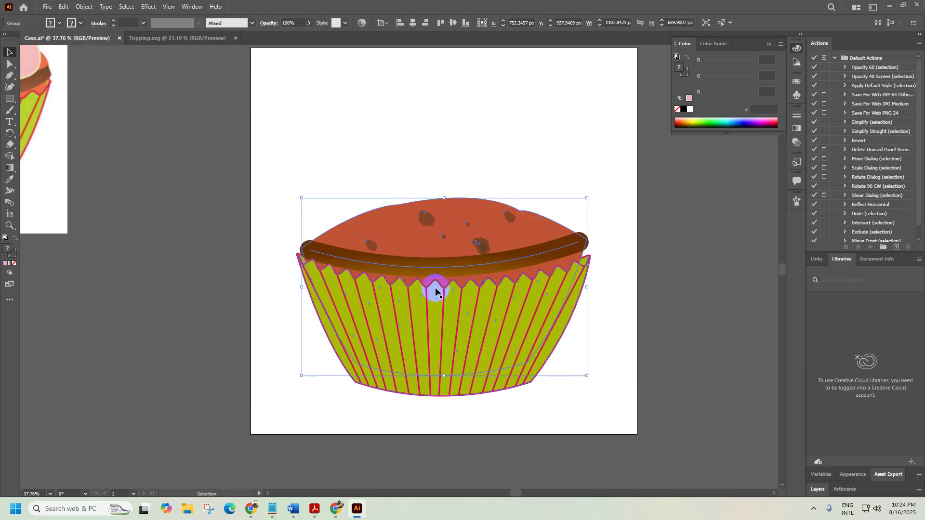
left_click_drag(436, 291, 436, 292)
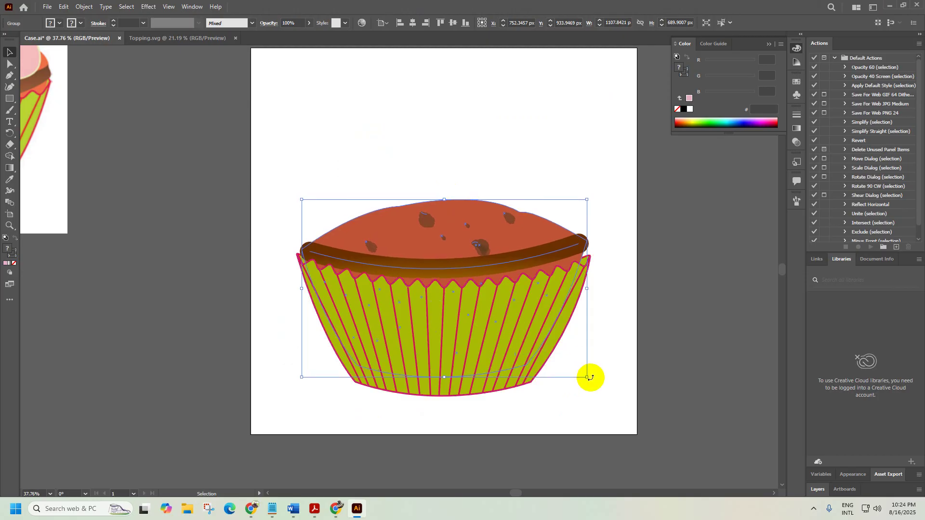
Rotate the cake group slightly clockwise and nudge it down towards the zigzag edge of the case
left_click_drag(592, 379, 592, 382)
key("Down")
key("Down")
key("Down")
key("Down")
key("Down")
key("Down")
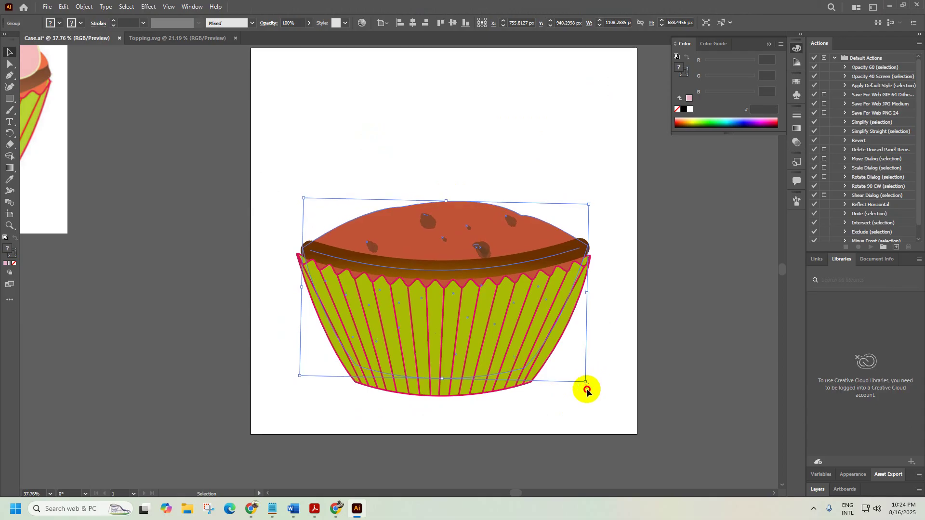
left_click(585, 394)
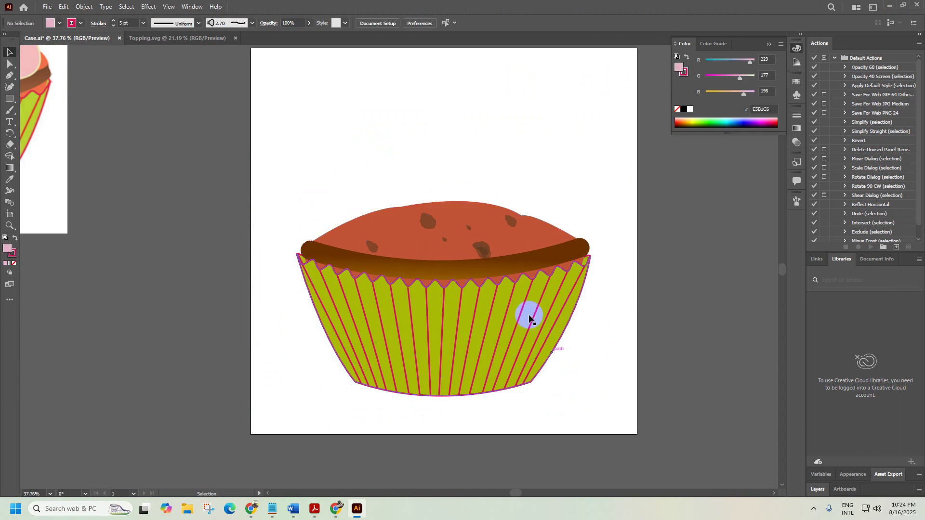
Rotate the cake group slightly further clockwise so its brown band lines up with the case rim
left_click(479, 248)
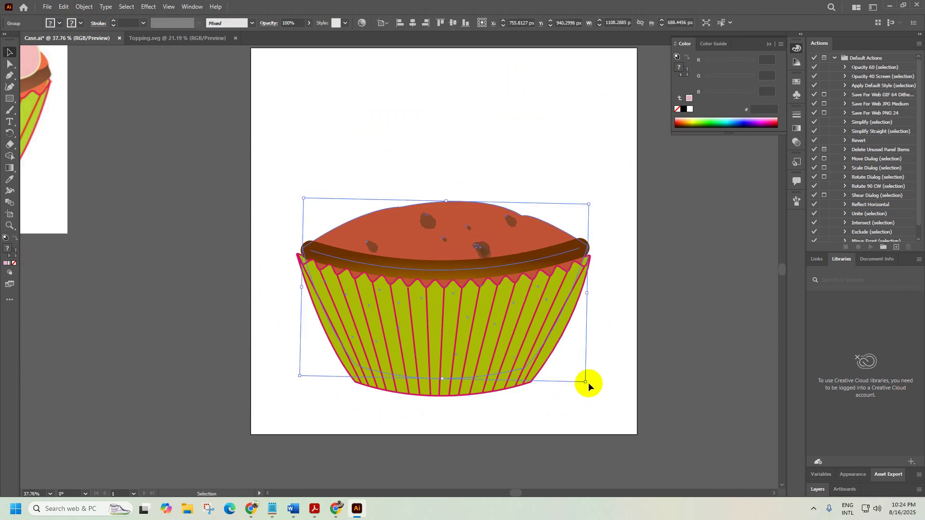
left_click_drag(588, 384, 589, 387)
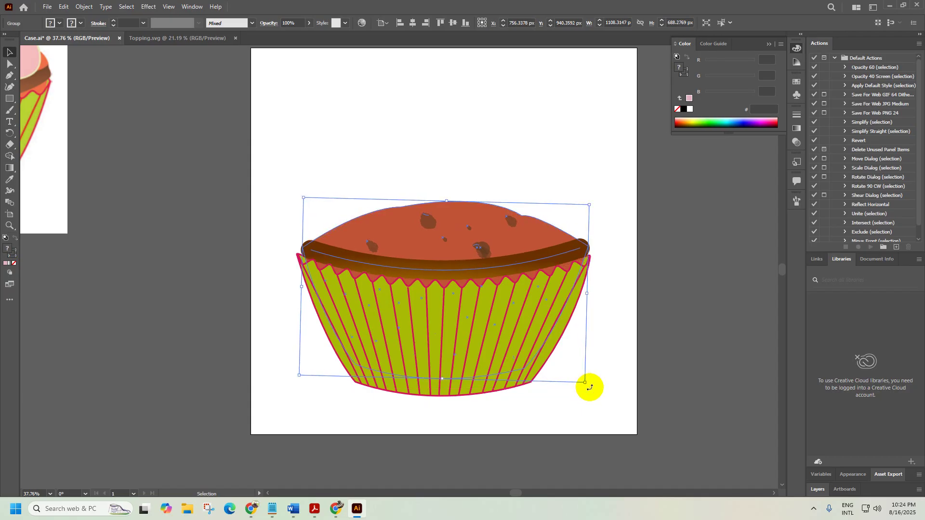
key("ctrl+space")
left_click_drag(483, 325, 510, 328)
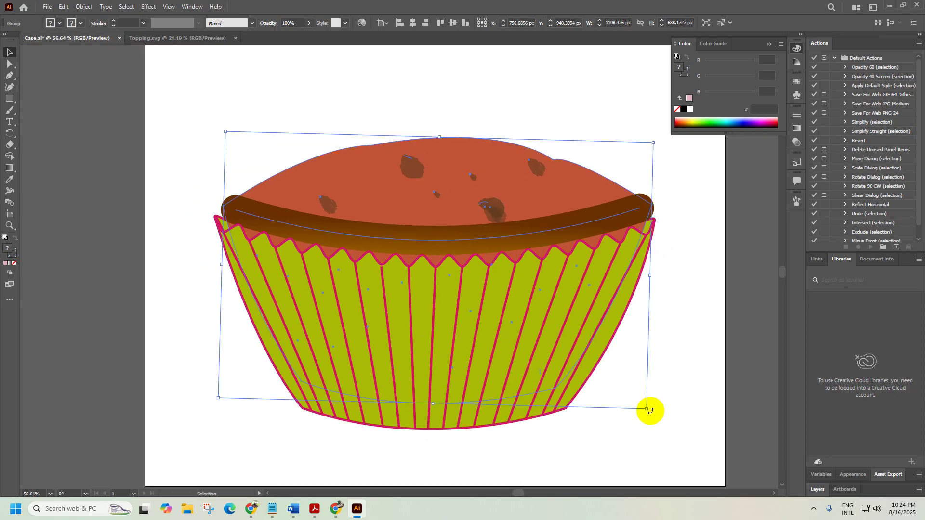
left_click_drag(651, 410, 650, 415)
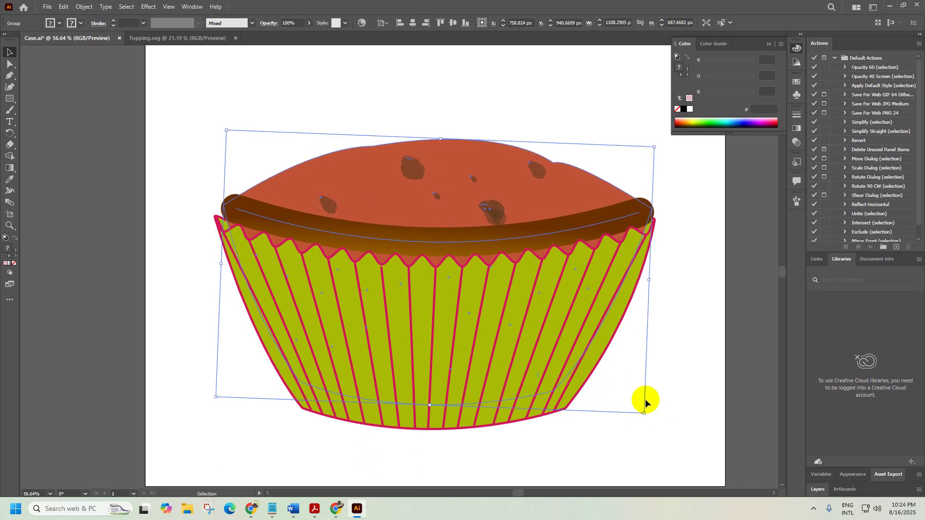
Lower the cake group in small steps until its brown band meets the zigzag rim of the case
key("Down")
key("Down")
key("Down")
key("Down")
key("Down")
key("Down")
key("Down")
key("Down")
key("Down")
key("Down")
key("Down")
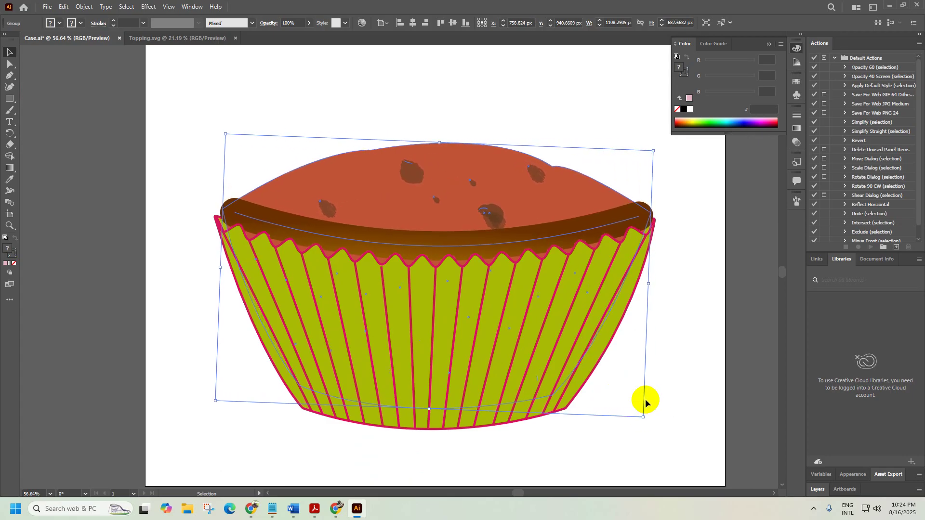
key("Down")
key("Down")
key("Down")
key("Down")
key("Down")
key("Down")
key("Down")
key("Down")
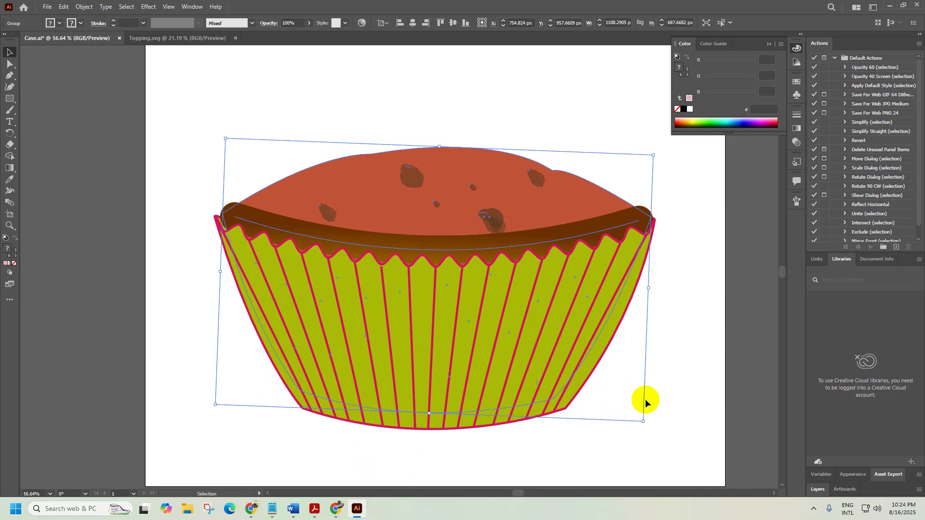
left_click(721, 285)
Move the pink frosting group onto the artboard so its lower edge rests on top of the cake
scroll(620, 306, "down", 5)
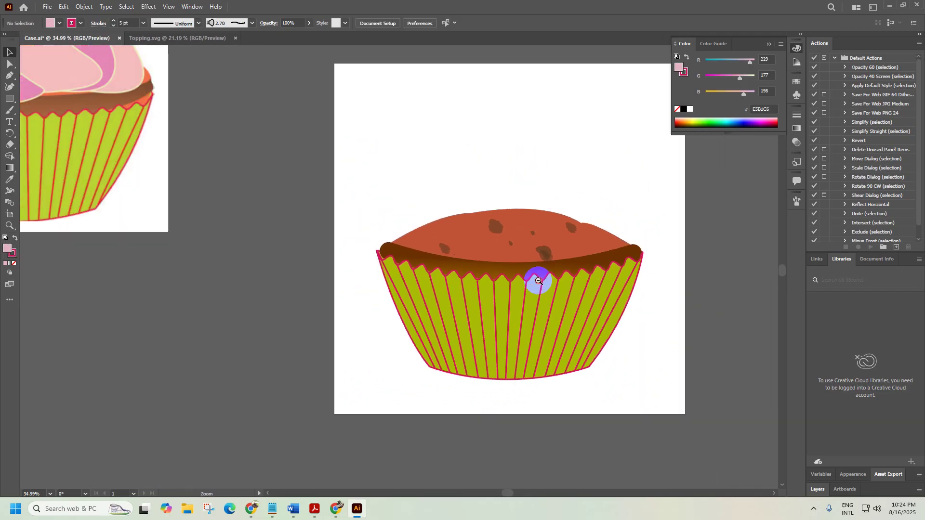
left_click_drag(504, 273, 426, 290)
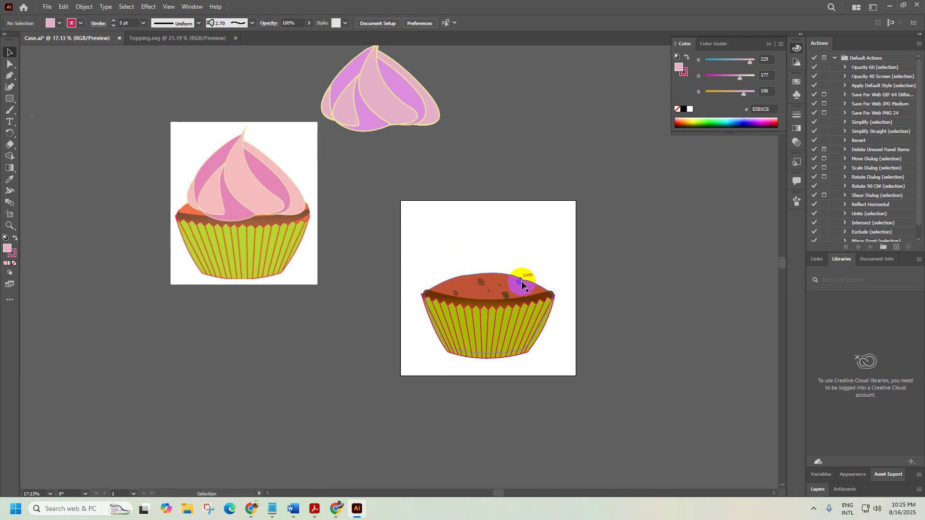
scroll(331, 229, "up", 2)
scroll(374, 238, "down", 2)
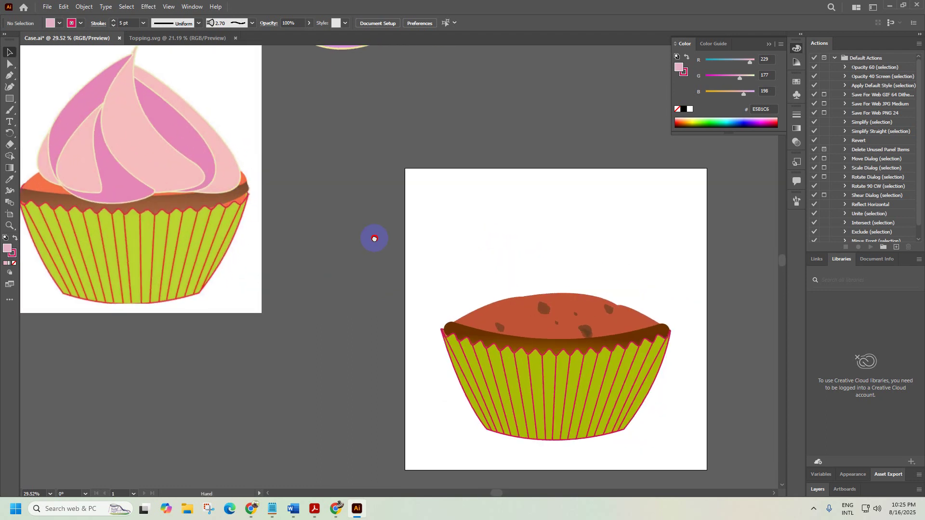
left_click_drag(634, 329, 586, 341)
left_click_drag(320, 124, 459, 222)
scroll(308, 103, "up", 3)
left_click_drag(397, 190, 501, 377)
left_click_drag(492, 301, 490, 305)
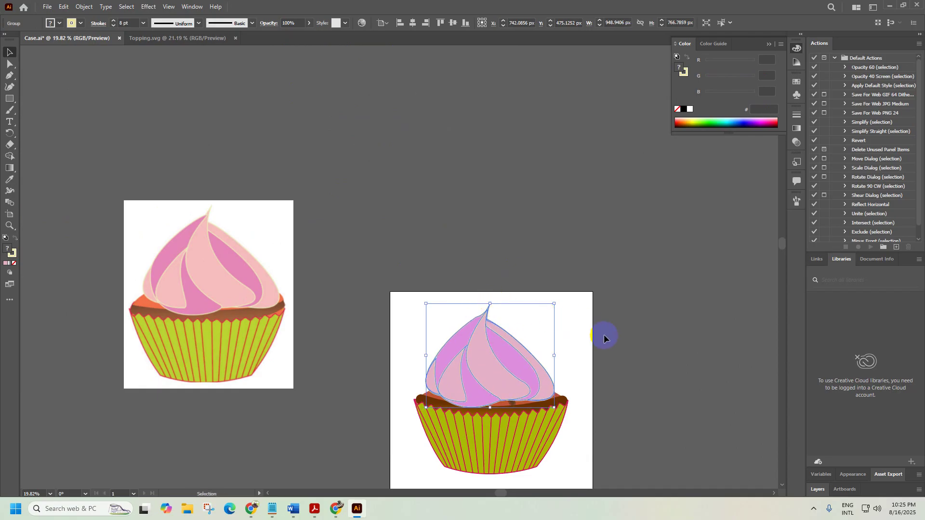
Nudge the frosting slightly to the right to centre it over the cake
key("Right")
key("Right")
key("Right")
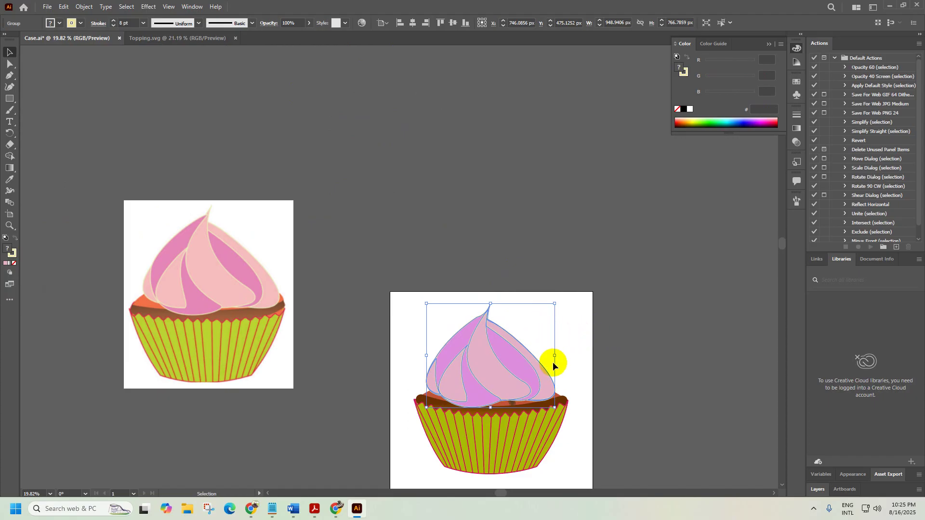
key("Right")
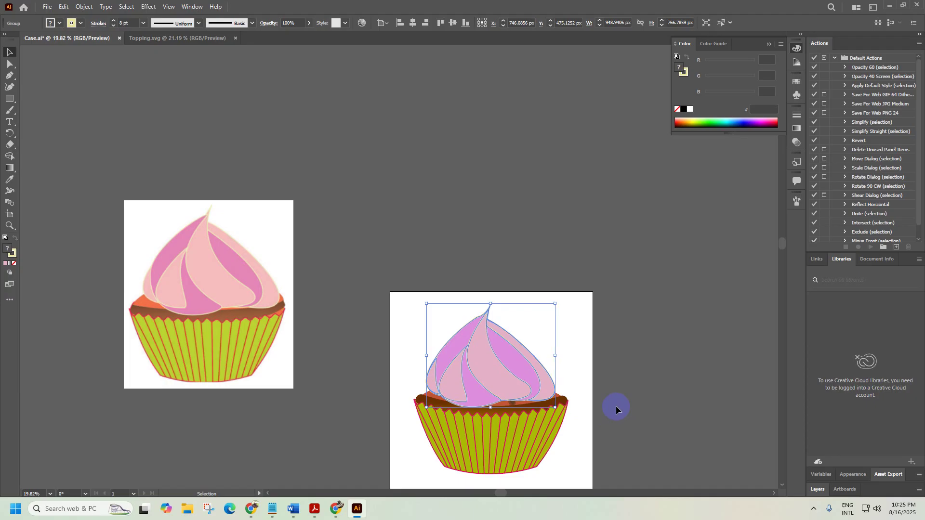
left_click(626, 398)
key("space")
left_click_drag(562, 411, 562, 328)
left_click(478, 292)
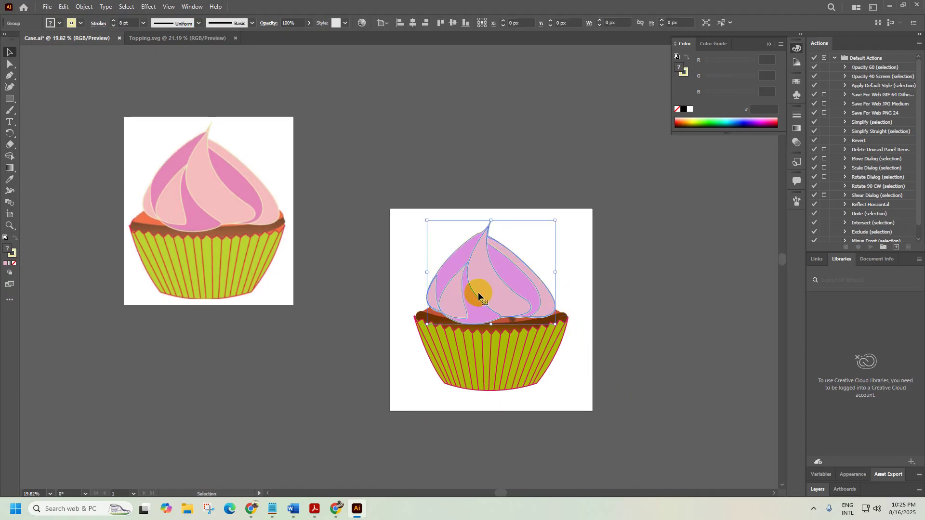
key("Right")
key("Right")
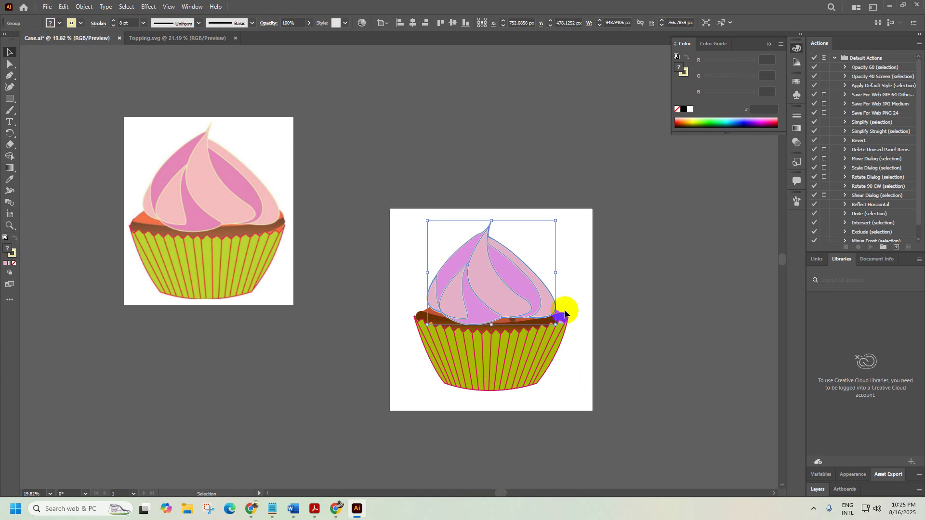
left_click(661, 333)
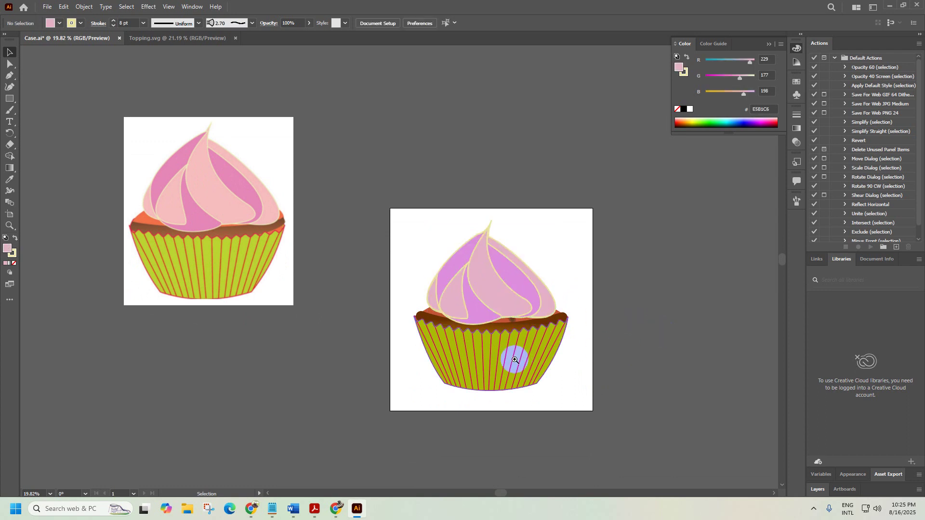
Examine the assembled cupcake, then check the exam paper's example and its instructions for saving the final image
key("ctrl+alt+space")
left_click(495, 342)
left_click_drag(469, 331, 543, 319)
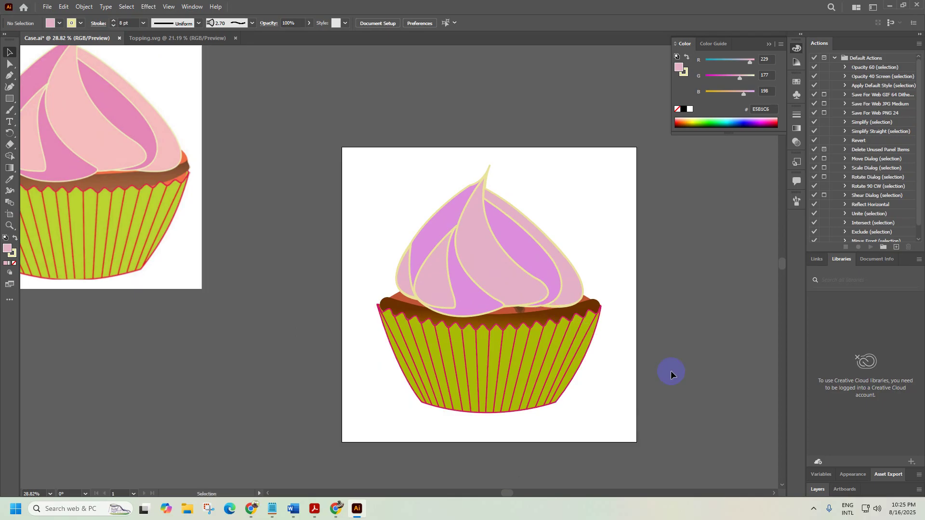
left_click(336, 509)
scroll(565, 410, "down", 5)
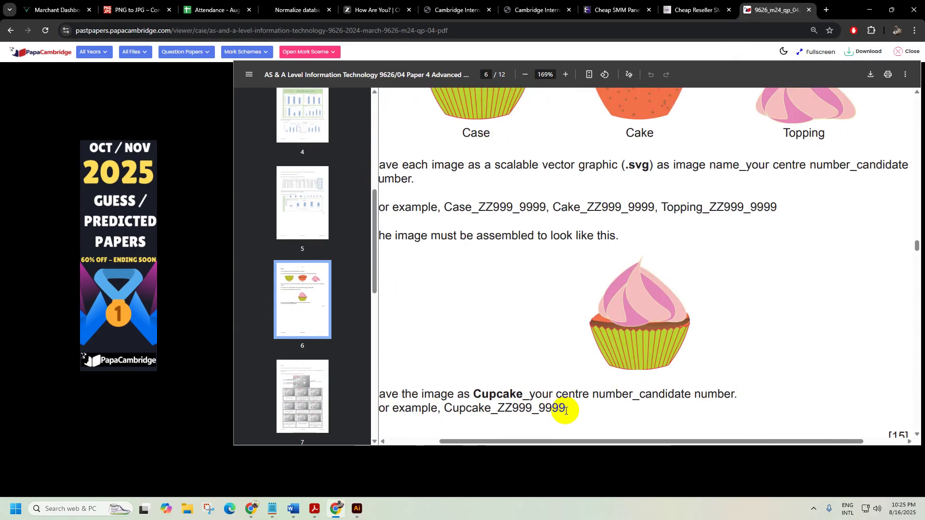
left_click(874, 7)
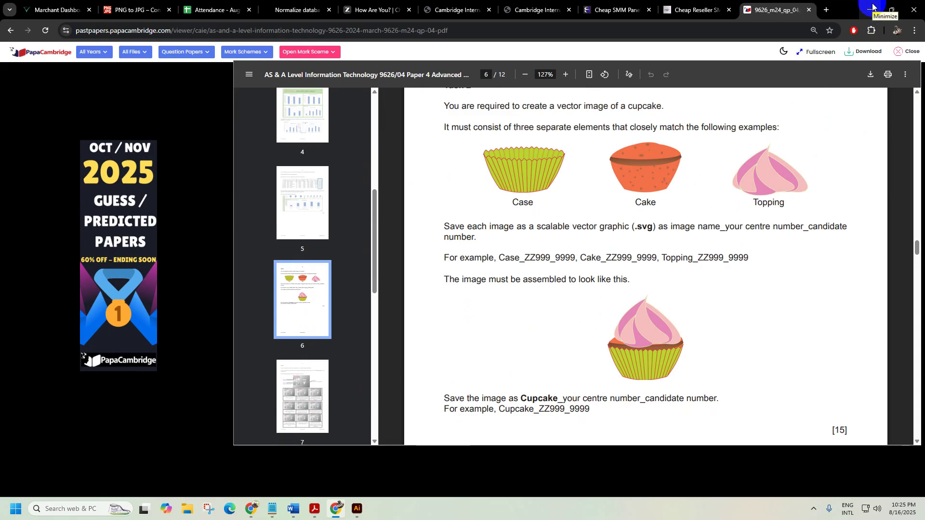
left_click(872, 4)
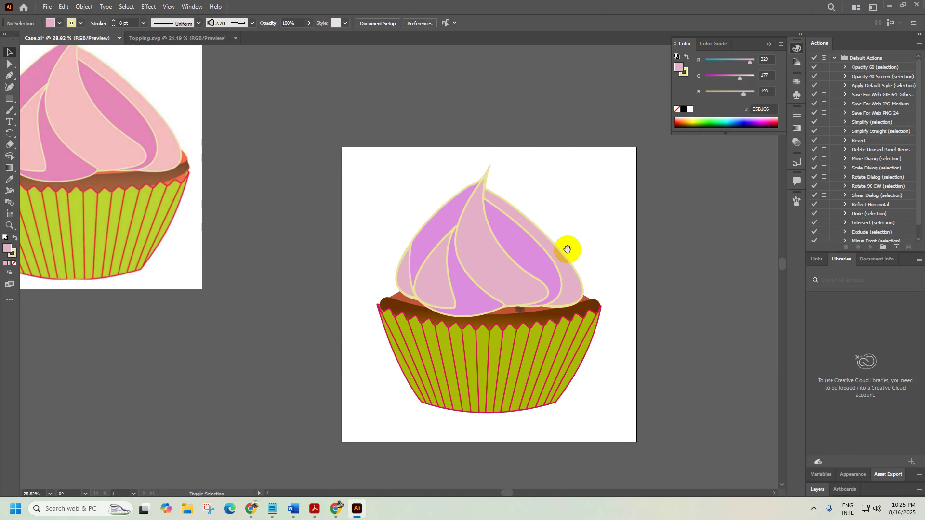
Export the artboard for the web with the JPEG High preset, saving it to the Desktop as CupCake
key("ctrl+alt+shift+s")
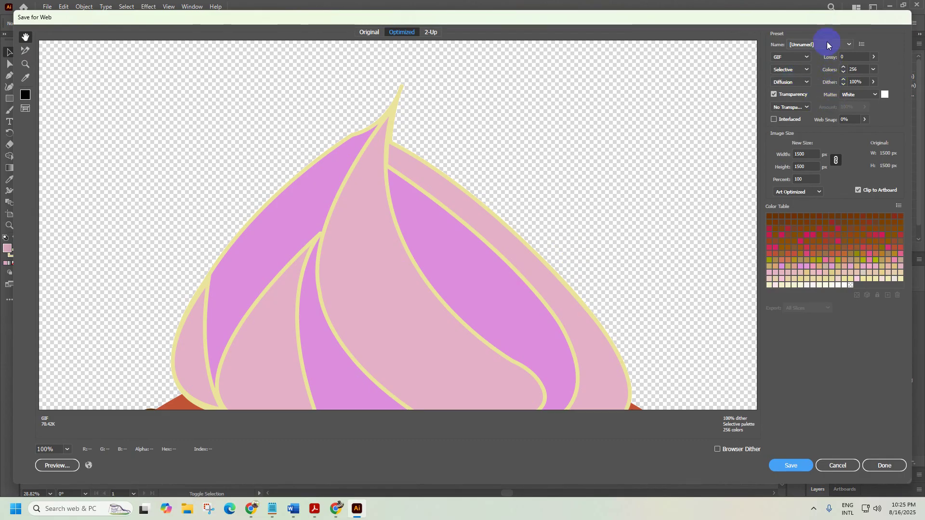
left_click(827, 44)
left_click(813, 129)
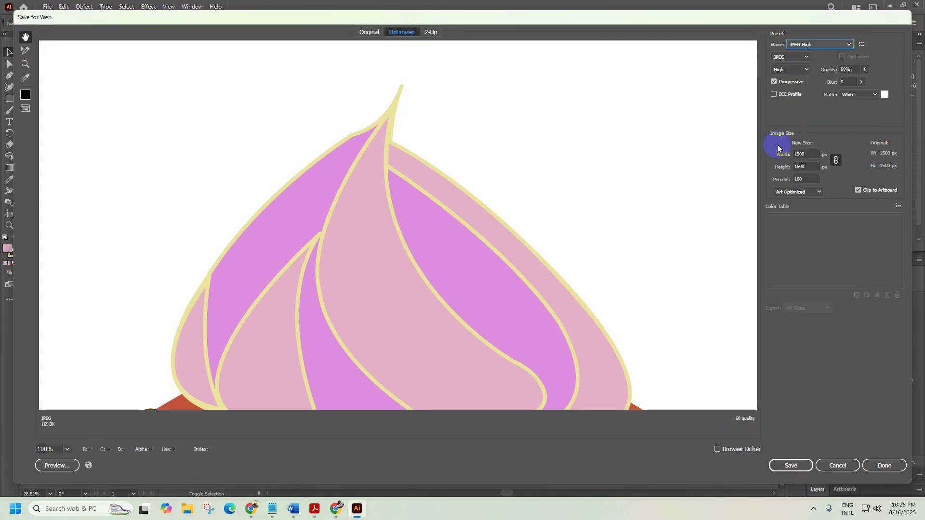
left_click(779, 465)
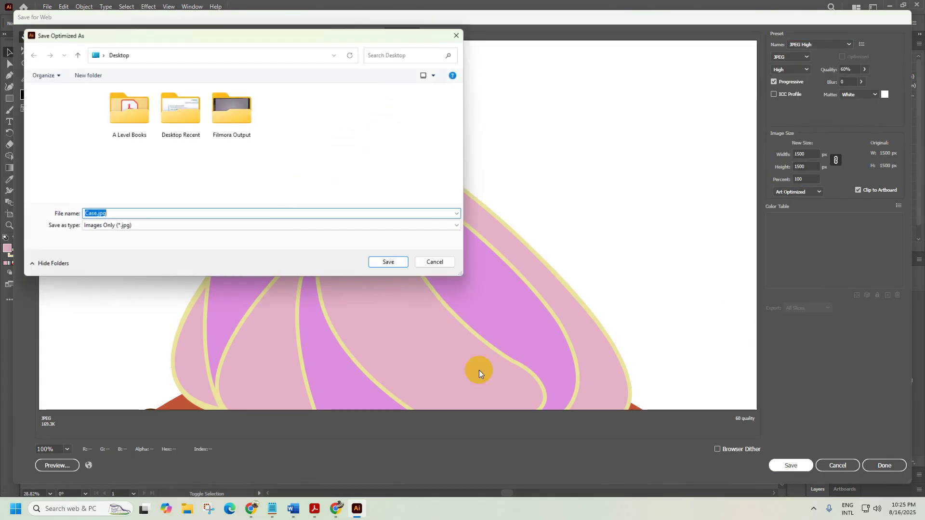
type("CupCake")
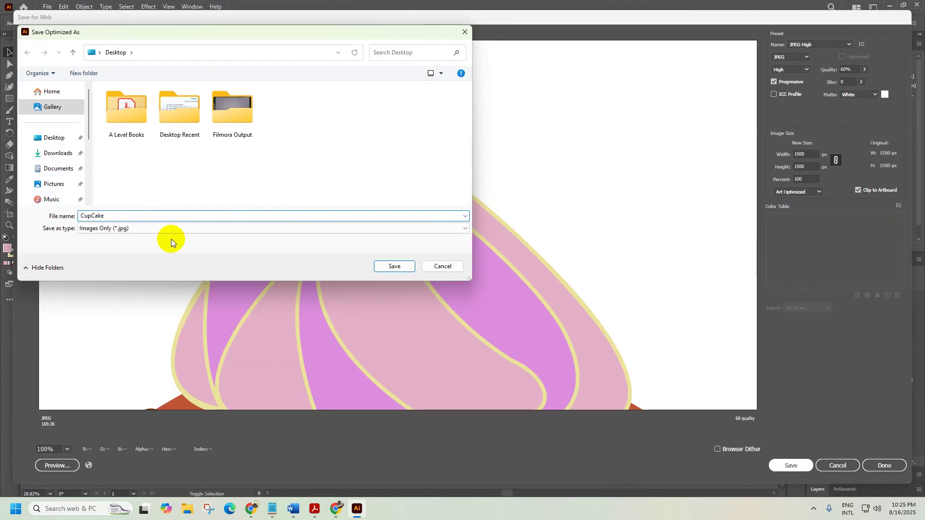
left_click(394, 268)
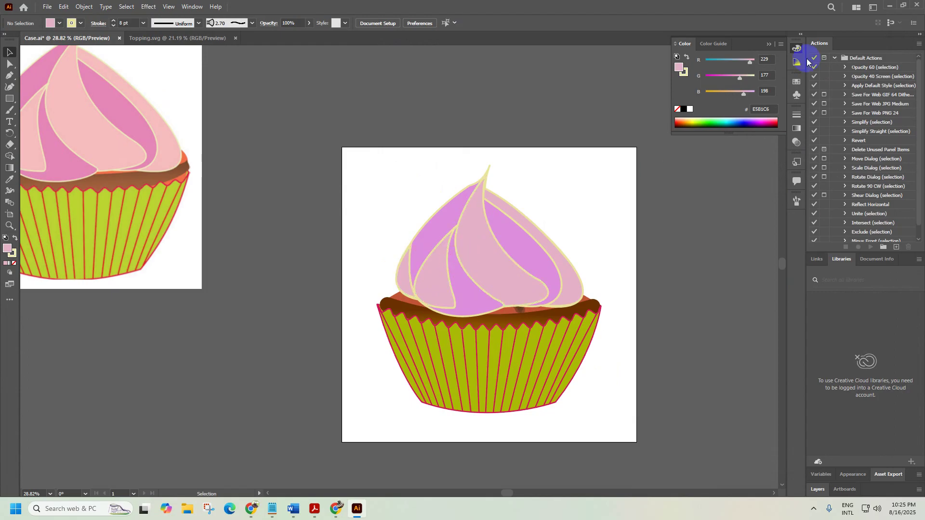
Open the exported CupCake.jpg from the desktop, examine the whole cupcake at full-window size, and close the viewer
left_click(890, 5)
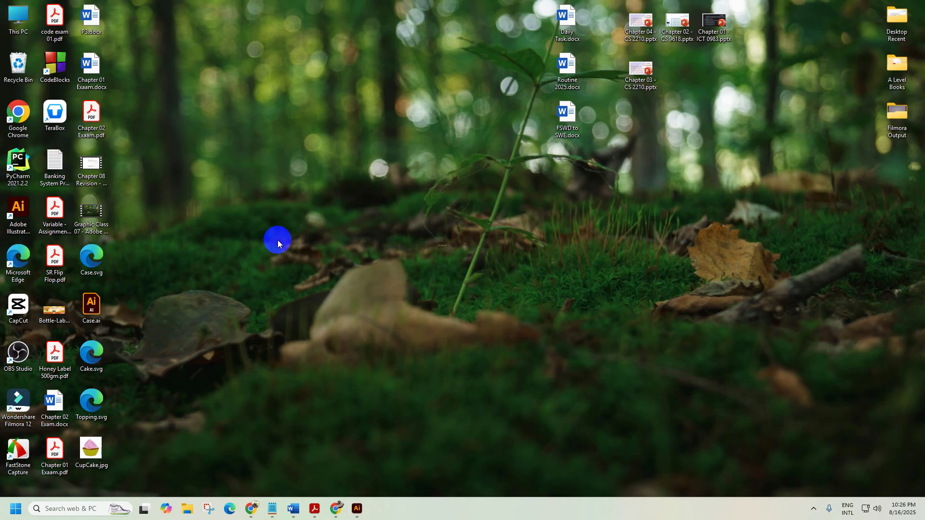
right_click(274, 194)
left_click(310, 231)
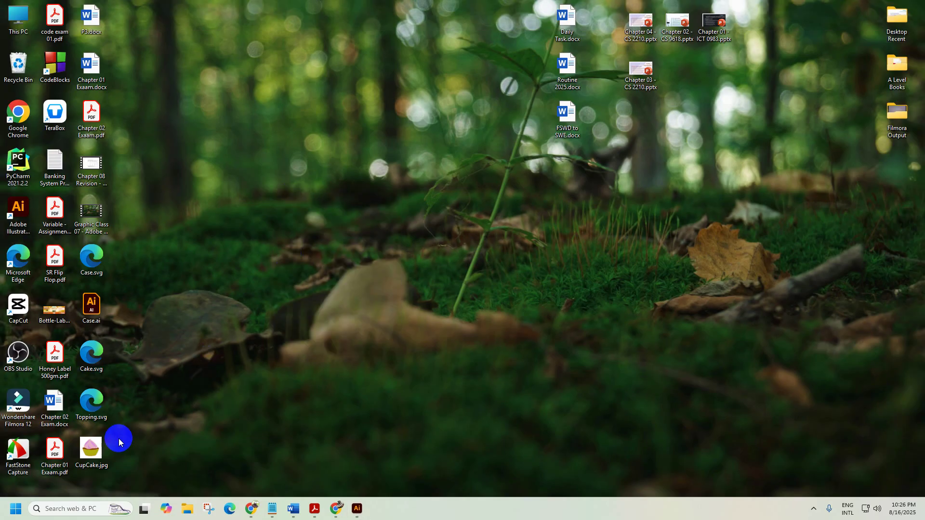
left_click(93, 449)
double_click(93, 450)
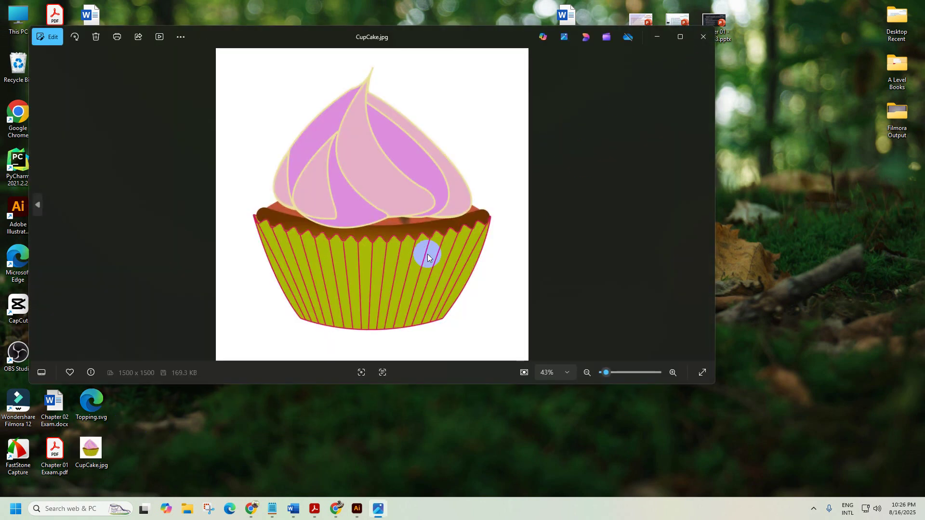
left_click(679, 37)
scroll(506, 262, "up", 5)
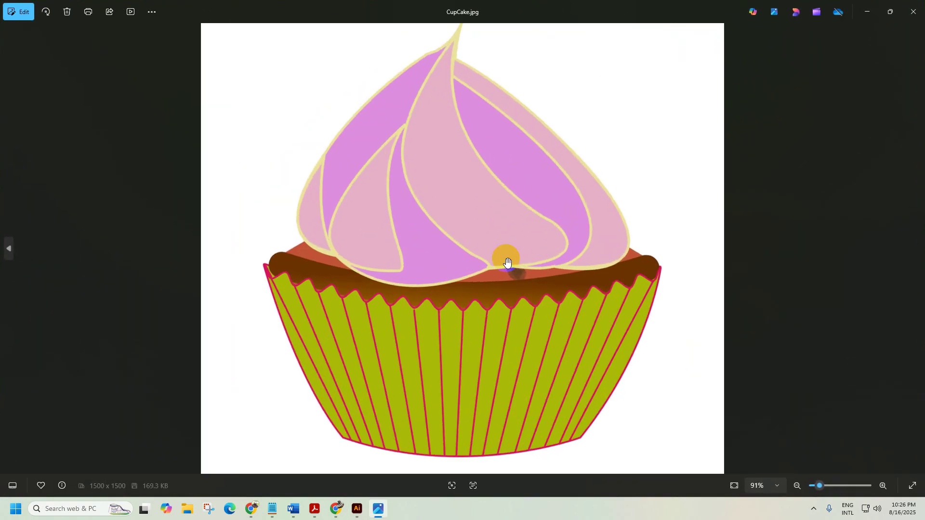
scroll(507, 261, "down", 4)
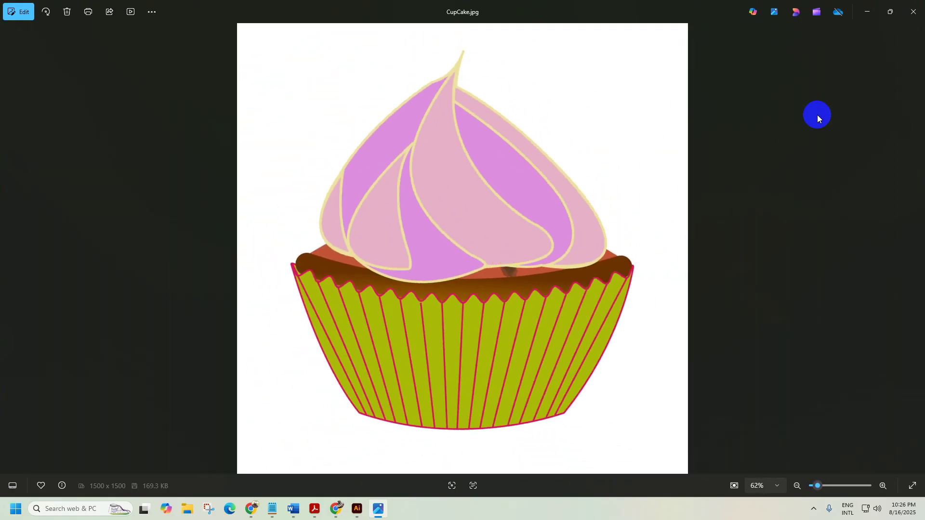
left_click(913, 11)
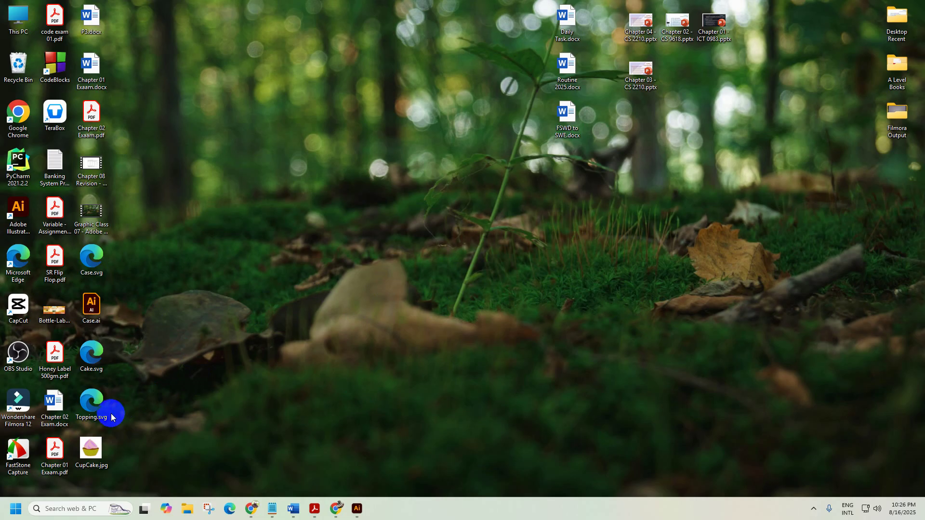
Return to Illustrator and move the reference cupcake image straight down so it sits level beside the artboard
left_click(362, 511)
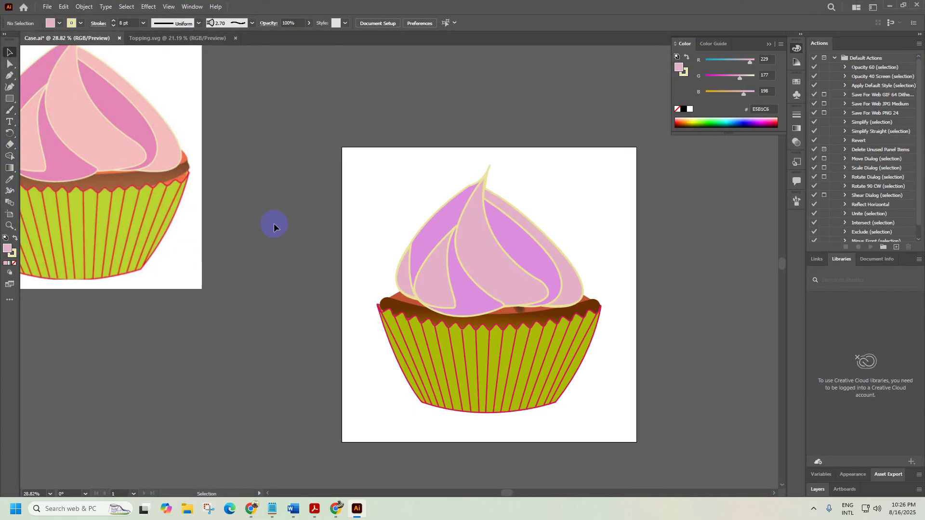
left_click(295, 234, "ctrl+alt")
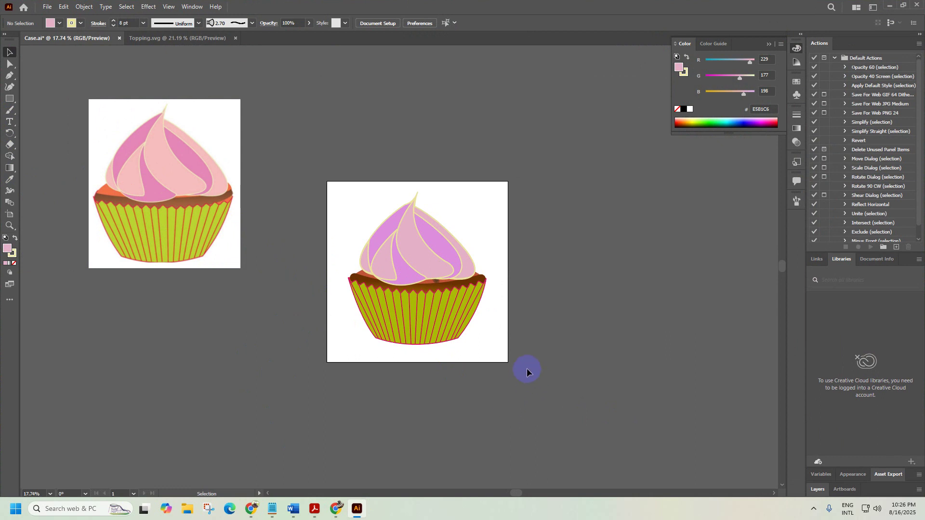
left_click_drag(138, 216, 152, 256)
left_click(210, 328)
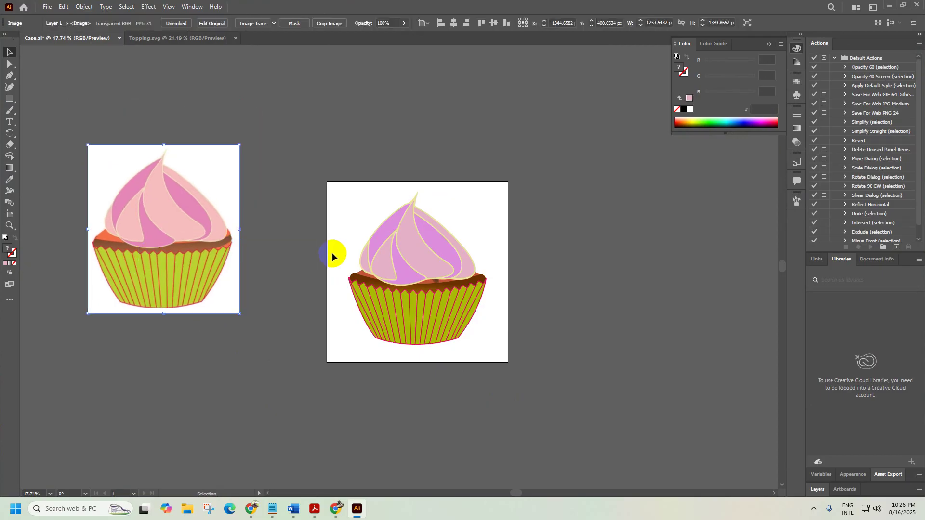
left_click(418, 307)
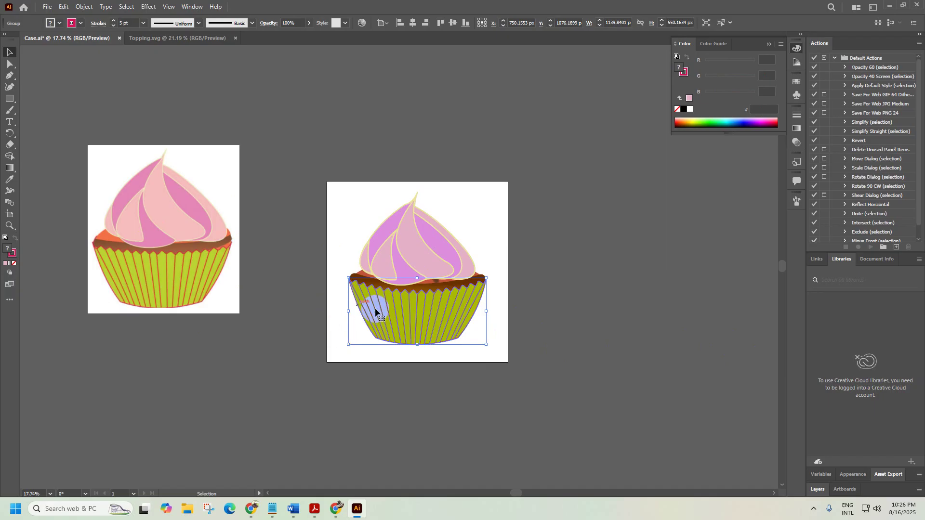
left_click(814, 512)
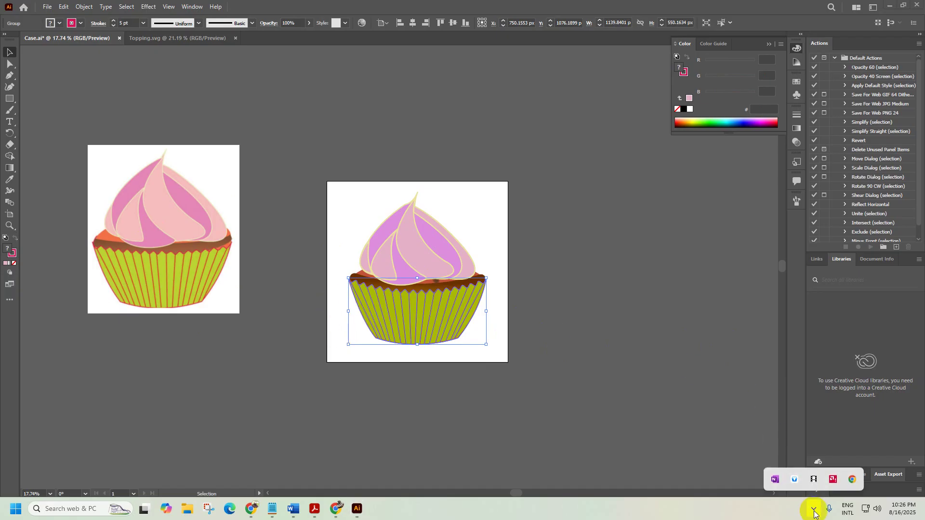